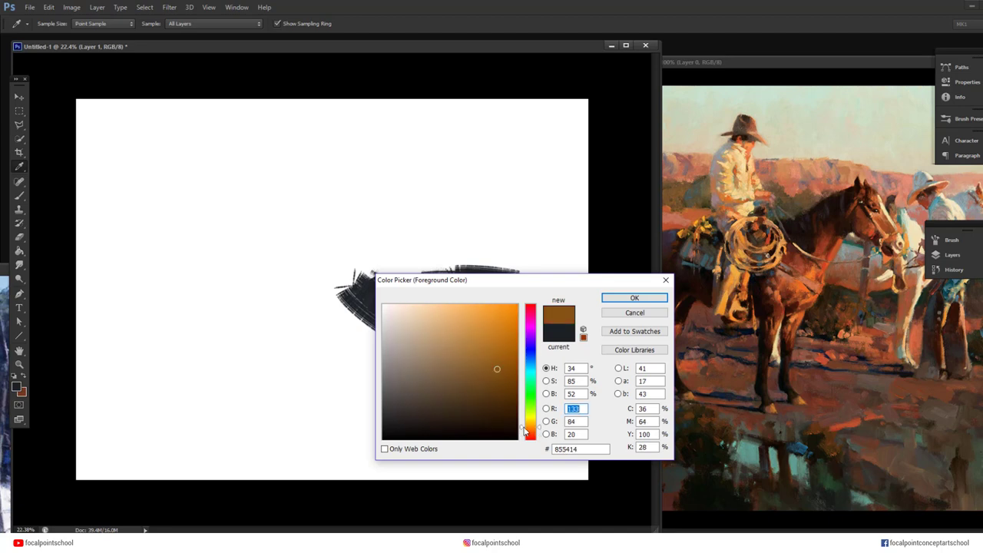
Set the foreground color to a brown and cover the upper and middle canvas with broad bristle strokes
{"action": "left_click", "coordinate": [623, 298]}
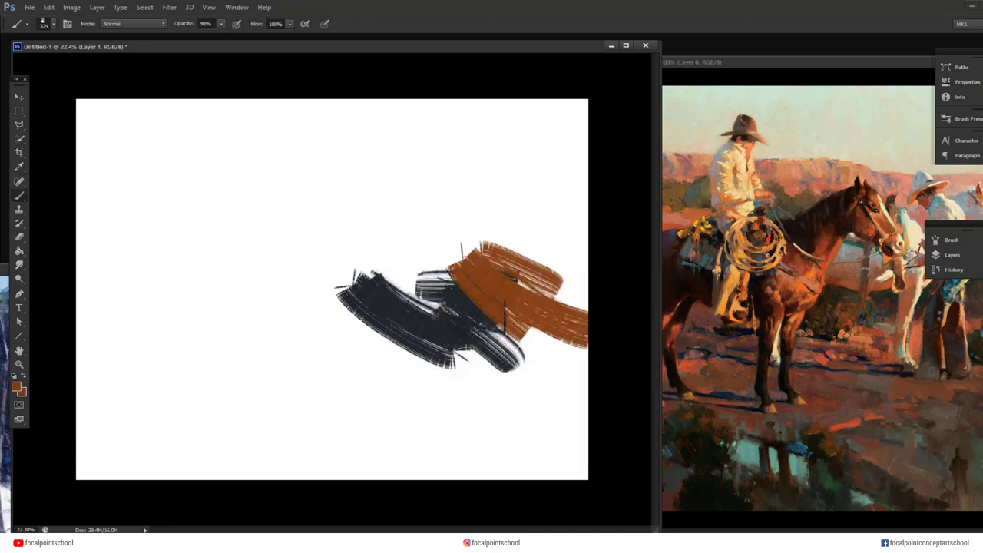
{"action": "mouse_move", "coordinate": [505, 316]}
{"action": "left_mouse_down"}
{"action": "mouse_move", "coordinate": [392, 310]}
{"action": "mouse_move", "coordinate": [457, 175]}
{"action": "mouse_move", "coordinate": [484, 316]}
{"action": "mouse_move", "coordinate": [577, 390]}
{"action": "left_mouse_up"}
Change the background color to a lighter orange-brown
{"action": "left_click", "coordinate": [23, 393]}
{"action": "left_click", "coordinate": [487, 340]}
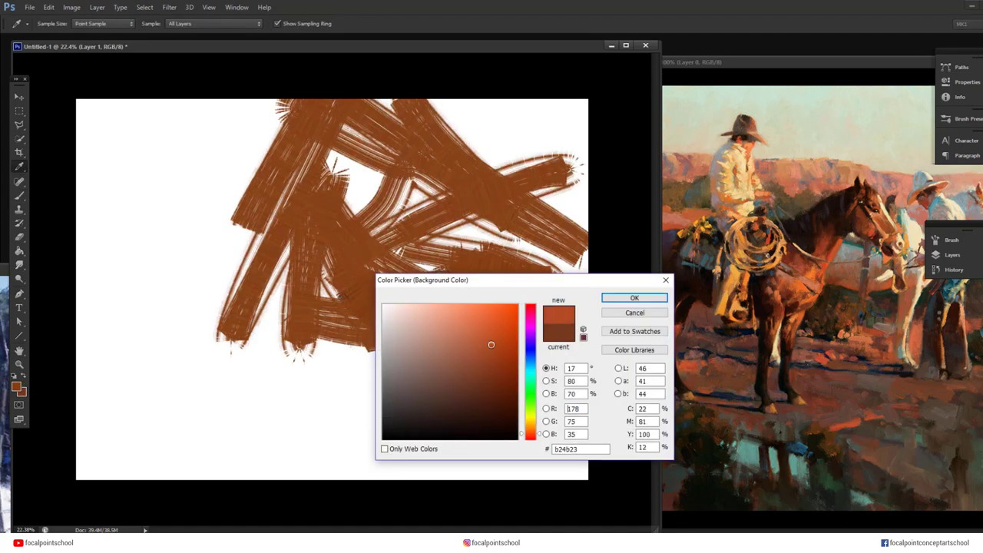
{"action": "left_click", "coordinate": [530, 430]}
{"action": "left_click", "coordinate": [696, 211]}
{"action": "left_click", "coordinate": [634, 298]}
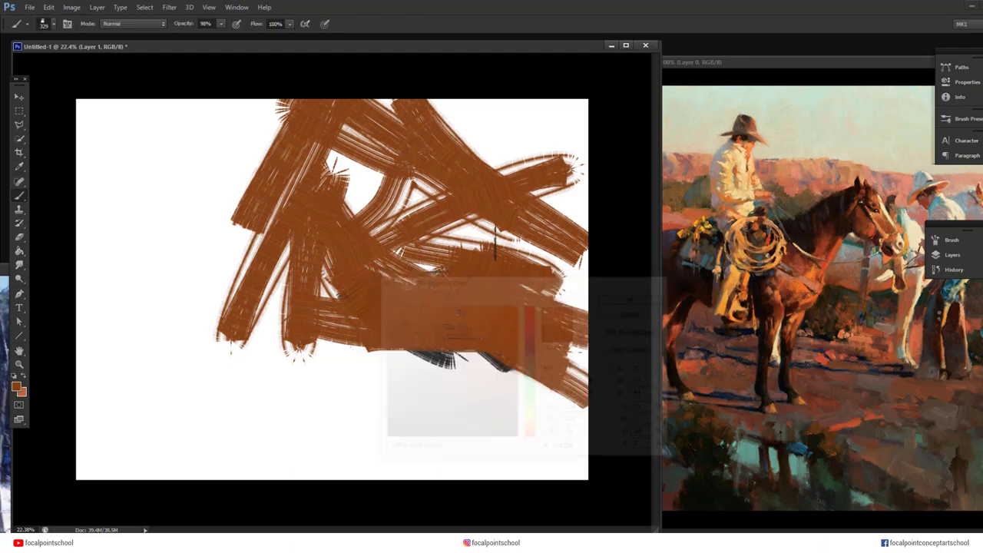
Paint over the brown area, switch the foreground to a light orange, and add strokes at its right side
{"action": "left_click_drag", "start_coordinate": [496, 239], "coordinate": [436, 215]}
{"action": "left_click", "coordinate": [16, 386]}
{"action": "left_click", "coordinate": [23, 393]}
{"action": "left_click", "coordinate": [636, 299]}
{"action": "left_click_drag", "start_coordinate": [476, 242], "coordinate": [549, 288]}
{"action": "left_click_drag", "start_coordinate": [549, 227], "coordinate": [582, 205]}
Choose a different textured brush preset and paint broad light orange strokes across the upper middle of the canvas
{"action": "right_click", "coordinate": [477, 285]}
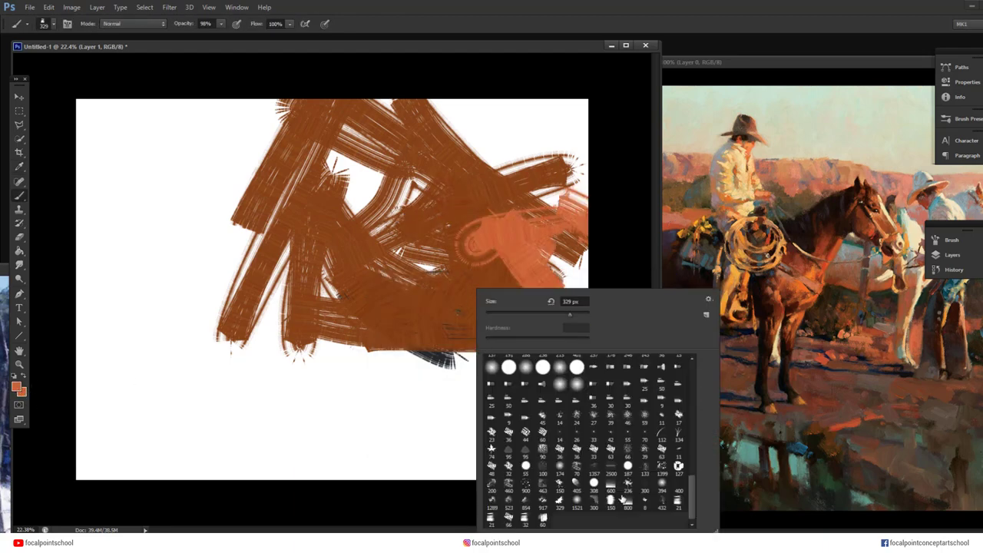
{"action": "left_click", "coordinate": [612, 501]}
{"action": "left_click_drag", "start_coordinate": [383, 157], "coordinate": [397, 245]}
{"action": "mouse_move", "coordinate": [341, 184]}
{"action": "left_mouse_down"}
{"action": "mouse_move", "coordinate": [334, 234]}
{"action": "mouse_move", "coordinate": [544, 129]}
{"action": "left_mouse_up"}
{"action": "left_click_drag", "start_coordinate": [530, 162], "coordinate": [488, 192]}
Choose the 32 brush preset, adjust its size, and paint an orange stroke near the canvas's upper right edge
{"action": "right_click", "coordinate": [465, 222]}
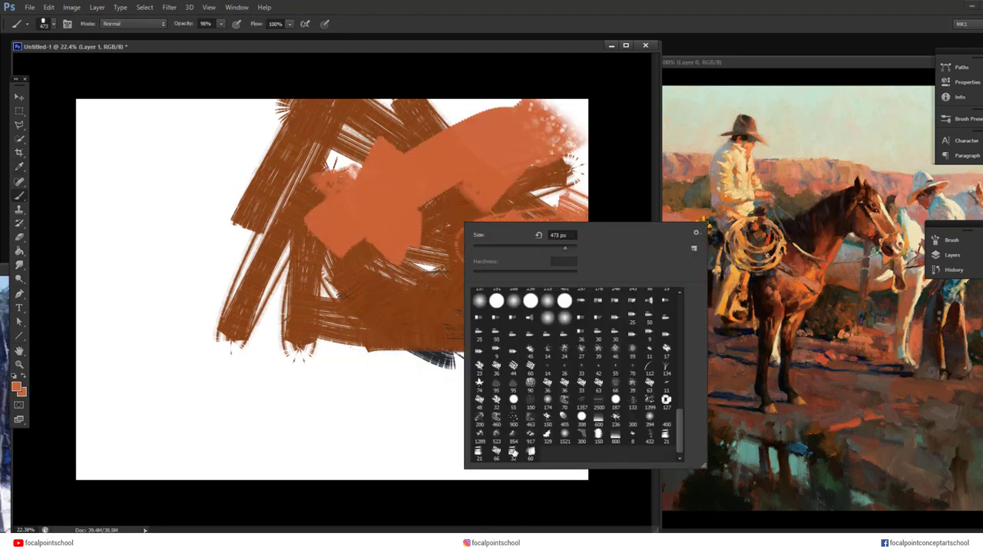
{"action": "left_click", "coordinate": [514, 453]}
{"action": "left_click", "coordinate": [540, 249]}
{"action": "left_click_drag", "start_coordinate": [572, 176], "coordinate": [547, 220]}
Try the 21 px brush preset with a thin stroke, then enlarge it and paint a broader orange stroke below the brown area
{"action": "right_click", "coordinate": [477, 192]}
{"action": "left_click", "coordinate": [496, 430]}
{"action": "left_click_drag", "start_coordinate": [416, 369], "coordinate": [463, 401]}
{"action": "right_click", "coordinate": [451, 303]}
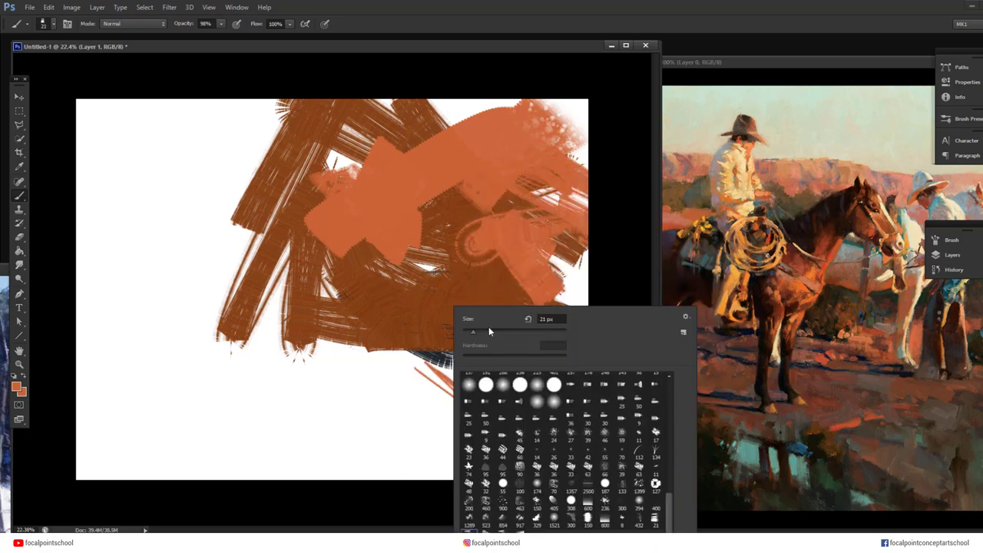
{"action": "left_click", "coordinate": [489, 330]}
{"action": "left_click_drag", "start_coordinate": [410, 332], "coordinate": [484, 401]}
Sample the brown from the painting and brush it across the lower right of the painted area
{"action": "left_click", "coordinate": [503, 302], "text": "alt"}
{"action": "left_click_drag", "start_coordinate": [462, 329], "coordinate": [586, 367]}
{"action": "left_click_drag", "start_coordinate": [434, 369], "coordinate": [576, 383]}
Enlarge the brush to 463 px and cover nearly the whole canvas in brown
{"action": "right_click", "coordinate": [441, 297]}
{"action": "left_click", "coordinate": [520, 322]}
{"action": "mouse_move", "coordinate": [550, 248]}
{"action": "left_mouse_down"}
{"action": "mouse_move", "coordinate": [532, 280]}
{"action": "mouse_move", "coordinate": [587, 299]}
{"action": "left_mouse_up"}
{"action": "mouse_move", "coordinate": [513, 192]}
{"action": "left_mouse_down"}
{"action": "mouse_move", "coordinate": [480, 165]}
{"action": "mouse_move", "coordinate": [114, 164]}
{"action": "mouse_move", "coordinate": [230, 154]}
{"action": "mouse_move", "coordinate": [402, 380]}
{"action": "mouse_move", "coordinate": [582, 457]}
{"action": "mouse_move", "coordinate": [530, 149]}
{"action": "mouse_move", "coordinate": [368, 115]}
{"action": "mouse_move", "coordinate": [100, 323]}
{"action": "mouse_move", "coordinate": [172, 415]}
{"action": "mouse_move", "coordinate": [530, 461]}
{"action": "left_mouse_up"}
{"action": "left_click_drag", "start_coordinate": [572, 459], "coordinate": [407, 249]}
{"action": "left_click_drag", "start_coordinate": [357, 188], "coordinate": [261, 369]}
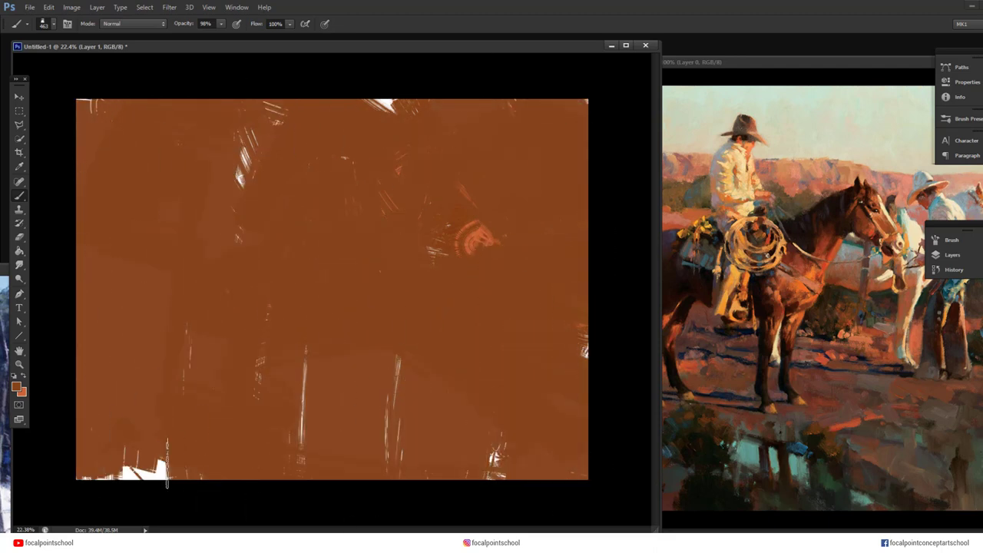
{"action": "left_click_drag", "start_coordinate": [167, 461], "coordinate": [115, 466]}
Set the foreground color to a bright orange and paint broad strokes across the upper half of the canvas
{"action": "left_click", "coordinate": [16, 387]}
{"action": "left_click", "coordinate": [497, 336]}
{"action": "left_click", "coordinate": [498, 328]}
{"action": "left_click", "coordinate": [632, 299]}
{"action": "mouse_move", "coordinate": [503, 295]}
{"action": "left_mouse_down"}
{"action": "mouse_move", "coordinate": [209, 204]}
{"action": "mouse_move", "coordinate": [169, 253]}
{"action": "mouse_move", "coordinate": [627, 119]}
{"action": "mouse_move", "coordinate": [557, 222]}
{"action": "left_mouse_up"}
Choose the 32 brush preset, adjust its size, and extend the orange below the middle of the canvas
{"action": "right_click", "coordinate": [447, 240]}
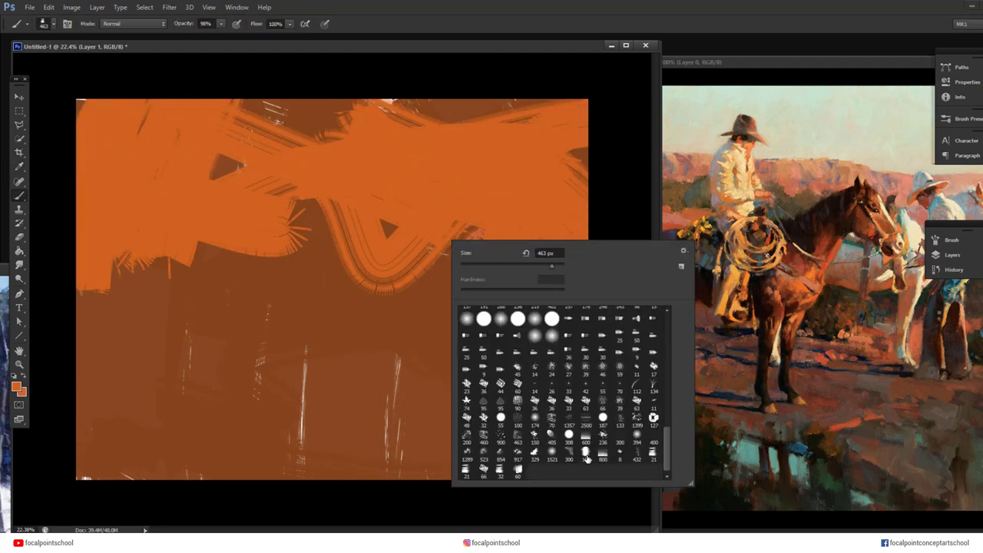
{"action": "left_click", "coordinate": [502, 474]}
{"action": "left_click", "coordinate": [498, 267]}
{"action": "left_click_drag", "start_coordinate": [404, 288], "coordinate": [422, 328]}
Pick another brush preset, paint orange at the right side, then enlarge the brush and stroke the lower middle
{"action": "right_click", "coordinate": [410, 304]}
{"action": "left_click", "coordinate": [614, 520]}
{"action": "mouse_move", "coordinate": [565, 266]}
{"action": "left_mouse_down"}
{"action": "mouse_move", "coordinate": [539, 290]}
{"action": "mouse_move", "coordinate": [569, 373]}
{"action": "left_mouse_up"}
{"action": "right_click", "coordinate": [447, 294]}
{"action": "left_click", "coordinate": [556, 318]}
{"action": "left_click_drag", "start_coordinate": [316, 330], "coordinate": [331, 325]}
Reduce the brush to 442 px and paint textured orange strokes over the left and upper left areas
{"action": "right_click", "coordinate": [309, 296]}
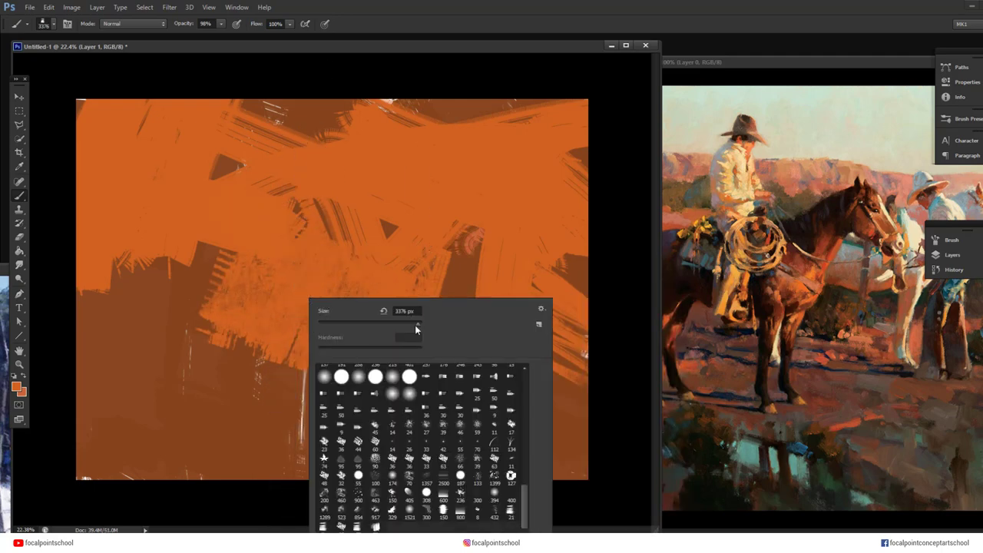
{"action": "left_click_drag", "start_coordinate": [415, 323], "coordinate": [393, 323]}
{"action": "mouse_move", "coordinate": [210, 271]}
{"action": "left_mouse_down"}
{"action": "mouse_move", "coordinate": [127, 307]}
{"action": "mouse_move", "coordinate": [88, 308]}
{"action": "left_mouse_up"}
{"action": "left_click_drag", "start_coordinate": [274, 128], "coordinate": [252, 143]}
Sample brown and orange from the painting in turn and layer strokes of both in the upper left corner
{"action": "left_click", "coordinate": [225, 165], "text": "alt"}
{"action": "mouse_move", "coordinate": [160, 152]}
{"action": "left_mouse_down"}
{"action": "mouse_move", "coordinate": [108, 153]}
{"action": "mouse_move", "coordinate": [161, 115]}
{"action": "left_mouse_up"}
{"action": "left_click", "coordinate": [147, 215], "text": "alt"}
{"action": "left_click_drag", "start_coordinate": [127, 211], "coordinate": [88, 192]}
Set the foreground color to yellow-orange d18820 and paint accents at the right side, resampling a tone from the canvas between strokes
{"action": "left_click", "coordinate": [17, 386]}
{"action": "left_click", "coordinate": [532, 426]}
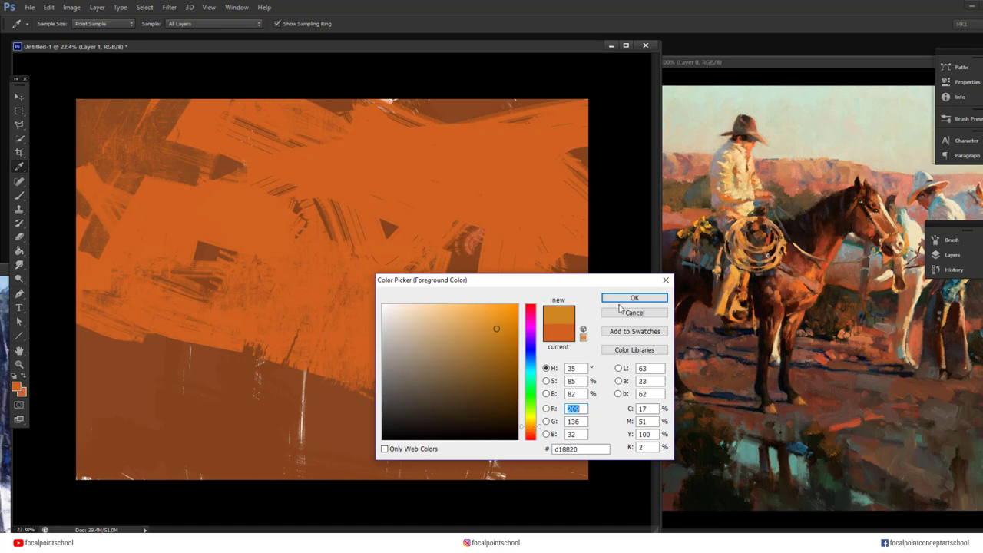
{"action": "left_click", "coordinate": [624, 299]}
{"action": "mouse_move", "coordinate": [525, 229]}
{"action": "left_mouse_down"}
{"action": "mouse_move", "coordinate": [622, 221]}
{"action": "mouse_move", "coordinate": [485, 226]}
{"action": "left_mouse_up"}
{"action": "left_click", "coordinate": [509, 251], "text": "alt"}
{"action": "left_click_drag", "start_coordinate": [505, 298], "coordinate": [556, 165]}
{"action": "left_click_drag", "start_coordinate": [576, 223], "coordinate": [465, 253]}
Paint a sampled brown diagonal stroke left of center, and sampled orange horizontal strokes across the lower canvas
{"action": "left_click", "coordinate": [217, 341], "text": "alt"}
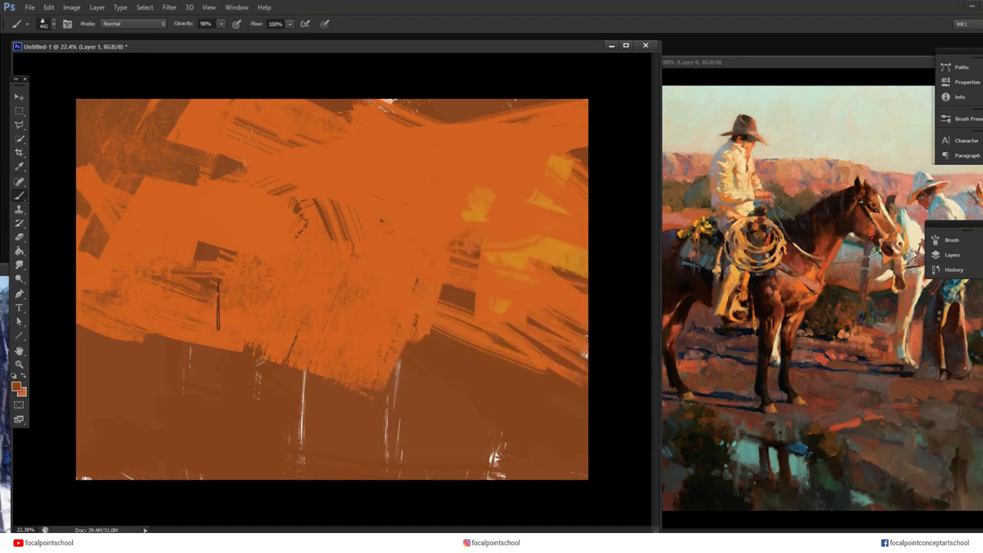
{"action": "left_click_drag", "start_coordinate": [268, 252], "coordinate": [208, 338]}
{"action": "left_click", "coordinate": [307, 330], "text": "alt"}
{"action": "left_click_drag", "start_coordinate": [84, 419], "coordinate": [311, 419]}
{"action": "left_click_drag", "start_coordinate": [404, 419], "coordinate": [211, 423]}
Sample the brown and paint strokes along the boundary between the orange and brown areas and over the lower bands
{"action": "left_click", "coordinate": [428, 381], "text": "alt"}
{"action": "left_click_drag", "start_coordinate": [492, 369], "coordinate": [582, 369]}
{"action": "left_click_drag", "start_coordinate": [269, 330], "coordinate": [396, 365]}
{"action": "left_click_drag", "start_coordinate": [85, 438], "coordinate": [361, 401]}
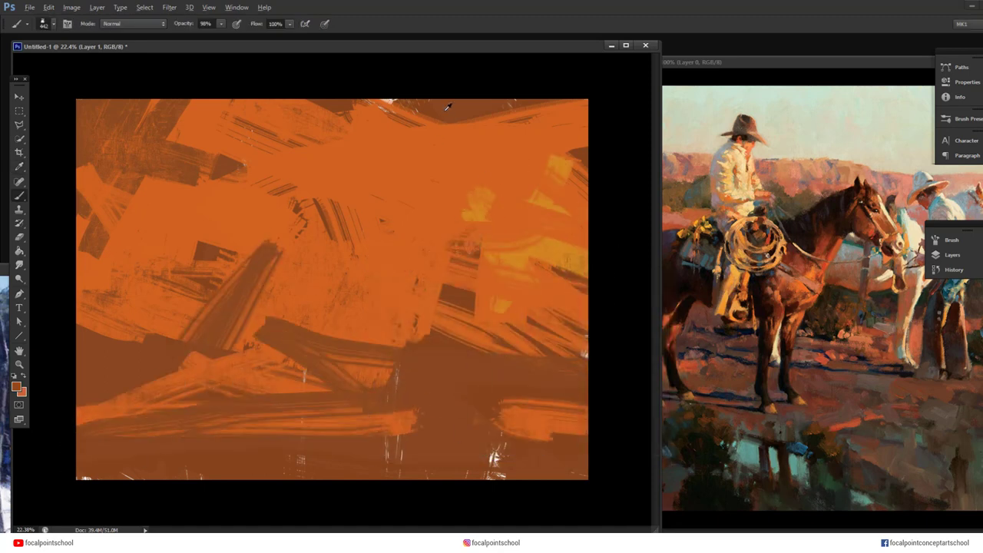
Sweep long brown diagonal strokes across the upper canvas, then sample the orange and trim them with a parallel stroke
{"action": "left_click_drag", "start_coordinate": [307, 104], "coordinate": [434, 165]}
{"action": "left_click_drag", "start_coordinate": [565, 120], "coordinate": [211, 199]}
{"action": "left_click_drag", "start_coordinate": [295, 207], "coordinate": [367, 216]}
{"action": "left_click", "coordinate": [364, 192], "text": "alt"}
{"action": "left_click_drag", "start_coordinate": [257, 206], "coordinate": [553, 131]}
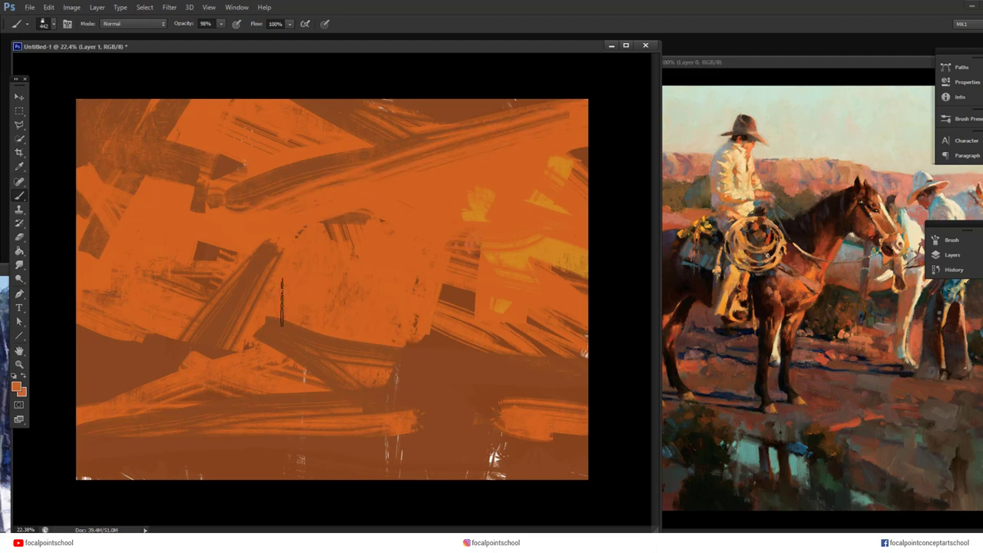
Paint orange over the middle area, then sample the brown and lay horizontal bands across the canvas below center
{"action": "left_click_drag", "start_coordinate": [300, 326], "coordinate": [217, 342]}
{"action": "left_click_drag", "start_coordinate": [511, 343], "coordinate": [453, 345]}
{"action": "left_click", "coordinate": [470, 369], "text": "alt"}
{"action": "left_click_drag", "start_coordinate": [569, 338], "coordinate": [347, 343]}
{"action": "left_click_drag", "start_coordinate": [209, 341], "coordinate": [320, 340]}
{"action": "left_click_drag", "start_coordinate": [387, 315], "coordinate": [445, 314]}
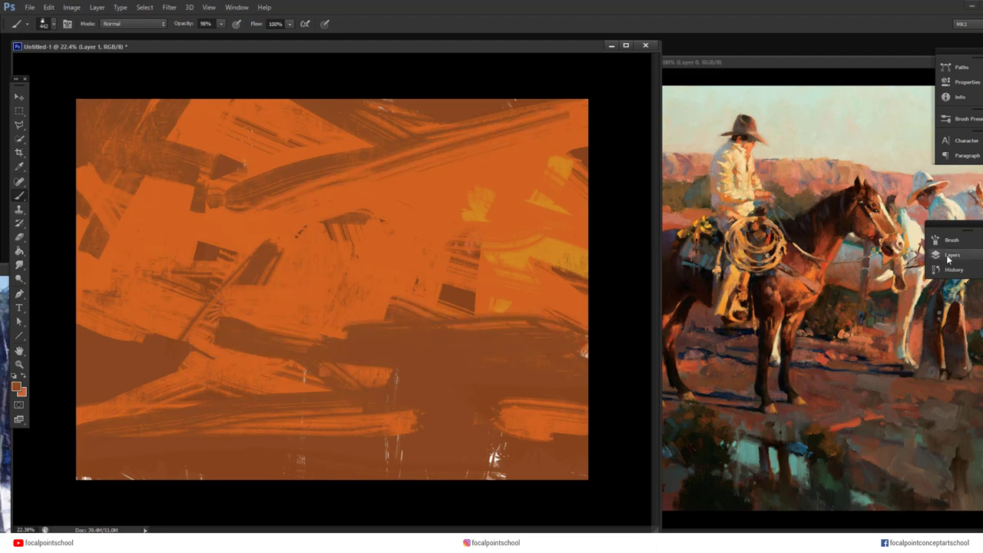
Hide Layer 1 and add a new empty layer for the sketch
{"action": "left_click", "coordinate": [952, 255]}
{"action": "left_click", "coordinate": [807, 292]}
{"action": "key", "text": "ctrl+shift+n"}
{"action": "key", "text": "Return"}
Reduce the brush to 20 px, testing it with short strokes and undoing them
{"action": "right_click", "coordinate": [312, 344]}
{"action": "left_click_drag", "start_coordinate": [337, 332], "coordinate": [354, 330]}
{"action": "left_click_drag", "start_coordinate": [347, 235], "coordinate": [407, 338]}
{"action": "key", "text": "ctrl+z"}
{"action": "right_click", "coordinate": [350, 345]}
{"action": "left_click", "coordinate": [378, 331]}
{"action": "left_click_drag", "start_coordinate": [319, 357], "coordinate": [359, 376]}
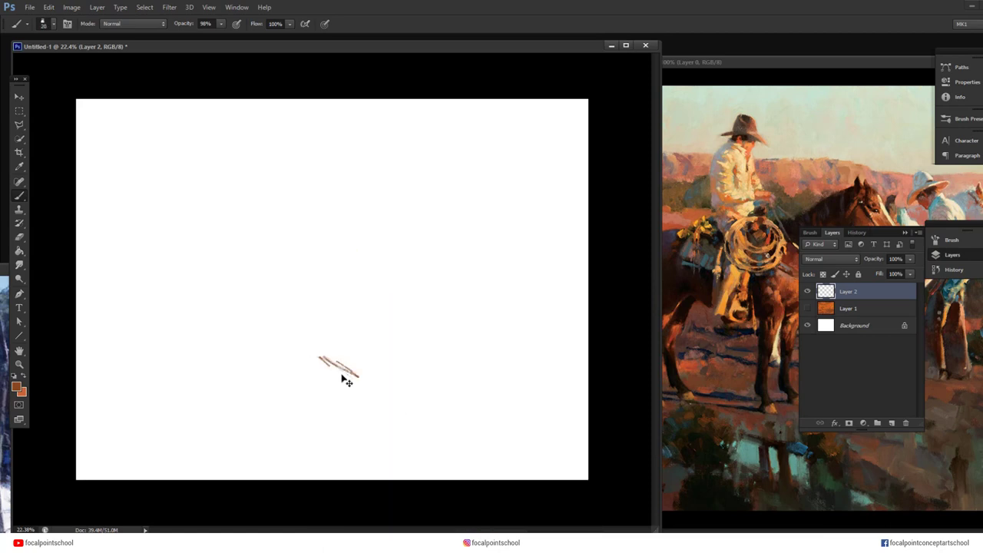
{"action": "key", "text": "ctrl+z"}
Draw a ground line low on the canvas and set the foreground color to dark brown 261205
{"action": "left_click_drag", "start_coordinate": [189, 414], "coordinate": [328, 430]}
{"action": "left_click", "coordinate": [20, 391]}
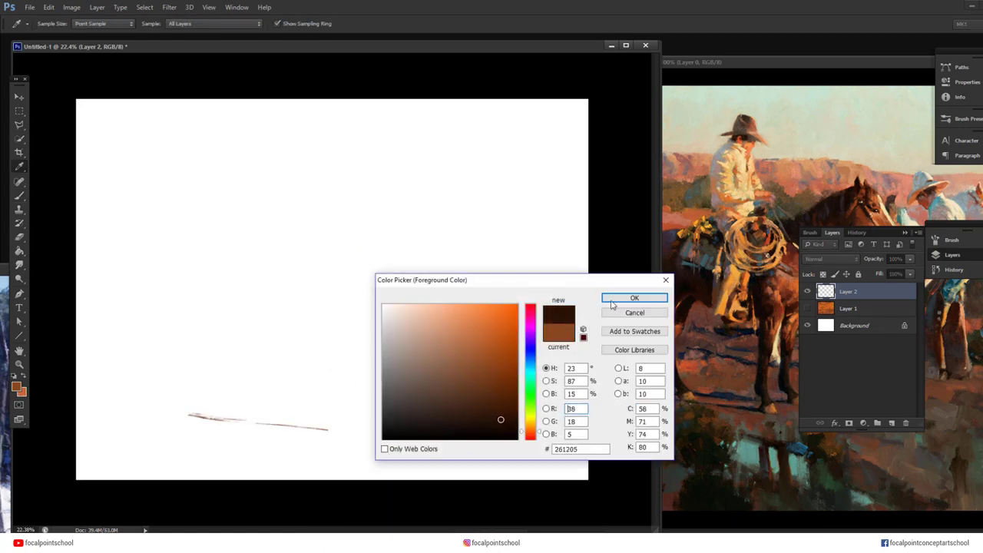
{"action": "left_click", "coordinate": [634, 297]}
{"action": "left_click", "coordinate": [905, 233]}
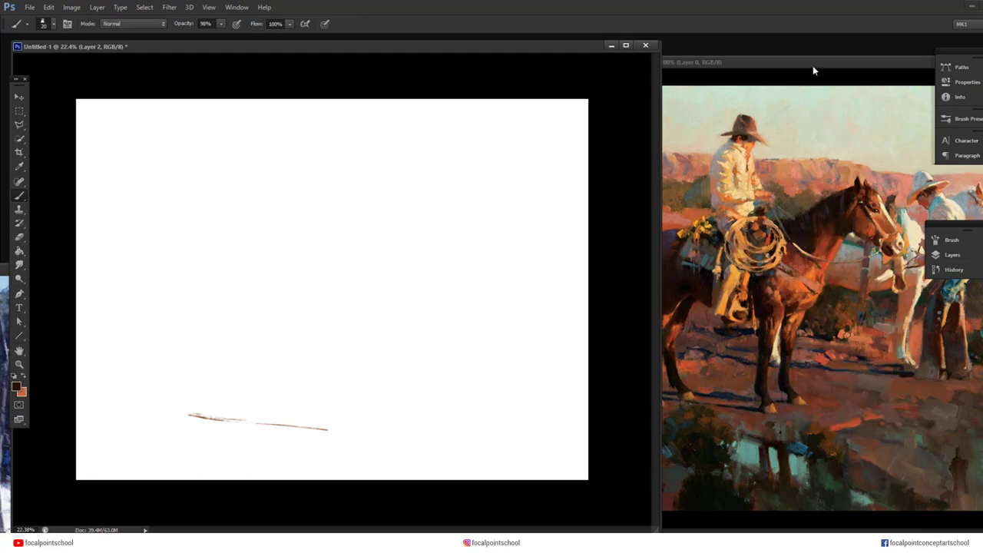
Narrow the drawing's window so that more of the cowboy reference painting shows beside it
{"action": "left_click_drag", "start_coordinate": [813, 66], "coordinate": [806, 65]}
{"action": "left_click", "coordinate": [224, 385]}
{"action": "left_click_drag", "start_coordinate": [658, 237], "coordinate": [569, 241]}
Sketch the first lines of the horse's rump and hind thigh in the left part of the canvas
{"action": "left_click_drag", "start_coordinate": [134, 340], "coordinate": [170, 297]}
{"action": "mouse_move", "coordinate": [117, 294]}
{"action": "left_mouse_down"}
{"action": "mouse_move", "coordinate": [125, 335]}
{"action": "mouse_move", "coordinate": [116, 284]}
{"action": "left_mouse_up"}
{"action": "mouse_move", "coordinate": [113, 281]}
{"action": "left_mouse_down"}
{"action": "mouse_move", "coordinate": [144, 256]}
{"action": "mouse_move", "coordinate": [114, 282]}
{"action": "left_mouse_up"}
{"action": "mouse_move", "coordinate": [115, 302]}
{"action": "left_mouse_down"}
{"action": "mouse_move", "coordinate": [141, 346]}
{"action": "mouse_move", "coordinate": [164, 311]}
{"action": "left_mouse_up"}
Set the brush to 17 px and sketch the horse's belly line, hindquarters and back, undoing one misplaced stroke
{"action": "right_click", "coordinate": [189, 309]}
{"action": "mouse_move", "coordinate": [112, 354]}
{"action": "left_mouse_down"}
{"action": "mouse_move", "coordinate": [176, 285]}
{"action": "mouse_move", "coordinate": [143, 336]}
{"action": "mouse_move", "coordinate": [185, 324]}
{"action": "left_mouse_up"}
{"action": "key", "text": "ctrl+z"}
{"action": "mouse_move", "coordinate": [221, 330]}
{"action": "left_mouse_down"}
{"action": "mouse_move", "coordinate": [166, 315]}
{"action": "mouse_move", "coordinate": [251, 326]}
{"action": "left_mouse_up"}
{"action": "mouse_move", "coordinate": [117, 293]}
{"action": "left_mouse_down"}
{"action": "mouse_move", "coordinate": [109, 353]}
{"action": "mouse_move", "coordinate": [112, 261]}
{"action": "left_mouse_up"}
{"action": "mouse_move", "coordinate": [109, 319]}
{"action": "left_mouse_down"}
{"action": "mouse_move", "coordinate": [143, 245]}
{"action": "mouse_move", "coordinate": [171, 230]}
{"action": "mouse_move", "coordinate": [261, 236]}
{"action": "mouse_move", "coordinate": [283, 227]}
{"action": "left_mouse_up"}
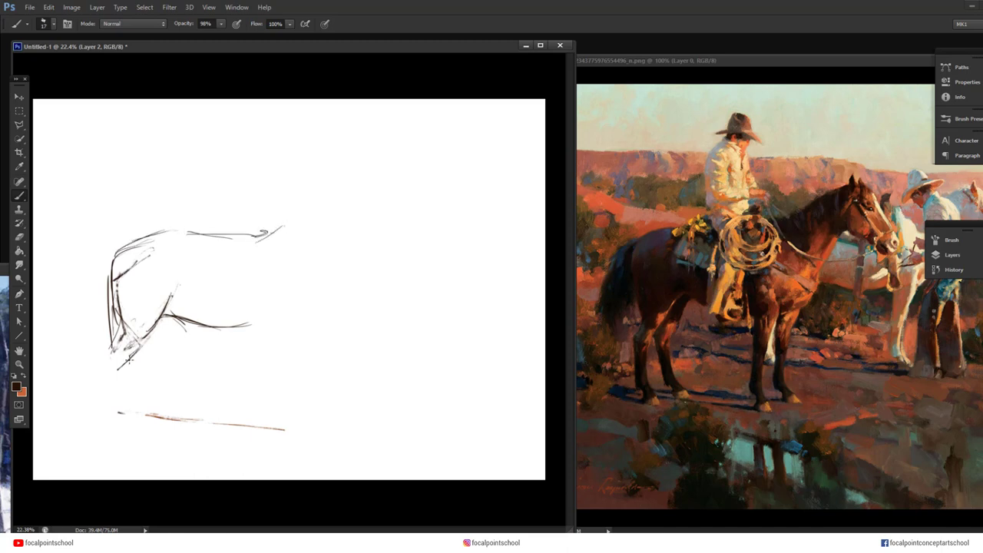
Sketch both hind legs of the horse down to the hooves
{"action": "left_click_drag", "start_coordinate": [112, 351], "coordinate": [133, 446]}
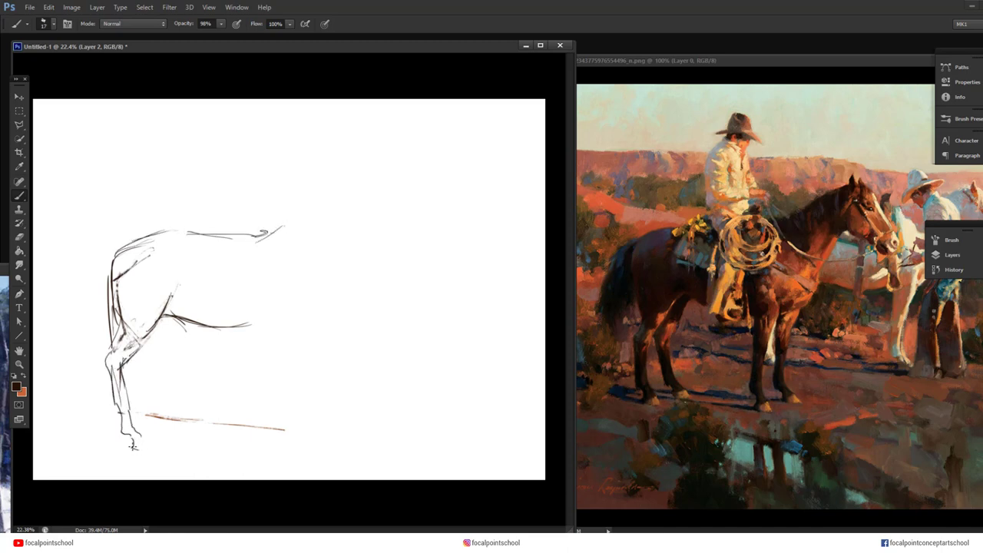
{"action": "mouse_move", "coordinate": [170, 366]}
{"action": "left_mouse_down"}
{"action": "mouse_move", "coordinate": [177, 411]}
{"action": "mouse_move", "coordinate": [183, 326]}
{"action": "mouse_move", "coordinate": [167, 421]}
{"action": "mouse_move", "coordinate": [145, 347]}
{"action": "mouse_move", "coordinate": [152, 353]}
{"action": "left_mouse_up"}
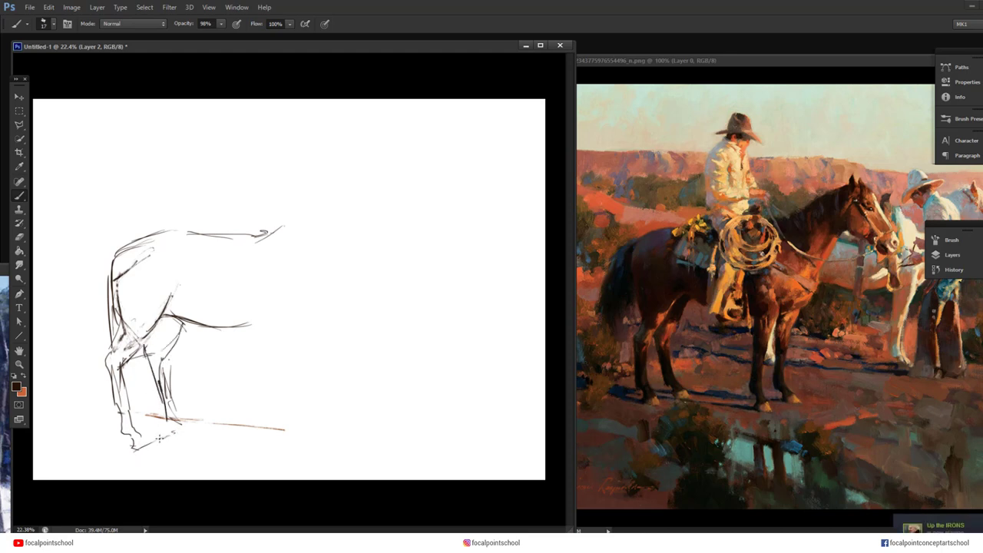
Sketch the saddle blanket, the rider's leg and the stirrup area on the horse's side
{"action": "left_click_drag", "start_coordinate": [265, 301], "coordinate": [254, 326]}
{"action": "mouse_move", "coordinate": [230, 280]}
{"action": "left_mouse_down"}
{"action": "mouse_move", "coordinate": [234, 347]}
{"action": "mouse_move", "coordinate": [226, 343]}
{"action": "left_mouse_up"}
{"action": "mouse_move", "coordinate": [224, 258]}
{"action": "left_mouse_down"}
{"action": "mouse_move", "coordinate": [250, 292]}
{"action": "mouse_move", "coordinate": [290, 294]}
{"action": "left_mouse_up"}
{"action": "left_click_drag", "start_coordinate": [223, 273], "coordinate": [208, 235]}
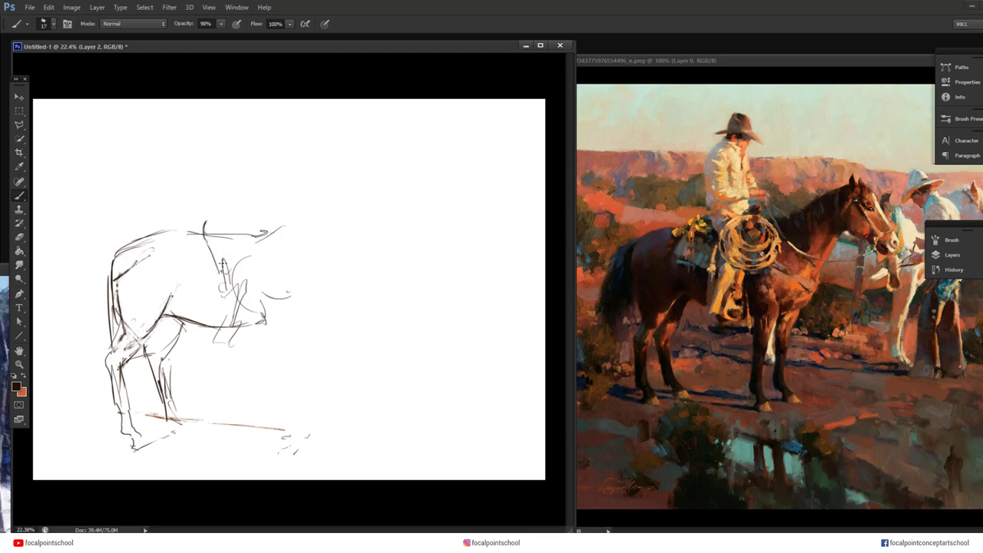
{"action": "mouse_move", "coordinate": [230, 267]}
{"action": "left_mouse_down"}
{"action": "mouse_move", "coordinate": [201, 295]}
{"action": "mouse_move", "coordinate": [175, 290]}
{"action": "mouse_move", "coordinate": [189, 224]}
{"action": "left_mouse_up"}
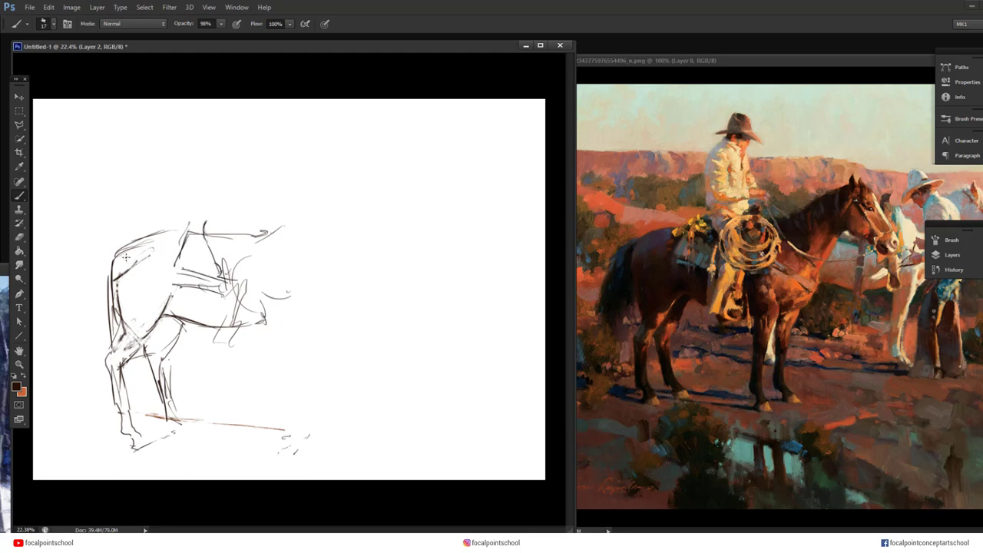
Add the base of the tail and mark the top of the near front leg
{"action": "left_click_drag", "start_coordinate": [121, 250], "coordinate": [97, 270]}
{"action": "mouse_move", "coordinate": [277, 304]}
{"action": "left_mouse_down"}
{"action": "mouse_move", "coordinate": [291, 317]}
{"action": "mouse_move", "coordinate": [295, 347]}
{"action": "left_mouse_up"}
{"action": "mouse_move", "coordinate": [329, 308]}
{"action": "left_mouse_down"}
{"action": "mouse_move", "coordinate": [322, 350]}
{"action": "mouse_move", "coordinate": [315, 338]}
{"action": "left_mouse_up"}
{"action": "left_click_drag", "start_coordinate": [324, 311], "coordinate": [312, 341]}
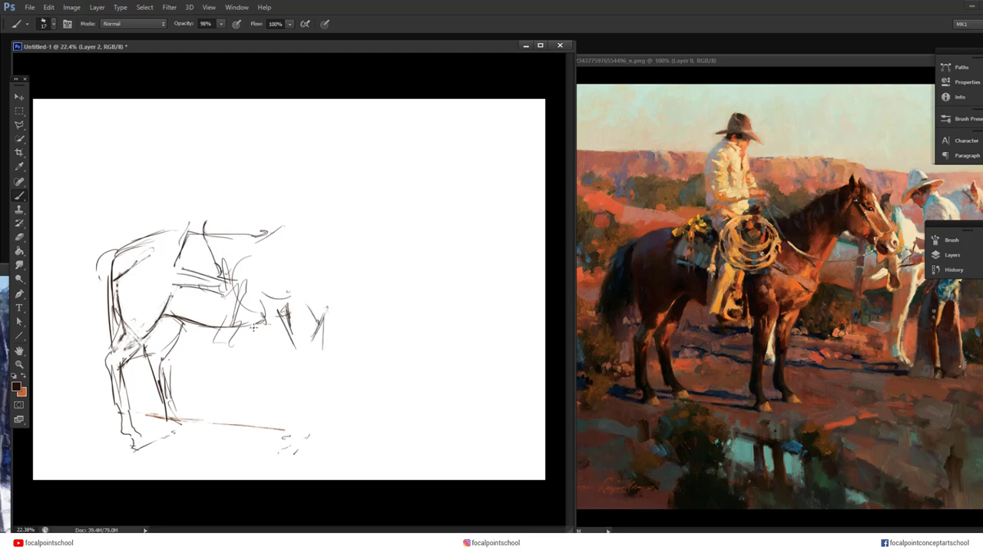
Sketch the near front leg from the elbow down to the hoof, reinforcing both of its contours
{"action": "left_click_drag", "start_coordinate": [253, 327], "coordinate": [275, 330]}
{"action": "left_click_drag", "start_coordinate": [269, 324], "coordinate": [293, 355]}
{"action": "left_click_drag", "start_coordinate": [321, 307], "coordinate": [308, 404]}
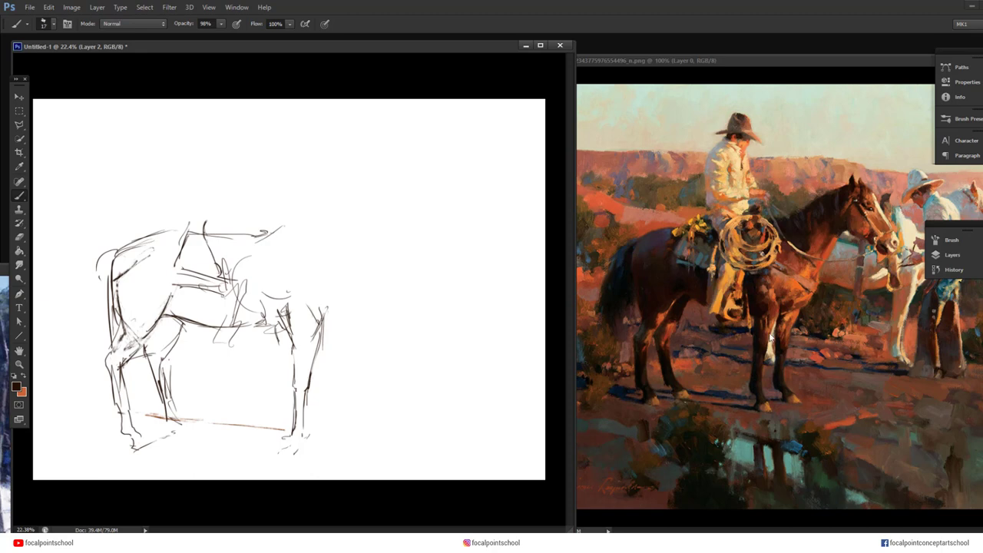
{"action": "left_click_drag", "start_coordinate": [290, 351], "coordinate": [291, 392]}
{"action": "left_click_drag", "start_coordinate": [292, 336], "coordinate": [293, 421]}
{"action": "left_click_drag", "start_coordinate": [307, 376], "coordinate": [306, 396]}
{"action": "left_click_drag", "start_coordinate": [321, 318], "coordinate": [310, 375]}
{"action": "mouse_move", "coordinate": [317, 333]}
{"action": "left_mouse_down"}
{"action": "mouse_move", "coordinate": [302, 440]}
{"action": "mouse_move", "coordinate": [312, 451]}
{"action": "left_mouse_up"}
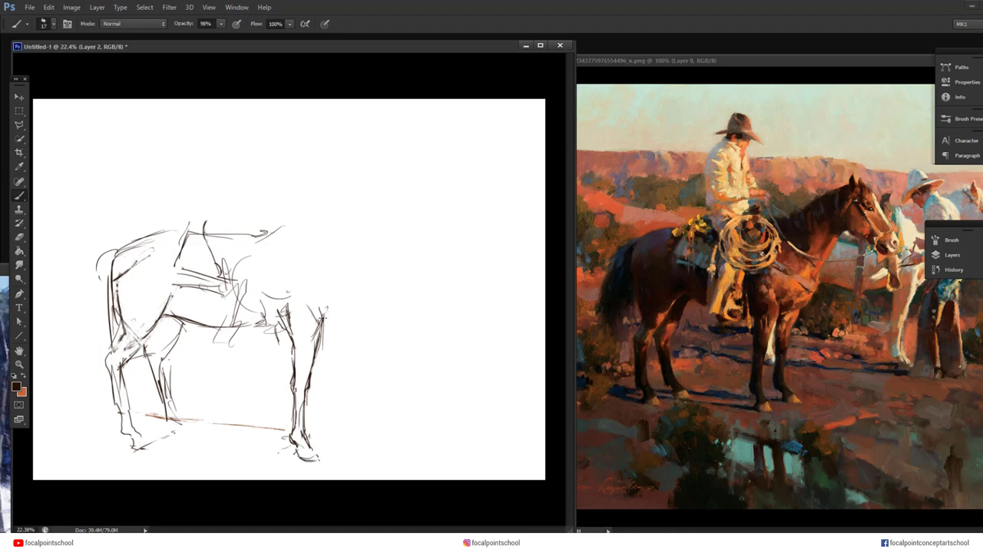
Sketch the shoulder and chest lines, and strengthen the belly and hind flank contours
{"action": "left_click_drag", "start_coordinate": [294, 235], "coordinate": [332, 276]}
{"action": "mouse_move", "coordinate": [229, 328]}
{"action": "left_mouse_down"}
{"action": "mouse_move", "coordinate": [186, 315]}
{"action": "mouse_move", "coordinate": [275, 339]}
{"action": "left_mouse_up"}
{"action": "mouse_move", "coordinate": [181, 318]}
{"action": "left_mouse_down"}
{"action": "mouse_move", "coordinate": [288, 341]}
{"action": "mouse_move", "coordinate": [296, 333]}
{"action": "left_mouse_up"}
{"action": "left_click_drag", "start_coordinate": [288, 291], "coordinate": [310, 306]}
{"action": "left_click_drag", "start_coordinate": [139, 343], "coordinate": [175, 293]}
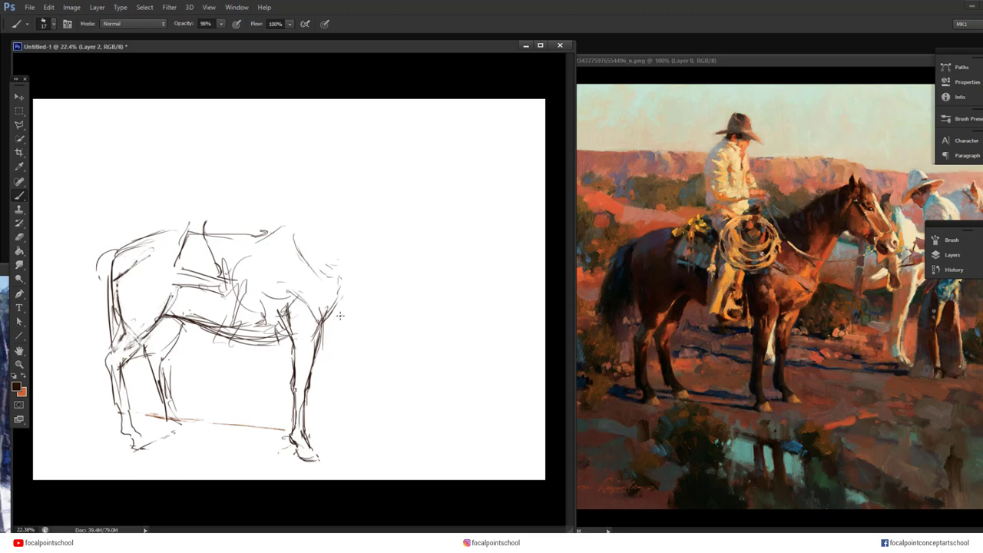
Sketch the far front leg down to its hoof, then the chest front, neckline and throat up to the head
{"action": "left_click_drag", "start_coordinate": [340, 315], "coordinate": [330, 366]}
{"action": "mouse_move", "coordinate": [319, 381]}
{"action": "left_mouse_down"}
{"action": "mouse_move", "coordinate": [318, 344]}
{"action": "mouse_move", "coordinate": [341, 295]}
{"action": "left_mouse_up"}
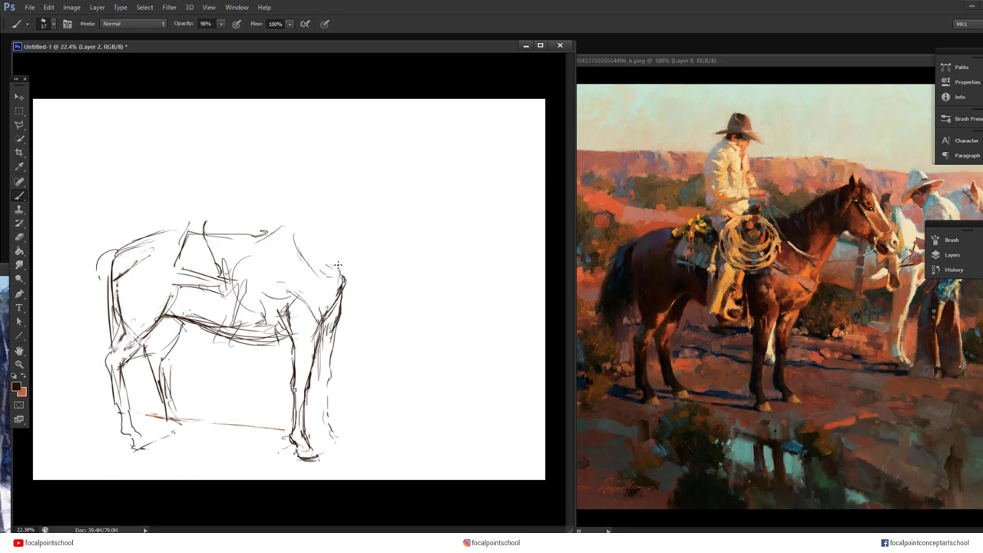
{"action": "left_click_drag", "start_coordinate": [261, 232], "coordinate": [336, 182]}
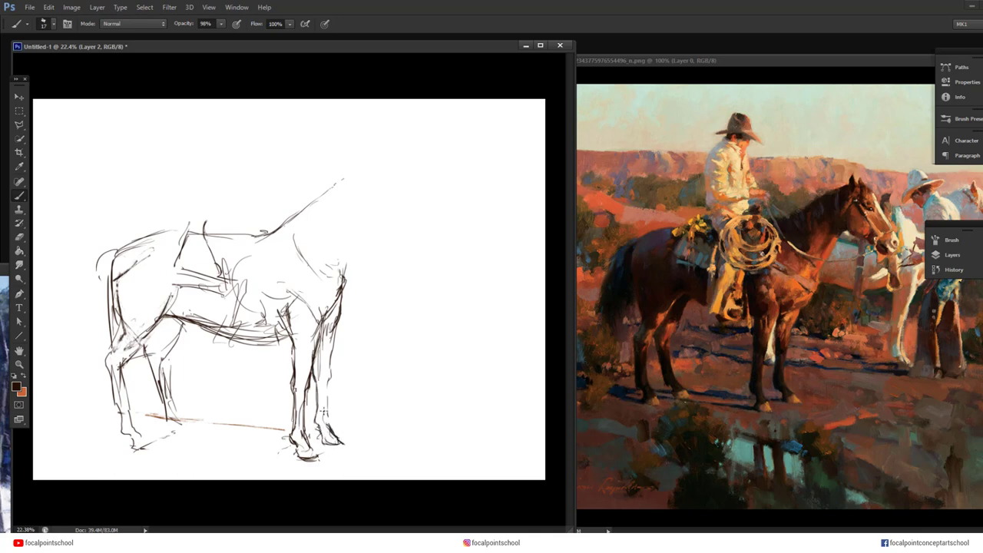
{"action": "left_click_drag", "start_coordinate": [343, 273], "coordinate": [356, 224]}
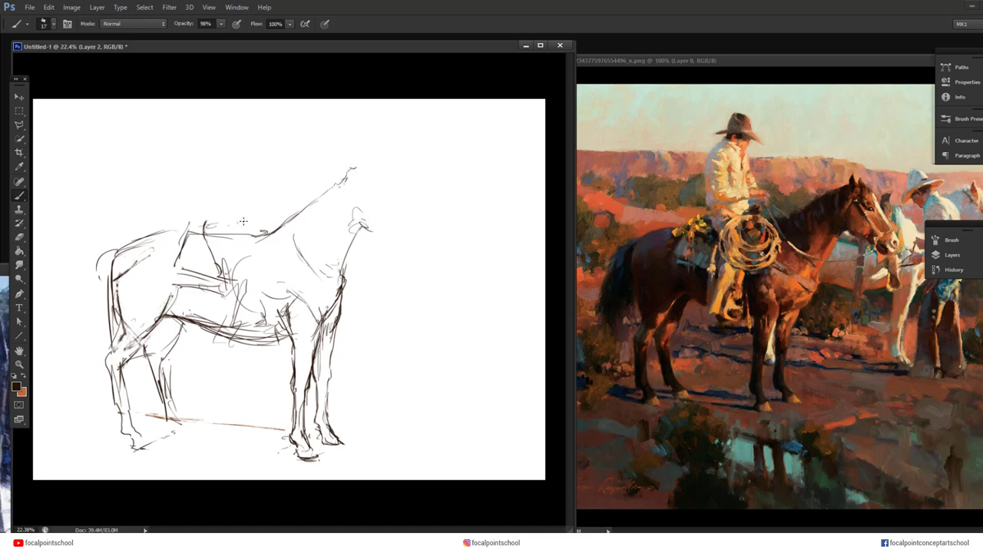
Sketch the rider's seat, leg and boot against the saddle, and the lines of the back and torso
{"action": "left_click_drag", "start_coordinate": [212, 222], "coordinate": [205, 198]}
{"action": "left_click_drag", "start_coordinate": [235, 241], "coordinate": [247, 279]}
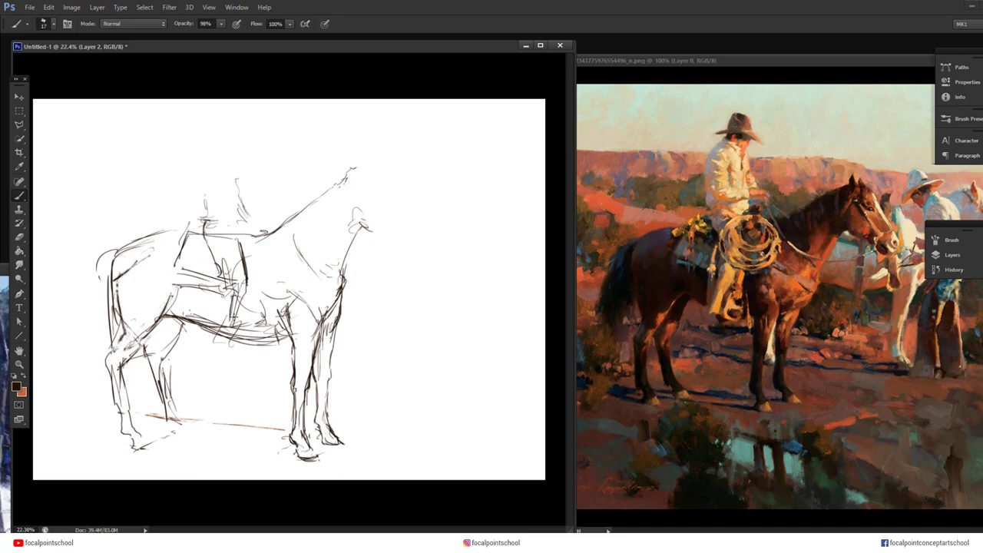
{"action": "left_click_drag", "start_coordinate": [231, 289], "coordinate": [215, 337]}
{"action": "left_click_drag", "start_coordinate": [244, 295], "coordinate": [236, 333]}
{"action": "mouse_move", "coordinate": [240, 308]}
{"action": "left_mouse_down"}
{"action": "mouse_move", "coordinate": [232, 341]}
{"action": "mouse_move", "coordinate": [243, 342]}
{"action": "left_mouse_up"}
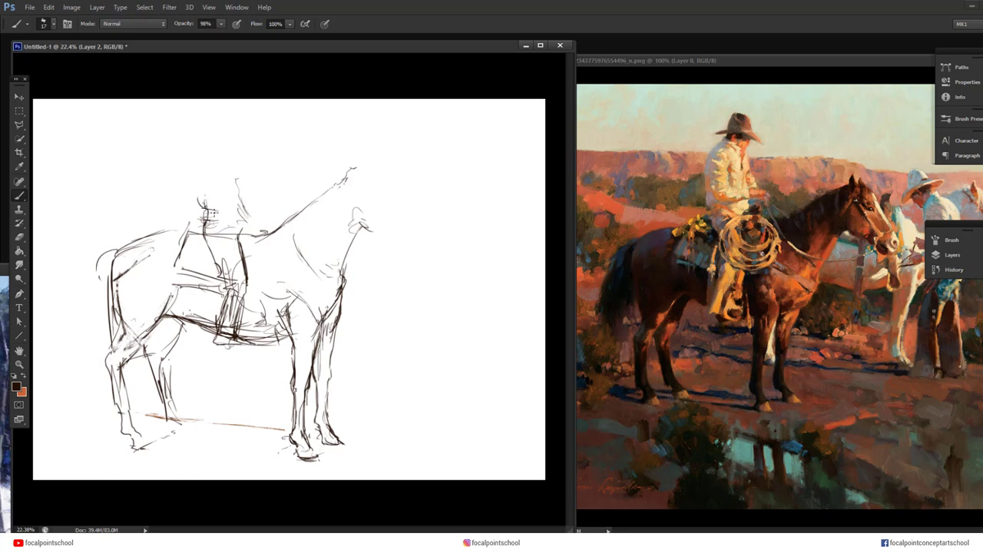
{"action": "mouse_move", "coordinate": [211, 215]}
{"action": "left_mouse_down"}
{"action": "mouse_move", "coordinate": [198, 163]}
{"action": "mouse_move", "coordinate": [205, 152]}
{"action": "mouse_move", "coordinate": [201, 175]}
{"action": "mouse_move", "coordinate": [217, 200]}
{"action": "left_mouse_up"}
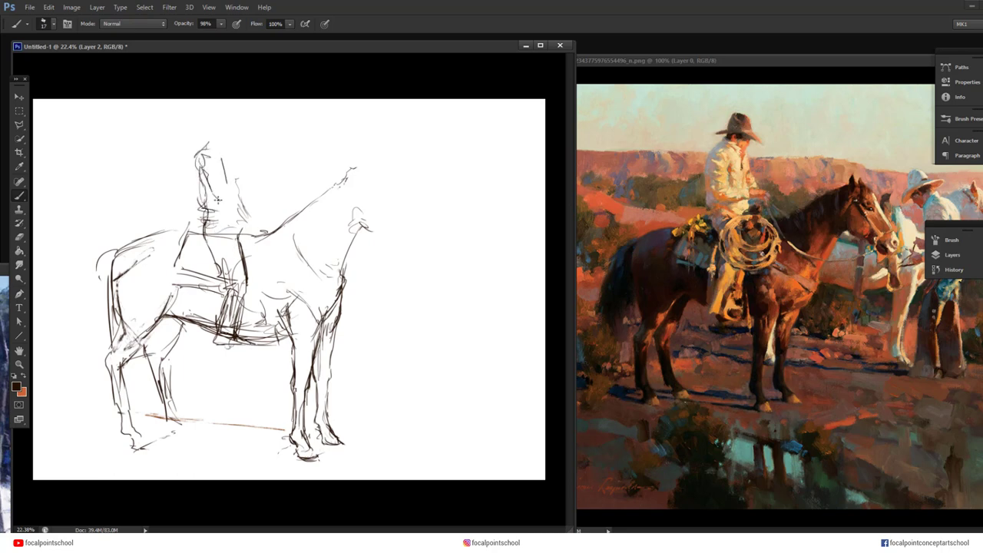
Add the face and jaw lines of the horse's head and reinforce the hind thigh contour
{"action": "left_click_drag", "start_coordinate": [353, 204], "coordinate": [355, 224]}
{"action": "left_click_drag", "start_coordinate": [367, 169], "coordinate": [358, 205]}
{"action": "left_click_drag", "start_coordinate": [175, 309], "coordinate": [146, 342]}
Flip both the sketch and the reference painting horizontally, and reposition the reference window beside the drawing
{"action": "key", "text": "F2"}
{"action": "left_click", "coordinate": [659, 262]}
{"action": "key", "text": "F2"}
{"action": "left_click_drag", "start_coordinate": [684, 61], "coordinate": [555, 98]}
{"action": "left_click", "coordinate": [476, 47]}
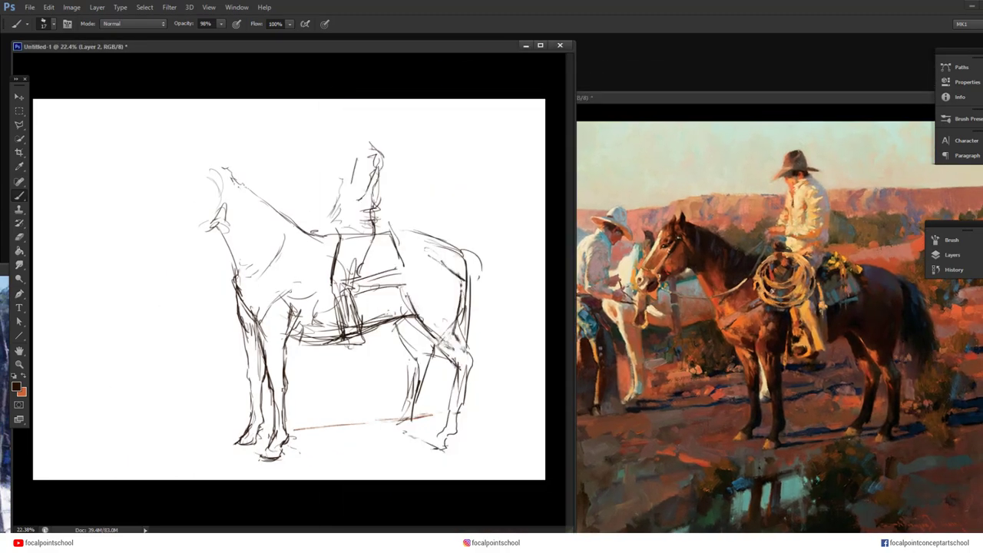
Sketch the horse's tail and outline its muzzle and forehead, redrawing the face line after undoing a stray stroke
{"action": "left_click_drag", "start_coordinate": [472, 256], "coordinate": [489, 348]}
{"action": "mouse_move", "coordinate": [218, 199]}
{"action": "left_mouse_down"}
{"action": "mouse_move", "coordinate": [165, 243]}
{"action": "mouse_move", "coordinate": [171, 179]}
{"action": "left_mouse_up"}
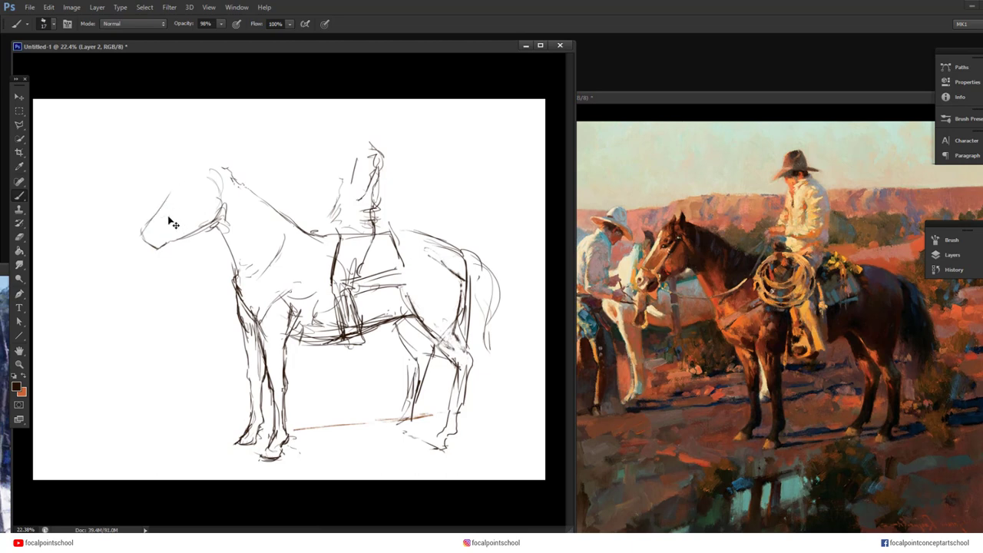
{"action": "key", "text": "ctrl+z"}
{"action": "left_click_drag", "start_coordinate": [142, 232], "coordinate": [180, 185]}
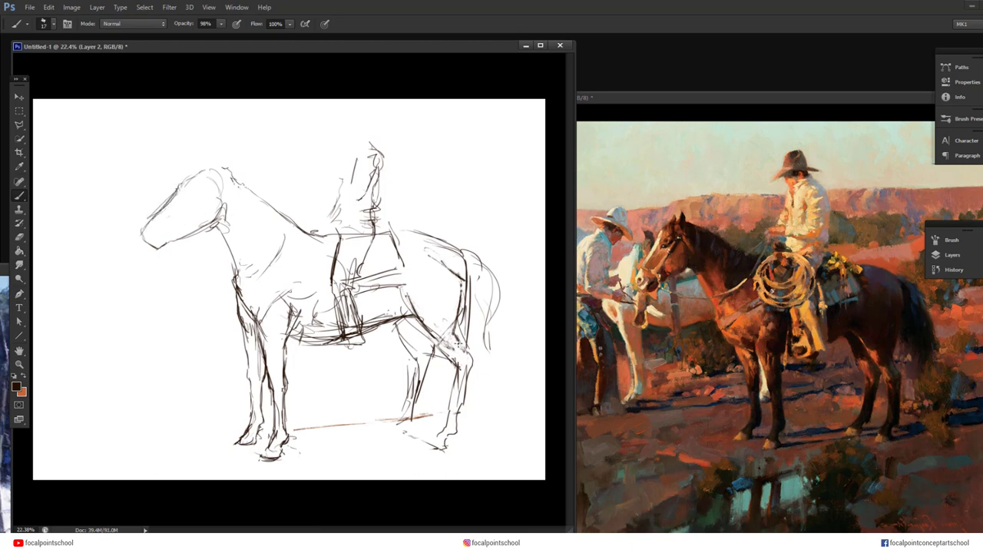
Reinforce the hindquarters and hind leg contours from the flank down to the hoof
{"action": "left_click_drag", "start_coordinate": [419, 321], "coordinate": [450, 358]}
{"action": "left_click_drag", "start_coordinate": [460, 309], "coordinate": [446, 338]}
{"action": "mouse_move", "coordinate": [408, 306]}
{"action": "left_mouse_down"}
{"action": "mouse_move", "coordinate": [433, 343]}
{"action": "mouse_move", "coordinate": [444, 416]}
{"action": "left_mouse_up"}
{"action": "left_click_drag", "start_coordinate": [454, 373], "coordinate": [433, 443]}
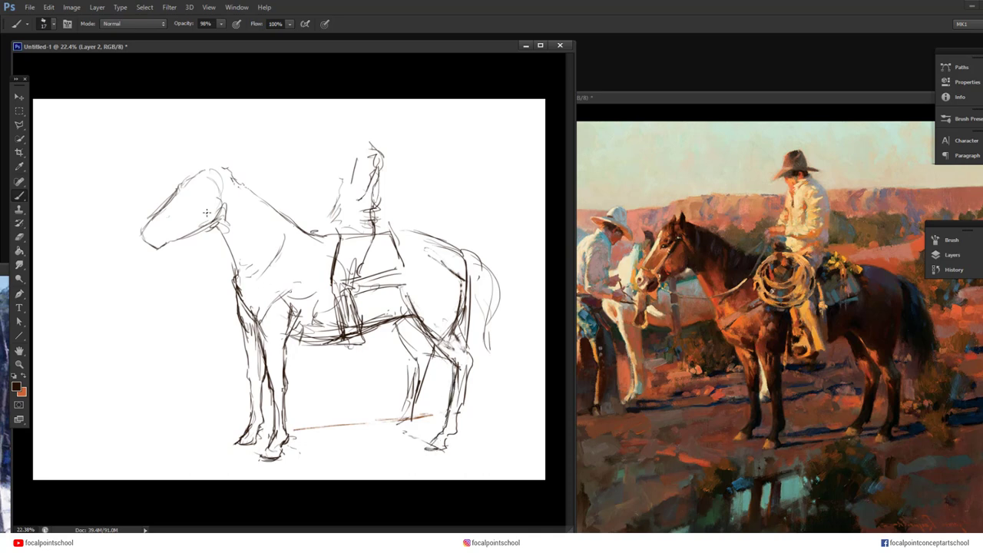
Sketch the horse's ear and the crest of its neck, and strengthen the chest line above the front leg
{"action": "mouse_move", "coordinate": [230, 174]}
{"action": "left_mouse_down"}
{"action": "mouse_move", "coordinate": [201, 169]}
{"action": "mouse_move", "coordinate": [223, 174]}
{"action": "left_mouse_up"}
{"action": "left_click_drag", "start_coordinate": [223, 172], "coordinate": [265, 197]}
{"action": "left_click_drag", "start_coordinate": [272, 296], "coordinate": [265, 327]}
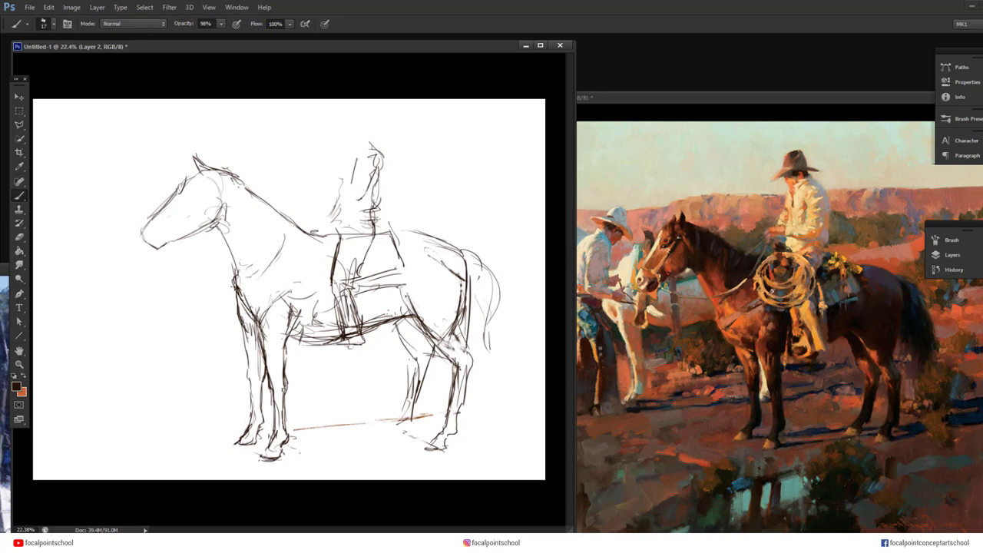
{"action": "left_click_drag", "start_coordinate": [233, 262], "coordinate": [264, 341]}
Select the rider and the horse's head, neck and hindquarters with the lasso, and shift them slightly up
{"action": "key", "text": "l"}
{"action": "mouse_move", "coordinate": [297, 199]}
{"action": "left_mouse_down"}
{"action": "mouse_move", "coordinate": [271, 294]}
{"action": "mouse_move", "coordinate": [239, 304]}
{"action": "mouse_move", "coordinate": [503, 198]}
{"action": "left_mouse_up"}
{"action": "left_click", "coordinate": [535, 241]}
{"action": "left_click", "coordinate": [517, 379]}
{"action": "double_click", "coordinate": [310, 209]}
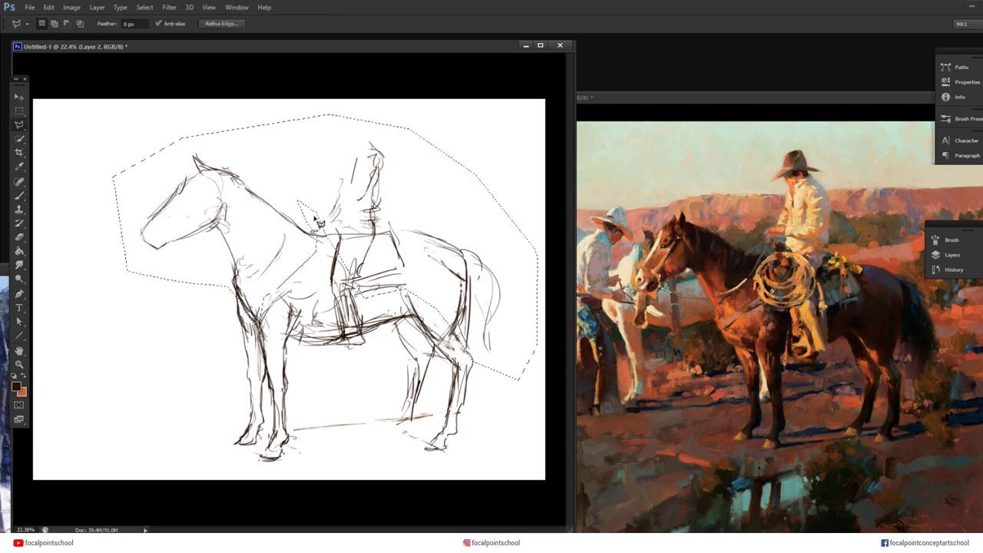
{"action": "key", "text": "ctrl+t"}
{"action": "left_click_drag", "start_coordinate": [365, 237], "coordinate": [362, 229]}
{"action": "key", "text": "Return"}
{"action": "key", "text": "ctrl+d"}
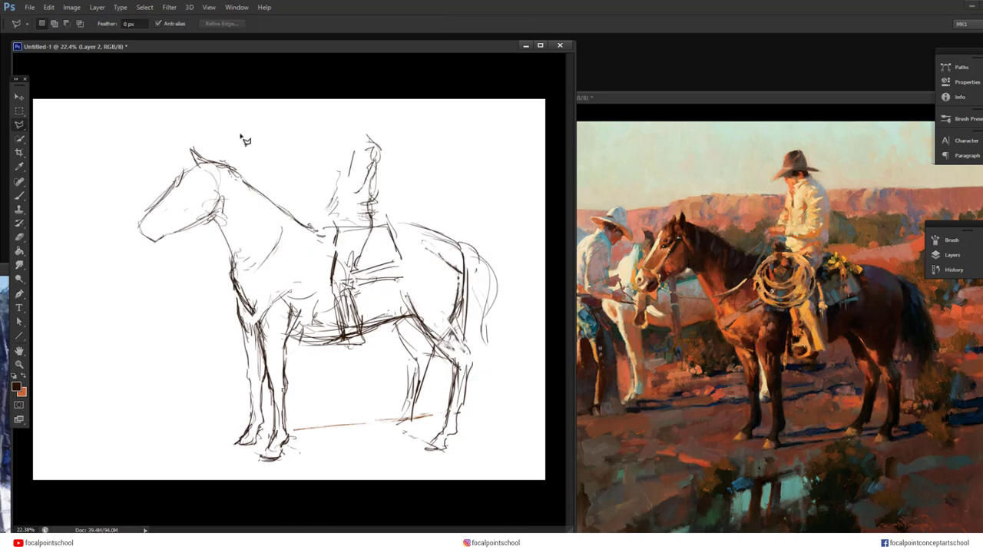
Select the horse's head with the lasso and rotate it slightly so the muzzle lifts
{"action": "left_click", "coordinate": [240, 137]}
{"action": "left_click", "coordinate": [175, 260]}
{"action": "left_click", "coordinate": [118, 244]}
{"action": "left_click", "coordinate": [132, 163]}
{"action": "left_click", "coordinate": [240, 137]}
{"action": "key", "text": "ctrl+t"}
{"action": "left_click_drag", "start_coordinate": [150, 152], "coordinate": [131, 132]}
{"action": "key", "text": "Return"}
{"action": "key", "text": "ctrl+d"}
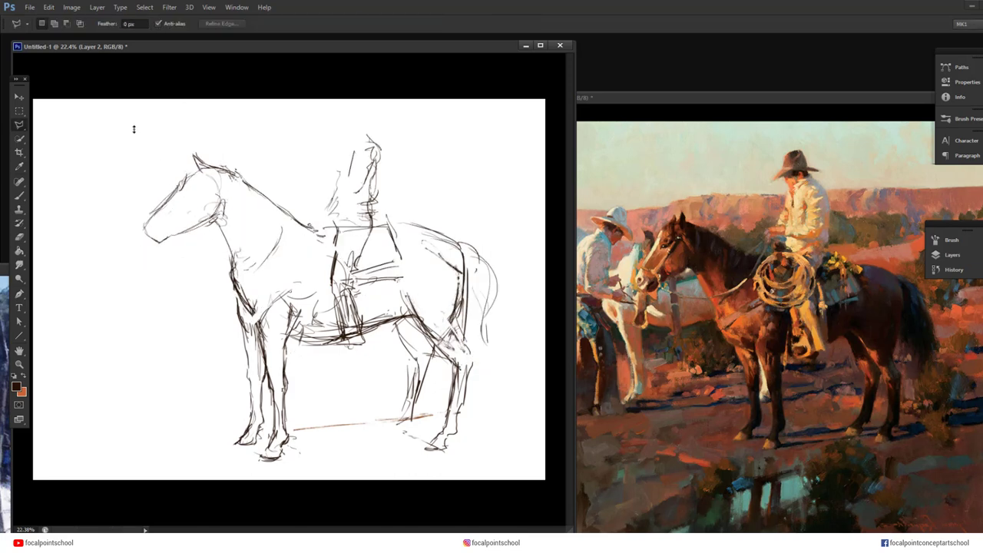
Add the horse's eye, nostril and mouth, then sketch the rider's shoulder, arm and hands
{"action": "key", "text": "b"}
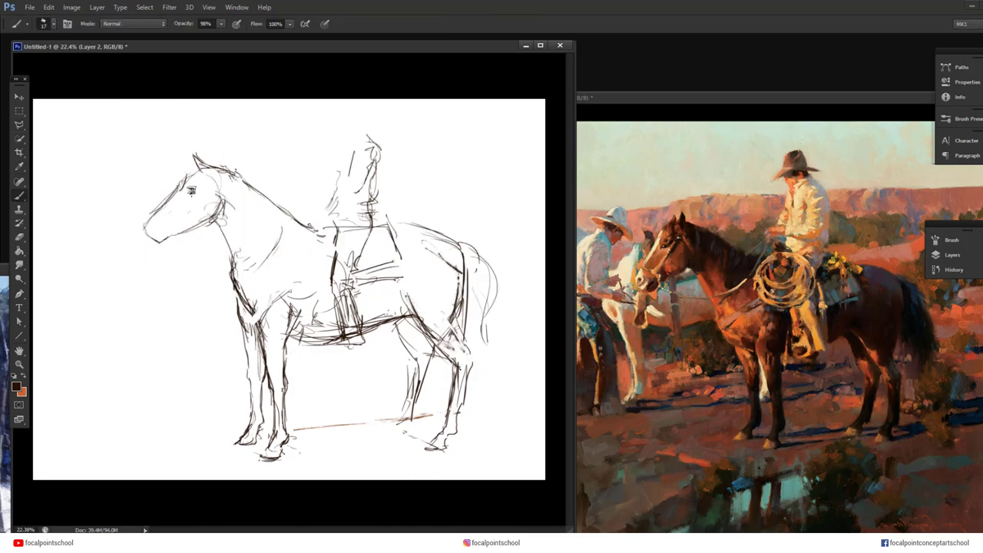
{"action": "mouse_move", "coordinate": [174, 223]}
{"action": "left_mouse_down"}
{"action": "mouse_move", "coordinate": [197, 205]}
{"action": "mouse_move", "coordinate": [225, 218]}
{"action": "left_mouse_up"}
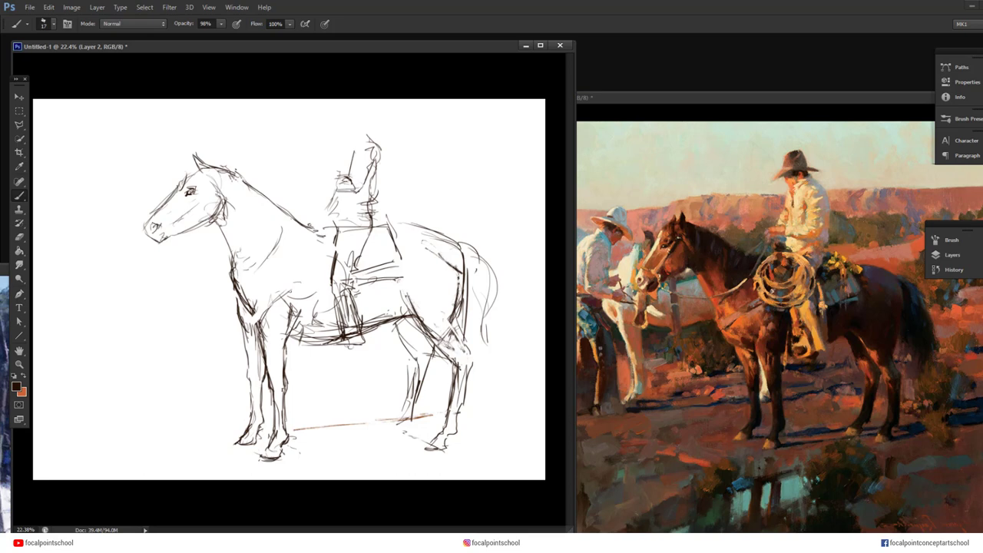
{"action": "key", "text": "e"}
{"action": "key", "text": "b"}
{"action": "mouse_move", "coordinate": [347, 181]}
{"action": "left_mouse_down"}
{"action": "mouse_move", "coordinate": [332, 192]}
{"action": "mouse_move", "coordinate": [375, 147]}
{"action": "left_mouse_up"}
{"action": "left_click_drag", "start_coordinate": [377, 151], "coordinate": [336, 220]}
{"action": "mouse_move", "coordinate": [342, 183]}
{"action": "left_mouse_down"}
{"action": "mouse_move", "coordinate": [315, 217]}
{"action": "mouse_move", "coordinate": [325, 176]}
{"action": "mouse_move", "coordinate": [331, 192]}
{"action": "left_mouse_up"}
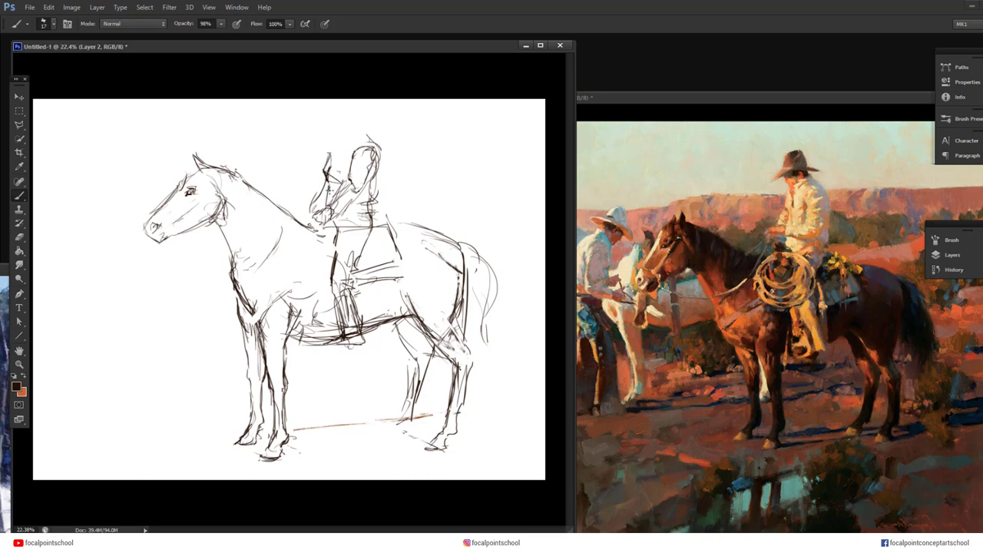
Sketch the rider's face and wide-brimmed hat, and tidy the belt area
{"action": "left_click_drag", "start_coordinate": [364, 142], "coordinate": [335, 146]}
{"action": "left_click_drag", "start_coordinate": [372, 124], "coordinate": [304, 139]}
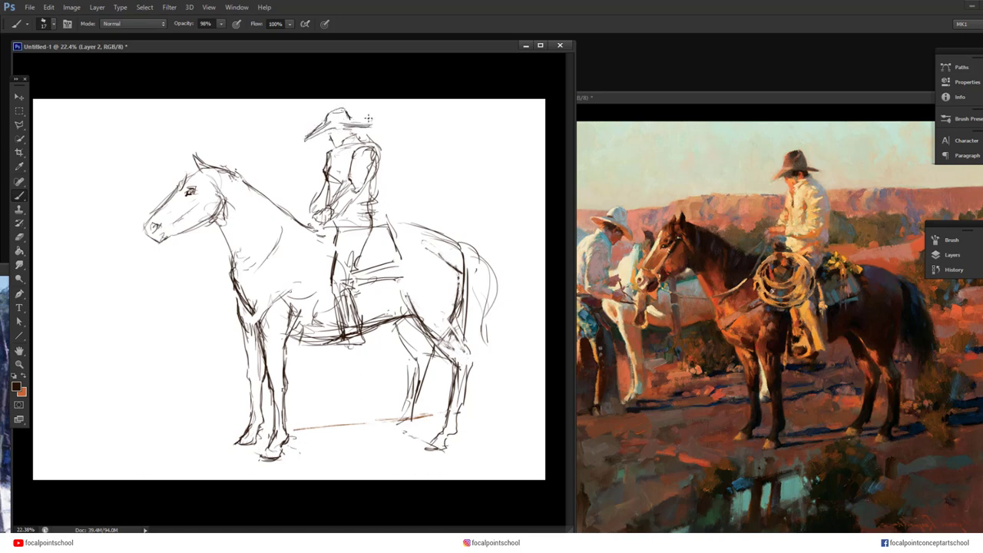
{"action": "key", "text": "e"}
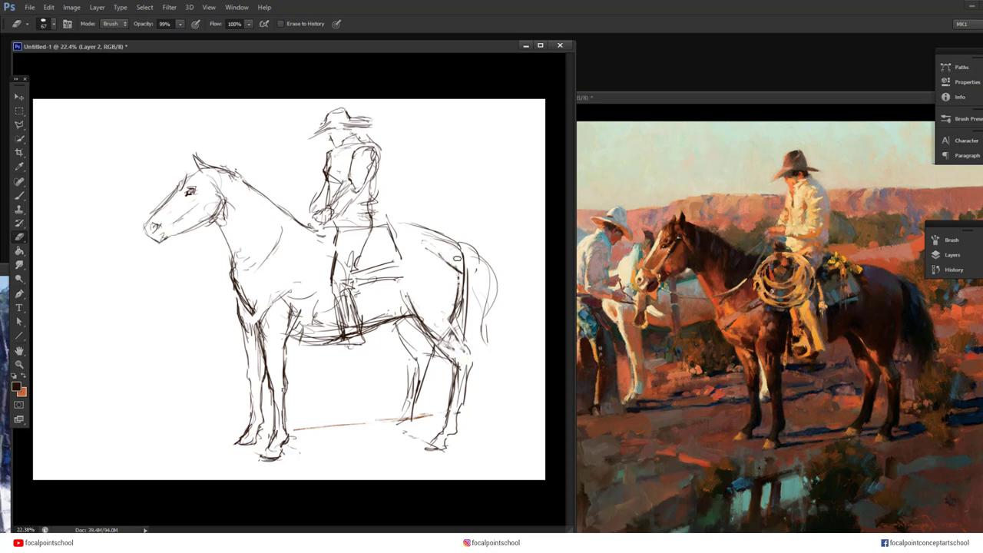
{"action": "key", "text": "b"}
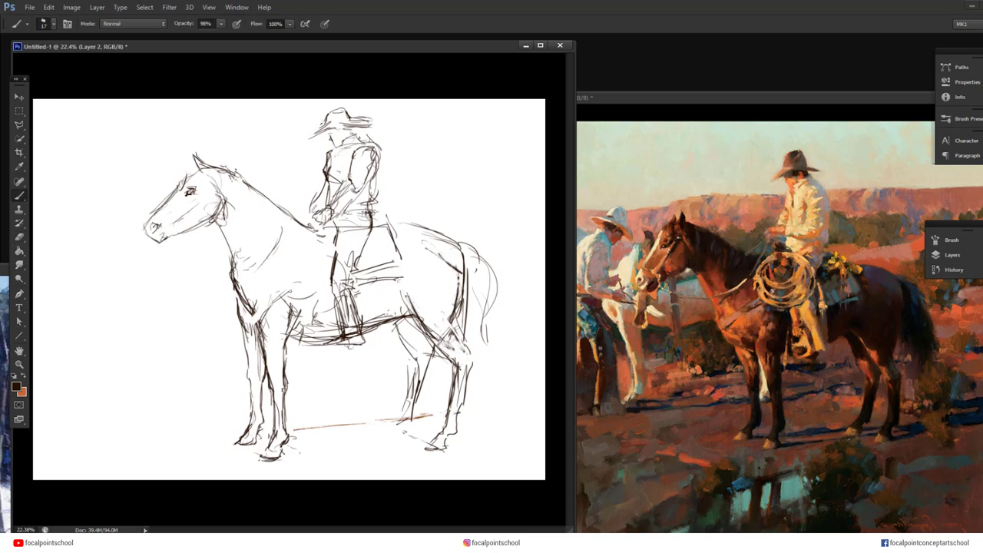
Select the rider's upper body and hat with the lasso and reduce their height slightly
{"action": "key", "text": "l"}
{"action": "mouse_move", "coordinate": [384, 137]}
{"action": "left_mouse_down"}
{"action": "mouse_move", "coordinate": [358, 223]}
{"action": "mouse_move", "coordinate": [350, 95]}
{"action": "mouse_move", "coordinate": [385, 157]}
{"action": "left_mouse_up"}
{"action": "key", "text": "ctrl+t"}
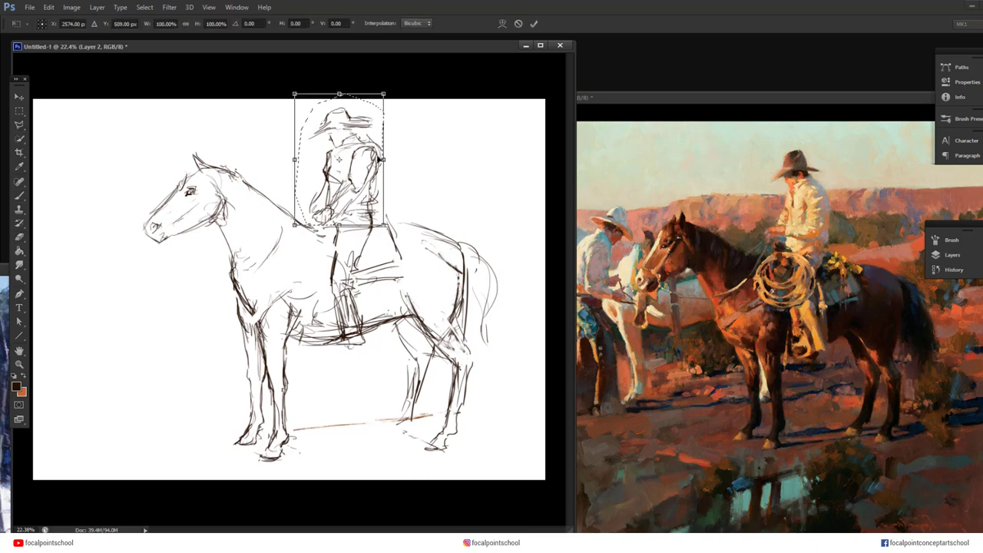
{"action": "key", "text": "Escape"}
{"action": "key", "text": "ctrl+d"}
Sketch the rider's thigh and lower leg lines over the saddle
{"action": "key", "text": "b"}
{"action": "left_click_drag", "start_coordinate": [366, 236], "coordinate": [351, 273]}
{"action": "left_click_drag", "start_coordinate": [356, 268], "coordinate": [351, 291]}
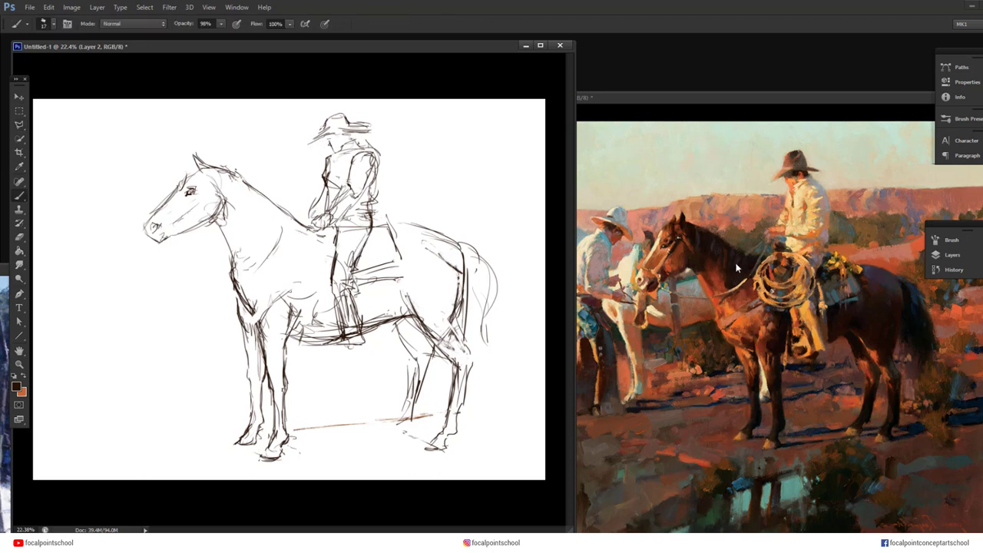
{"action": "left_click_drag", "start_coordinate": [336, 237], "coordinate": [333, 279]}
Select the rider's upper body again and adjust its placement above the saddle
{"action": "key", "text": "l"}
{"action": "mouse_move", "coordinate": [390, 191]}
{"action": "left_mouse_down"}
{"action": "mouse_move", "coordinate": [328, 233]}
{"action": "mouse_move", "coordinate": [403, 171]}
{"action": "mouse_move", "coordinate": [381, 178]}
{"action": "mouse_move", "coordinate": [372, 147]}
{"action": "mouse_move", "coordinate": [344, 186]}
{"action": "mouse_move", "coordinate": [339, 219]}
{"action": "left_mouse_up"}
{"action": "left_click", "coordinate": [391, 191]}
{"action": "key", "text": "ctrl+t"}
{"action": "key", "text": "Return"}
{"action": "key", "text": "ctrl+d"}
Undo the last few changes and redraw the rider's waistline and thigh
{"action": "key", "text": "b"}
{"action": "key", "text": "ctrl+z"}
{"action": "key", "text": "ctrl+alt+z"}
{"action": "key", "text": "ctrl+alt+z"}
{"action": "key", "text": "ctrl+alt+z"}
{"action": "left_click_drag", "start_coordinate": [336, 222], "coordinate": [368, 223]}
{"action": "mouse_move", "coordinate": [331, 220]}
{"action": "left_mouse_down"}
{"action": "mouse_move", "coordinate": [351, 275]}
{"action": "mouse_move", "coordinate": [343, 316]}
{"action": "mouse_move", "coordinate": [339, 228]}
{"action": "mouse_move", "coordinate": [347, 276]}
{"action": "left_mouse_up"}
Undo unwanted strokes and draw the coiled rope as overlapping circles in front of the rider's leg
{"action": "key", "text": "ctrl+alt+z"}
{"action": "key", "text": "ctrl+alt+z"}
{"action": "key", "text": "ctrl+alt+z"}
{"action": "key", "text": "ctrl+alt+z"}
{"action": "key", "text": "ctrl+z"}
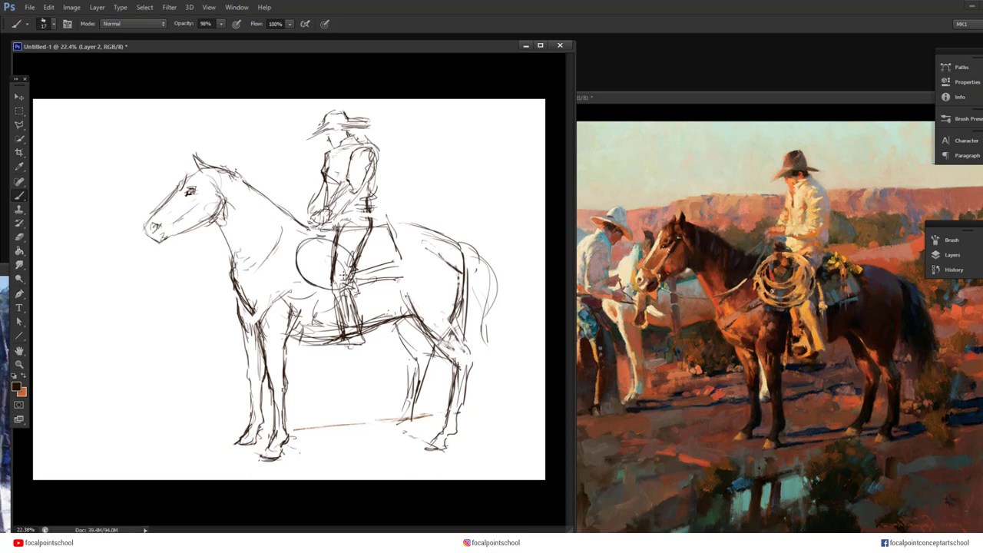
{"action": "left_click_drag", "start_coordinate": [315, 245], "coordinate": [338, 295]}
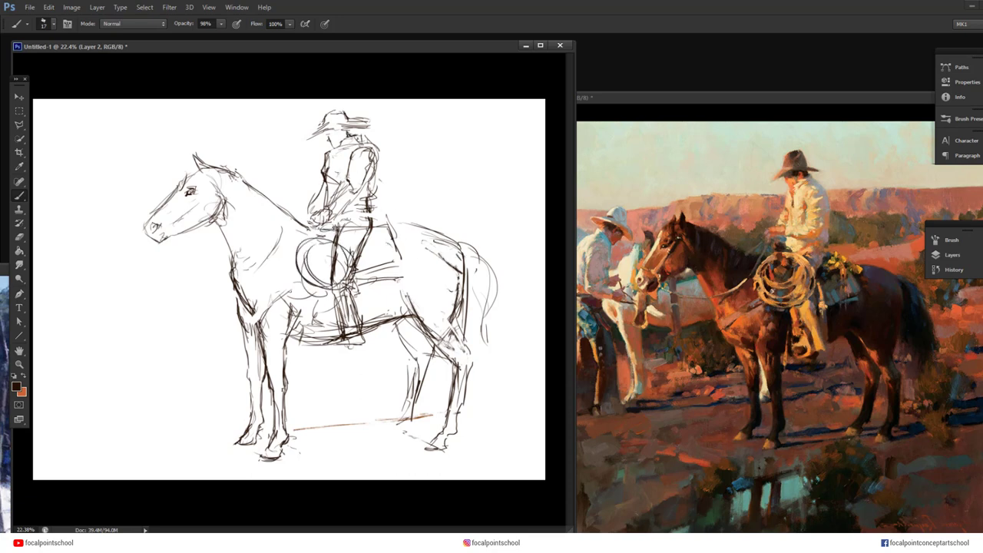
Shift the reference painting to show the standing cowboy, and mark a ground line in front of the horse
{"action": "left_click_drag", "start_coordinate": [704, 99], "coordinate": [788, 100]}
{"action": "left_click_drag", "start_coordinate": [223, 365], "coordinate": [129, 367]}
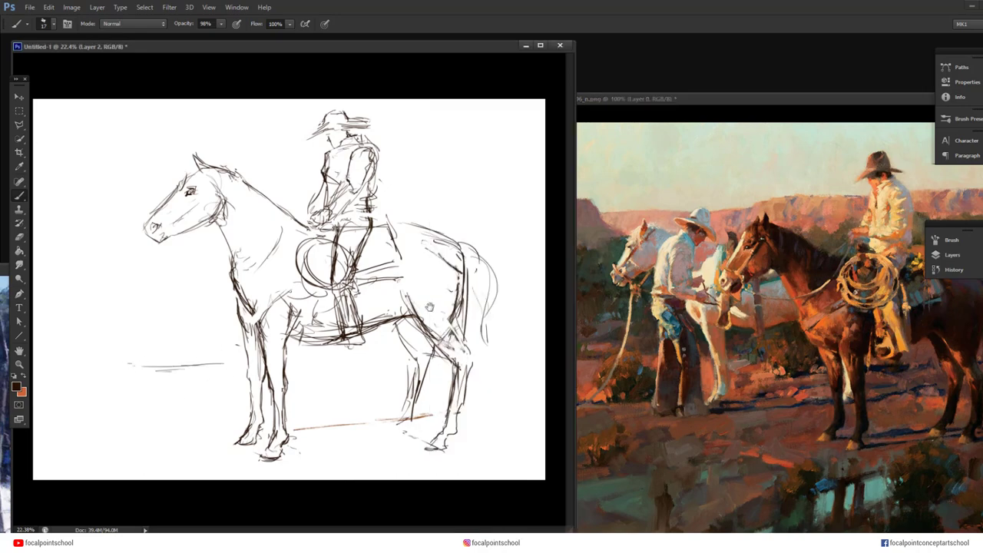
Scale down the whole sketch and move it toward the right side of the canvas
{"action": "key", "text": "ctrl+t"}
{"action": "left_click_drag", "start_coordinate": [127, 109], "coordinate": [200, 134]}
{"action": "key", "text": "Return"}
Sketch the standing cowboy in front of the horse, with legs, torso, outstretched hands and hat
{"action": "key", "text": "b"}
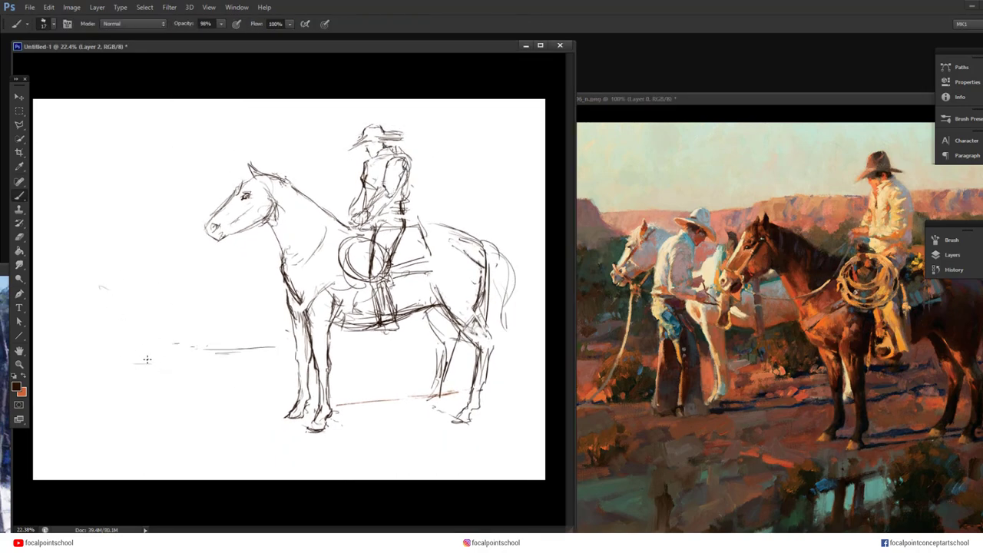
{"action": "mouse_move", "coordinate": [146, 358]}
{"action": "left_mouse_down"}
{"action": "mouse_move", "coordinate": [119, 358]}
{"action": "mouse_move", "coordinate": [132, 305]}
{"action": "mouse_move", "coordinate": [164, 337]}
{"action": "mouse_move", "coordinate": [131, 324]}
{"action": "mouse_move", "coordinate": [134, 347]}
{"action": "mouse_move", "coordinate": [152, 352]}
{"action": "mouse_move", "coordinate": [143, 357]}
{"action": "mouse_move", "coordinate": [116, 291]}
{"action": "mouse_move", "coordinate": [118, 252]}
{"action": "mouse_move", "coordinate": [149, 253]}
{"action": "mouse_move", "coordinate": [122, 215]}
{"action": "left_mouse_up"}
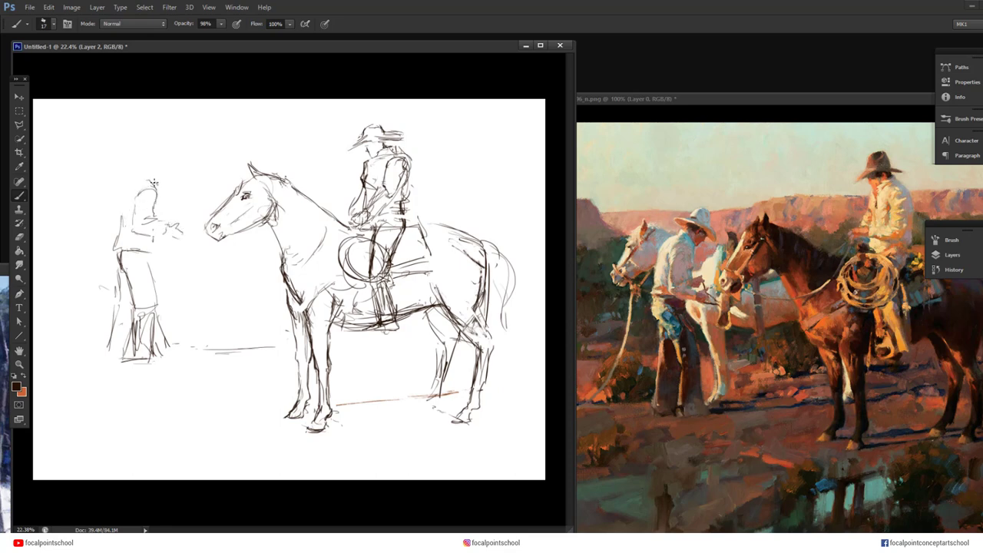
{"action": "left_click_drag", "start_coordinate": [121, 188], "coordinate": [118, 228]}
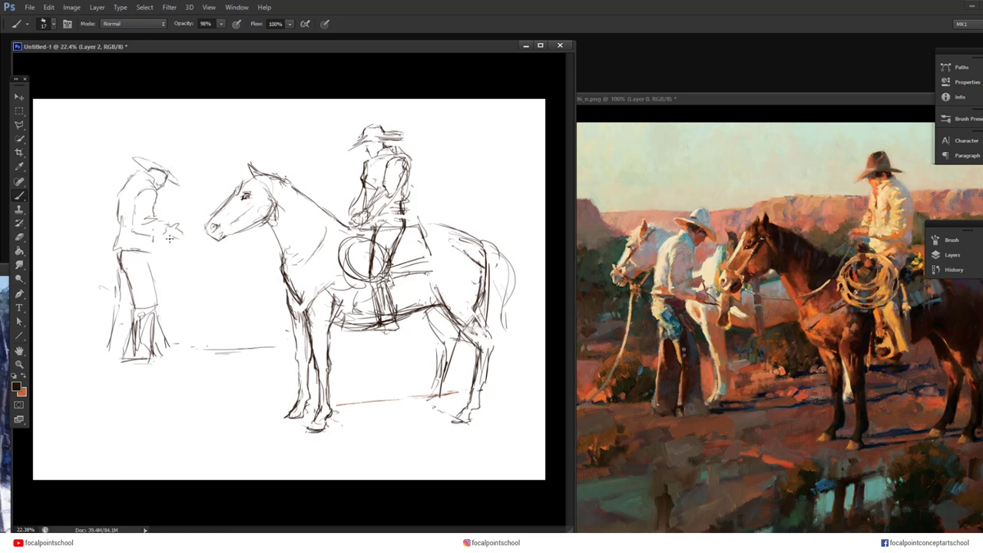
{"action": "left_click_drag", "start_coordinate": [117, 224], "coordinate": [112, 252]}
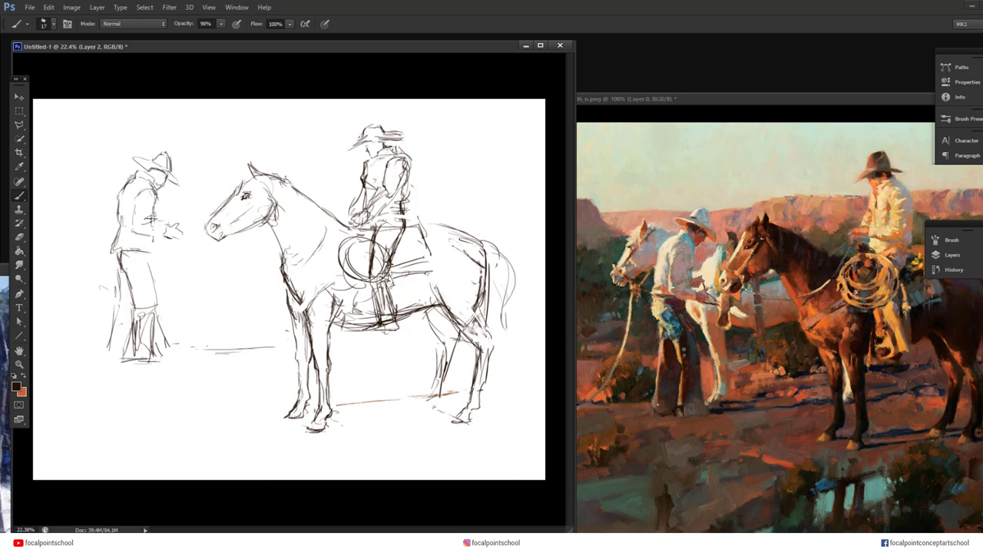
Darken the standing cowboy's back and define the hem of his shirt at the waist
{"action": "left_click_drag", "start_coordinate": [152, 244], "coordinate": [152, 255]}
{"action": "left_click_drag", "start_coordinate": [152, 248], "coordinate": [114, 251]}
{"action": "left_click_drag", "start_coordinate": [116, 245], "coordinate": [141, 174]}
{"action": "key", "text": "e"}
{"action": "key", "text": "b"}
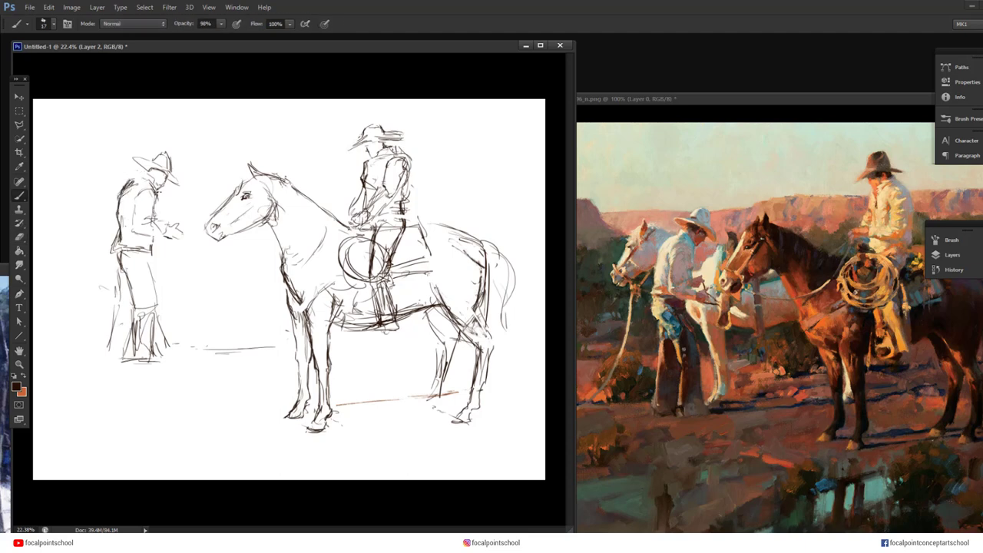
Select the standing cowboy, scale him to about 96%, and move him lower on the canvas
{"action": "left_click", "coordinate": [19, 110]}
{"action": "left_click_drag", "start_coordinate": [189, 143], "coordinate": [83, 384]}
{"action": "key", "text": "ctrl+t"}
{"action": "left_click_drag", "start_coordinate": [162, 268], "coordinate": [154, 298]}
{"action": "left_click_drag", "start_coordinate": [181, 173], "coordinate": [177, 182]}
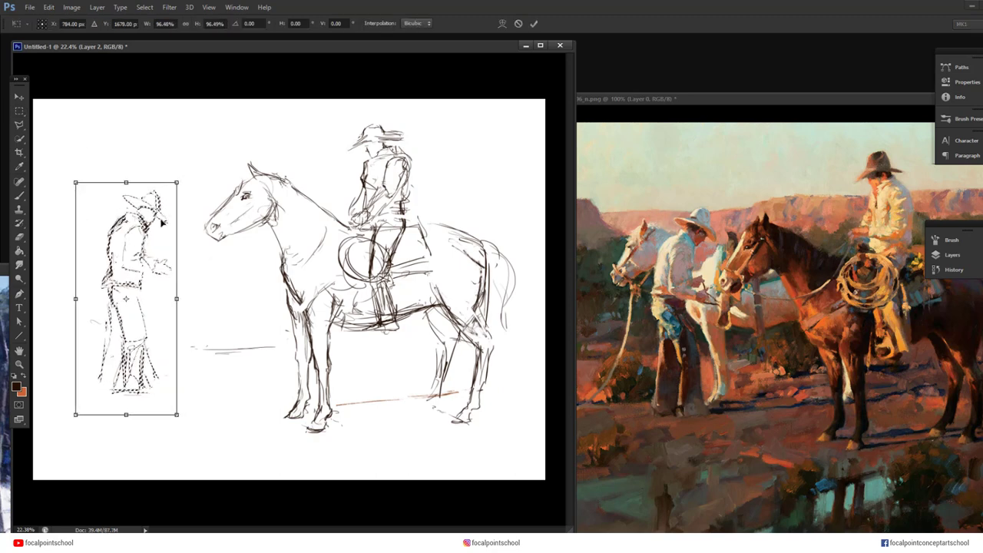
{"action": "left_click_drag", "start_coordinate": [162, 222], "coordinate": [177, 216]}
{"action": "key", "text": "Return"}
{"action": "key", "text": "ctrl+d"}
Reinforce the standing cowboy's arm and hand, and adjust the arm's placement with a transform
{"action": "key", "text": "b"}
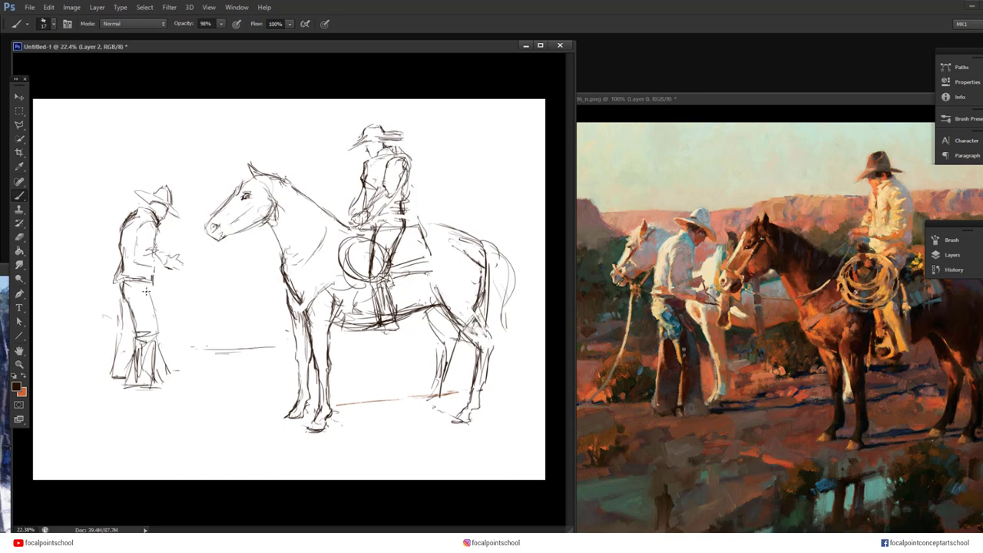
{"action": "mouse_move", "coordinate": [139, 235]}
{"action": "left_mouse_down"}
{"action": "mouse_move", "coordinate": [136, 265]}
{"action": "mouse_move", "coordinate": [192, 278]}
{"action": "left_mouse_up"}
{"action": "key", "text": "m"}
{"action": "key", "text": "ctrl+t"}
{"action": "key", "text": "Return"}
{"action": "key", "text": "ctrl+d"}
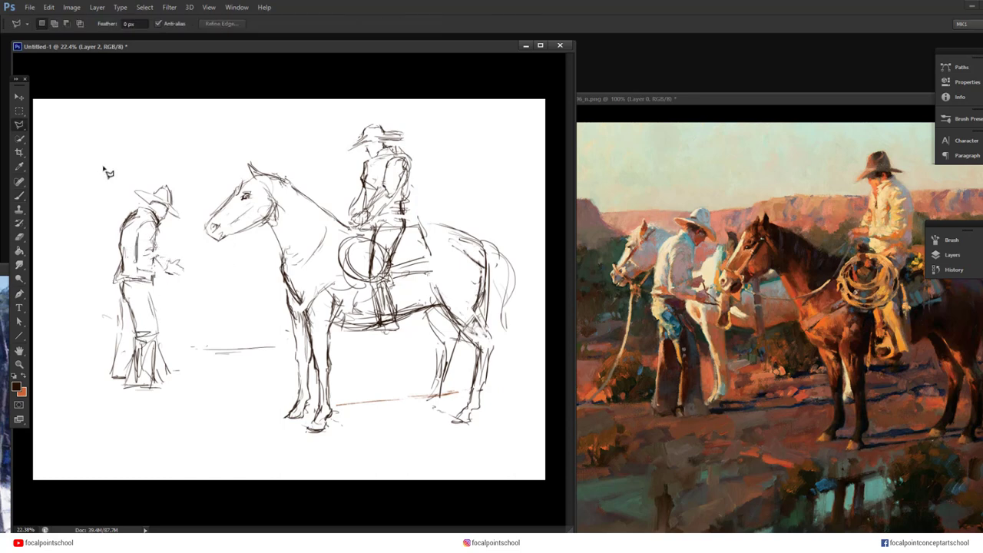
Lighten the standing cowboy's back contour with the eraser, and shift his head and hat slightly left
{"action": "key", "text": "e"}
{"action": "mouse_move", "coordinate": [121, 274]}
{"action": "left_mouse_down"}
{"action": "mouse_move", "coordinate": [123, 228]}
{"action": "mouse_move", "coordinate": [137, 213]}
{"action": "left_mouse_up"}
{"action": "key", "text": "l"}
{"action": "left_click", "coordinate": [199, 194]}
{"action": "left_click_drag", "start_coordinate": [198, 194], "coordinate": [178, 223]}
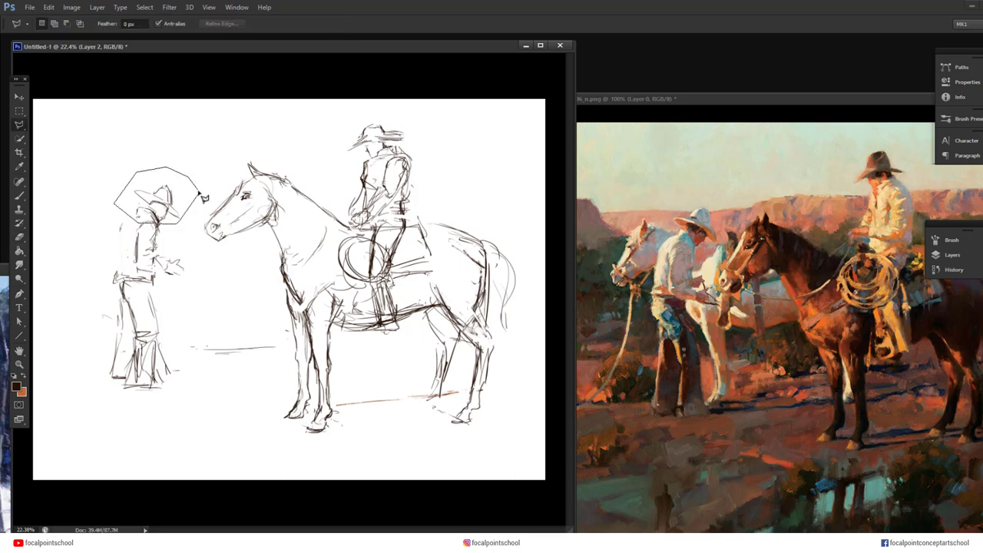
{"action": "key", "text": "ctrl+t"}
{"action": "key", "text": "Return"}
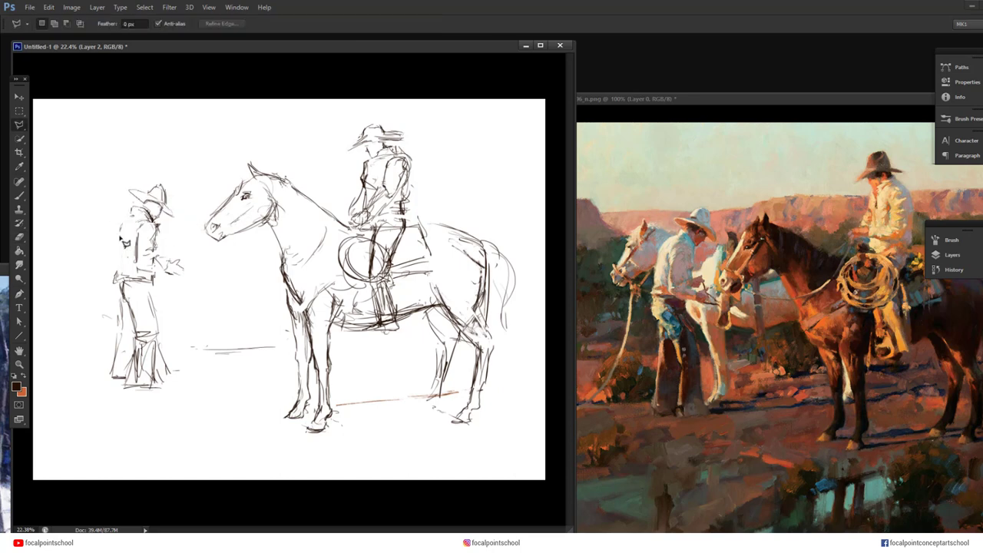
Redraw the standing cowboy's back and hands, and sketch the white horse's head behind him
{"action": "key", "text": "b"}
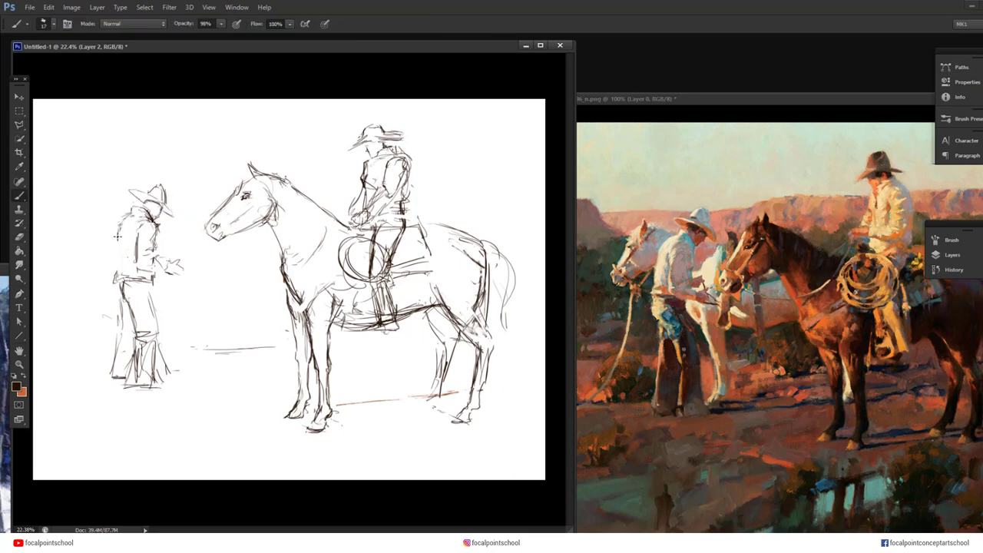
{"action": "left_click_drag", "start_coordinate": [119, 251], "coordinate": [118, 273]}
{"action": "left_click_drag", "start_coordinate": [109, 204], "coordinate": [81, 225]}
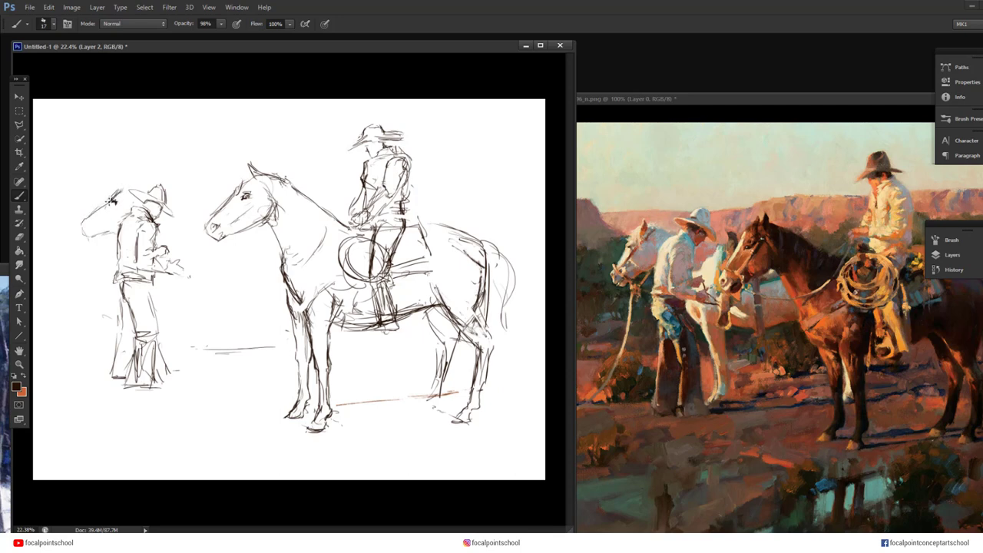
Select the white horse's head with the lasso, rotate it about -13°, and reposition it beside the cowboy
{"action": "key", "text": "l"}
{"action": "mouse_move", "coordinate": [126, 178]}
{"action": "left_mouse_down"}
{"action": "mouse_move", "coordinate": [100, 180]}
{"action": "mouse_move", "coordinate": [123, 176]}
{"action": "left_mouse_up"}
{"action": "key", "text": "ctrl+t"}
{"action": "left_click_drag", "start_coordinate": [177, 192], "coordinate": [178, 173]}
{"action": "left_click_drag", "start_coordinate": [112, 221], "coordinate": [110, 223]}
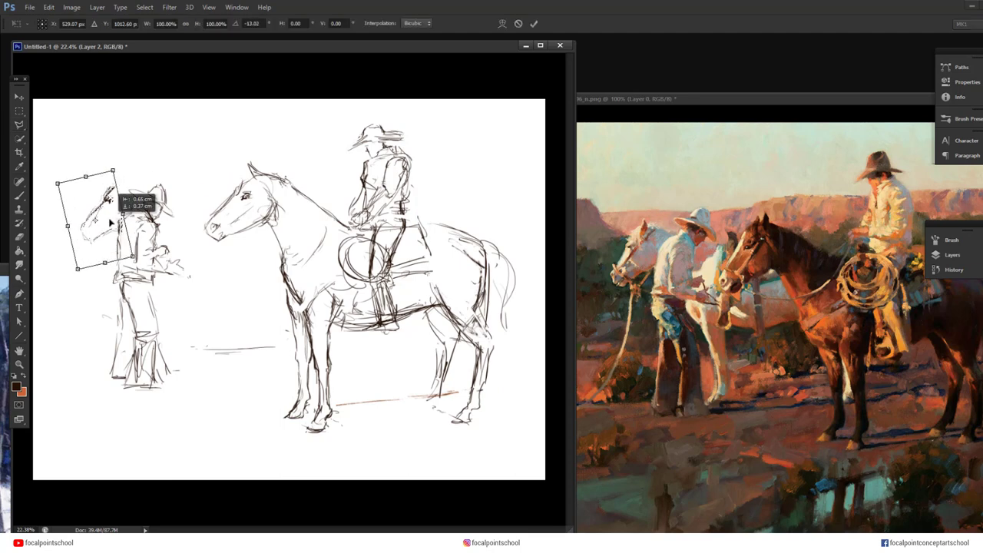
{"action": "key", "text": "Return"}
Sketch the white horse's ear, back line and front legs around the standing cowboy
{"action": "key", "text": "b"}
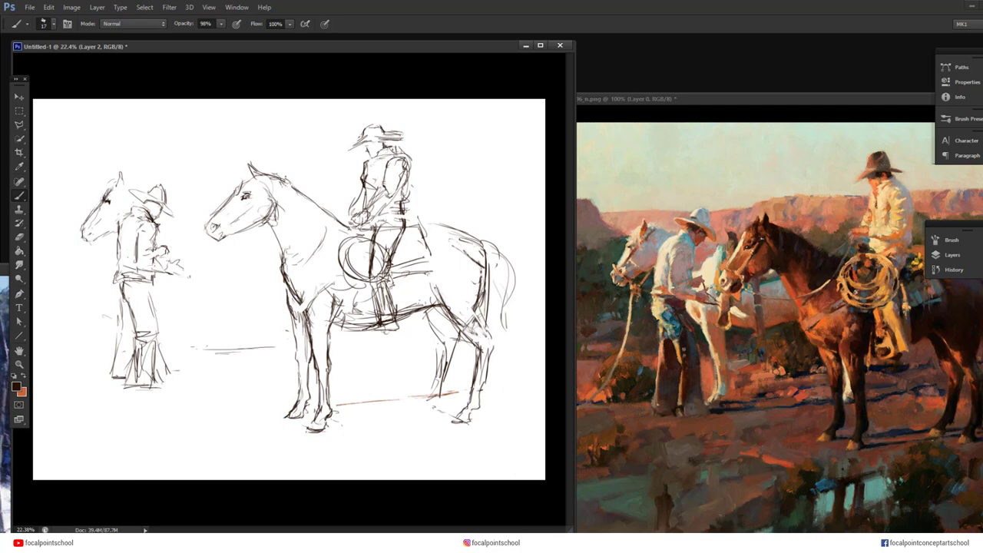
{"action": "left_click_drag", "start_coordinate": [169, 208], "coordinate": [194, 206]}
{"action": "mouse_move", "coordinate": [151, 241]}
{"action": "left_mouse_down"}
{"action": "mouse_move", "coordinate": [185, 329]}
{"action": "mouse_move", "coordinate": [197, 282]}
{"action": "mouse_move", "coordinate": [185, 373]}
{"action": "left_mouse_up"}
{"action": "left_click_drag", "start_coordinate": [189, 333], "coordinate": [188, 375]}
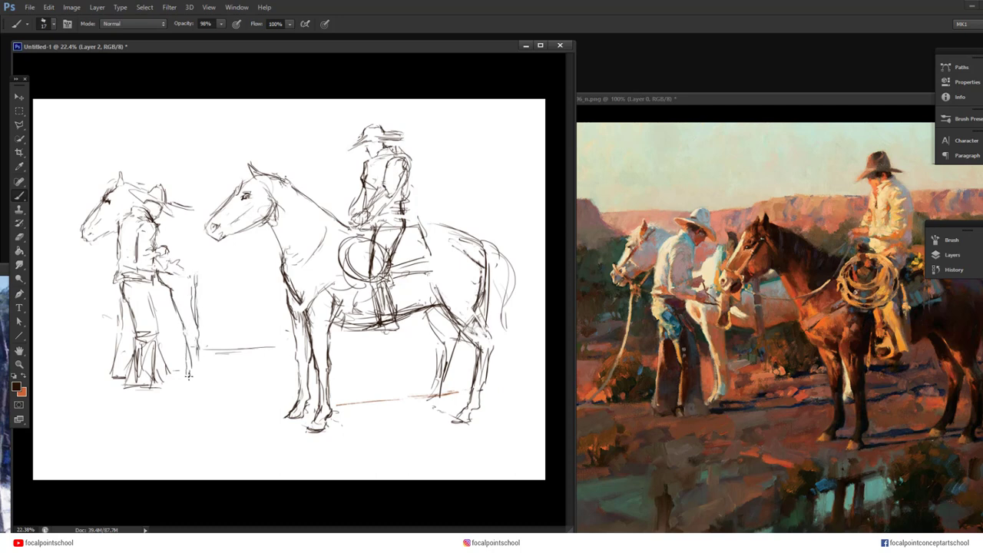
Lasso the white horse's head and front legs, nudge them slightly up and right with Free Transform, and deselect
{"action": "key", "text": "l"}
{"action": "left_click", "coordinate": [219, 335]}
{"action": "left_click", "coordinate": [213, 382]}
{"action": "left_click", "coordinate": [188, 404]}
{"action": "left_click", "coordinate": [172, 369]}
{"action": "left_click", "coordinate": [188, 275]}
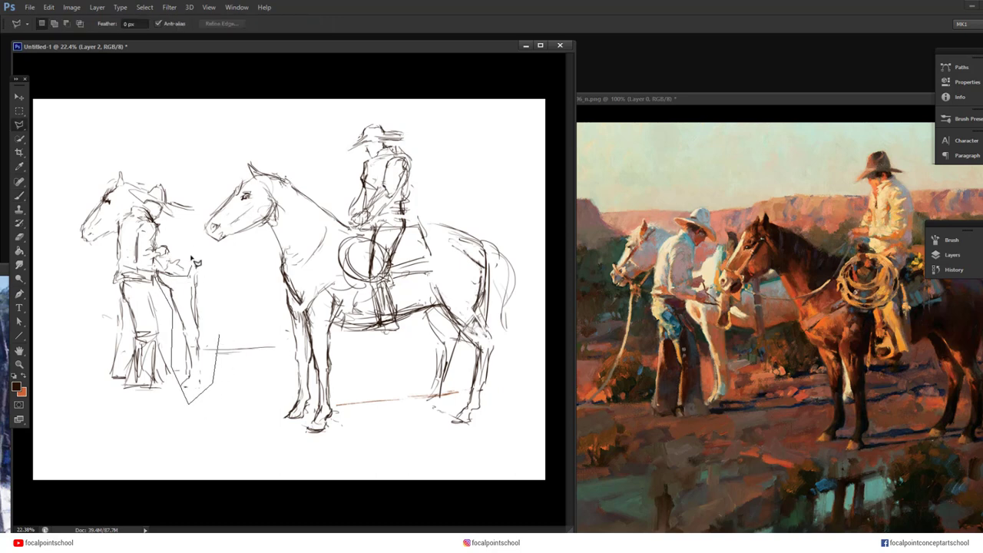
{"action": "left_click", "coordinate": [168, 171]}
{"action": "left_click", "coordinate": [130, 158]}
{"action": "key", "text": "Escape"}
{"action": "mouse_move", "coordinate": [115, 258]}
{"action": "left_mouse_down"}
{"action": "mouse_move", "coordinate": [200, 193]}
{"action": "mouse_move", "coordinate": [230, 326]}
{"action": "left_mouse_up"}
{"action": "key", "text": "ctrl+t"}
{"action": "key", "text": "Up"}
{"action": "key", "text": "Up"}
{"action": "key", "text": "Up"}
{"action": "key", "text": "Up"}
{"action": "key", "text": "Up"}
{"action": "key", "text": "Up"}
{"action": "key", "text": "Up"}
{"action": "key", "text": "Up"}
{"action": "key", "text": "Up"}
{"action": "key", "text": "Up"}
{"action": "key", "text": "Up"}
{"action": "key", "text": "Up"}
{"action": "key", "text": "Up"}
{"action": "key", "text": "Up"}
{"action": "key", "text": "Right"}
{"action": "key", "text": "Right"}
{"action": "key", "text": "Right"}
{"action": "key", "text": "Right"}
{"action": "key", "text": "Right"}
{"action": "key", "text": "Right"}
{"action": "key", "text": "Right"}
{"action": "key", "text": "Right"}
{"action": "key", "text": "Right"}
{"action": "key", "text": "Right"}
{"action": "key", "text": "Right"}
{"action": "key", "text": "Right"}
{"action": "key", "text": "Right"}
{"action": "key", "text": "Right"}
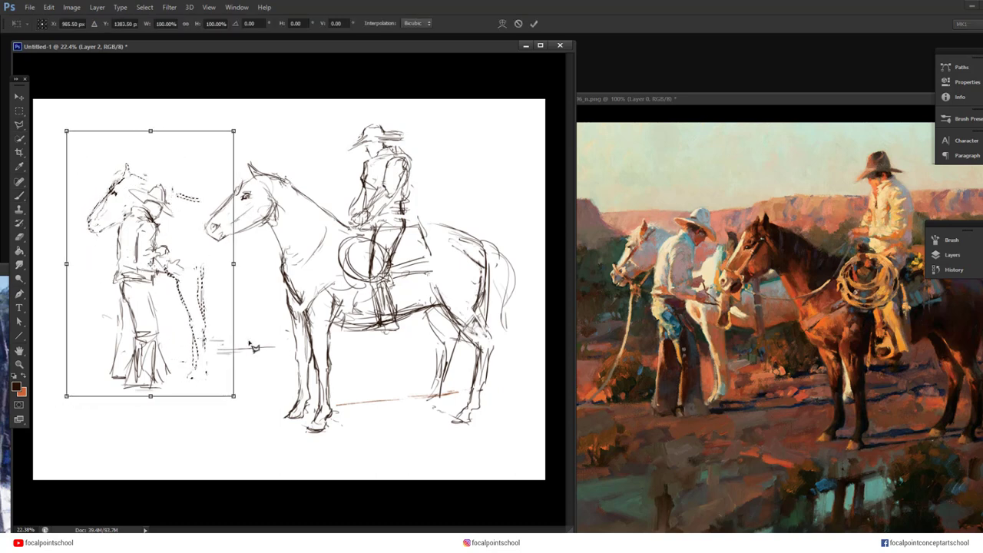
{"action": "key", "text": "Left"}
{"action": "key", "text": "Left"}
{"action": "key", "text": "Left"}
{"action": "key", "text": "Left"}
{"action": "key", "text": "Left"}
{"action": "key", "text": "Left"}
{"action": "key", "text": "Left"}
{"action": "key", "text": "Left"}
{"action": "key", "text": "Left"}
{"action": "key", "text": "Left"}
{"action": "key", "text": "Return"}
{"action": "key", "text": "ctrl+d"}
Sketch the white horse's neck, chest and belly lines behind the standing cowboy
{"action": "key", "text": "b"}
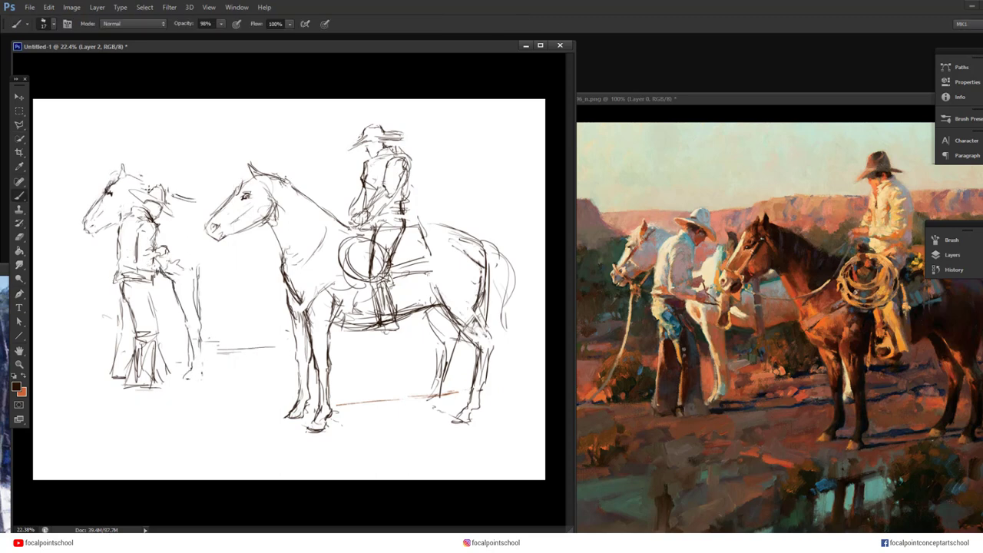
{"action": "mouse_move", "coordinate": [168, 204]}
{"action": "left_mouse_down"}
{"action": "mouse_move", "coordinate": [192, 216]}
{"action": "mouse_move", "coordinate": [203, 210]}
{"action": "left_mouse_up"}
{"action": "mouse_move", "coordinate": [193, 248]}
{"action": "left_mouse_down"}
{"action": "mouse_move", "coordinate": [204, 270]}
{"action": "mouse_move", "coordinate": [183, 291]}
{"action": "mouse_move", "coordinate": [231, 290]}
{"action": "left_mouse_up"}
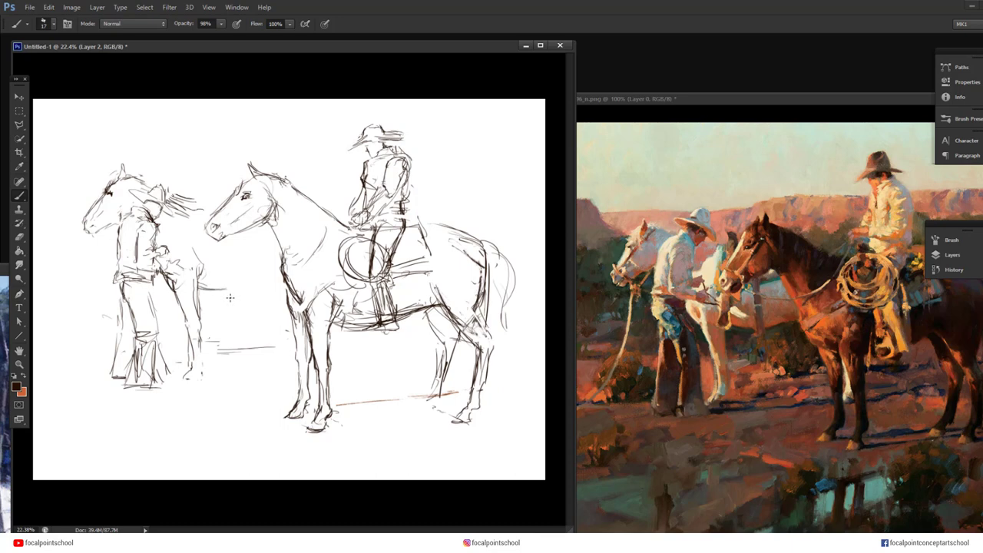
{"action": "left_click_drag", "start_coordinate": [198, 222], "coordinate": [206, 314]}
{"action": "left_click_drag", "start_coordinate": [205, 290], "coordinate": [268, 281]}
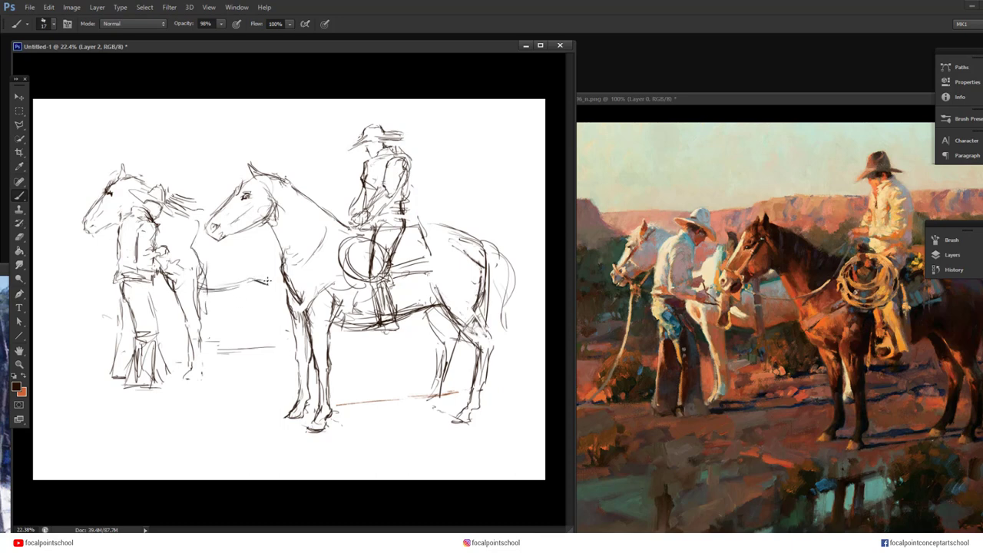
Lasso the standing cowboy together with the white horse, shift them right toward the brown horse with Free Transform, and deselect
{"action": "key", "text": "l"}
{"action": "left_click", "coordinate": [272, 278]}
{"action": "left_click", "coordinate": [274, 336]}
{"action": "left_click", "coordinate": [252, 403]}
{"action": "left_click", "coordinate": [150, 433]}
{"action": "left_click", "coordinate": [81, 386]}
{"action": "left_click", "coordinate": [49, 279]}
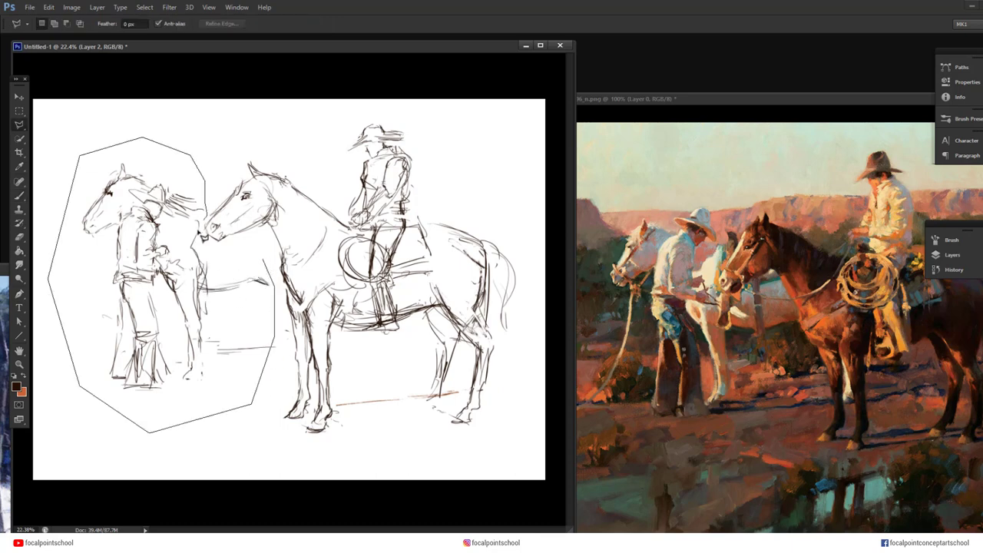
{"action": "left_click", "coordinate": [272, 276]}
{"action": "key", "text": "ctrl+t"}
{"action": "key", "text": "shift+Right"}
{"action": "key", "text": "shift+Right"}
{"action": "key", "text": "shift+Right"}
{"action": "key", "text": "shift+Right"}
{"action": "key", "text": "shift+Right"}
{"action": "key", "text": "shift+Right"}
{"action": "key", "text": "shift+Right"}
{"action": "key", "text": "shift+Right"}
{"action": "key", "text": "shift+Right"}
{"action": "key", "text": "shift+Right"}
{"action": "key", "text": "shift+Right"}
{"action": "key", "text": "shift+Right"}
{"action": "key", "text": "shift+Right"}
{"action": "key", "text": "shift+Right"}
{"action": "key", "text": "shift+Right"}
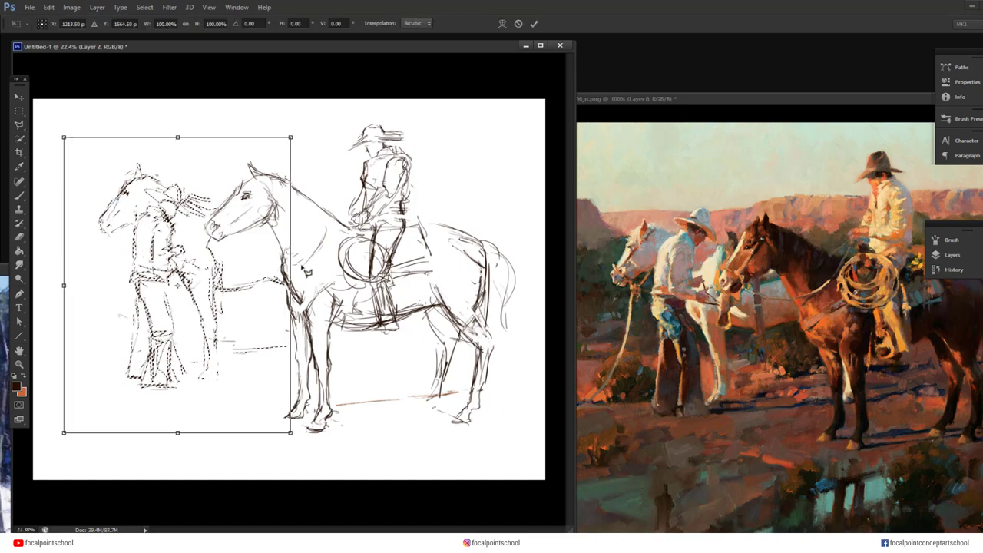
{"action": "key", "text": "Return"}
{"action": "key", "text": "ctrl+d"}
Sketch the cliff line behind the figures, and clean up and redraw the brown horse's ears
{"action": "key", "text": "e"}
{"action": "key", "text": "b"}
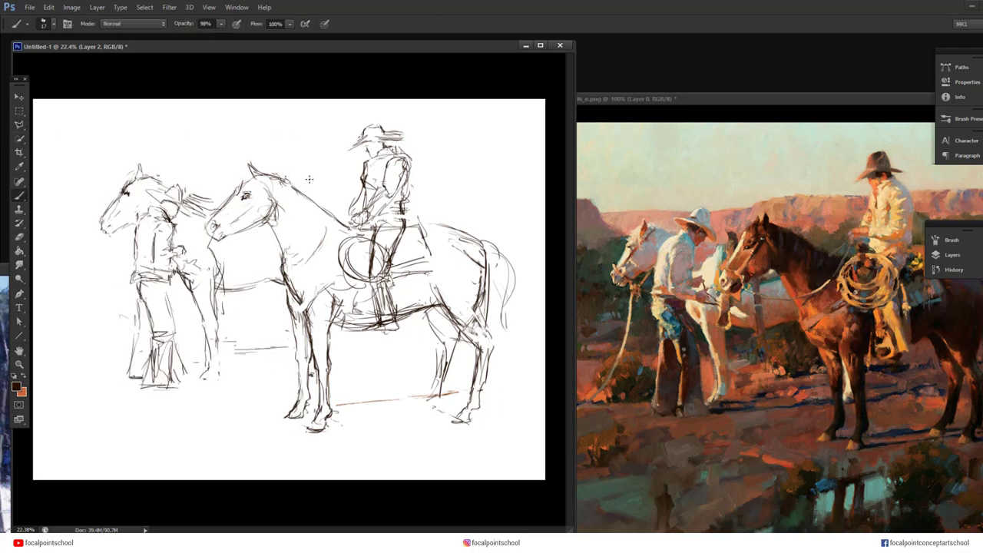
{"action": "mouse_move", "coordinate": [39, 156]}
{"action": "left_mouse_down"}
{"action": "mouse_move", "coordinate": [111, 181]}
{"action": "mouse_move", "coordinate": [123, 207]}
{"action": "left_mouse_up"}
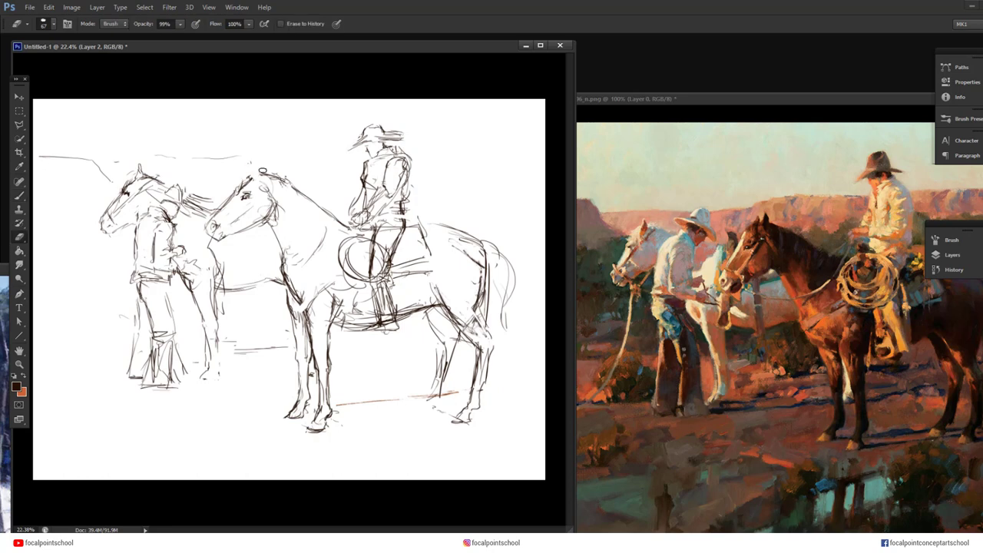
{"action": "left_click_drag", "start_coordinate": [252, 177], "coordinate": [263, 183]}
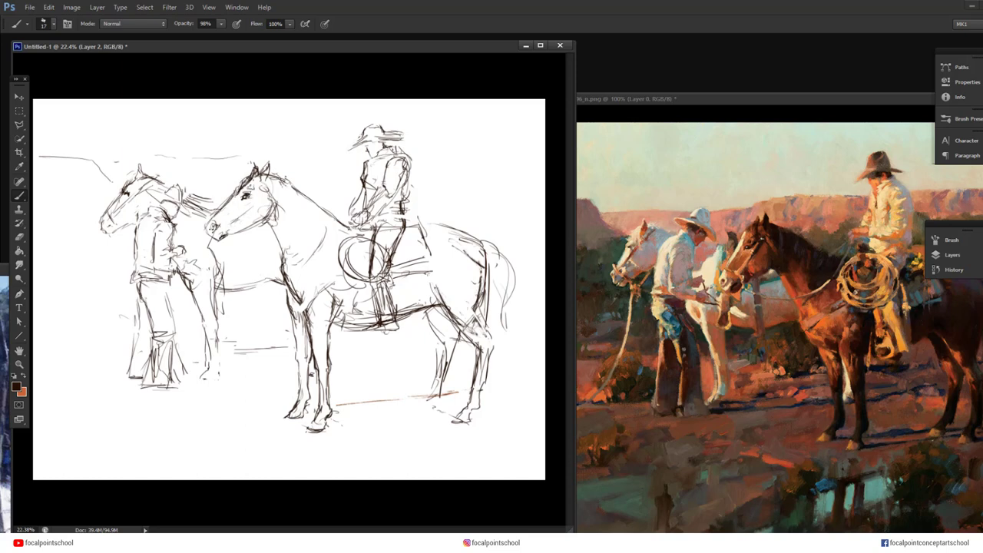
Show the orange underpainting on Layer 1 and lighten it with Levels, using midtones 1.32 and white input 227
{"action": "left_click", "coordinate": [952, 255]}
{"action": "left_click", "coordinate": [850, 308]}
{"action": "left_click", "coordinate": [807, 308]}
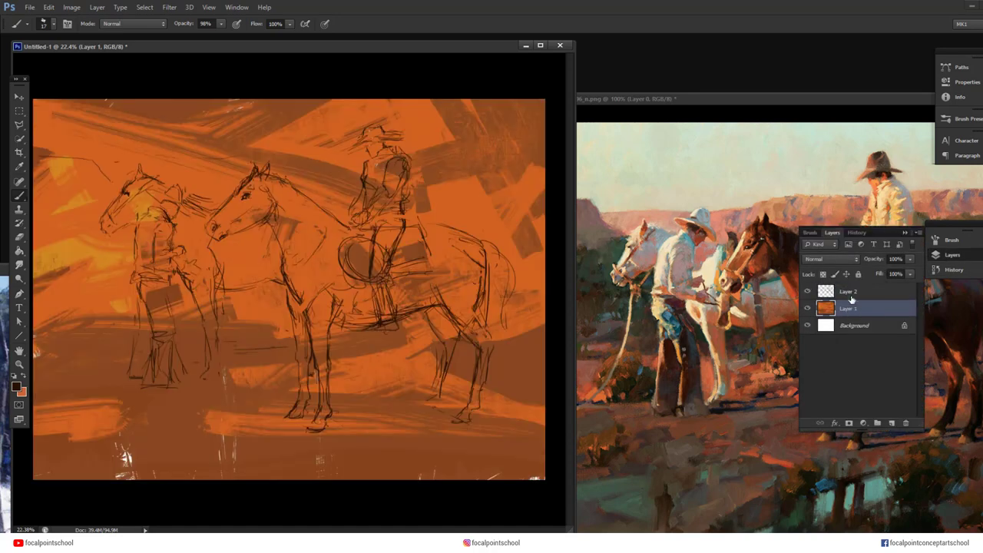
{"action": "key", "text": "ctrl+l"}
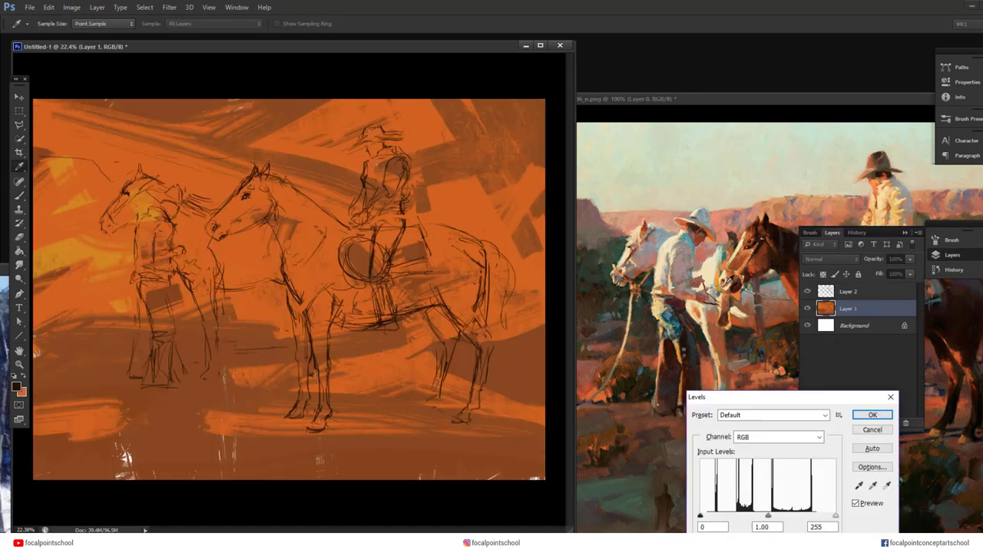
{"action": "left_click_drag", "start_coordinate": [768, 515], "coordinate": [748, 516]}
{"action": "left_click_drag", "start_coordinate": [835, 516], "coordinate": [822, 519]}
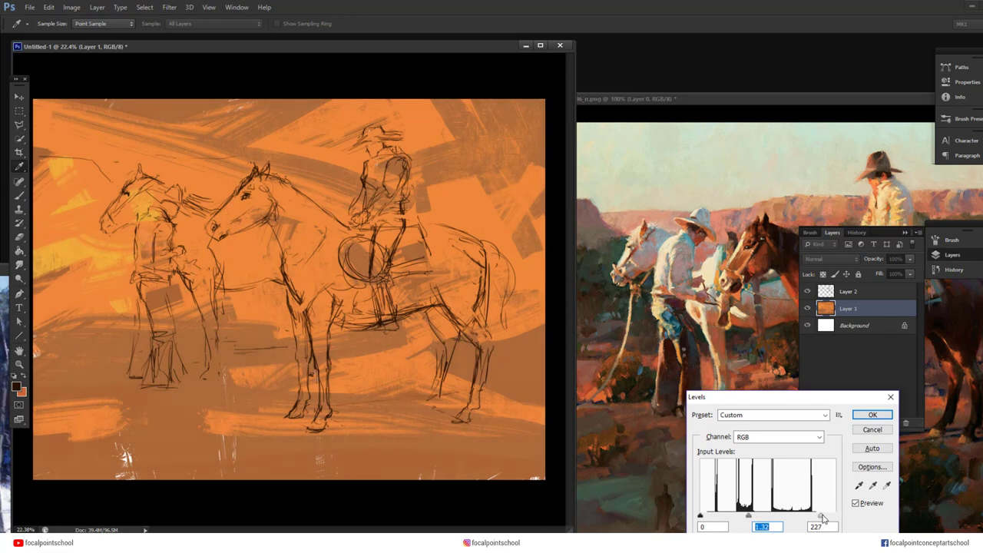
{"action": "left_click", "coordinate": [873, 415]}
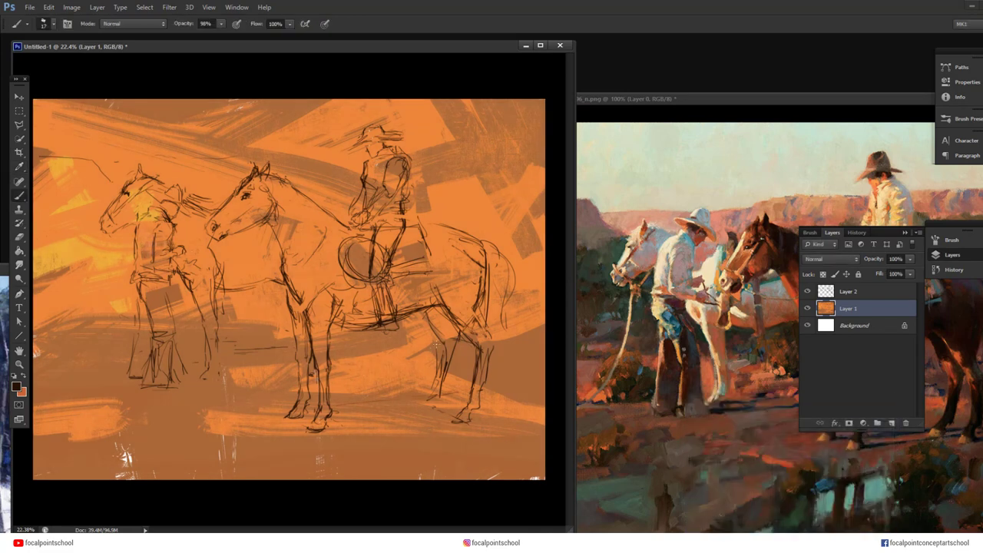
On Layer 2, complete the brown horse's far hind leg and sketch the cliff and horizon lines across the background
{"action": "left_click", "coordinate": [825, 290]}
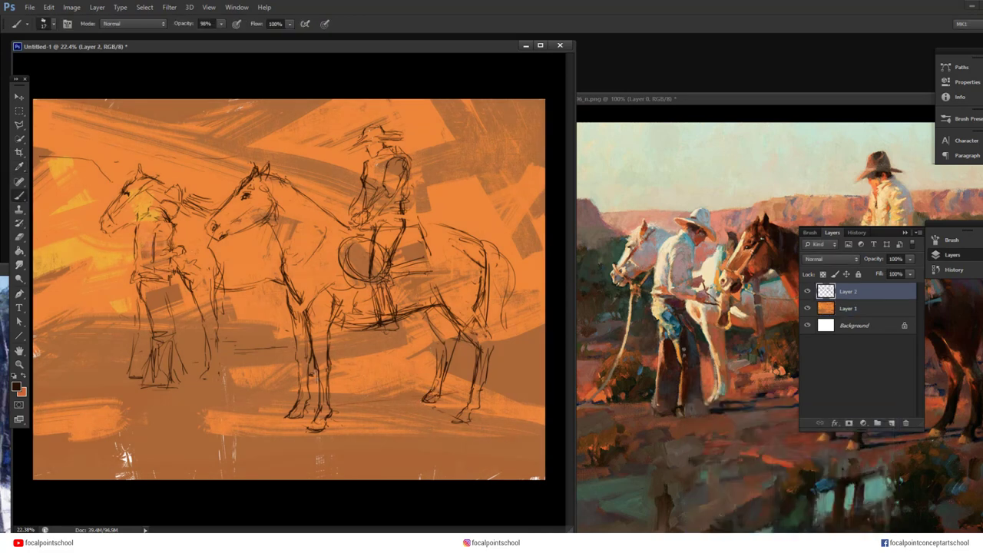
{"action": "left_click_drag", "start_coordinate": [442, 357], "coordinate": [426, 303]}
{"action": "left_click_drag", "start_coordinate": [141, 172], "coordinate": [526, 146]}
{"action": "left_click_drag", "start_coordinate": [449, 223], "coordinate": [533, 223]}
Sketch ground contour lines beside the figures and angular shapes along the foreground
{"action": "left_click_drag", "start_coordinate": [73, 241], "coordinate": [50, 240]}
{"action": "left_click_drag", "start_coordinate": [106, 255], "coordinate": [74, 255]}
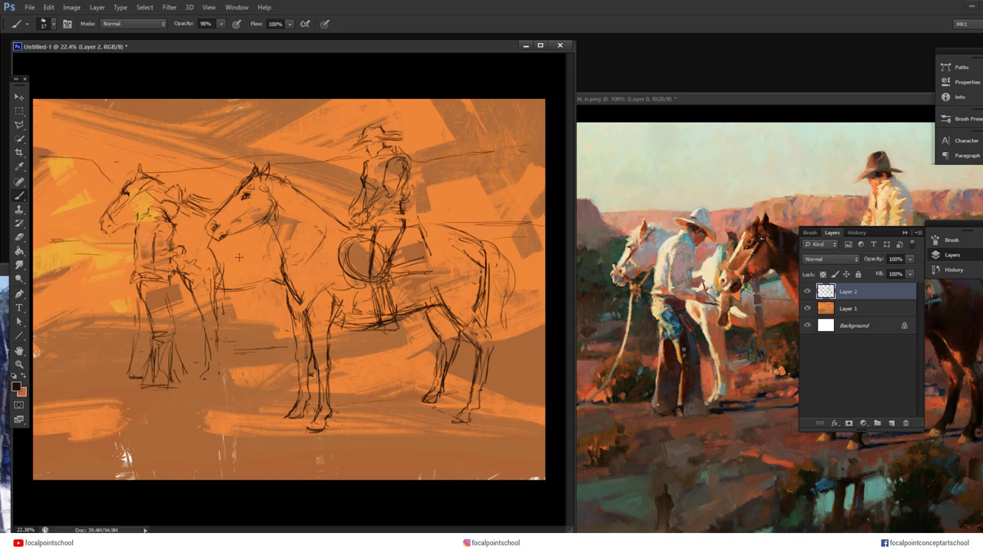
{"action": "left_click_drag", "start_coordinate": [139, 285], "coordinate": [49, 294]}
{"action": "left_click_drag", "start_coordinate": [544, 279], "coordinate": [504, 287]}
{"action": "mouse_move", "coordinate": [335, 442]}
{"action": "left_mouse_down"}
{"action": "mouse_move", "coordinate": [525, 450]}
{"action": "mouse_move", "coordinate": [382, 479]}
{"action": "left_mouse_up"}
{"action": "left_click_drag", "start_coordinate": [207, 462], "coordinate": [103, 472]}
Warm the sketch lines on Layer 2 with Color Balance, shifting the midtones strongly toward red and yellow
{"action": "key", "text": "ctrl+b"}
{"action": "left_click_drag", "start_coordinate": [304, 183], "coordinate": [415, 248]}
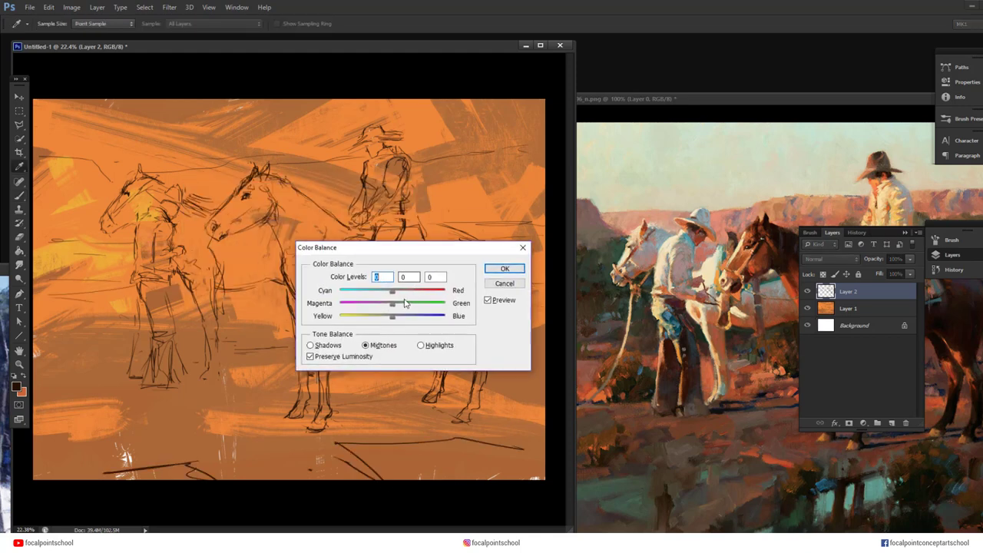
{"action": "left_click_drag", "start_coordinate": [393, 293], "coordinate": [445, 292]}
{"action": "left_click", "coordinate": [504, 270]}
{"action": "key", "text": "ctrl+b"}
{"action": "left_click_drag", "start_coordinate": [392, 317], "coordinate": [314, 329]}
{"action": "left_click", "coordinate": [504, 269]}
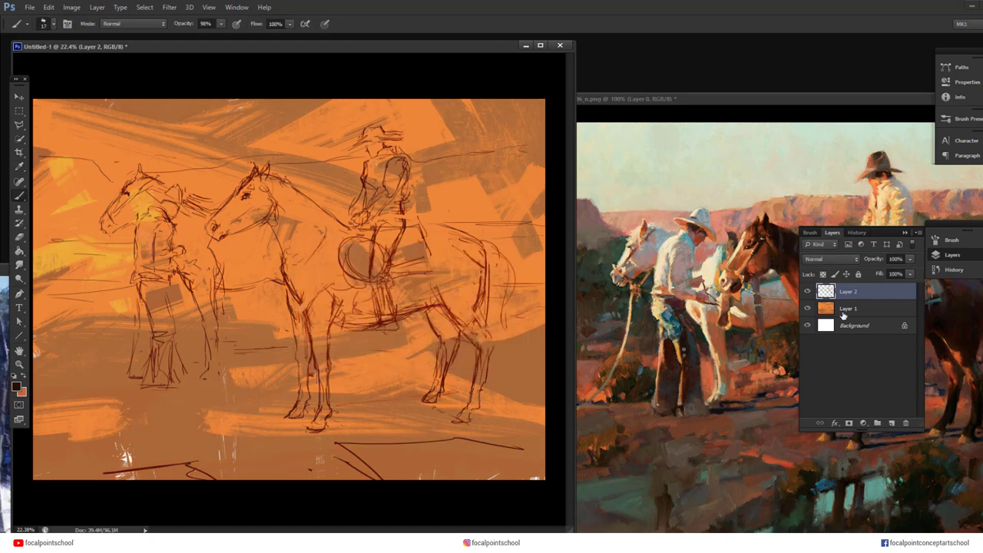
Add a new layer directly above Layer 1 and set the foreground colour to pale teal b1ebe2
{"action": "left_click", "coordinate": [843, 314]}
{"action": "key", "text": "ctrl+shift+n"}
{"action": "key", "text": "Return"}
{"action": "left_click", "coordinate": [16, 387]}
{"action": "left_click", "coordinate": [431, 330]}
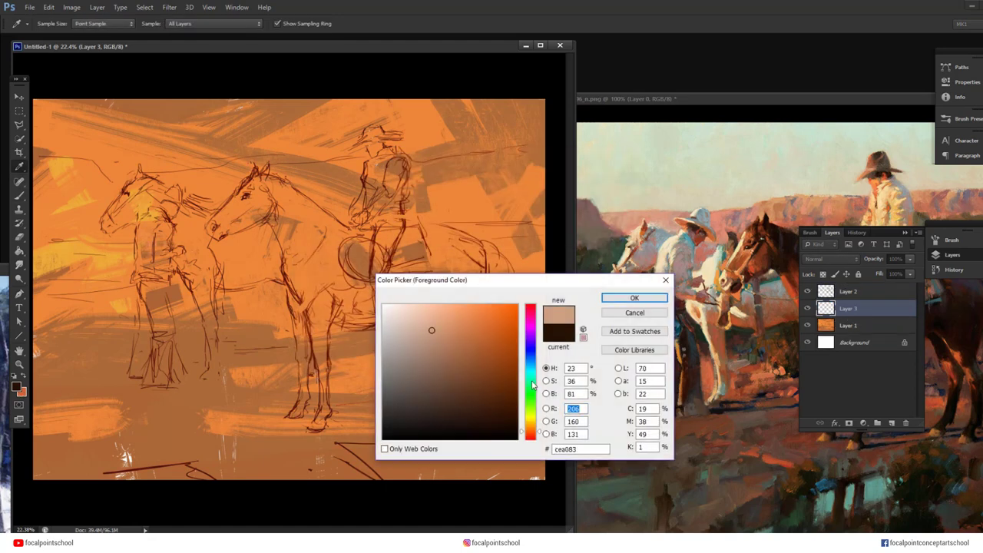
{"action": "left_click", "coordinate": [532, 376]}
{"action": "left_click_drag", "start_coordinate": [433, 327], "coordinate": [420, 319]}
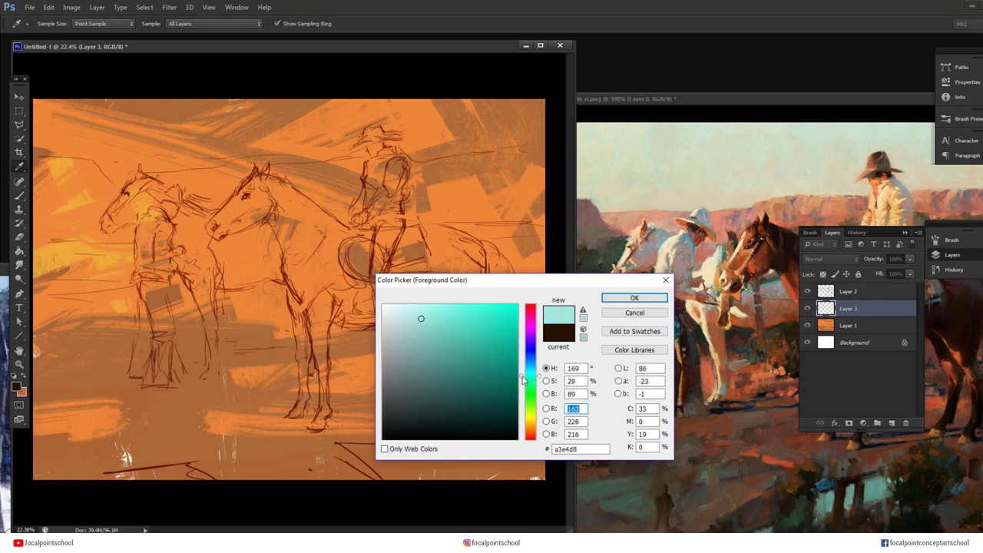
{"action": "left_click_drag", "start_coordinate": [523, 376], "coordinate": [525, 380]}
{"action": "left_click_drag", "start_coordinate": [420, 316], "coordinate": [415, 315]}
{"action": "left_click_drag", "start_coordinate": [525, 380], "coordinate": [525, 375]}
{"action": "left_click", "coordinate": [621, 297]}
Try a pale teal stroke across the sky with another brush preset, and undo it
{"action": "right_click", "coordinate": [223, 144]}
{"action": "left_click", "coordinate": [357, 355]}
{"action": "mouse_move", "coordinate": [212, 123]}
{"action": "left_mouse_down"}
{"action": "mouse_move", "coordinate": [185, 108]}
{"action": "mouse_move", "coordinate": [90, 127]}
{"action": "mouse_move", "coordinate": [513, 119]}
{"action": "left_mouse_up"}
{"action": "key", "text": "ctrl+z"}
Set the foreground colour to light green c5dd9c, test it with a stroke in the sky, and undo the stroke
{"action": "left_click", "coordinate": [16, 386]}
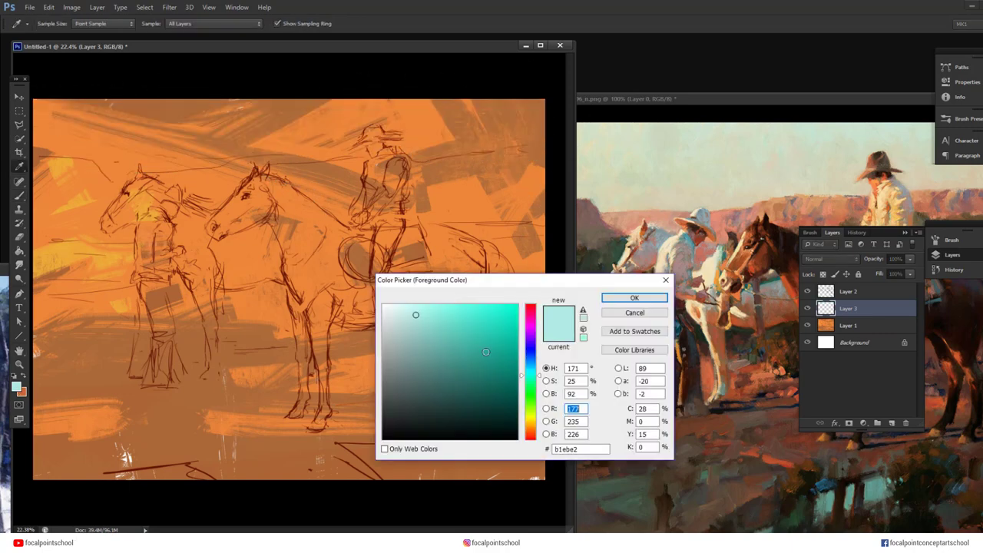
{"action": "left_click_drag", "start_coordinate": [419, 325], "coordinate": [423, 323]}
{"action": "left_click_drag", "start_coordinate": [532, 391], "coordinate": [530, 411]}
{"action": "left_click", "coordinate": [623, 298]}
{"action": "mouse_move", "coordinate": [488, 152]}
{"action": "left_mouse_down"}
{"action": "mouse_move", "coordinate": [512, 106]}
{"action": "mouse_move", "coordinate": [525, 132]}
{"action": "mouse_move", "coordinate": [462, 146]}
{"action": "mouse_move", "coordinate": [144, 144]}
{"action": "mouse_move", "coordinate": [292, 112]}
{"action": "mouse_move", "coordinate": [530, 132]}
{"action": "mouse_move", "coordinate": [527, 145]}
{"action": "left_mouse_up"}
{"action": "key", "text": "ctrl+z"}
Choose a broad 453 px brush and block in the sky with light green down to the cliff line
{"action": "right_click", "coordinate": [444, 218]}
{"action": "left_click", "coordinate": [500, 190]}
{"action": "key", "text": "ctrl+z"}
{"action": "right_click", "coordinate": [457, 192]}
{"action": "left_click", "coordinate": [547, 354]}
Set the foreground colour to light blue, try out brush presets, and paint a patch in the upper sky beside the mounted cowboy
{"action": "left_click", "coordinate": [16, 387]}
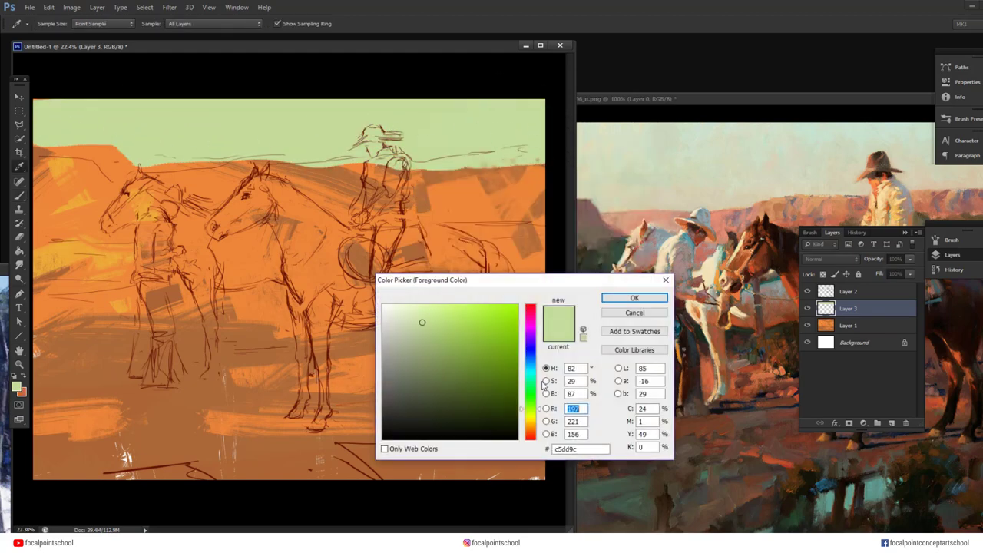
{"action": "left_click", "coordinate": [531, 370]}
{"action": "left_click", "coordinate": [633, 299]}
{"action": "right_click", "coordinate": [323, 164]}
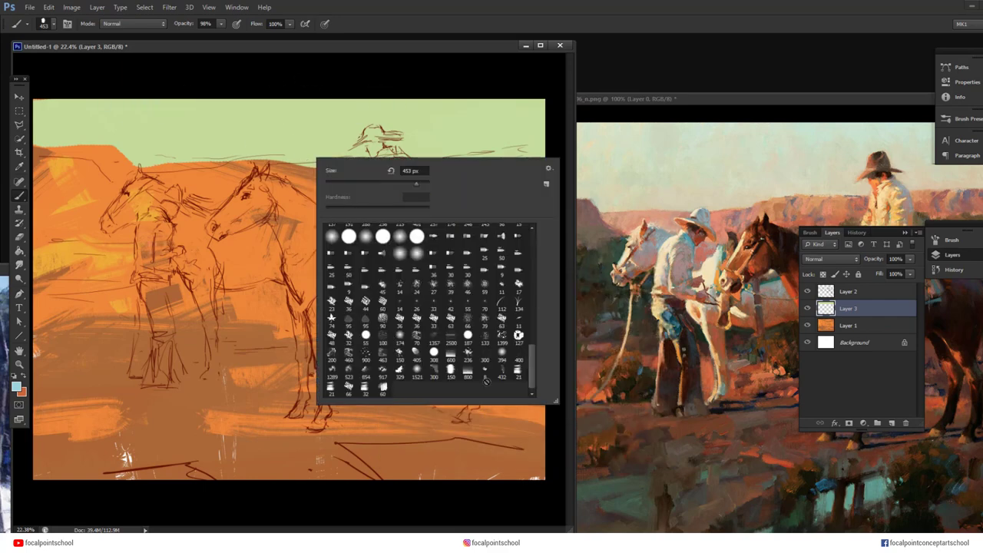
{"action": "left_click", "coordinate": [366, 392]}
{"action": "left_click_drag", "start_coordinate": [434, 120], "coordinate": [494, 118]}
{"action": "key", "text": "ctrl+z"}
{"action": "right_click", "coordinate": [369, 128]}
{"action": "left_click", "coordinate": [462, 149]}
{"action": "mouse_move", "coordinate": [281, 117]}
{"action": "left_mouse_down"}
{"action": "mouse_move", "coordinate": [406, 110]}
{"action": "mouse_move", "coordinate": [390, 121]}
{"action": "left_mouse_up"}
Try a different brush preset on the sky beside the mounted cowboy, and undo the mark
{"action": "right_click", "coordinate": [306, 137]}
{"action": "left_click", "coordinate": [350, 361]}
{"action": "left_click", "coordinate": [353, 157]}
{"action": "key", "text": "ctrl+z"}
Choose the 21 px bristle brush preset, enlarge it to 453 px, and paint light blue across the upper sky
{"action": "right_click", "coordinate": [397, 124]}
{"action": "left_click", "coordinate": [407, 348]}
{"action": "left_click_drag", "start_coordinate": [444, 144], "coordinate": [454, 145]}
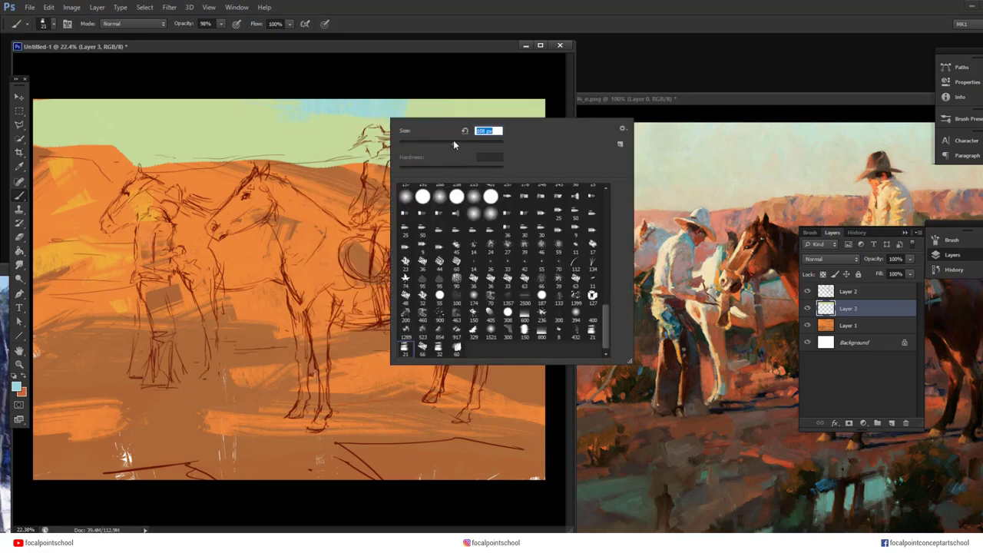
{"action": "key", "text": "Return"}
{"action": "right_click", "coordinate": [270, 125]}
{"action": "left_click_drag", "start_coordinate": [328, 145], "coordinate": [351, 145]}
{"action": "left_click_drag", "start_coordinate": [263, 112], "coordinate": [540, 120]}
{"action": "mouse_move", "coordinate": [415, 120]}
{"action": "left_mouse_down"}
{"action": "mouse_move", "coordinate": [193, 114]}
{"action": "mouse_move", "coordinate": [148, 137]}
{"action": "left_mouse_up"}
Lower the brush opacity to 55% and blend the lower sky above the cliff line with one broad stroke
{"action": "key", "text": "5"}
{"action": "key", "text": "5"}
{"action": "mouse_move", "coordinate": [228, 146]}
{"action": "left_mouse_down"}
{"action": "mouse_move", "coordinate": [360, 136]}
{"action": "mouse_move", "coordinate": [71, 117]}
{"action": "mouse_move", "coordinate": [518, 128]}
{"action": "left_mouse_up"}
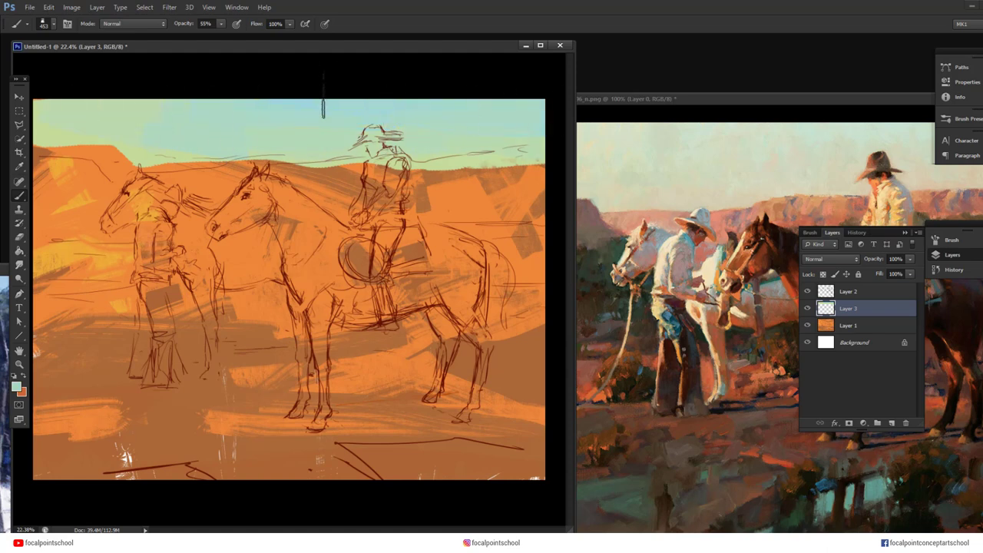
Set the foreground colour to a pale pinkish beige, using the reference sky as a guide, and return to the Brush tool
{"action": "left_click", "coordinate": [15, 390]}
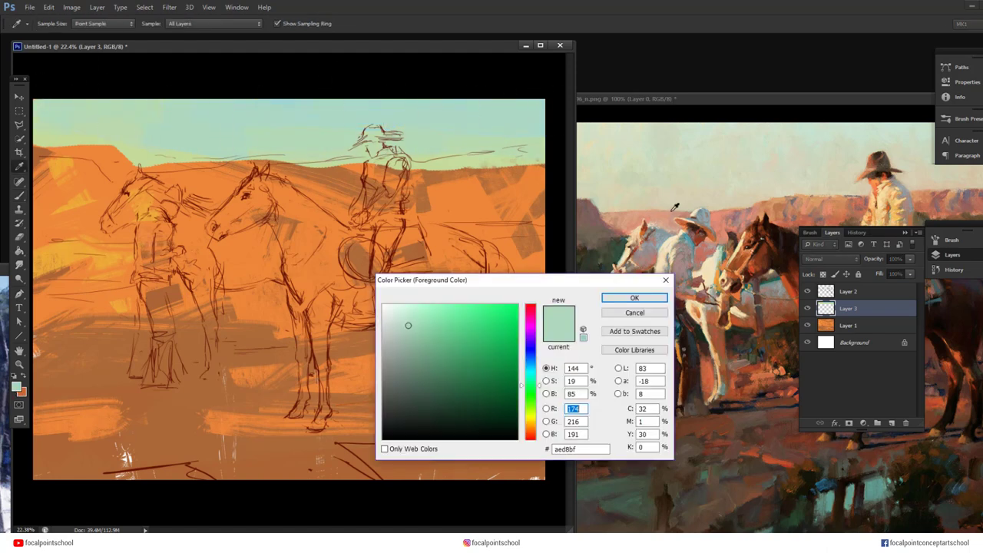
{"action": "left_click", "coordinate": [682, 194]}
{"action": "left_click", "coordinate": [452, 145]}
{"action": "left_click", "coordinate": [530, 431]}
{"action": "left_click", "coordinate": [634, 299]}
{"action": "key", "text": "b"}
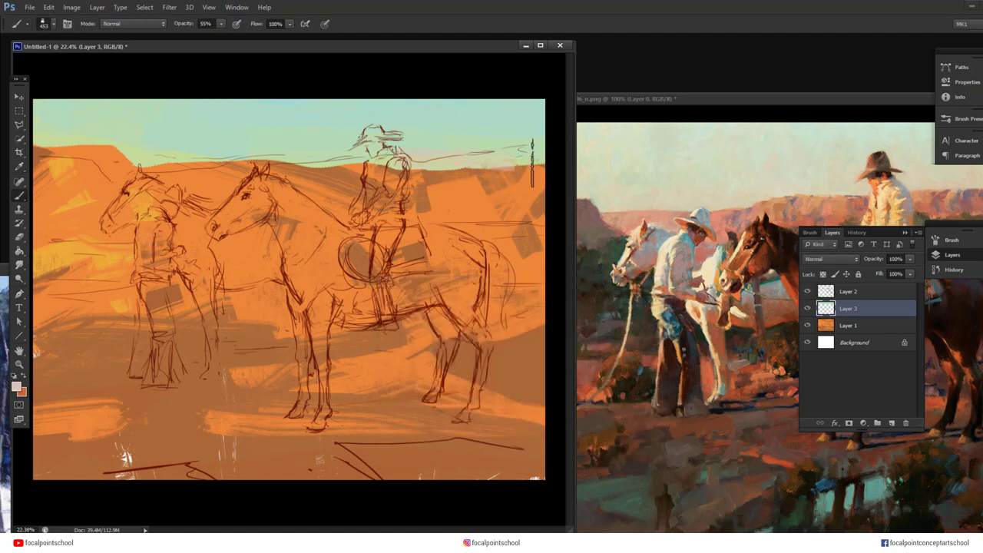
Switch to a textured 401 px brush and glaze pale pinkish beige along the horizon and over the cliff tops
{"action": "right_click", "coordinate": [420, 250]}
{"action": "left_click", "coordinate": [476, 398]}
{"action": "key", "text": "Return"}
{"action": "left_click_drag", "start_coordinate": [115, 158], "coordinate": [191, 169]}
{"action": "mouse_move", "coordinate": [49, 149]}
{"action": "left_mouse_down"}
{"action": "mouse_move", "coordinate": [123, 160]}
{"action": "mouse_move", "coordinate": [106, 150]}
{"action": "left_mouse_up"}
{"action": "left_click_drag", "start_coordinate": [403, 171], "coordinate": [253, 164]}
{"action": "right_click", "coordinate": [435, 161]}
{"action": "left_click_drag", "start_coordinate": [492, 185], "coordinate": [511, 184]}
{"action": "key", "text": "Return"}
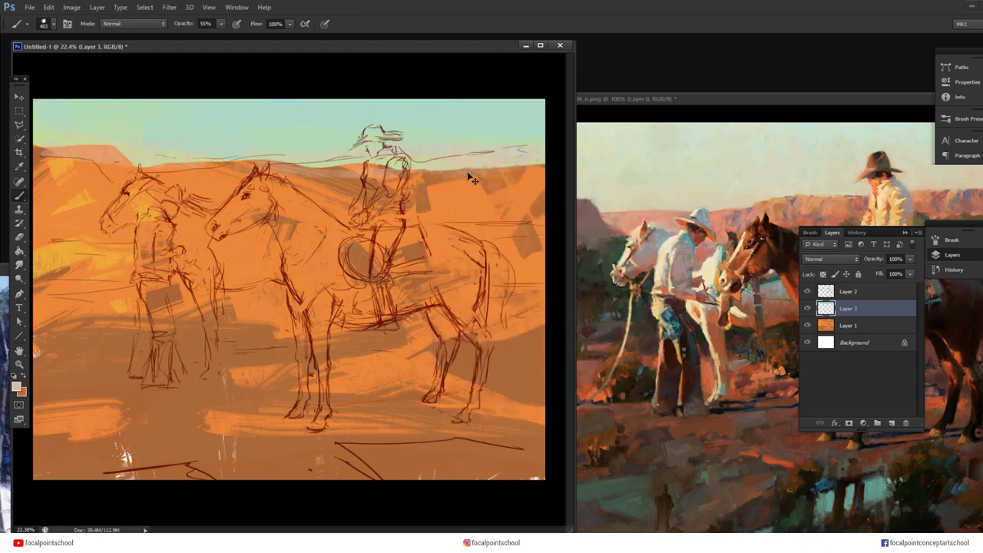
{"action": "right_click", "coordinate": [437, 167]}
{"action": "key", "text": "Return"}
{"action": "left_click_drag", "start_coordinate": [437, 168], "coordinate": [496, 169]}
Sample the pale sky colour beside the mounted cowboy and paint haze over both ends of the cliff line
{"action": "left_click", "coordinate": [458, 143], "text": "alt"}
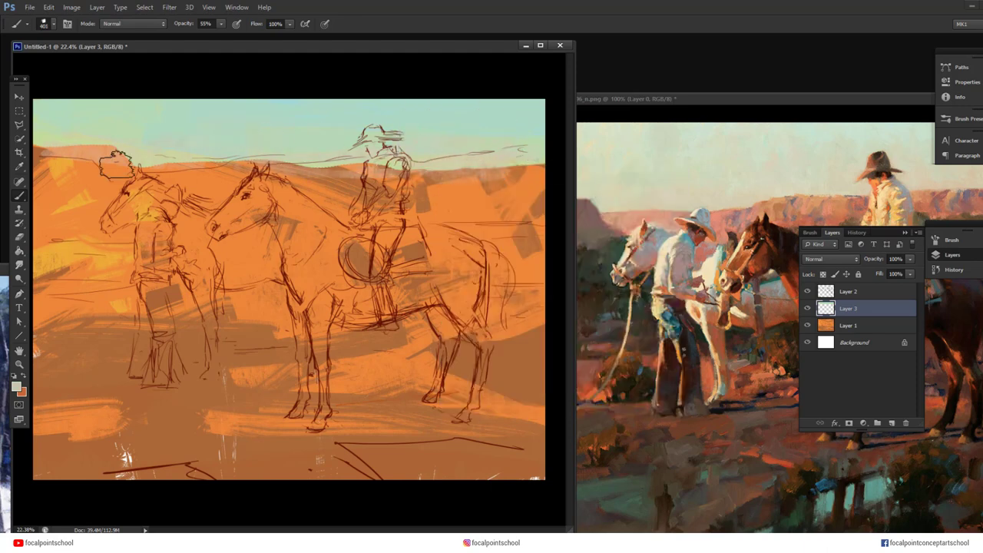
{"action": "left_click_drag", "start_coordinate": [116, 162], "coordinate": [35, 152]}
{"action": "left_click_drag", "start_coordinate": [468, 177], "coordinate": [527, 178]}
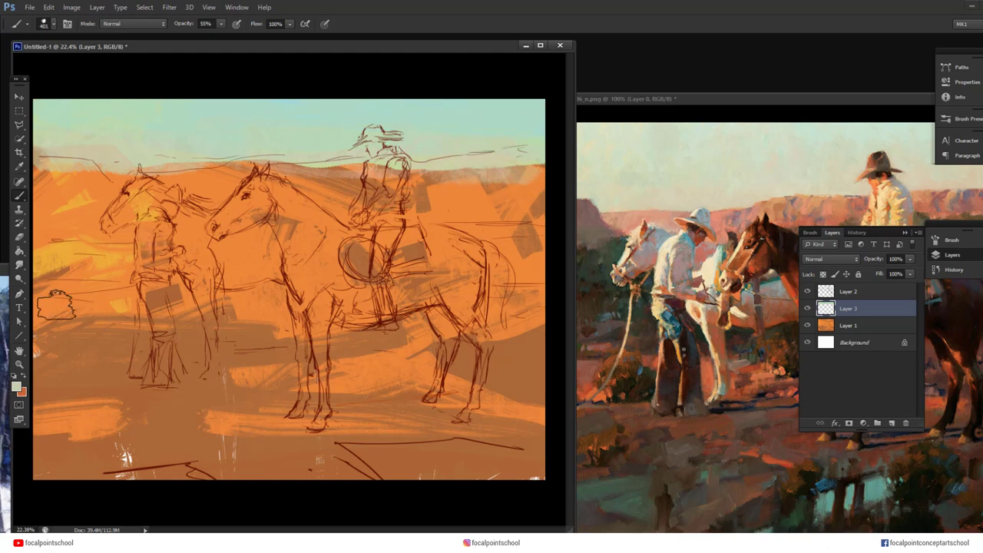
Pick a pale sky colour, switch to a 100 px brush preset, and paint along the horizon behind the mounted cowboy
{"action": "left_click", "coordinate": [16, 386]}
{"action": "left_click", "coordinate": [659, 259]}
{"action": "left_click", "coordinate": [634, 298]}
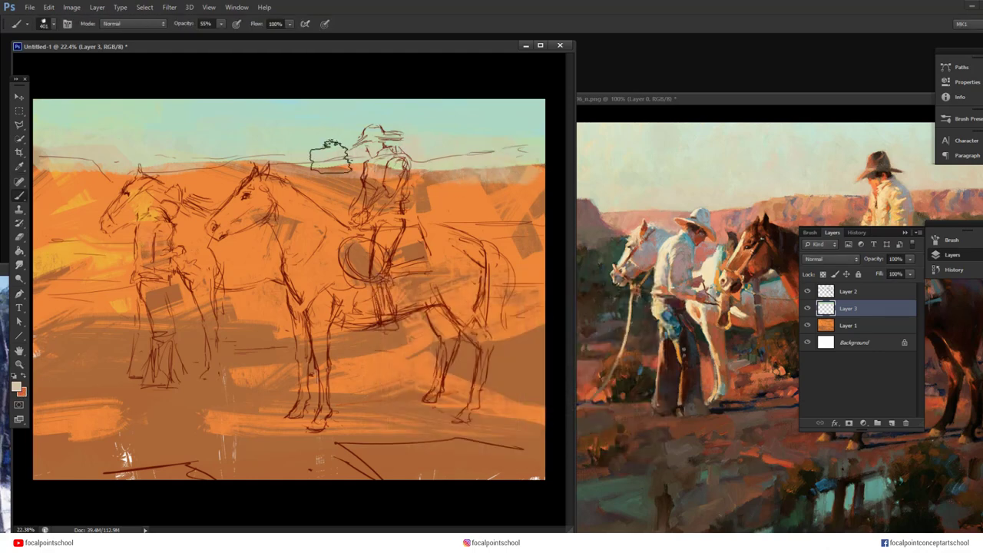
{"action": "right_click", "coordinate": [321, 160]}
{"action": "left_click", "coordinate": [194, 152]}
{"action": "left_click_drag", "start_coordinate": [246, 161], "coordinate": [395, 170]}
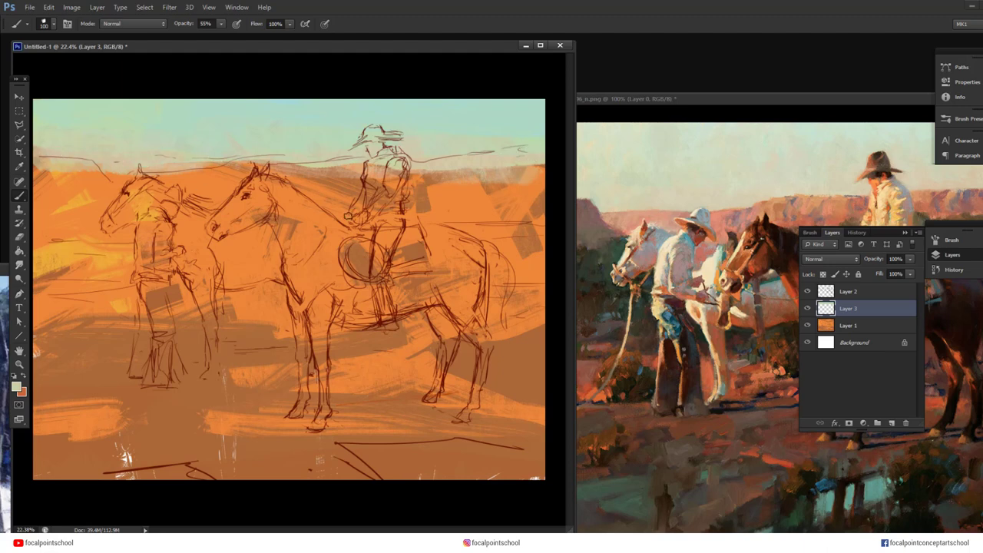
Try out the 432 px brush preset, then switch to the 32 px preset and test it on the cliffs
{"action": "right_click", "coordinate": [347, 216]}
{"action": "left_click", "coordinate": [530, 453]}
{"action": "left_click", "coordinate": [475, 195]}
{"action": "right_click", "coordinate": [440, 191]}
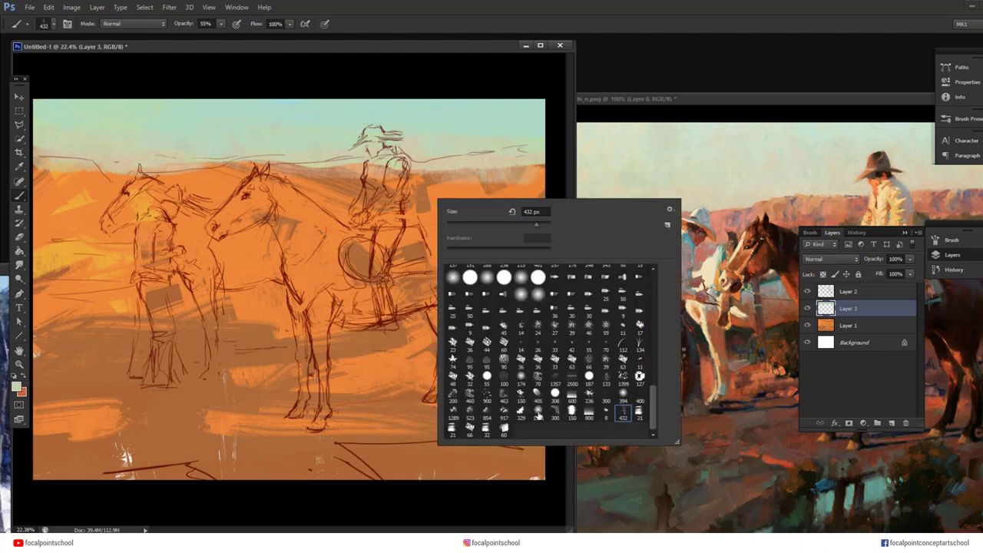
{"action": "left_click", "coordinate": [489, 430]}
{"action": "left_click", "coordinate": [488, 190]}
Sample the reference cliffs for comparison and set the foreground colour to a salmon pink
{"action": "left_click", "coordinate": [17, 386]}
{"action": "left_click", "coordinate": [741, 216]}
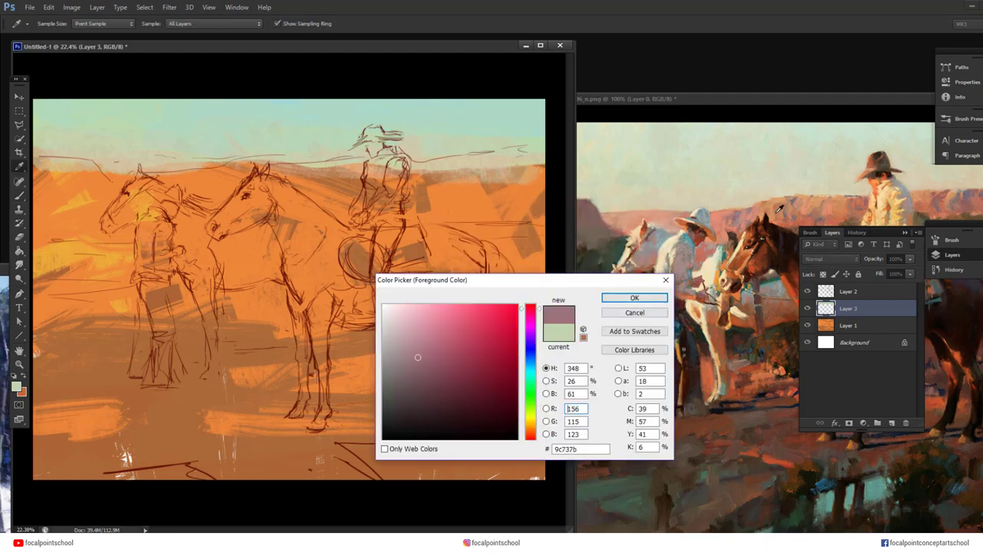
{"action": "left_click", "coordinate": [811, 203]}
{"action": "left_click", "coordinate": [828, 215]}
{"action": "left_click", "coordinate": [459, 328]}
{"action": "left_click_drag", "start_coordinate": [533, 322], "coordinate": [534, 310]}
{"action": "left_click", "coordinate": [445, 319]}
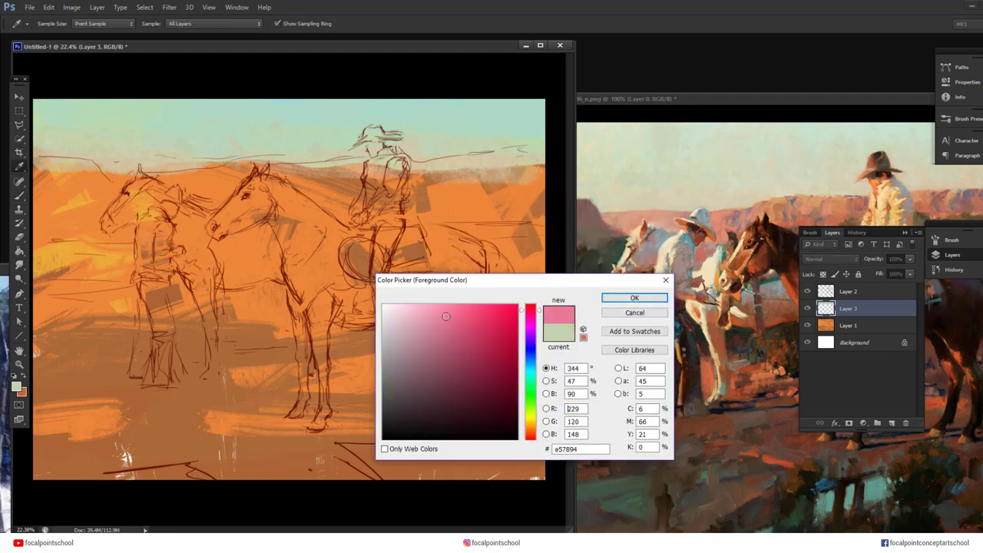
{"action": "left_click", "coordinate": [446, 328]}
{"action": "left_click_drag", "start_coordinate": [529, 428], "coordinate": [535, 440]}
Raise the brush opacity to 88% and paint salmon pink on the distant cliffs around the mounted cowboy
{"action": "key", "text": "8"}
{"action": "key", "text": "8"}
{"action": "left_click_drag", "start_coordinate": [415, 167], "coordinate": [542, 156]}
{"action": "left_click_drag", "start_coordinate": [420, 185], "coordinate": [453, 196]}
{"action": "left_click_drag", "start_coordinate": [384, 175], "coordinate": [309, 181]}
{"action": "left_click_drag", "start_coordinate": [304, 175], "coordinate": [374, 164]}
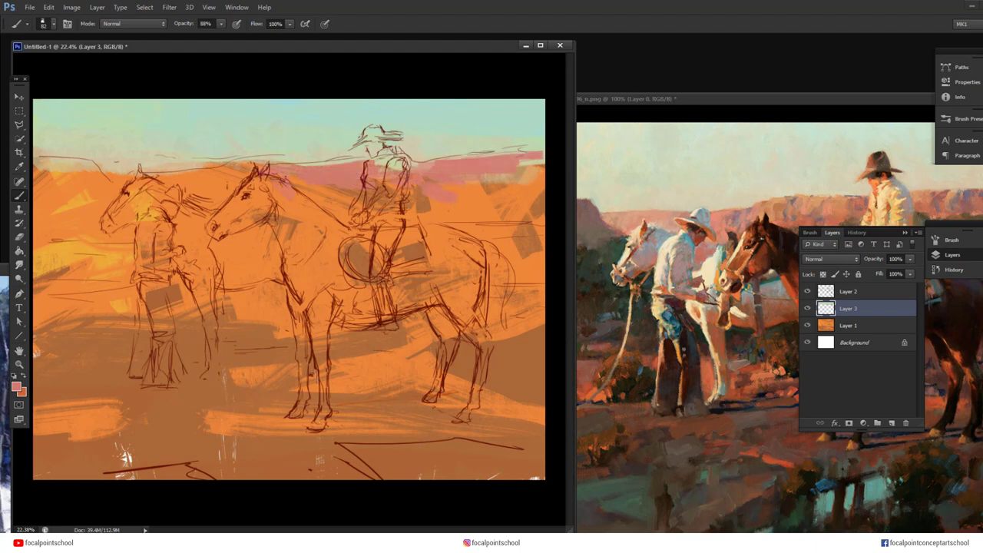
Switch to an enlarged 21 px brush preset and block in a broad pink cliff band, undoing the stray sky stroke
{"action": "right_click", "coordinate": [235, 185]}
{"action": "left_click", "coordinate": [438, 402]}
{"action": "left_click", "coordinate": [316, 217]}
{"action": "left_click_drag", "start_coordinate": [529, 184], "coordinate": [414, 198]}
{"action": "left_click_drag", "start_coordinate": [295, 137], "coordinate": [262, 138]}
{"action": "key", "text": "ctrl+z"}
{"action": "mouse_move", "coordinate": [265, 181]}
{"action": "left_mouse_down"}
{"action": "mouse_move", "coordinate": [157, 196]}
{"action": "mouse_move", "coordinate": [538, 172]}
{"action": "left_mouse_up"}
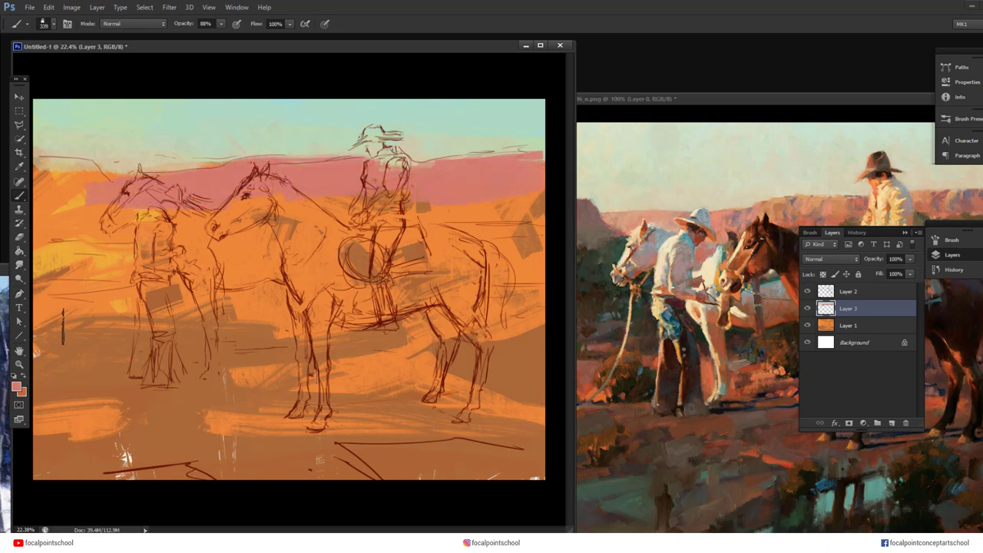
Set the foreground colour to peach ee9c78, resize the brush to 176 px, and add light strokes to the cliffs
{"action": "left_click", "coordinate": [15, 387]}
{"action": "left_click", "coordinate": [668, 220]}
{"action": "left_click", "coordinate": [450, 314]}
{"action": "left_click", "coordinate": [616, 300]}
{"action": "right_click", "coordinate": [294, 188]}
{"action": "left_click", "coordinate": [384, 211]}
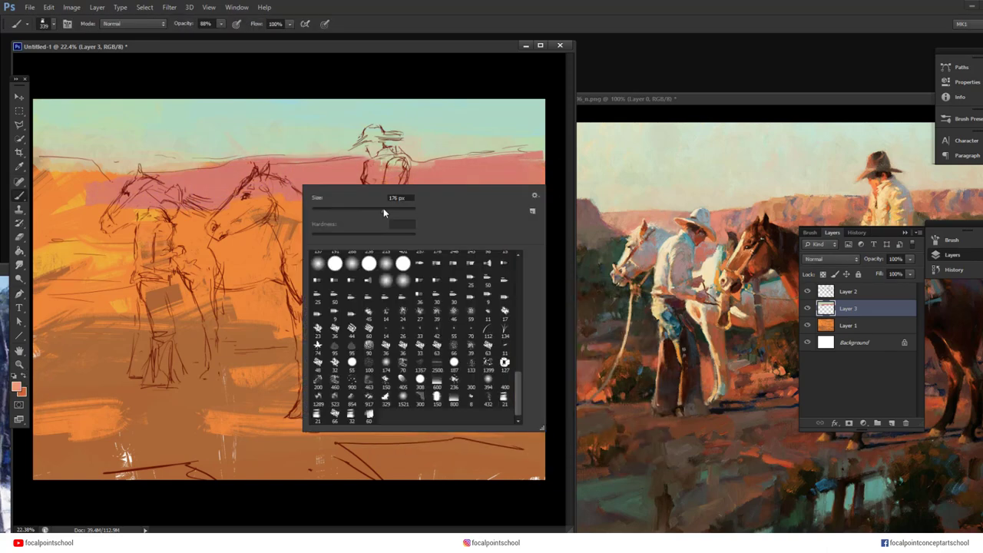
{"action": "key", "text": "Return"}
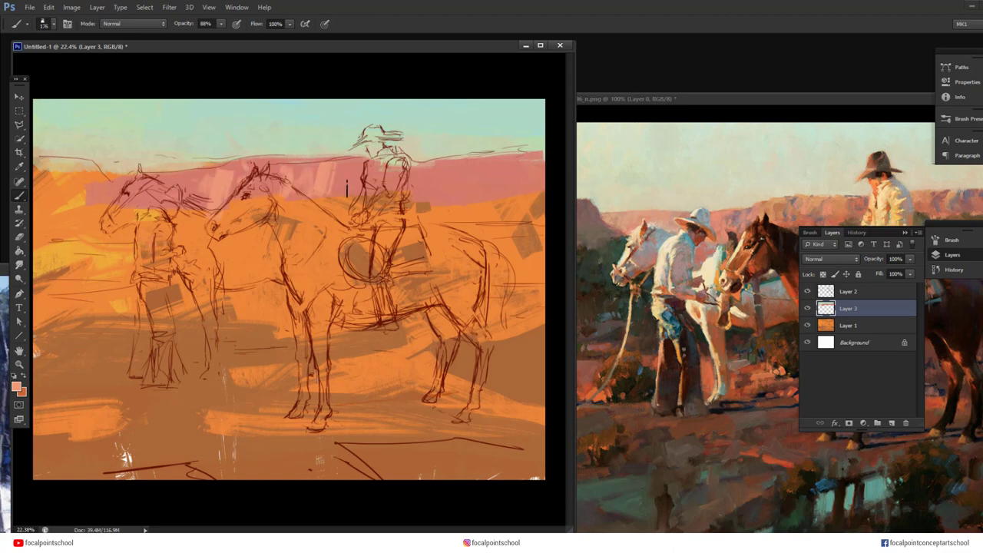
Move the Layers panel clear of the reference's mounted cowboy and sample a terracotta foreground colour from the reference cliffs
{"action": "left_click_drag", "start_coordinate": [832, 232], "coordinate": [887, 352]}
{"action": "left_click", "coordinate": [15, 386]}
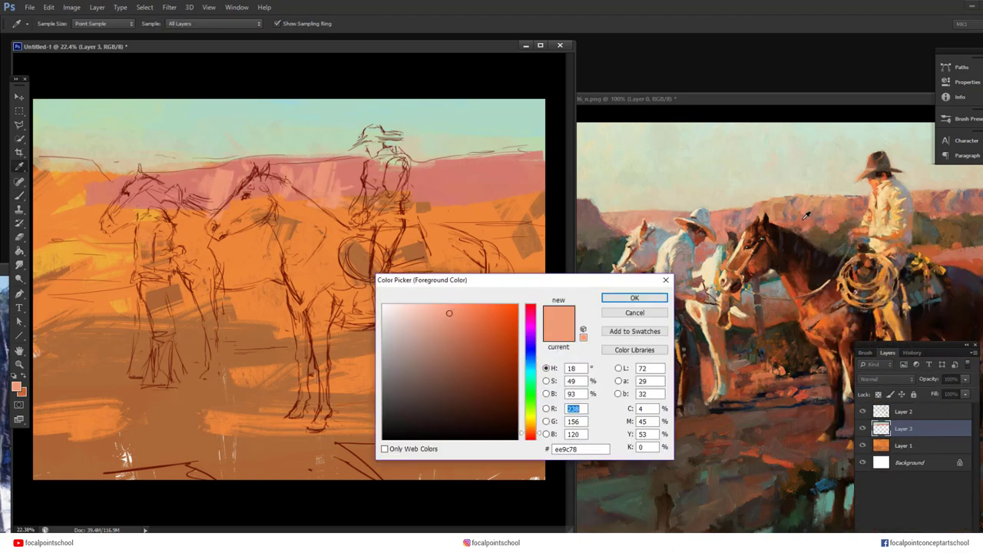
{"action": "left_click", "coordinate": [807, 217]}
{"action": "key", "text": "Return"}
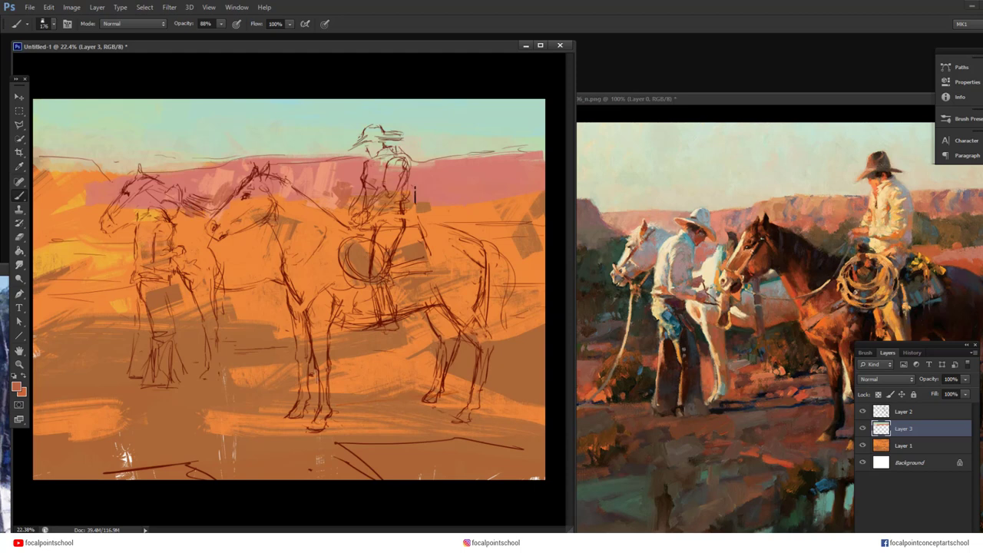
Sample terracotta c56a46 from the canvas and paint it over the cliff band and the ground just below
{"action": "left_click", "coordinate": [504, 204], "text": "alt"}
{"action": "mouse_move", "coordinate": [538, 158]}
{"action": "left_mouse_down"}
{"action": "mouse_move", "coordinate": [472, 169]}
{"action": "mouse_move", "coordinate": [441, 194]}
{"action": "left_mouse_up"}
{"action": "mouse_move", "coordinate": [349, 177]}
{"action": "left_mouse_down"}
{"action": "mouse_move", "coordinate": [257, 177]}
{"action": "mouse_move", "coordinate": [353, 163]}
{"action": "mouse_move", "coordinate": [109, 192]}
{"action": "left_mouse_up"}
{"action": "left_click_drag", "start_coordinate": [528, 219], "coordinate": [348, 225]}
{"action": "left_click_drag", "start_coordinate": [80, 174], "coordinate": [105, 204]}
Set the foreground colour to a bright peach and paint a light rock face between the horse's head and the rider
{"action": "left_click", "coordinate": [16, 387]}
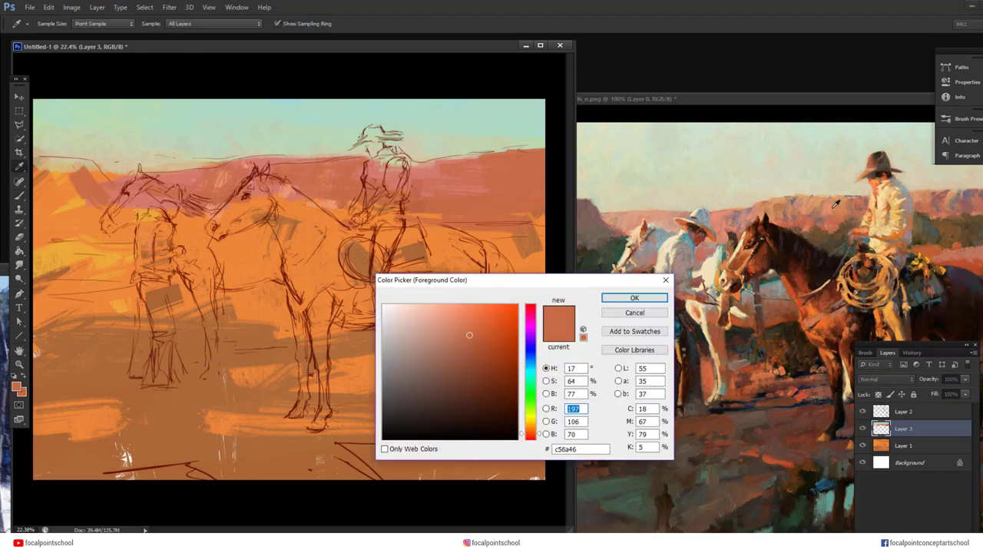
{"action": "left_click", "coordinate": [833, 208]}
{"action": "left_click", "coordinate": [345, 173]}
{"action": "left_click", "coordinate": [456, 311]}
{"action": "left_click", "coordinate": [635, 298]}
{"action": "left_click_drag", "start_coordinate": [322, 174], "coordinate": [307, 189]}
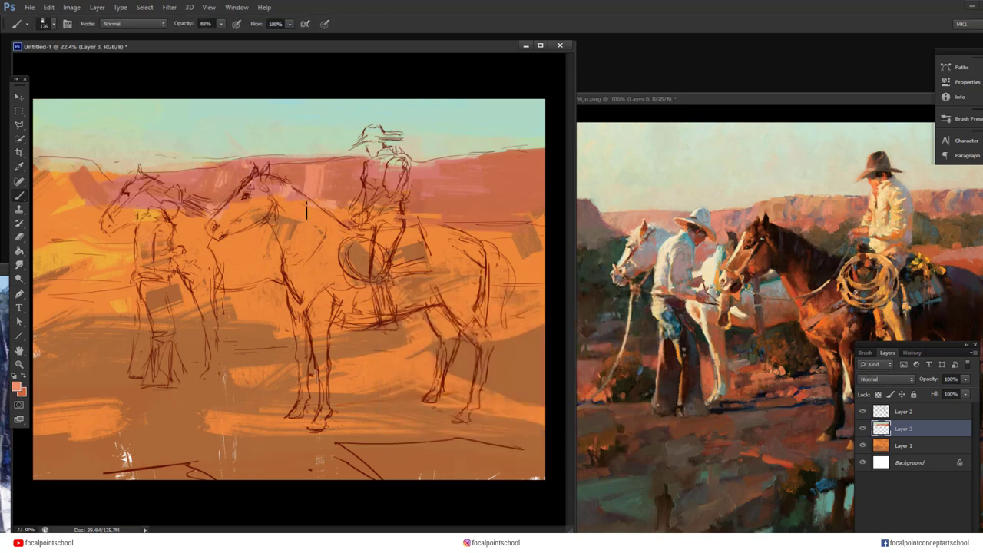
Set the foreground colour to a dark muted mauve and paint a cliff shadow in front of the brown horse's head
{"action": "left_click", "coordinate": [16, 386]}
{"action": "left_click", "coordinate": [739, 216]}
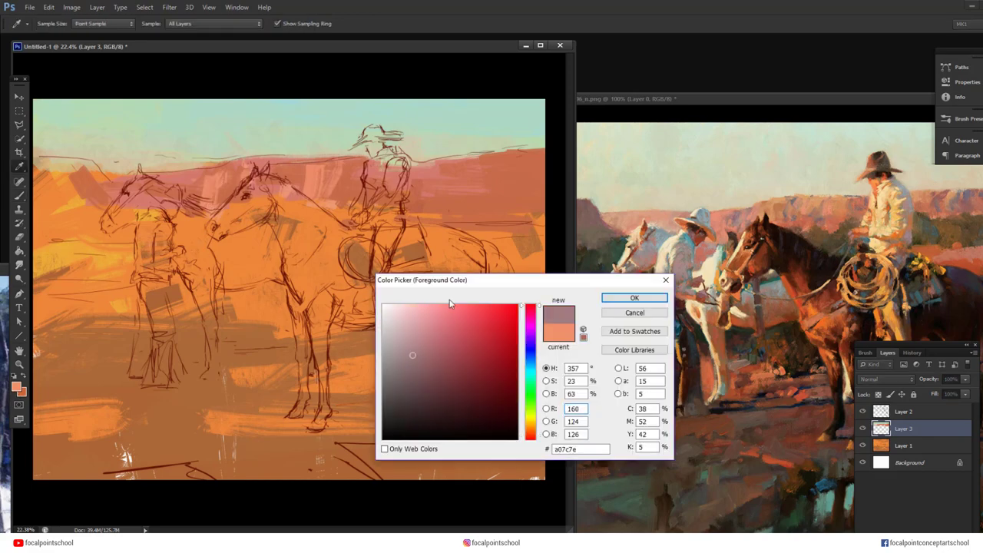
{"action": "left_click", "coordinate": [259, 201]}
{"action": "left_click", "coordinate": [446, 363]}
{"action": "left_click", "coordinate": [534, 306]}
{"action": "left_click", "coordinate": [626, 298]}
{"action": "left_click_drag", "start_coordinate": [234, 164], "coordinate": [218, 194]}
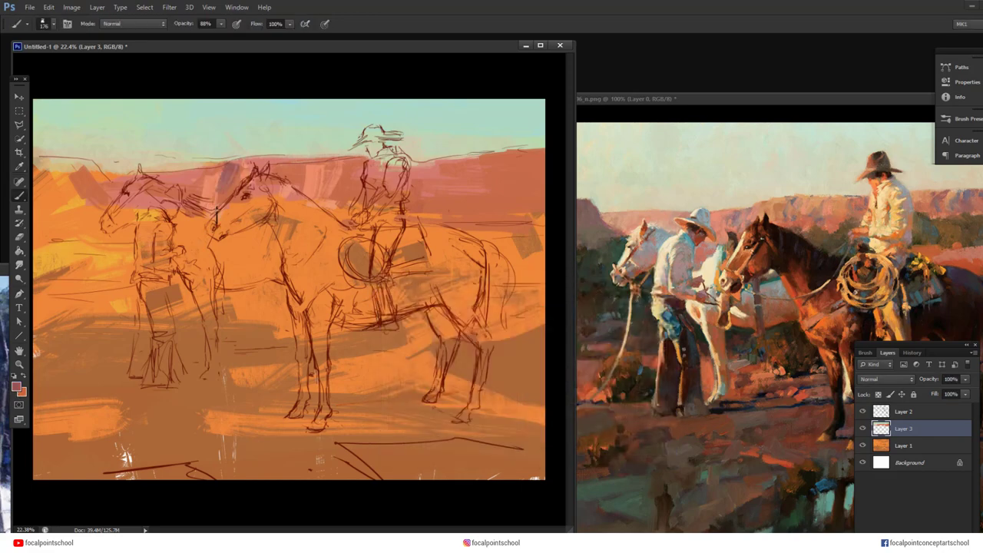
Reduce the brush size, set the foreground colour to greyish mauve 926977, and add narrow shadows to the cliffs
{"action": "right_click", "coordinate": [252, 176]}
{"action": "left_click", "coordinate": [16, 386]}
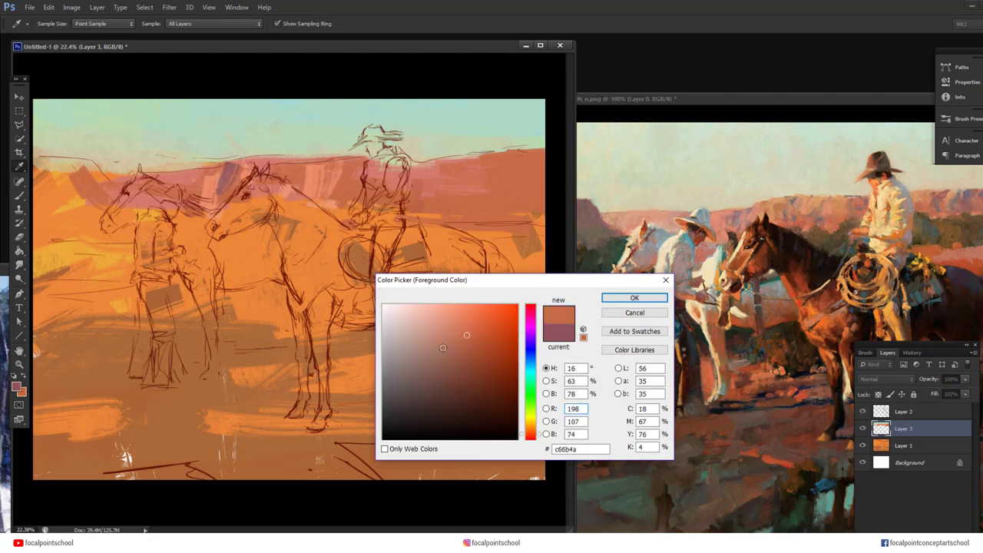
{"action": "left_click", "coordinate": [421, 361]}
{"action": "left_click_drag", "start_coordinate": [526, 436], "coordinate": [527, 313]}
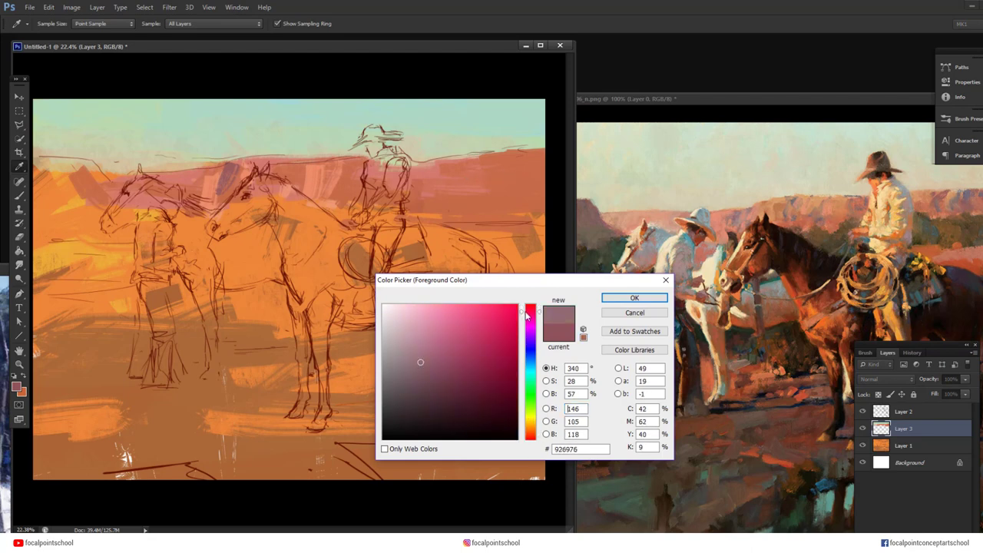
{"action": "left_click", "coordinate": [634, 297]}
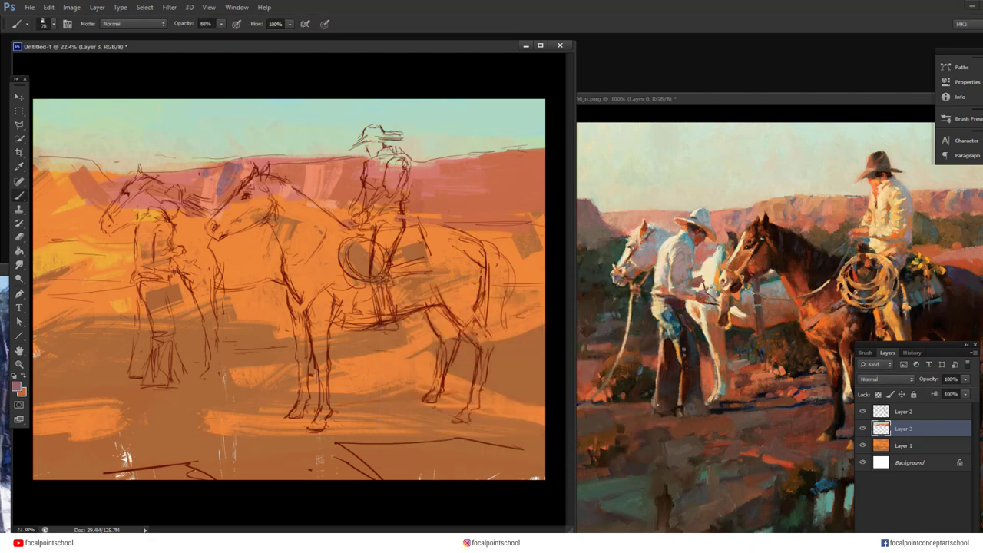
Set the foreground colour to a pale peach and paint light strokes on the cliffs behind the white horse's head
{"action": "left_click", "coordinate": [16, 386]}
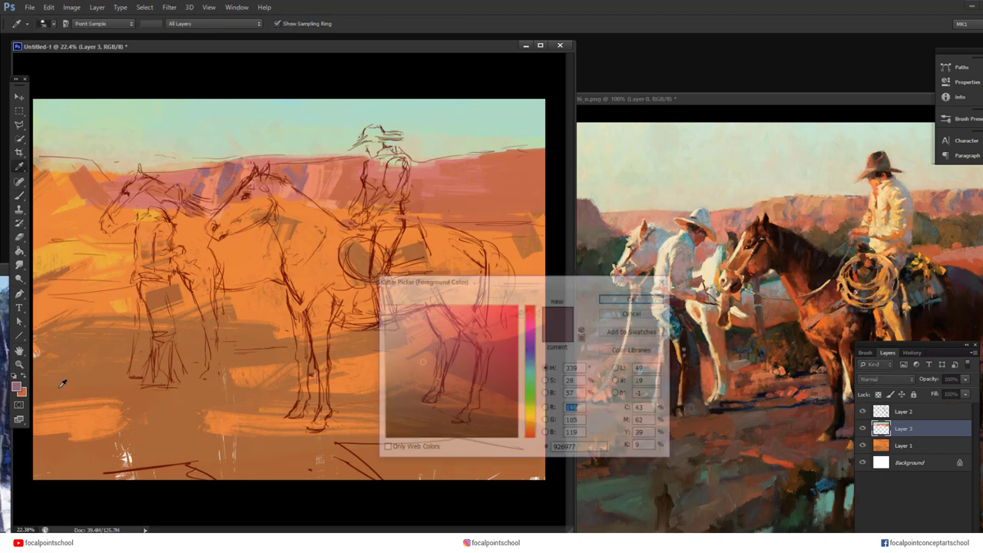
{"action": "left_click", "coordinate": [439, 322]}
{"action": "left_click", "coordinate": [526, 432]}
{"action": "left_click", "coordinate": [613, 296]}
{"action": "left_click_drag", "start_coordinate": [183, 180], "coordinate": [108, 180]}
Set the foreground colour to dark mauve 845456, adjust the brush size, and block in the near cliff at the canvas's left edge
{"action": "left_click", "coordinate": [16, 386]}
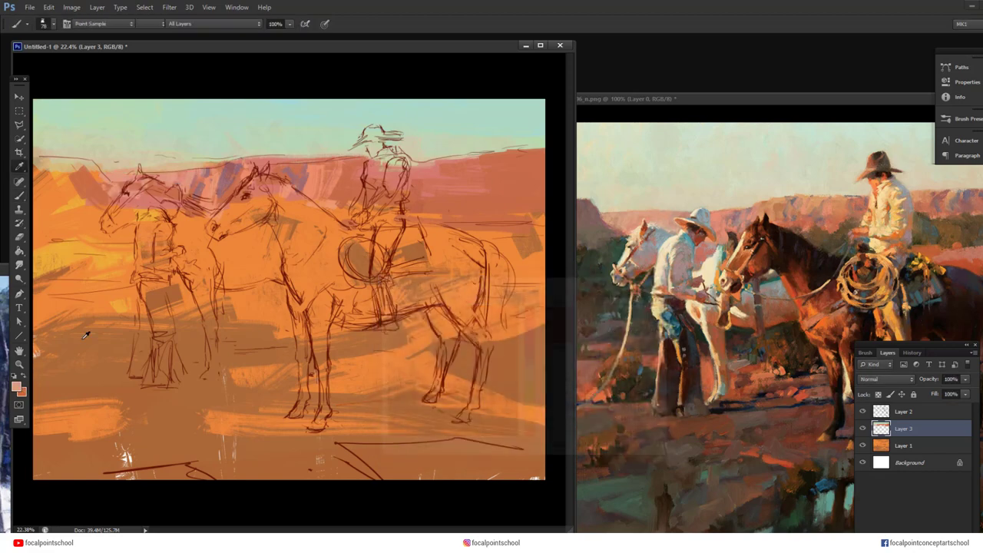
{"action": "left_click", "coordinate": [590, 223]}
{"action": "left_click", "coordinate": [529, 306]}
{"action": "left_click", "coordinate": [438, 360]}
{"action": "left_click", "coordinate": [428, 370]}
{"action": "left_click", "coordinate": [619, 299]}
{"action": "right_click", "coordinate": [148, 202]}
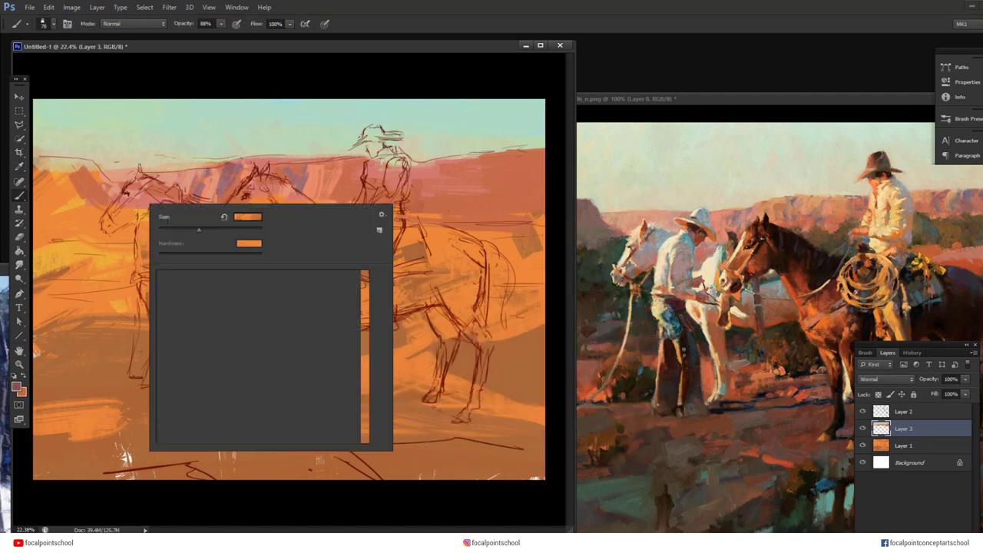
{"action": "mouse_move", "coordinate": [90, 164]}
{"action": "left_mouse_down"}
{"action": "mouse_move", "coordinate": [109, 206]}
{"action": "mouse_move", "coordinate": [56, 200]}
{"action": "mouse_move", "coordinate": [49, 229]}
{"action": "mouse_move", "coordinate": [86, 229]}
{"action": "left_mouse_up"}
{"action": "right_click", "coordinate": [19, 196]}
{"action": "left_click", "coordinate": [60, 214]}
{"action": "right_click", "coordinate": [93, 200]}
{"action": "right_click", "coordinate": [20, 196]}
{"action": "left_click", "coordinate": [53, 194]}
Set the foreground colour to a muted grey-brown and paint shadow patches on the near cliff and the distant cliffs
{"action": "left_click", "coordinate": [16, 386]}
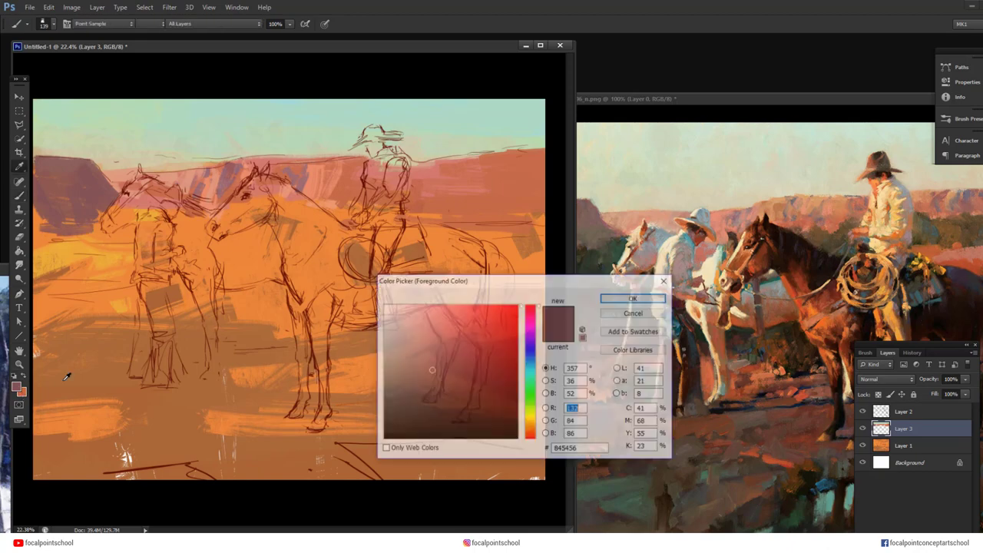
{"action": "left_click", "coordinate": [531, 425]}
{"action": "left_click", "coordinate": [417, 382]}
{"action": "left_click", "coordinate": [607, 297]}
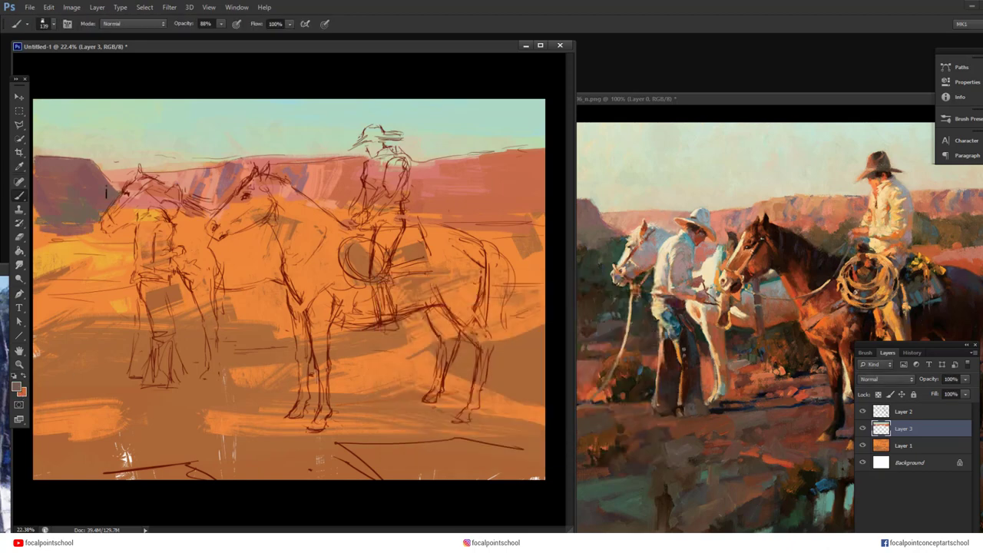
{"action": "left_click_drag", "start_coordinate": [228, 191], "coordinate": [242, 188]}
{"action": "mouse_move", "coordinate": [470, 203]}
{"action": "left_mouse_down"}
{"action": "mouse_move", "coordinate": [484, 183]}
{"action": "mouse_move", "coordinate": [537, 194]}
{"action": "left_mouse_up"}
Set the foreground colour to a darker reddish brown and paint over the cliff shadows behind the mounted cowboy
{"action": "left_click", "coordinate": [487, 185], "text": "alt"}
{"action": "left_click", "coordinate": [16, 387]}
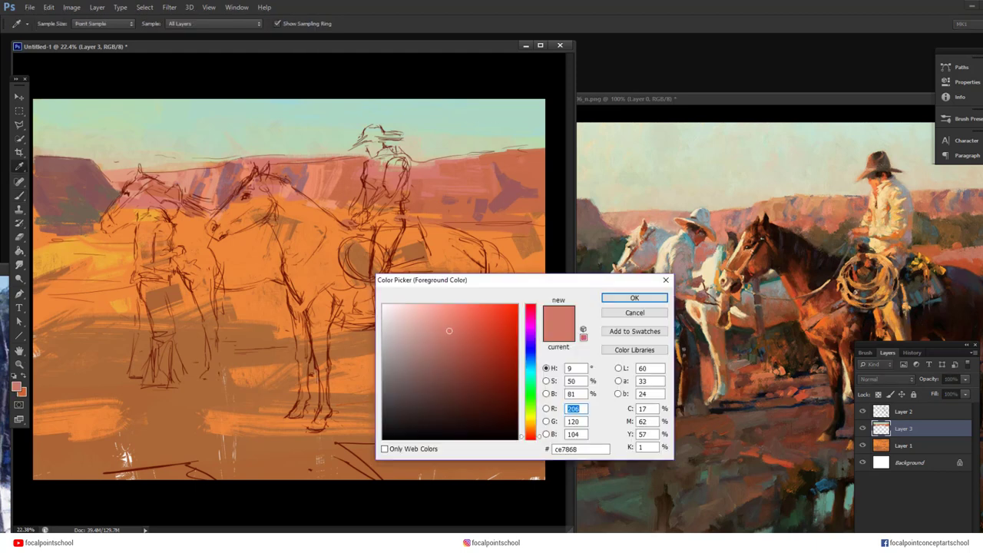
{"action": "left_click", "coordinate": [527, 169]}
{"action": "left_click", "coordinate": [463, 358]}
{"action": "key", "text": "Return"}
{"action": "mouse_move", "coordinate": [504, 165]}
{"action": "left_mouse_down"}
{"action": "mouse_move", "coordinate": [554, 192]}
{"action": "mouse_move", "coordinate": [533, 201]}
{"action": "left_mouse_up"}
{"action": "mouse_move", "coordinate": [482, 172]}
{"action": "left_mouse_down"}
{"action": "mouse_move", "coordinate": [501, 167]}
{"action": "mouse_move", "coordinate": [443, 179]}
{"action": "left_mouse_up"}
Set the foreground colour to a muted peach based on the reference's cliffs and paint light strokes behind the brown horse's head
{"action": "left_click", "coordinate": [355, 166], "text": "alt"}
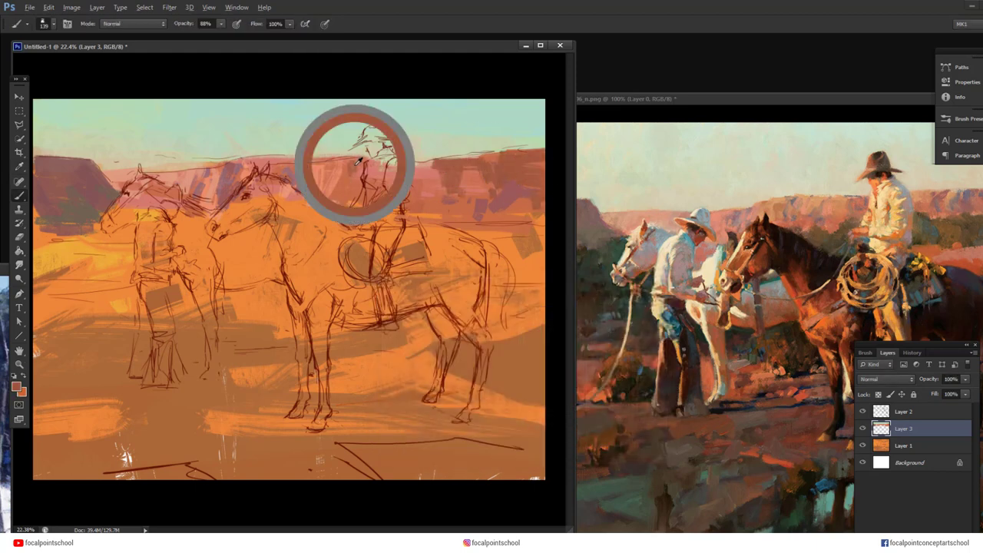
{"action": "left_click", "coordinate": [16, 389]}
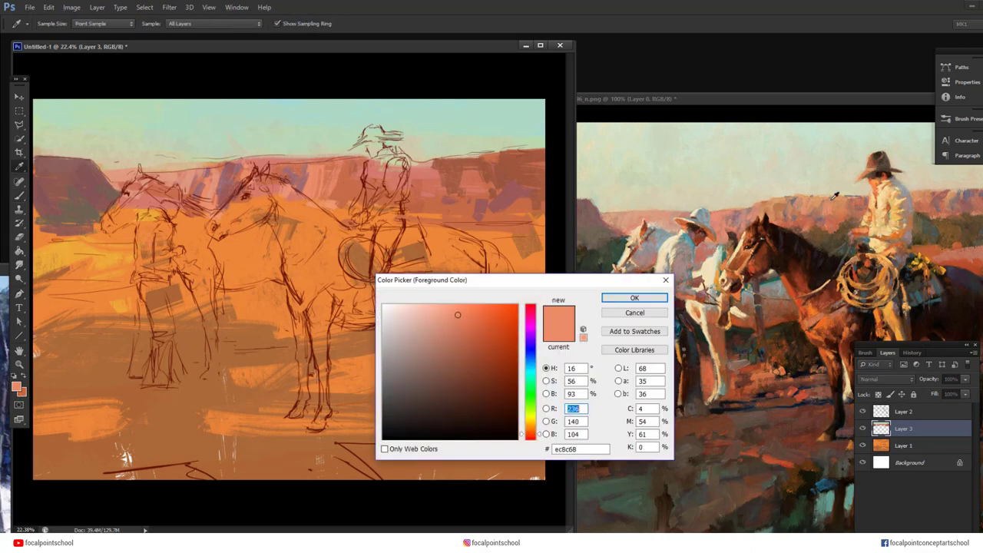
{"action": "left_click", "coordinate": [835, 196]}
{"action": "left_click", "coordinate": [345, 182]}
{"action": "left_click_drag", "start_coordinate": [533, 434], "coordinate": [533, 429]}
{"action": "key", "text": "Return"}
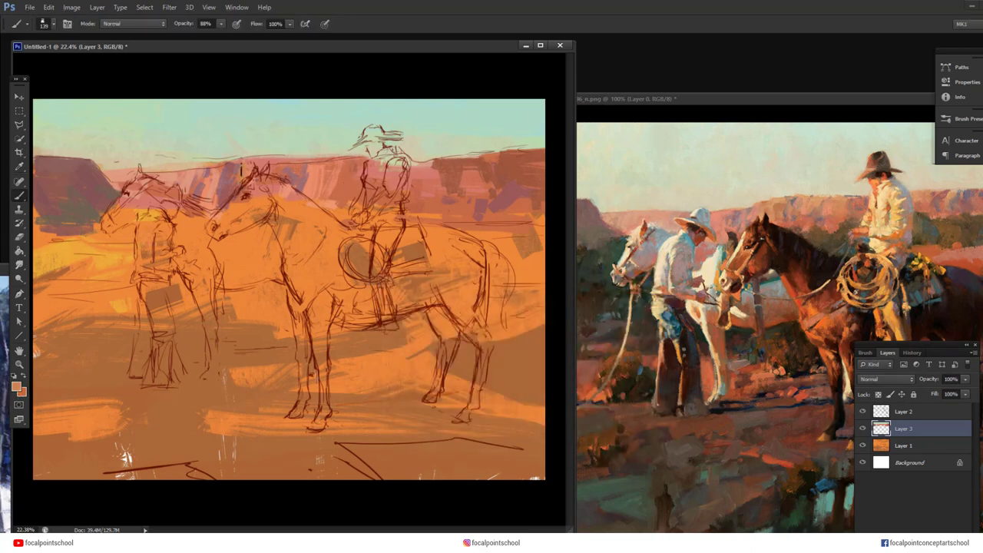
{"action": "left_click_drag", "start_coordinate": [286, 169], "coordinate": [278, 182]}
Reduce the brush size to 81 px and add small strokes to the cliffs around the brown horse's head and the mounted cowboy
{"action": "right_click", "coordinate": [272, 187]}
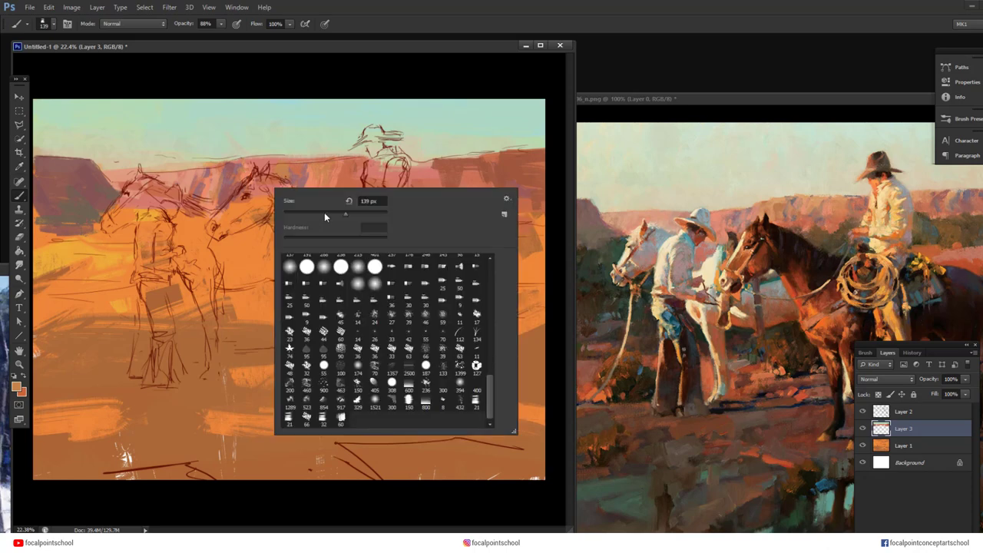
{"action": "left_click_drag", "start_coordinate": [326, 215], "coordinate": [320, 215]}
{"action": "left_click_drag", "start_coordinate": [236, 172], "coordinate": [230, 186]}
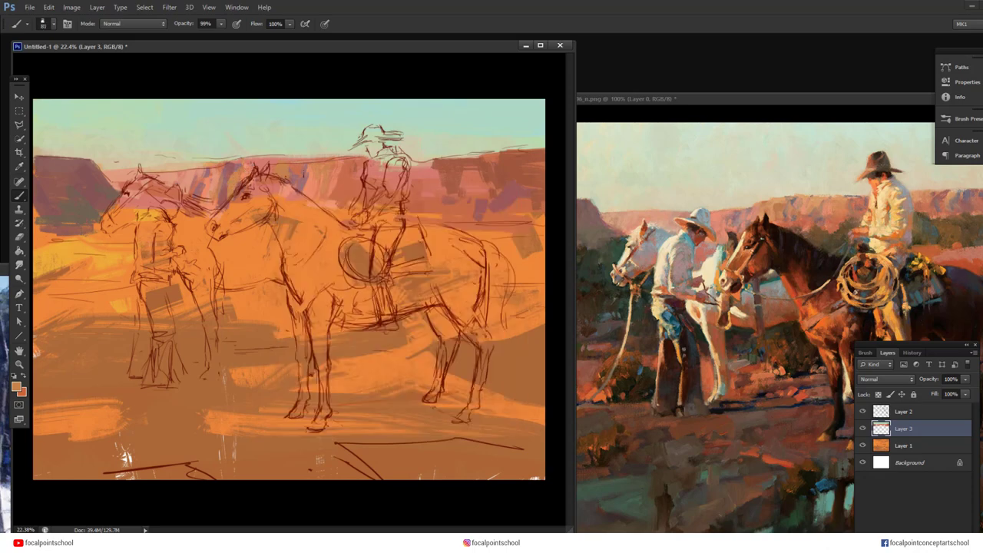
{"action": "left_click_drag", "start_coordinate": [361, 230], "coordinate": [355, 205]}
{"action": "left_click_drag", "start_coordinate": [511, 187], "coordinate": [518, 171]}
Set the foreground colour to a dark blue-violet and paint shadow shapes on the cliffs behind the mounted cowboy
{"action": "left_click", "coordinate": [17, 388]}
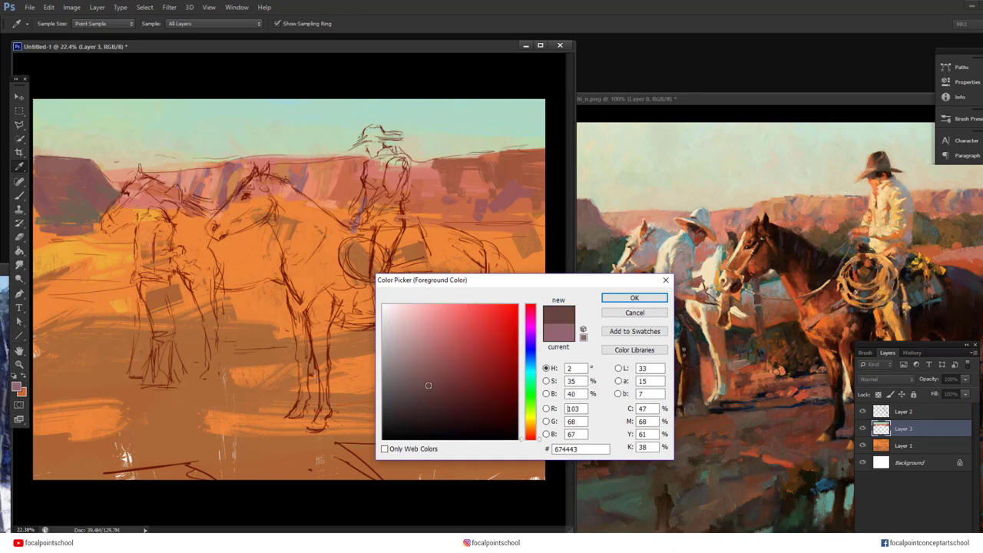
{"action": "left_click", "coordinate": [531, 339]}
{"action": "left_click", "coordinate": [634, 298]}
{"action": "mouse_move", "coordinate": [510, 184]}
{"action": "left_mouse_down"}
{"action": "mouse_move", "coordinate": [493, 210]}
{"action": "mouse_move", "coordinate": [504, 177]}
{"action": "left_mouse_up"}
{"action": "mouse_move", "coordinate": [490, 209]}
{"action": "left_mouse_down"}
{"action": "mouse_move", "coordinate": [463, 202]}
{"action": "mouse_move", "coordinate": [460, 175]}
{"action": "mouse_move", "coordinate": [420, 162]}
{"action": "mouse_move", "coordinate": [496, 196]}
{"action": "mouse_move", "coordinate": [475, 199]}
{"action": "mouse_move", "coordinate": [499, 209]}
{"action": "mouse_move", "coordinate": [424, 229]}
{"action": "mouse_move", "coordinate": [500, 234]}
{"action": "left_mouse_up"}
{"action": "key", "text": "ctrl+z"}
{"action": "left_click", "coordinate": [523, 217], "text": "alt"}
{"action": "key", "text": "ctrl+z"}
{"action": "key", "text": "3"}
{"action": "left_click", "coordinate": [459, 202], "text": "alt"}
{"action": "left_click", "coordinate": [513, 244], "text": "alt"}
{"action": "left_click_drag", "start_coordinate": [517, 249], "coordinate": [530, 242]}
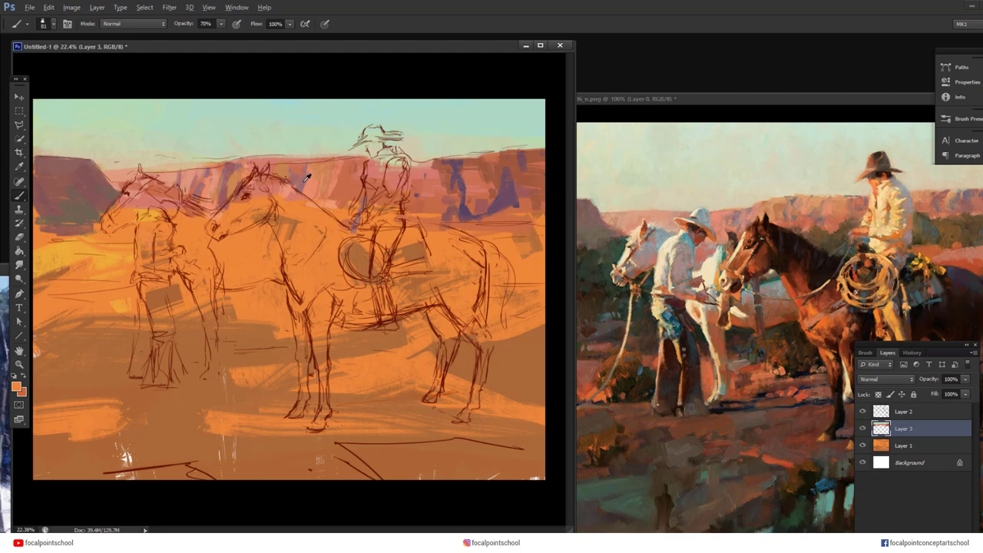
Sample peach and mauve tones from the cliffs, adjust the brush size, and refine the cliff face around the brown horse's head
{"action": "left_click", "coordinate": [346, 173], "text": "alt"}
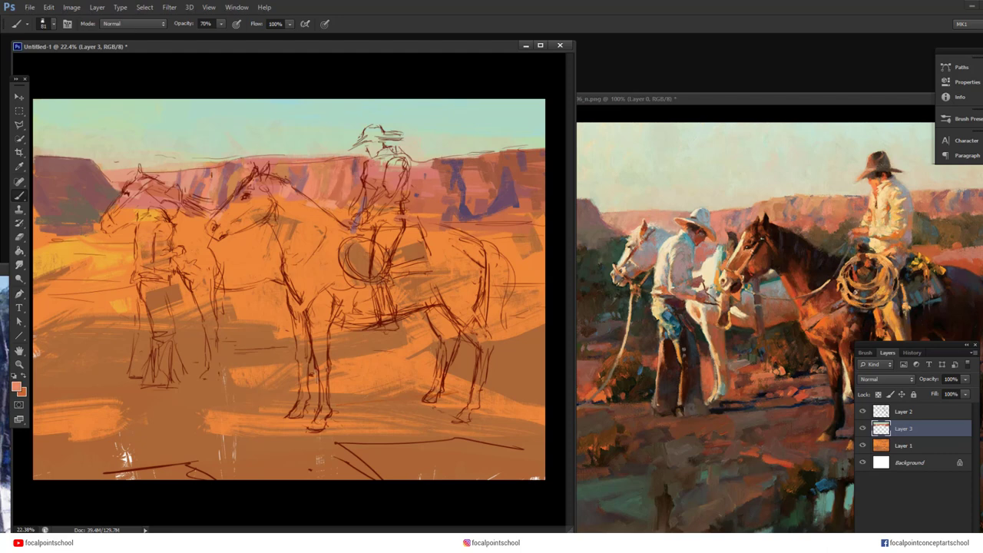
{"action": "left_click", "coordinate": [204, 183], "text": "alt"}
{"action": "right_click", "coordinate": [209, 176]}
{"action": "left_click_drag", "start_coordinate": [246, 197], "coordinate": [237, 197]}
{"action": "key", "text": "Return"}
{"action": "left_click", "coordinate": [245, 173], "text": "alt"}
{"action": "right_click", "coordinate": [321, 192]}
{"action": "left_click_drag", "start_coordinate": [350, 221], "coordinate": [376, 236]}
{"action": "key", "text": "Return"}
Set the brush size to 116 px, touch up the cliffs above the white horse's mane, and paint violet shadow along the cliffs' base
{"action": "left_click", "coordinate": [97, 305], "text": "alt"}
{"action": "right_click", "coordinate": [112, 290]}
{"action": "left_click", "coordinate": [167, 320]}
{"action": "key", "text": "Return"}
{"action": "left_click", "coordinate": [173, 181], "text": "alt"}
{"action": "left_click", "coordinate": [189, 184], "text": "alt"}
{"action": "left_click_drag", "start_coordinate": [186, 179], "coordinate": [192, 202]}
{"action": "left_click", "coordinate": [179, 182], "text": "alt"}
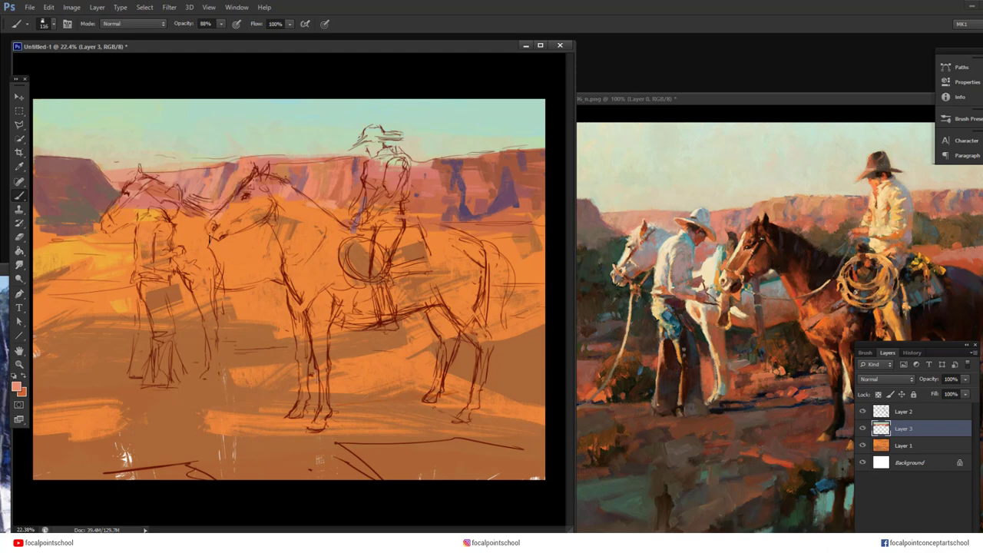
{"action": "mouse_move", "coordinate": [447, 208]}
{"action": "left_mouse_down"}
{"action": "mouse_move", "coordinate": [530, 210]}
{"action": "mouse_move", "coordinate": [527, 173]}
{"action": "mouse_move", "coordinate": [499, 224]}
{"action": "mouse_move", "coordinate": [507, 241]}
{"action": "mouse_move", "coordinate": [520, 222]}
{"action": "left_mouse_up"}
Set the foreground colour to olive green 4e5021 and block in bushes at the foot of the cliffs behind the mounted cowboy
{"action": "left_click", "coordinate": [15, 389]}
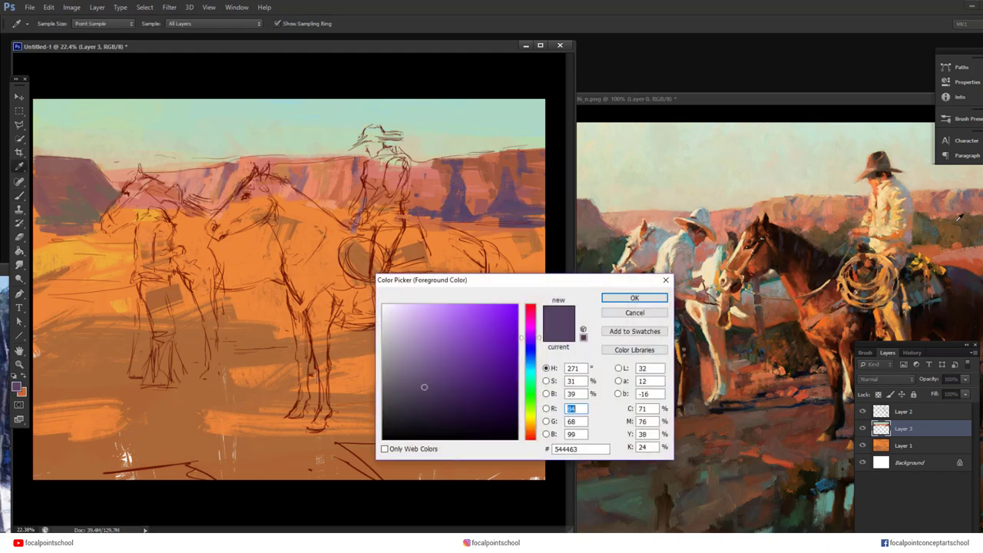
{"action": "left_click", "coordinate": [530, 426]}
{"action": "mouse_move", "coordinate": [456, 391]}
{"action": "left_mouse_down"}
{"action": "mouse_move", "coordinate": [464, 404]}
{"action": "mouse_move", "coordinate": [461, 395]}
{"action": "left_mouse_up"}
{"action": "left_click", "coordinate": [530, 412]}
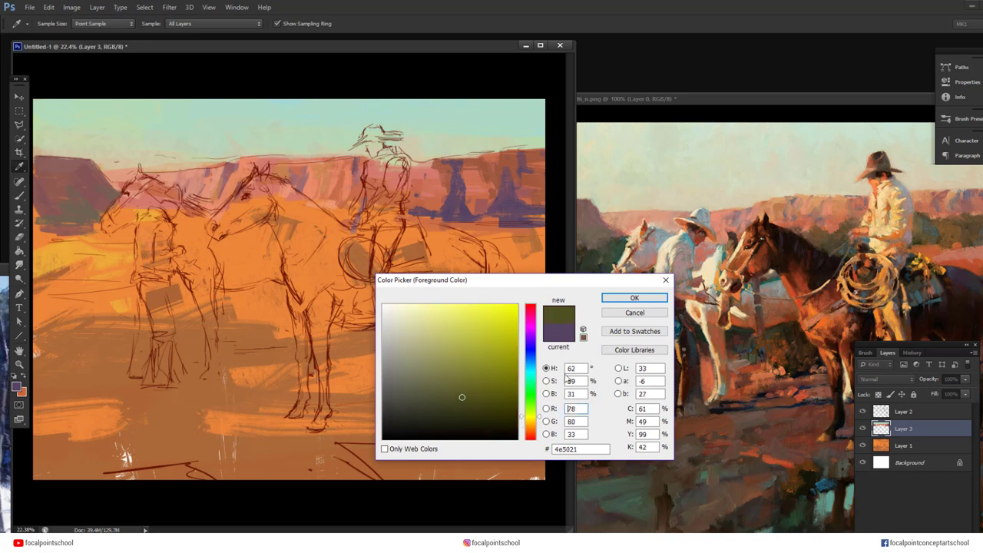
{"action": "left_click", "coordinate": [634, 297]}
{"action": "mouse_move", "coordinate": [507, 230]}
{"action": "left_mouse_down"}
{"action": "mouse_move", "coordinate": [448, 225]}
{"action": "mouse_move", "coordinate": [470, 201]}
{"action": "left_mouse_up"}
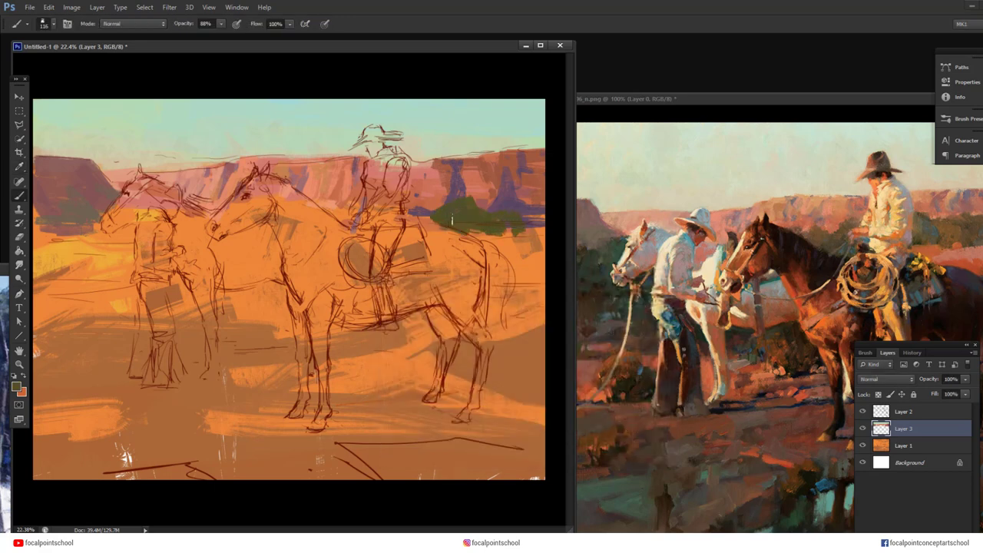
Sample the bush green and extend the bushes to the canvas's right edge
{"action": "left_click", "coordinate": [440, 191], "text": "alt"}
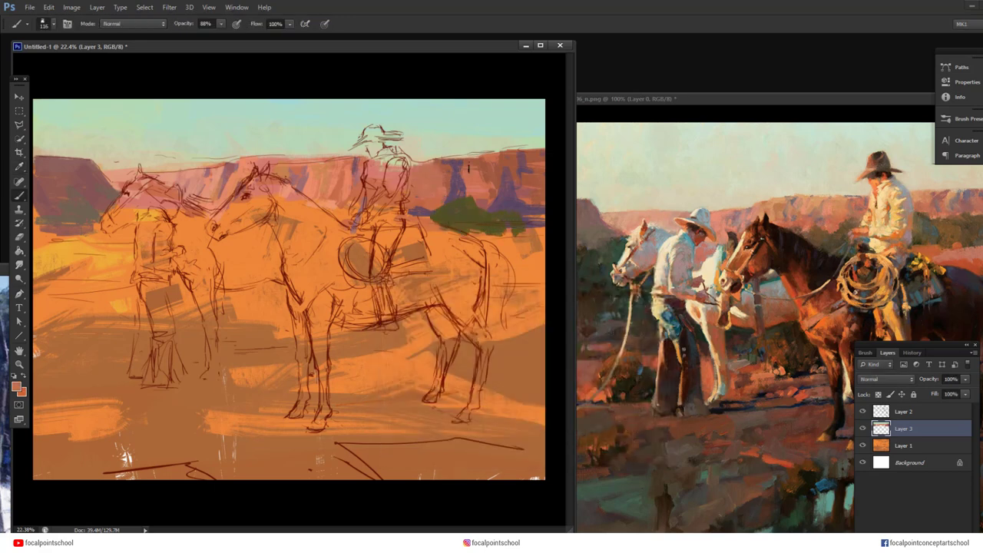
{"action": "left_click", "coordinate": [466, 212], "text": "alt"}
{"action": "mouse_move", "coordinate": [543, 220]}
{"action": "left_mouse_down"}
{"action": "mouse_move", "coordinate": [473, 239]}
{"action": "mouse_move", "coordinate": [537, 237]}
{"action": "left_mouse_up"}
Set the foreground colour to a lighter olive-brown for the highlights of the bushes
{"action": "left_click", "coordinate": [16, 386]}
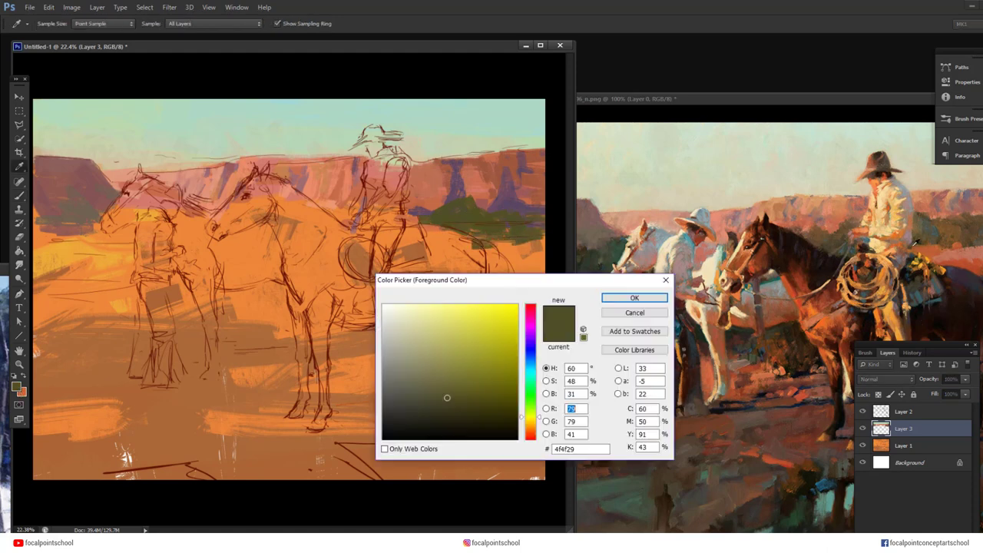
{"action": "left_click", "coordinate": [467, 371]}
{"action": "left_click", "coordinate": [530, 428]}
{"action": "left_click", "coordinate": [530, 306]}
{"action": "left_click", "coordinate": [456, 369]}
{"action": "left_click", "coordinate": [531, 417]}
{"action": "left_click", "coordinate": [439, 370]}
{"action": "left_click_drag", "start_coordinate": [439, 370], "coordinate": [447, 380]}
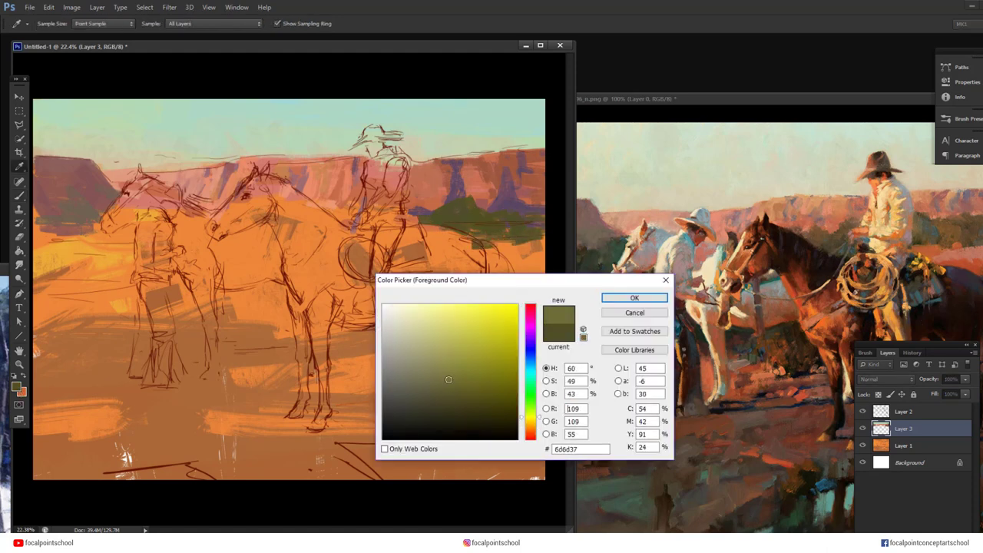
{"action": "left_click", "coordinate": [531, 428]}
{"action": "left_click", "coordinate": [466, 375]}
{"action": "left_click", "coordinate": [531, 417]}
{"action": "left_click", "coordinate": [450, 397]}
{"action": "left_click", "coordinate": [461, 369]}
{"action": "left_click", "coordinate": [531, 424]}
{"action": "left_click", "coordinate": [635, 298]}
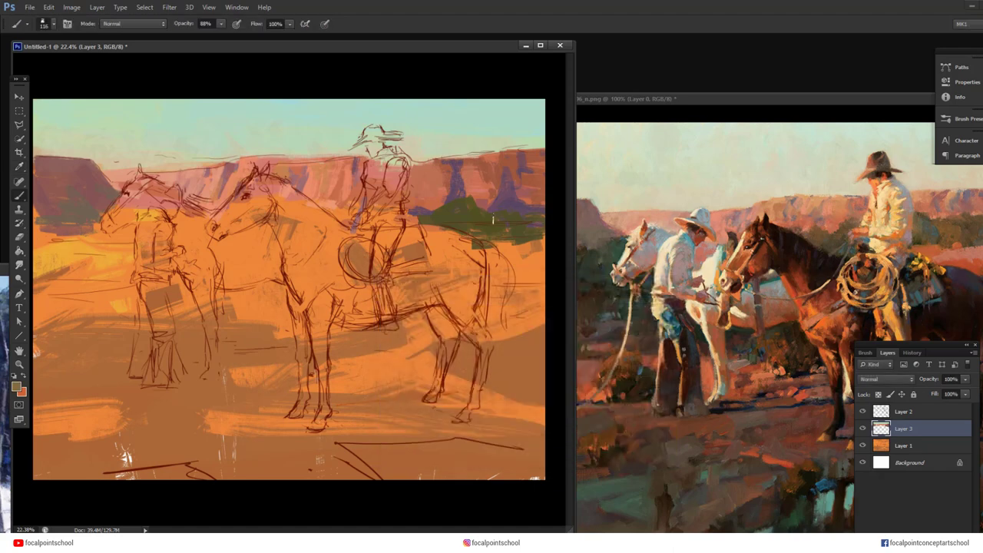
Set the foreground colour to burnt orange and block in the ground behind the brown horse's rump
{"action": "left_click", "coordinate": [16, 386]}
{"action": "left_click", "coordinate": [531, 430]}
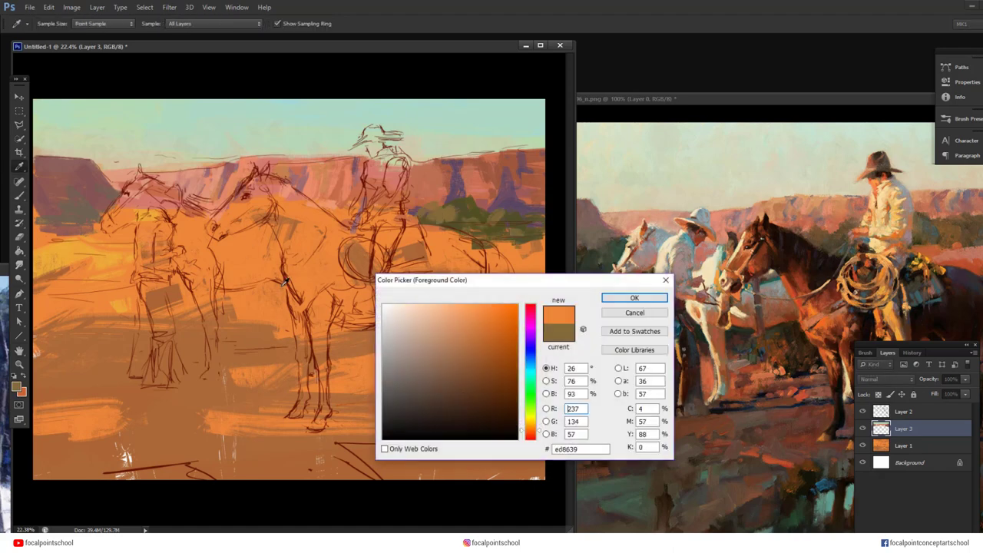
{"action": "left_click_drag", "start_coordinate": [496, 340], "coordinate": [505, 341]}
{"action": "left_click", "coordinate": [634, 298]}
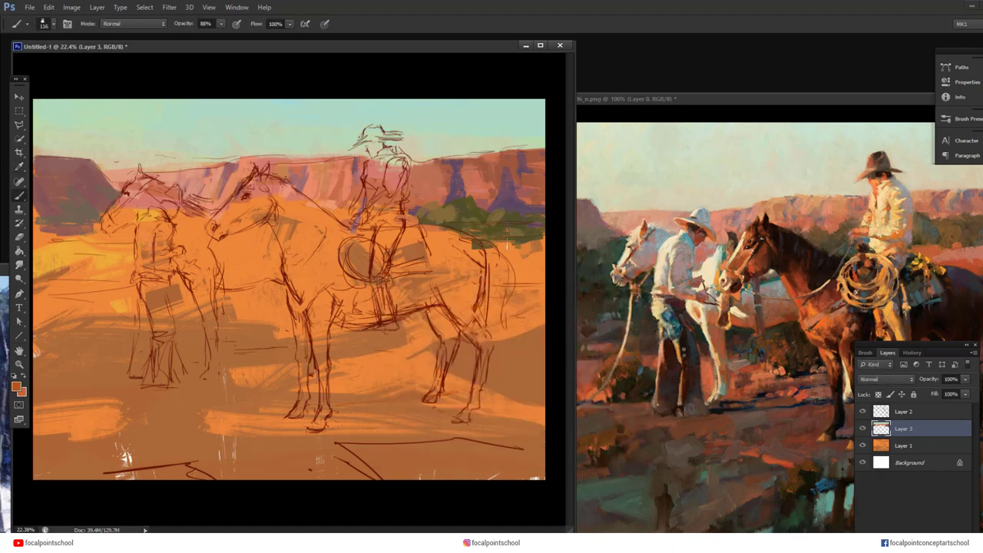
{"action": "mouse_move", "coordinate": [473, 244]}
{"action": "left_mouse_down"}
{"action": "mouse_move", "coordinate": [540, 255]}
{"action": "mouse_move", "coordinate": [473, 277]}
{"action": "left_mouse_up"}
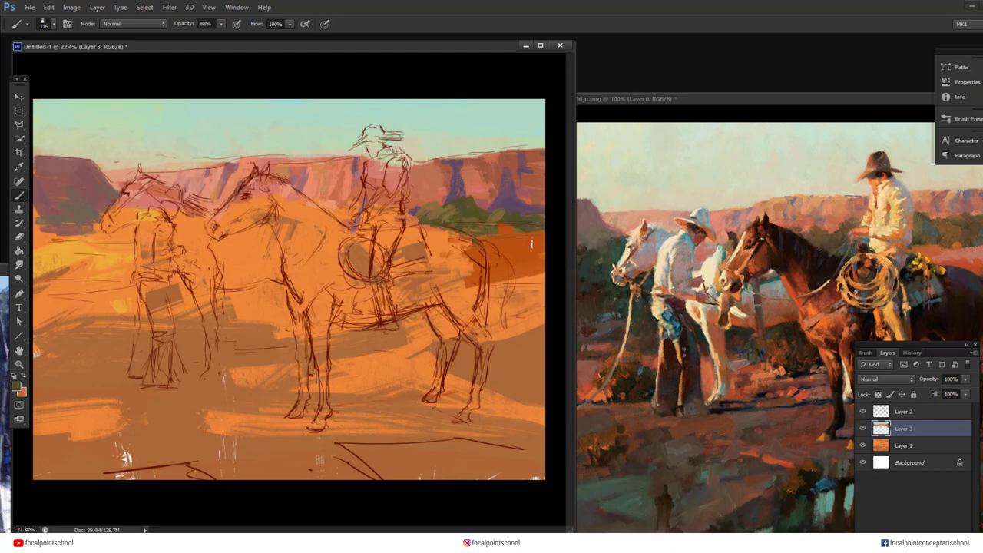
Sample the area above the bushes and set the foreground colour to a light peach
{"action": "left_click", "coordinate": [525, 214], "text": "alt"}
{"action": "left_click", "coordinate": [16, 386]}
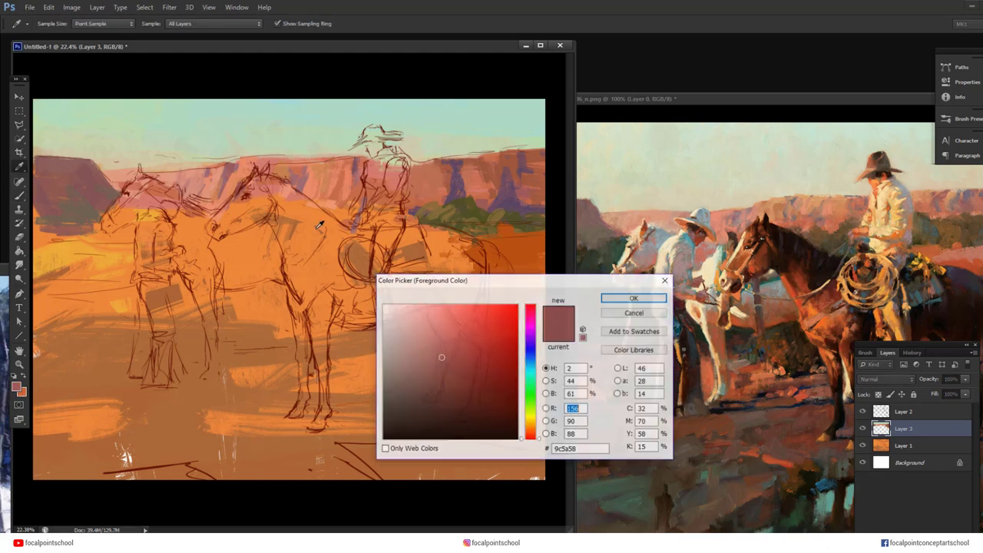
{"action": "left_click", "coordinate": [531, 433]}
{"action": "left_click", "coordinate": [450, 324]}
{"action": "left_click", "coordinate": [634, 298]}
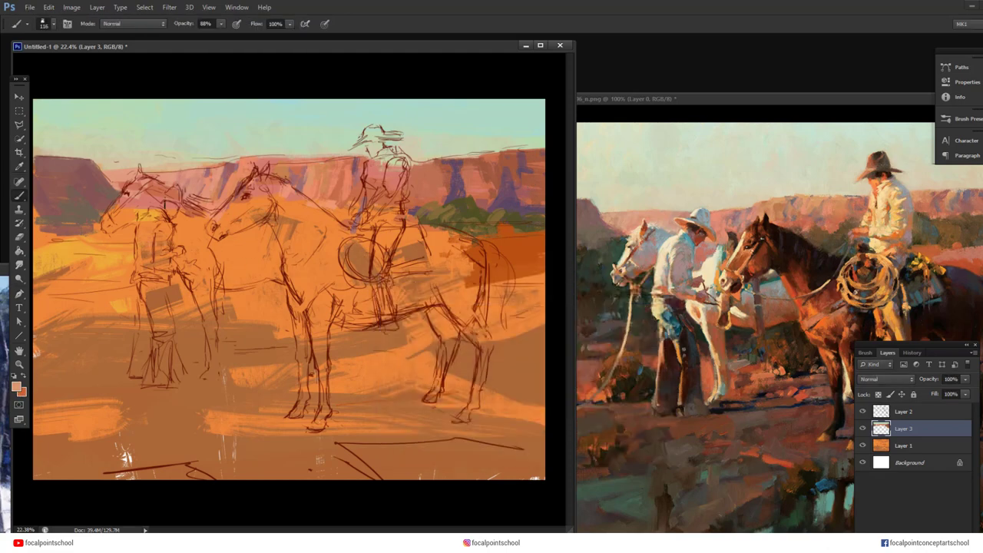
Paint sampled mauve along the foot of the near cliff and set the foreground colour to brown 774a2f
{"action": "left_click", "coordinate": [97, 218], "text": "alt"}
{"action": "left_click_drag", "start_coordinate": [60, 233], "coordinate": [90, 233]}
{"action": "left_click", "coordinate": [17, 387]}
{"action": "left_click", "coordinate": [531, 428]}
{"action": "left_click", "coordinate": [464, 379]}
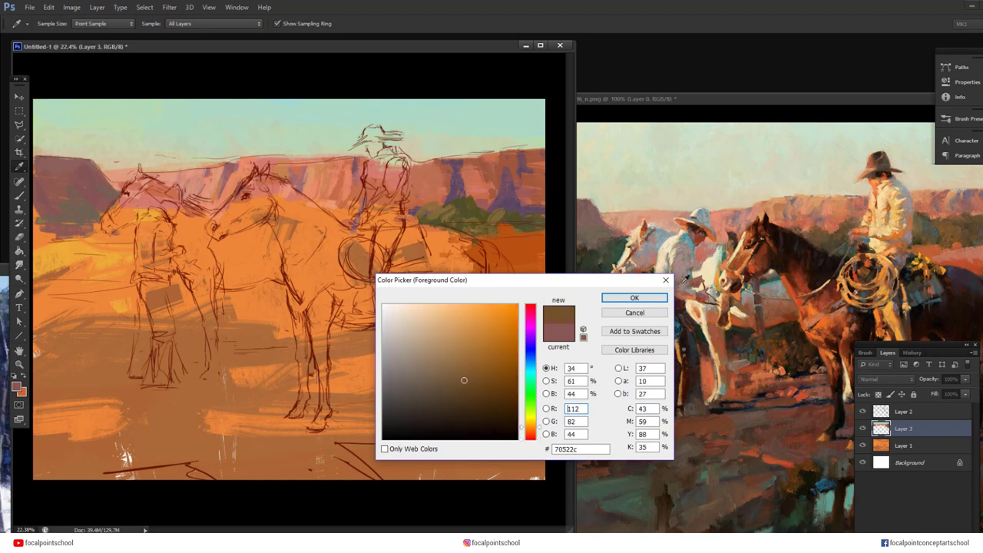
{"action": "left_click", "coordinate": [464, 389]}
{"action": "left_click", "coordinate": [531, 421]}
{"action": "left_click", "coordinate": [531, 434]}
{"action": "left_click", "coordinate": [531, 431]}
{"action": "left_click", "coordinate": [465, 377]}
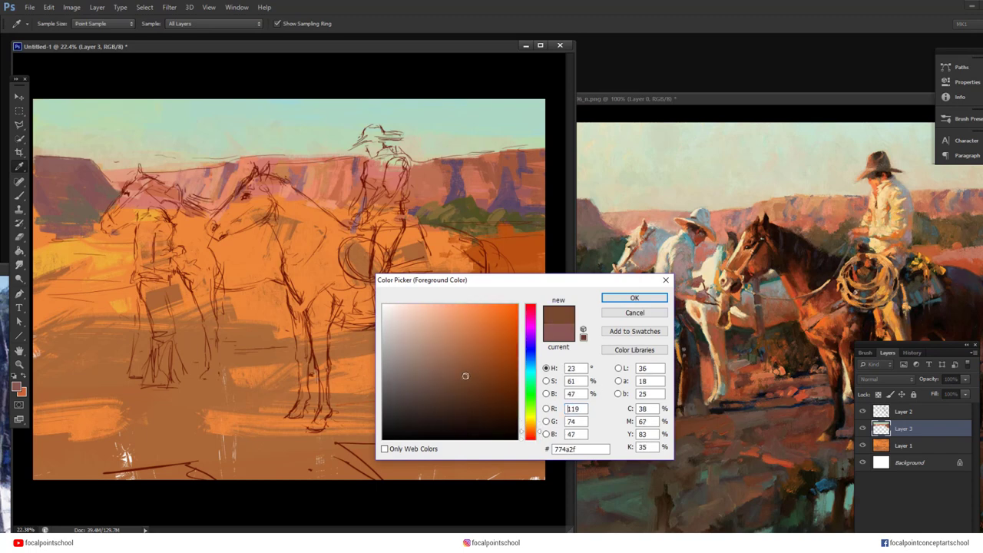
{"action": "left_click", "coordinate": [634, 298]}
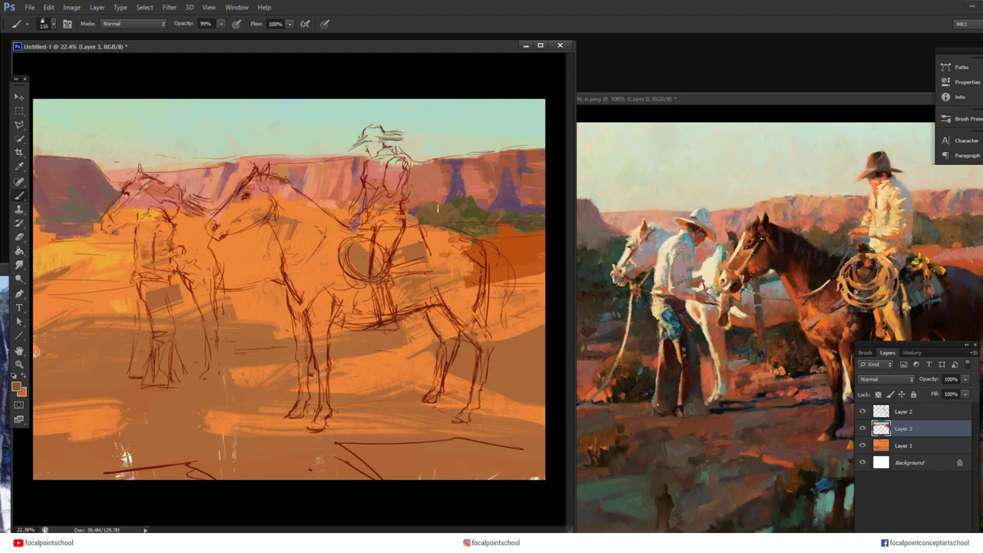
{"action": "left_click_drag", "start_coordinate": [500, 219], "coordinate": [495, 233], "text": "ctrl"}
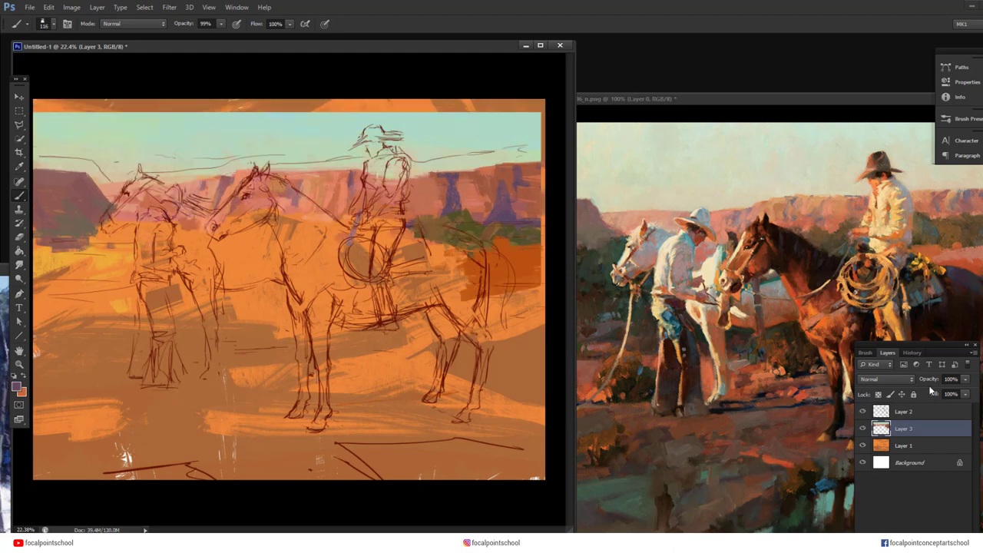
{"action": "left_click", "coordinate": [911, 352]}
{"action": "key", "text": "ctrl+z"}
{"action": "key", "text": "ctrl+z"}
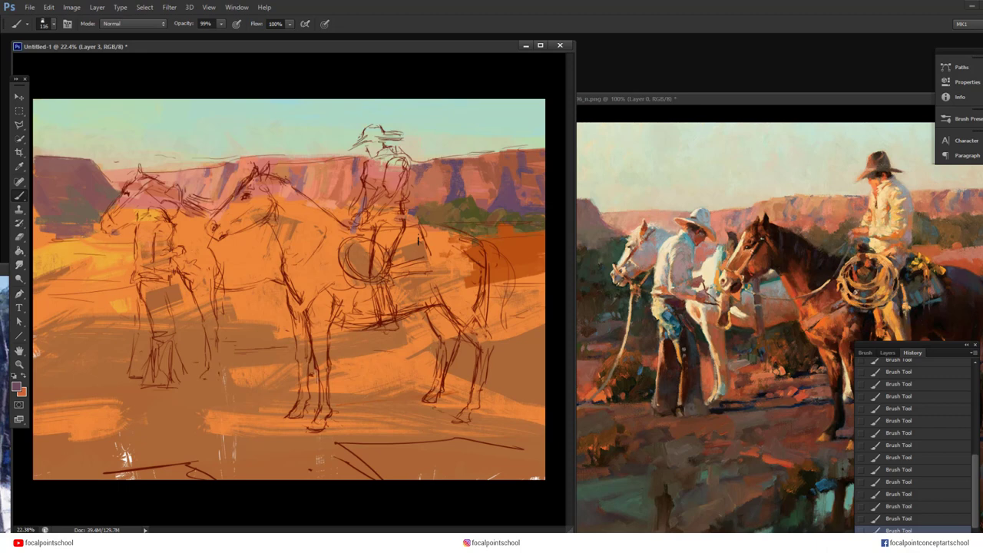
Sample mauve from the cliffs, reduce the brush size to 94 px, and touch up the cliff base in front of the mounted cowboy
{"action": "left_click", "coordinate": [447, 187], "text": "alt"}
{"action": "right_click", "coordinate": [329, 168]}
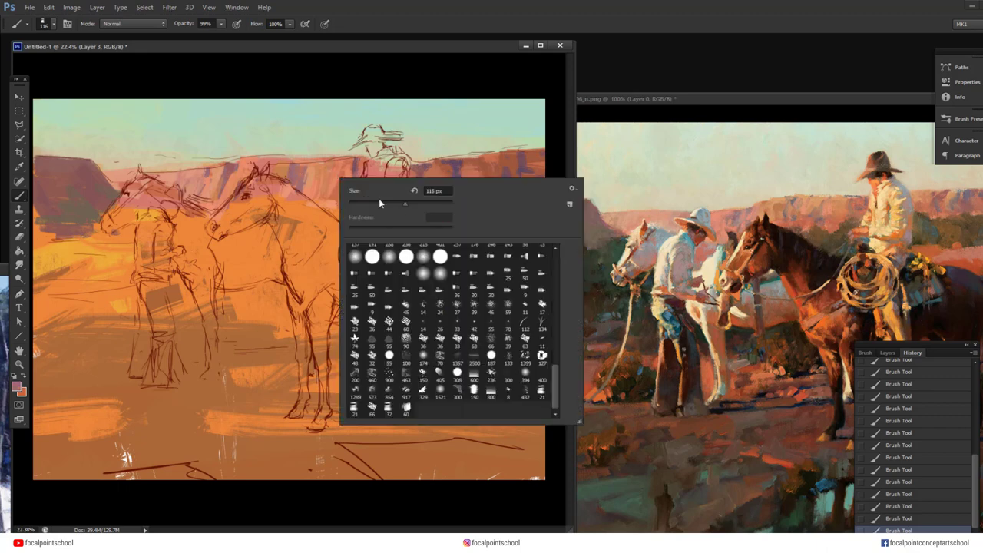
{"action": "left_click_drag", "start_coordinate": [382, 202], "coordinate": [379, 202]}
{"action": "left_click", "coordinate": [312, 227]}
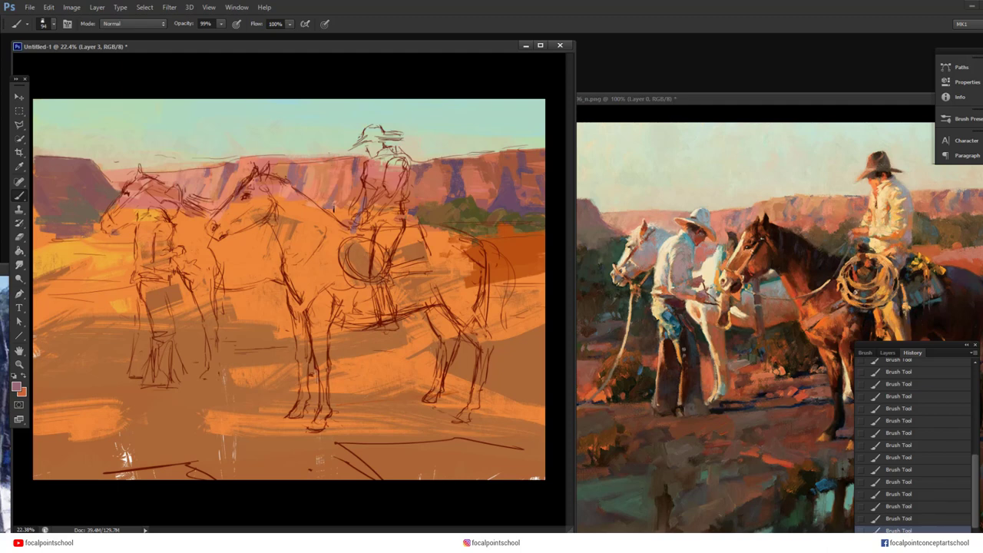
Set the foreground colour to a dark olive green and dab dark shrubs on the burnt-orange ground behind the brown horse
{"action": "left_click", "coordinate": [459, 207], "text": "alt"}
{"action": "left_click", "coordinate": [16, 386]}
{"action": "left_click", "coordinate": [600, 237]}
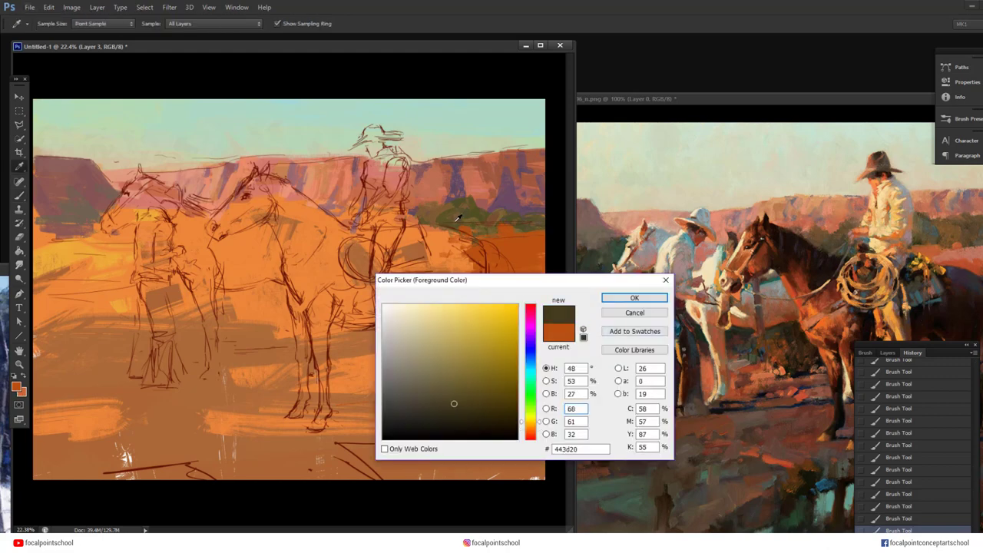
{"action": "left_click", "coordinate": [530, 419]}
{"action": "left_click", "coordinate": [460, 409]}
{"action": "key", "text": "Return"}
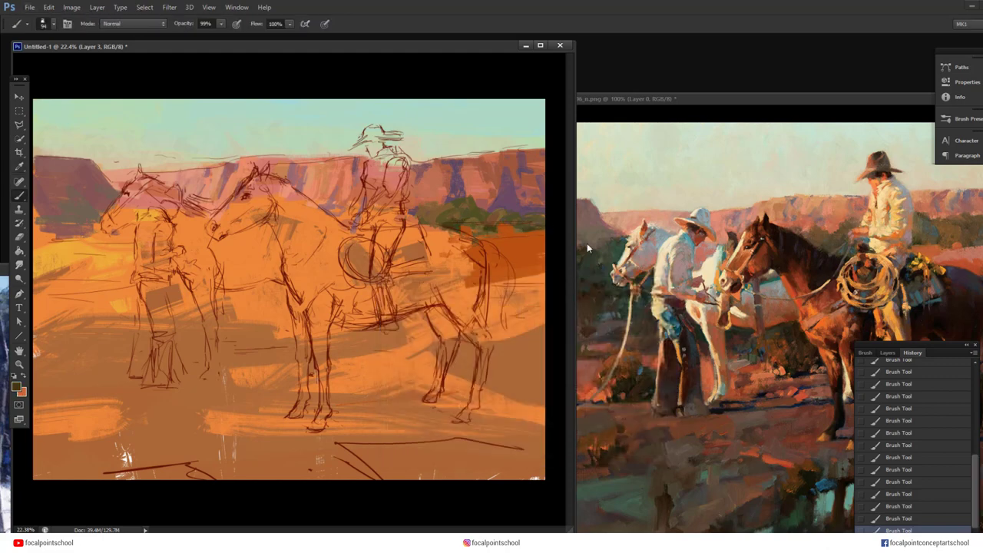
{"action": "left_click_drag", "start_coordinate": [521, 261], "coordinate": [545, 265]}
Set the foreground colour to brick red, enlarge the brush to 349 px, and block in the ground around the brown horse's tail
{"action": "key", "text": "i"}
{"action": "left_click", "coordinate": [17, 386]}
{"action": "left_click", "coordinate": [530, 435]}
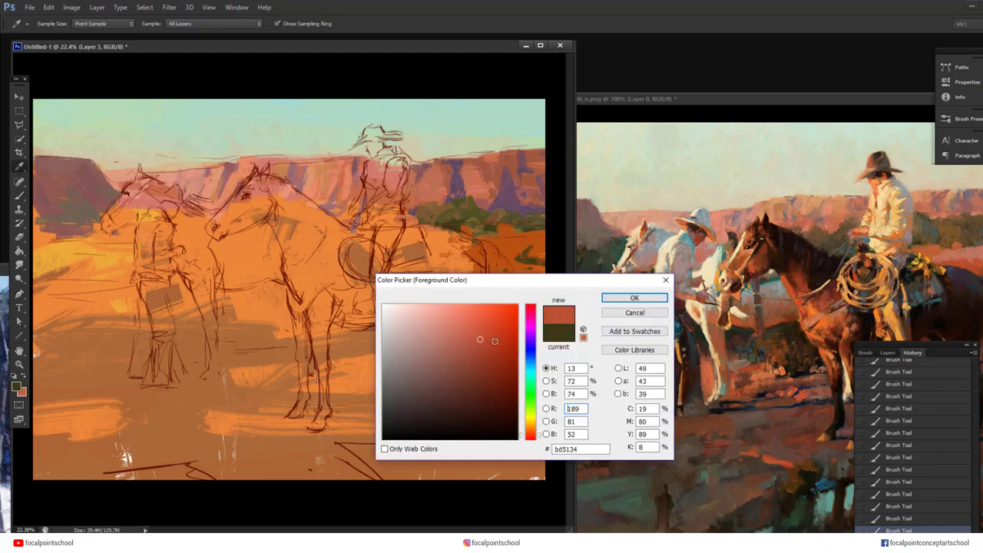
{"action": "left_click", "coordinate": [484, 350]}
{"action": "left_click", "coordinate": [632, 299]}
{"action": "right_click", "coordinate": [489, 269]}
{"action": "left_click", "coordinate": [546, 293]}
{"action": "key", "text": "Return"}
{"action": "mouse_move", "coordinate": [500, 273]}
{"action": "left_mouse_down"}
{"action": "mouse_move", "coordinate": [534, 290]}
{"action": "mouse_move", "coordinate": [492, 304]}
{"action": "mouse_move", "coordinate": [484, 337]}
{"action": "mouse_move", "coordinate": [529, 284]}
{"action": "mouse_move", "coordinate": [508, 290]}
{"action": "left_mouse_up"}
Sample olive and orange tones, reduce the brush size to 114 px, and touch up the shrubs at the canvas's right edge
{"action": "left_click", "coordinate": [515, 290], "text": "alt"}
{"action": "left_click", "coordinate": [516, 252], "text": "alt"}
{"action": "left_click", "coordinate": [544, 266], "text": "alt"}
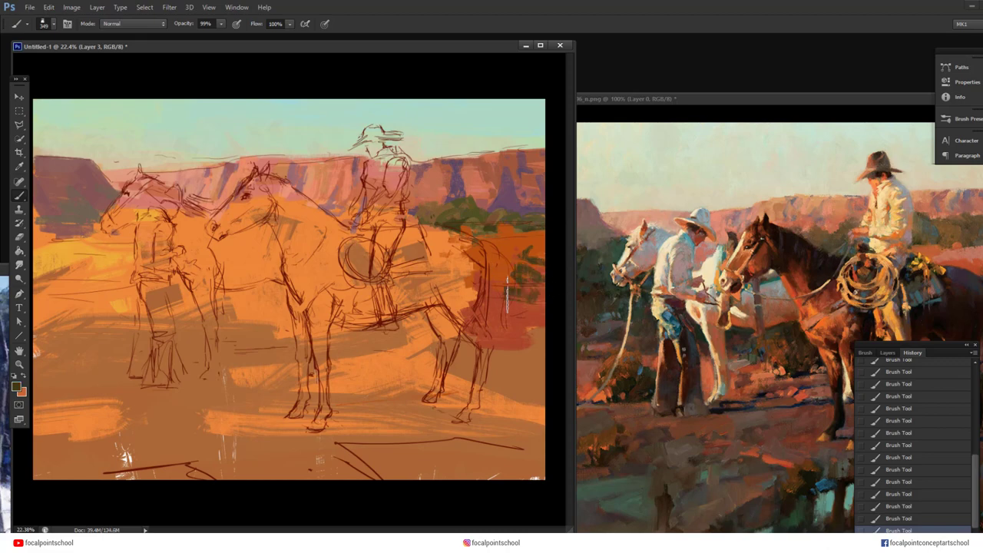
{"action": "left_click", "coordinate": [524, 296], "text": "alt"}
{"action": "right_click", "coordinate": [522, 239]}
{"action": "key", "text": "Escape"}
{"action": "left_click", "coordinate": [529, 243], "text": "alt"}
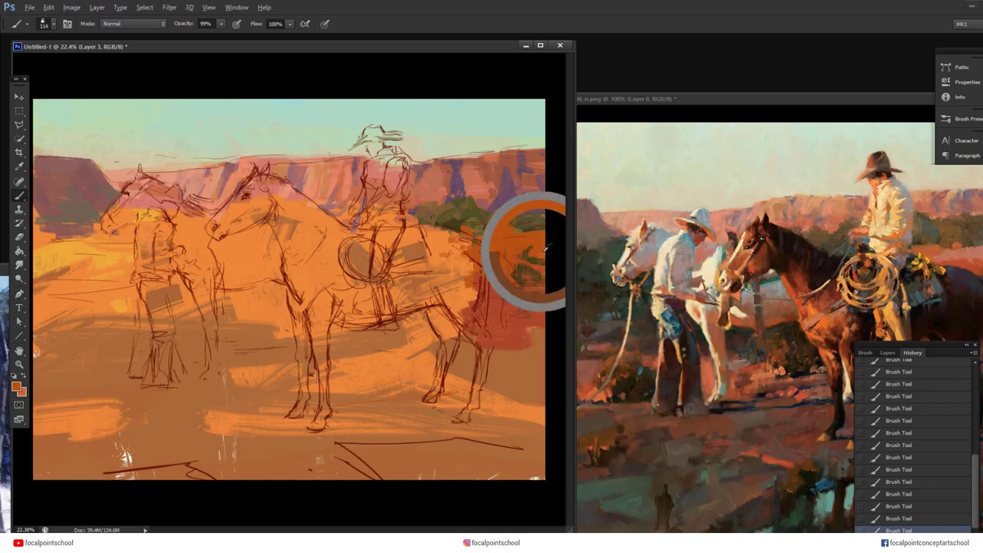
Set the foreground colour to a deeper orange based on the sunlit ground
{"action": "left_click", "coordinate": [15, 386]}
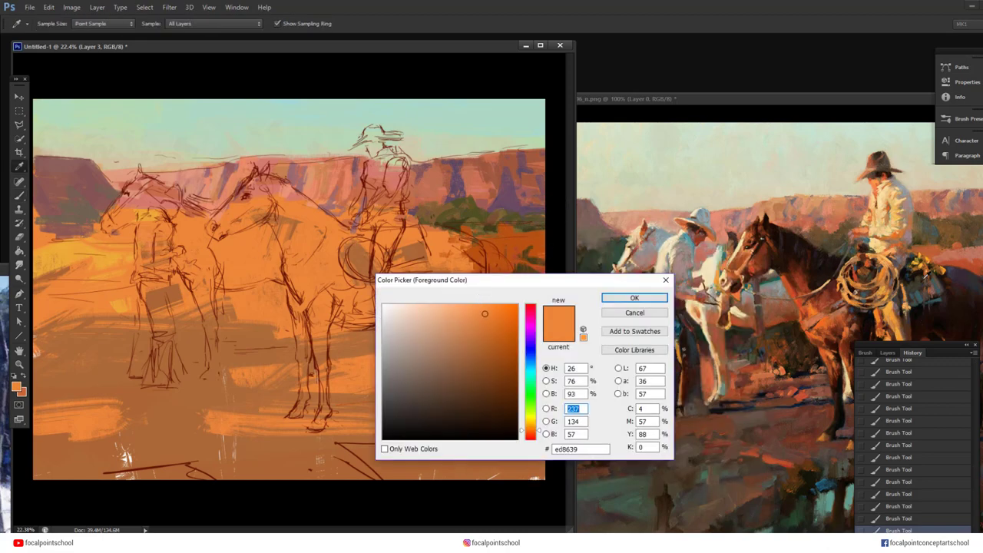
{"action": "left_click", "coordinate": [923, 278]}
{"action": "left_click", "coordinate": [519, 244]}
{"action": "left_click_drag", "start_coordinate": [505, 338], "coordinate": [492, 320]}
{"action": "key", "text": "Return"}
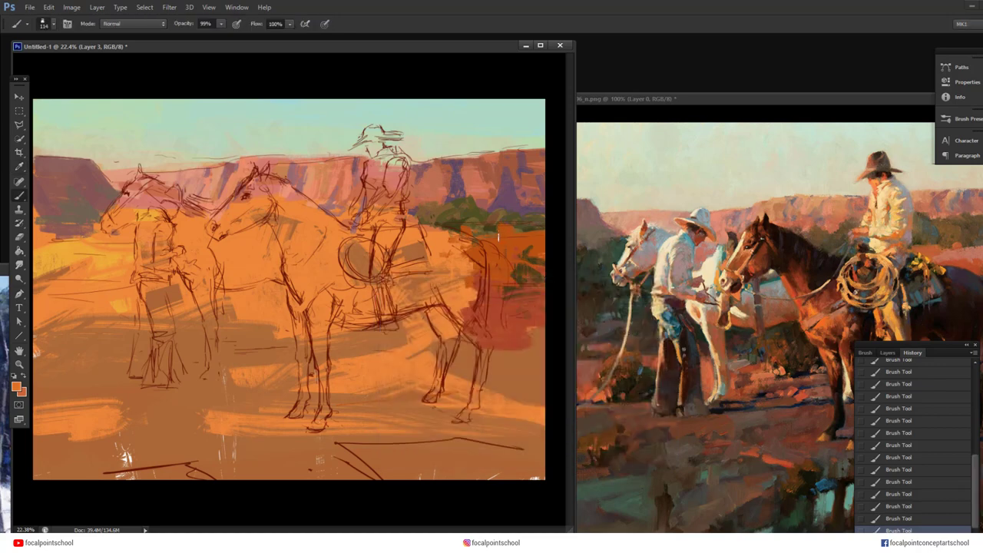
Set the foreground colour to red-orange e55f35 and brush sunlit ground behind the brown horse and below the far-left cliff
{"action": "left_click", "coordinate": [16, 387]}
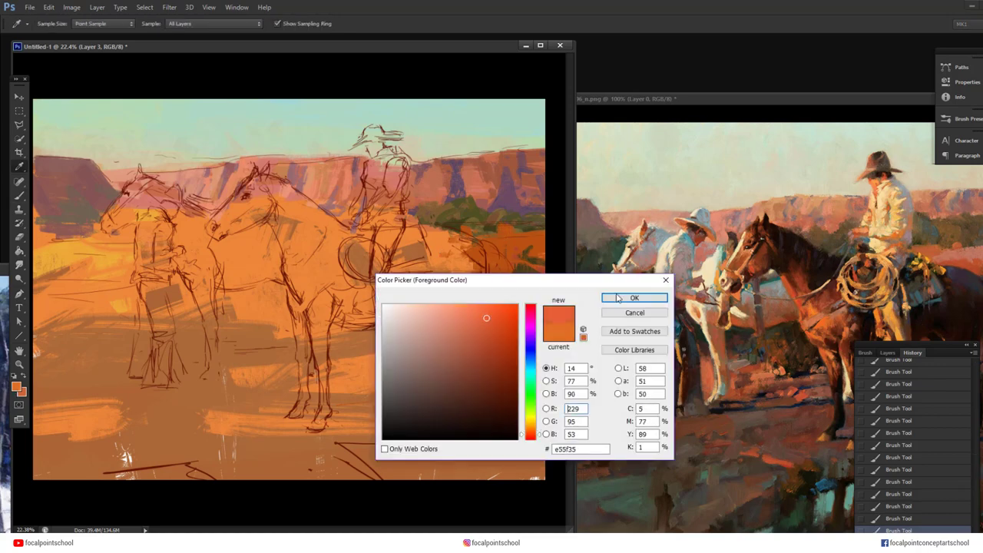
{"action": "left_click", "coordinate": [634, 298]}
{"action": "mouse_move", "coordinate": [491, 227]}
{"action": "left_mouse_down"}
{"action": "mouse_move", "coordinate": [512, 244]}
{"action": "mouse_move", "coordinate": [544, 240]}
{"action": "left_mouse_up"}
{"action": "left_click_drag", "start_coordinate": [471, 255], "coordinate": [518, 250]}
{"action": "left_click_drag", "start_coordinate": [544, 257], "coordinate": [511, 267]}
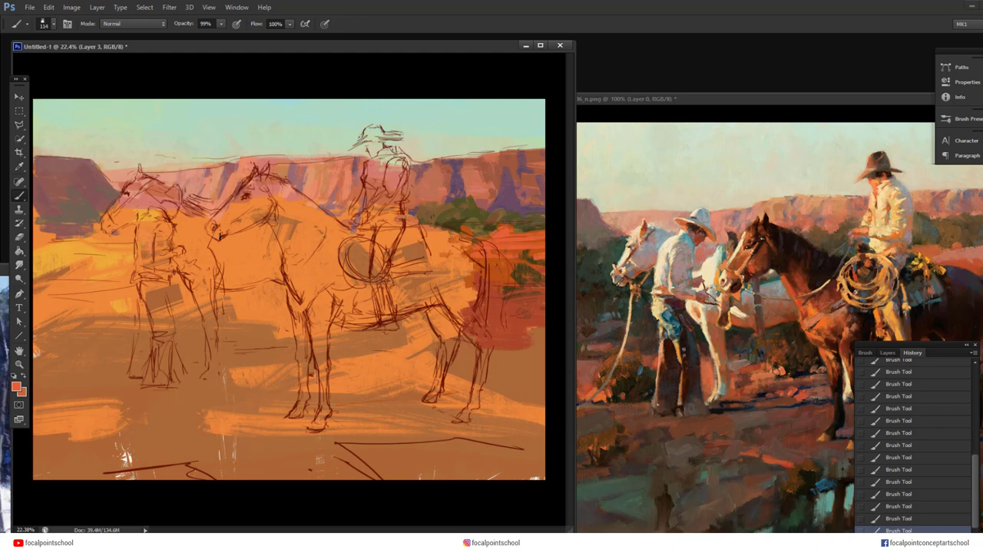
{"action": "left_click_drag", "start_coordinate": [137, 243], "coordinate": [83, 247]}
{"action": "left_click_drag", "start_coordinate": [135, 226], "coordinate": [115, 235]}
{"action": "left_click_drag", "start_coordinate": [115, 239], "coordinate": [67, 244]}
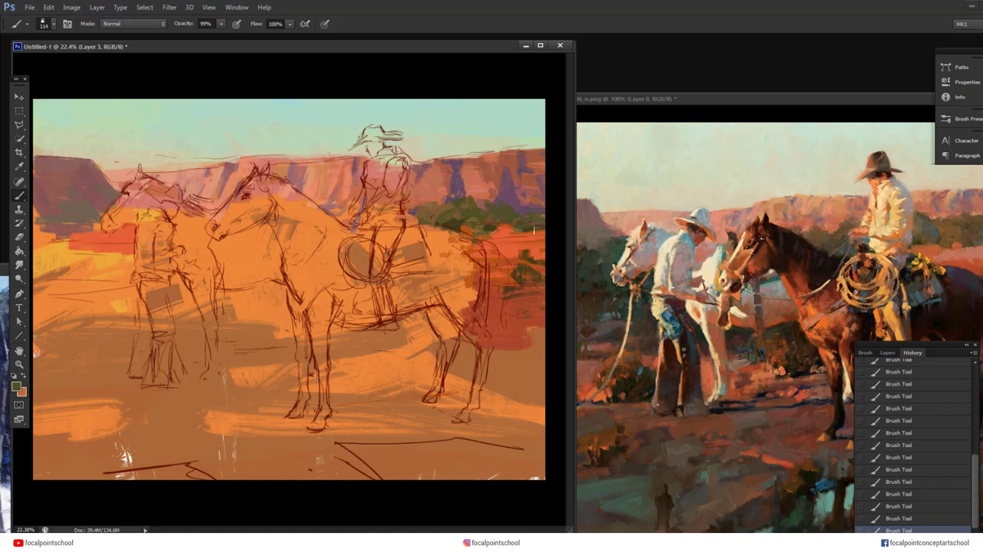
Set the foreground colour to a dark green for the distant shrubs, and sample the cliff tone to rework the canyon wall
{"action": "left_click", "coordinate": [16, 386]}
{"action": "left_click", "coordinate": [530, 369]}
{"action": "left_click", "coordinate": [634, 299]}
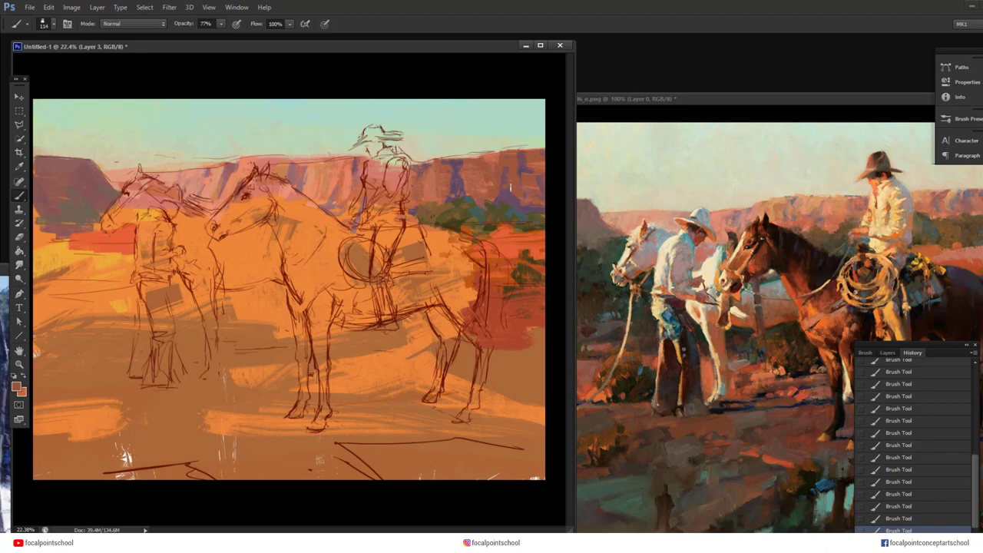
{"action": "left_click", "coordinate": [457, 165], "text": "alt"}
Set the foreground colour to a very dark brown and block in broad shadow strokes across the foreground ground
{"action": "left_click", "coordinate": [17, 387]}
{"action": "left_click", "coordinate": [441, 402]}
{"action": "left_click", "coordinate": [618, 299]}
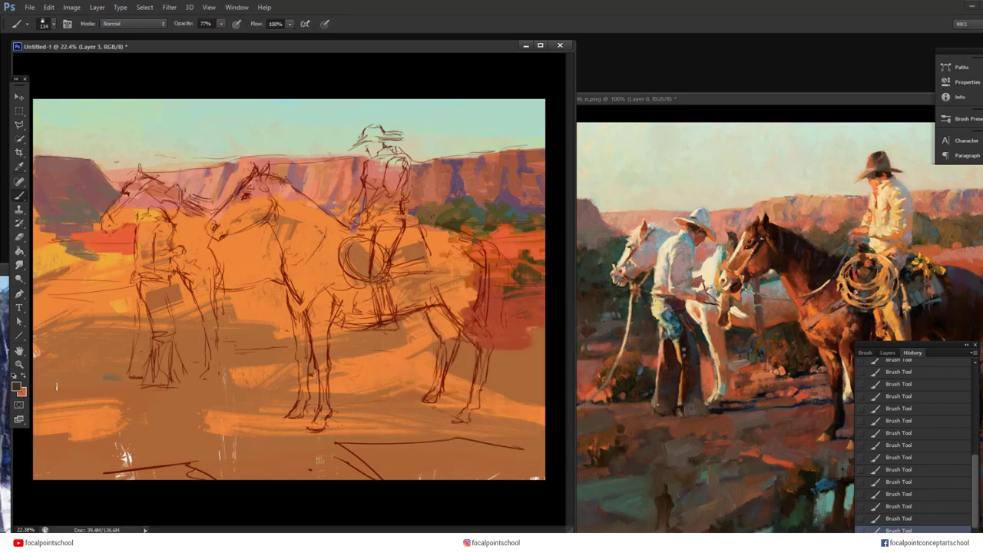
{"action": "left_click_drag", "start_coordinate": [376, 307], "coordinate": [317, 308]}
{"action": "right_click", "coordinate": [316, 305]}
{"action": "mouse_move", "coordinate": [283, 386]}
{"action": "left_mouse_down"}
{"action": "mouse_move", "coordinate": [396, 383]}
{"action": "mouse_move", "coordinate": [375, 389]}
{"action": "left_mouse_up"}
{"action": "mouse_move", "coordinate": [265, 389]}
{"action": "left_mouse_down"}
{"action": "mouse_move", "coordinate": [159, 391]}
{"action": "mouse_move", "coordinate": [144, 370]}
{"action": "left_mouse_up"}
{"action": "mouse_move", "coordinate": [395, 362]}
{"action": "left_mouse_down"}
{"action": "mouse_move", "coordinate": [436, 361]}
{"action": "mouse_move", "coordinate": [436, 342]}
{"action": "left_mouse_up"}
Set the foreground colour to dark brown 5e2d12 and darken the ground beneath the brown horse
{"action": "left_click", "coordinate": [16, 386]}
{"action": "left_click", "coordinate": [492, 390]}
{"action": "left_click", "coordinate": [531, 436]}
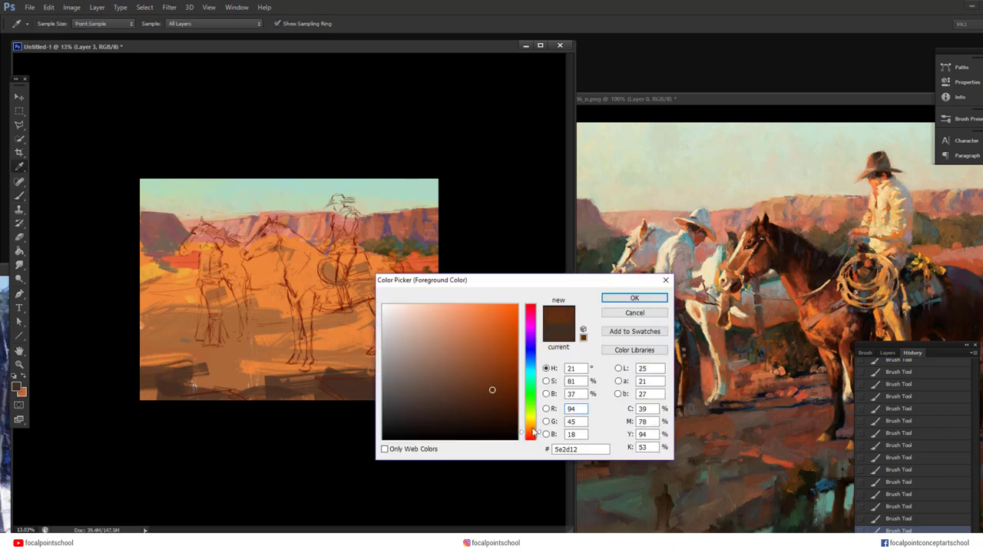
{"action": "left_click", "coordinate": [618, 299]}
{"action": "mouse_move", "coordinate": [362, 359]}
{"action": "left_mouse_down"}
{"action": "mouse_move", "coordinate": [347, 371]}
{"action": "mouse_move", "coordinate": [384, 365]}
{"action": "mouse_move", "coordinate": [322, 350]}
{"action": "mouse_move", "coordinate": [452, 373]}
{"action": "left_mouse_up"}
{"action": "mouse_move", "coordinate": [321, 378]}
{"action": "left_mouse_down"}
{"action": "mouse_move", "coordinate": [212, 369]}
{"action": "mouse_move", "coordinate": [227, 386]}
{"action": "mouse_move", "coordinate": [141, 362]}
{"action": "mouse_move", "coordinate": [295, 354]}
{"action": "left_mouse_up"}
Sample the brown ground tones and blend them across the shadowed ground beneath the standing cowboy
{"action": "left_click", "coordinate": [186, 335], "text": "alt"}
{"action": "left_click_drag", "start_coordinate": [187, 336], "coordinate": [146, 347]}
{"action": "left_click", "coordinate": [207, 359], "text": "alt"}
{"action": "left_click_drag", "start_coordinate": [227, 336], "coordinate": [143, 326]}
Set the foreground colour to dark green 35392b and block in the bushes and their bases around the white horse
{"action": "left_click", "coordinate": [17, 389]}
{"action": "left_click", "coordinate": [530, 410]}
{"action": "left_click", "coordinate": [415, 407]}
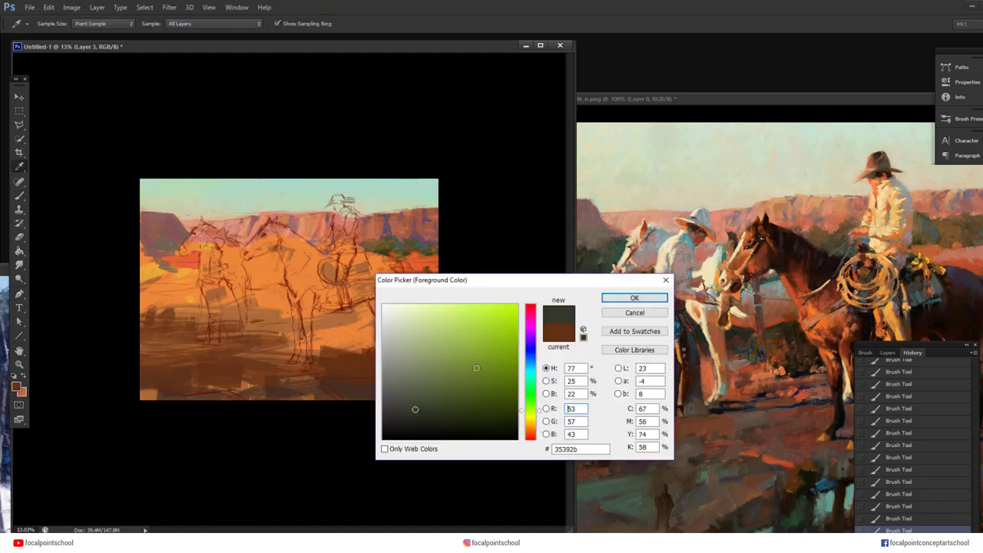
{"action": "left_click", "coordinate": [635, 298]}
{"action": "mouse_move", "coordinate": [280, 298]}
{"action": "left_mouse_down"}
{"action": "mouse_move", "coordinate": [253, 297]}
{"action": "mouse_move", "coordinate": [290, 298]}
{"action": "left_mouse_up"}
{"action": "mouse_move", "coordinate": [196, 264]}
{"action": "left_mouse_down"}
{"action": "mouse_move", "coordinate": [189, 278]}
{"action": "mouse_move", "coordinate": [150, 273]}
{"action": "mouse_move", "coordinate": [149, 260]}
{"action": "mouse_move", "coordinate": [201, 290]}
{"action": "mouse_move", "coordinate": [143, 304]}
{"action": "mouse_move", "coordinate": [211, 304]}
{"action": "left_mouse_up"}
{"action": "left_click_drag", "start_coordinate": [142, 311], "coordinate": [216, 307]}
{"action": "right_click", "coordinate": [231, 295]}
{"action": "left_click", "coordinate": [232, 295]}
{"action": "left_click_drag", "start_coordinate": [145, 311], "coordinate": [195, 316]}
{"action": "left_click_drag", "start_coordinate": [195, 324], "coordinate": [152, 325]}
Set the foreground colour to terracotta (hue 17°, saturation 67%, brightness 75%) and paint ground strips below the bushes and around the brown horse
{"action": "left_click", "coordinate": [19, 385]}
{"action": "left_click_drag", "start_coordinate": [591, 274], "coordinate": [502, 388]}
{"action": "left_click", "coordinate": [421, 306]}
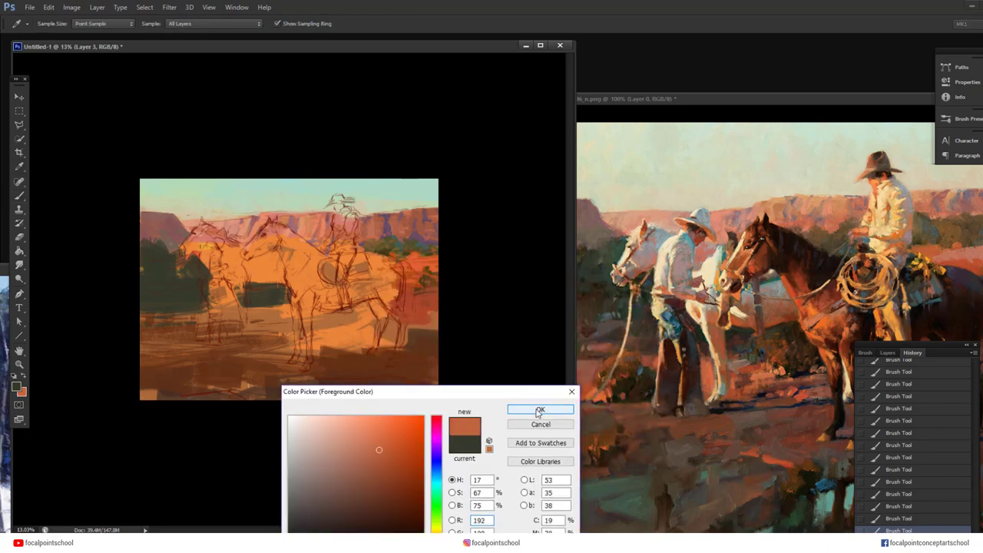
{"action": "left_click", "coordinate": [540, 411]}
{"action": "left_click_drag", "start_coordinate": [149, 319], "coordinate": [204, 313]}
{"action": "mouse_move", "coordinate": [190, 327]}
{"action": "left_mouse_down"}
{"action": "mouse_move", "coordinate": [142, 328]}
{"action": "mouse_move", "coordinate": [244, 324]}
{"action": "left_mouse_up"}
{"action": "left_click_drag", "start_coordinate": [281, 315], "coordinate": [296, 309]}
{"action": "left_click_drag", "start_coordinate": [240, 338], "coordinate": [285, 336]}
{"action": "left_click_drag", "start_coordinate": [400, 313], "coordinate": [431, 315]}
{"action": "left_click_drag", "start_coordinate": [414, 310], "coordinate": [438, 307]}
Sample the red ground behind the brown horse and set the foreground colour to a dusty salmon (hue 14°, saturation 58%, brightness 75%)
{"action": "left_click", "coordinate": [430, 276], "text": "alt"}
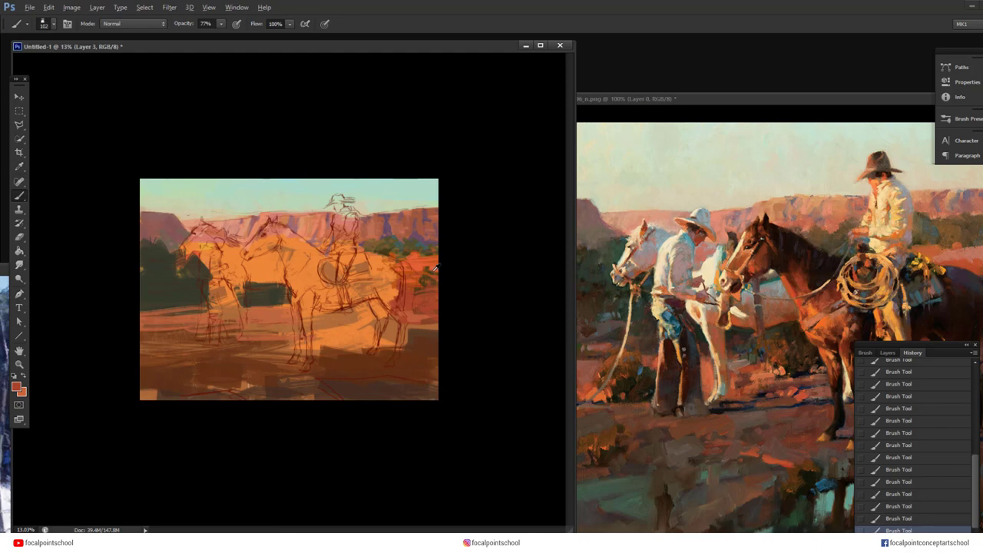
{"action": "left_click", "coordinate": [17, 387]}
{"action": "mouse_move", "coordinate": [390, 461]}
{"action": "left_mouse_down"}
{"action": "mouse_move", "coordinate": [392, 430]}
{"action": "mouse_move", "coordinate": [366, 450]}
{"action": "left_mouse_up"}
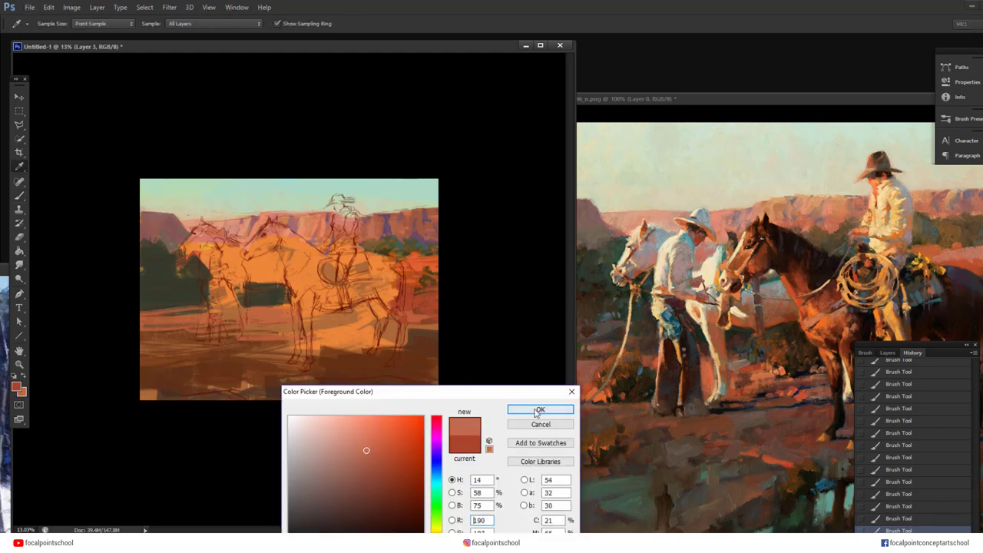
{"action": "left_click", "coordinate": [538, 411]}
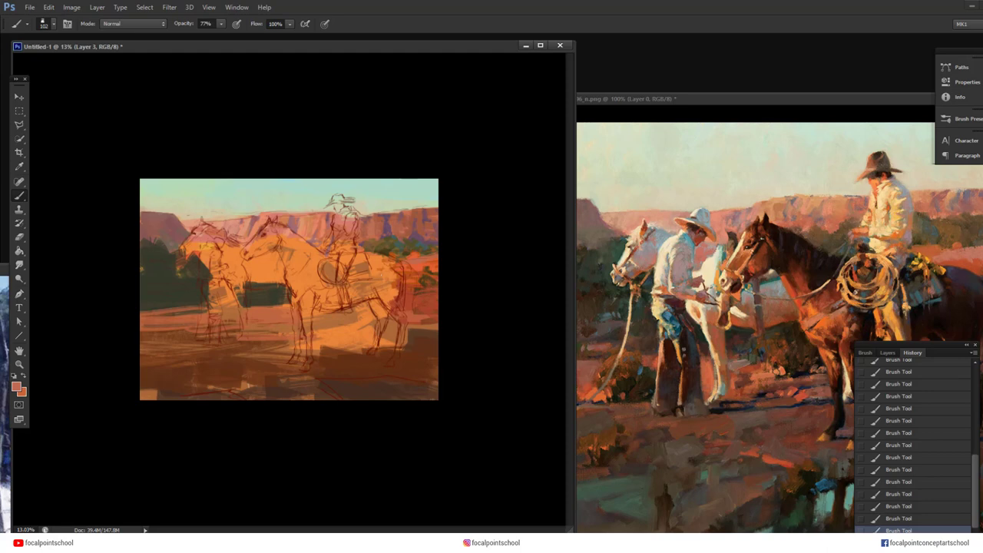
Sample the bush green, set a 143 px brush and a darker foreground colour, and paint along the base of the bushes
{"action": "left_click", "coordinate": [194, 271], "text": "alt"}
{"action": "right_click", "coordinate": [204, 301]}
{"action": "left_click", "coordinate": [277, 332]}
{"action": "left_click", "coordinate": [17, 387]}
{"action": "left_click", "coordinate": [436, 530]}
{"action": "left_click", "coordinate": [539, 409]}
{"action": "left_click_drag", "start_coordinate": [158, 303], "coordinate": [255, 306]}
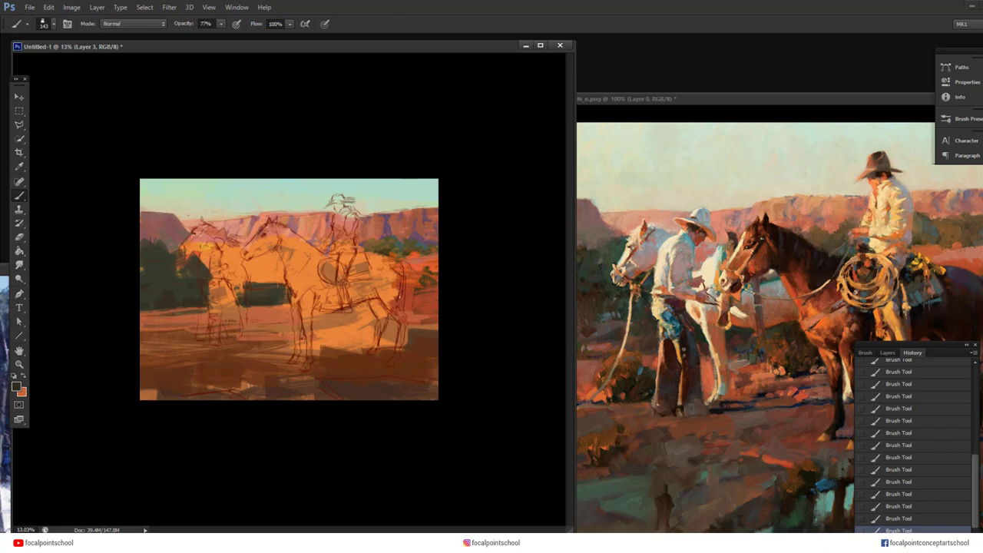
Set the foreground colour to a dark olive and sample shrub tones for the ground behind the brown horse
{"action": "left_click", "coordinate": [426, 268], "text": "alt"}
{"action": "left_click", "coordinate": [17, 387]}
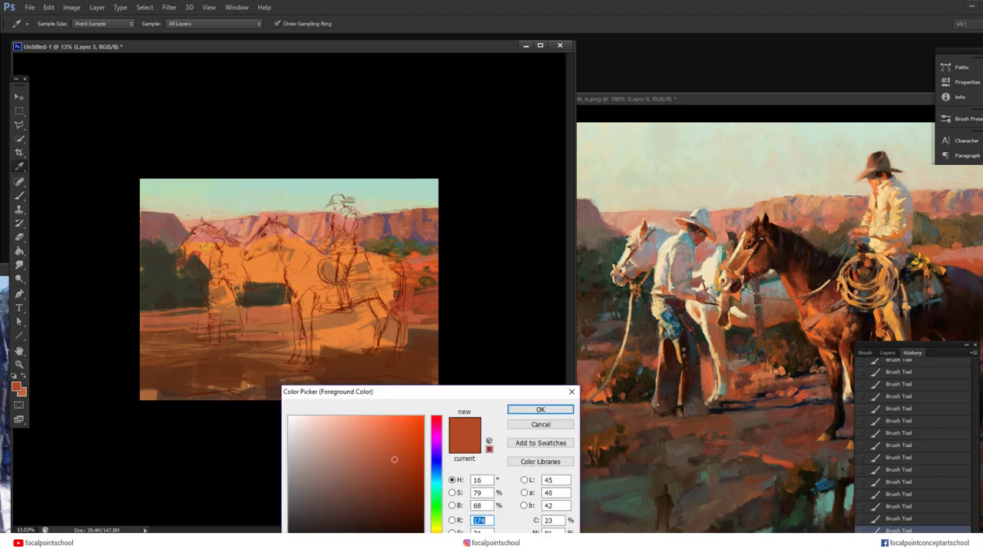
{"action": "left_click", "coordinate": [436, 540]}
{"action": "left_click", "coordinate": [333, 502]}
{"action": "left_click", "coordinate": [540, 410]}
{"action": "left_click", "coordinate": [424, 280], "text": "alt"}
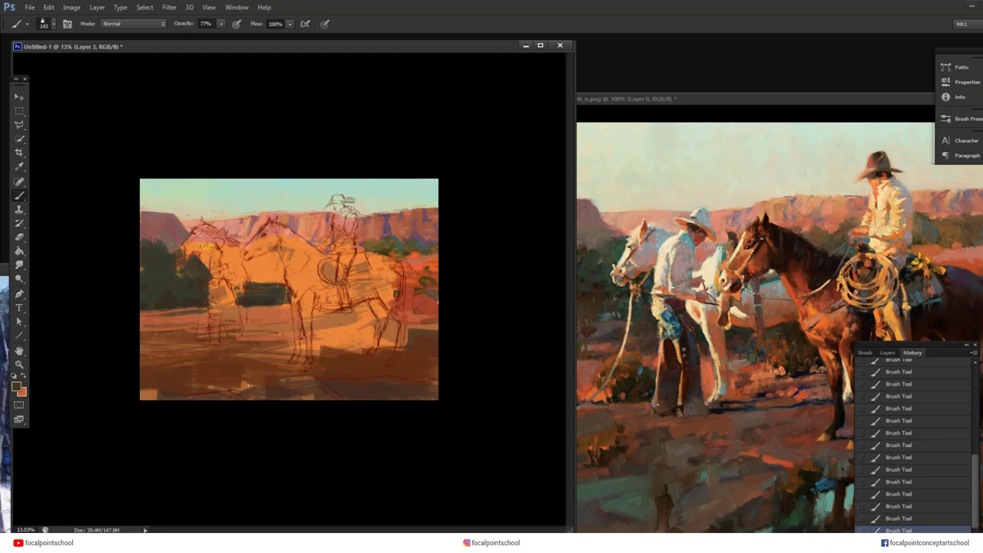
Sample the shrubs and ground behind the rider and adjust the foreground colour to a lighter, less saturated tone
{"action": "left_click", "coordinate": [406, 252], "text": "alt"}
{"action": "left_click", "coordinate": [403, 239], "text": "alt"}
{"action": "left_click", "coordinate": [377, 243], "text": "alt"}
{"action": "left_click", "coordinate": [400, 255], "text": "alt"}
{"action": "left_click", "coordinate": [16, 387]}
{"action": "left_click", "coordinate": [361, 445]}
{"action": "left_click", "coordinate": [519, 412]}
Set the foreground colour to a pale grey-lilac and block in the white horse's head, neck, body and foreleg
{"action": "left_click", "coordinate": [400, 217], "text": "alt"}
{"action": "left_click", "coordinate": [174, 219], "text": "alt"}
{"action": "left_click", "coordinate": [16, 387]}
{"action": "left_click", "coordinate": [651, 248]}
{"action": "left_click", "coordinate": [540, 410]}
{"action": "mouse_move", "coordinate": [201, 230]}
{"action": "left_mouse_down"}
{"action": "mouse_move", "coordinate": [183, 252]}
{"action": "mouse_move", "coordinate": [219, 236]}
{"action": "left_mouse_up"}
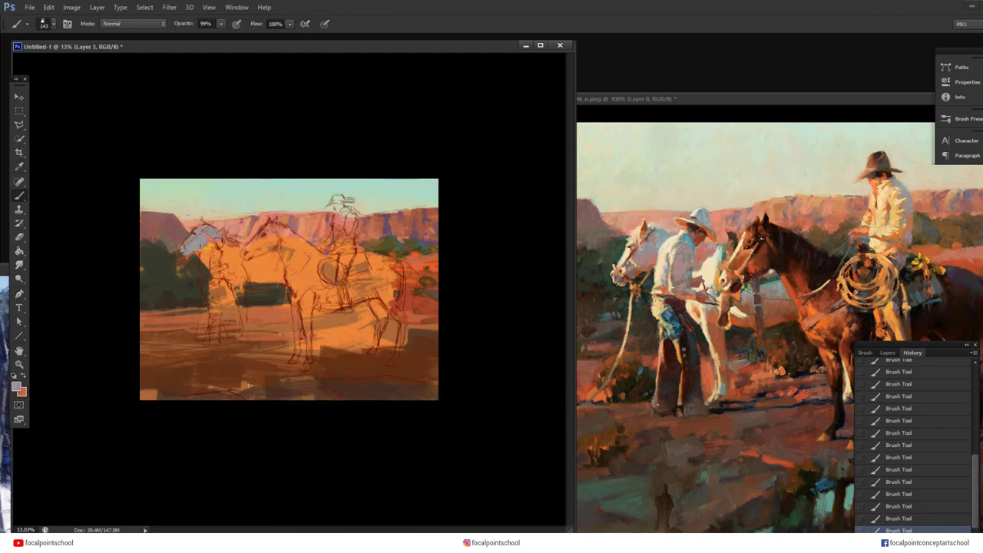
{"action": "mouse_move", "coordinate": [247, 277]}
{"action": "left_mouse_down"}
{"action": "mouse_move", "coordinate": [275, 285]}
{"action": "mouse_move", "coordinate": [243, 324]}
{"action": "mouse_move", "coordinate": [233, 278]}
{"action": "left_mouse_up"}
Set the foreground colour to salmon and brush warm reflected light onto the white horse's foreleg and belly
{"action": "left_click", "coordinate": [16, 386]}
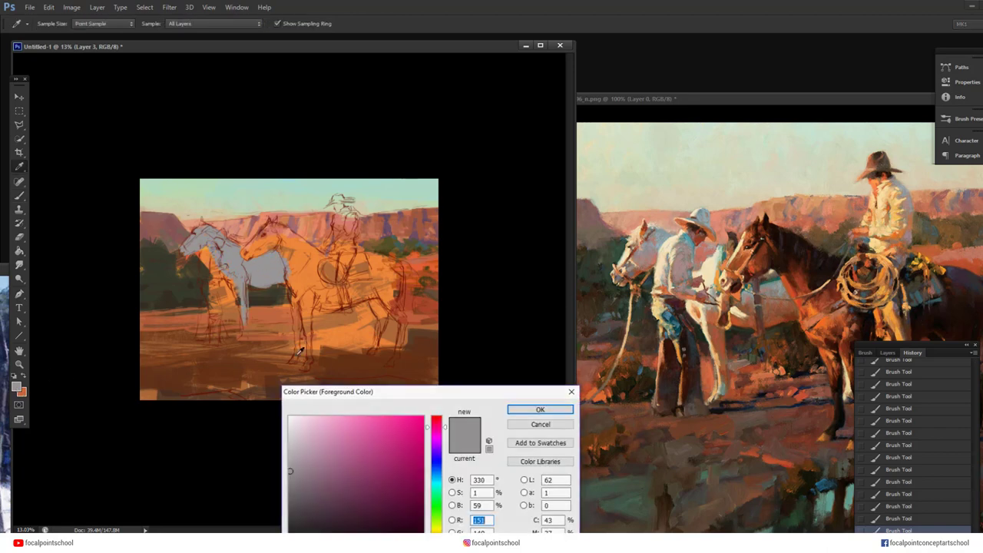
{"action": "left_click", "coordinate": [165, 223]}
{"action": "left_click", "coordinate": [540, 409]}
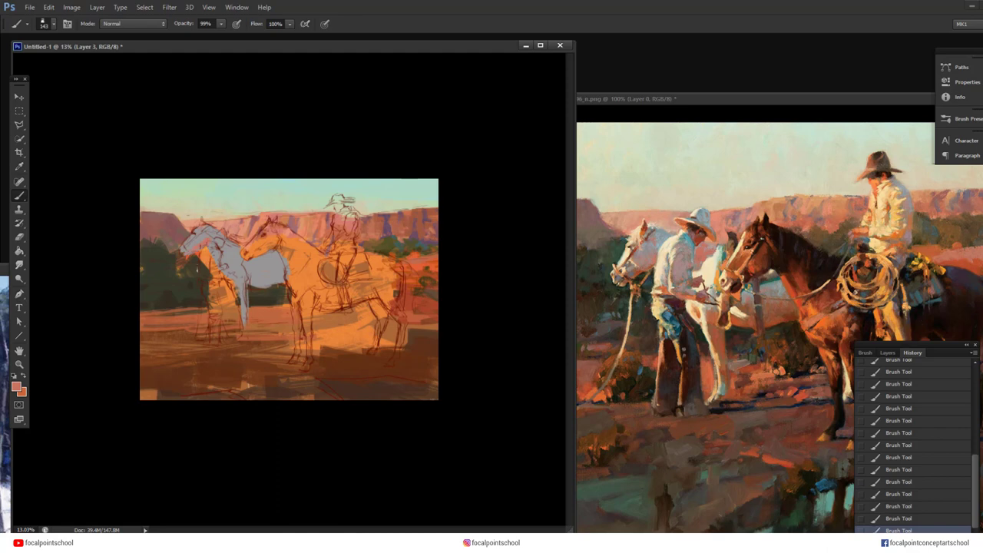
{"action": "left_click_drag", "start_coordinate": [240, 295], "coordinate": [242, 330]}
{"action": "left_click", "coordinate": [268, 291], "text": "alt"}
{"action": "left_click_drag", "start_coordinate": [255, 285], "coordinate": [275, 285]}
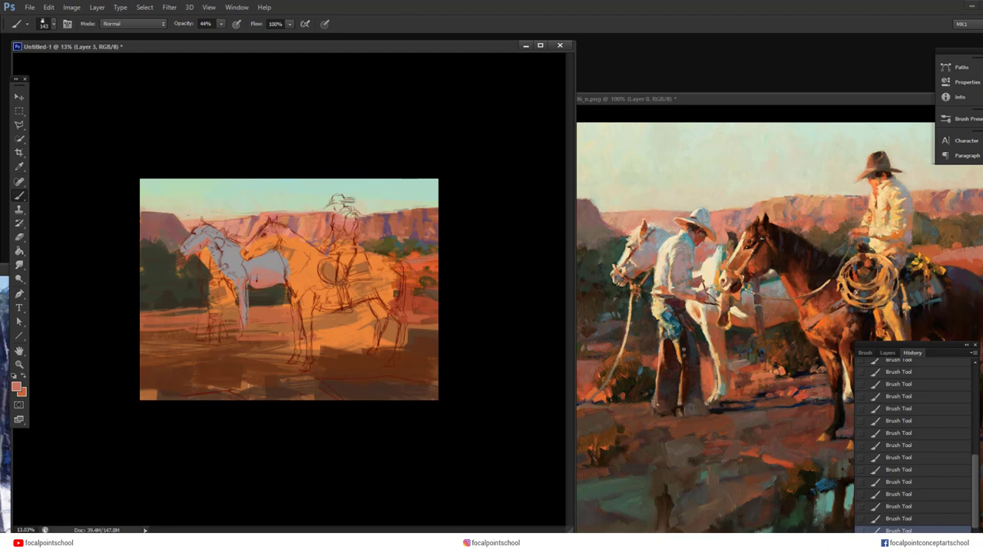
Set the foreground colour to a darker reddish tone and shade the underside of the white horse's belly at 44% opacity
{"action": "left_click", "coordinate": [16, 386]}
{"action": "left_click", "coordinate": [395, 484]}
{"action": "left_click", "coordinate": [540, 408]}
{"action": "mouse_move", "coordinate": [285, 274]}
{"action": "left_mouse_down"}
{"action": "mouse_move", "coordinate": [251, 278]}
{"action": "mouse_move", "coordinate": [264, 267]}
{"action": "left_mouse_up"}
{"action": "left_click", "coordinate": [275, 271], "text": "alt"}
{"action": "left_click", "coordinate": [252, 280], "text": "alt"}
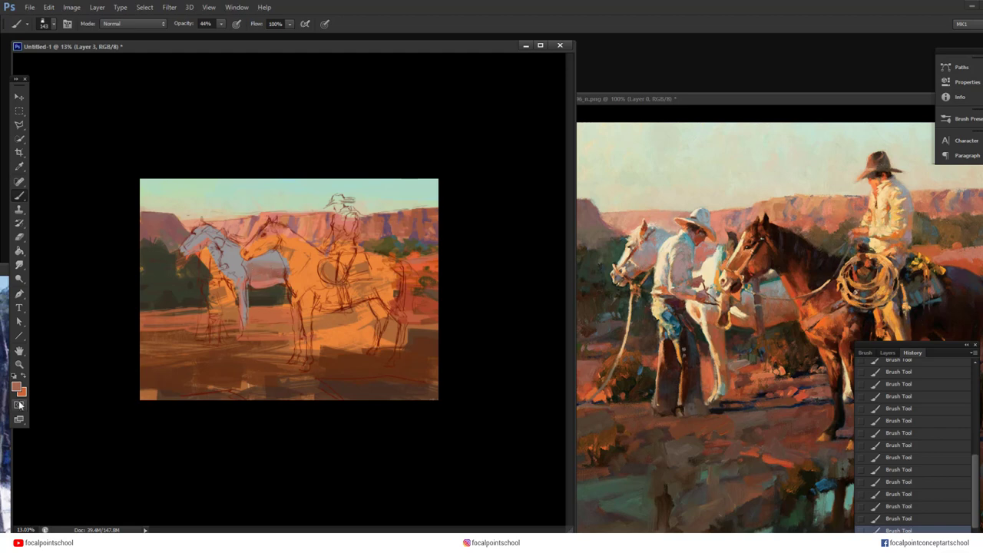
Set the foreground colour to light orange, reduce the brush to 93 px, and paint warm light on the white horse's chest and foreleg
{"action": "left_click", "coordinate": [16, 386]}
{"action": "left_click", "coordinate": [436, 532]}
{"action": "left_click", "coordinate": [390, 419]}
{"action": "left_click", "coordinate": [540, 409]}
{"action": "right_click", "coordinate": [322, 275]}
{"action": "left_click_drag", "start_coordinate": [323, 274], "coordinate": [297, 275]}
{"action": "key", "text": "Return"}
{"action": "left_click_drag", "start_coordinate": [230, 246], "coordinate": [241, 314]}
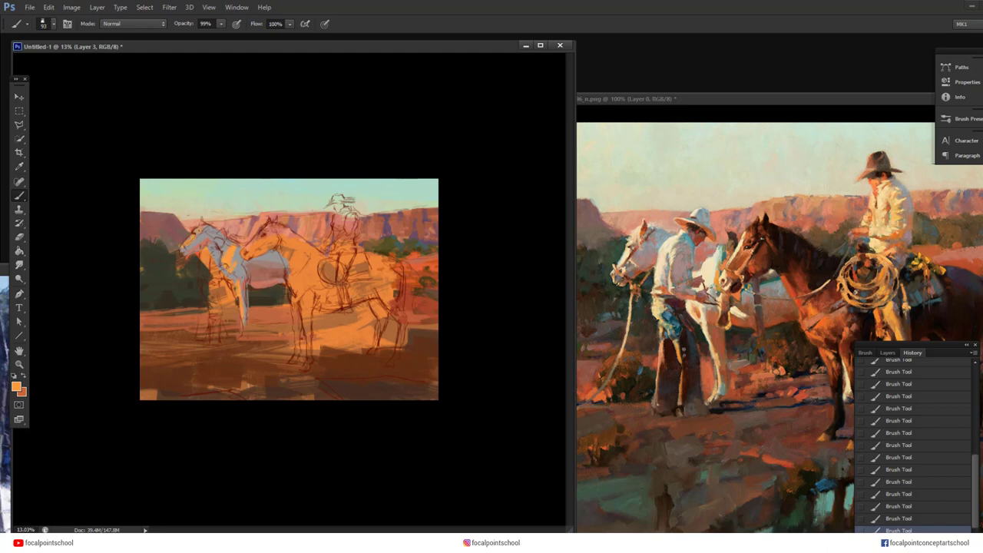
Set the foreground colour to a near-white cream and paint the sunlit areas of the white horse and the standing cowboy's back
{"action": "left_click", "coordinate": [17, 387]}
{"action": "left_click", "coordinate": [234, 249]}
{"action": "left_click", "coordinate": [324, 307]}
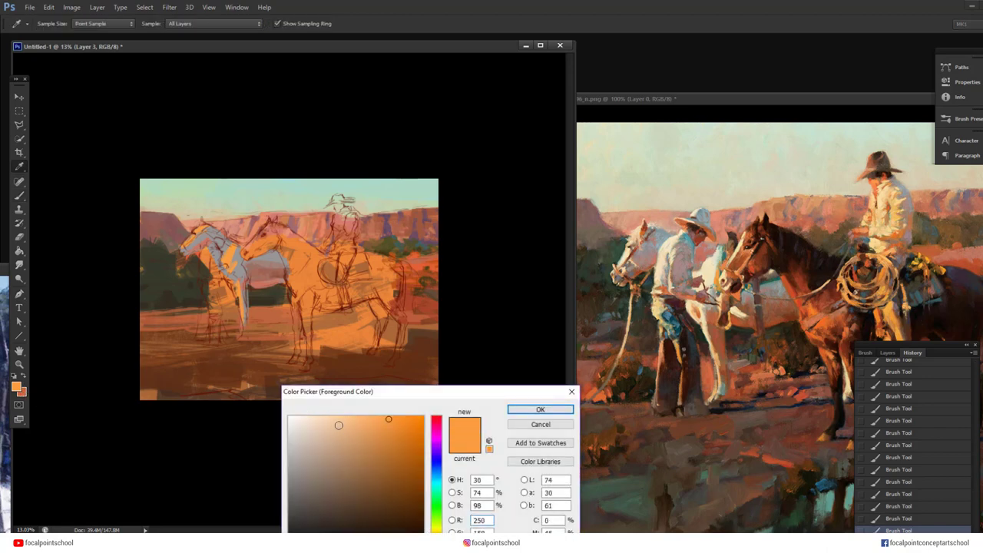
{"action": "left_click_drag", "start_coordinate": [316, 418], "coordinate": [311, 419]}
{"action": "left_click", "coordinate": [510, 411]}
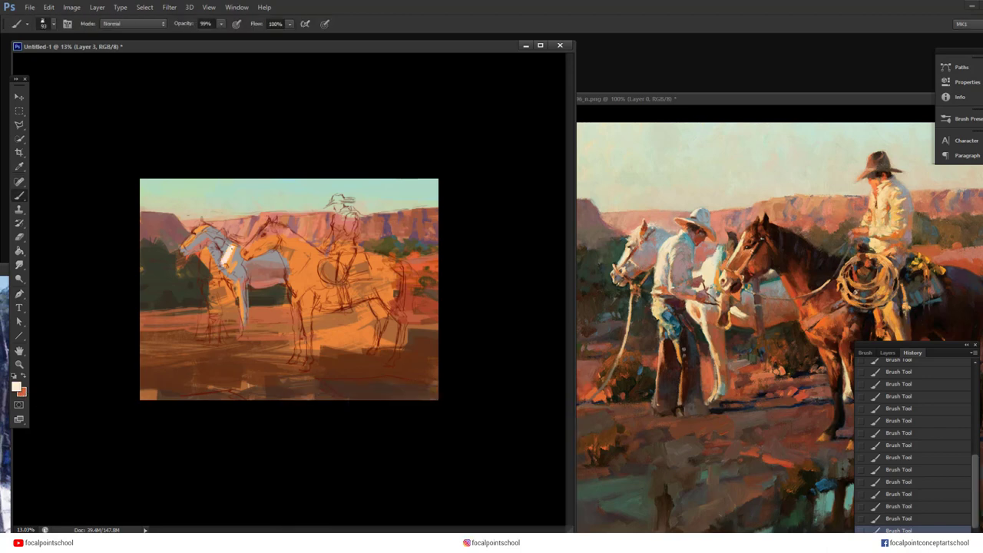
{"action": "mouse_move", "coordinate": [233, 245]}
{"action": "left_mouse_down"}
{"action": "mouse_move", "coordinate": [223, 266]}
{"action": "mouse_move", "coordinate": [235, 275]}
{"action": "left_mouse_up"}
{"action": "mouse_move", "coordinate": [202, 224]}
{"action": "left_mouse_down"}
{"action": "mouse_move", "coordinate": [186, 243]}
{"action": "mouse_move", "coordinate": [201, 271]}
{"action": "left_mouse_up"}
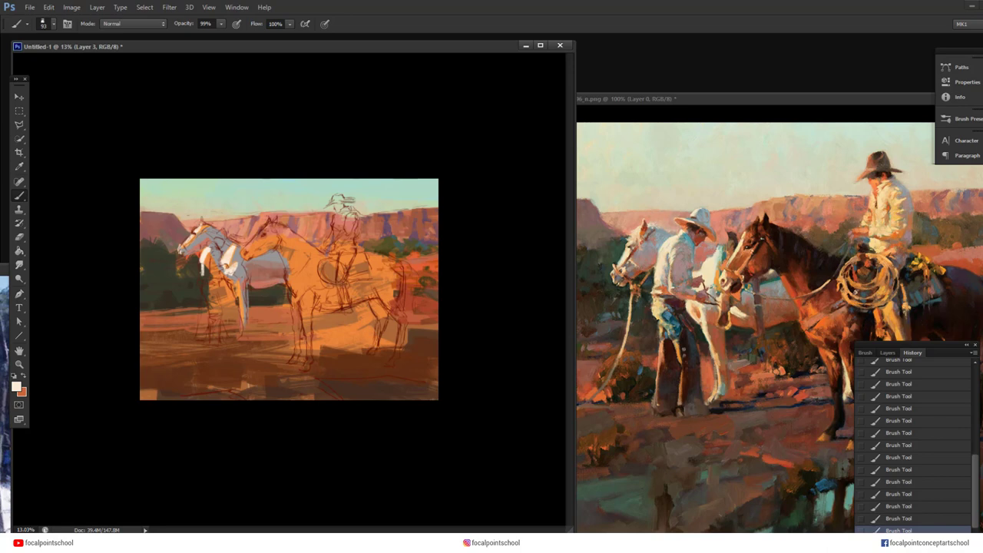
Enlarge the brush to 127 px, set the foreground colour to grey, and paint the shadow side of the standing cowboy's shirt
{"action": "right_click", "coordinate": [274, 284]}
{"action": "left_click_drag", "start_coordinate": [333, 311], "coordinate": [341, 311]}
{"action": "left_click", "coordinate": [16, 387]}
{"action": "left_click", "coordinate": [316, 463]}
{"action": "left_click", "coordinate": [541, 409]}
{"action": "mouse_move", "coordinate": [212, 258]}
{"action": "left_mouse_down"}
{"action": "mouse_move", "coordinate": [217, 274]}
{"action": "mouse_move", "coordinate": [204, 275]}
{"action": "mouse_move", "coordinate": [205, 250]}
{"action": "left_mouse_up"}
Set the foreground colour to sky blue (hue 196°, saturation 49%, brightness 78%) for the standing cowboy's shirt shadows
{"action": "left_click", "coordinate": [206, 258], "text": "alt"}
{"action": "left_click", "coordinate": [16, 388]}
{"action": "left_click", "coordinate": [354, 445]}
{"action": "left_click", "coordinate": [437, 479]}
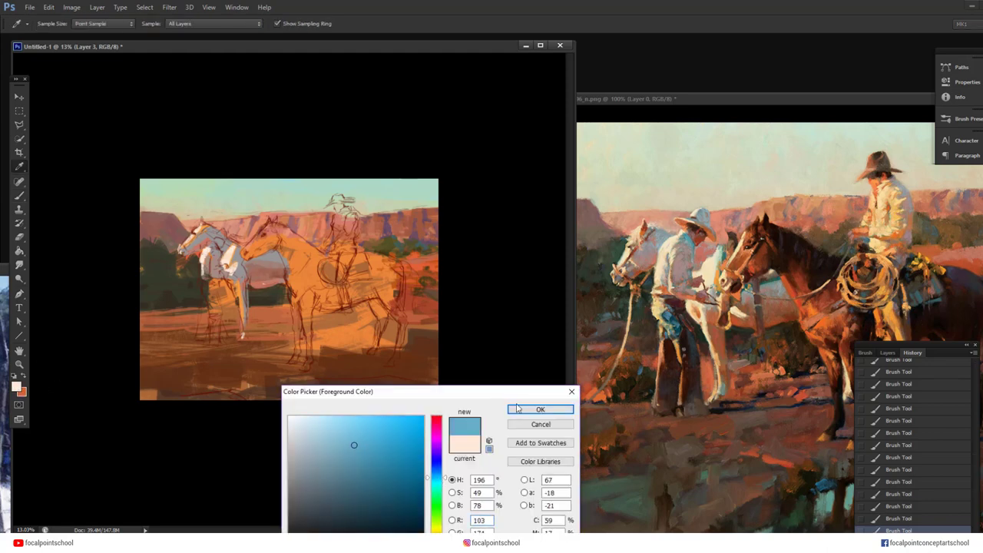
{"action": "left_click", "coordinate": [541, 409]}
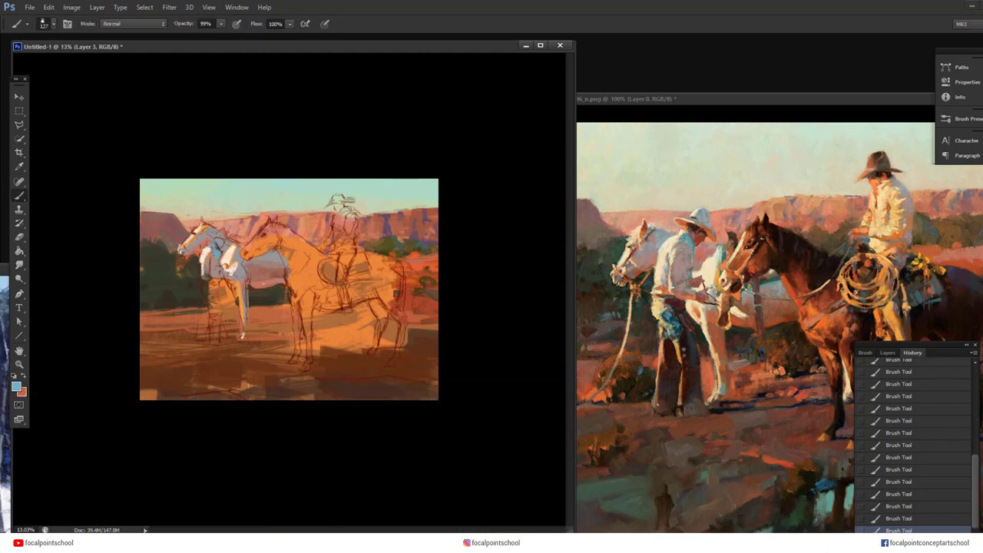
Sample the cream highlight, set the brush opacity to 100%, and paint the sunlit edge of the white horse's foreleg
{"action": "left_click", "coordinate": [207, 225], "text": "alt"}
{"action": "left_click", "coordinate": [198, 254], "text": "alt"}
{"action": "left_click", "coordinate": [197, 230], "text": "alt"}
{"action": "left_click", "coordinate": [194, 233], "text": "alt"}
{"action": "key", "text": "0"}
{"action": "left_click_drag", "start_coordinate": [229, 261], "coordinate": [243, 326]}
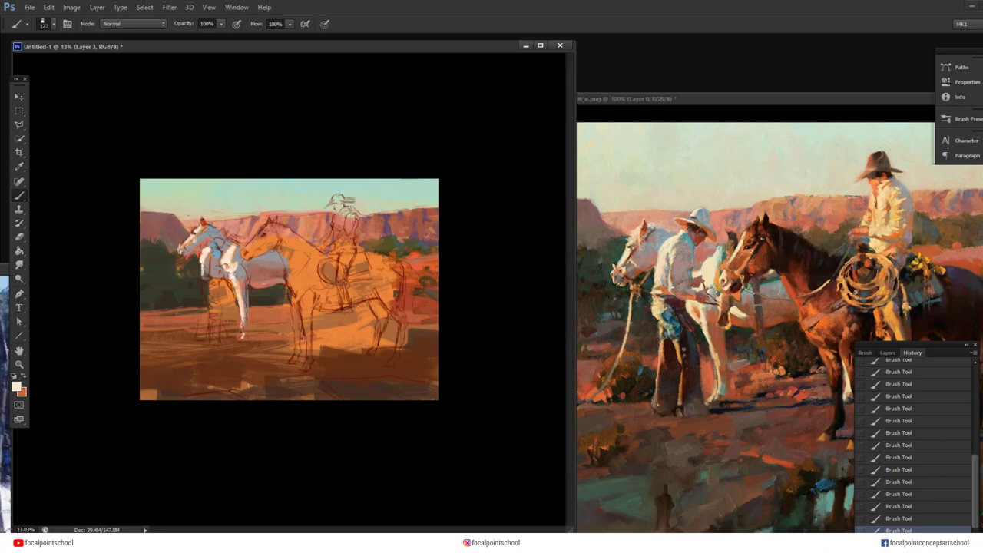
Set the foreground colour to orange (hue 19°, saturation 70%, brightness 80%) and sample tones around the white horse's chest
{"action": "left_click", "coordinate": [16, 387]}
{"action": "left_click", "coordinate": [269, 308]}
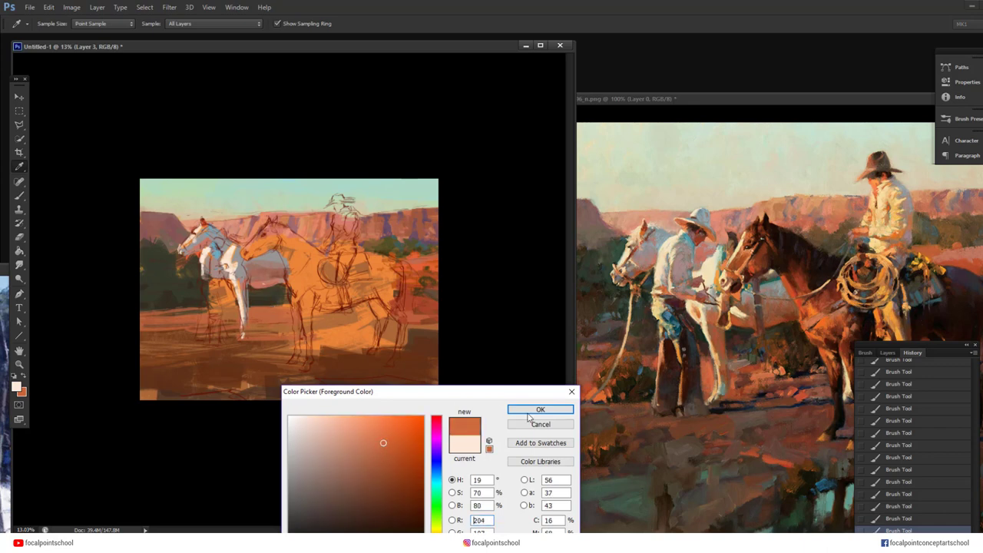
{"action": "left_click", "coordinate": [538, 410]}
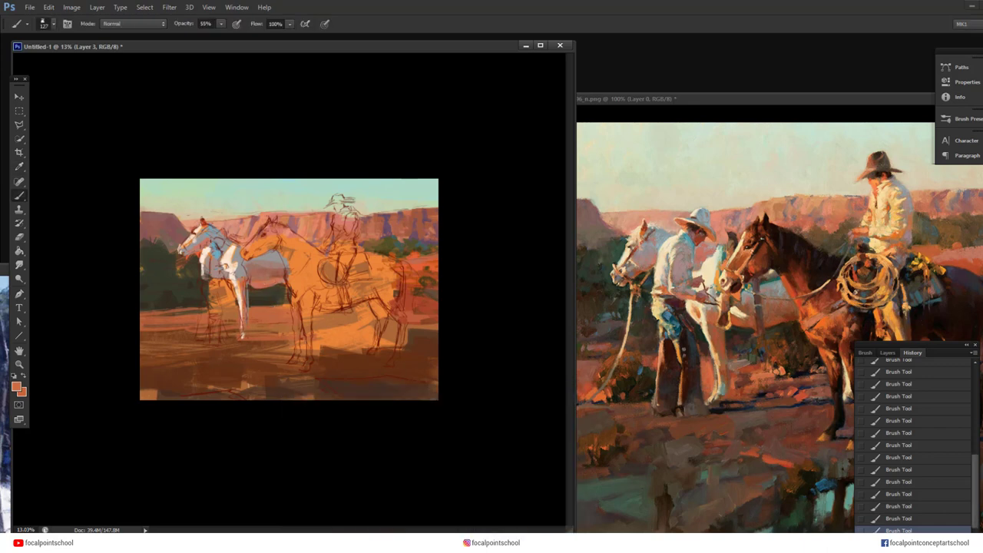
{"action": "left_click", "coordinate": [233, 249], "text": "alt"}
{"action": "left_click", "coordinate": [227, 244], "text": "alt"}
Sample the dark bush, set a dark warm foreground colour and 88% opacity, and paint the standing cowboy's trousers
{"action": "left_click", "coordinate": [185, 291], "text": "alt"}
{"action": "left_click", "coordinate": [16, 386]}
{"action": "left_click", "coordinate": [437, 541]}
{"action": "left_click", "coordinate": [436, 531]}
{"action": "left_click", "coordinate": [384, 532]}
{"action": "left_click", "coordinate": [540, 409]}
{"action": "key", "text": "8"}
{"action": "key", "text": "8"}
{"action": "mouse_move", "coordinate": [224, 285]}
{"action": "left_mouse_down"}
{"action": "mouse_move", "coordinate": [229, 304]}
{"action": "mouse_move", "coordinate": [226, 293]}
{"action": "left_mouse_up"}
Sample tones from the trousers and white horse, and touch up the light area on the horse's chest and head
{"action": "left_click", "coordinate": [230, 295], "text": "alt"}
{"action": "left_click", "coordinate": [230, 264], "text": "alt"}
{"action": "left_click", "coordinate": [229, 245], "text": "alt"}
{"action": "left_click_drag", "start_coordinate": [233, 246], "coordinate": [225, 257]}
{"action": "right_click", "coordinate": [255, 246]}
{"action": "left_click", "coordinate": [193, 241], "text": "alt"}
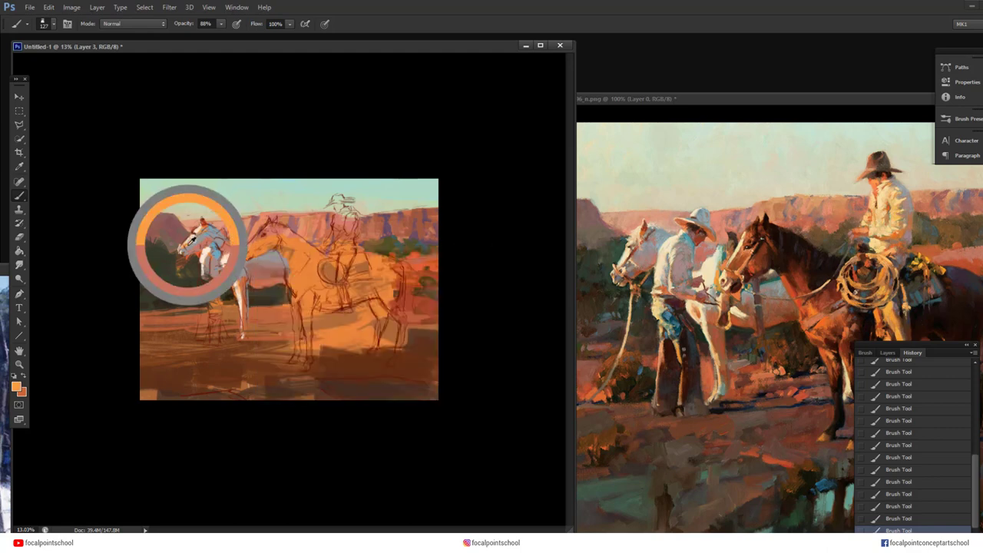
{"action": "left_click", "coordinate": [194, 238], "text": "alt"}
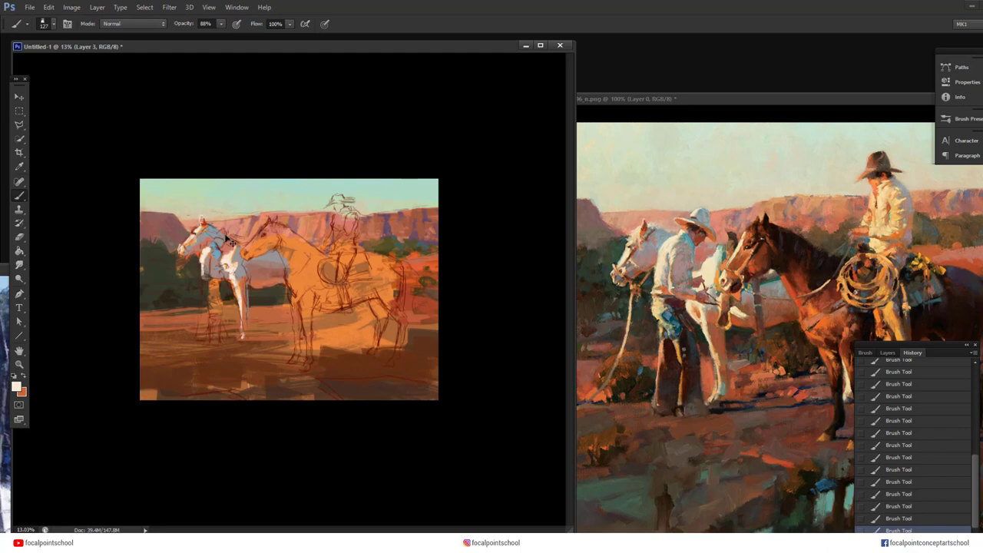
Adjust the brush size and dab a cream highlight on the white horse's ear
{"action": "right_click", "coordinate": [231, 239]}
{"action": "left_click", "coordinate": [282, 263]}
{"action": "left_click", "coordinate": [202, 218]}
{"action": "right_click", "coordinate": [242, 289]}
{"action": "left_click", "coordinate": [288, 315]}
Sample the cliff above the brown horse's head, set the brush to 97 px, and set the foreground colour to a muted tan
{"action": "left_click", "coordinate": [255, 212], "text": "alt"}
{"action": "right_click", "coordinate": [304, 212]}
{"action": "left_click", "coordinate": [361, 240]}
{"action": "left_click", "coordinate": [17, 387]}
{"action": "left_click", "coordinate": [348, 331]}
{"action": "left_click", "coordinate": [540, 409]}
{"action": "key", "text": "Return"}
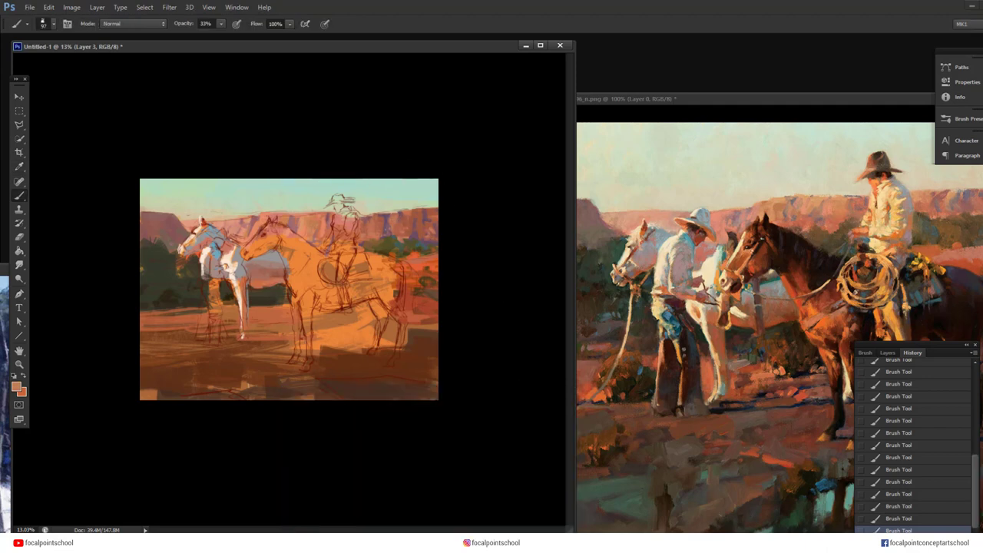
Sample the cliff beside the mounted rider and set the foreground colour to a dark blue-violet
{"action": "key", "text": "3"}
{"action": "key", "text": "3"}
{"action": "left_click", "coordinate": [390, 227], "text": "alt"}
{"action": "left_click", "coordinate": [16, 386]}
{"action": "left_click_drag", "start_coordinate": [337, 490], "coordinate": [348, 487]}
{"action": "left_click", "coordinate": [437, 444]}
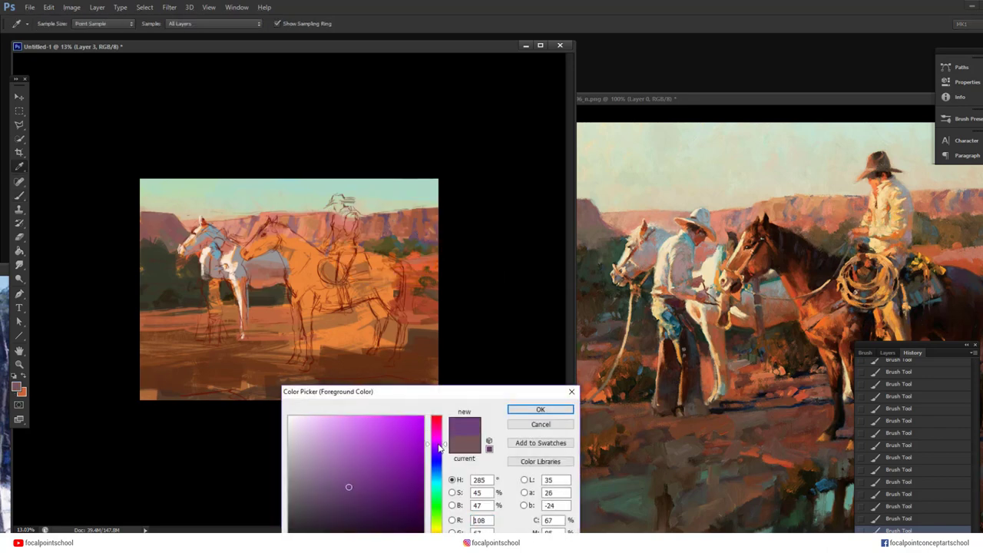
{"action": "left_click", "coordinate": [356, 476]}
{"action": "left_click", "coordinate": [437, 457]}
{"action": "key", "text": "Return"}
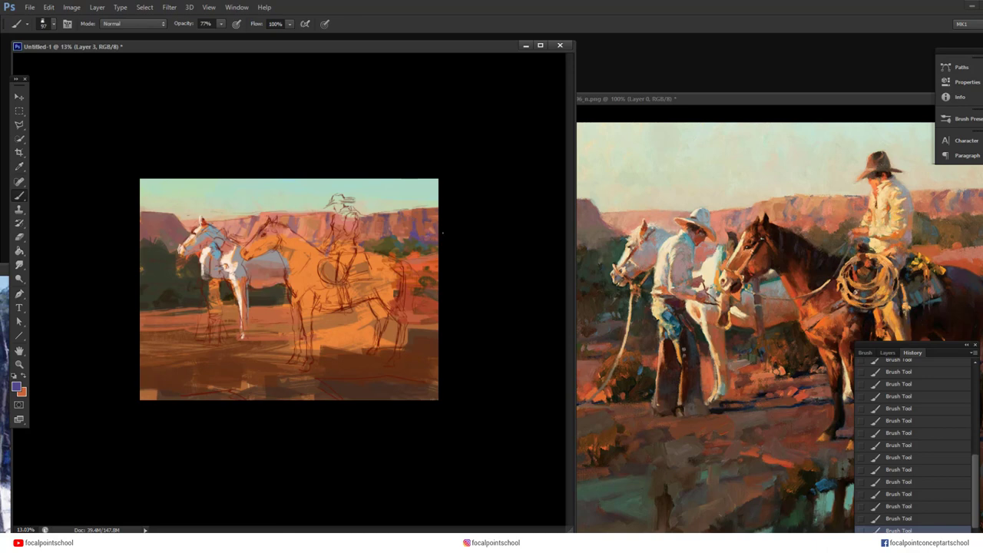
Set the brush opacity to 88%, sample ground and bush tones, and paint strokes across the shaded ground near the standing cowboy's feet
{"action": "left_click", "coordinate": [269, 259], "text": "alt"}
{"action": "key", "text": "8"}
{"action": "key", "text": "8"}
{"action": "left_click", "coordinate": [204, 323], "text": "alt"}
{"action": "left_click", "coordinate": [168, 294], "text": "alt"}
{"action": "mouse_move", "coordinate": [167, 333]}
{"action": "left_mouse_down"}
{"action": "mouse_move", "coordinate": [187, 334]}
{"action": "mouse_move", "coordinate": [187, 355]}
{"action": "mouse_move", "coordinate": [217, 364]}
{"action": "left_mouse_up"}
{"action": "left_click", "coordinate": [195, 318], "text": "alt"}
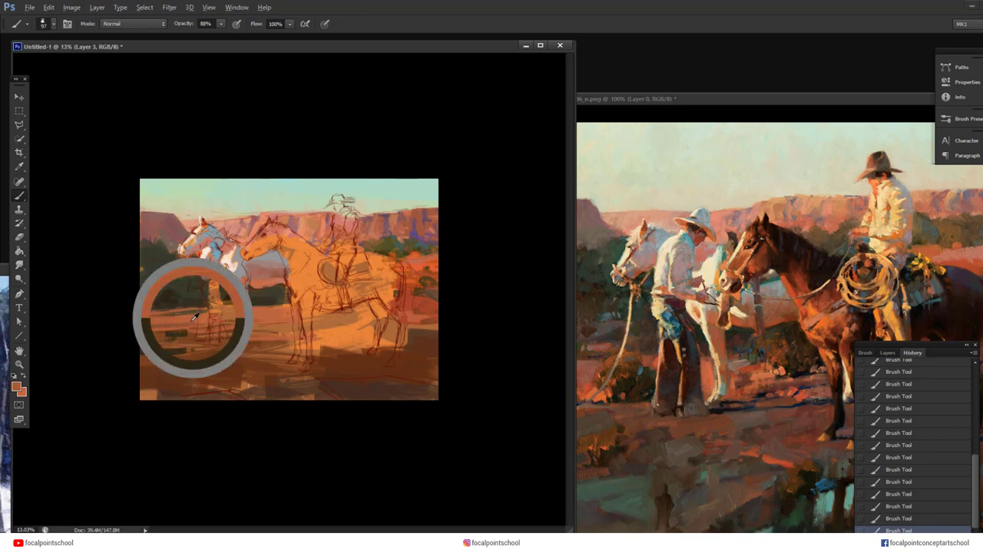
Pick a ground tone from the reference, paint the ground around the standing cowboy, and add dark bush-coloured strokes beside his legs
{"action": "left_click", "coordinate": [16, 386]}
{"action": "left_click", "coordinate": [607, 395]}
{"action": "key", "text": "Return"}
{"action": "mouse_move", "coordinate": [167, 330]}
{"action": "left_mouse_down"}
{"action": "mouse_move", "coordinate": [194, 330]}
{"action": "mouse_move", "coordinate": [142, 335]}
{"action": "mouse_move", "coordinate": [282, 331]}
{"action": "left_mouse_up"}
{"action": "left_click", "coordinate": [189, 286], "text": "alt"}
{"action": "mouse_move", "coordinate": [160, 326]}
{"action": "left_mouse_down"}
{"action": "mouse_move", "coordinate": [143, 327]}
{"action": "mouse_move", "coordinate": [198, 326]}
{"action": "left_mouse_up"}
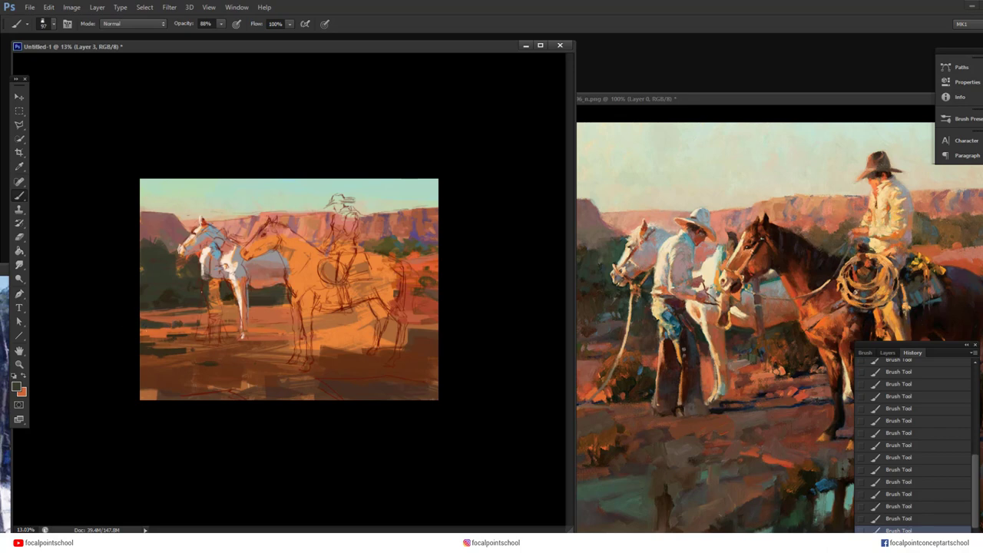
Sample the bush's dark green and extend the foliage at the painting's left edge and behind the white horse
{"action": "left_click", "coordinate": [176, 291], "text": "alt"}
{"action": "left_click_drag", "start_coordinate": [151, 278], "coordinate": [136, 273]}
{"action": "left_click_drag", "start_coordinate": [225, 304], "coordinate": [285, 302]}
Sample cream from the white horse and repaint the light area on its chest
{"action": "left_click", "coordinate": [16, 386]}
{"action": "key", "text": "Return"}
{"action": "key", "text": "b"}
{"action": "left_click", "coordinate": [267, 269], "text": "alt"}
{"action": "left_click", "coordinate": [234, 250], "text": "alt"}
{"action": "left_click_drag", "start_coordinate": [233, 250], "coordinate": [233, 262]}
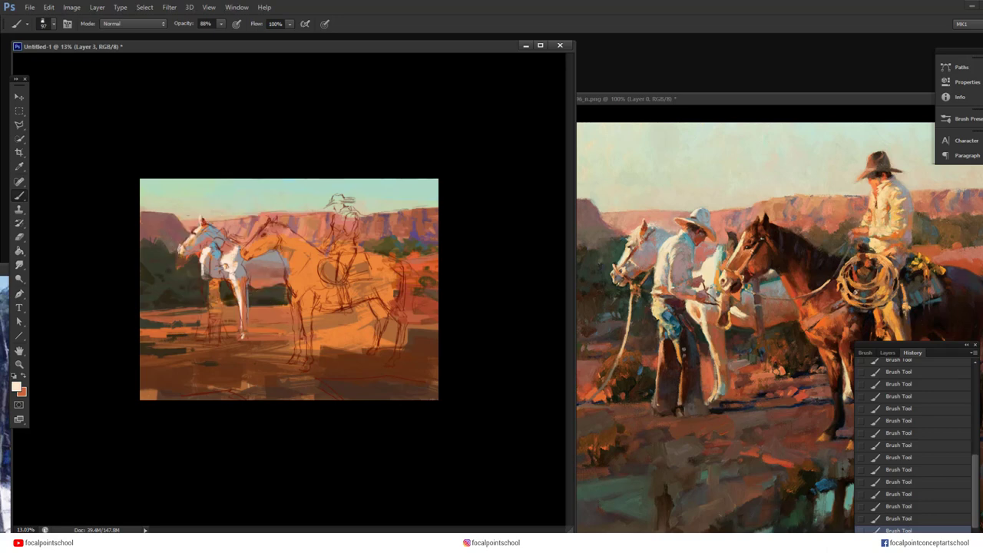
Sample tones from the white horse and cowboy, and set the background colour to a dark brown with hue 25, saturation 73%, brightness 26%
{"action": "left_click", "coordinate": [239, 288], "text": "alt"}
{"action": "left_click", "coordinate": [204, 234], "text": "alt"}
{"action": "left_click", "coordinate": [208, 240], "text": "alt"}
{"action": "left_click", "coordinate": [23, 392]}
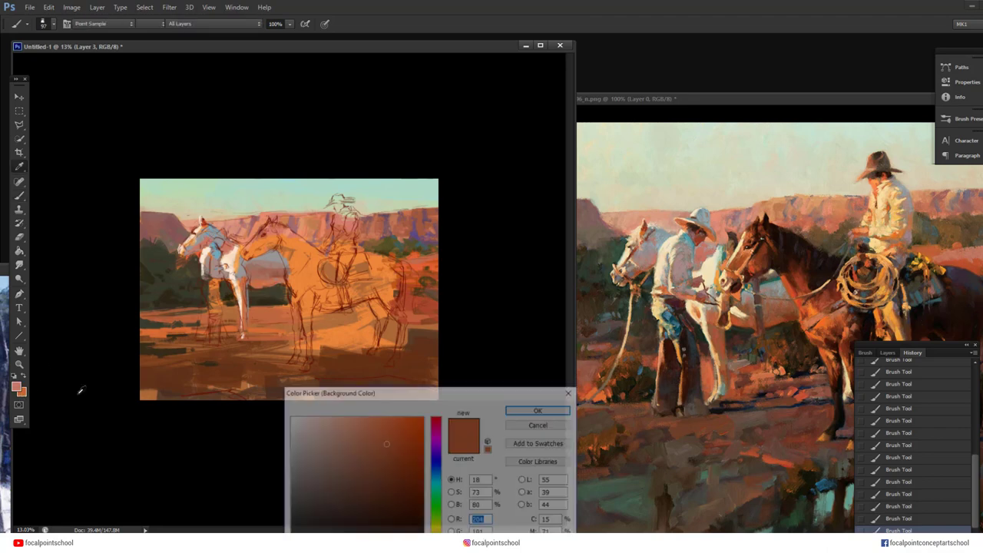
{"action": "left_click", "coordinate": [685, 339]}
{"action": "left_click_drag", "start_coordinate": [344, 478], "coordinate": [386, 517]}
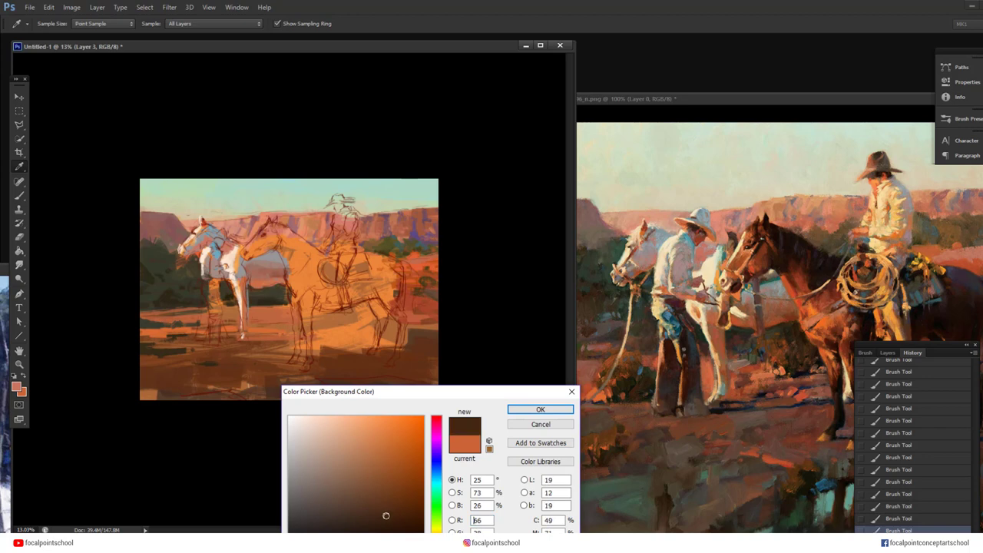
{"action": "left_click", "coordinate": [514, 409]}
Set the foreground colour to a dark brown and paint the standing cowboy's trousers
{"action": "left_click", "coordinate": [17, 386]}
{"action": "left_click", "coordinate": [386, 517]}
{"action": "left_click", "coordinate": [530, 409]}
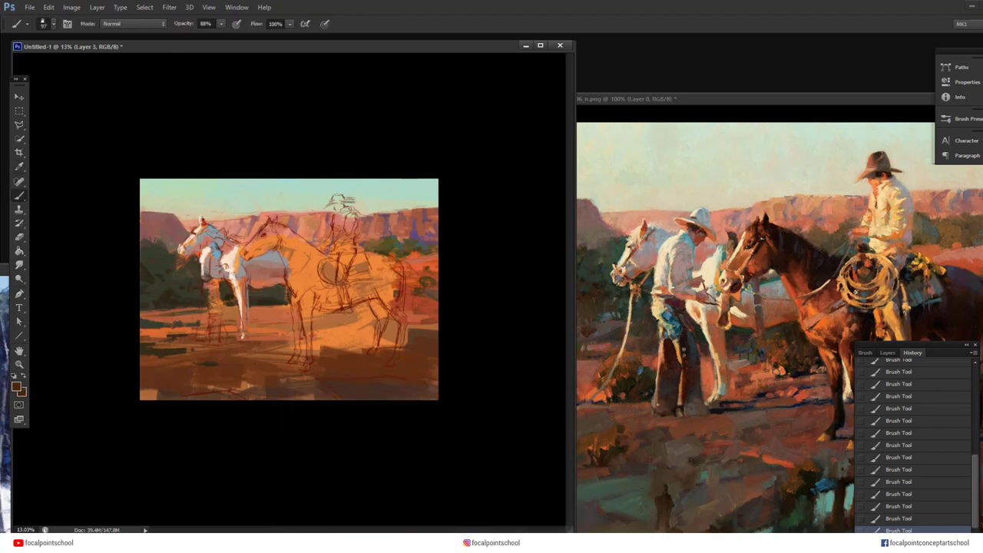
{"action": "mouse_move", "coordinate": [207, 288]}
{"action": "left_mouse_down"}
{"action": "mouse_move", "coordinate": [218, 311]}
{"action": "mouse_move", "coordinate": [208, 293]}
{"action": "mouse_move", "coordinate": [212, 339]}
{"action": "left_mouse_up"}
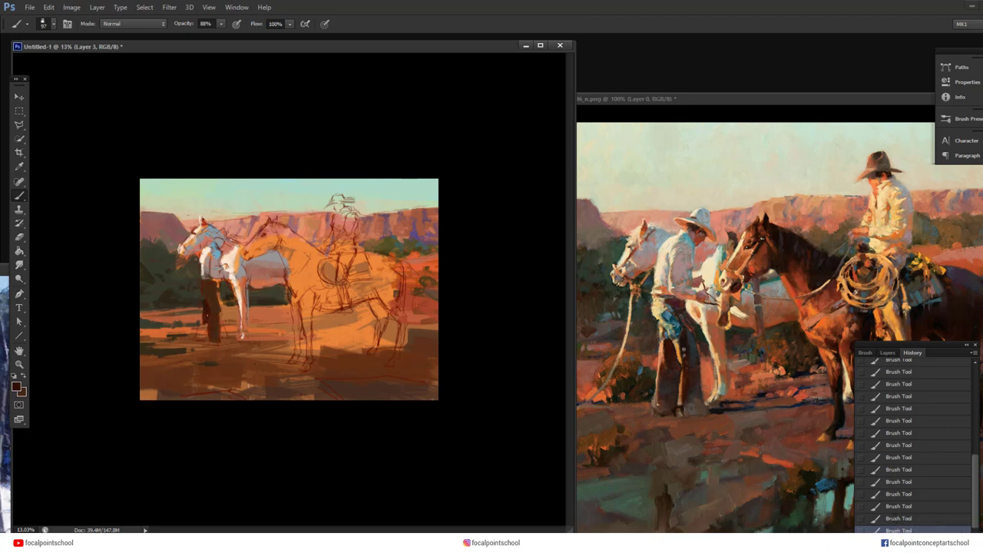
Set the foreground colour to a saturated warm brown for the lighter parts of the trousers
{"action": "left_click", "coordinate": [18, 388]}
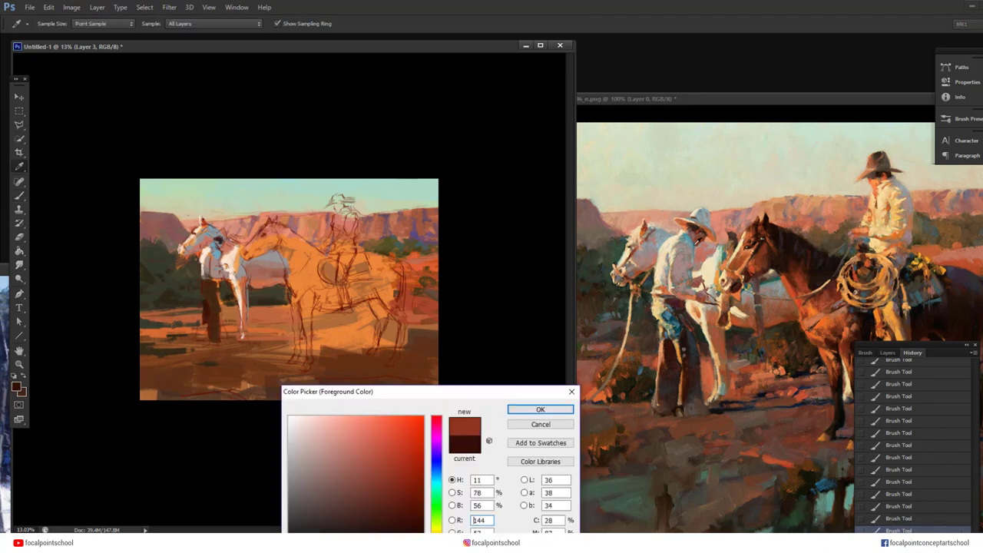
{"action": "left_click", "coordinate": [395, 474]}
{"action": "left_click", "coordinate": [396, 485]}
{"action": "left_click", "coordinate": [437, 543]}
{"action": "left_click", "coordinate": [402, 499]}
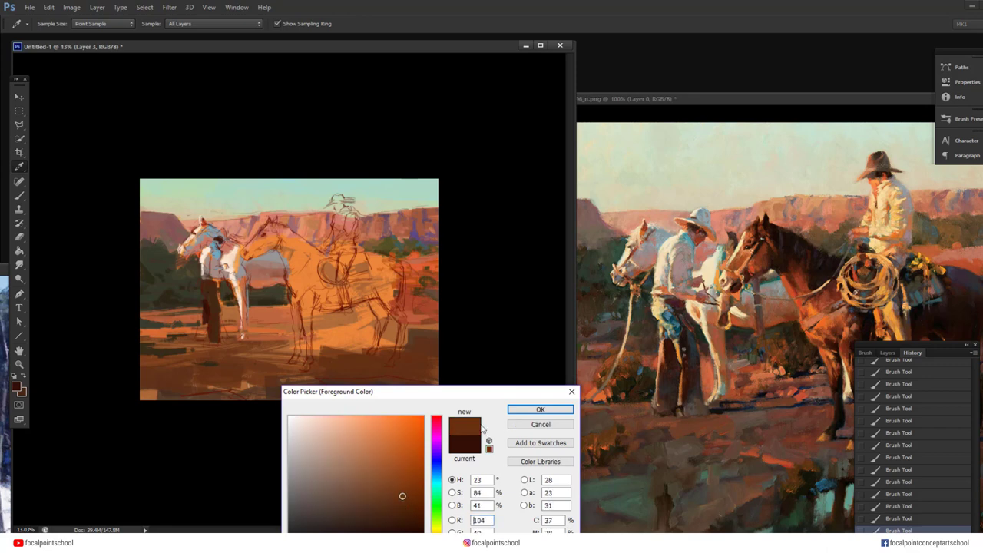
{"action": "left_click", "coordinate": [410, 485]}
{"action": "left_click", "coordinate": [523, 410]}
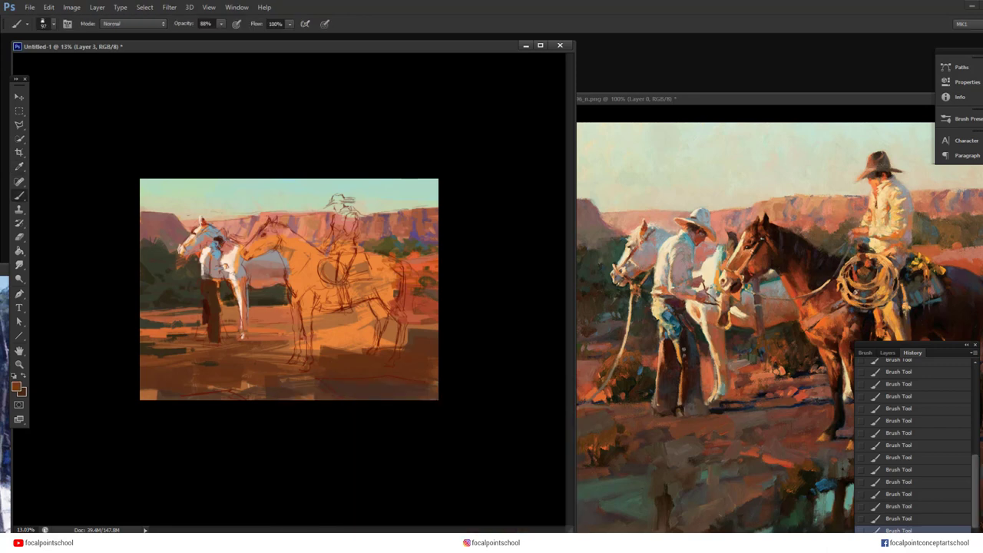
Sample tones from the cowboy and his trousers, and set the foreground colour to a light peach-orange
{"action": "left_click", "coordinate": [212, 247], "text": "alt"}
{"action": "left_click", "coordinate": [204, 327], "text": "alt"}
{"action": "left_click", "coordinate": [218, 281], "text": "alt"}
{"action": "left_click", "coordinate": [217, 281], "text": "alt"}
{"action": "left_click", "coordinate": [16, 386]}
{"action": "left_click", "coordinate": [358, 426]}
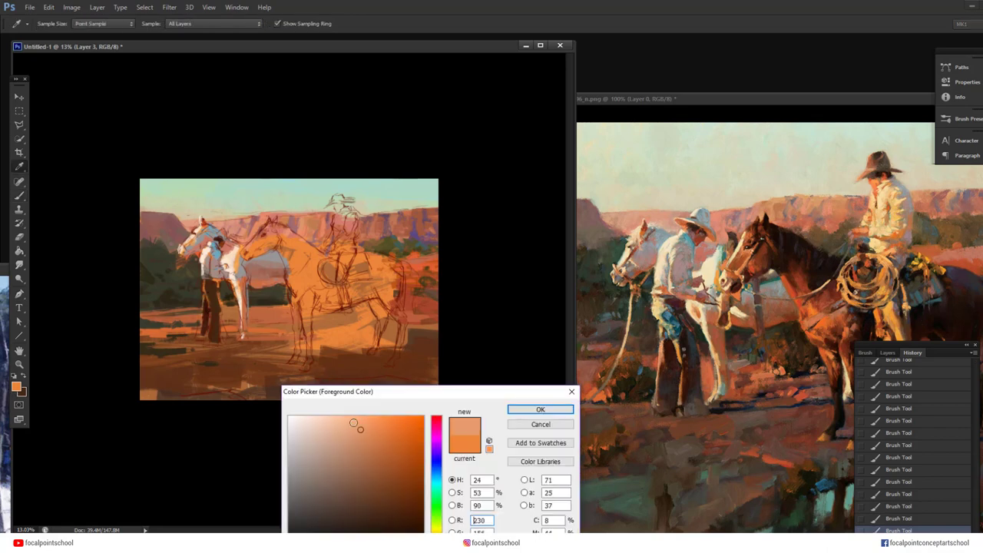
{"action": "left_click", "coordinate": [519, 413]}
Reduce the brush to 34 px and paint peach highlights along the edges of the standing cowboy's trousers
{"action": "left_click_drag", "start_coordinate": [205, 280], "coordinate": [234, 305]}
{"action": "right_click", "coordinate": [198, 300]}
{"action": "left_click", "coordinate": [402, 476]}
{"action": "mouse_move", "coordinate": [158, 263]}
{"action": "left_mouse_down"}
{"action": "mouse_move", "coordinate": [176, 324]}
{"action": "mouse_move", "coordinate": [170, 374]}
{"action": "left_mouse_up"}
{"action": "left_click_drag", "start_coordinate": [154, 284], "coordinate": [152, 366]}
Set the foreground and background colours to a medium brown and stroke in the standing cowboy's head and hat brim
{"action": "left_click", "coordinate": [22, 393]}
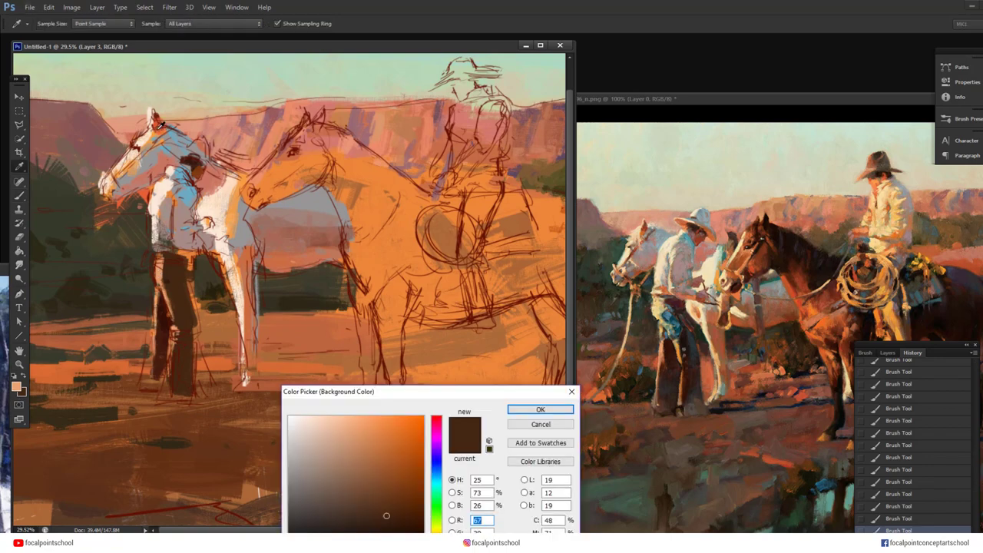
{"action": "left_click", "coordinate": [399, 462]}
{"action": "left_click", "coordinate": [540, 409]}
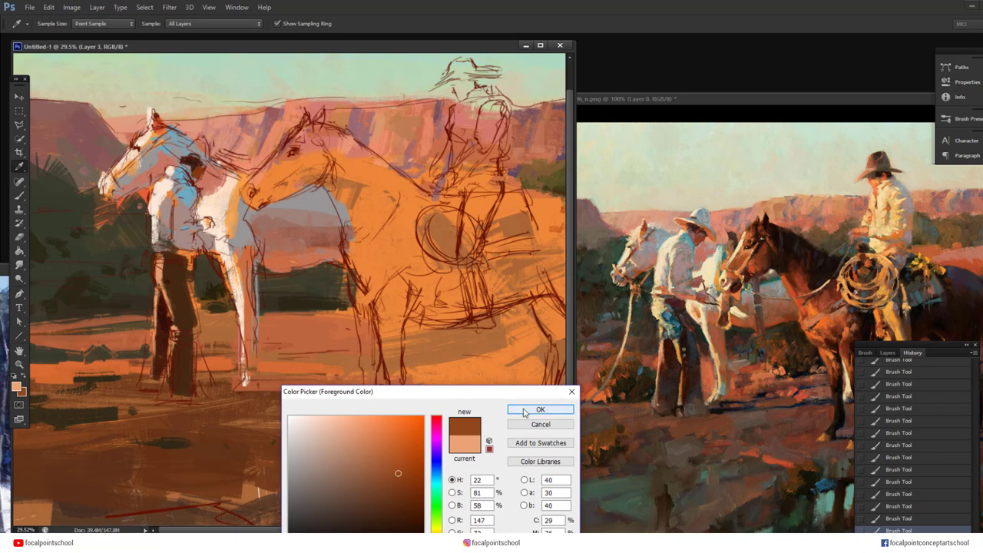
{"action": "left_click", "coordinate": [524, 411]}
{"action": "left_click_drag", "start_coordinate": [169, 145], "coordinate": [220, 175]}
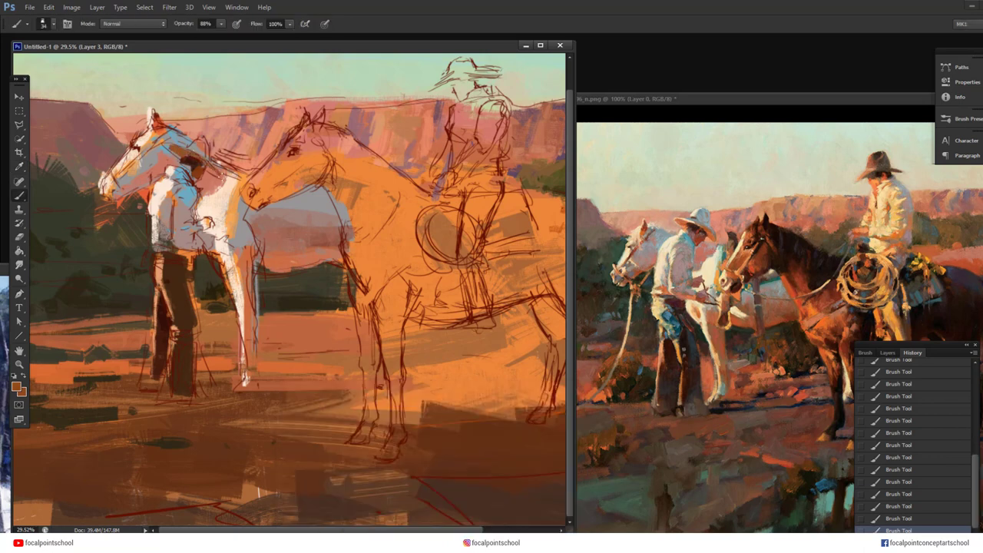
{"action": "left_click", "coordinate": [20, 388]}
{"action": "left_click", "coordinate": [540, 409]}
{"action": "left_click", "coordinate": [143, 139], "text": "alt"}
{"action": "left_click_drag", "start_coordinate": [162, 142], "coordinate": [201, 157]}
{"action": "key", "text": "ctrl+z"}
Set the foreground to a pale tone and paint the standing cowboy's hat at 88% opacity
{"action": "key", "text": "8"}
{"action": "key", "text": "8"}
{"action": "left_click", "coordinate": [19, 388]}
{"action": "left_click", "coordinate": [337, 416]}
{"action": "left_click", "coordinate": [540, 408]}
{"action": "left_click_drag", "start_coordinate": [176, 158], "coordinate": [201, 151]}
Sample the cowboy's hand and the white horse's cream, enlarge the brush to 73 px, and set the foreground to a muted grey-green
{"action": "left_click", "coordinate": [205, 196], "text": "alt"}
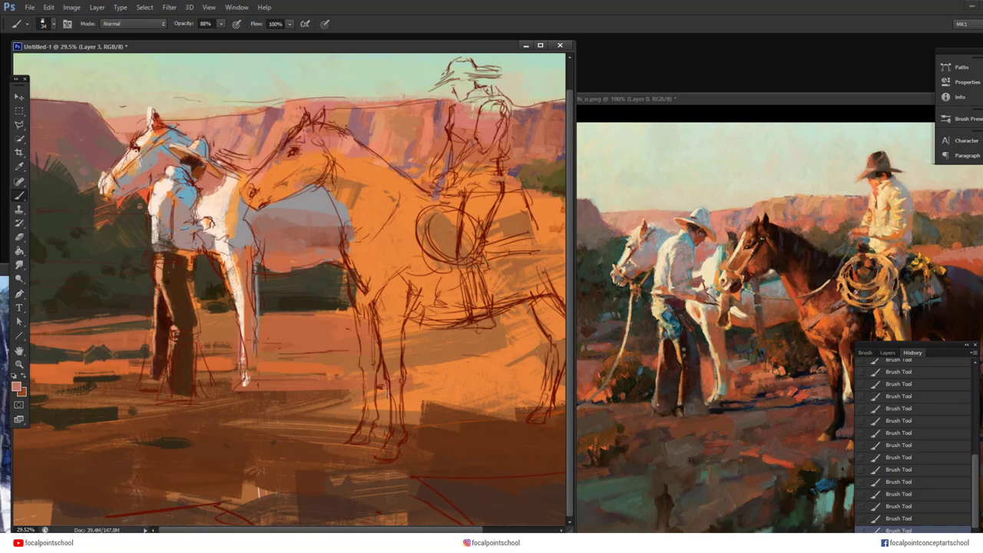
{"action": "left_click", "coordinate": [135, 151], "text": "alt"}
{"action": "right_click", "coordinate": [302, 312]}
{"action": "left_click", "coordinate": [18, 388]}
{"action": "left_click", "coordinate": [314, 502]}
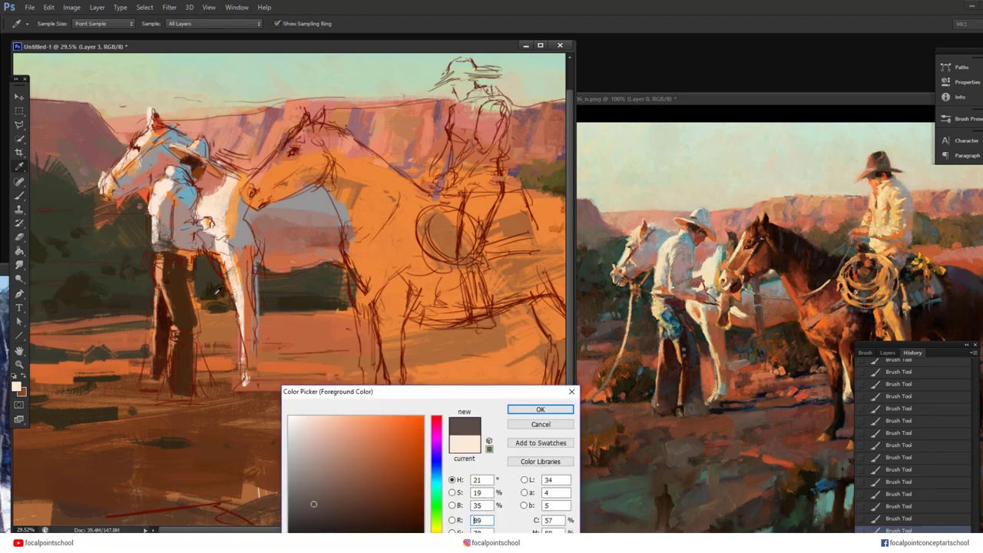
{"action": "left_click", "coordinate": [324, 496]}
{"action": "left_click", "coordinate": [436, 526]}
{"action": "left_click", "coordinate": [540, 409]}
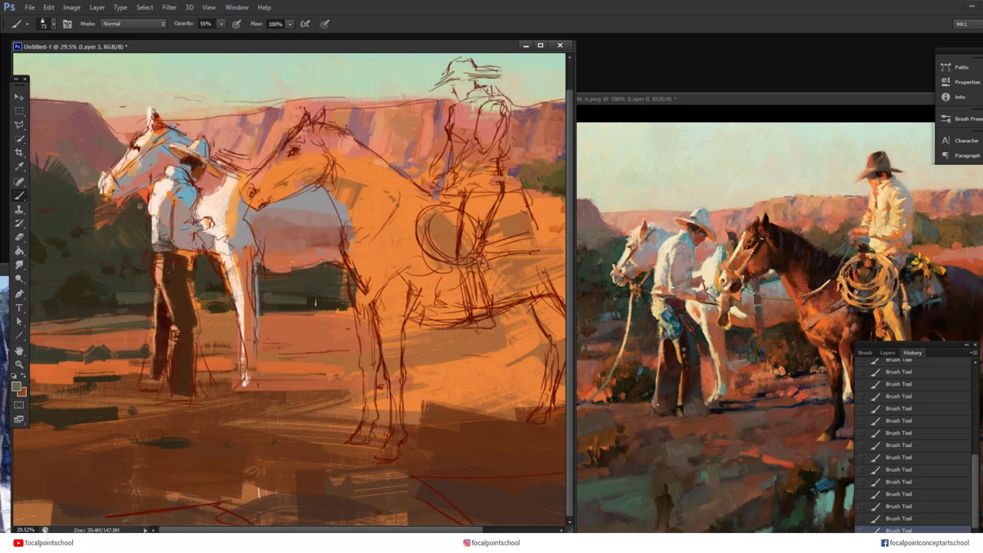
Sample the dark patch on the ground and paint a low bush left of the cowboy's feet at 99% opacity
{"action": "left_click", "coordinate": [104, 375], "text": "alt"}
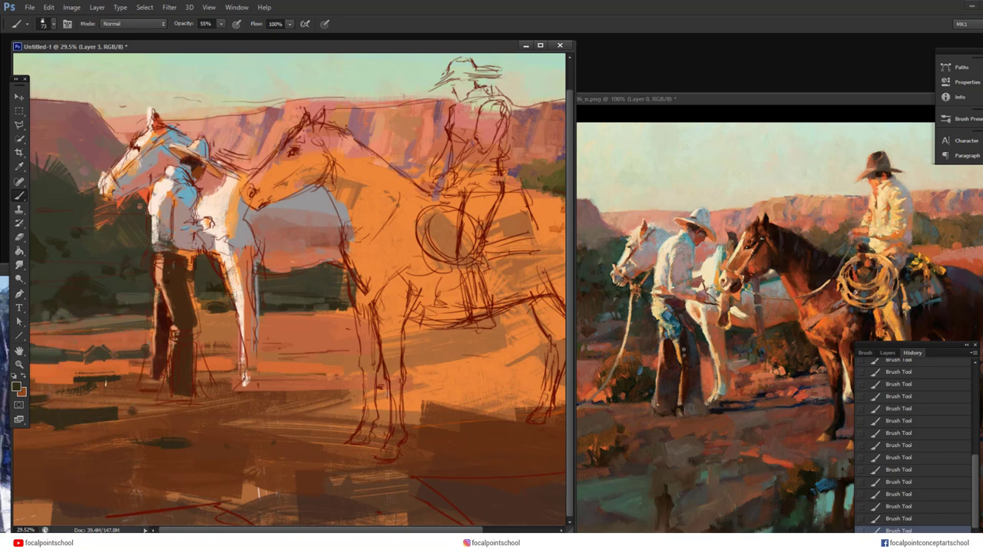
{"action": "key", "text": "9"}
{"action": "key", "text": "9"}
{"action": "mouse_move", "coordinate": [106, 359]}
{"action": "left_mouse_down"}
{"action": "mouse_move", "coordinate": [65, 370]}
{"action": "mouse_move", "coordinate": [125, 372]}
{"action": "left_mouse_up"}
{"action": "left_click_drag", "start_coordinate": [103, 363], "coordinate": [117, 349]}
{"action": "left_click_drag", "start_coordinate": [134, 447], "coordinate": [171, 446]}
Sample the ground at the painting's right edge and enlarge the brush to 168 px
{"action": "key", "text": "z"}
{"action": "left_click_drag", "start_coordinate": [349, 217], "coordinate": [299, 213]}
{"action": "key", "text": "b"}
{"action": "left_click", "coordinate": [466, 259], "text": "alt"}
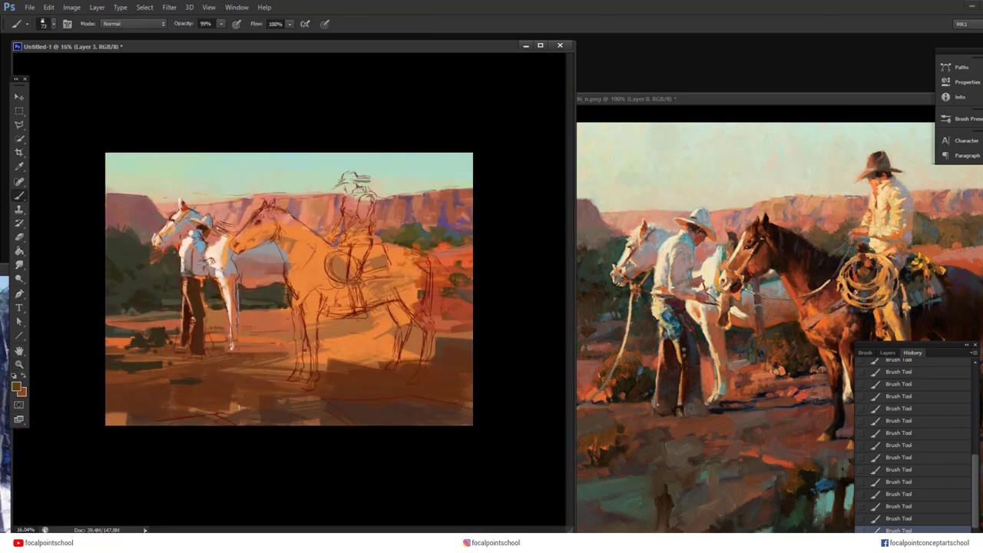
{"action": "right_click", "coordinate": [322, 305]}
{"action": "left_click", "coordinate": [386, 335]}
{"action": "left_click", "coordinate": [312, 342]}
Sample tones from the horse, ground and bushes, and paint foliage into the large bush left of the white horse
{"action": "left_click", "coordinate": [208, 241], "text": "alt"}
{"action": "left_click", "coordinate": [164, 332], "text": "alt"}
{"action": "left_click", "coordinate": [132, 333], "text": "alt"}
{"action": "left_click", "coordinate": [135, 291], "text": "alt"}
{"action": "left_click_drag", "start_coordinate": [123, 269], "coordinate": [133, 270]}
{"action": "left_click", "coordinate": [136, 281], "text": "alt"}
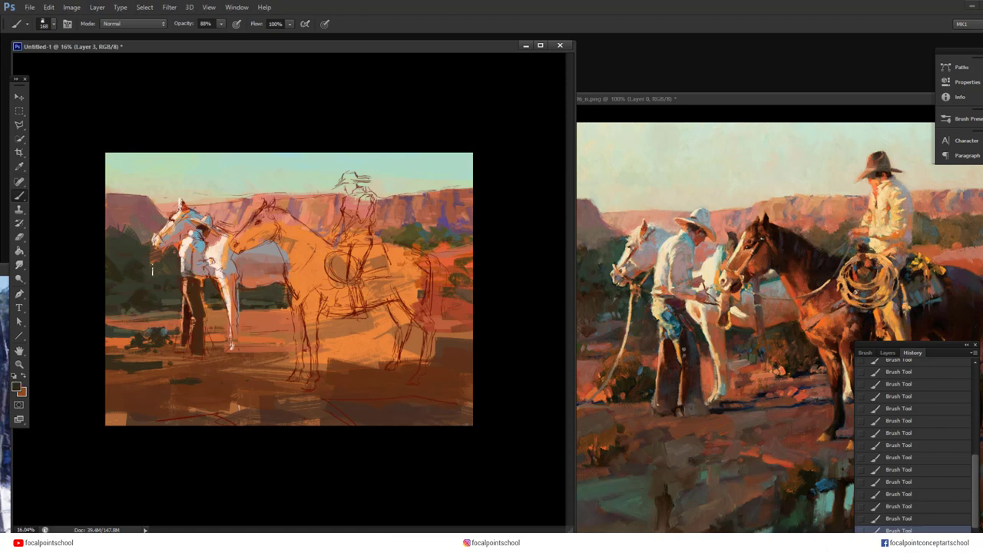
Set the foreground to a dark green based on the reference's bush and paint the upper edge of the large left bush
{"action": "left_click", "coordinate": [16, 386]}
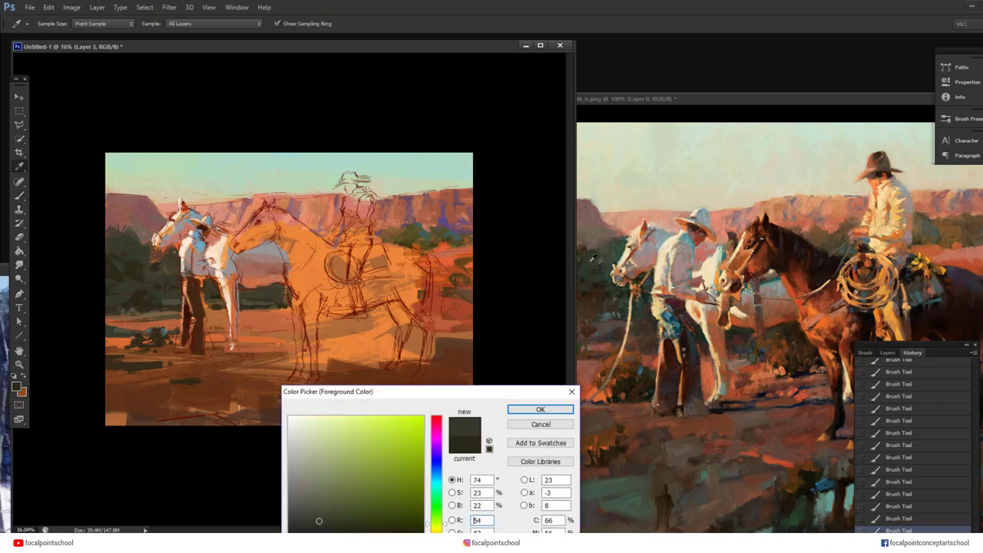
{"action": "left_click", "coordinate": [594, 259]}
{"action": "left_click", "coordinate": [437, 500]}
{"action": "left_click", "coordinate": [541, 410]}
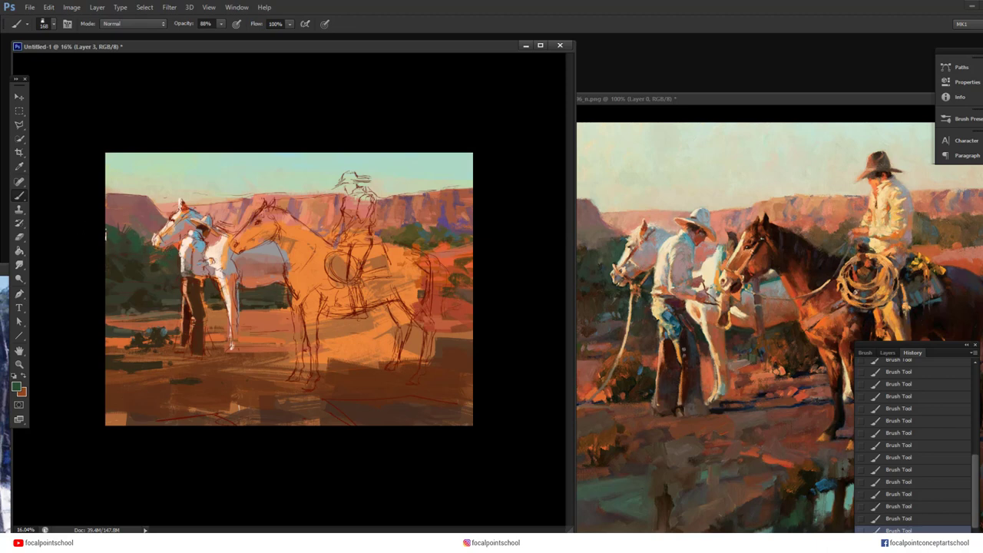
{"action": "left_click_drag", "start_coordinate": [108, 235], "coordinate": [119, 226]}
Set the brush to 94 px, dab foliage into the left bush, and set the foreground to a near-black olive
{"action": "right_click", "coordinate": [114, 235]}
{"action": "left_click", "coordinate": [163, 270]}
{"action": "right_click", "coordinate": [239, 272]}
{"action": "left_click", "coordinate": [285, 304]}
{"action": "left_click", "coordinate": [129, 247]}
{"action": "left_click", "coordinate": [16, 387]}
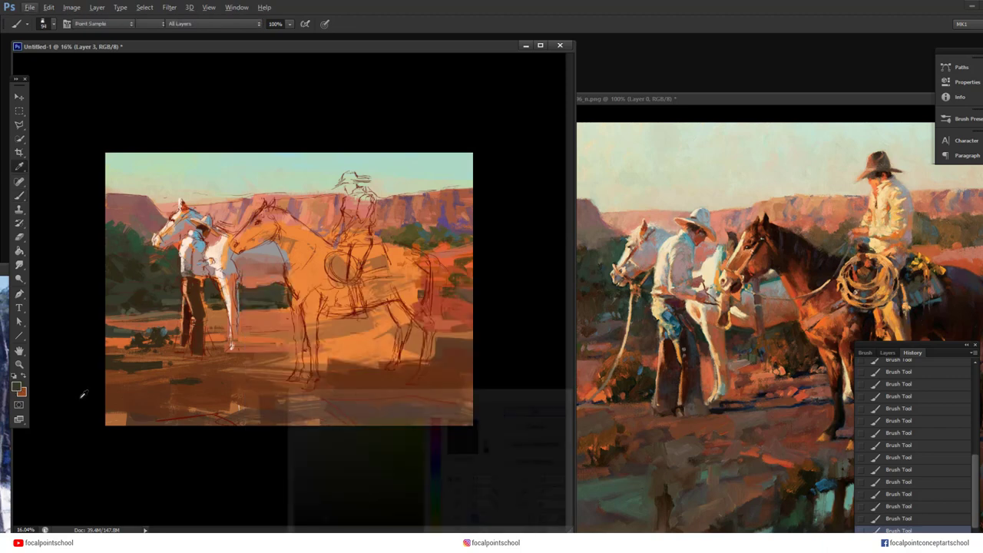
{"action": "left_click", "coordinate": [436, 541]}
{"action": "left_click", "coordinate": [386, 528]}
{"action": "left_click", "coordinate": [520, 411]}
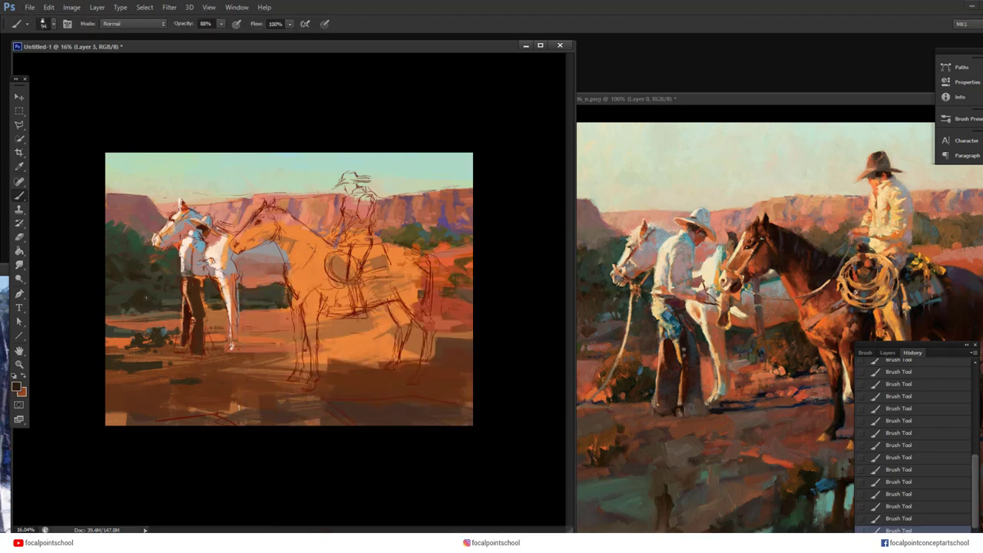
Set the foreground to a muted teal, and sample tones from the left bush and distant trees to vary the foliage
{"action": "left_click", "coordinate": [16, 386]}
{"action": "left_click", "coordinate": [435, 482]}
{"action": "left_click", "coordinate": [340, 478]}
{"action": "left_click", "coordinate": [536, 409]}
{"action": "left_click", "coordinate": [164, 295], "text": "alt"}
{"action": "left_click", "coordinate": [139, 231], "text": "alt"}
{"action": "left_click", "coordinate": [452, 229], "text": "alt"}
Sample the reference's ground shadow, set a near-black brown foreground, and paint the cast shadow beside the white horse's hoof at 88% opacity
{"action": "left_click", "coordinate": [799, 374], "text": "alt"}
{"action": "left_click", "coordinate": [16, 386]}
{"action": "left_click", "coordinate": [437, 539]}
{"action": "left_click", "coordinate": [389, 544]}
{"action": "left_click", "coordinate": [437, 547]}
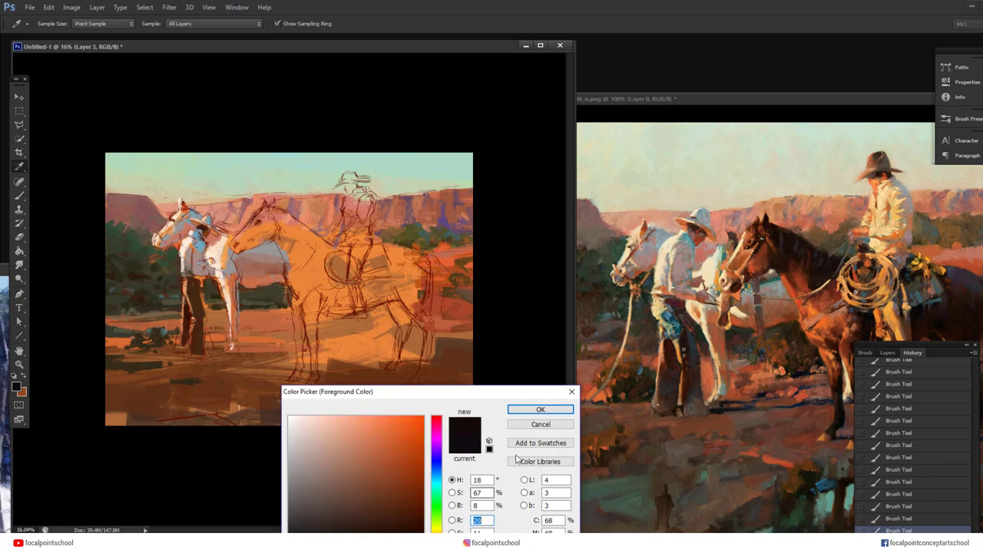
{"action": "left_click", "coordinate": [540, 410]}
{"action": "key", "text": "8"}
{"action": "key", "text": "8"}
{"action": "left_click_drag", "start_coordinate": [291, 334], "coordinate": [234, 347]}
Set the foreground to the reference's reddish brown, hue 19, saturation 67%, brightness 59%, and stroke beside the white horse's chest
{"action": "left_click", "coordinate": [235, 333], "text": "alt"}
{"action": "left_click", "coordinate": [238, 265], "text": "alt"}
{"action": "key", "text": "n"}
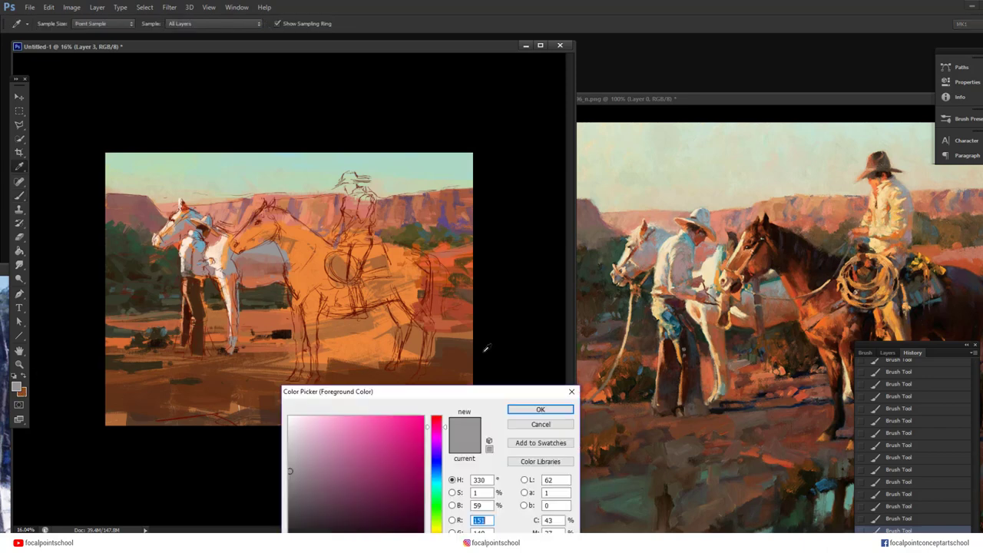
{"action": "left_click", "coordinate": [718, 338]}
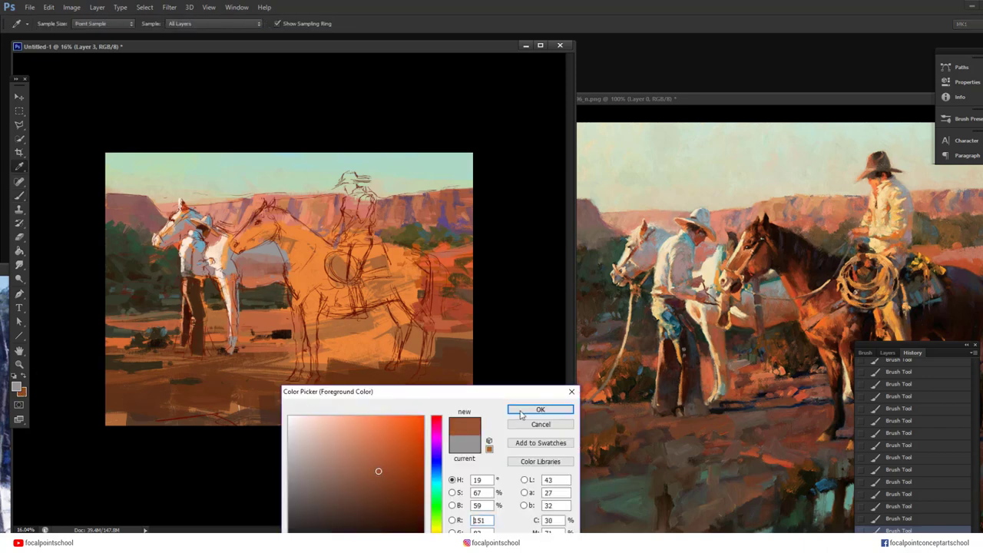
{"action": "left_click", "coordinate": [539, 409]}
{"action": "mouse_move", "coordinate": [265, 273]}
{"action": "left_mouse_down"}
{"action": "mouse_move", "coordinate": [241, 270]}
{"action": "mouse_move", "coordinate": [235, 258]}
{"action": "left_mouse_up"}
Sample cream from the white horse, adjust the brush size, and paint a light shape extending from its chest toward the brown horse
{"action": "left_click", "coordinate": [229, 266], "text": "alt"}
{"action": "right_click", "coordinate": [238, 407]}
{"action": "double_click", "coordinate": [239, 407]}
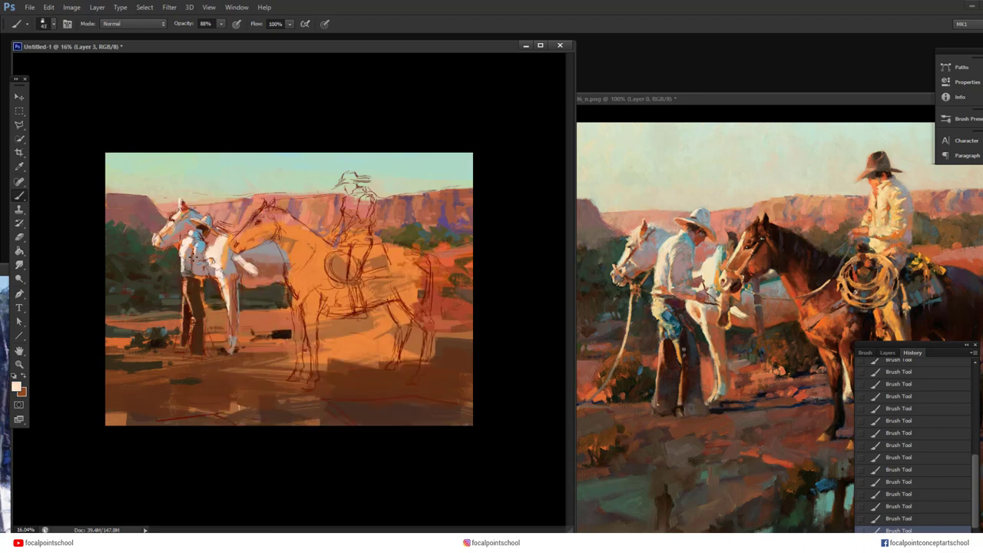
Sample the standing cowboy's shirt and trouser tones, and set the foreground to a pale warm cream
{"action": "left_click", "coordinate": [194, 248], "text": "alt"}
{"action": "left_click", "coordinate": [189, 263], "text": "alt"}
{"action": "left_click", "coordinate": [182, 285], "text": "alt"}
{"action": "left_click", "coordinate": [16, 386]}
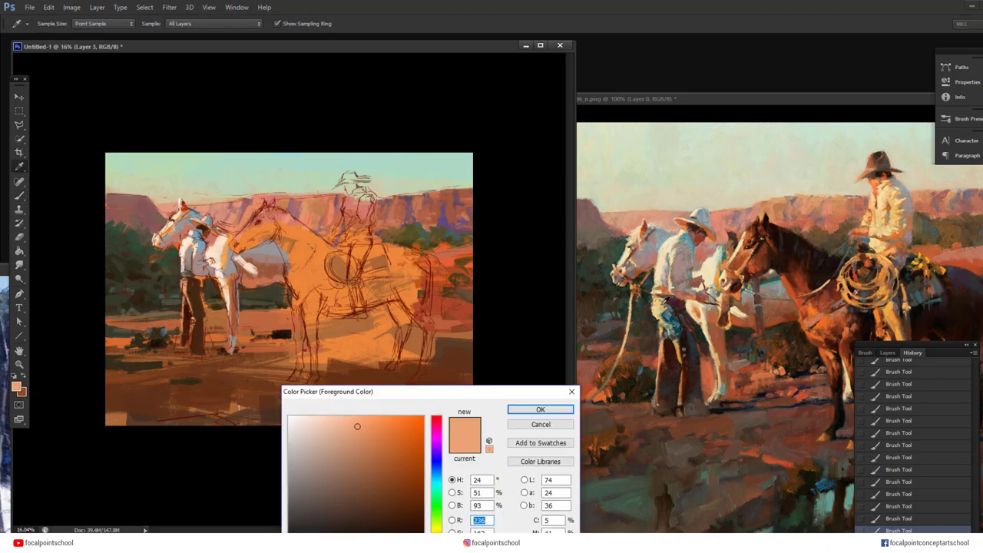
{"action": "left_click", "coordinate": [663, 303]}
{"action": "left_click", "coordinate": [337, 423]}
{"action": "left_click", "coordinate": [540, 409]}
Set the brush to 50 px and touch up the upper part of the standing cowboy's trousers
{"action": "right_click", "coordinate": [231, 306]}
{"action": "double_click", "coordinate": [307, 438]}
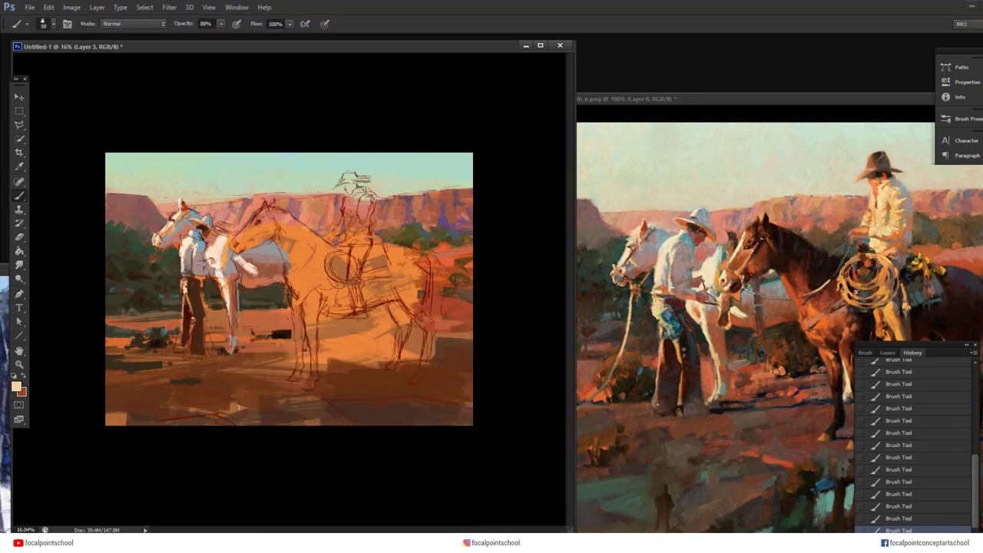
{"action": "left_click_drag", "start_coordinate": [184, 287], "coordinate": [188, 292]}
{"action": "key", "text": "F9"}
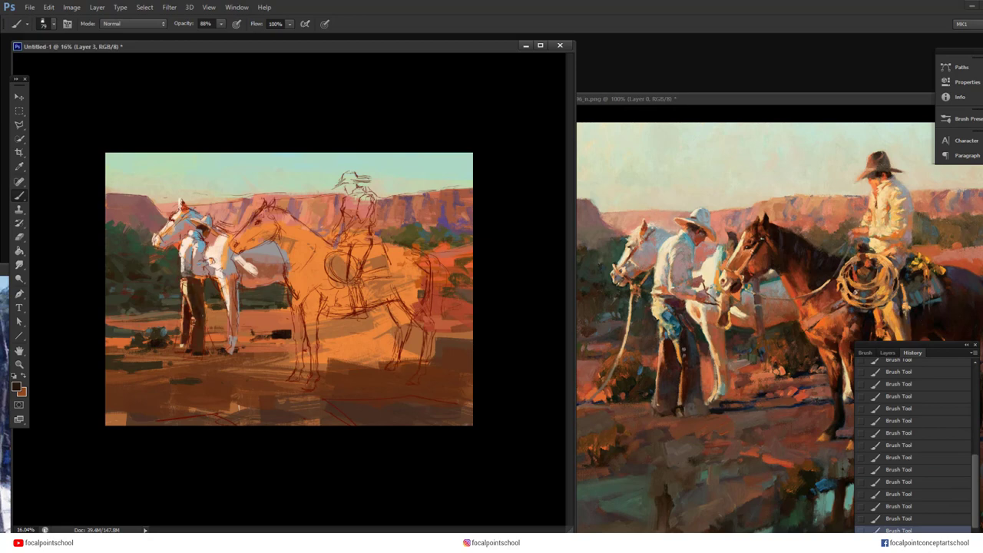
Adjust the foreground colour, set the brush opacity to 44%, and stroke across the lower-right ground of the painting
{"action": "left_click", "coordinate": [16, 387]}
{"action": "left_click", "coordinate": [435, 454]}
{"action": "left_click", "coordinate": [353, 484]}
{"action": "left_click", "coordinate": [435, 458]}
{"action": "left_click", "coordinate": [529, 410]}
{"action": "key", "text": "4"}
{"action": "key", "text": "4"}
{"action": "left_click_drag", "start_coordinate": [328, 405], "coordinate": [453, 415]}
Sample dark reddish brown and shirt tones from the standing cowboy, and enlarge the brush to 110 px
{"action": "left_click", "coordinate": [204, 304], "text": "alt"}
{"action": "left_click", "coordinate": [16, 386]}
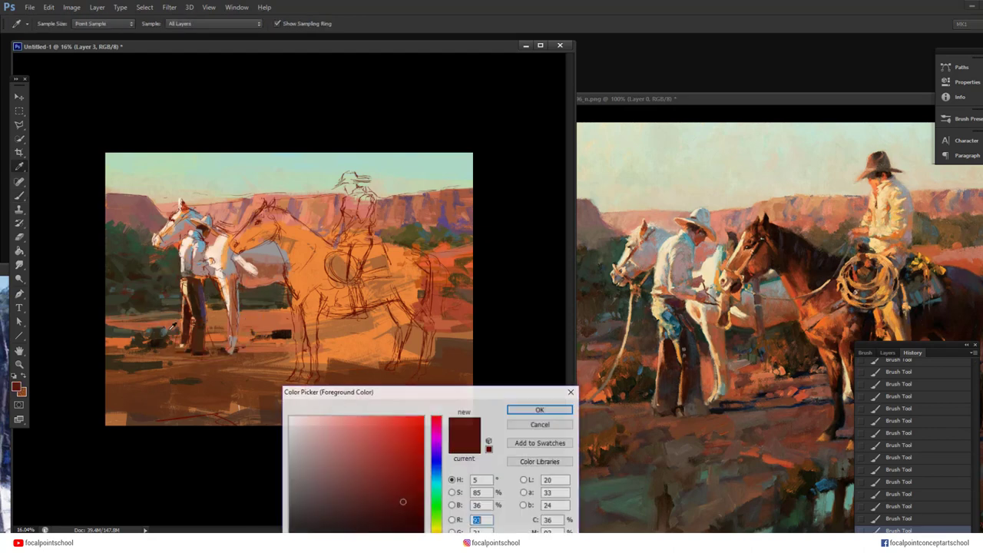
{"action": "left_click", "coordinate": [200, 307]}
{"action": "key", "text": "Return"}
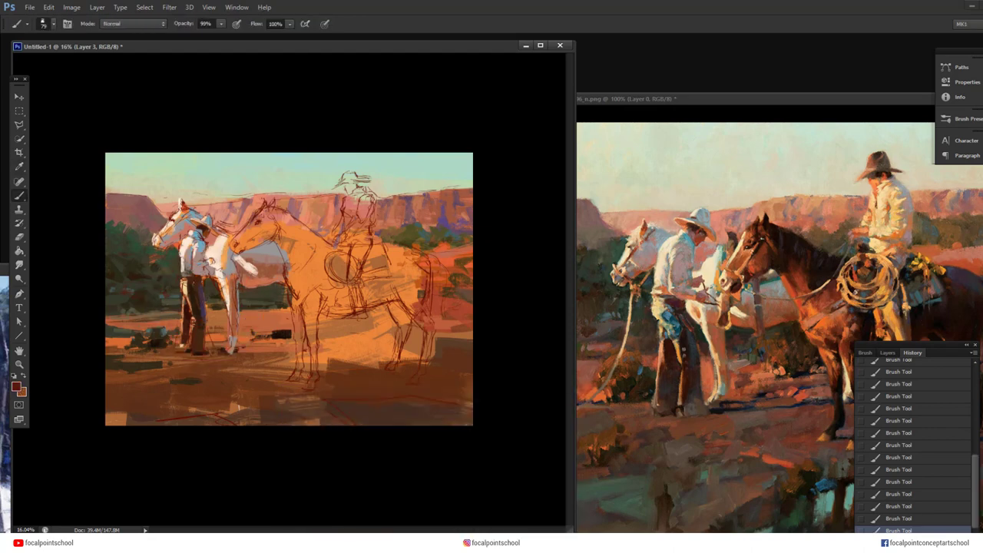
{"action": "left_click", "coordinate": [210, 239], "text": "alt"}
{"action": "right_click", "coordinate": [262, 305]}
{"action": "left_click", "coordinate": [316, 331]}
{"action": "key", "text": "Return"}
Pick a muted grey-green from the reference's foreground water and paint strokes along the lower-left ground
{"action": "left_click", "coordinate": [232, 394], "text": "alt"}
{"action": "left_click", "coordinate": [19, 390]}
{"action": "left_click", "coordinate": [540, 408]}
{"action": "left_click", "coordinate": [19, 390]}
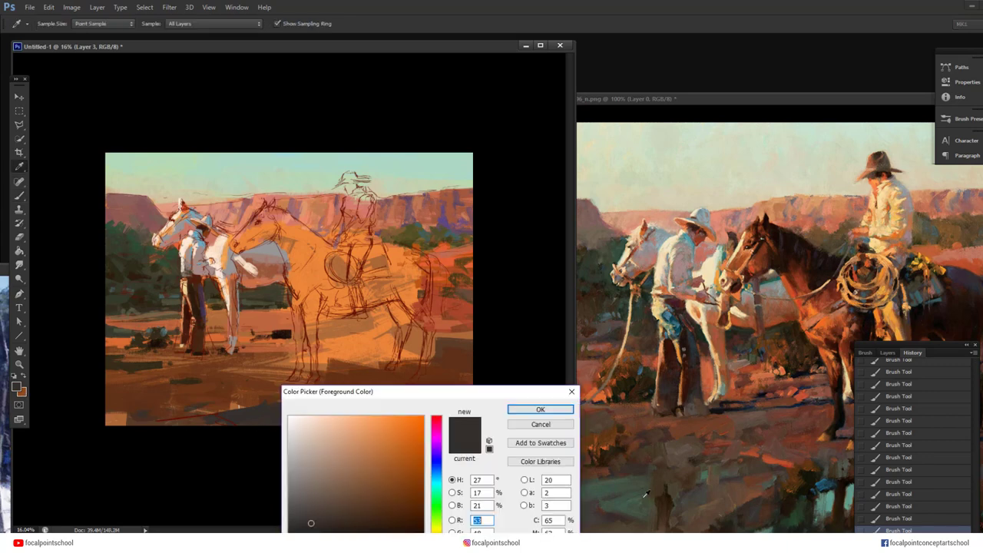
{"action": "left_click", "coordinate": [644, 496]}
{"action": "left_click", "coordinate": [540, 409]}
{"action": "left_click_drag", "start_coordinate": [252, 410], "coordinate": [219, 413]}
{"action": "left_click_drag", "start_coordinate": [157, 411], "coordinate": [107, 421]}
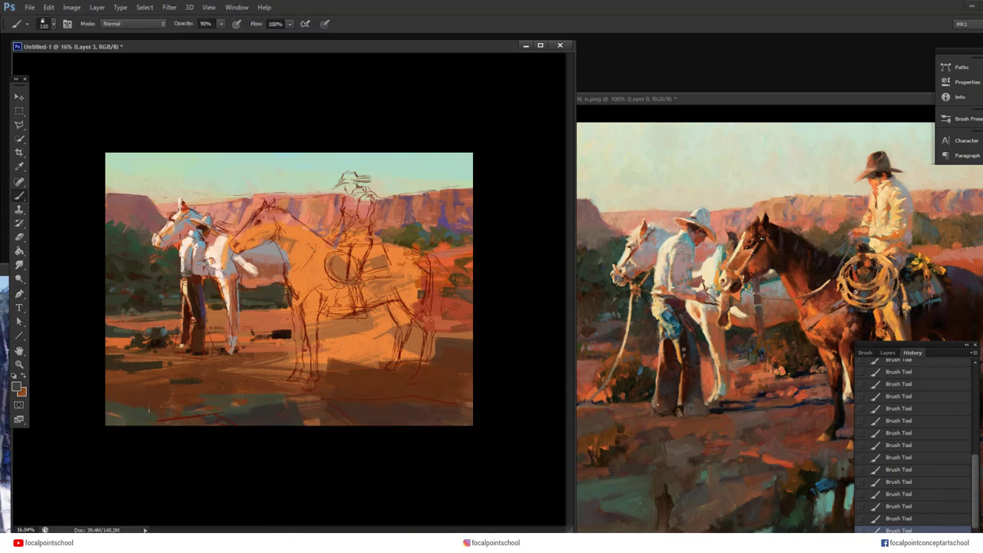
Sample a dark tone from the shadow beneath the horses and paint accents along the bottom of the ground
{"action": "left_click", "coordinate": [275, 335], "text": "alt"}
{"action": "left_click_drag", "start_coordinate": [177, 421], "coordinate": [148, 402]}
{"action": "mouse_move", "coordinate": [293, 414]}
{"action": "left_mouse_down"}
{"action": "mouse_move", "coordinate": [308, 417]}
{"action": "mouse_move", "coordinate": [320, 405]}
{"action": "left_mouse_up"}
Set the foreground to near-black brown, hue 21, saturation 40%, brightness 14%, enlarge the brush to 236 px, and stroke the bottom ground
{"action": "left_click", "coordinate": [358, 400], "text": "alt"}
{"action": "left_click", "coordinate": [16, 386]}
{"action": "left_click", "coordinate": [342, 531]}
{"action": "left_click_drag", "start_coordinate": [343, 530], "coordinate": [345, 532]}
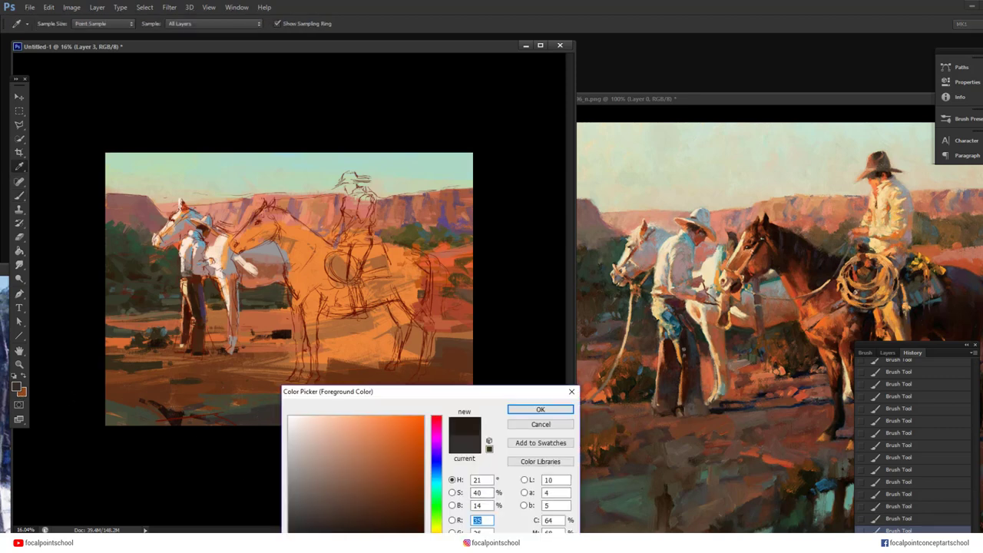
{"action": "left_click", "coordinate": [539, 409]}
{"action": "right_click", "coordinate": [295, 415]}
{"action": "left_click_drag", "start_coordinate": [232, 416], "coordinate": [283, 417]}
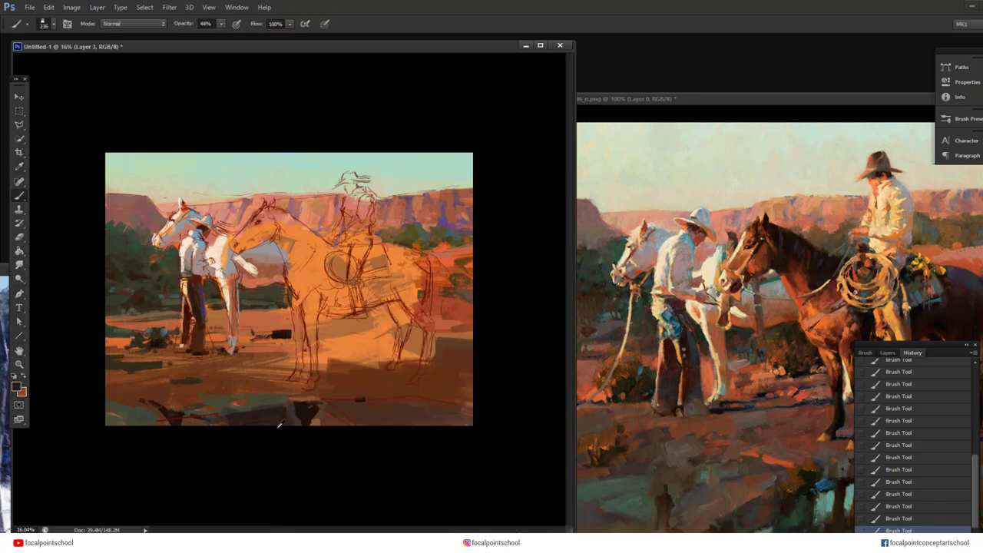
Set the brush opacity to 88% and paint broad dark and sampled brown strokes over the lower-right ground
{"action": "key", "text": "8"}
{"action": "key", "text": "8"}
{"action": "left_click_drag", "start_coordinate": [362, 423], "coordinate": [467, 415]}
{"action": "left_click_drag", "start_coordinate": [466, 376], "coordinate": [378, 389]}
{"action": "left_click_drag", "start_coordinate": [156, 371], "coordinate": [139, 374]}
{"action": "left_click", "coordinate": [463, 361], "text": "alt"}
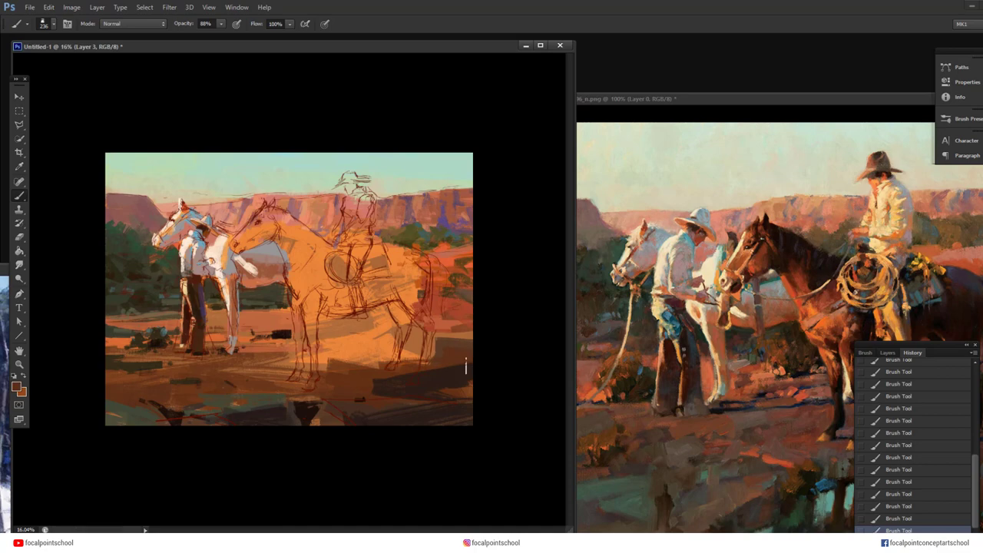
{"action": "left_click_drag", "start_coordinate": [467, 367], "coordinate": [390, 376]}
Flip both the painting and the reference horizontally, and move the reference window beside the painting
{"action": "left_click", "coordinate": [25, 364]}
{"action": "left_click_drag", "start_coordinate": [492, 257], "coordinate": [432, 256]}
{"action": "key", "text": "ctrl+shift+h"}
{"action": "left_click", "coordinate": [731, 237]}
{"action": "key", "text": "ctrl+shift+h"}
{"action": "left_click", "coordinate": [308, 329]}
{"action": "left_click_drag", "start_coordinate": [254, 294], "coordinate": [262, 295]}
{"action": "left_click", "coordinate": [705, 294]}
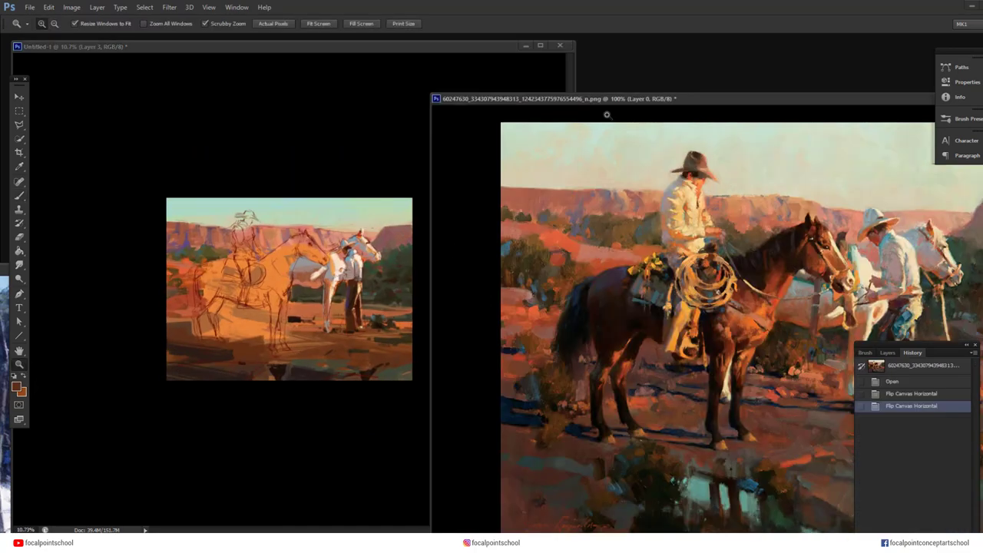
{"action": "left_click_drag", "start_coordinate": [611, 100], "coordinate": [726, 86]}
Sample tones from the bushes behind the brown horse's tail and dab them along the painting's left edge
{"action": "left_click", "coordinate": [200, 271]}
{"action": "key", "text": "b"}
{"action": "left_click", "coordinate": [186, 256], "text": "alt"}
{"action": "mouse_move", "coordinate": [175, 262]}
{"action": "left_mouse_down"}
{"action": "mouse_move", "coordinate": [156, 264]}
{"action": "mouse_move", "coordinate": [175, 264]}
{"action": "left_mouse_up"}
{"action": "left_click", "coordinate": [189, 254], "text": "alt"}
{"action": "left_click_drag", "start_coordinate": [178, 266], "coordinate": [175, 272]}
{"action": "left_click_drag", "start_coordinate": [176, 275], "coordinate": [170, 276]}
Sample dark grey-green from the foreground, undo the last stroke, and paint streaks across the lower-left ground
{"action": "left_click", "coordinate": [325, 370], "text": "alt"}
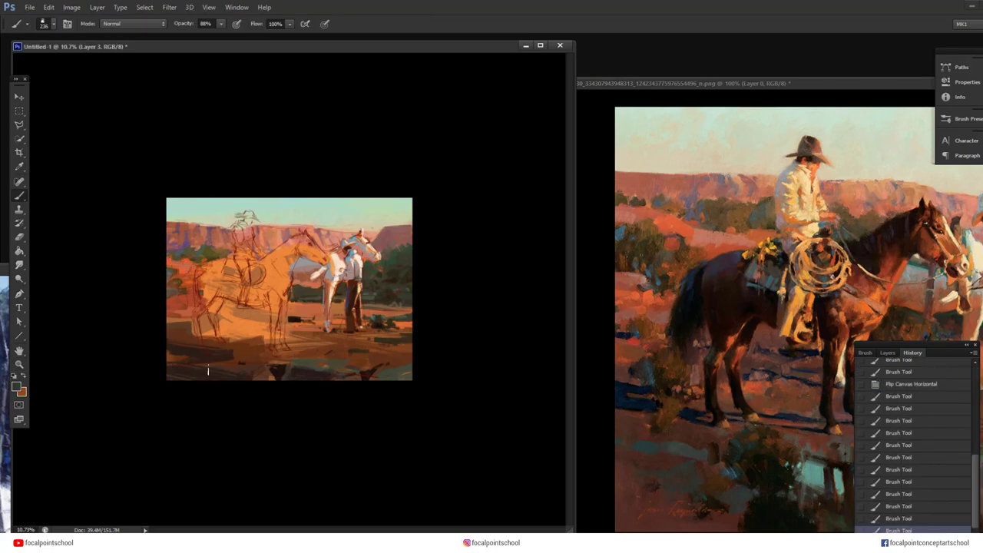
{"action": "key", "text": "ctrl+z"}
{"action": "mouse_move", "coordinate": [222, 371]}
{"action": "left_mouse_down"}
{"action": "mouse_move", "coordinate": [170, 377]}
{"action": "mouse_move", "coordinate": [178, 374]}
{"action": "left_mouse_up"}
{"action": "left_click_drag", "start_coordinate": [185, 373], "coordinate": [207, 371]}
{"action": "left_click_drag", "start_coordinate": [209, 370], "coordinate": [225, 367]}
Sample warm browns from the ground and paint them beneath and behind the brown horse
{"action": "left_click", "coordinate": [18, 387]}
{"action": "left_click", "coordinate": [271, 361]}
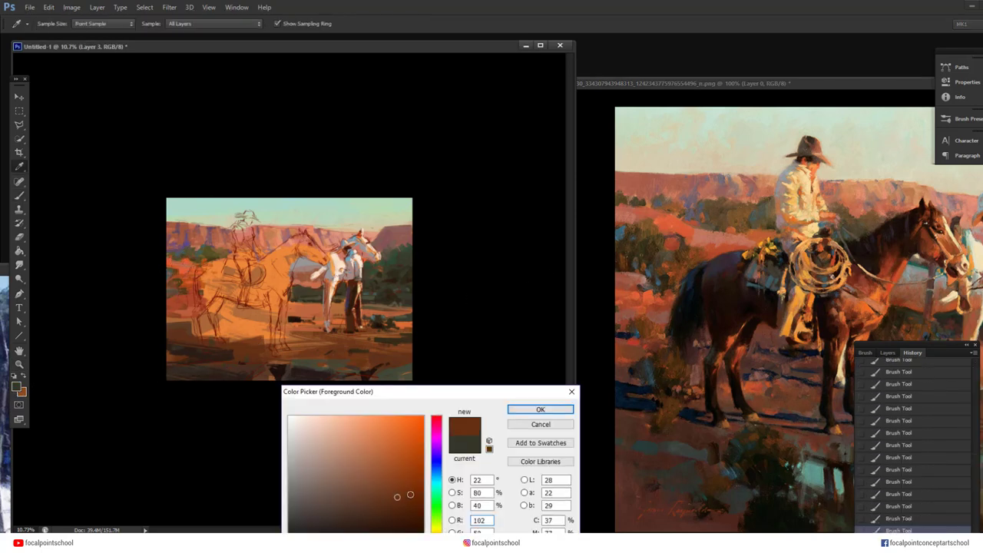
{"action": "key", "text": "Return"}
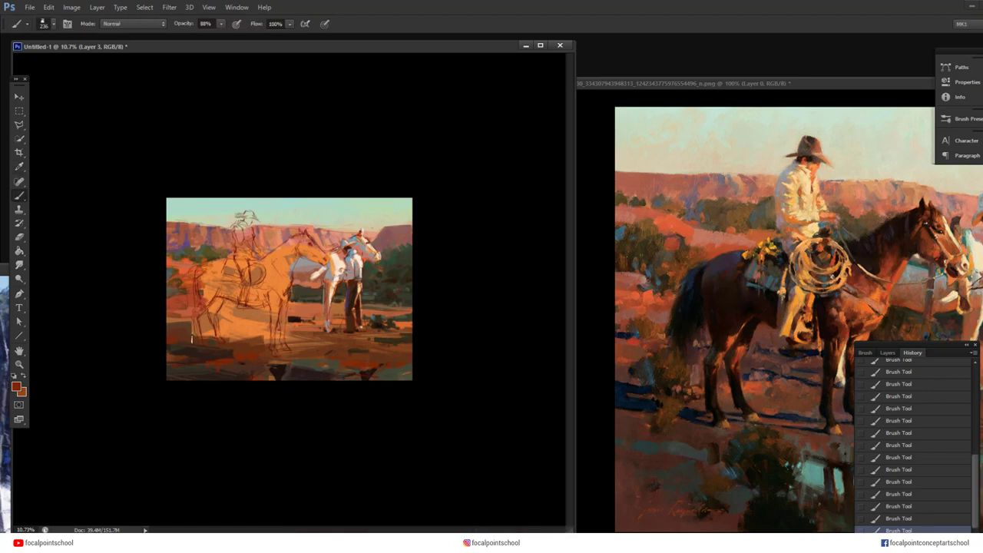
{"action": "left_click", "coordinate": [348, 340], "text": "alt"}
{"action": "mouse_move", "coordinate": [259, 315]}
{"action": "left_mouse_down"}
{"action": "mouse_move", "coordinate": [223, 315]}
{"action": "mouse_move", "coordinate": [262, 329]}
{"action": "left_mouse_up"}
{"action": "mouse_move", "coordinate": [263, 334]}
{"action": "left_mouse_down"}
{"action": "mouse_move", "coordinate": [219, 337]}
{"action": "mouse_move", "coordinate": [313, 328]}
{"action": "left_mouse_up"}
{"action": "mouse_move", "coordinate": [292, 326]}
{"action": "left_mouse_down"}
{"action": "mouse_move", "coordinate": [321, 327]}
{"action": "mouse_move", "coordinate": [284, 315]}
{"action": "left_mouse_up"}
{"action": "mouse_move", "coordinate": [224, 314]}
{"action": "left_mouse_down"}
{"action": "mouse_move", "coordinate": [218, 327]}
{"action": "mouse_move", "coordinate": [186, 309]}
{"action": "left_mouse_up"}
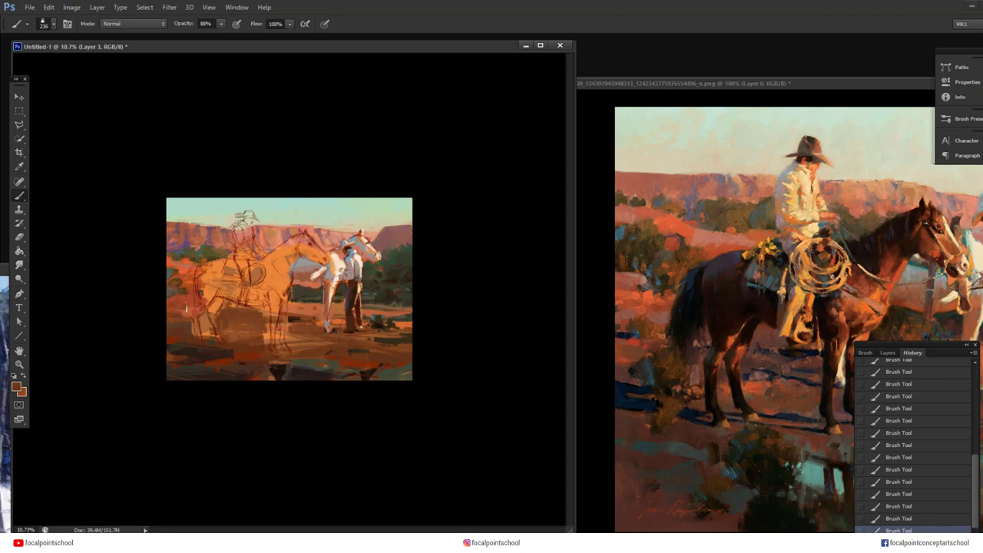
Set the foreground to dark brown, hue 17, saturation 89%, brightness 19%, and block in the brown horse's hindquarters and hind leg
{"action": "left_click", "coordinate": [16, 388]}
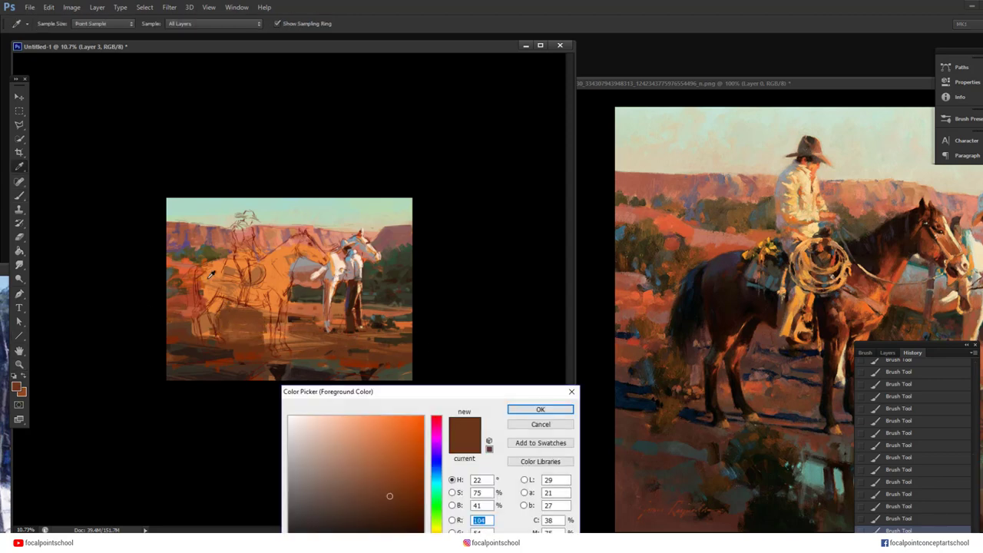
{"action": "left_click", "coordinate": [755, 267]}
{"action": "left_click", "coordinate": [382, 520]}
{"action": "left_click", "coordinate": [247, 353]}
{"action": "left_click", "coordinate": [410, 525]}
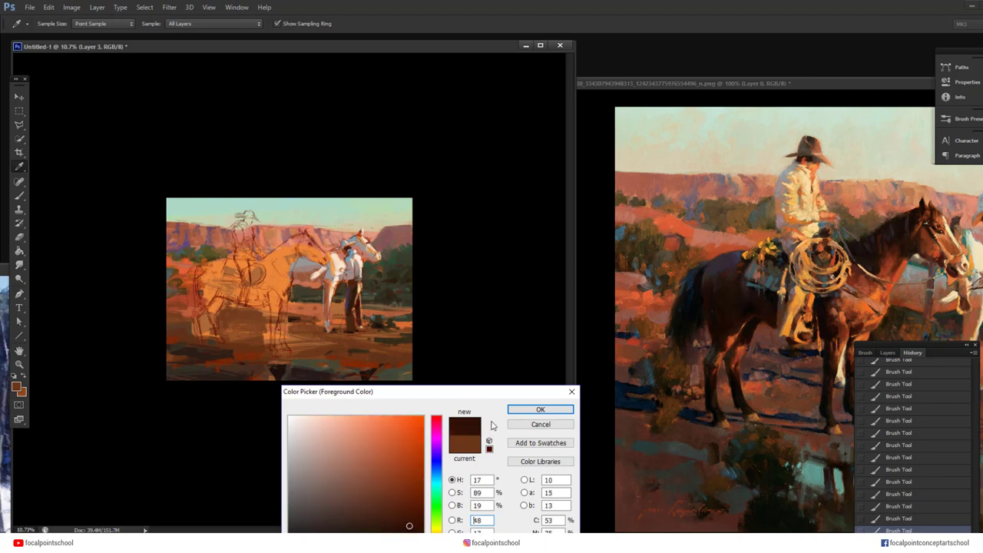
{"action": "left_click", "coordinate": [539, 409]}
{"action": "mouse_move", "coordinate": [212, 292]}
{"action": "left_mouse_down"}
{"action": "mouse_move", "coordinate": [204, 278]}
{"action": "mouse_move", "coordinate": [215, 265]}
{"action": "mouse_move", "coordinate": [234, 282]}
{"action": "mouse_move", "coordinate": [214, 283]}
{"action": "mouse_move", "coordinate": [202, 341]}
{"action": "left_mouse_up"}
Sample the horse's dark brown, set the brush to 201 px, and touch up the hind leg
{"action": "left_click", "coordinate": [226, 280], "text": "alt"}
{"action": "right_click", "coordinate": [205, 311]}
{"action": "left_click", "coordinate": [285, 308]}
{"action": "left_click", "coordinate": [203, 303]}
{"action": "left_click", "coordinate": [330, 542]}
{"action": "left_click", "coordinate": [967, 513]}
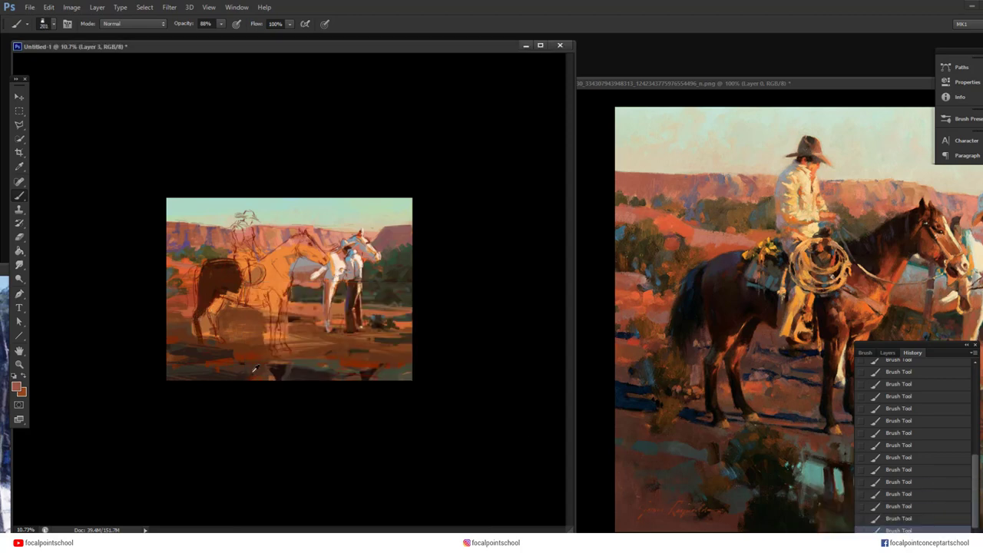
Create a new layer and block in the brown horse's neck, shoulder and head with a sampled dark brown
{"action": "left_click", "coordinate": [284, 367], "text": "alt"}
{"action": "key", "text": "ctrl+shift+alt+n"}
{"action": "mouse_move", "coordinate": [237, 275]}
{"action": "left_mouse_down"}
{"action": "mouse_move", "coordinate": [278, 263]}
{"action": "mouse_move", "coordinate": [295, 245]}
{"action": "left_mouse_up"}
{"action": "left_click_drag", "start_coordinate": [292, 249], "coordinate": [275, 289]}
{"action": "left_click_drag", "start_coordinate": [295, 247], "coordinate": [287, 266]}
{"action": "mouse_move", "coordinate": [291, 259]}
{"action": "left_mouse_down"}
{"action": "mouse_move", "coordinate": [286, 283]}
{"action": "mouse_move", "coordinate": [304, 246]}
{"action": "left_mouse_up"}
{"action": "mouse_move", "coordinate": [301, 246]}
{"action": "left_mouse_down"}
{"action": "mouse_move", "coordinate": [324, 262]}
{"action": "mouse_move", "coordinate": [307, 258]}
{"action": "left_mouse_up"}
Reduce the brush size and refine the shape of the brown horse's head
{"action": "right_click", "coordinate": [330, 259]}
{"action": "double_click", "coordinate": [533, 437]}
{"action": "left_click_drag", "start_coordinate": [296, 251], "coordinate": [304, 260]}
{"action": "left_click_drag", "start_coordinate": [301, 249], "coordinate": [309, 257]}
{"action": "mouse_move", "coordinate": [301, 252]}
{"action": "left_mouse_down"}
{"action": "mouse_move", "coordinate": [327, 259]}
{"action": "mouse_move", "coordinate": [296, 250]}
{"action": "left_mouse_up"}
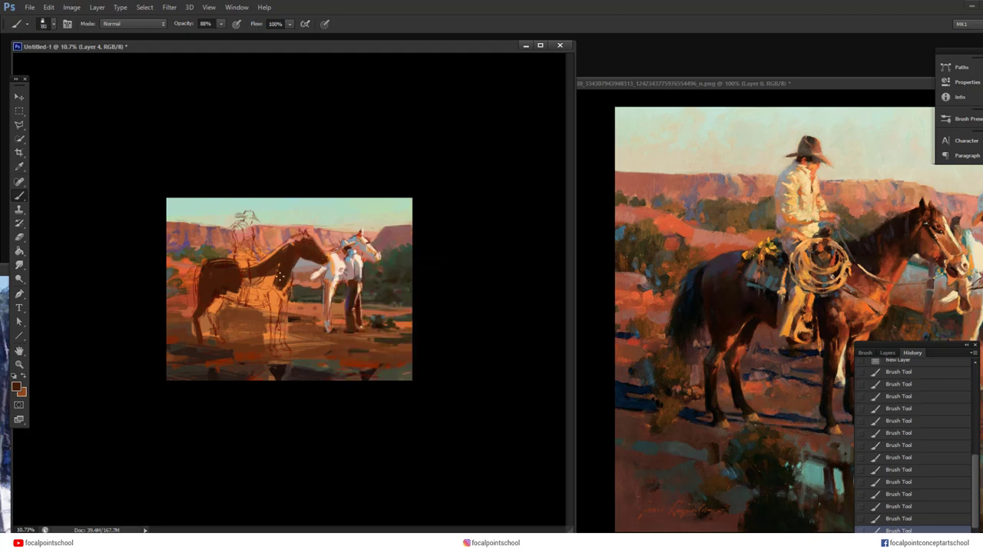
Change the brush size and fill in the brown horse's belly with dark brown
{"action": "right_click", "coordinate": [283, 274]}
{"action": "double_click", "coordinate": [469, 442]}
{"action": "mouse_move", "coordinate": [197, 321]}
{"action": "left_mouse_down"}
{"action": "mouse_move", "coordinate": [245, 295]}
{"action": "mouse_move", "coordinate": [264, 298]}
{"action": "left_mouse_up"}
Adjust the foreground to a darker brown, set the brush to 195 px, and deepen the brown horse's rump
{"action": "left_click", "coordinate": [16, 386]}
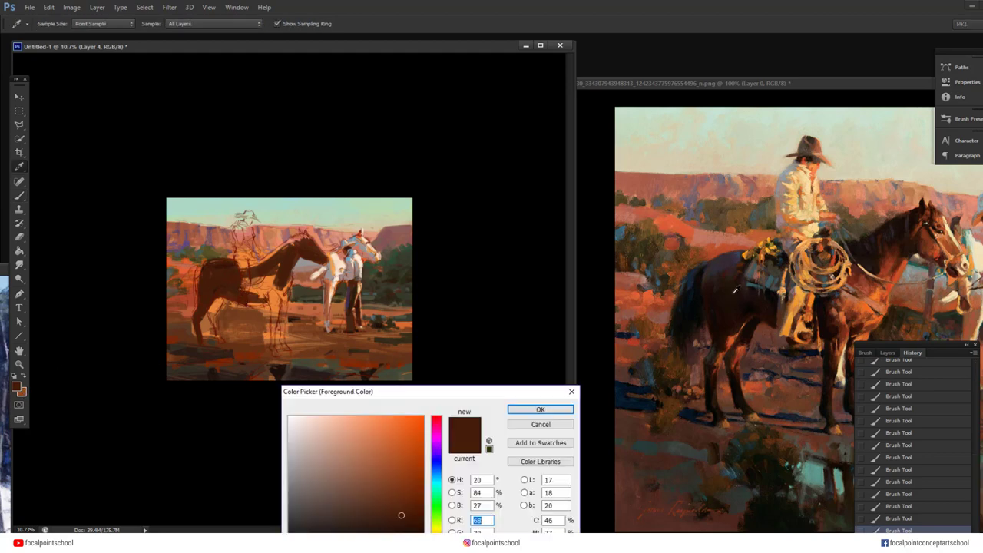
{"action": "left_click", "coordinate": [437, 530]}
{"action": "left_click", "coordinate": [540, 408]}
{"action": "right_click", "coordinate": [218, 284]}
{"action": "left_click", "coordinate": [289, 317]}
{"action": "left_click", "coordinate": [212, 280]}
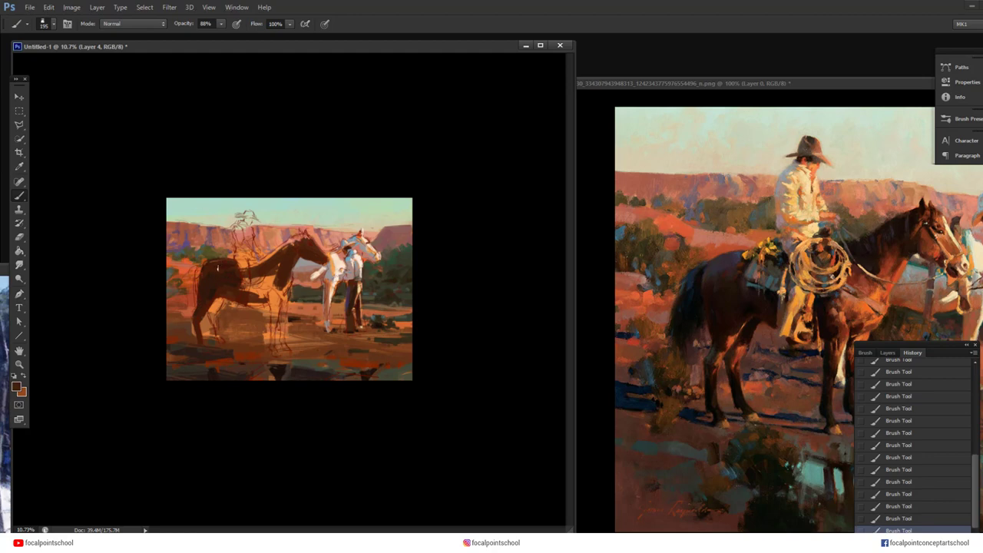
Sample browns from the horse's neck and shoulder, and paint its back and front leg
{"action": "left_click", "coordinate": [267, 263], "text": "alt"}
{"action": "mouse_move", "coordinate": [257, 264]}
{"action": "left_mouse_down"}
{"action": "mouse_move", "coordinate": [292, 241]}
{"action": "mouse_move", "coordinate": [282, 256]}
{"action": "left_mouse_up"}
{"action": "left_click", "coordinate": [292, 247], "text": "alt"}
{"action": "left_click", "coordinate": [284, 267], "text": "alt"}
{"action": "left_click_drag", "start_coordinate": [278, 297], "coordinate": [274, 348]}
Mix a muted reddish brown from the reference and paint the ground around the brown horse's legs on Layer 3
{"action": "left_click", "coordinate": [16, 387]}
{"action": "left_click", "coordinate": [771, 339]}
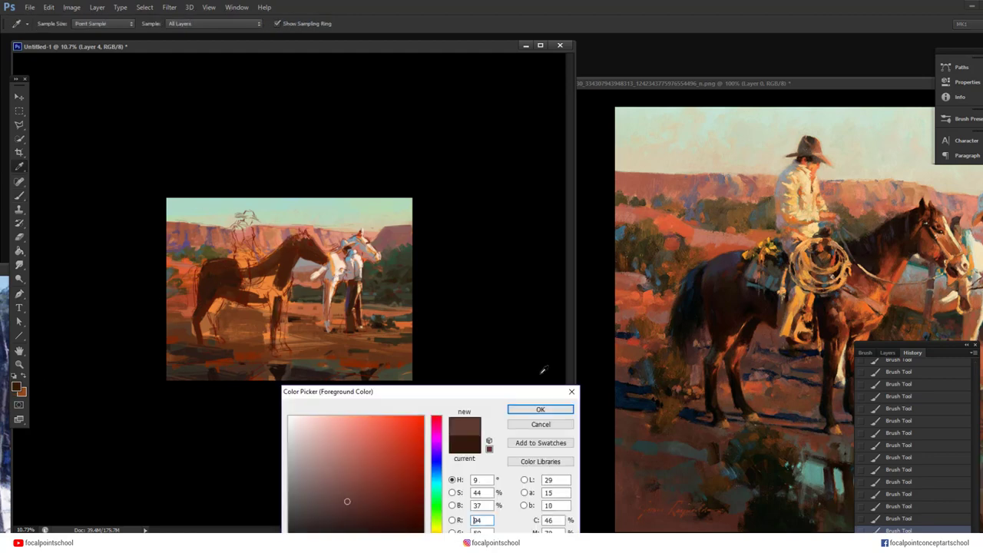
{"action": "left_click", "coordinate": [307, 341]}
{"action": "left_click", "coordinate": [359, 493]}
{"action": "left_click", "coordinate": [437, 548]}
{"action": "left_click", "coordinate": [540, 409]}
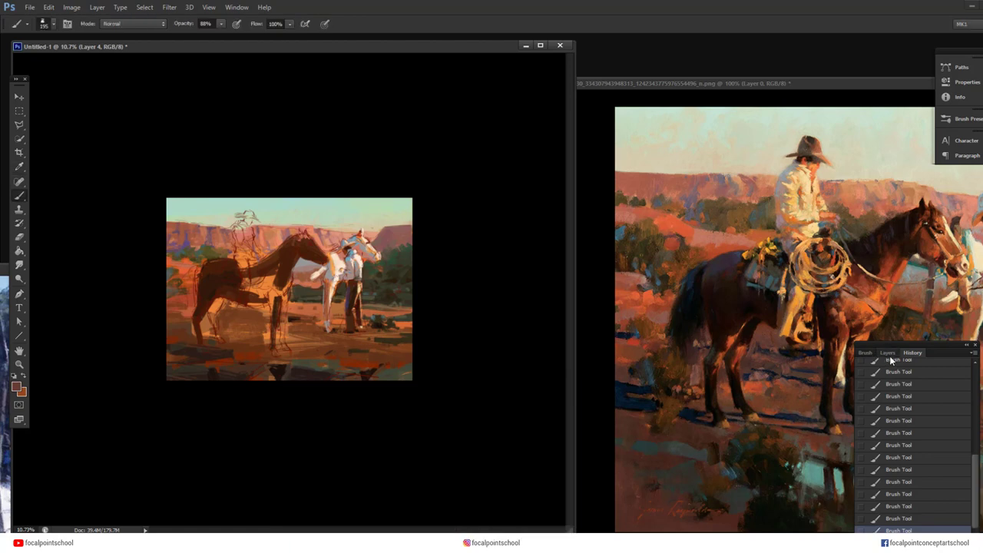
{"action": "left_click", "coordinate": [888, 354]}
{"action": "left_click", "coordinate": [901, 444]}
{"action": "left_click_drag", "start_coordinate": [295, 320], "coordinate": [319, 318]}
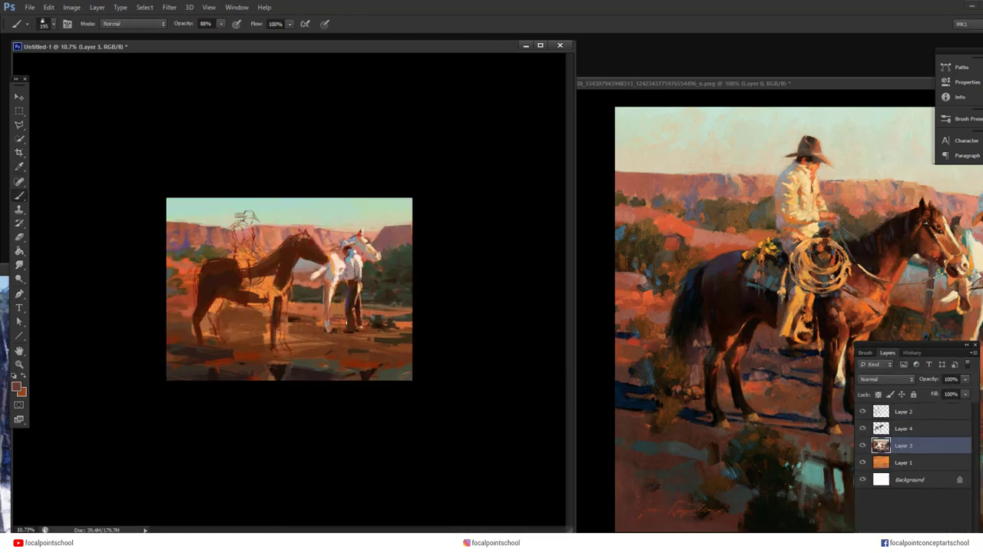
{"action": "left_click_drag", "start_coordinate": [293, 323], "coordinate": [281, 328]}
{"action": "mouse_move", "coordinate": [217, 316]}
{"action": "left_mouse_down"}
{"action": "mouse_move", "coordinate": [205, 328]}
{"action": "mouse_move", "coordinate": [169, 307]}
{"action": "mouse_move", "coordinate": [259, 310]}
{"action": "left_mouse_up"}
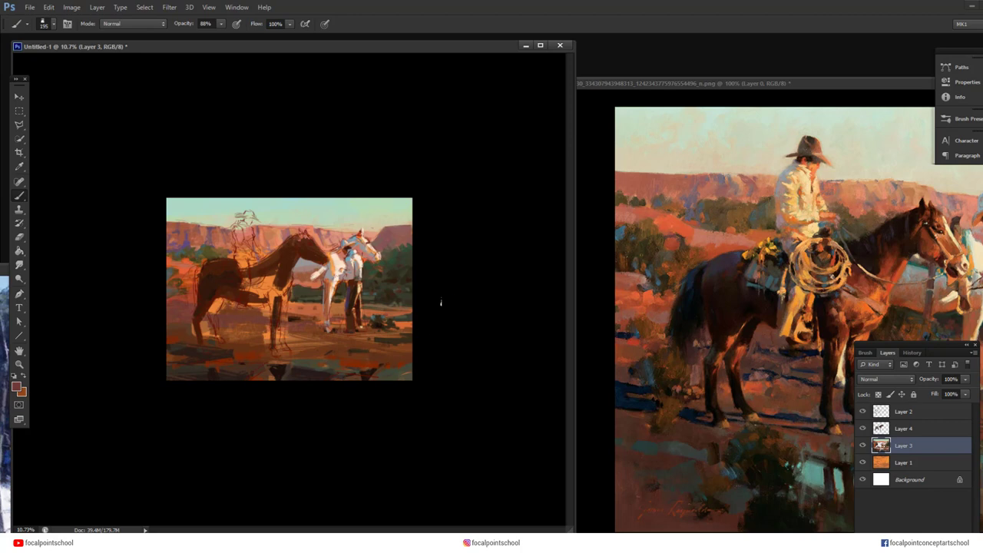
Reposition the reference window, then touch up the bushes at the painting's right edge with sampled tones
{"action": "left_click_drag", "start_coordinate": [790, 83], "coordinate": [626, 92]}
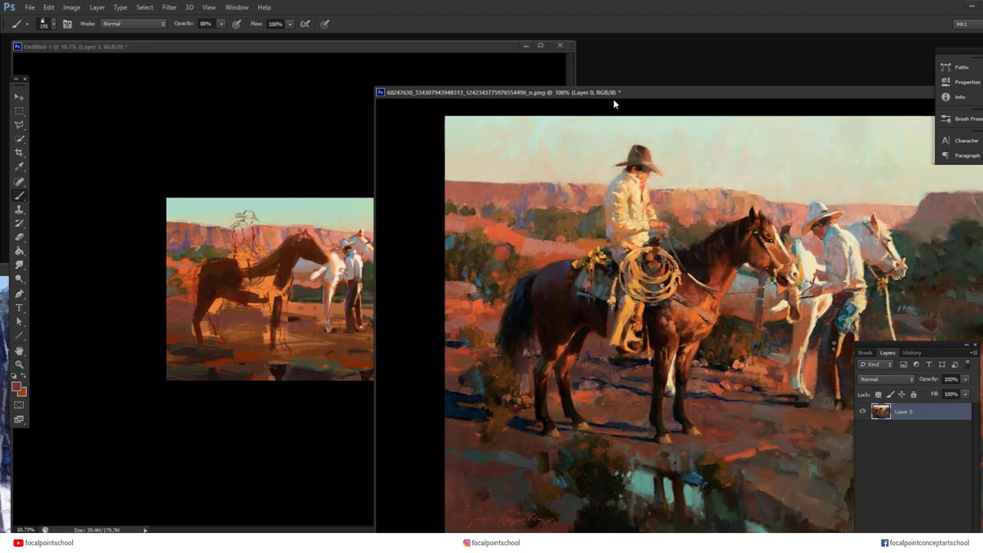
{"action": "left_click", "coordinate": [415, 293]}
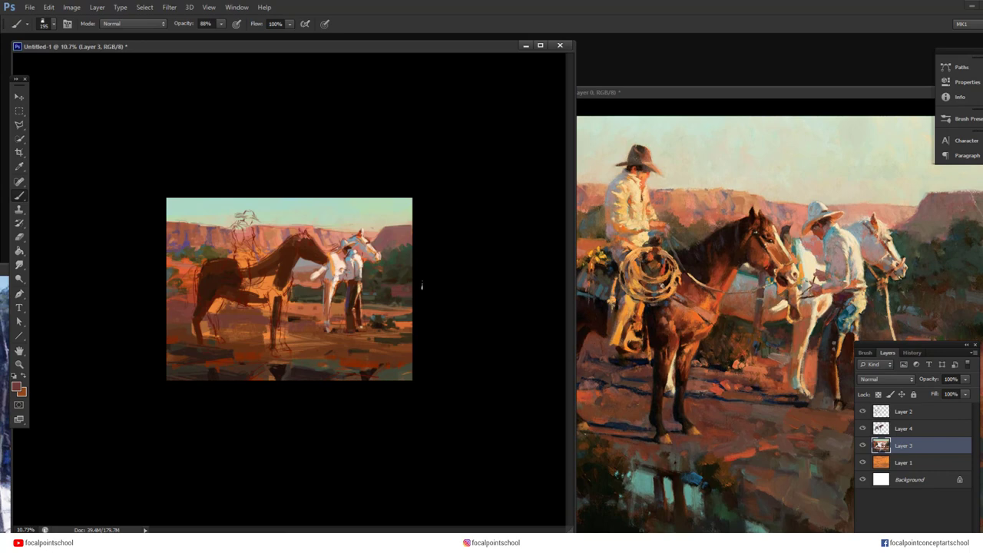
{"action": "left_click", "coordinate": [404, 283], "text": "alt"}
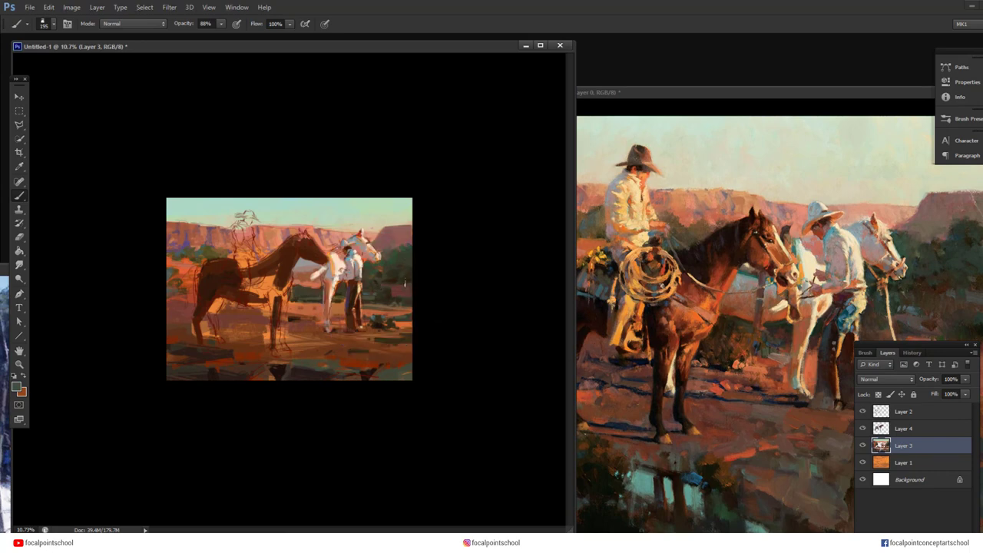
{"action": "left_click", "coordinate": [405, 237], "text": "alt"}
{"action": "left_click_drag", "start_coordinate": [403, 244], "coordinate": [404, 258]}
{"action": "left_click", "coordinate": [405, 252], "text": "alt"}
{"action": "left_click", "coordinate": [410, 253], "text": "alt"}
Sample bush tones from behind the brown horse and paint them between its neck and the rider
{"action": "left_click", "coordinate": [192, 253], "text": "alt"}
{"action": "left_click", "coordinate": [224, 253], "text": "alt"}
{"action": "left_click_drag", "start_coordinate": [269, 249], "coordinate": [257, 255]}
Sample orange ground tones near the white horse and dab them beside its chest
{"action": "left_click", "coordinate": [315, 282], "text": "alt"}
{"action": "left_click", "coordinate": [331, 290], "text": "alt"}
{"action": "mouse_move", "coordinate": [313, 285]}
{"action": "left_mouse_down"}
{"action": "mouse_move", "coordinate": [298, 283]}
{"action": "mouse_move", "coordinate": [316, 285]}
{"action": "left_mouse_up"}
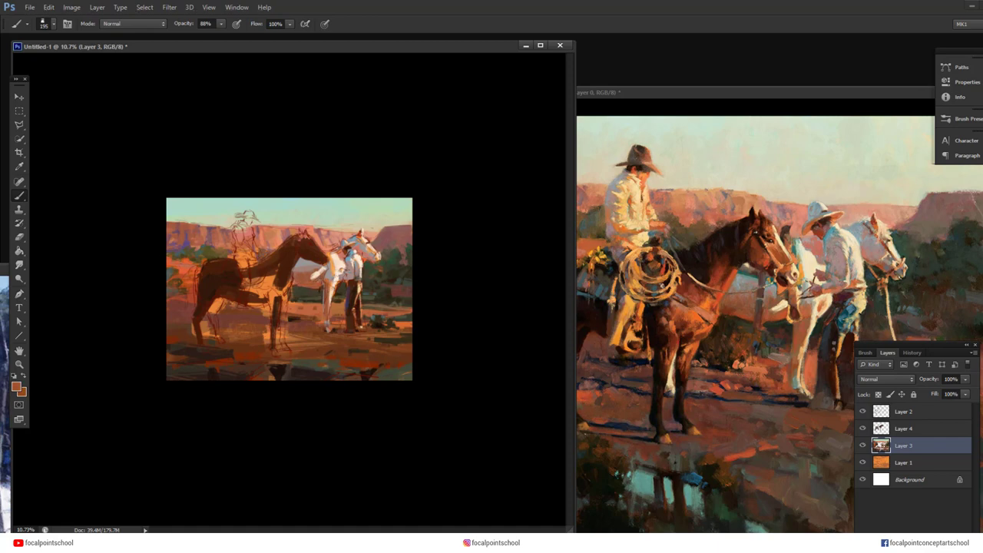
Shift the reference window, sample ground browns, and paint wide strokes over the ground beneath the brown horse
{"action": "left_click", "coordinate": [223, 278], "text": "alt"}
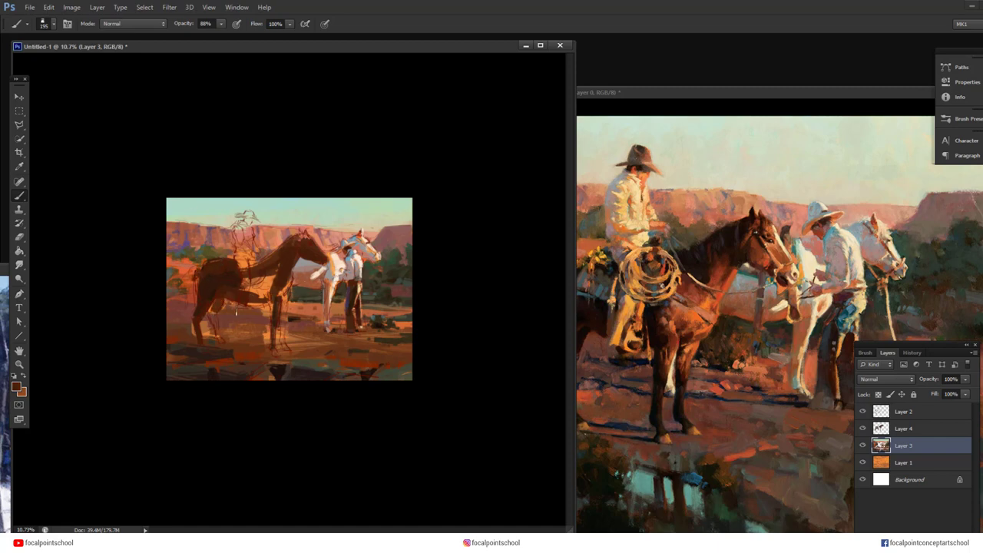
{"action": "left_click", "coordinate": [638, 117]}
{"action": "left_click", "coordinate": [461, 48]}
{"action": "left_click", "coordinate": [187, 331], "text": "alt"}
{"action": "mouse_move", "coordinate": [193, 325]}
{"action": "left_mouse_down"}
{"action": "mouse_move", "coordinate": [193, 342]}
{"action": "mouse_move", "coordinate": [255, 328]}
{"action": "mouse_move", "coordinate": [219, 335]}
{"action": "mouse_move", "coordinate": [311, 345]}
{"action": "left_mouse_up"}
{"action": "left_click", "coordinate": [260, 330], "text": "alt"}
{"action": "left_click_drag", "start_coordinate": [235, 332], "coordinate": [293, 334]}
Set the foreground to orange-red, hue 14, saturation 76%, brightness 71%, and accent the ground beneath the brown horse and at the right edge
{"action": "left_click", "coordinate": [16, 387]}
{"action": "left_click", "coordinate": [391, 455]}
{"action": "left_click", "coordinate": [540, 409]}
{"action": "mouse_move", "coordinate": [261, 334]}
{"action": "left_mouse_down"}
{"action": "mouse_move", "coordinate": [182, 335]}
{"action": "mouse_move", "coordinate": [179, 326]}
{"action": "mouse_move", "coordinate": [228, 327]}
{"action": "left_mouse_up"}
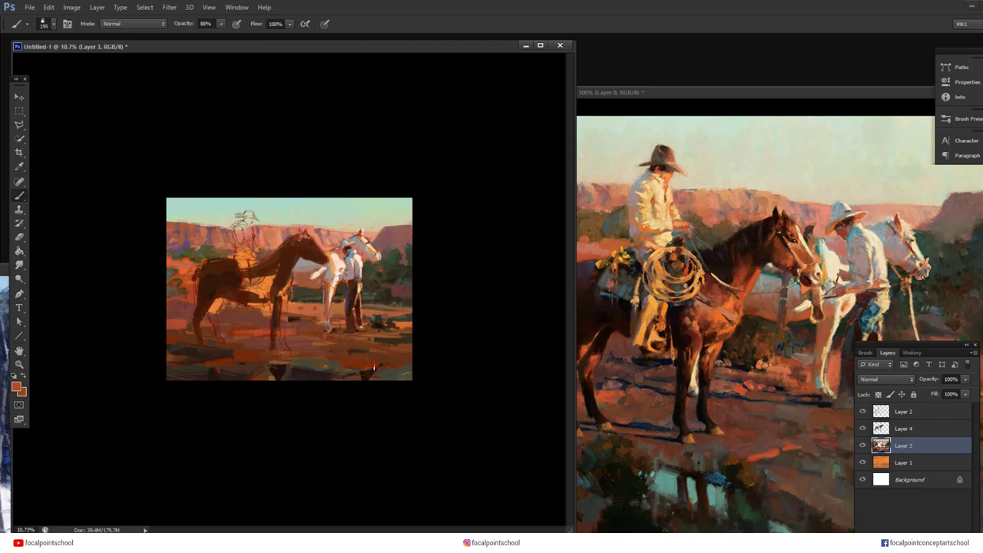
{"action": "left_click_drag", "start_coordinate": [394, 330], "coordinate": [411, 331]}
Sample the horse's dark brown and touch up its front hoof on Layer 4 with a 62 px brush
{"action": "left_click", "coordinate": [16, 386]}
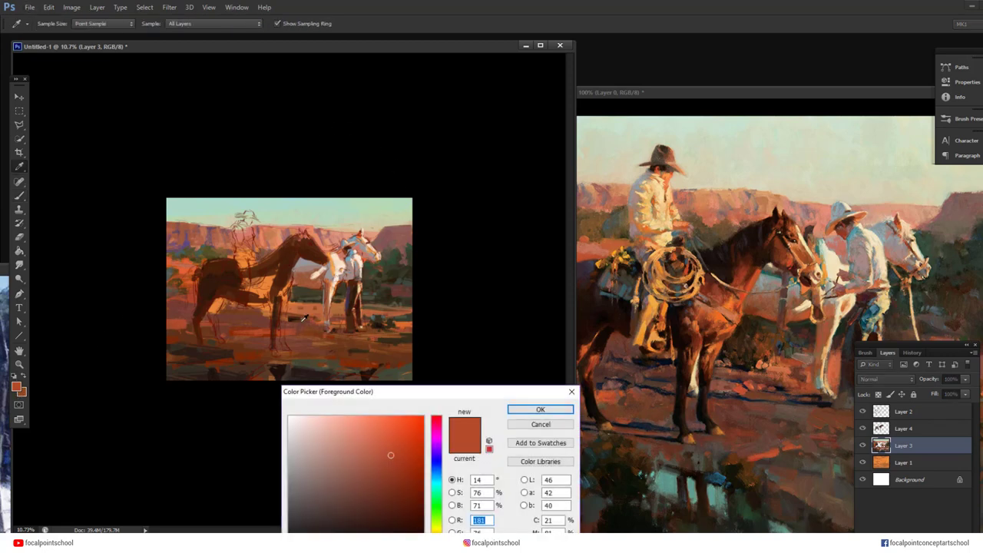
{"action": "left_click", "coordinate": [209, 294]}
{"action": "left_click", "coordinate": [221, 268]}
{"action": "left_click", "coordinate": [528, 411]}
{"action": "left_click", "coordinate": [905, 428]}
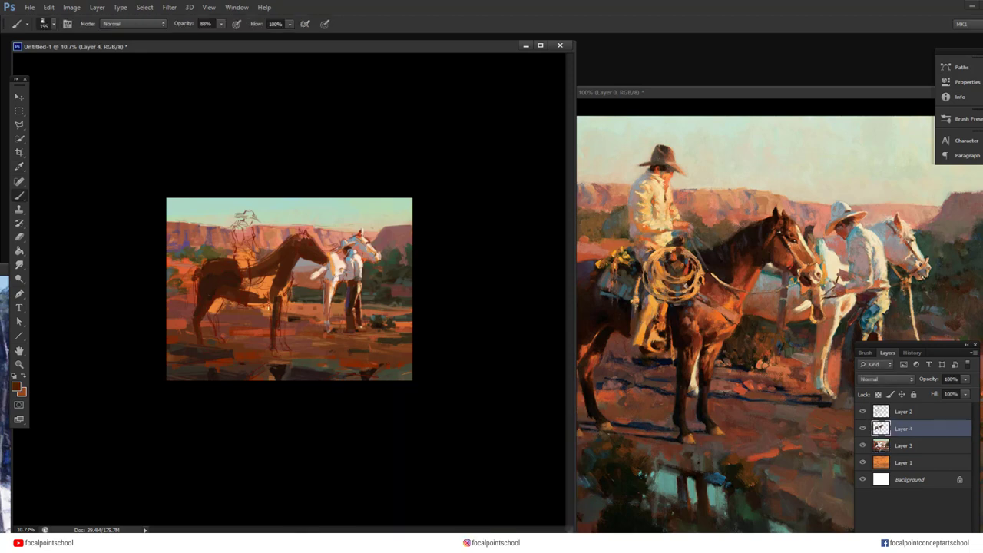
{"action": "right_click", "coordinate": [287, 307]}
{"action": "left_click", "coordinate": [343, 334]}
{"action": "left_click", "coordinate": [275, 350]}
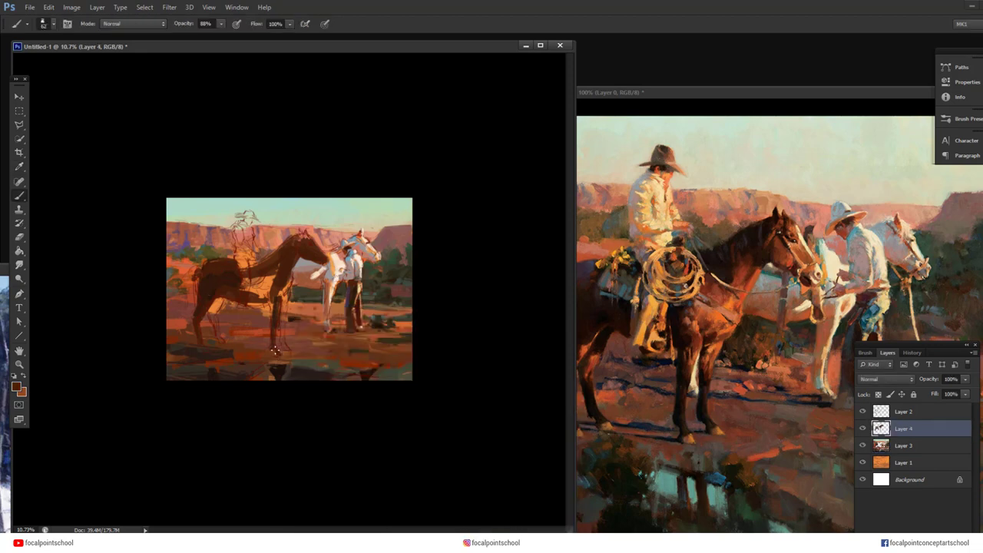
Sample dark brown from the horse's body, paint its front hoof and other hind leg, and enlarge the brush
{"action": "left_click", "coordinate": [216, 283], "text": "alt"}
{"action": "left_click_drag", "start_coordinate": [235, 354], "coordinate": [273, 353]}
{"action": "left_click_drag", "start_coordinate": [658, 97], "coordinate": [696, 102]}
{"action": "left_click_drag", "start_coordinate": [223, 344], "coordinate": [216, 301]}
{"action": "right_click", "coordinate": [247, 306]}
{"action": "left_click", "coordinate": [307, 329]}
{"action": "key", "text": "Return"}
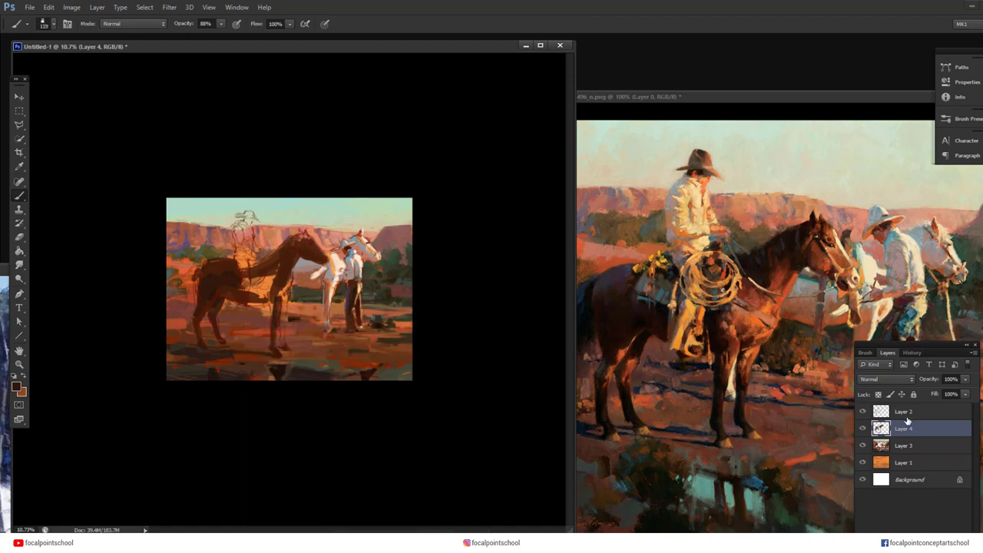
On Layer 2, lasso around the brown horse and rider, darken that area with Levels midtones at 0.63, and deselect
{"action": "left_click", "coordinate": [906, 416]}
{"action": "key", "text": "l"}
{"action": "left_click", "coordinate": [308, 216]}
{"action": "left_click", "coordinate": [332, 249]}
{"action": "left_click", "coordinate": [295, 345]}
{"action": "left_click", "coordinate": [198, 359]}
{"action": "left_click", "coordinate": [211, 247]}
{"action": "left_click", "coordinate": [267, 203]}
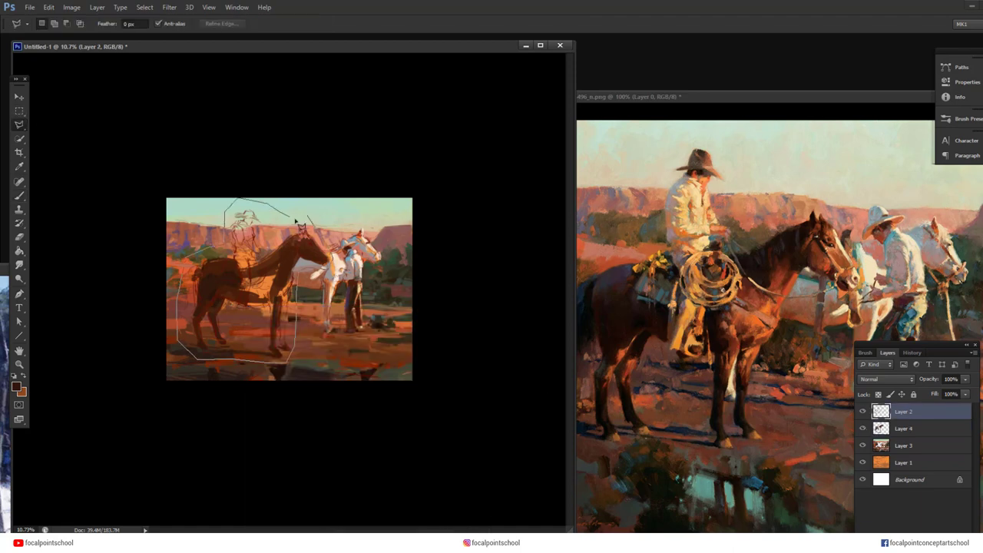
{"action": "left_click", "coordinate": [296, 221]}
{"action": "key", "text": "ctrl+l"}
{"action": "left_click_drag", "start_coordinate": [768, 515], "coordinate": [787, 515]}
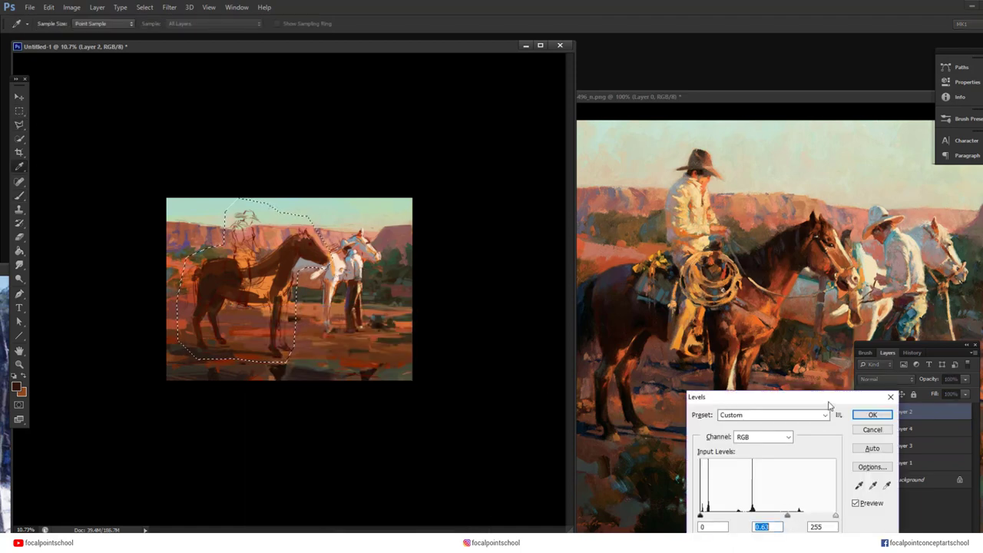
{"action": "left_click", "coordinate": [872, 414]}
{"action": "key", "text": "ctrl+d"}
Pick a deeper teal based on the painting's sky and paint a puddle reflection in the foreground below the brown horse
{"action": "key", "text": "b"}
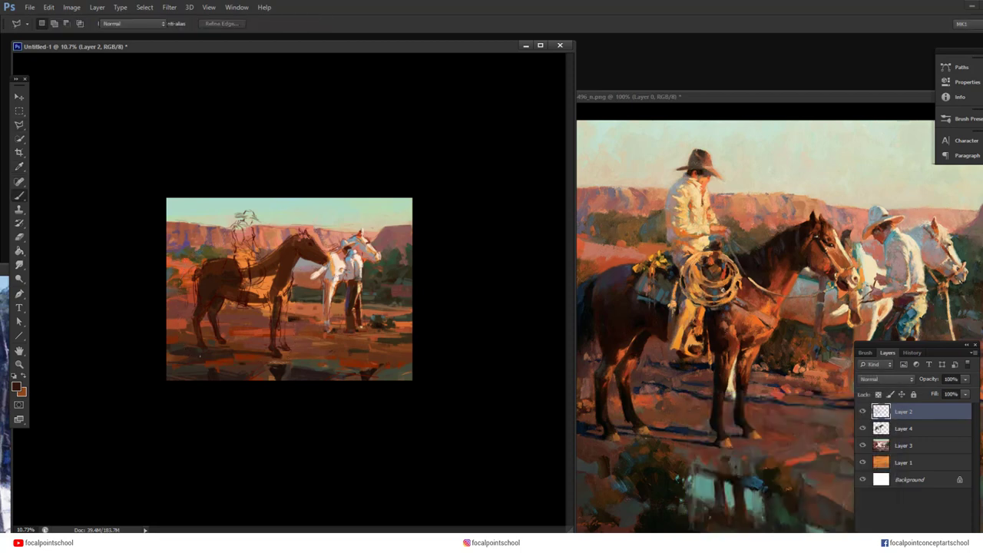
{"action": "left_click", "coordinate": [17, 386]}
{"action": "left_click", "coordinate": [708, 492]}
{"action": "left_click", "coordinate": [298, 208]}
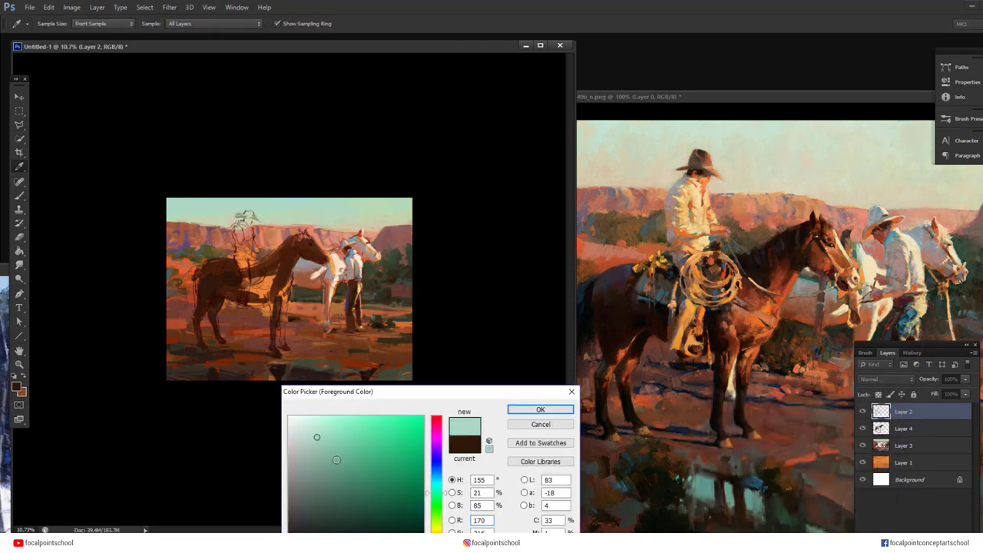
{"action": "left_click_drag", "start_coordinate": [336, 460], "coordinate": [343, 461]}
{"action": "left_click", "coordinate": [433, 490]}
{"action": "left_click", "coordinate": [539, 410]}
{"action": "right_click", "coordinate": [413, 378]}
{"action": "key", "text": "Escape"}
{"action": "right_click", "coordinate": [292, 363]}
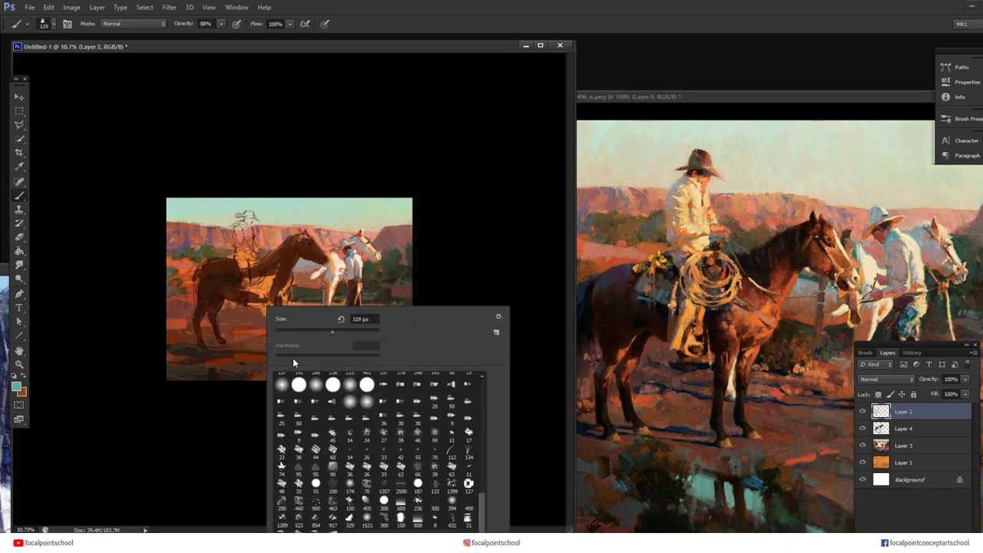
{"action": "left_click_drag", "start_coordinate": [257, 376], "coordinate": [316, 387]}
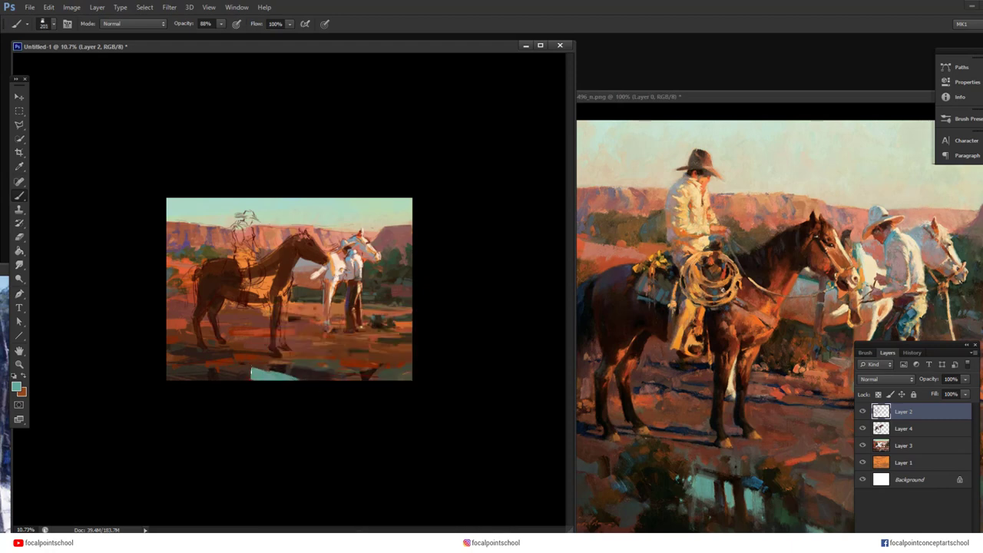
Shift the reference window, sample a dark tone, and break up the puddle's edges with a 149 px brush
{"action": "mouse_move", "coordinate": [199, 364]}
{"action": "left_mouse_down"}
{"action": "mouse_move", "coordinate": [219, 367]}
{"action": "mouse_move", "coordinate": [204, 369]}
{"action": "left_mouse_up"}
{"action": "left_click_drag", "start_coordinate": [658, 101], "coordinate": [704, 103]}
{"action": "left_click", "coordinate": [144, 365]}
{"action": "left_click", "coordinate": [212, 378], "text": "alt"}
{"action": "right_click", "coordinate": [227, 366]}
{"action": "mouse_move", "coordinate": [212, 364]}
{"action": "left_mouse_down"}
{"action": "mouse_move", "coordinate": [213, 376]}
{"action": "mouse_move", "coordinate": [235, 372]}
{"action": "mouse_move", "coordinate": [235, 360]}
{"action": "left_mouse_up"}
{"action": "mouse_move", "coordinate": [250, 371]}
{"action": "left_mouse_down"}
{"action": "mouse_move", "coordinate": [259, 378]}
{"action": "mouse_move", "coordinate": [238, 357]}
{"action": "mouse_move", "coordinate": [241, 374]}
{"action": "mouse_move", "coordinate": [197, 373]}
{"action": "mouse_move", "coordinate": [216, 355]}
{"action": "left_mouse_up"}
{"action": "right_click", "coordinate": [258, 376]}
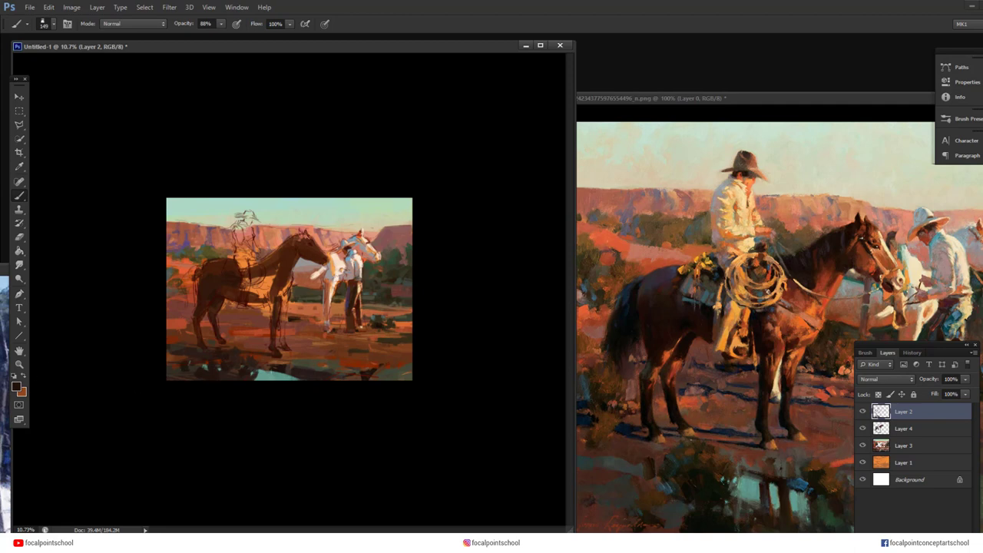
Paint dark reflections into the puddle, sample tones at 44% brush opacity, and compare the result with Layer 2 hidden and shown
{"action": "left_click", "coordinate": [269, 369], "text": "alt"}
{"action": "mouse_move", "coordinate": [269, 370]}
{"action": "left_mouse_down"}
{"action": "mouse_move", "coordinate": [269, 380]}
{"action": "mouse_move", "coordinate": [281, 380]}
{"action": "left_mouse_up"}
{"action": "key", "text": "4"}
{"action": "key", "text": "4"}
{"action": "left_click", "coordinate": [294, 369], "text": "alt"}
{"action": "left_click", "coordinate": [178, 303], "text": "alt"}
{"action": "left_click", "coordinate": [861, 413]}
{"action": "left_click", "coordinate": [863, 413]}
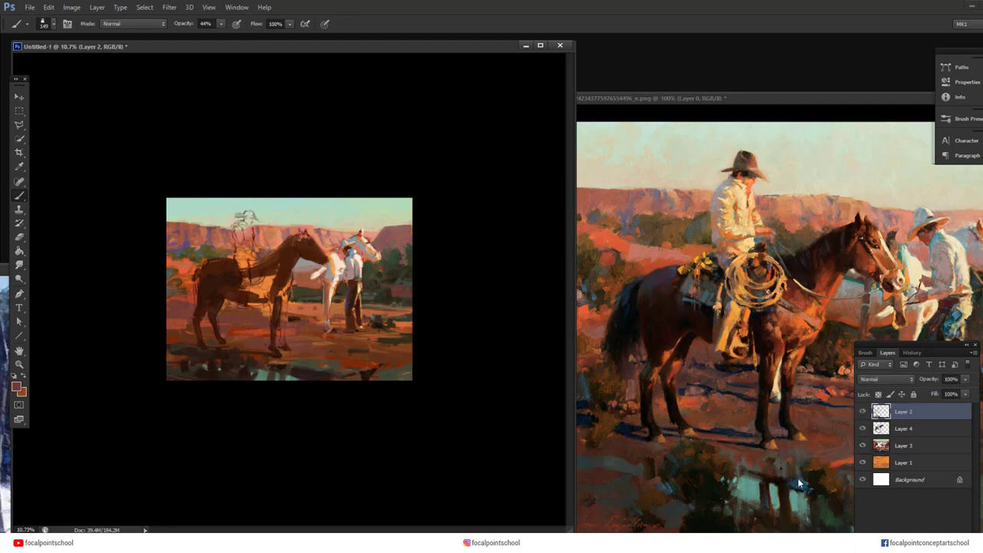
On Layer 4, sample the horse's dark brown and fill its chest, front leg and belly at 88% opacity
{"action": "left_click", "coordinate": [910, 433]}
{"action": "left_click", "coordinate": [217, 281], "text": "alt"}
{"action": "left_click_drag", "start_coordinate": [285, 287], "coordinate": [283, 320]}
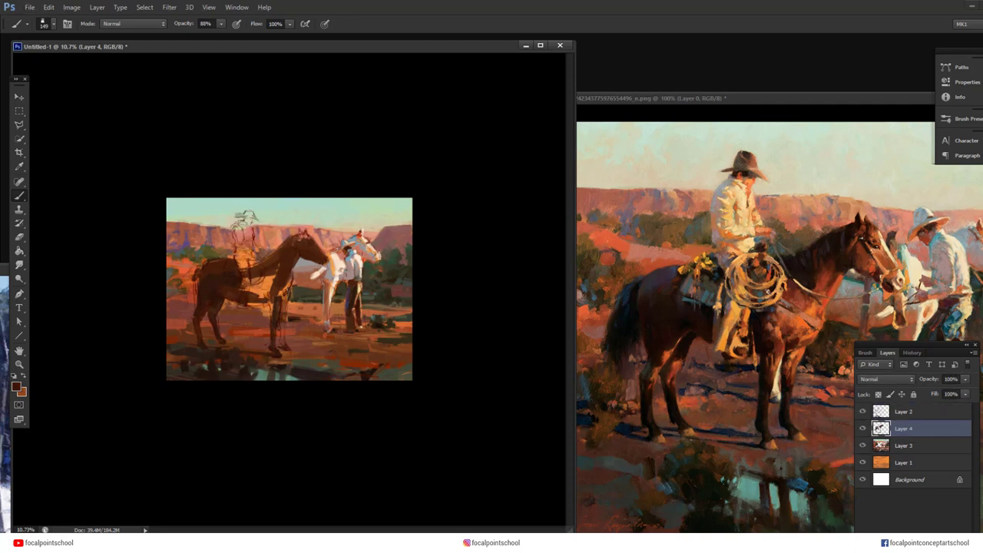
{"action": "mouse_move", "coordinate": [287, 286]}
{"action": "left_mouse_down"}
{"action": "mouse_move", "coordinate": [283, 346]}
{"action": "mouse_move", "coordinate": [280, 298]}
{"action": "mouse_move", "coordinate": [250, 290]}
{"action": "mouse_move", "coordinate": [278, 271]}
{"action": "mouse_move", "coordinate": [249, 306]}
{"action": "left_mouse_up"}
{"action": "left_click", "coordinate": [264, 282], "text": "alt"}
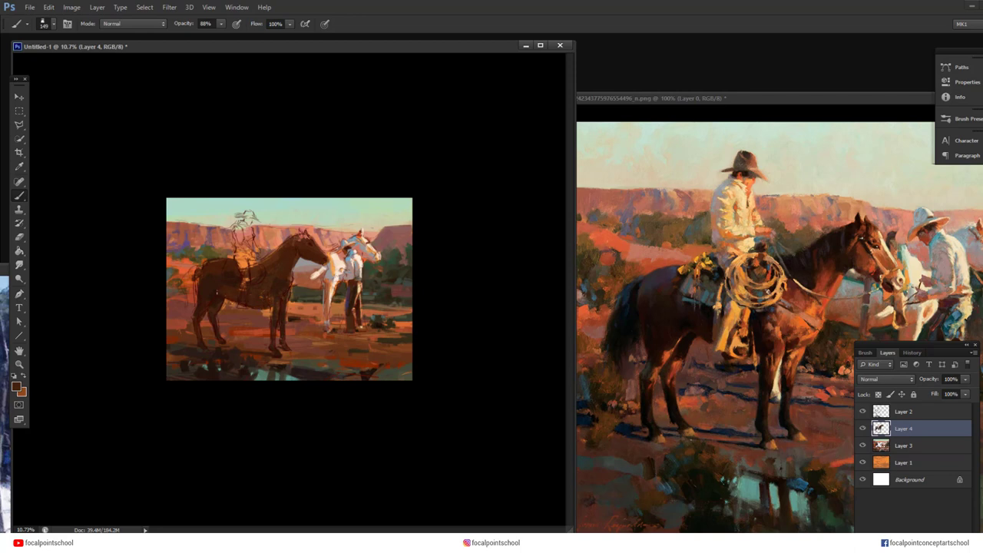
Sample browns and an orange-red, and paint over the horse's flank and chest with a 76 px brush
{"action": "left_click", "coordinate": [231, 284], "text": "alt"}
{"action": "left_click", "coordinate": [186, 266], "text": "alt"}
{"action": "mouse_move", "coordinate": [215, 294]}
{"action": "left_mouse_down"}
{"action": "mouse_move", "coordinate": [206, 311]}
{"action": "mouse_move", "coordinate": [213, 293]}
{"action": "left_mouse_up"}
{"action": "right_click", "coordinate": [215, 304]}
{"action": "left_click", "coordinate": [300, 331]}
{"action": "left_click", "coordinate": [210, 296], "text": "alt"}
{"action": "left_click", "coordinate": [213, 304], "text": "alt"}
{"action": "left_click_drag", "start_coordinate": [293, 262], "coordinate": [284, 277]}
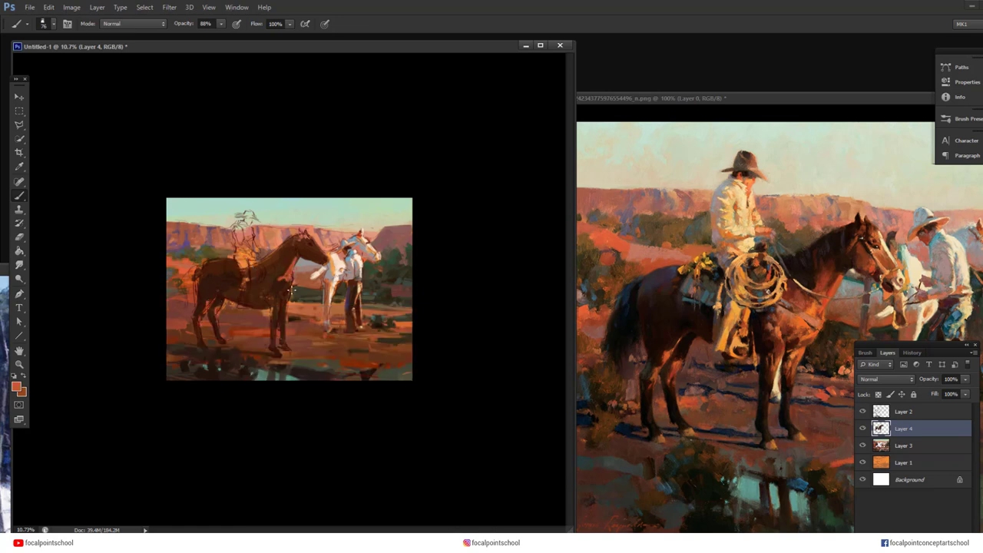
Mix a darker orange-brown foreground color and paint the horse's lower neck and chest with the brush enlarged to 121 px
{"action": "key", "text": "n"}
{"action": "mouse_move", "coordinate": [391, 472]}
{"action": "left_mouse_down"}
{"action": "mouse_move", "coordinate": [393, 510]}
{"action": "mouse_move", "coordinate": [404, 490]}
{"action": "left_mouse_up"}
{"action": "left_click", "coordinate": [437, 543]}
{"action": "left_click", "coordinate": [436, 546]}
{"action": "left_click", "coordinate": [404, 500]}
{"action": "left_click", "coordinate": [436, 544]}
{"action": "left_click", "coordinate": [541, 409]}
{"action": "right_click", "coordinate": [280, 253]}
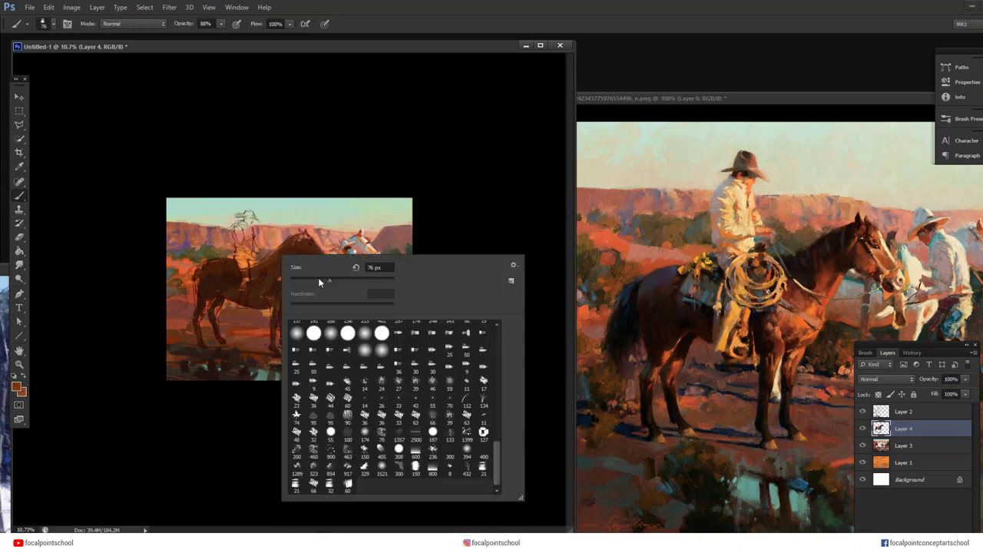
{"action": "left_click", "coordinate": [318, 280]}
{"action": "left_click", "coordinate": [278, 262]}
{"action": "left_click_drag", "start_coordinate": [285, 261], "coordinate": [278, 279]}
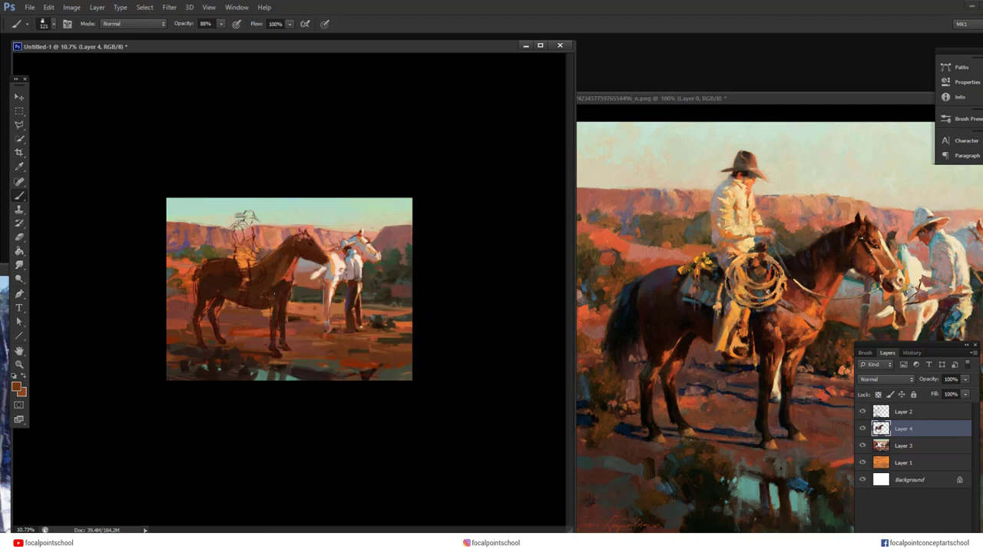
Fit the painting in the window and set the foreground to orange, hue 31, saturation 82%, brightness 91%
{"action": "left_click", "coordinate": [278, 278], "text": "alt"}
{"action": "left_click", "coordinate": [295, 272], "text": "alt"}
{"action": "key", "text": "ctrl+0"}
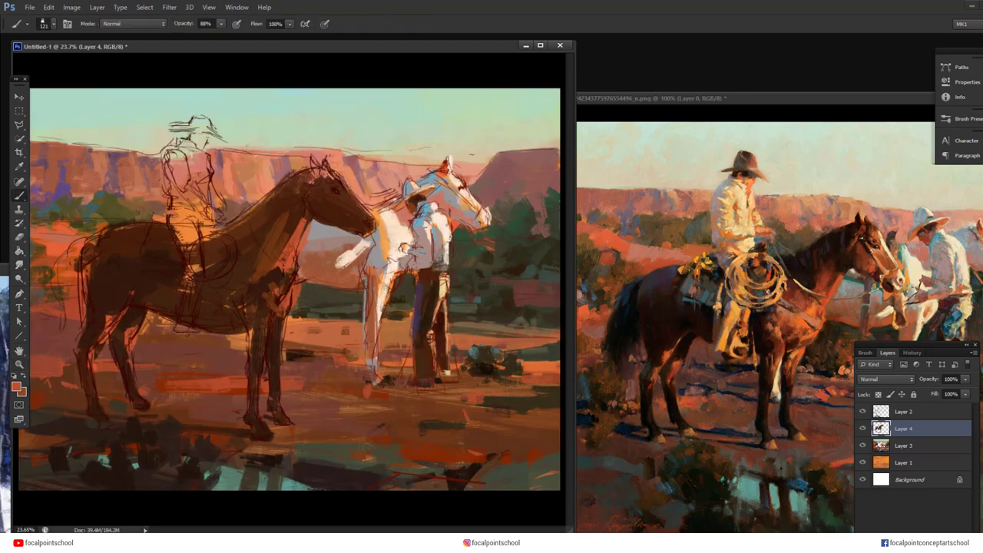
{"action": "left_click", "coordinate": [15, 386]}
{"action": "left_click", "coordinate": [805, 320]}
{"action": "left_click", "coordinate": [397, 427]}
{"action": "left_click", "coordinate": [437, 539]}
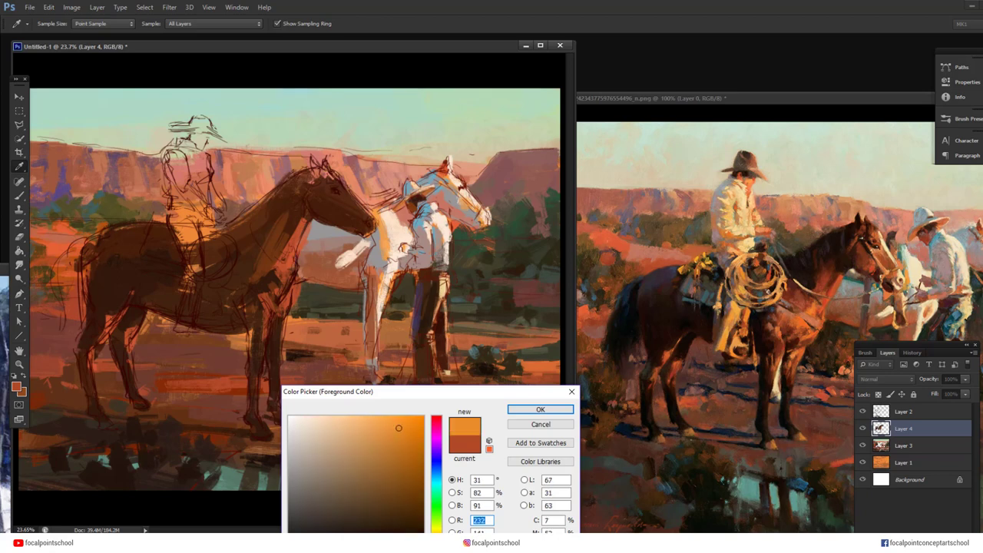
{"action": "left_click", "coordinate": [541, 410]}
Paint orange light on the horse's chest and upper foreleg with a smaller brush, redo the unwanted strokes, and highlight the rider's lower leg
{"action": "left_click_drag", "start_coordinate": [293, 248], "coordinate": [280, 277]}
{"action": "right_click", "coordinate": [315, 262]}
{"action": "left_click", "coordinate": [342, 289]}
{"action": "left_click_drag", "start_coordinate": [296, 245], "coordinate": [275, 307]}
{"action": "key", "text": "ctrl+alt+z"}
{"action": "key", "text": "ctrl+alt+z"}
{"action": "left_click_drag", "start_coordinate": [266, 303], "coordinate": [271, 312]}
{"action": "left_click_drag", "start_coordinate": [197, 272], "coordinate": [192, 315]}
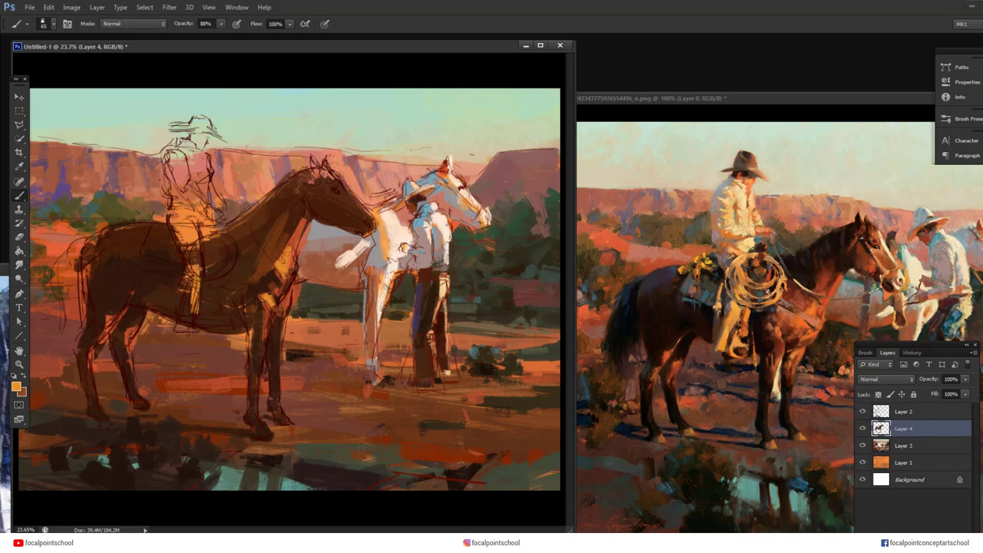
Sample the horse's dark brown and paint its mane, ears and the area in front of the saddle with a 73 px brush
{"action": "left_click", "coordinate": [71, 217], "text": "alt"}
{"action": "left_click", "coordinate": [82, 220], "text": "alt"}
{"action": "left_click", "coordinate": [72, 219], "text": "alt"}
{"action": "left_click", "coordinate": [60, 219], "text": "alt"}
{"action": "right_click", "coordinate": [271, 272]}
{"action": "left_click", "coordinate": [335, 302]}
{"action": "left_click", "coordinate": [275, 245], "text": "alt"}
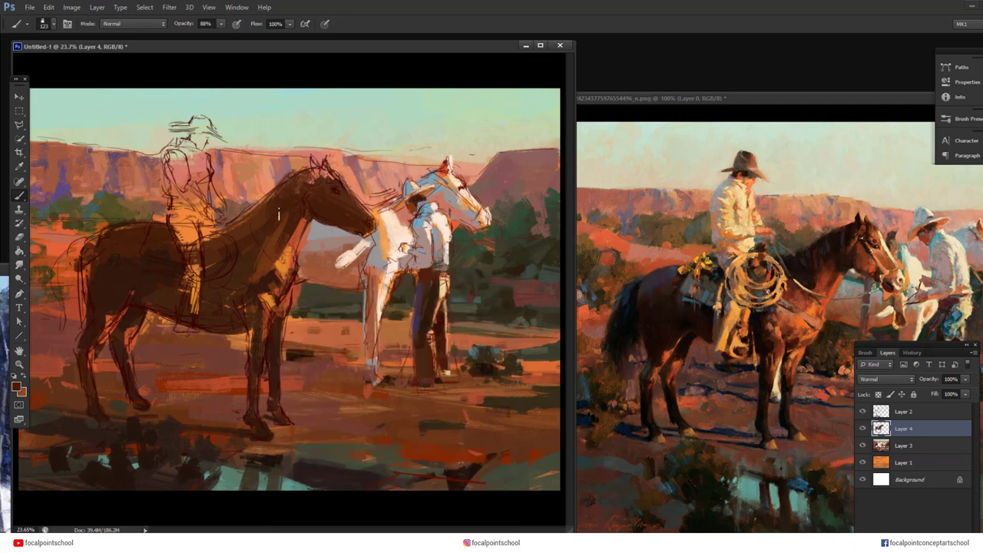
{"action": "right_click", "coordinate": [304, 200]}
{"action": "key", "text": "Escape"}
{"action": "mouse_move", "coordinate": [275, 221]}
{"action": "left_mouse_down"}
{"action": "mouse_move", "coordinate": [253, 252]}
{"action": "mouse_move", "coordinate": [273, 197]}
{"action": "left_mouse_up"}
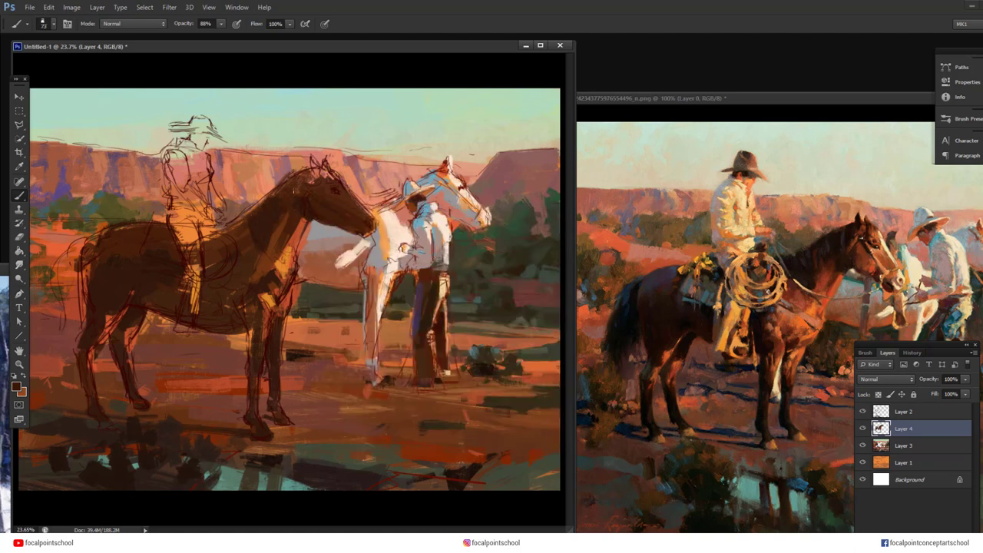
{"action": "mouse_move", "coordinate": [313, 160]}
{"action": "left_mouse_down"}
{"action": "mouse_move", "coordinate": [316, 179]}
{"action": "mouse_move", "coordinate": [305, 182]}
{"action": "left_mouse_up"}
{"action": "mouse_move", "coordinate": [254, 247]}
{"action": "left_mouse_down"}
{"action": "mouse_move", "coordinate": [244, 231]}
{"action": "mouse_move", "coordinate": [214, 237]}
{"action": "left_mouse_up"}
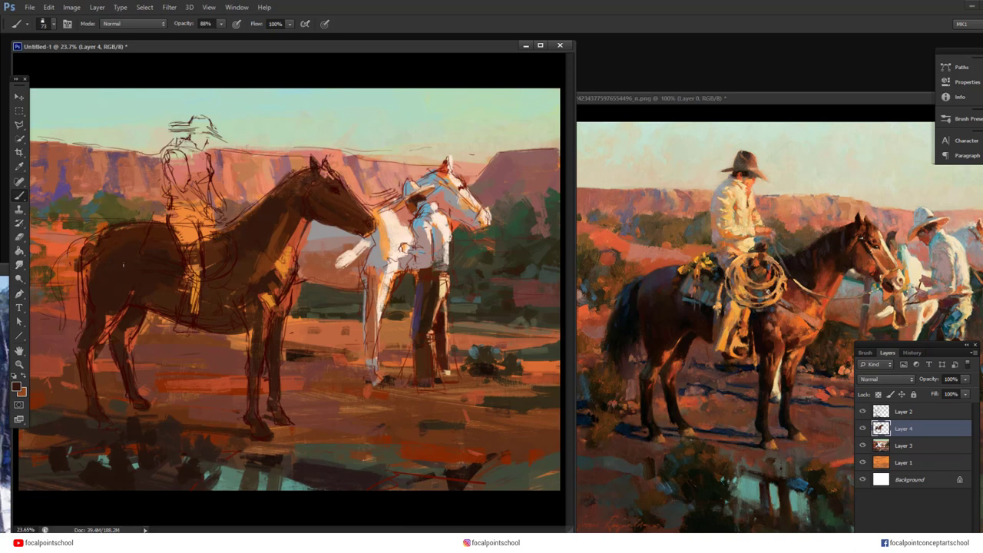
Touch up the top of the brown horse's foreleg, sample its darks, and paint in the tail
{"action": "mouse_move", "coordinate": [253, 327]}
{"action": "left_mouse_down"}
{"action": "mouse_move", "coordinate": [248, 292]}
{"action": "mouse_move", "coordinate": [266, 306]}
{"action": "left_mouse_up"}
{"action": "left_click", "coordinate": [246, 294], "text": "alt"}
{"action": "left_click", "coordinate": [300, 304], "text": "alt"}
{"action": "left_click", "coordinate": [193, 296], "text": "alt"}
{"action": "left_click_drag", "start_coordinate": [111, 252], "coordinate": [69, 311]}
{"action": "mouse_move", "coordinate": [76, 272]}
{"action": "left_mouse_down"}
{"action": "mouse_move", "coordinate": [80, 326]}
{"action": "mouse_move", "coordinate": [61, 346]}
{"action": "left_mouse_up"}
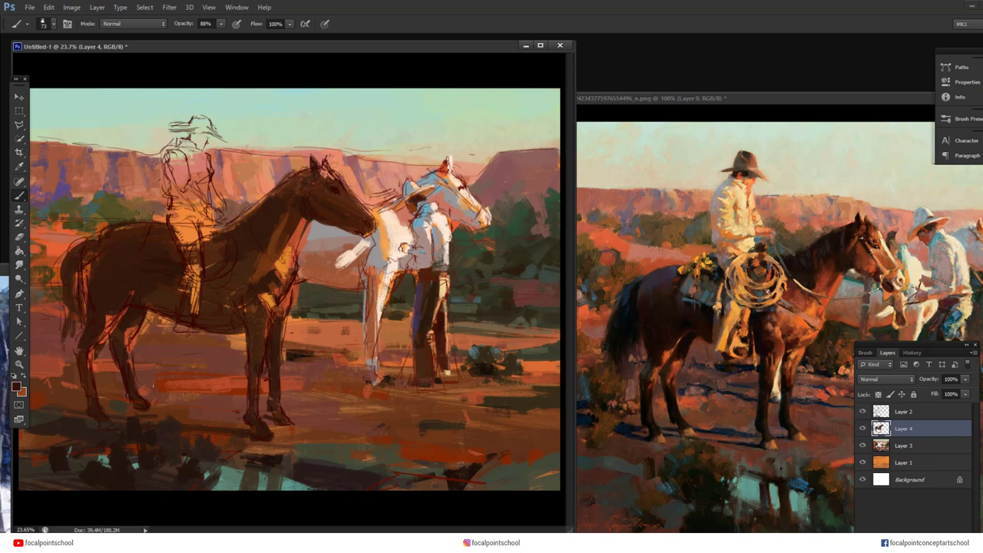
Set the foreground to dark blue, hue 244, saturation 44%, brightness 18%, and paint cast shadows around the brown horse's hooves
{"action": "left_click", "coordinate": [17, 388]}
{"action": "mouse_move", "coordinate": [436, 462]}
{"action": "left_mouse_down"}
{"action": "mouse_move", "coordinate": [437, 451]}
{"action": "mouse_move", "coordinate": [437, 472]}
{"action": "left_mouse_up"}
{"action": "left_click", "coordinate": [348, 528]}
{"action": "left_click", "coordinate": [437, 460]}
{"action": "key", "text": "Return"}
{"action": "mouse_move", "coordinate": [275, 421]}
{"action": "left_mouse_down"}
{"action": "mouse_move", "coordinate": [115, 406]}
{"action": "mouse_move", "coordinate": [78, 417]}
{"action": "mouse_move", "coordinate": [83, 406]}
{"action": "mouse_move", "coordinate": [40, 404]}
{"action": "left_mouse_up"}
Pick orange from the rope in the reference, add a new layer above Layer 2, and set the brush opacity to 44%
{"action": "left_click", "coordinate": [16, 387]}
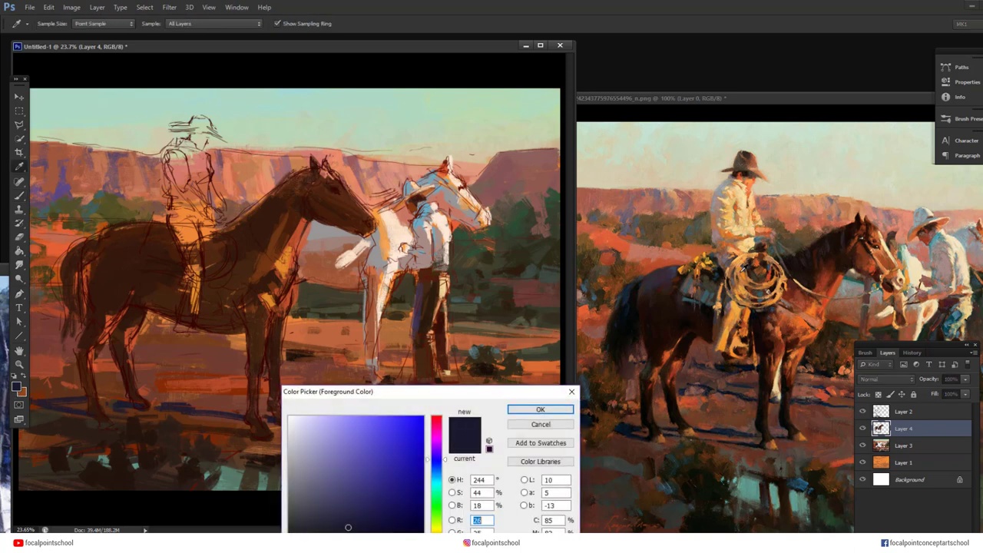
{"action": "left_click", "coordinate": [740, 273]}
{"action": "left_click", "coordinate": [539, 408]}
{"action": "left_click", "coordinate": [894, 417]}
{"action": "key", "text": "ctrl+shift+alt+n"}
{"action": "key", "text": "4"}
{"action": "key", "text": "4"}
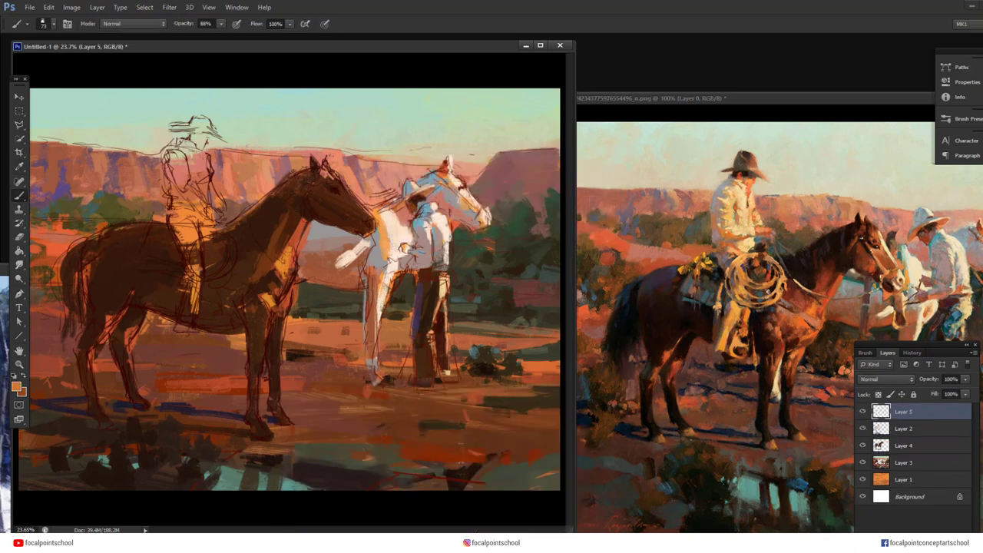
Sample the surrounding oranges and browns and blend the light on the horse's chest and throat
{"action": "left_click", "coordinate": [281, 258], "text": "alt"}
{"action": "left_click_drag", "start_coordinate": [284, 251], "coordinate": [279, 269]}
{"action": "left_click", "coordinate": [307, 213], "text": "alt"}
{"action": "left_click_drag", "start_coordinate": [306, 217], "coordinate": [302, 226]}
{"action": "left_click", "coordinate": [294, 226], "text": "alt"}
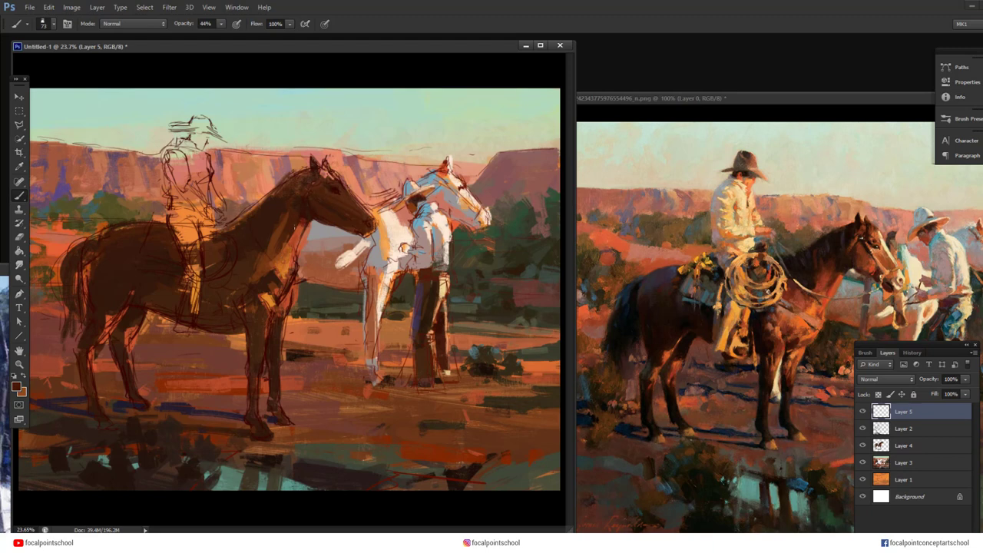
Choose a brighter orange-red and glaze it over the brown horse's lower neck and shoulder
{"action": "left_click", "coordinate": [16, 387]}
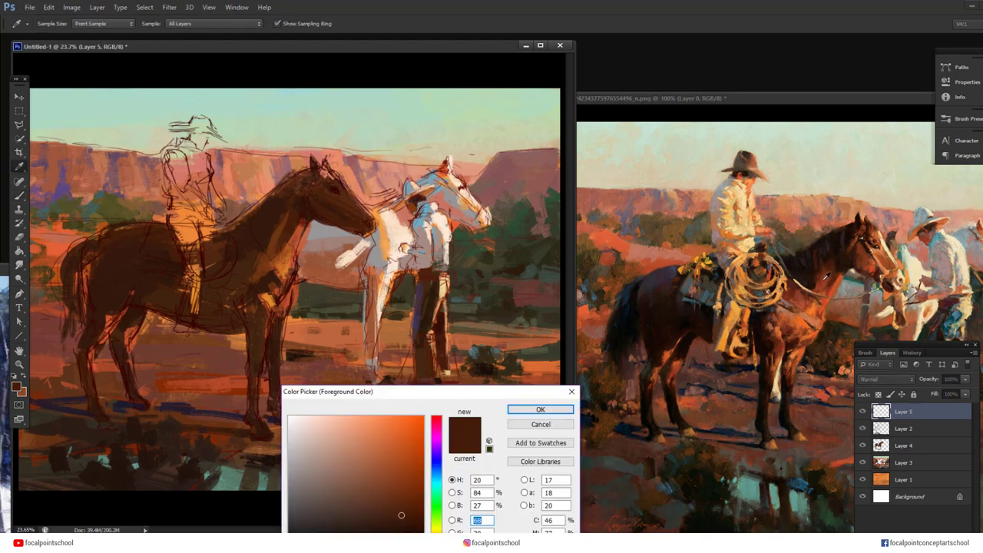
{"action": "left_click", "coordinate": [403, 450]}
{"action": "left_click", "coordinate": [540, 409]}
{"action": "left_click_drag", "start_coordinate": [283, 231], "coordinate": [270, 255]}
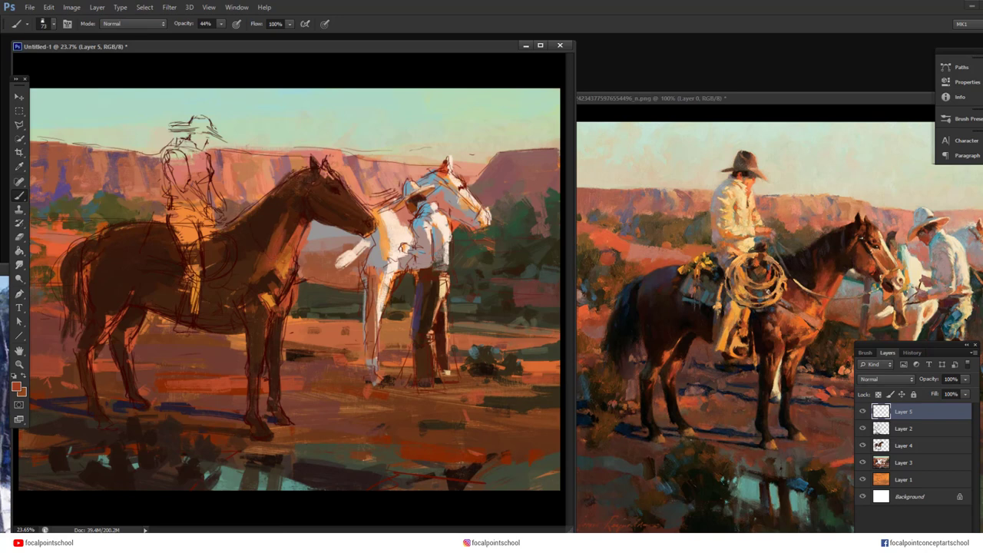
Switch to a 101 px brush at 55% opacity, paint the top of the foreleg, and sample nearby chest colors
{"action": "right_click", "coordinate": [308, 253]}
{"action": "double_click", "coordinate": [522, 417]}
{"action": "mouse_move", "coordinate": [267, 307]}
{"action": "left_mouse_down"}
{"action": "mouse_move", "coordinate": [265, 333]}
{"action": "mouse_move", "coordinate": [267, 308]}
{"action": "left_mouse_up"}
{"action": "left_click", "coordinate": [269, 311], "text": "alt"}
{"action": "left_click", "coordinate": [268, 289], "text": "alt"}
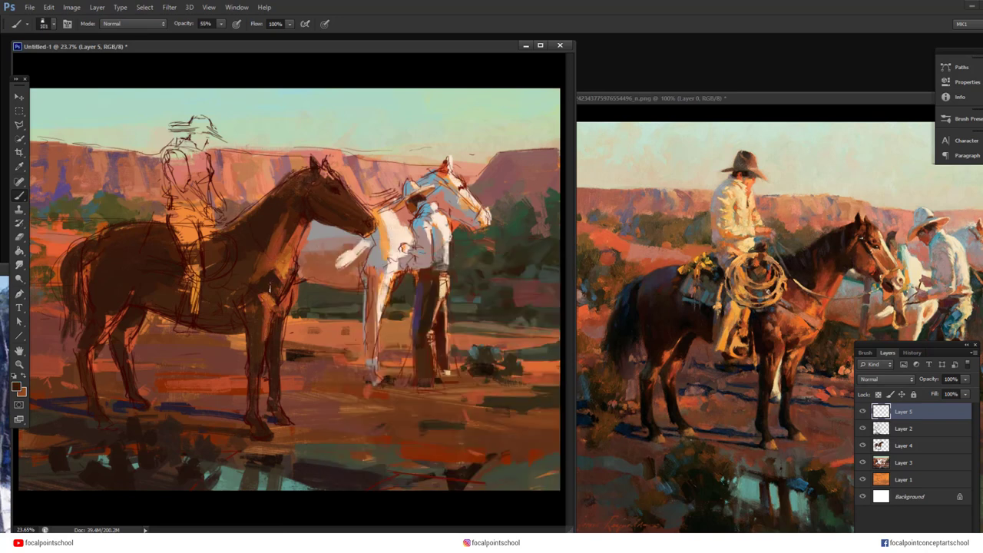
{"action": "left_click", "coordinate": [264, 292], "text": "alt"}
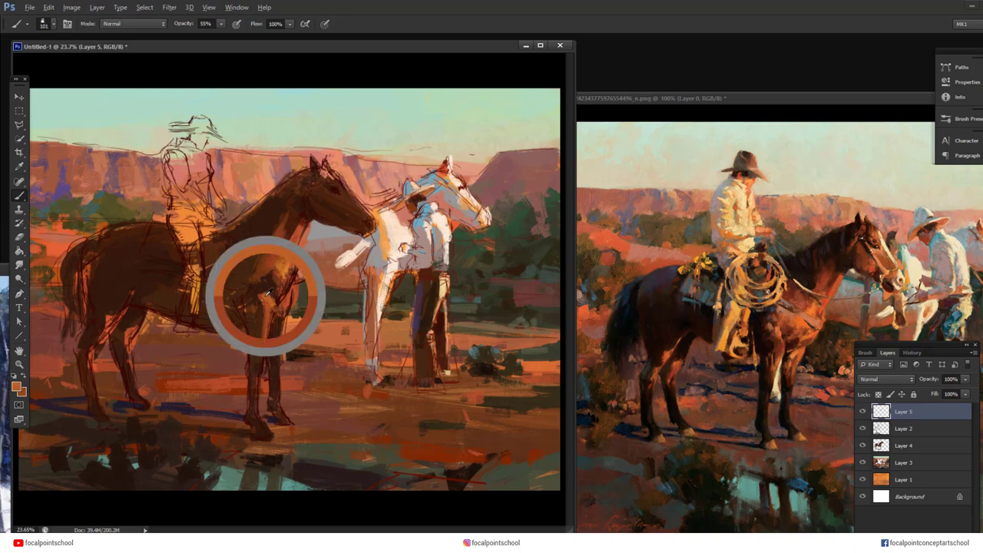
Reduce the brush to 67 px and model the horse's shoulder and chest with sampled oranges
{"action": "right_click", "coordinate": [265, 288]}
{"action": "left_click", "coordinate": [317, 307]}
{"action": "left_click_drag", "start_coordinate": [260, 290], "coordinate": [260, 300]}
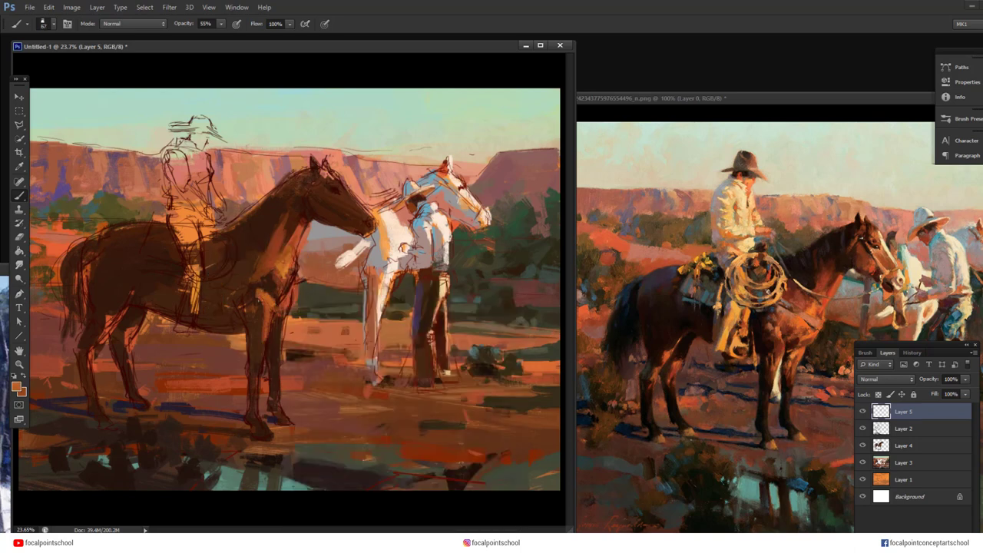
{"action": "left_click", "coordinate": [282, 263], "text": "alt"}
{"action": "left_click_drag", "start_coordinate": [284, 258], "coordinate": [294, 286]}
Set the foreground to orange, hue 31, saturation 76%, brightness 91%, and add highlights to the horse's chest
{"action": "left_click", "coordinate": [16, 387]}
{"action": "left_click", "coordinate": [391, 428]}
{"action": "left_click", "coordinate": [437, 540]}
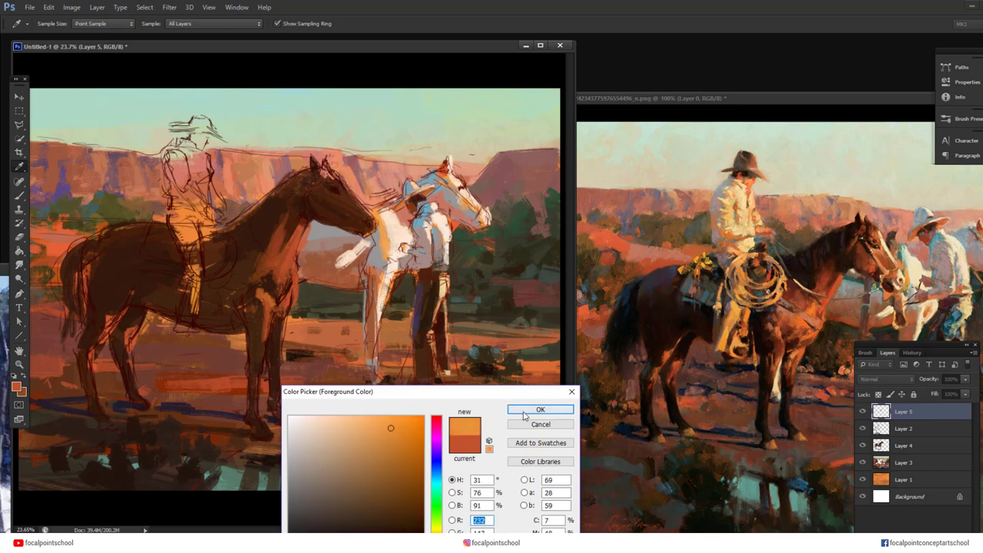
{"action": "left_click", "coordinate": [538, 410]}
{"action": "key", "text": "7"}
{"action": "key", "text": "7"}
{"action": "mouse_move", "coordinate": [288, 261]}
{"action": "left_mouse_down"}
{"action": "mouse_move", "coordinate": [276, 281]}
{"action": "mouse_move", "coordinate": [283, 265]}
{"action": "left_mouse_up"}
{"action": "left_click", "coordinate": [287, 258], "text": "alt"}
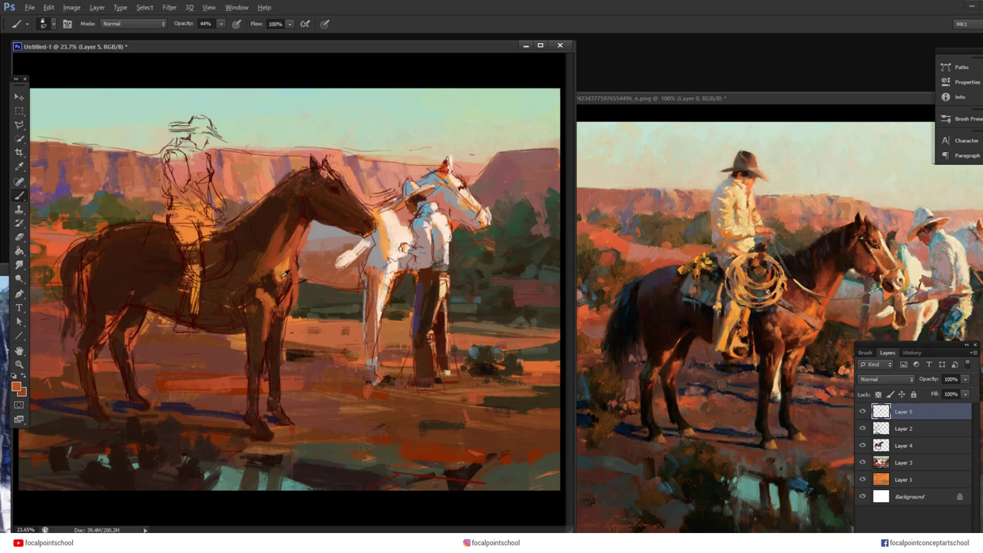
Sample light orange from the chest, undo a neck stroke, and paint the coiled rope beside the rider's leg at 99% opacity
{"action": "left_click", "coordinate": [285, 274], "text": "alt"}
{"action": "left_click_drag", "start_coordinate": [300, 232], "coordinate": [293, 264]}
{"action": "key", "text": "ctrl+z"}
{"action": "key", "text": "9"}
{"action": "key", "text": "9"}
{"action": "mouse_move", "coordinate": [195, 246]}
{"action": "left_mouse_down"}
{"action": "mouse_move", "coordinate": [224, 250]}
{"action": "mouse_move", "coordinate": [235, 275]}
{"action": "left_mouse_up"}
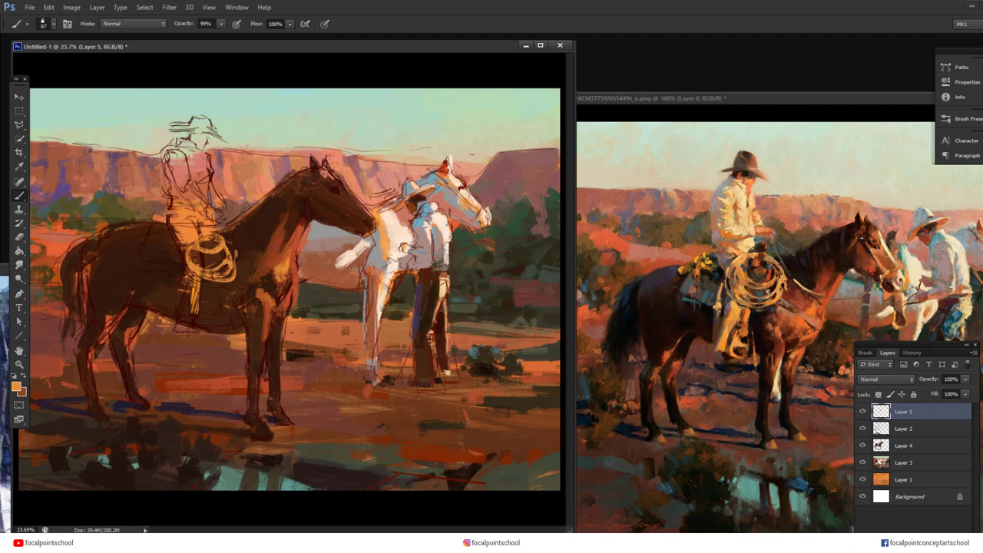
{"action": "left_click_drag", "start_coordinate": [184, 255], "coordinate": [222, 282]}
Sample blue from the standing man's trousers for the rider's upper leg, and block in the rider's shirt with sampled greys and pinks
{"action": "left_click", "coordinate": [421, 295], "text": "alt"}
{"action": "left_click_drag", "start_coordinate": [184, 254], "coordinate": [175, 209]}
{"action": "left_click", "coordinate": [382, 252], "text": "alt"}
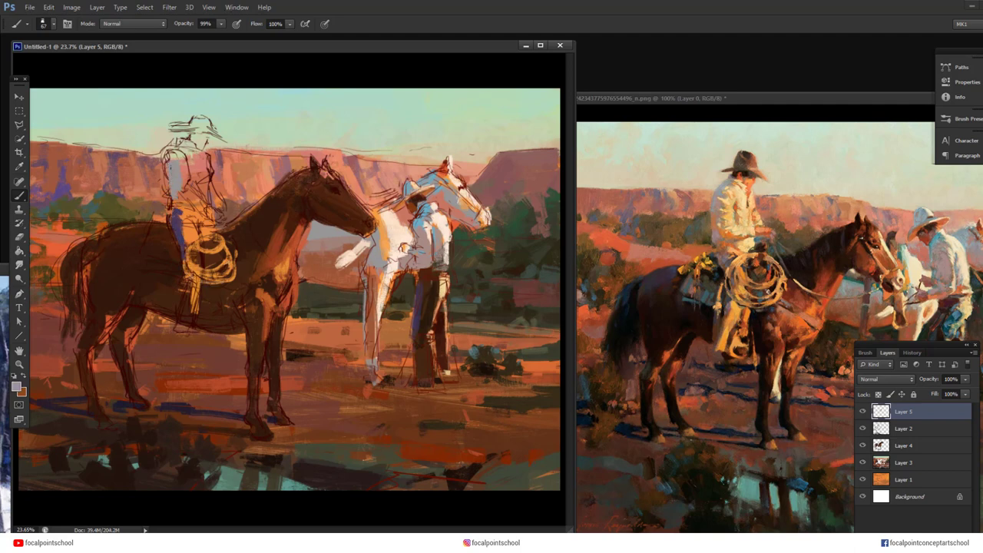
{"action": "left_click", "coordinate": [185, 190], "text": "alt"}
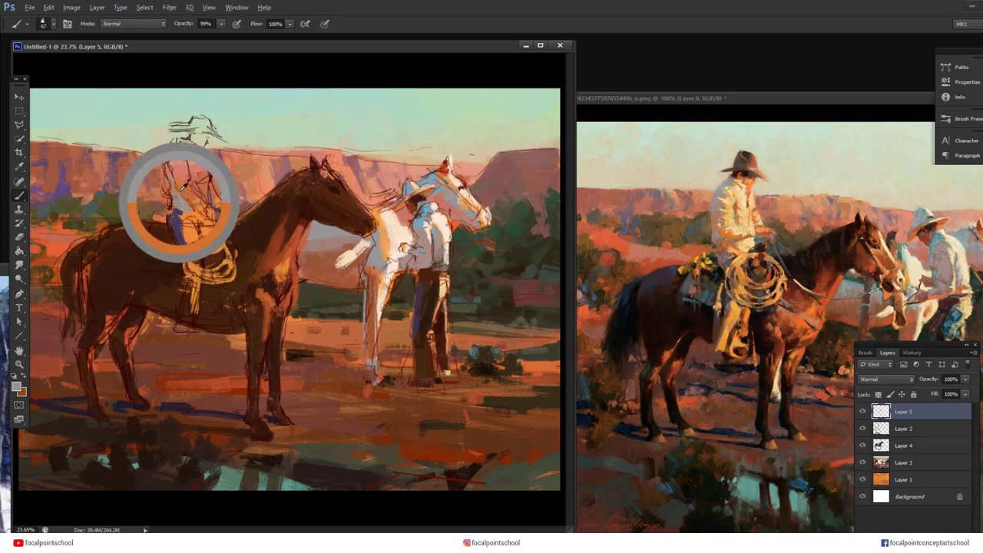
{"action": "left_click", "coordinate": [181, 223], "text": "alt"}
{"action": "left_click_drag", "start_coordinate": [182, 190], "coordinate": [173, 188]}
{"action": "left_click", "coordinate": [181, 167], "text": "alt"}
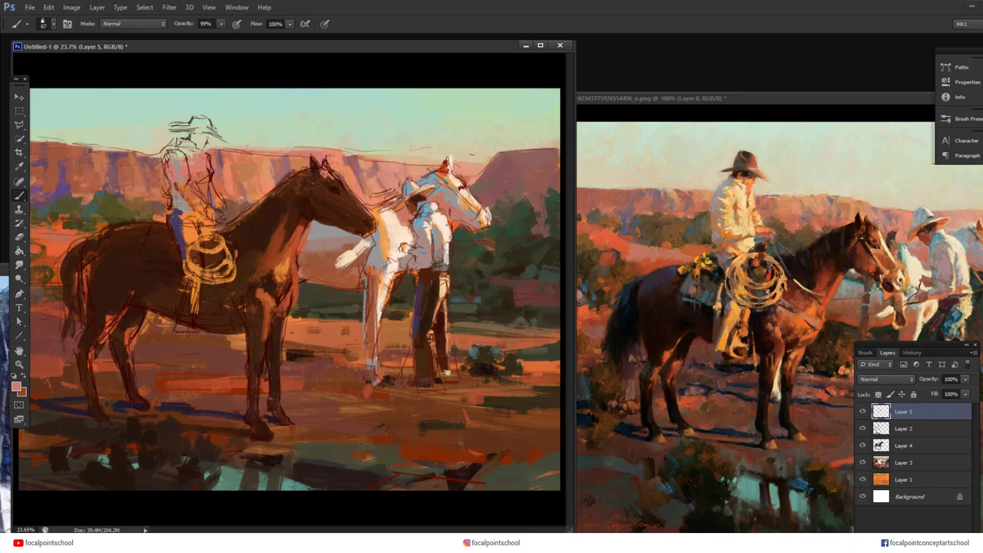
{"action": "mouse_move", "coordinate": [171, 154]}
{"action": "left_mouse_down"}
{"action": "mouse_move", "coordinate": [169, 169]}
{"action": "mouse_move", "coordinate": [188, 150]}
{"action": "left_mouse_up"}
Sample cream and brown tones and refine the white horse's chest and front leg
{"action": "left_click", "coordinate": [393, 233], "text": "alt"}
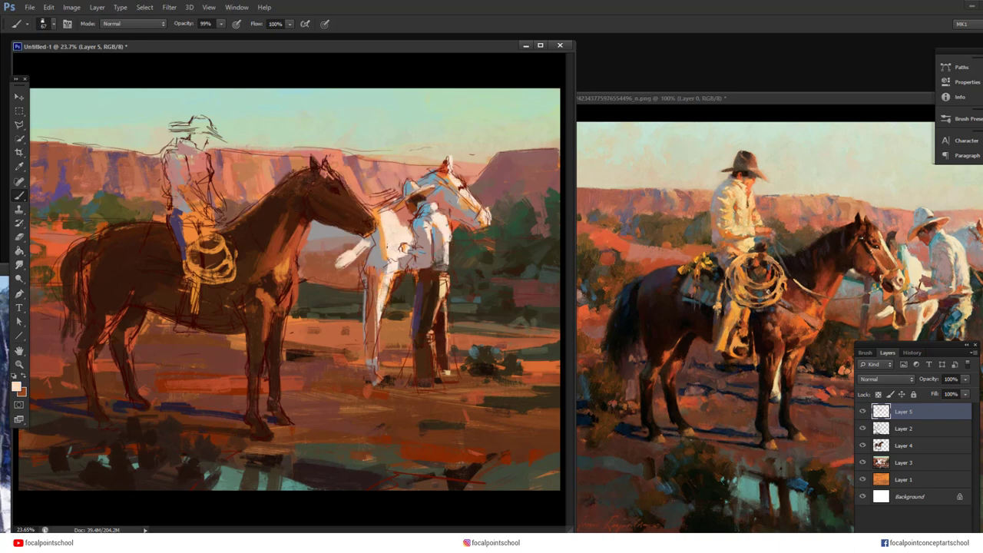
{"action": "left_click_drag", "start_coordinate": [384, 218], "coordinate": [385, 250]}
{"action": "left_click", "coordinate": [392, 290], "text": "alt"}
{"action": "mouse_move", "coordinate": [379, 288]}
{"action": "left_mouse_down"}
{"action": "mouse_move", "coordinate": [378, 308]}
{"action": "mouse_move", "coordinate": [381, 276]}
{"action": "left_mouse_up"}
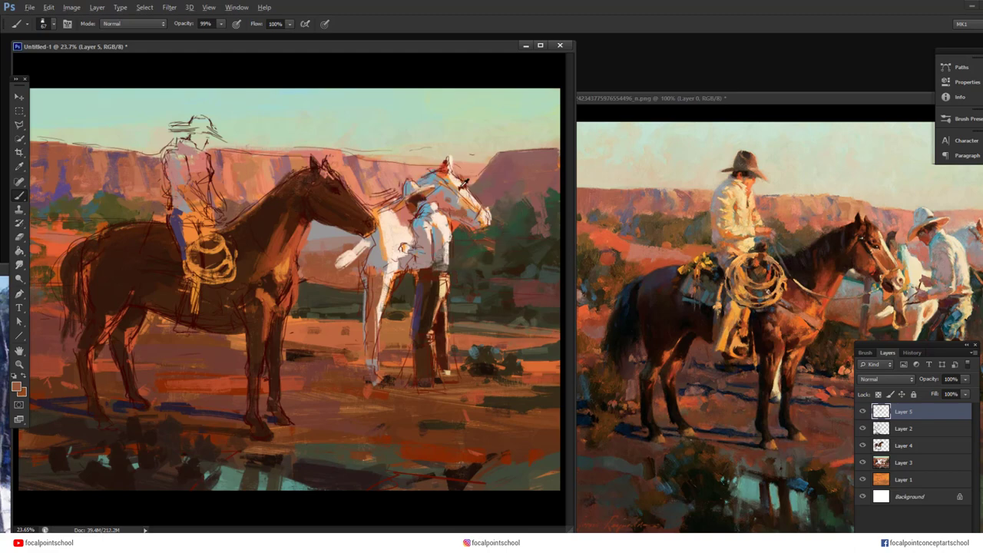
Toggle Layer 7's visibility to compare the painting with and without it, and stamp all visible layers into a new layer above it
{"action": "left_click", "coordinate": [459, 179], "text": "alt"}
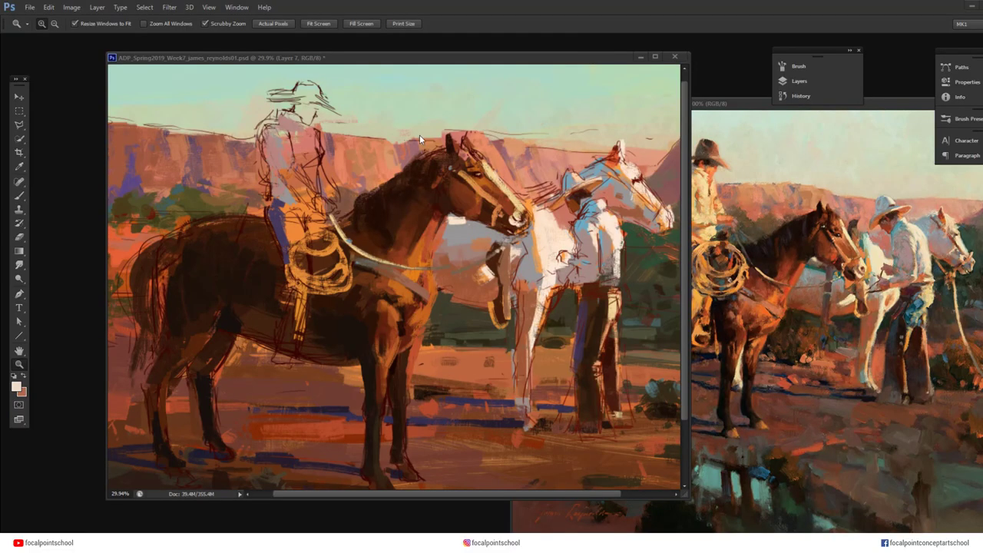
{"action": "left_click", "coordinate": [798, 81]}
{"action": "left_click", "coordinate": [654, 134]}
{"action": "left_click", "coordinate": [701, 121]}
{"action": "left_click", "coordinate": [695, 136]}
{"action": "left_click", "coordinate": [654, 135]}
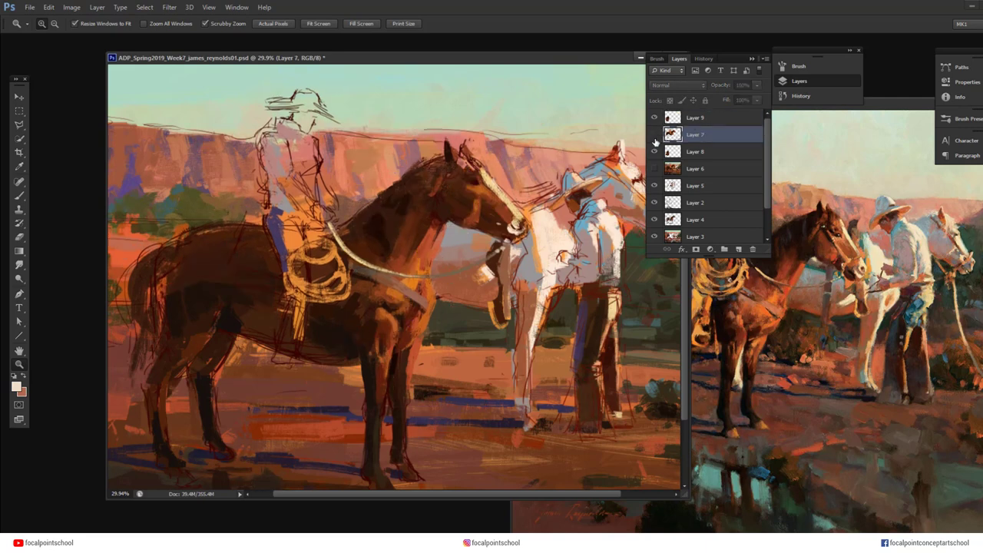
{"action": "left_click", "coordinate": [654, 135]}
{"action": "key", "text": "ctrl+shift+alt+e"}
Select the brown horse's near front leg with the Polygonal Lasso and copy it onto its own layer
{"action": "left_click", "coordinate": [19, 125]}
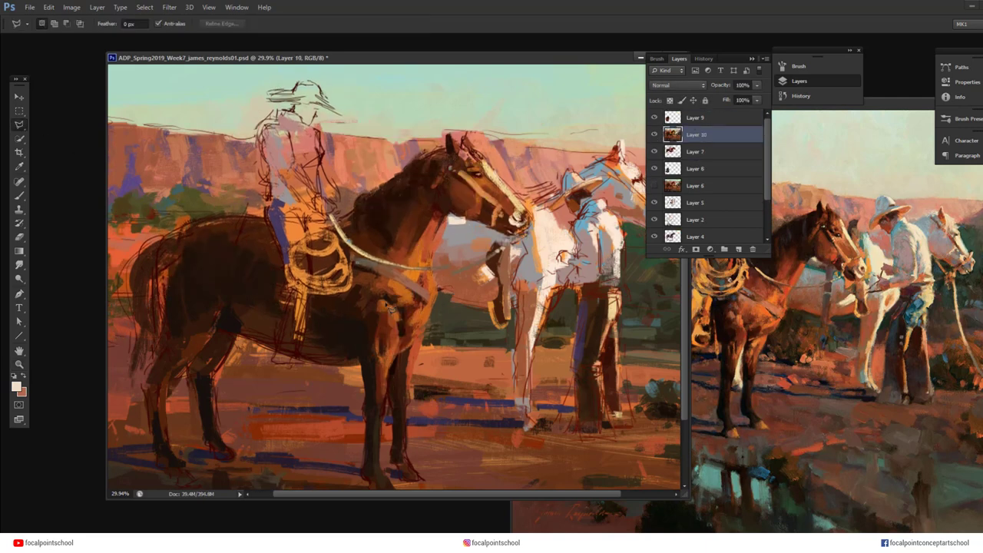
{"action": "mouse_move", "coordinate": [403, 300]}
{"action": "left_mouse_down"}
{"action": "mouse_move", "coordinate": [412, 348]}
{"action": "mouse_move", "coordinate": [385, 448]}
{"action": "mouse_move", "coordinate": [381, 406]}
{"action": "mouse_move", "coordinate": [396, 406]}
{"action": "mouse_move", "coordinate": [407, 435]}
{"action": "mouse_move", "coordinate": [347, 421]}
{"action": "mouse_move", "coordinate": [349, 296]}
{"action": "mouse_move", "coordinate": [363, 294]}
{"action": "mouse_move", "coordinate": [344, 258]}
{"action": "mouse_move", "coordinate": [376, 214]}
{"action": "left_mouse_up"}
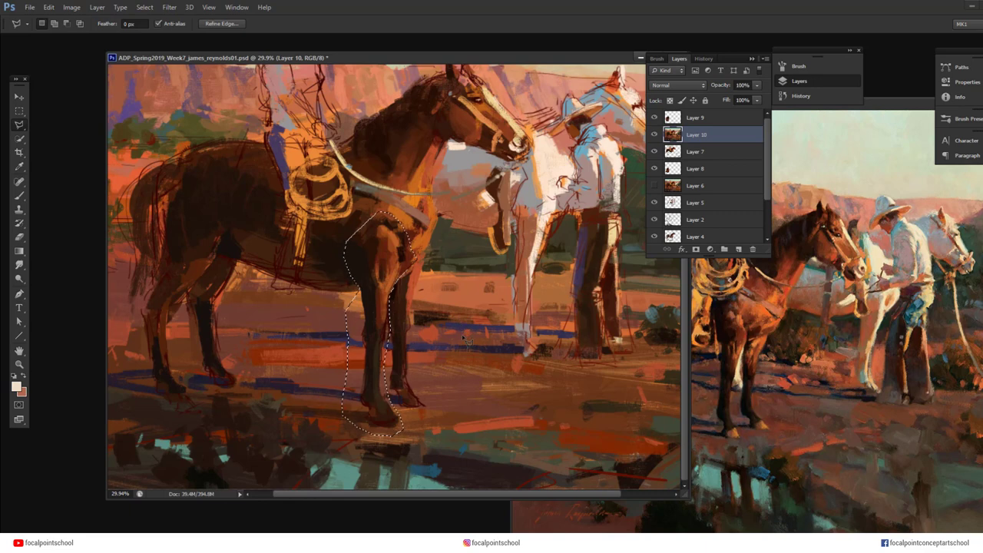
{"action": "key", "text": "ctrl+j"}
Shift the copied front leg slightly to the left and down with Free Transform
{"action": "key", "text": "ctrl+t"}
{"action": "key", "text": "Left"}
{"action": "key", "text": "Left"}
{"action": "key", "text": "Left"}
{"action": "key", "text": "Left"}
{"action": "key", "text": "Left"}
{"action": "key", "text": "Left"}
{"action": "key", "text": "Down"}
{"action": "key", "text": "Down"}
{"action": "key", "text": "Down"}
{"action": "key", "text": "Down"}
{"action": "key", "text": "Down"}
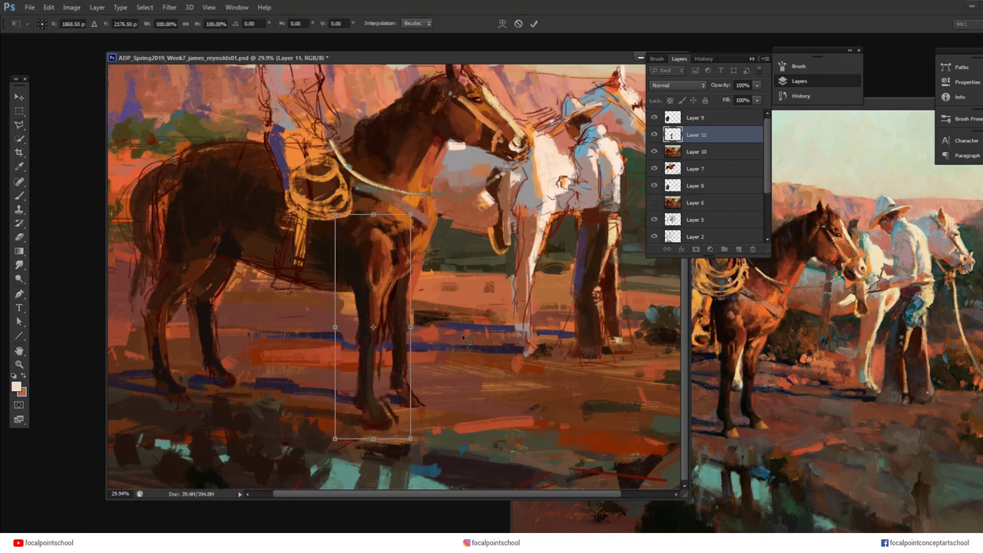
{"action": "key", "text": "Left"}
{"action": "key", "text": "Left"}
{"action": "key", "text": "Return"}
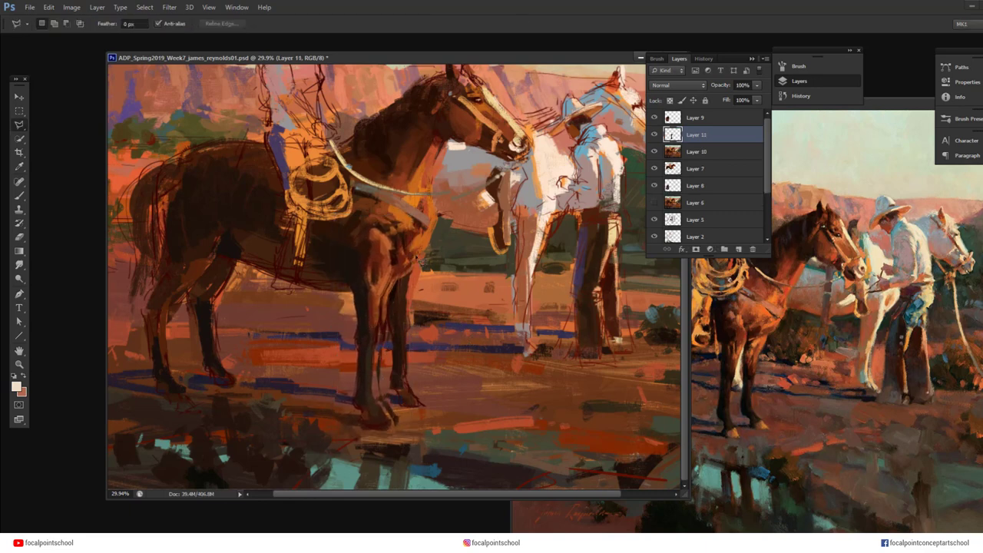
Paint over the original leg's remains on Layer 10 with a sampled ground colour and a 53 px brush
{"action": "left_click", "coordinate": [699, 154]}
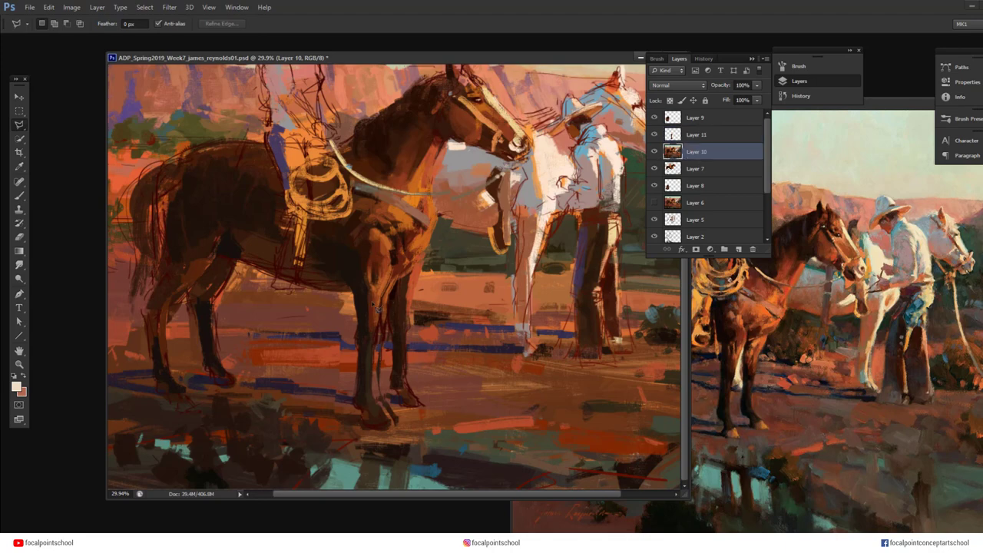
{"action": "key", "text": "b"}
{"action": "left_click", "coordinate": [339, 361], "text": "alt"}
{"action": "right_click", "coordinate": [341, 363]}
{"action": "double_click", "coordinate": [364, 448]}
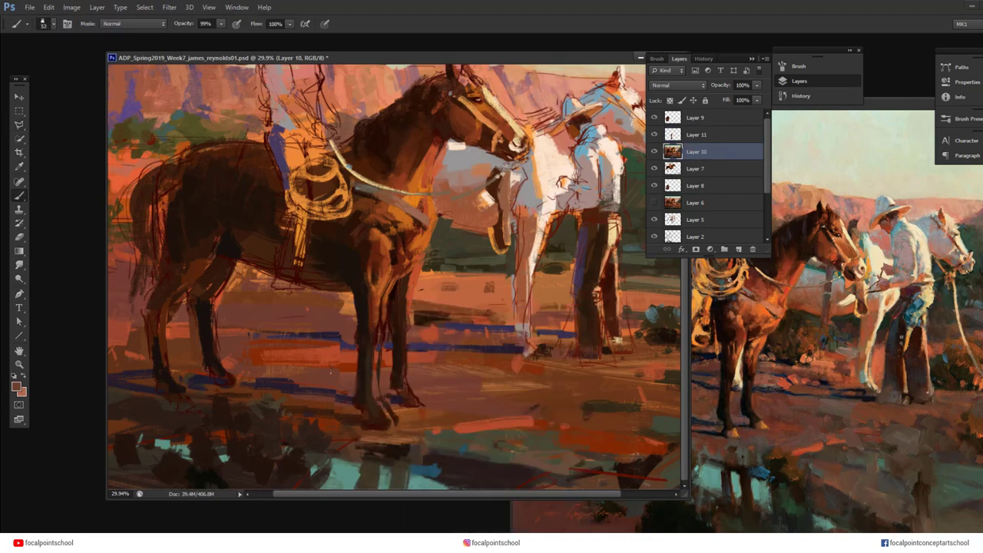
Mix a dark blue from the ground shadow and paint the shadow band behind the brown horse's legs, working on Layers 11 and 9
{"action": "left_click", "coordinate": [692, 135]}
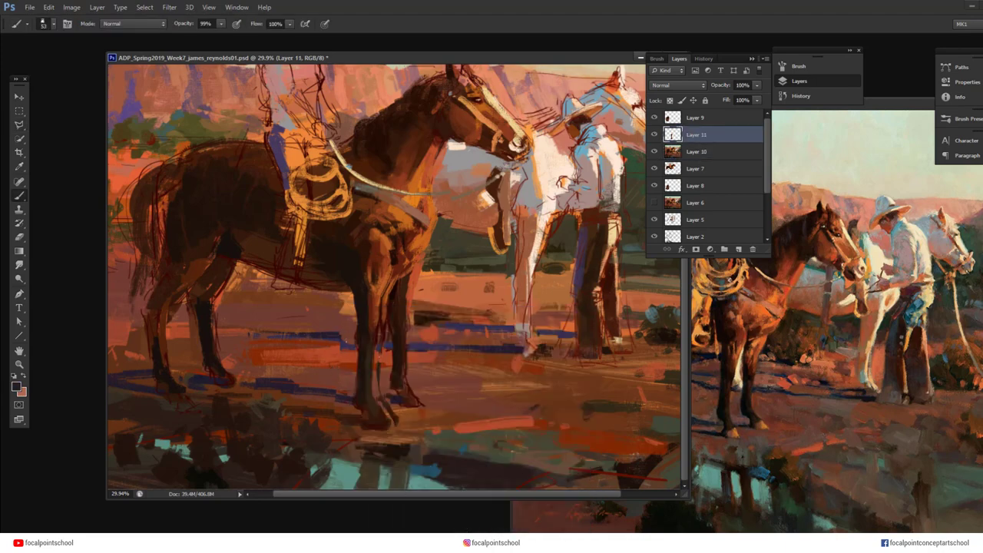
{"action": "left_click", "coordinate": [344, 341], "text": "alt"}
{"action": "left_click", "coordinate": [17, 387]}
{"action": "left_click", "coordinate": [570, 382]}
{"action": "left_click", "coordinate": [733, 269]}
{"action": "key", "text": "alt+bracketright"}
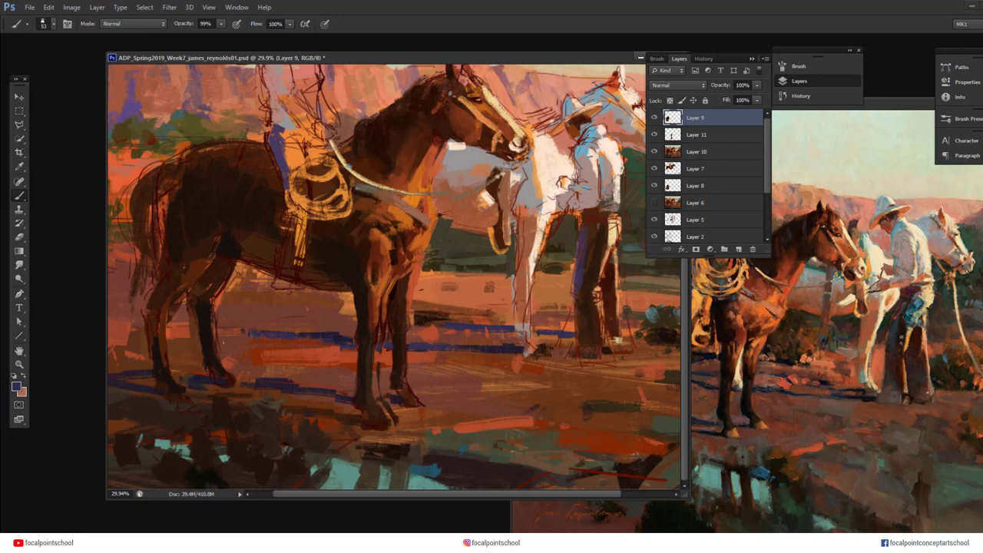
{"action": "left_click", "coordinate": [279, 342], "text": "alt"}
Paint the near front hoof and lower leg on Layer 9 with browns sampled and adjusted from around it
{"action": "left_click_drag", "start_coordinate": [383, 399], "coordinate": [395, 422]}
{"action": "left_click", "coordinate": [405, 410], "text": "alt"}
{"action": "left_click", "coordinate": [17, 386]}
{"action": "left_click", "coordinate": [571, 314]}
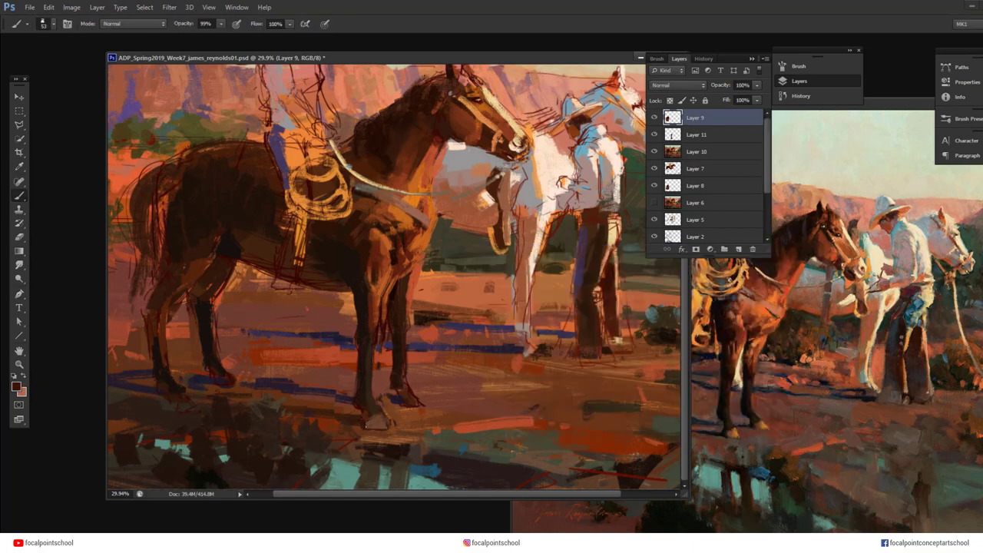
{"action": "left_click", "coordinate": [382, 419], "text": "alt"}
{"action": "left_click", "coordinate": [369, 404], "text": "alt"}
{"action": "left_click", "coordinate": [354, 378], "text": "alt"}
{"action": "left_click", "coordinate": [355, 399], "text": "alt"}
Repaint the ground shadow beside the near front hoof and the gap between the front legs
{"action": "left_click_drag", "start_coordinate": [345, 393], "coordinate": [308, 393]}
{"action": "mouse_move", "coordinate": [382, 400]}
{"action": "left_mouse_down"}
{"action": "mouse_move", "coordinate": [398, 404]}
{"action": "mouse_move", "coordinate": [394, 331]}
{"action": "left_mouse_up"}
{"action": "left_click", "coordinate": [343, 332], "text": "alt"}
Refine the edges of both lower front legs with sampled colours and a 43 px brush
{"action": "right_click", "coordinate": [420, 355]}
{"action": "double_click", "coordinate": [460, 464]}
{"action": "left_click", "coordinate": [399, 353], "text": "alt"}
{"action": "left_click", "coordinate": [384, 355], "text": "alt"}
{"action": "left_click", "coordinate": [376, 367], "text": "alt"}
{"action": "mouse_move", "coordinate": [377, 365]}
{"action": "left_mouse_down"}
{"action": "mouse_move", "coordinate": [389, 366]}
{"action": "mouse_move", "coordinate": [377, 367]}
{"action": "left_mouse_up"}
{"action": "left_click", "coordinate": [383, 375], "text": "alt"}
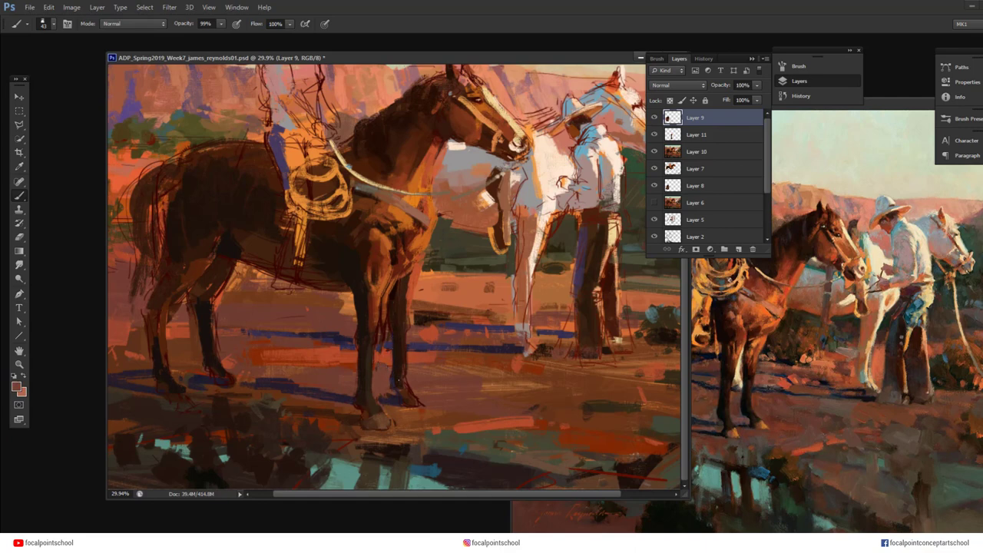
Paint broad ground strokes in front of the standing cowboy with sampled earth tones and a 76 px brush
{"action": "right_click", "coordinate": [315, 359]}
{"action": "double_click", "coordinate": [361, 445]}
{"action": "left_click", "coordinate": [334, 366], "text": "alt"}
{"action": "mouse_move", "coordinate": [478, 400]}
{"action": "left_mouse_down"}
{"action": "mouse_move", "coordinate": [529, 394]}
{"action": "mouse_move", "coordinate": [481, 394]}
{"action": "mouse_move", "coordinate": [521, 428]}
{"action": "mouse_move", "coordinate": [500, 398]}
{"action": "mouse_move", "coordinate": [440, 381]}
{"action": "mouse_move", "coordinate": [507, 401]}
{"action": "mouse_move", "coordinate": [479, 408]}
{"action": "mouse_move", "coordinate": [414, 386]}
{"action": "mouse_move", "coordinate": [611, 412]}
{"action": "left_mouse_up"}
{"action": "left_click", "coordinate": [483, 375], "text": "alt"}
{"action": "left_click", "coordinate": [607, 406], "text": "alt"}
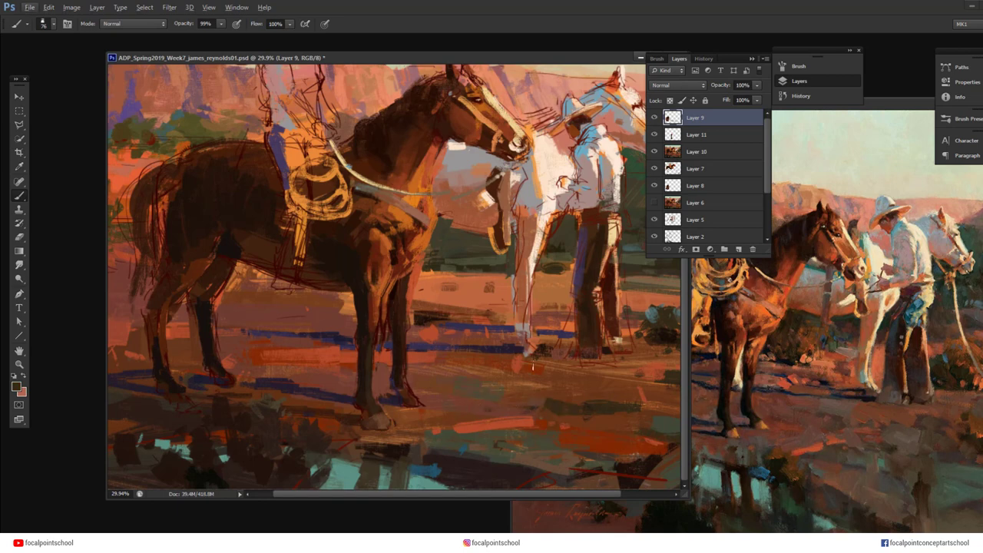
{"action": "left_click_drag", "start_coordinate": [542, 402], "coordinate": [510, 401]}
Mix a muted olive green and paint a patch of it on the foreground ground near the puddle
{"action": "left_click", "coordinate": [16, 387]}
{"action": "left_click", "coordinate": [640, 400]}
{"action": "left_click", "coordinate": [547, 373]}
{"action": "left_click", "coordinate": [641, 381]}
{"action": "left_click", "coordinate": [526, 372]}
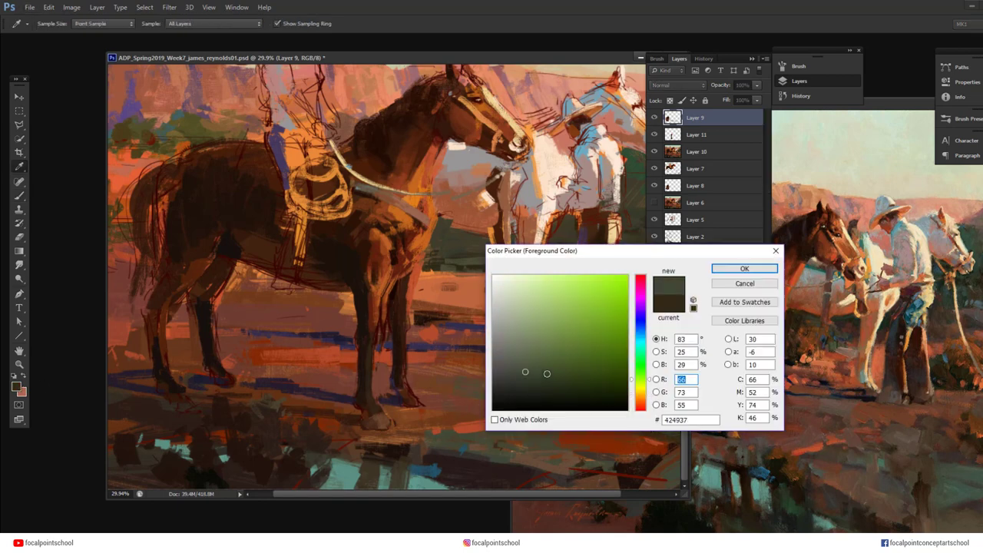
{"action": "left_click", "coordinate": [551, 377]}
{"action": "left_click", "coordinate": [640, 392]}
{"action": "left_click", "coordinate": [744, 269]}
{"action": "left_click_drag", "start_coordinate": [520, 436], "coordinate": [475, 443]}
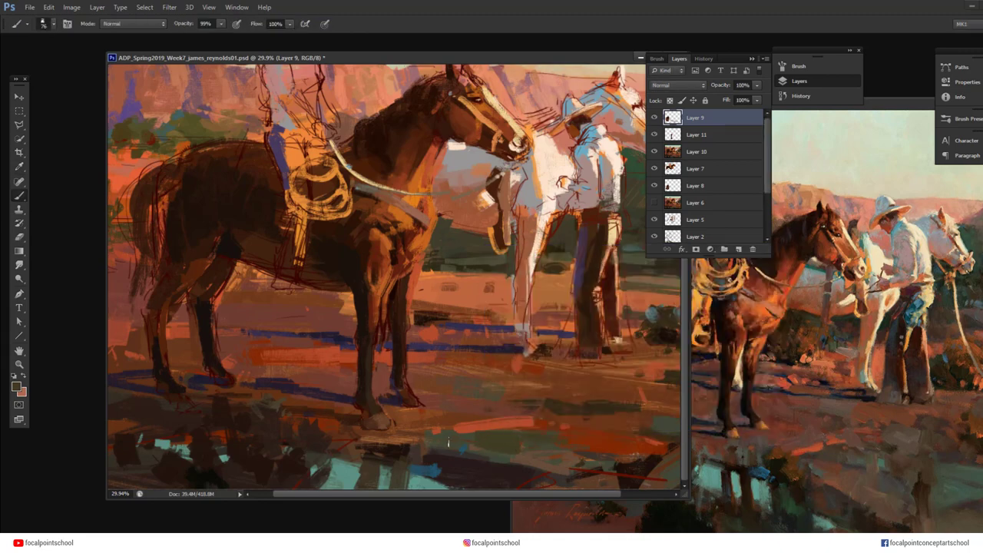
Reduce the brush to 59 px and add a ground stroke just beyond the brown horse's front hooves
{"action": "right_click", "coordinate": [503, 415]}
{"action": "double_click", "coordinate": [521, 419]}
{"action": "left_click_drag", "start_coordinate": [452, 385], "coordinate": [429, 387]}
Pick blue and teal tones from the puddle and touch up its reflections below the brown horse
{"action": "left_click", "coordinate": [409, 466], "text": "alt"}
{"action": "left_click", "coordinate": [16, 386]}
{"action": "left_click", "coordinate": [744, 268]}
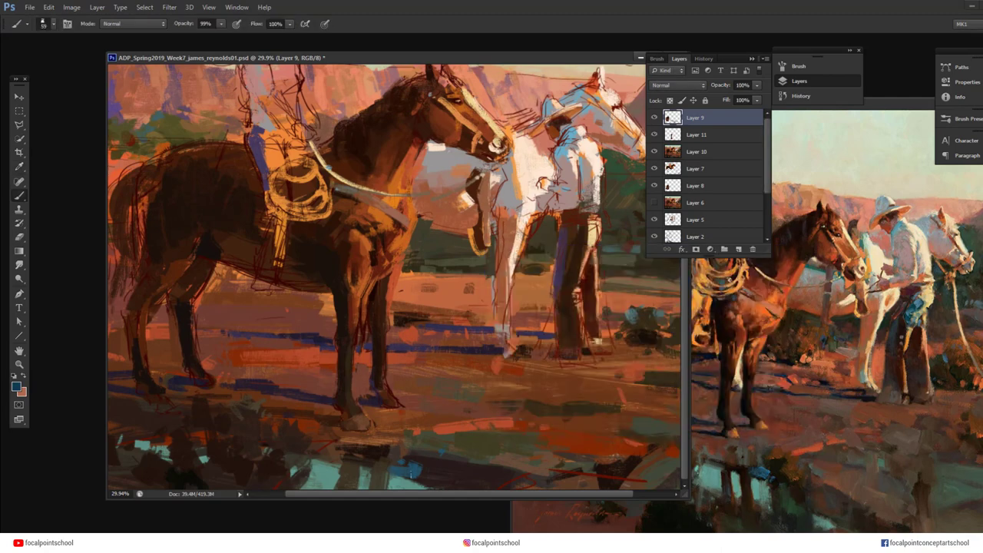
{"action": "left_click_drag", "start_coordinate": [445, 327], "coordinate": [498, 327]}
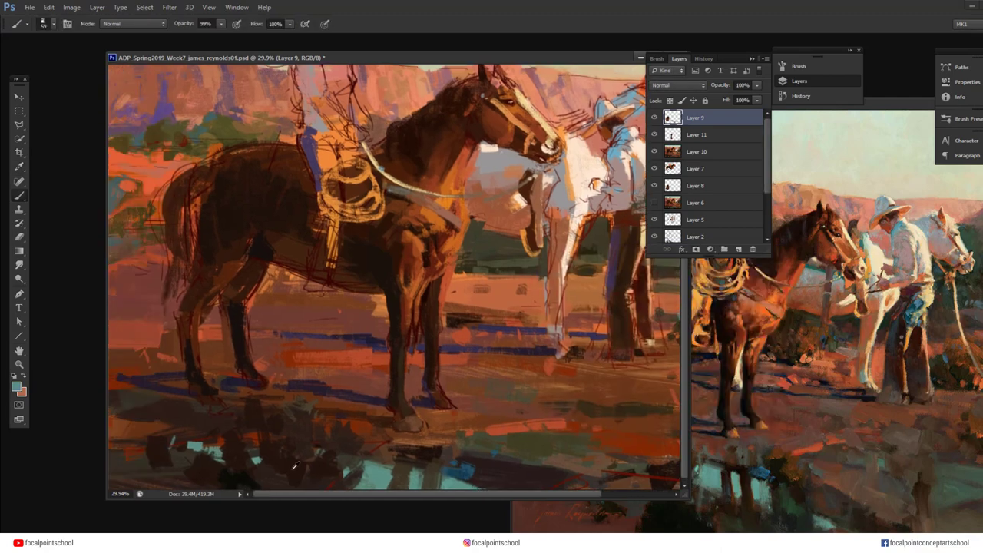
{"action": "left_click", "coordinate": [256, 439], "text": "alt"}
Set the foreground colour to a35e34 and paint the front hooves and lower legs with a 42 px brush, blending in sampled browns
{"action": "left_click", "coordinate": [397, 410], "text": "alt"}
{"action": "left_click", "coordinate": [17, 387]}
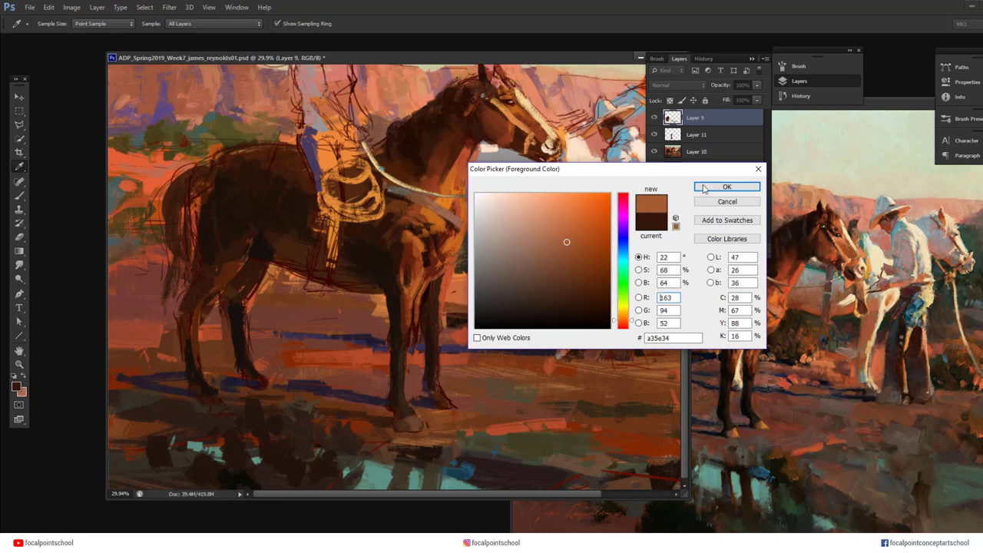
{"action": "left_click", "coordinate": [704, 188]}
{"action": "right_click", "coordinate": [454, 303]}
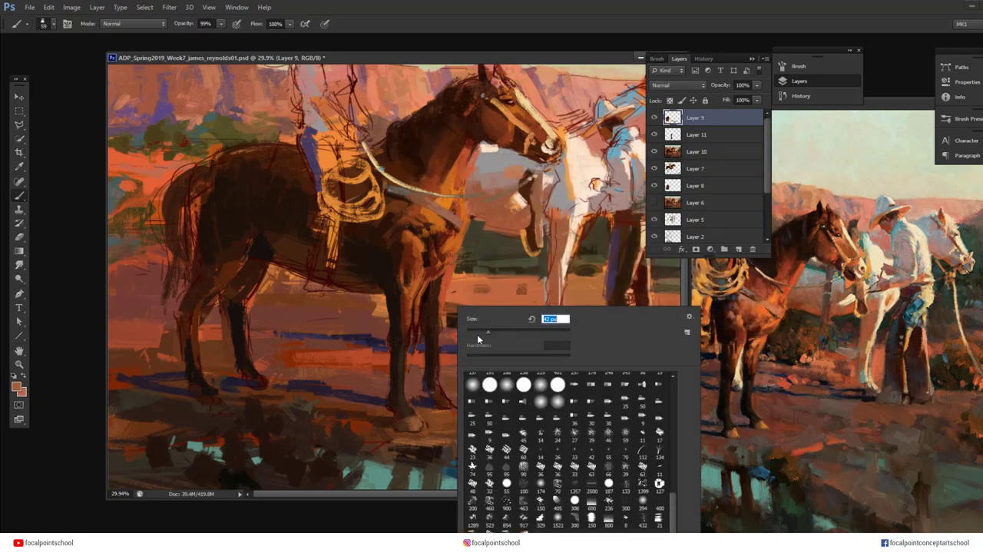
{"action": "left_click", "coordinate": [478, 337]}
{"action": "key", "text": "Return"}
{"action": "left_click", "coordinate": [407, 436], "text": "alt"}
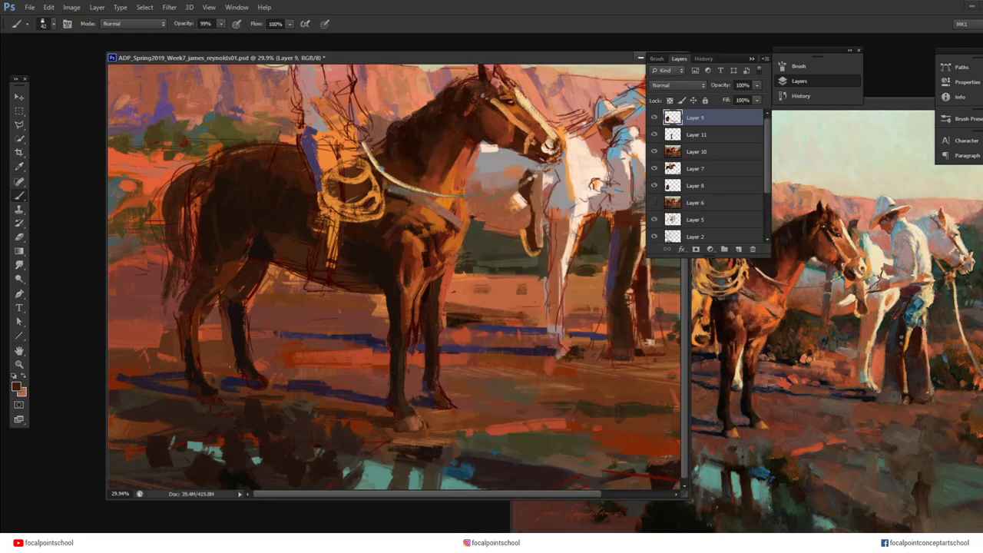
{"action": "left_click", "coordinate": [408, 422], "text": "alt"}
{"action": "left_click", "coordinate": [428, 390], "text": "alt"}
{"action": "left_click", "coordinate": [415, 352], "text": "alt"}
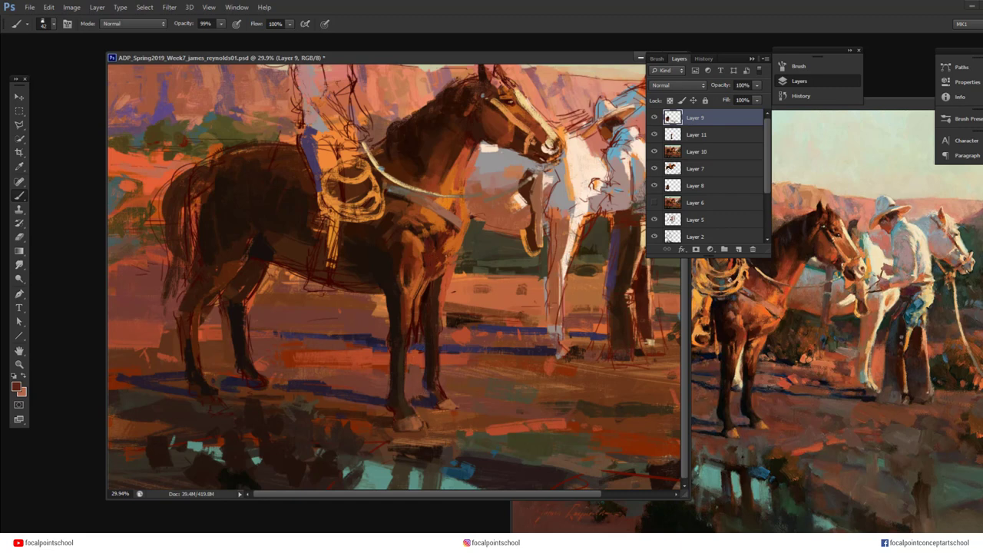
Rework the brown horse's upper front legs and the edge between them with sampled browns, undoing a stray stroke
{"action": "left_click", "coordinate": [447, 259], "text": "alt"}
{"action": "key", "text": "ctrl+z"}
{"action": "mouse_move", "coordinate": [446, 245]}
{"action": "left_mouse_down"}
{"action": "mouse_move", "coordinate": [436, 261]}
{"action": "mouse_move", "coordinate": [445, 247]}
{"action": "left_mouse_up"}
{"action": "left_click", "coordinate": [418, 211], "text": "alt"}
{"action": "left_click", "coordinate": [427, 288], "text": "alt"}
{"action": "left_click", "coordinate": [384, 324], "text": "alt"}
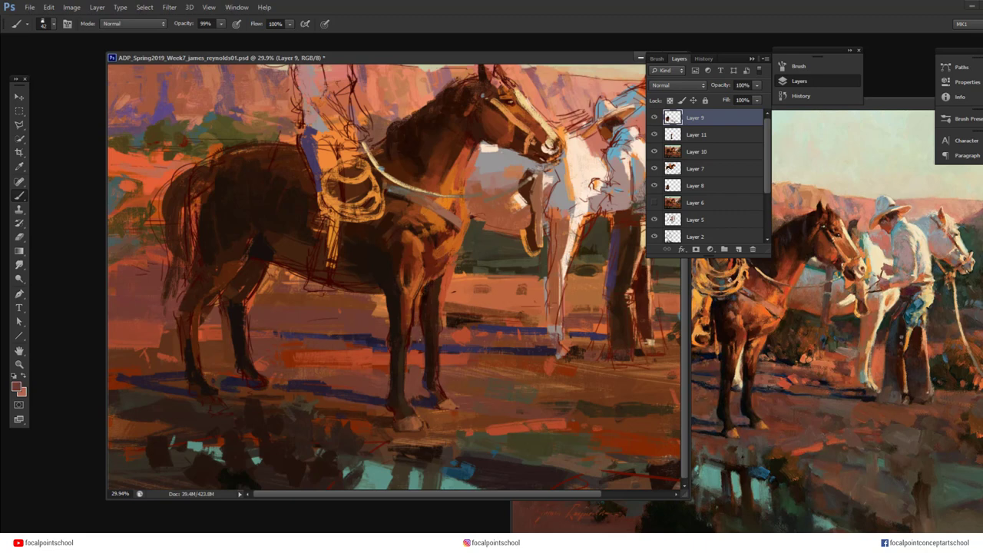
{"action": "left_click_drag", "start_coordinate": [422, 331], "coordinate": [421, 307]}
Pick a bright orange guided by the reference painting and add warm strokes to the brown horse's chest and neck
{"action": "key", "text": "n"}
{"action": "left_click", "coordinate": [459, 223]}
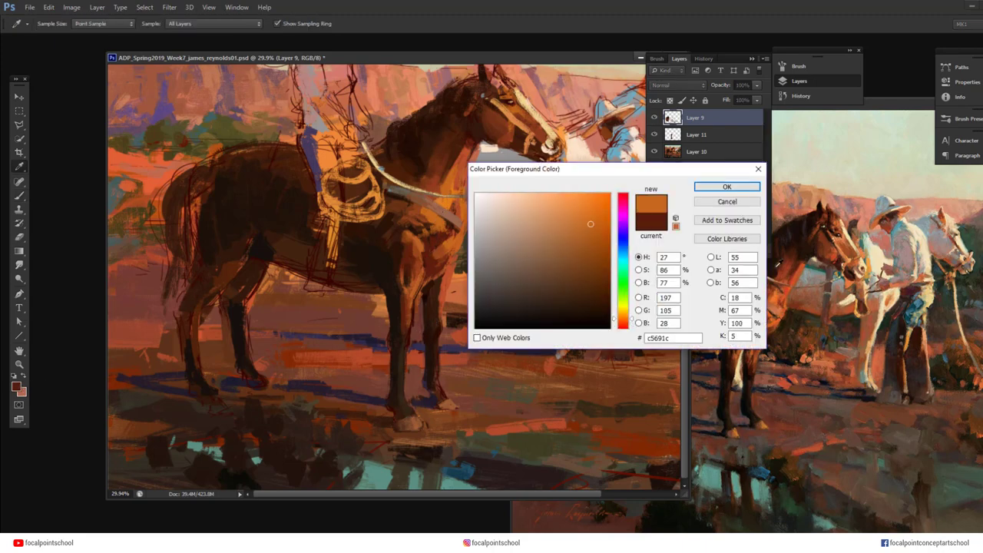
{"action": "left_click", "coordinate": [774, 300]}
{"action": "left_click", "coordinate": [774, 301]}
{"action": "key", "text": "Return"}
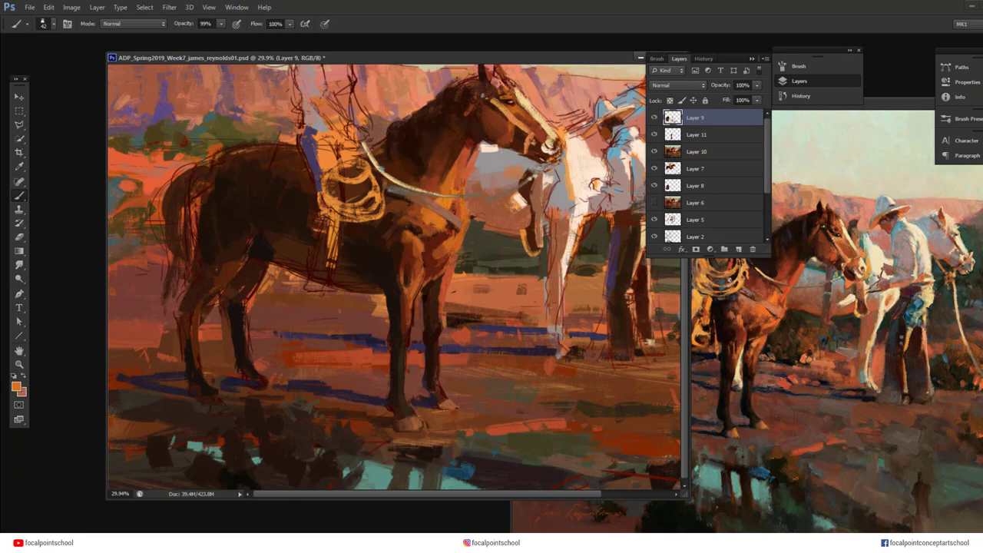
{"action": "left_click", "coordinate": [469, 151], "text": "alt"}
{"action": "left_click", "coordinate": [397, 185], "text": "alt"}
Change the foreground colour to the light salmon d8896b and paint a highlight on the brown horse's chest
{"action": "left_click", "coordinate": [460, 221], "text": "alt"}
{"action": "left_click", "coordinate": [463, 223], "text": "alt"}
{"action": "left_click", "coordinate": [17, 386]}
{"action": "left_click_drag", "start_coordinate": [582, 218], "coordinate": [545, 215]}
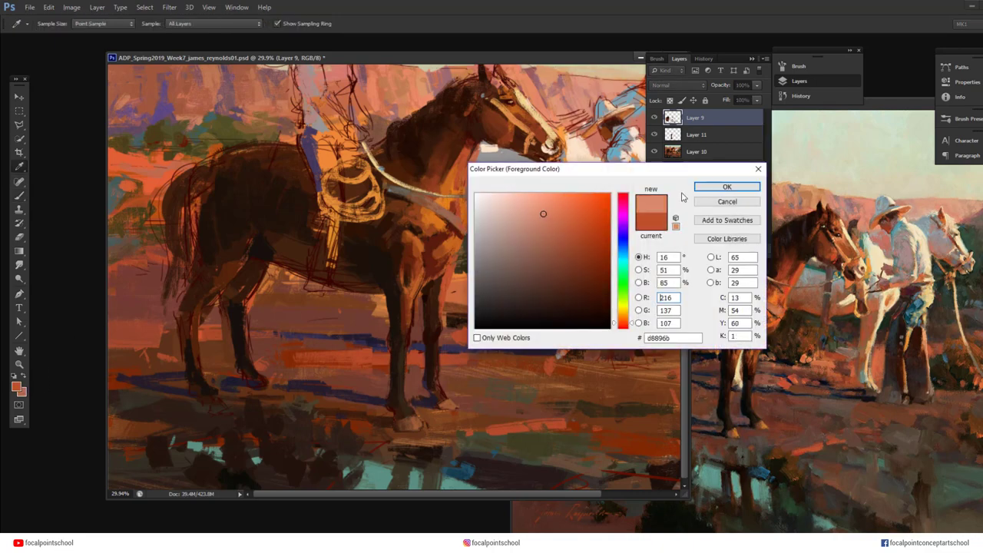
{"action": "left_click", "coordinate": [726, 187]}
{"action": "left_click_drag", "start_coordinate": [464, 231], "coordinate": [447, 214]}
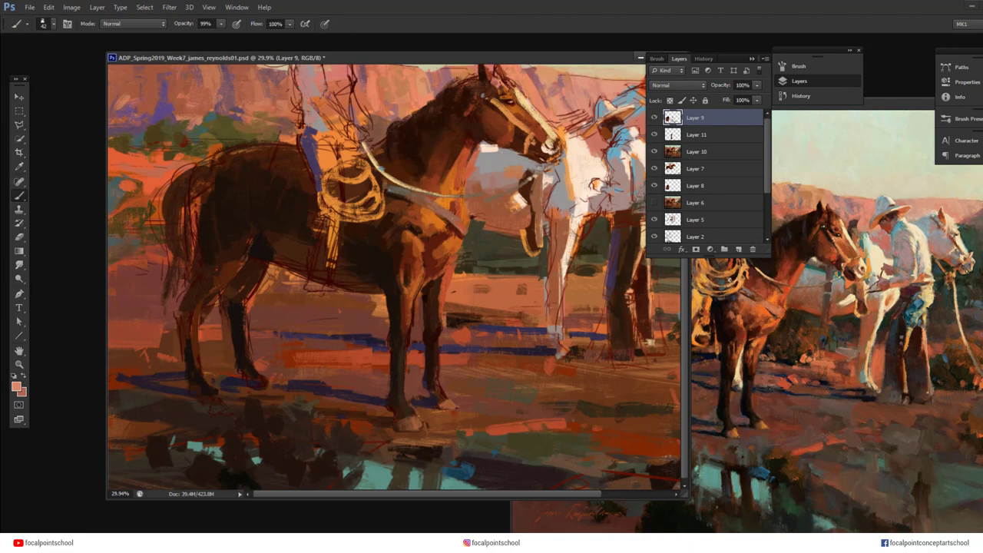
Sample the coiled rope's orange as the foreground colour and paint short strokes on the lower loops of the rope
{"action": "left_click", "coordinate": [413, 197], "text": "alt"}
{"action": "left_click", "coordinate": [16, 387]}
{"action": "left_click", "coordinate": [365, 178]}
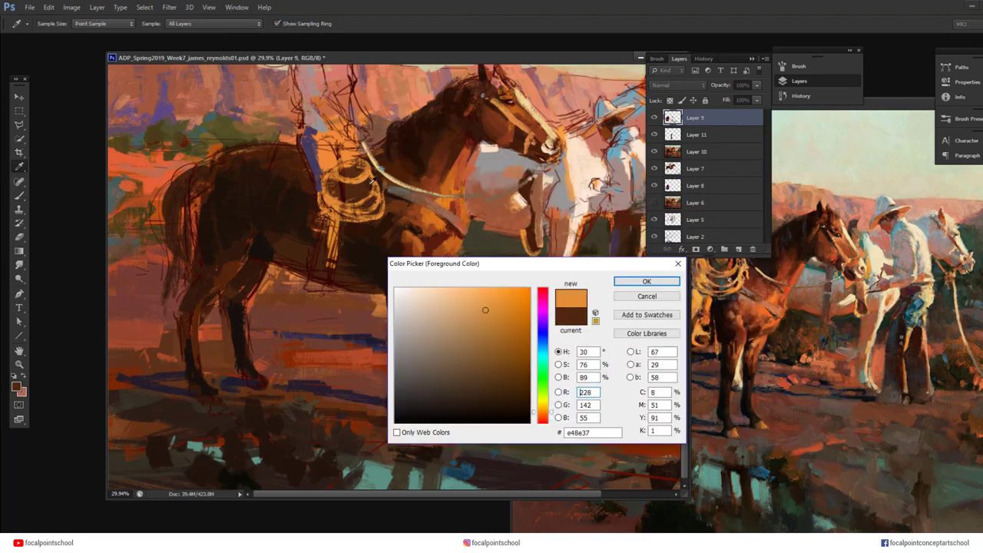
{"action": "key", "text": "Return"}
{"action": "left_click_drag", "start_coordinate": [346, 202], "coordinate": [355, 204]}
{"action": "left_click_drag", "start_coordinate": [342, 217], "coordinate": [358, 221]}
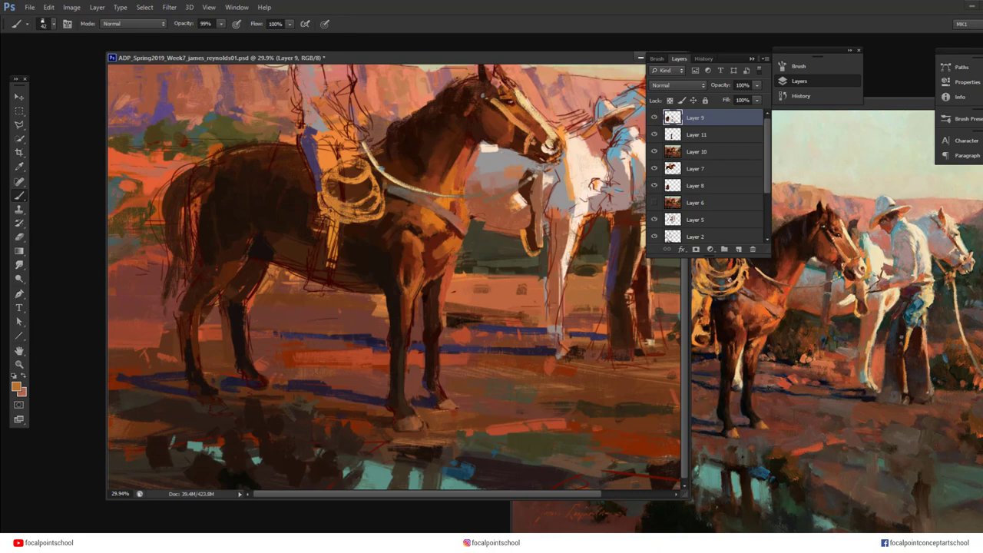
Build up the coiled rope with further strokes at different brush sizes, undoing the unwanted ones
{"action": "left_click_drag", "start_coordinate": [332, 182], "coordinate": [397, 223]}
{"action": "key", "text": "ctrl+z"}
{"action": "right_click", "coordinate": [362, 191]}
{"action": "key", "text": "Escape"}
{"action": "key", "text": "["}
{"action": "key", "text": "ctrl+z"}
{"action": "right_click", "coordinate": [362, 220]}
{"action": "left_click", "coordinate": [384, 218], "text": "alt"}
{"action": "key", "text": "ctrl+z"}
Mix a dark reddish brown and shade the brown horse's chest and neck with a 67 px brush
{"action": "left_click", "coordinate": [16, 387]}
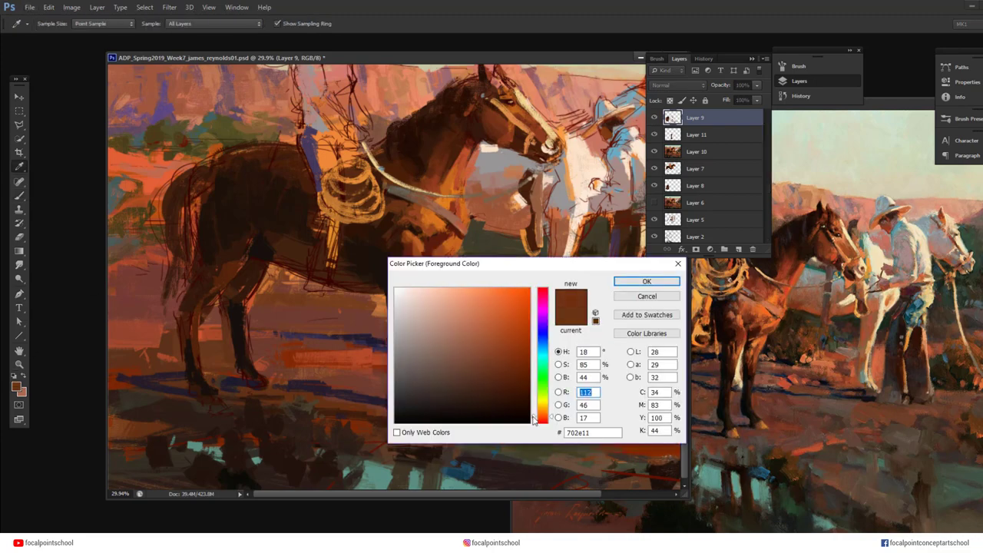
{"action": "left_click", "coordinate": [647, 281]}
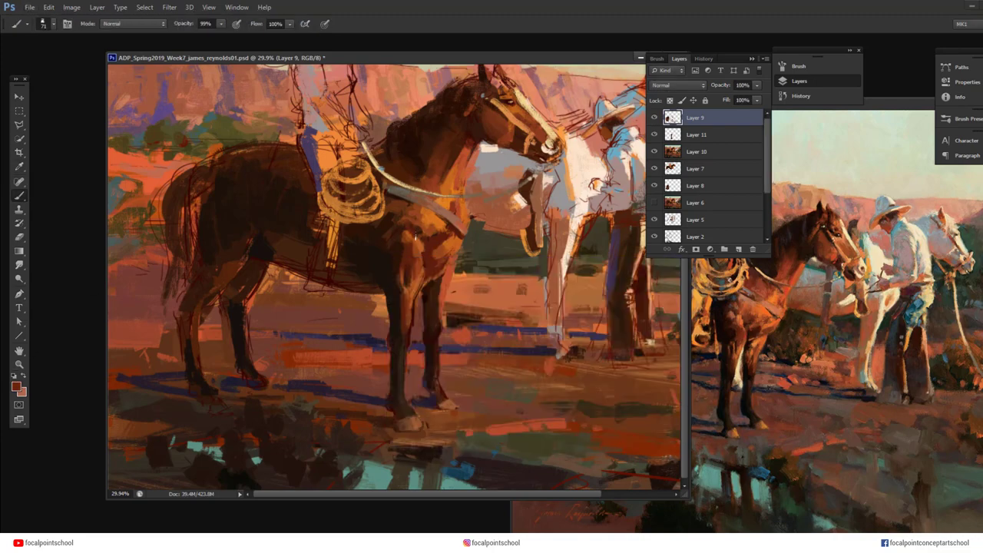
{"action": "right_click", "coordinate": [441, 257]}
{"action": "left_click", "coordinate": [487, 289]}
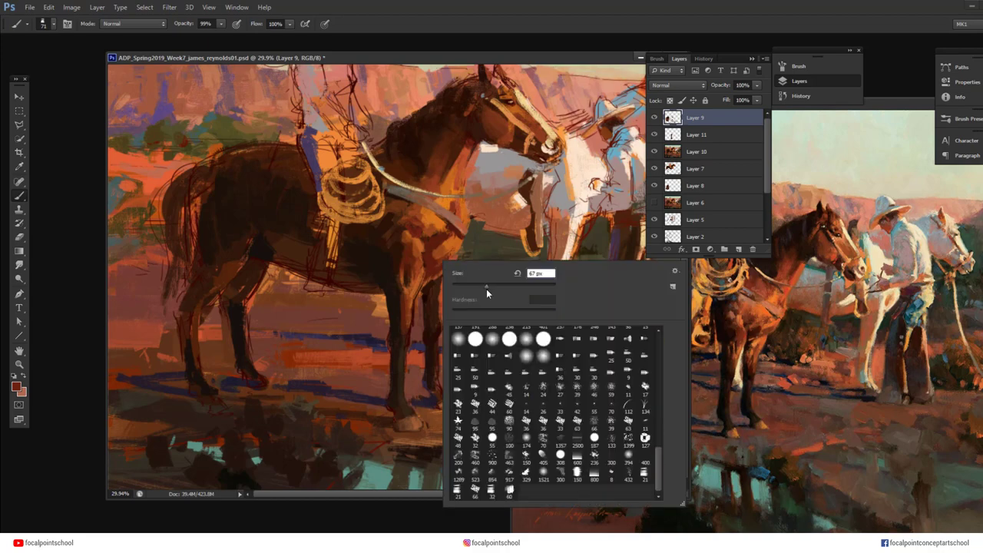
{"action": "left_click", "coordinate": [454, 213], "text": "alt"}
{"action": "left_click", "coordinate": [459, 149], "text": "alt"}
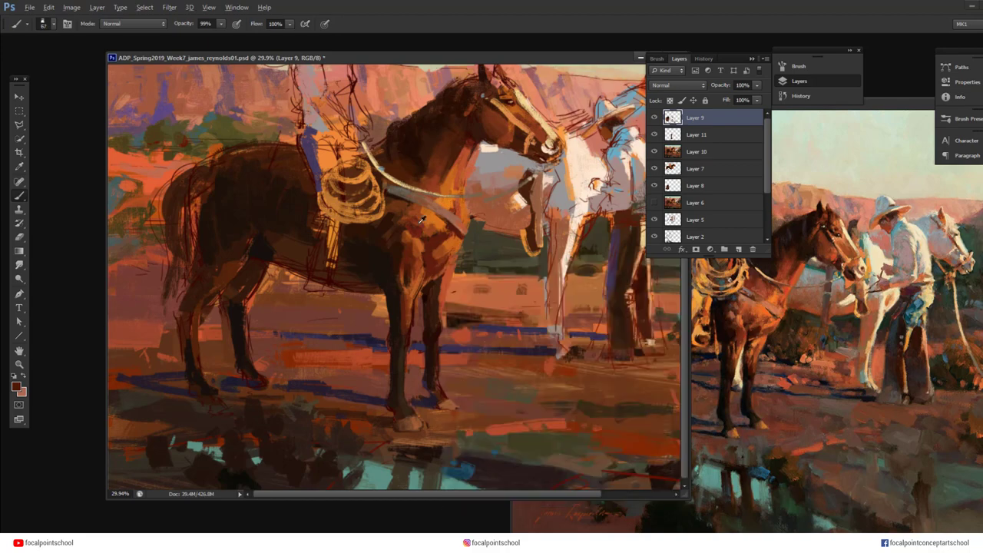
Add orange accents to the brown horse's neck and chest with a 32 px brush, and save the document
{"action": "key", "text": "bracketleft"}
{"action": "key", "text": "bracketleft"}
{"action": "left_click", "coordinate": [458, 153], "text": "alt"}
{"action": "right_click", "coordinate": [508, 235]}
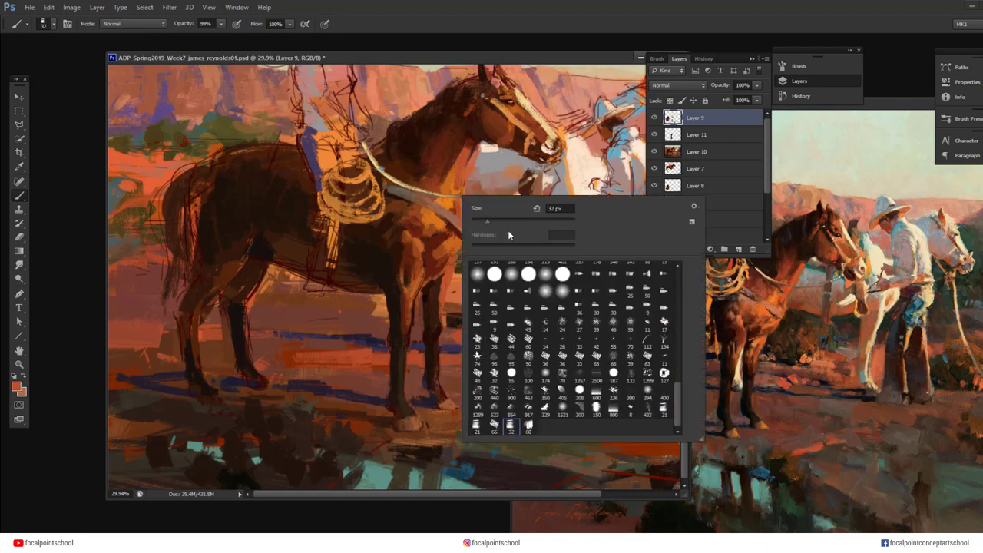
{"action": "key", "text": "ctrl+s"}
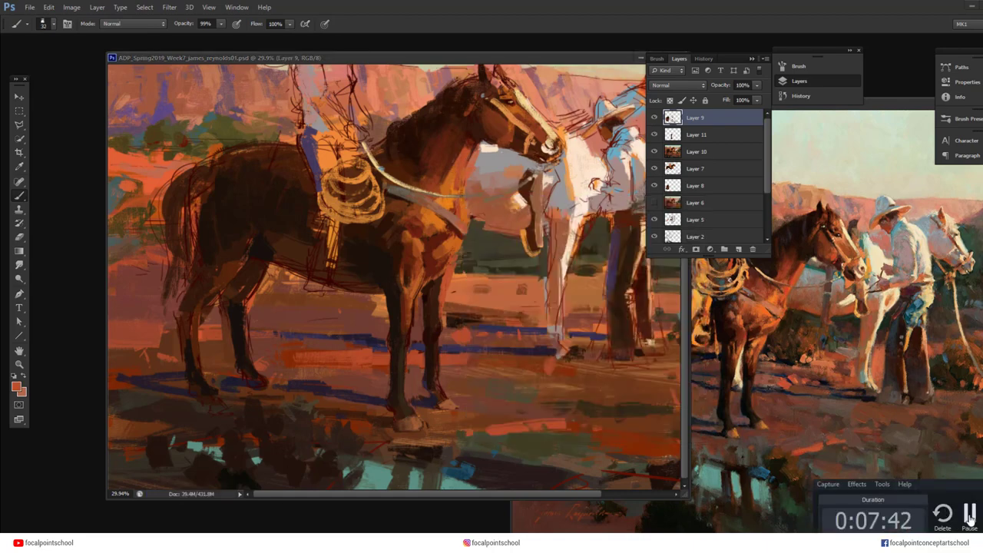
Try several brush presets with test strokes around the brown horse's chest and foreleg, undoing the strokes
{"action": "left_click", "coordinate": [969, 516]}
{"action": "right_click", "coordinate": [413, 298]}
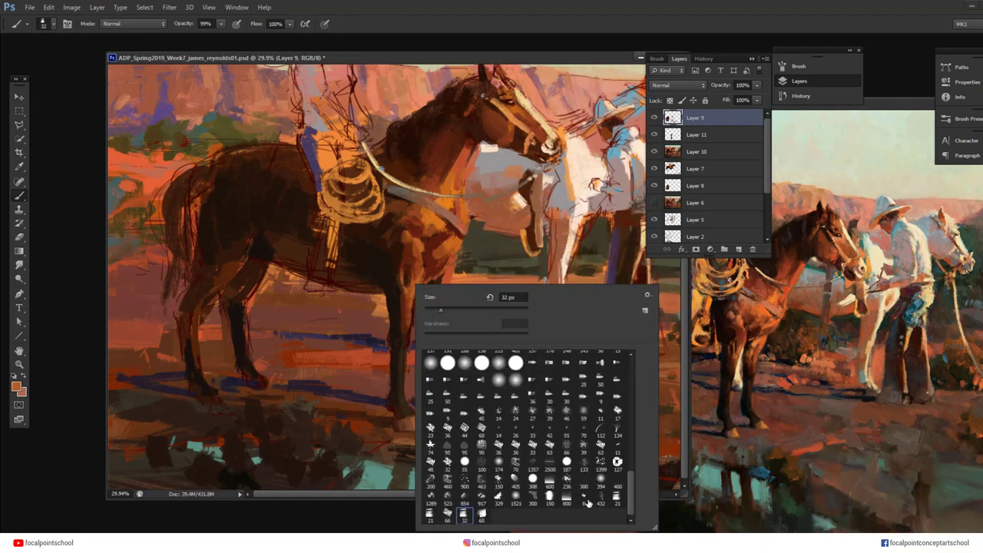
{"action": "left_click", "coordinate": [499, 505]}
{"action": "left_click", "coordinate": [354, 361]}
{"action": "key", "text": "ctrl+z"}
{"action": "key", "text": "ctrl+z"}
{"action": "right_click", "coordinate": [367, 330]}
{"action": "mouse_move", "coordinate": [366, 325]}
{"action": "left_mouse_down"}
{"action": "mouse_move", "coordinate": [316, 325]}
{"action": "mouse_move", "coordinate": [409, 289]}
{"action": "mouse_move", "coordinate": [430, 255]}
{"action": "left_mouse_up"}
{"action": "left_click", "coordinate": [545, 523]}
{"action": "key", "text": "ctrl+z"}
{"action": "right_click", "coordinate": [368, 310]}
{"action": "left_click", "coordinate": [495, 468]}
{"action": "right_click", "coordinate": [421, 263]}
{"action": "left_click", "coordinate": [535, 466]}
{"action": "key", "text": "ctrl+z"}
Sample dark red and orange tones from the brown horse's chest and paint its front with 44 px and 81 px brushes
{"action": "right_click", "coordinate": [431, 266]}
{"action": "left_click", "coordinate": [480, 303]}
{"action": "left_click", "coordinate": [423, 242], "text": "alt"}
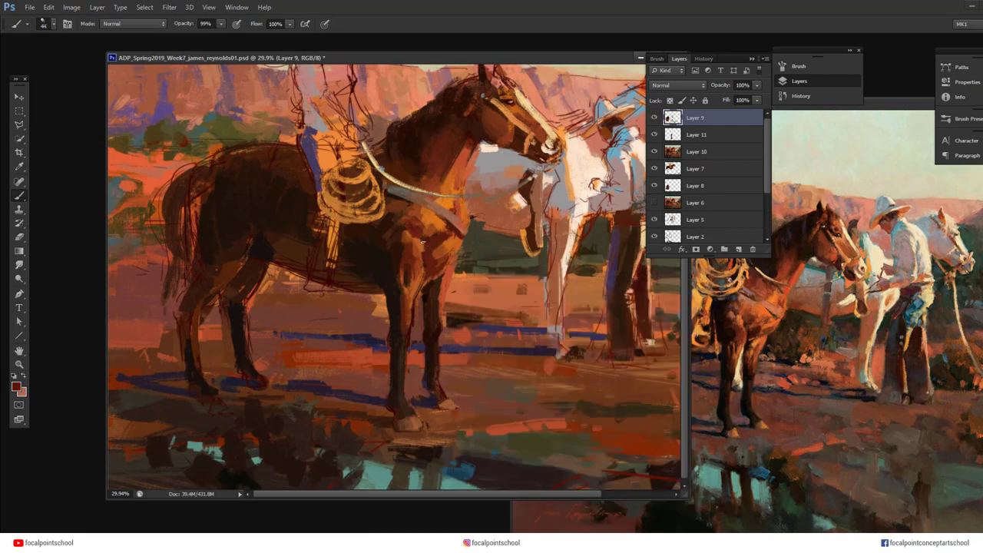
{"action": "right_click", "coordinate": [437, 237]}
{"action": "left_click", "coordinate": [491, 284]}
{"action": "left_click", "coordinate": [436, 240], "text": "alt"}
{"action": "left_click", "coordinate": [440, 222], "text": "alt"}
{"action": "left_click_drag", "start_coordinate": [444, 229], "coordinate": [451, 243]}
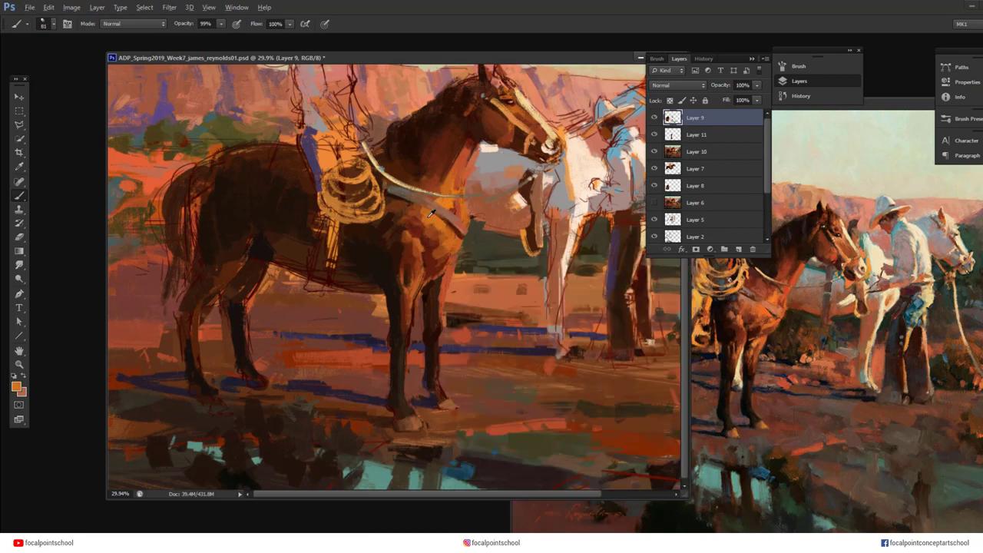
Sample the dark red of the brown horse's chest, mix a darker brown from it and set the brush opacity to 99%
{"action": "left_click", "coordinate": [397, 236], "text": "alt"}
{"action": "left_click", "coordinate": [398, 252], "text": "alt"}
{"action": "left_click", "coordinate": [16, 386]}
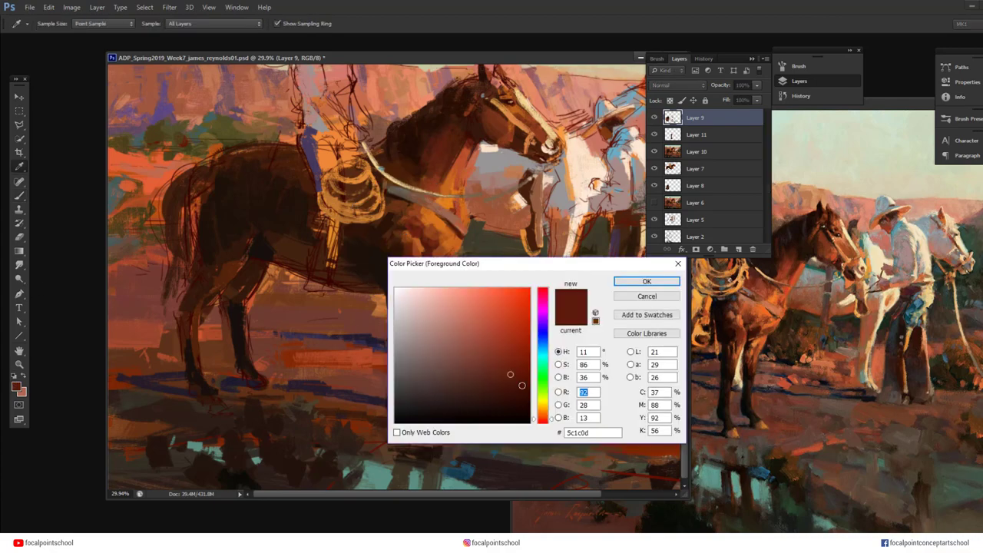
{"action": "left_click_drag", "start_coordinate": [522, 386], "coordinate": [510, 397]}
{"action": "left_click", "coordinate": [647, 281]}
{"action": "key", "text": "9"}
{"action": "key", "text": "9"}
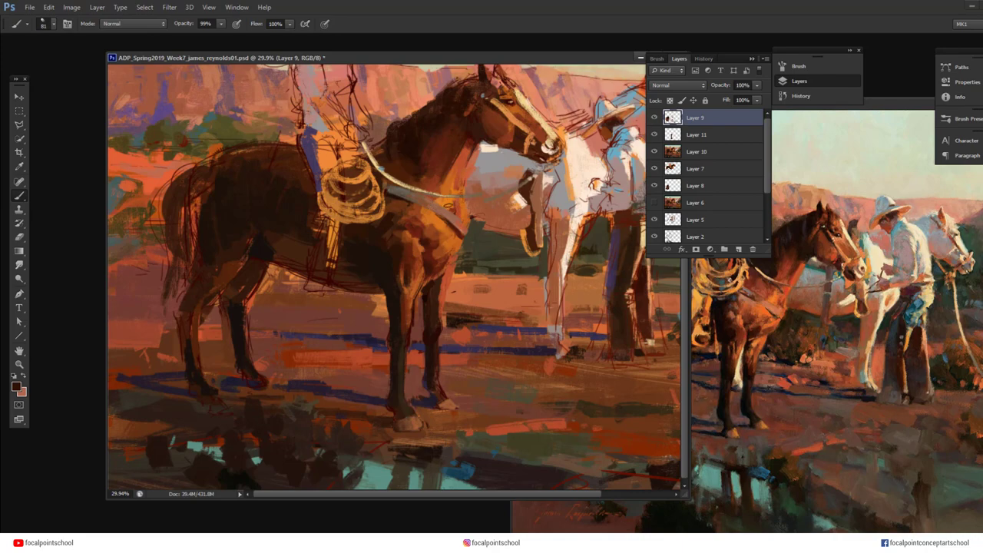
Sample the neck's orange, mix a deep orange (#972d05) and touch up the brown horse's neck and chest, starting with a 60 px brush
{"action": "left_click", "coordinate": [450, 170], "text": "alt"}
{"action": "left_click", "coordinate": [16, 386]}
{"action": "left_click", "coordinate": [524, 342]}
{"action": "left_click", "coordinate": [626, 282]}
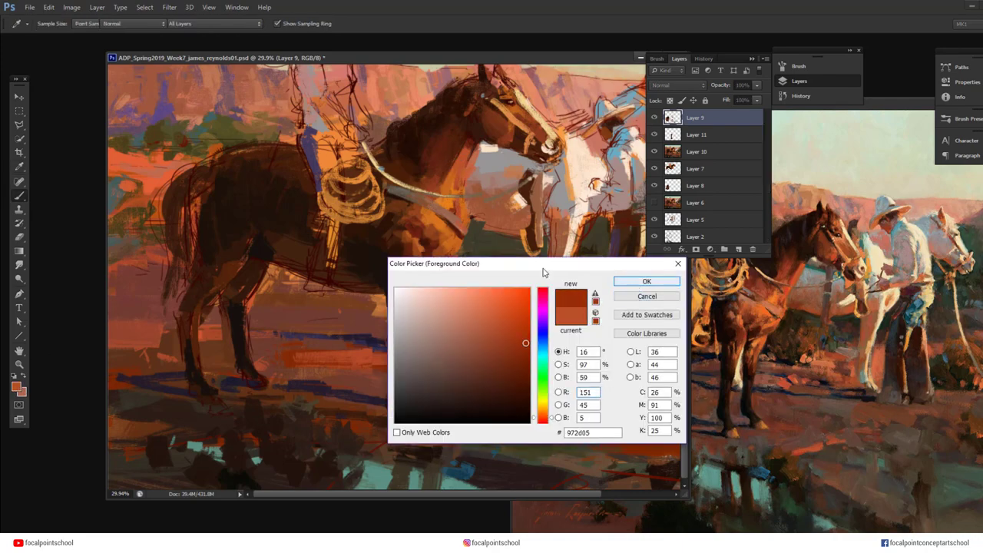
{"action": "right_click", "coordinate": [407, 275]}
{"action": "left_click", "coordinate": [407, 278]}
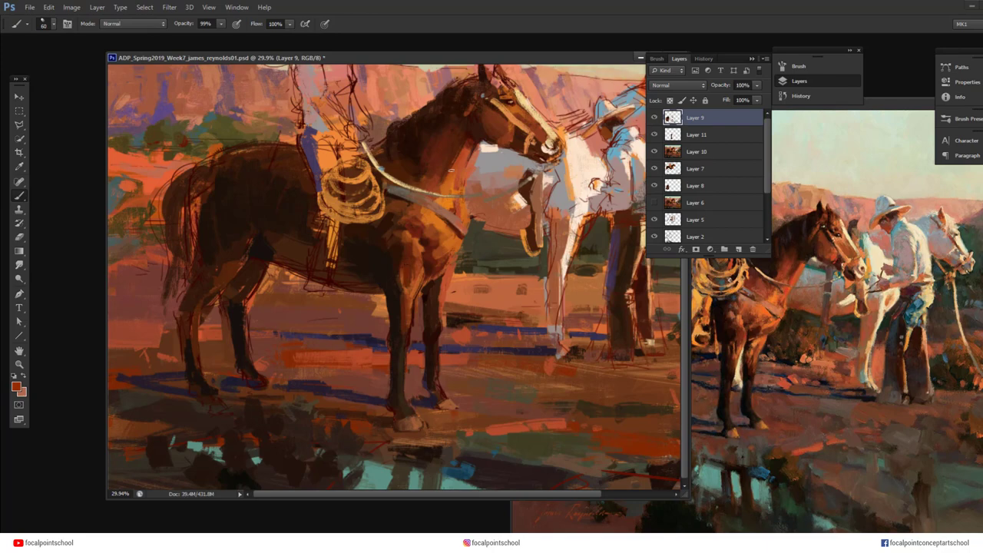
{"action": "right_click", "coordinate": [439, 179]}
{"action": "key", "text": "Escape"}
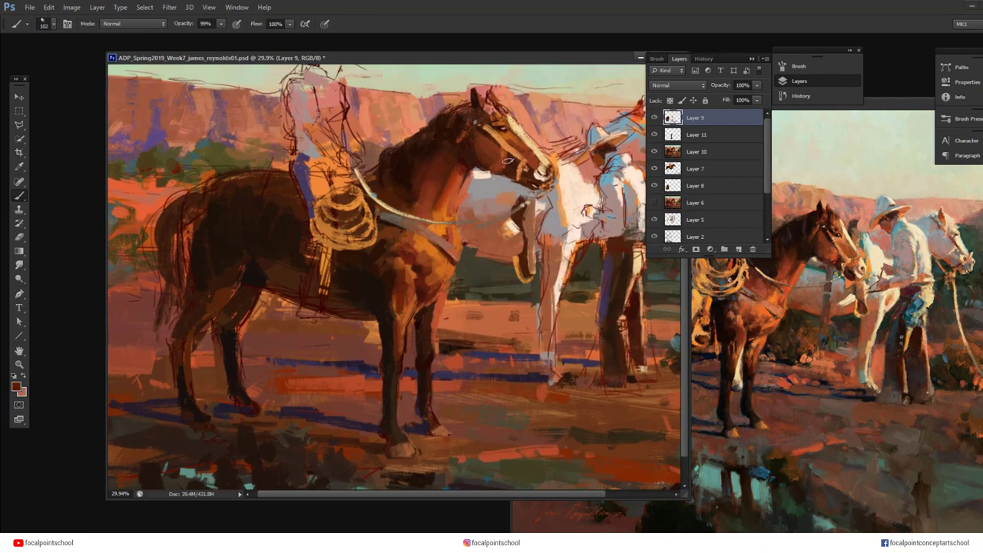
Switch between brush presets and set a 47 px brush for dark brown touches on the brown horse's chest and belly
{"action": "right_click", "coordinate": [510, 158]}
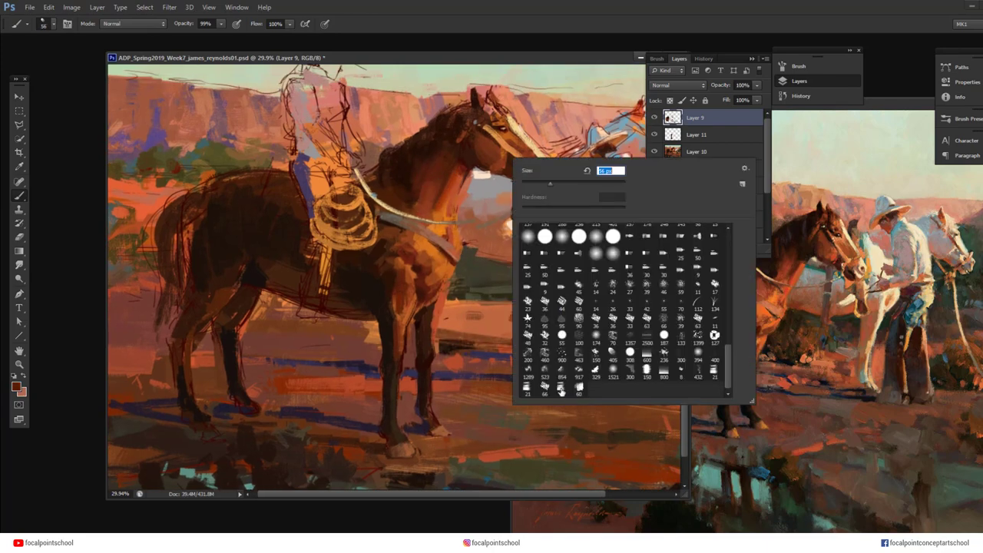
{"action": "double_click", "coordinate": [561, 389]}
{"action": "right_click", "coordinate": [482, 288]}
{"action": "double_click", "coordinate": [668, 508]}
{"action": "right_click", "coordinate": [503, 279], "text": "ctrl"}
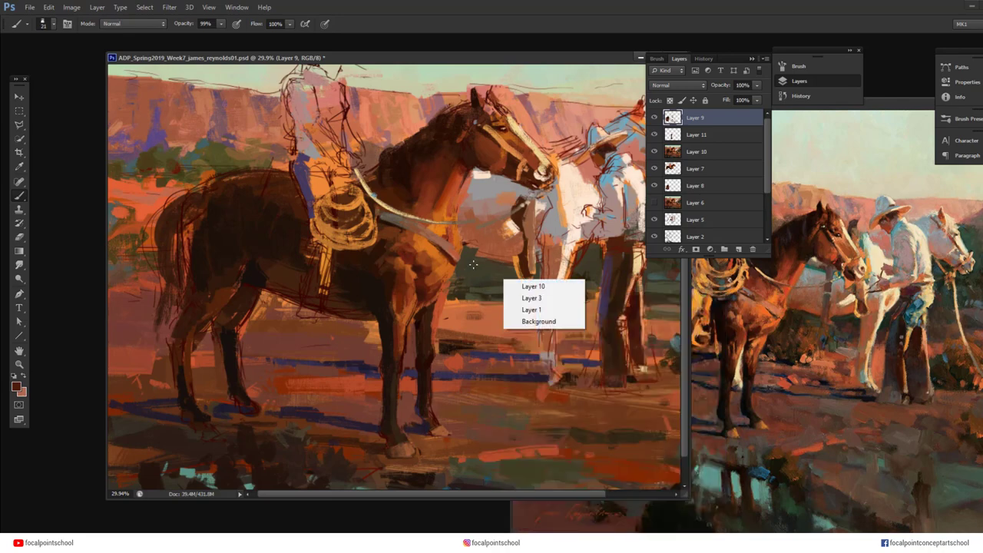
{"action": "right_click", "coordinate": [471, 266]}
{"action": "double_click", "coordinate": [523, 492]}
{"action": "right_click", "coordinate": [415, 288]}
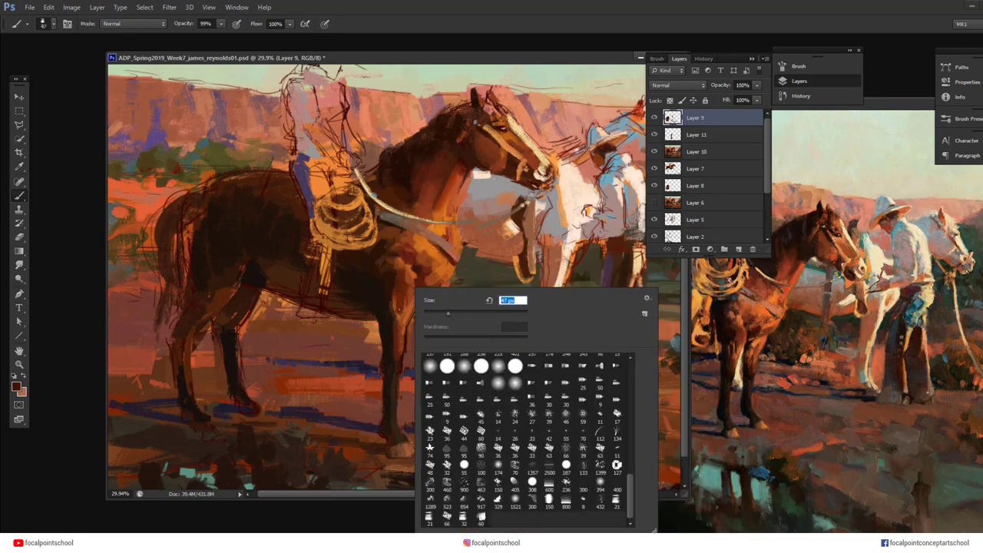
{"action": "key", "text": "Escape"}
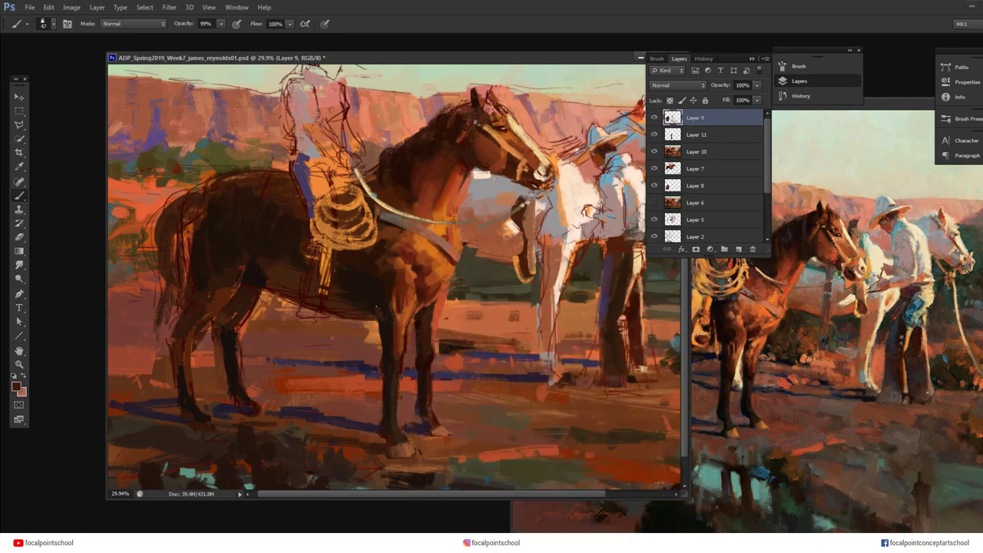
Move the reference image to show the rider's leg and mix a brown for the rider's chaps from the sampled colours
{"action": "mouse_move", "coordinate": [328, 256]}
{"action": "left_mouse_down"}
{"action": "mouse_move", "coordinate": [324, 295]}
{"action": "mouse_move", "coordinate": [323, 281]}
{"action": "left_mouse_up"}
{"action": "left_click_drag", "start_coordinate": [903, 106], "coordinate": [939, 150]}
{"action": "left_click", "coordinate": [16, 387]}
{"action": "left_click", "coordinate": [700, 287]}
{"action": "left_click", "coordinate": [732, 337]}
{"action": "left_click", "coordinate": [342, 219]}
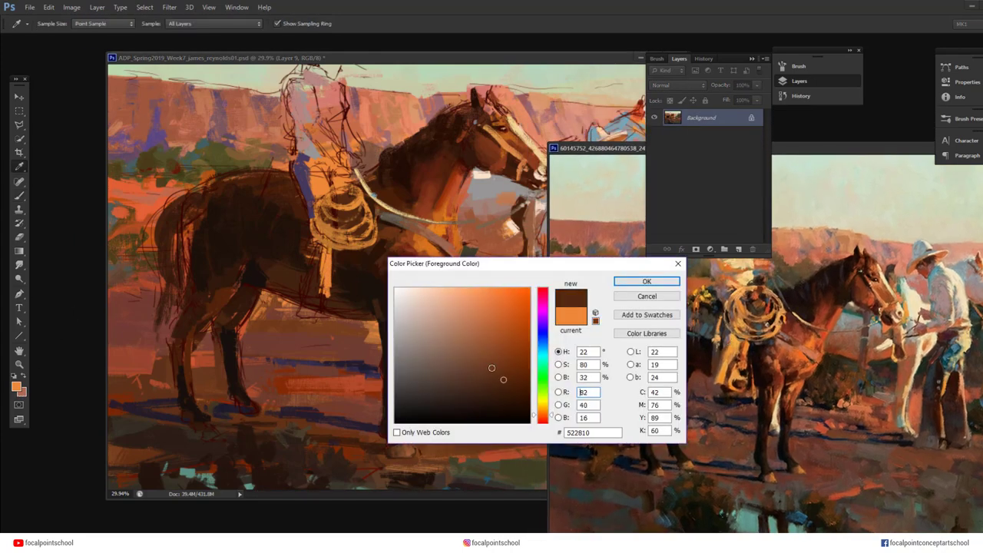
{"action": "left_click", "coordinate": [490, 367]}
{"action": "left_click", "coordinate": [643, 282]}
Paint the rider's chaps and stirrup area below the coiled rope with sampled brown and orange strokes
{"action": "left_click", "coordinate": [361, 280]}
{"action": "mouse_move", "coordinate": [305, 297]}
{"action": "left_mouse_down"}
{"action": "mouse_move", "coordinate": [323, 294]}
{"action": "mouse_move", "coordinate": [309, 291]}
{"action": "left_mouse_up"}
{"action": "mouse_move", "coordinate": [318, 251]}
{"action": "left_mouse_down"}
{"action": "mouse_move", "coordinate": [305, 289]}
{"action": "mouse_move", "coordinate": [311, 282]}
{"action": "left_mouse_up"}
{"action": "left_click", "coordinate": [306, 265], "text": "alt"}
{"action": "left_click", "coordinate": [312, 287], "text": "alt"}
{"action": "left_click", "coordinate": [306, 264], "text": "alt"}
{"action": "left_click", "coordinate": [328, 251], "text": "alt"}
{"action": "left_click_drag", "start_coordinate": [303, 206], "coordinate": [304, 237]}
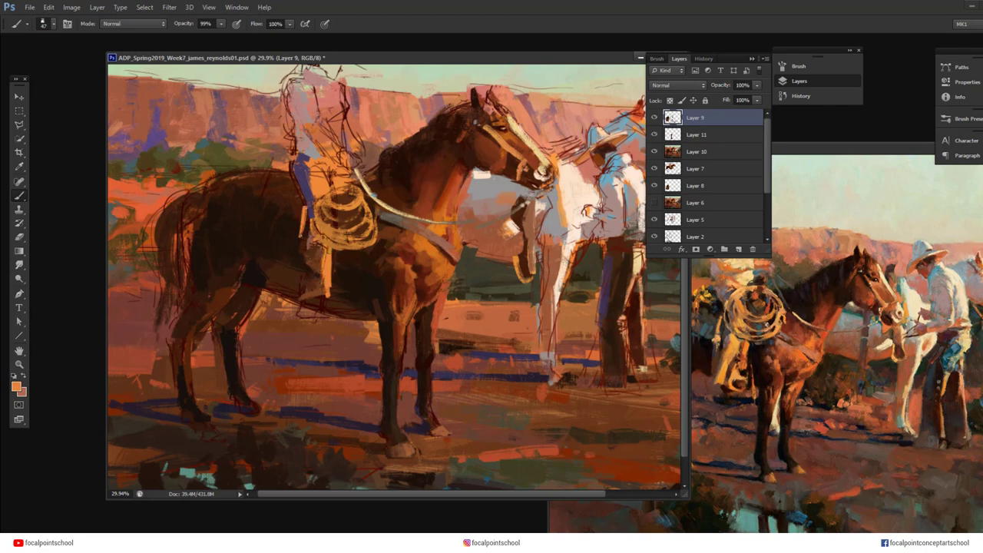
Refine the breast strap and chest with sampled brown, orange and dark red tones, and move the reference to show the whole mounted rider
{"action": "left_click", "coordinate": [385, 216], "text": "alt"}
{"action": "left_click", "coordinate": [340, 203], "text": "alt"}
{"action": "left_click", "coordinate": [383, 209], "text": "alt"}
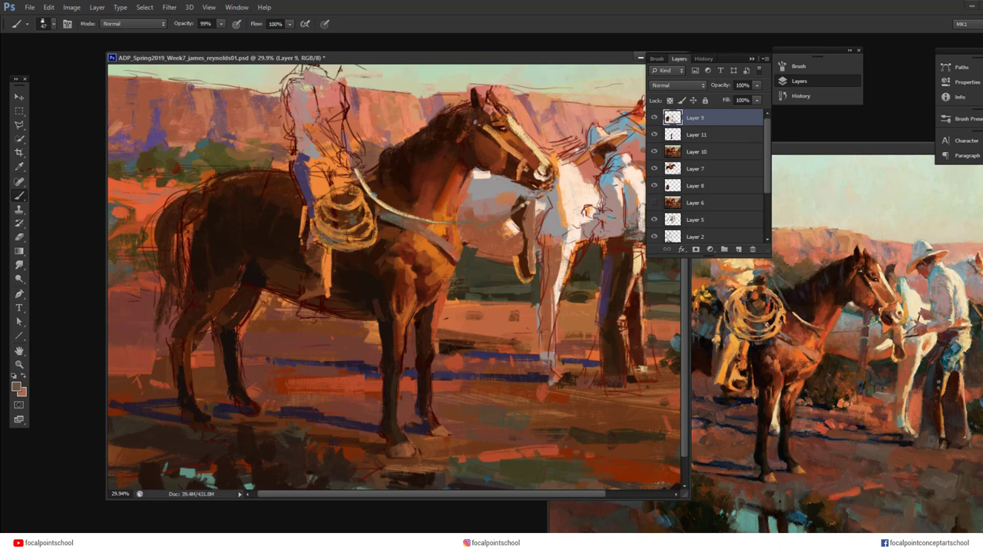
{"action": "left_click", "coordinate": [453, 245], "text": "alt"}
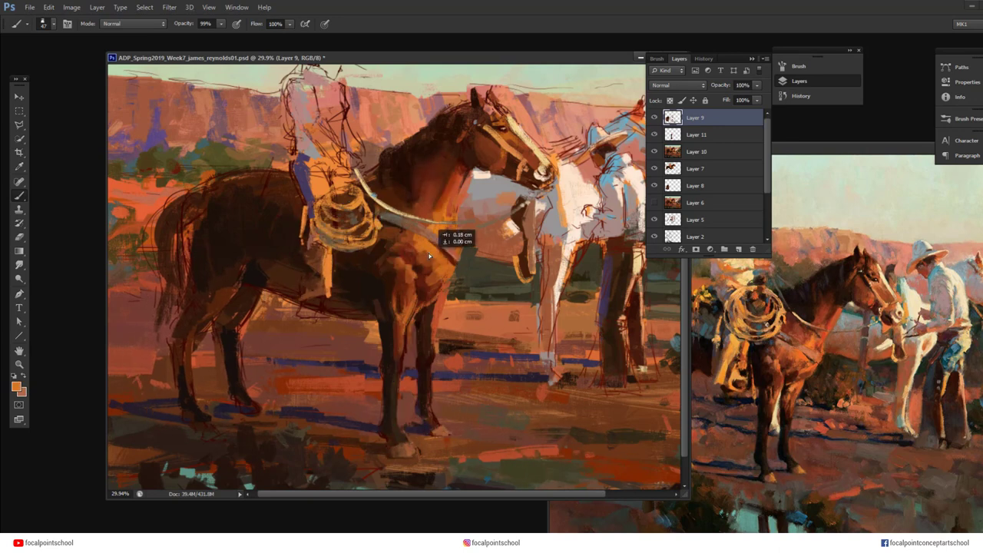
{"action": "left_click", "coordinate": [419, 257], "text": "alt"}
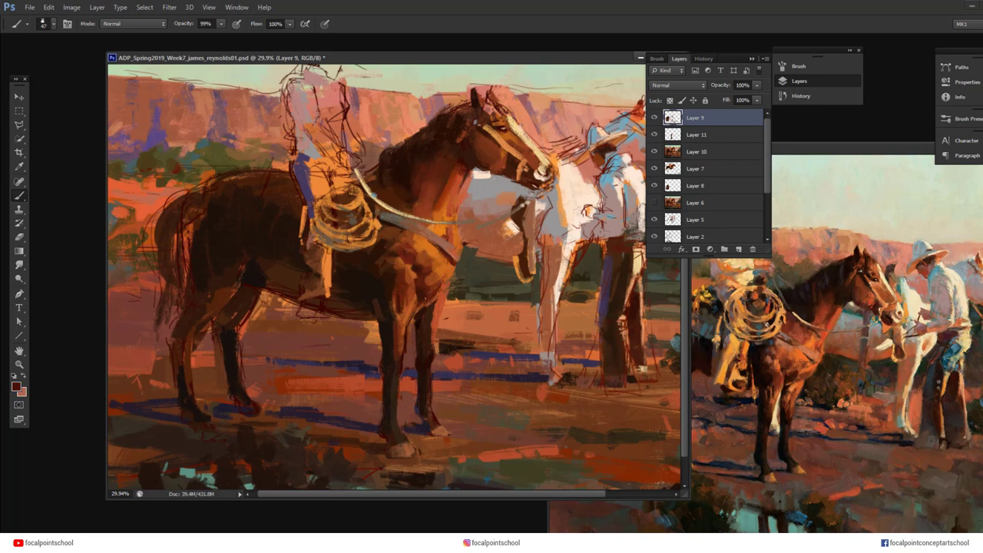
{"action": "left_click", "coordinate": [413, 264], "text": "alt"}
{"action": "left_click_drag", "start_coordinate": [799, 148], "coordinate": [865, 155]}
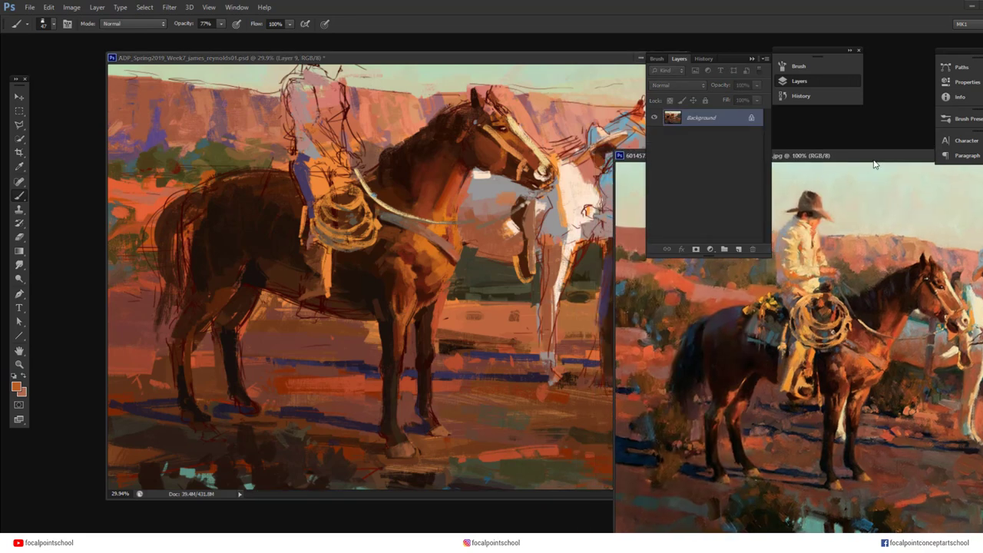
{"action": "left_click", "coordinate": [537, 58]}
{"action": "left_click", "coordinate": [405, 249], "text": "alt"}
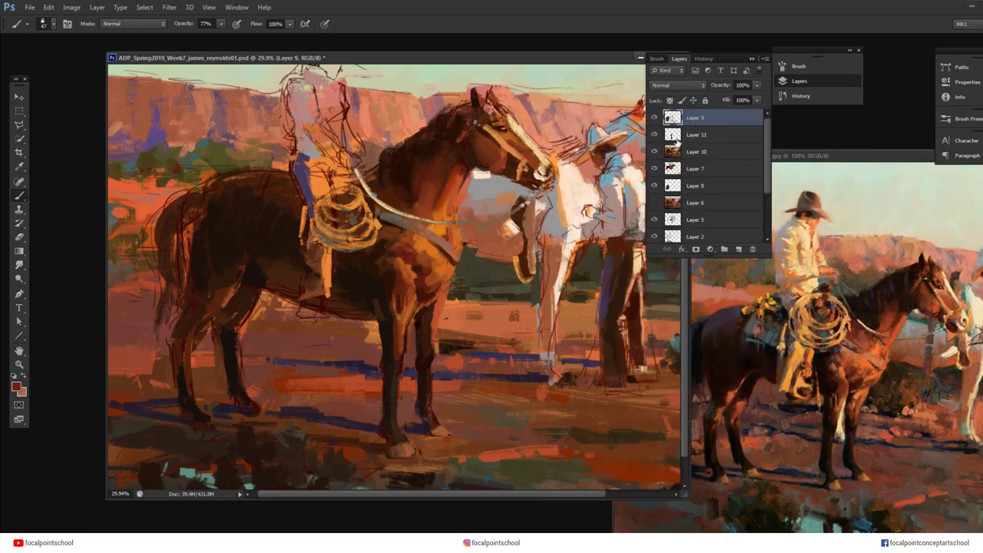
Stamp all visible layers into a new layer, then lasso the brown horse's far front leg and free-transform it
{"action": "key", "text": "ctrl+shift+alt+e"}
{"action": "key", "text": "l"}
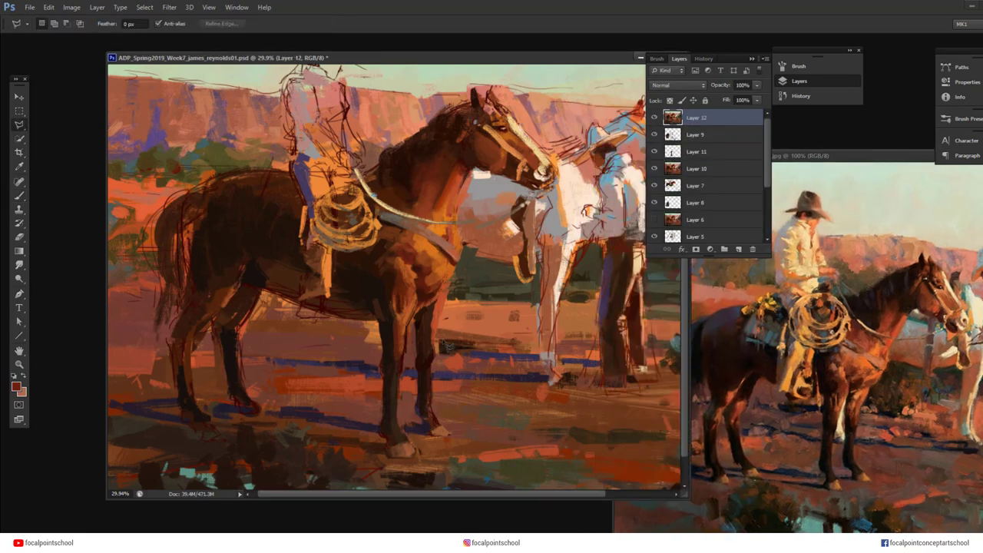
{"action": "left_click", "coordinate": [436, 303]}
{"action": "left_click", "coordinate": [417, 315]}
{"action": "left_click", "coordinate": [412, 334]}
{"action": "left_click", "coordinate": [404, 419]}
{"action": "left_click", "coordinate": [422, 445]}
{"action": "left_click", "coordinate": [444, 450]}
{"action": "left_click", "coordinate": [459, 444]}
{"action": "left_click_drag", "start_coordinate": [451, 387], "coordinate": [455, 295]}
{"action": "key", "text": "ctrl+t"}
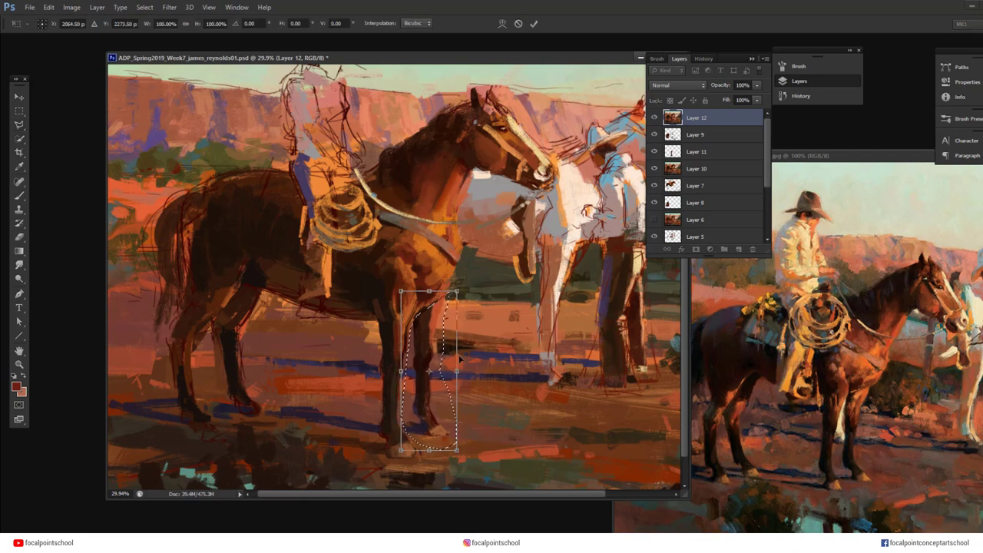
{"action": "key", "text": "Return"}
{"action": "key", "text": "ctrl+d"}
Skew the upper part of the far front leg by about -2.85 degrees and transform its lower part and hoof to line up
{"action": "mouse_move", "coordinate": [453, 294]}
{"action": "left_mouse_down"}
{"action": "mouse_move", "coordinate": [451, 328]}
{"action": "mouse_move", "coordinate": [424, 374]}
{"action": "mouse_move", "coordinate": [418, 327]}
{"action": "mouse_move", "coordinate": [451, 295]}
{"action": "left_mouse_up"}
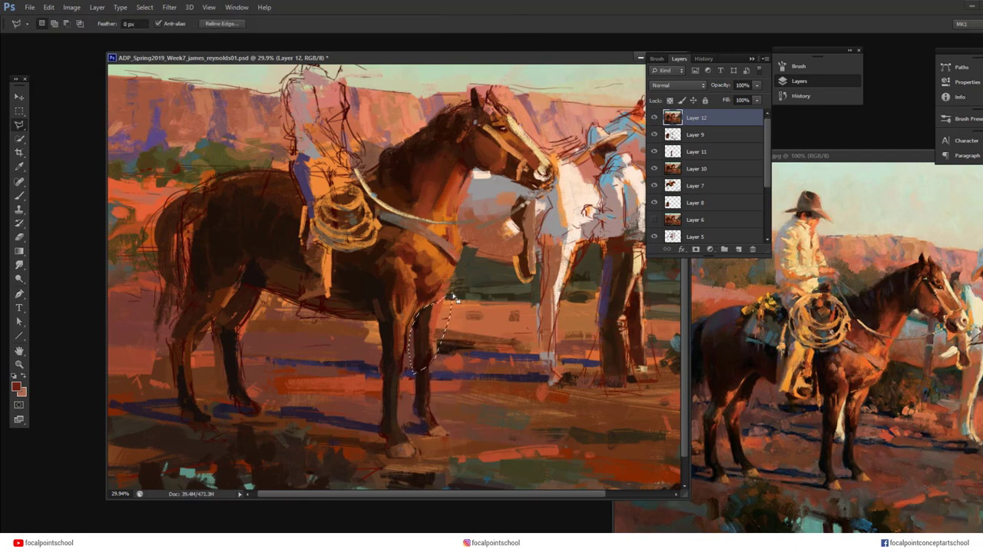
{"action": "key", "text": "ctrl+t"}
{"action": "left_click_drag", "start_coordinate": [435, 379], "coordinate": [430, 378]}
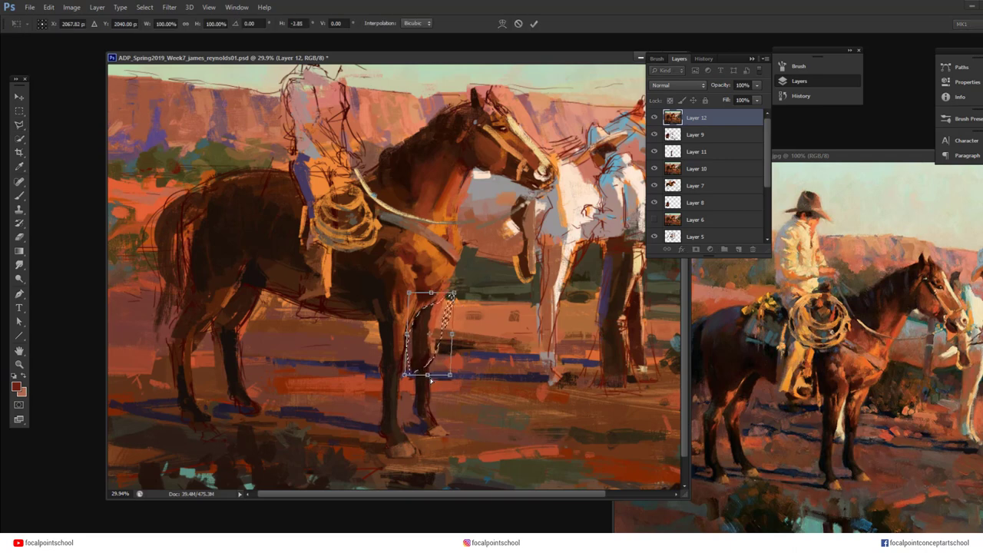
{"action": "key", "text": "Return"}
{"action": "key", "text": "ctrl+d"}
{"action": "mouse_move", "coordinate": [439, 344]}
{"action": "left_mouse_down"}
{"action": "mouse_move", "coordinate": [404, 415]}
{"action": "mouse_move", "coordinate": [457, 439]}
{"action": "mouse_move", "coordinate": [441, 344]}
{"action": "left_mouse_up"}
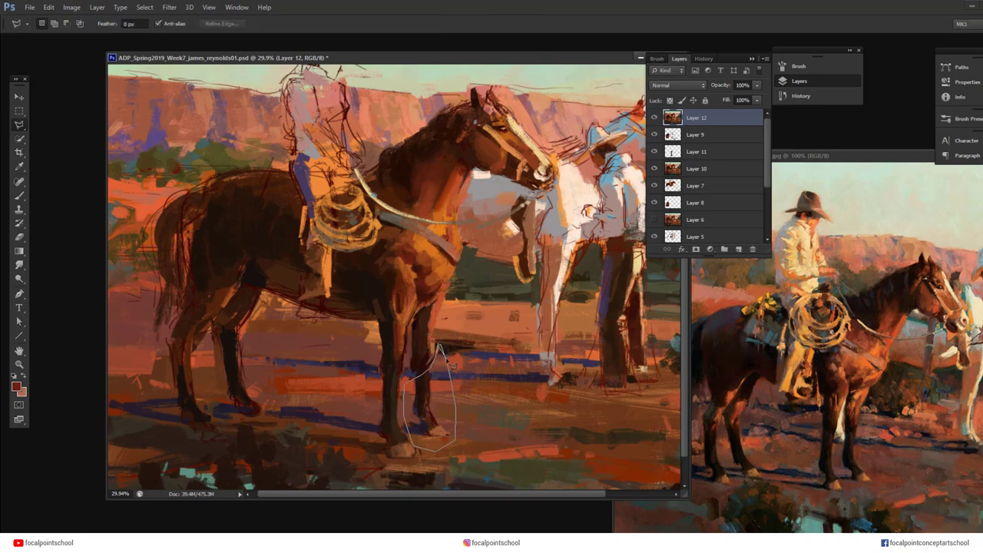
{"action": "key", "text": "ctrl+t"}
{"action": "key", "text": "Return"}
{"action": "key", "text": "ctrl+d"}
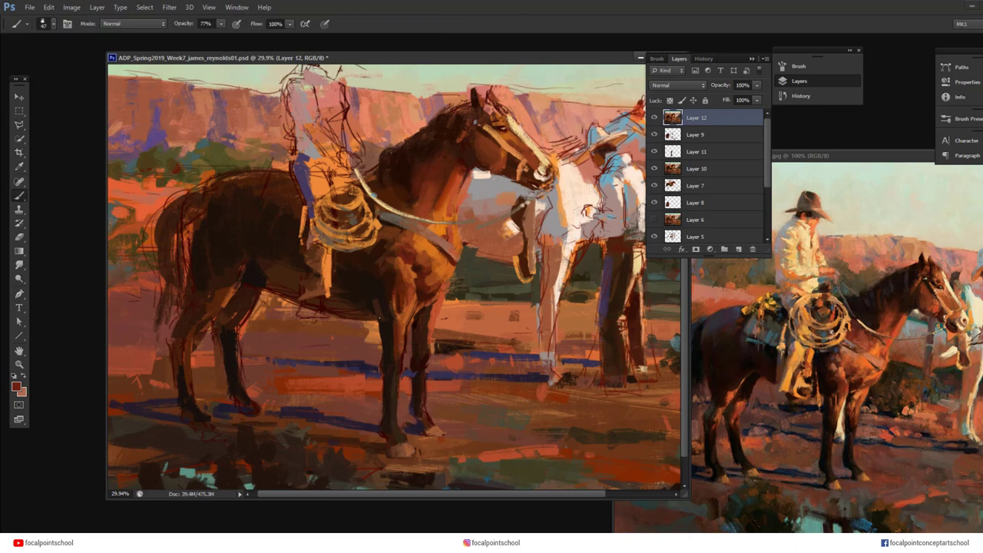
Copy the lassoed front leg area to its own layer and delete the stamped layer
{"action": "mouse_move", "coordinate": [424, 270]}
{"action": "left_mouse_down"}
{"action": "mouse_move", "coordinate": [356, 414]}
{"action": "mouse_move", "coordinate": [460, 455]}
{"action": "mouse_move", "coordinate": [425, 270]}
{"action": "left_mouse_up"}
{"action": "key", "text": "ctrl+j"}
{"action": "left_click", "coordinate": [705, 140]}
{"action": "key", "text": "Delete"}
{"action": "left_click", "coordinate": [698, 117]}
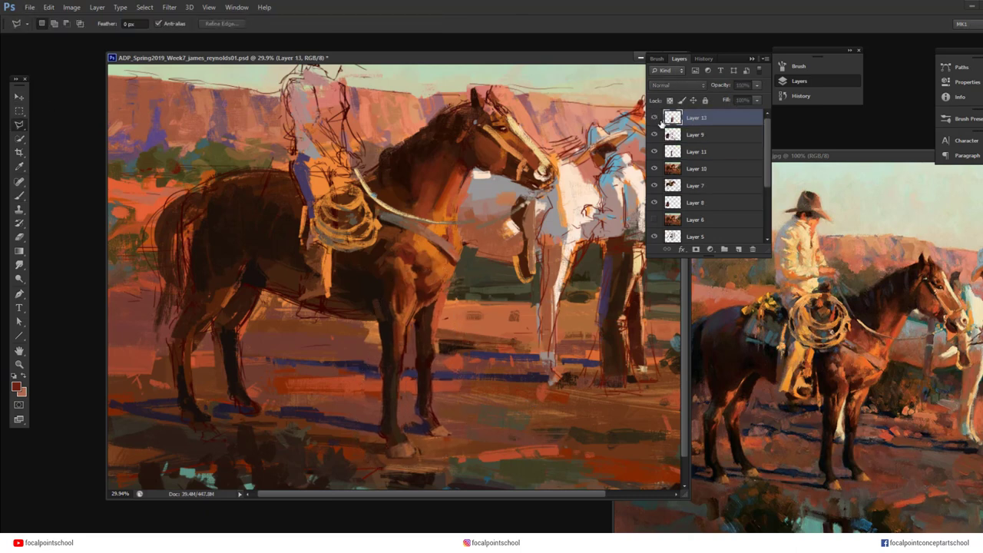
Paint sampled orange down the brown horse's near front leg and mix a brighter red-orange as the foreground colour
{"action": "key", "text": "b"}
{"action": "left_click", "coordinate": [410, 314], "text": "alt"}
{"action": "left_click_drag", "start_coordinate": [408, 315], "coordinate": [404, 357]}
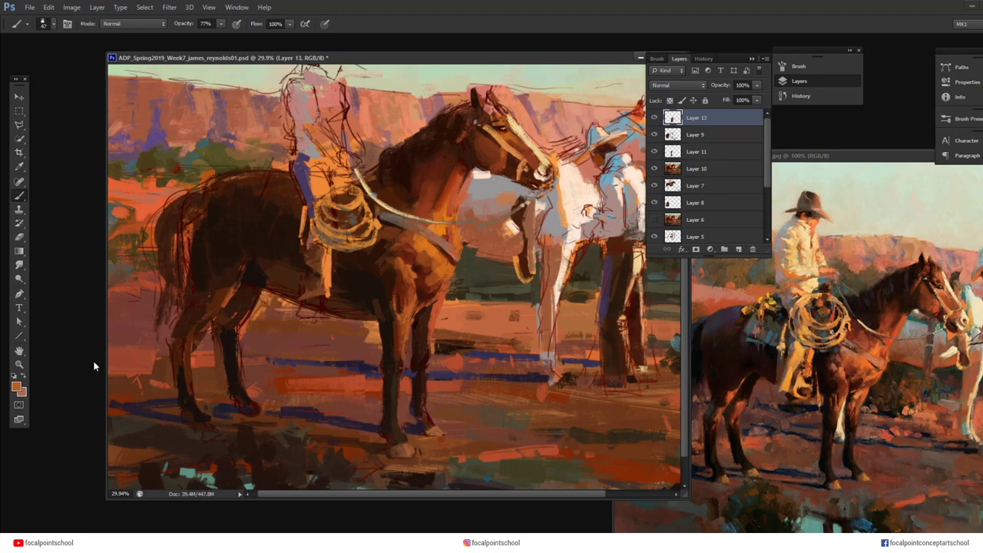
{"action": "left_click", "coordinate": [16, 386]}
{"action": "left_click", "coordinate": [868, 367]}
{"action": "left_click", "coordinate": [428, 247]}
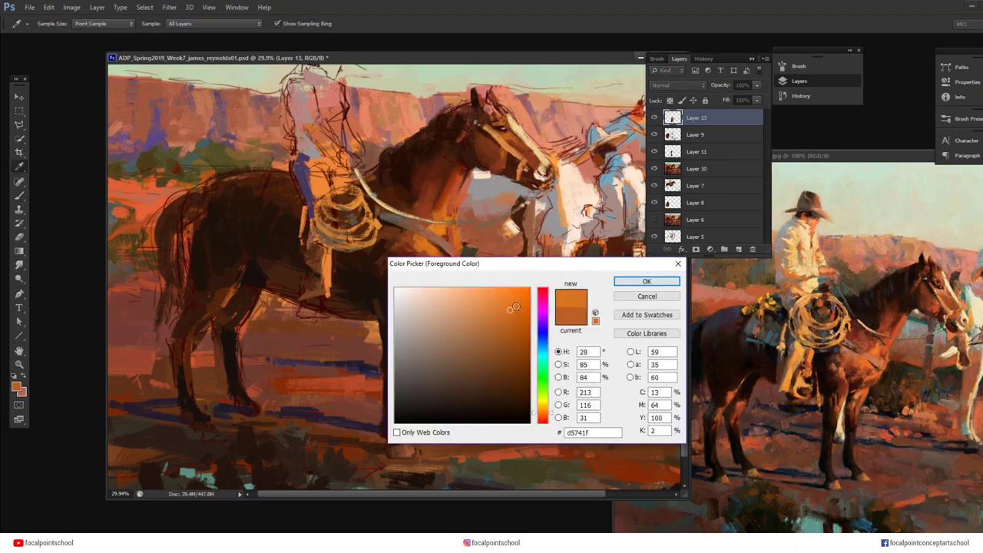
{"action": "left_click", "coordinate": [520, 306]}
{"action": "left_click", "coordinate": [544, 419]}
{"action": "left_click", "coordinate": [639, 283]}
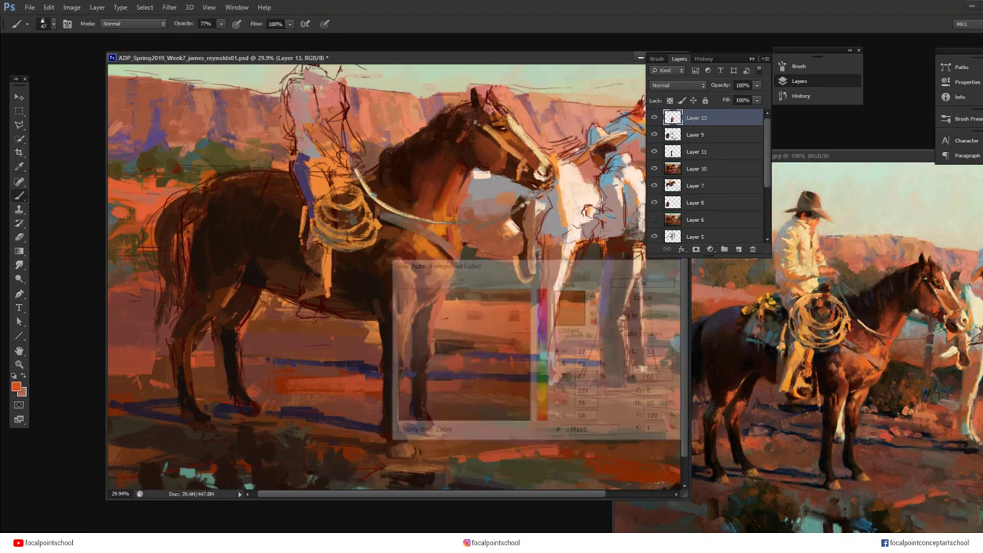
Remix the foreground colour to a lighter, yellower orange for the brown horse's chest
{"action": "right_click", "coordinate": [423, 245]}
{"action": "key", "text": "Escape"}
{"action": "key", "text": "n"}
{"action": "left_click", "coordinate": [543, 414]}
{"action": "left_click", "coordinate": [511, 309]}
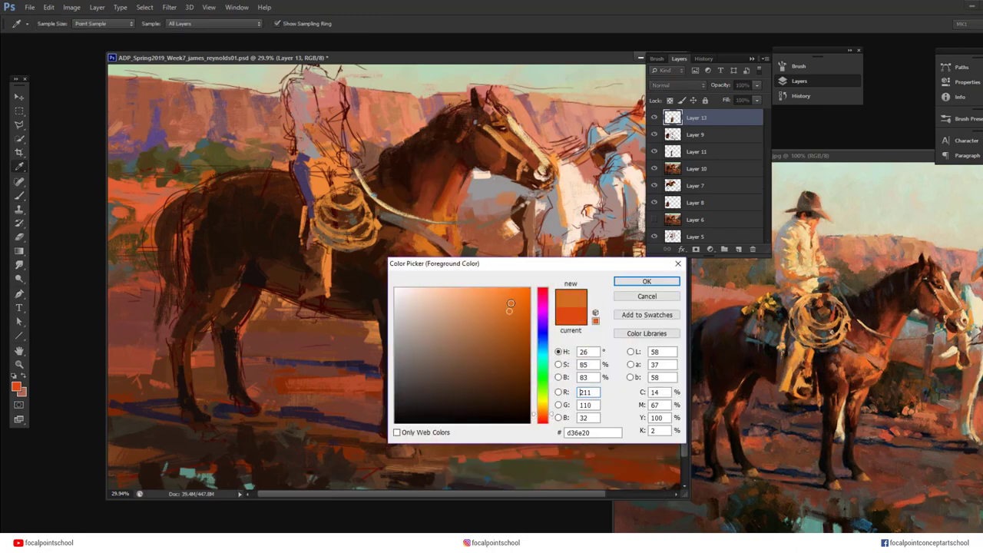
{"action": "left_click", "coordinate": [515, 304]}
{"action": "left_click", "coordinate": [646, 281]}
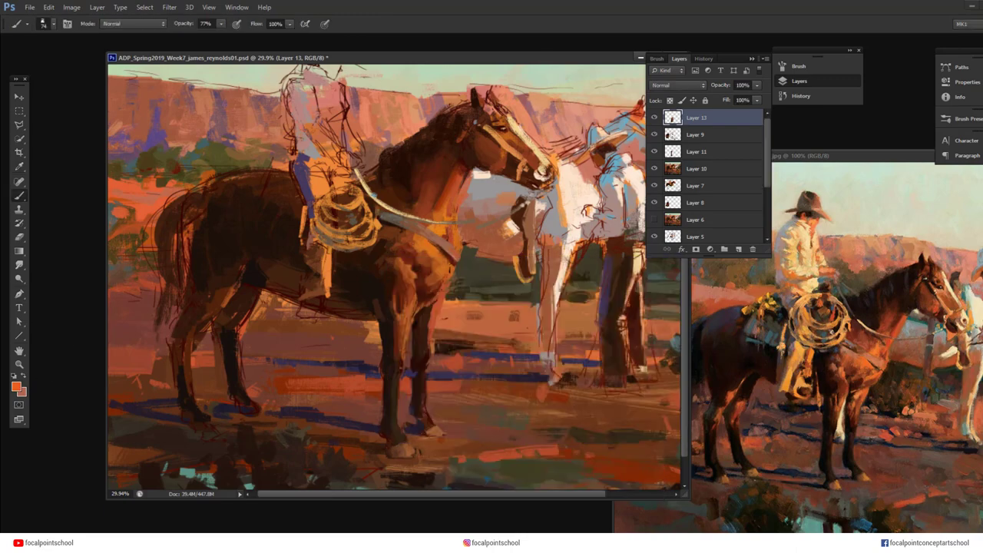
Build up the chest and the top of the far front leg with sampled orange and brown strokes, using a 74 px brush
{"action": "left_click_drag", "start_coordinate": [427, 269], "coordinate": [434, 274]}
{"action": "right_click", "coordinate": [434, 275]}
{"action": "key", "text": "Escape"}
{"action": "left_click", "coordinate": [431, 291], "text": "alt"}
{"action": "left_click", "coordinate": [429, 303], "text": "alt"}
{"action": "key", "text": "ctrl+z"}
{"action": "left_click_drag", "start_coordinate": [427, 318], "coordinate": [426, 345]}
{"action": "left_click", "coordinate": [399, 363], "text": "alt"}
{"action": "left_click", "coordinate": [435, 322], "text": "alt"}
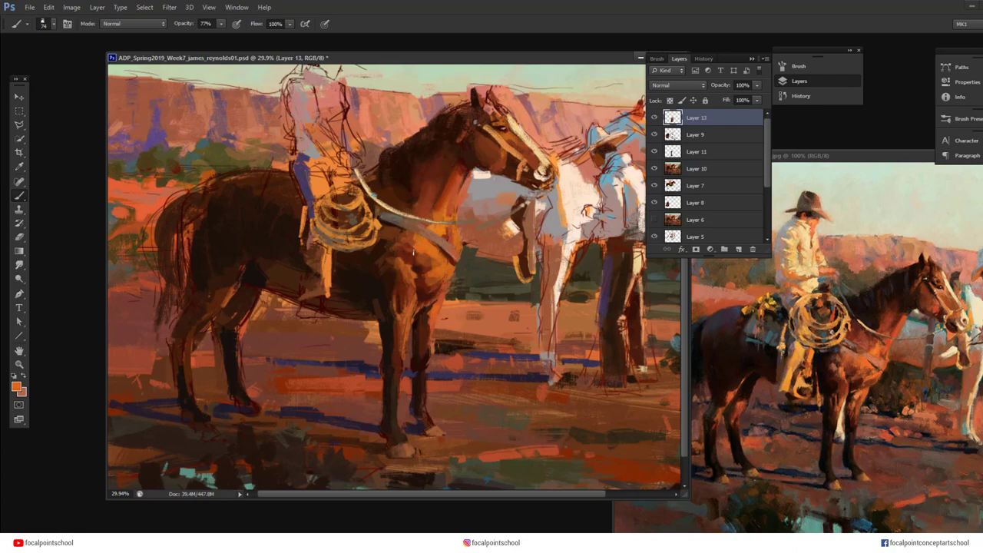
{"action": "left_click", "coordinate": [408, 244], "text": "alt"}
{"action": "right_click", "coordinate": [422, 260]}
Sample dark tones from the brown horse's neck and paint dark strokes along its mane with a 72 px brush
{"action": "left_click", "coordinate": [422, 202], "text": "alt"}
{"action": "left_click", "coordinate": [415, 193], "text": "alt"}
{"action": "right_click", "coordinate": [414, 192]}
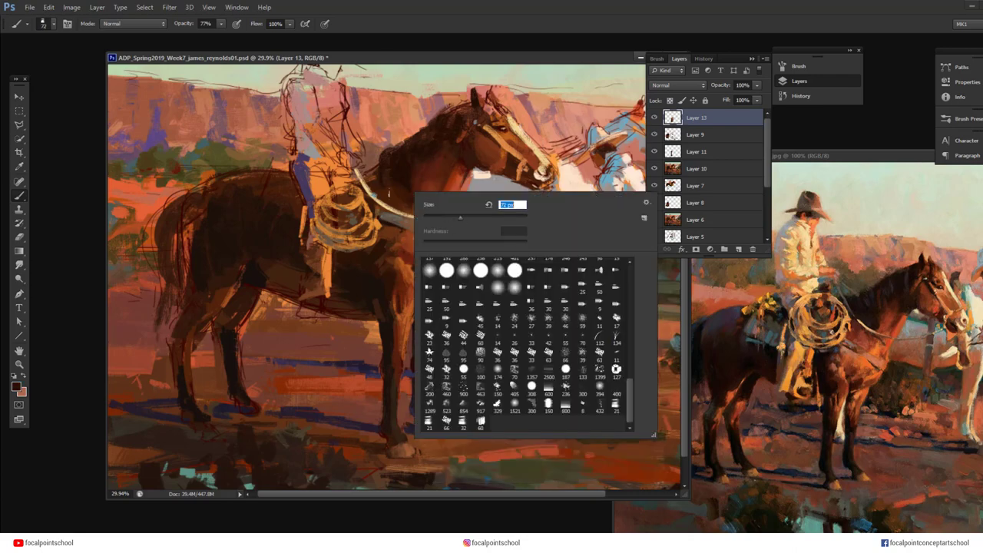
{"action": "double_click", "coordinate": [616, 369]}
{"action": "left_click", "coordinate": [424, 141], "text": "alt"}
{"action": "left_click_drag", "start_coordinate": [427, 125], "coordinate": [420, 134]}
{"action": "left_click_drag", "start_coordinate": [418, 145], "coordinate": [403, 170]}
{"action": "left_click_drag", "start_coordinate": [400, 152], "coordinate": [390, 171]}
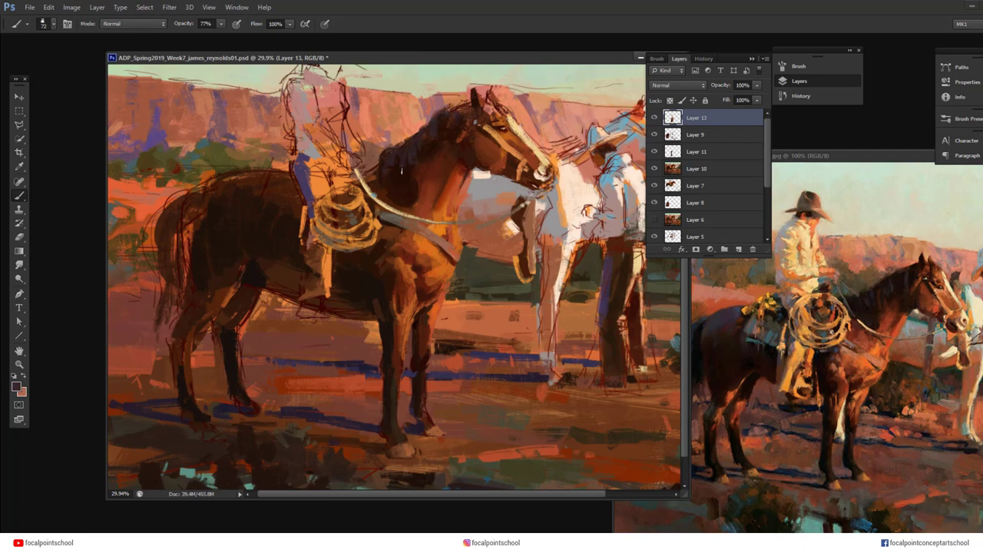
Brush a muted dark stroke over the brown horse's rump and sample the shadow tone beside it
{"action": "left_click_drag", "start_coordinate": [206, 230], "coordinate": [228, 182]}
{"action": "left_click", "coordinate": [234, 198], "text": "alt"}
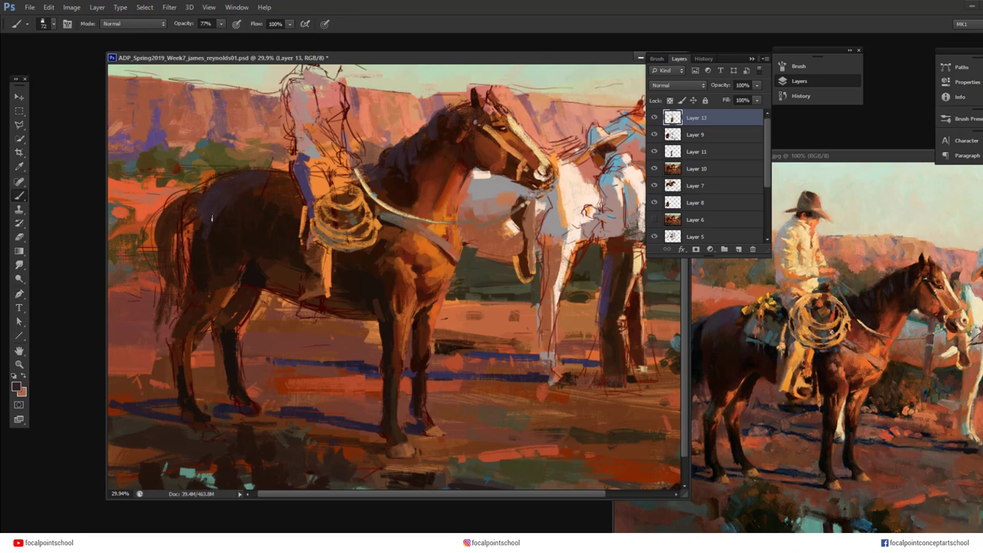
Sample browns from the chest and front legs and rework the brown horse's far front leg around the knee
{"action": "left_click", "coordinate": [393, 253], "text": "alt"}
{"action": "left_click", "coordinate": [388, 265], "text": "alt"}
{"action": "left_click", "coordinate": [413, 247], "text": "alt"}
{"action": "left_click", "coordinate": [422, 303], "text": "alt"}
{"action": "left_click", "coordinate": [434, 321], "text": "alt"}
{"action": "left_click_drag", "start_coordinate": [427, 322], "coordinate": [424, 351]}
{"action": "key", "text": "ctrl+z"}
{"action": "left_click", "coordinate": [404, 346], "text": "alt"}
{"action": "left_click", "coordinate": [405, 355], "text": "alt"}
{"action": "left_click_drag", "start_coordinate": [427, 336], "coordinate": [427, 323]}
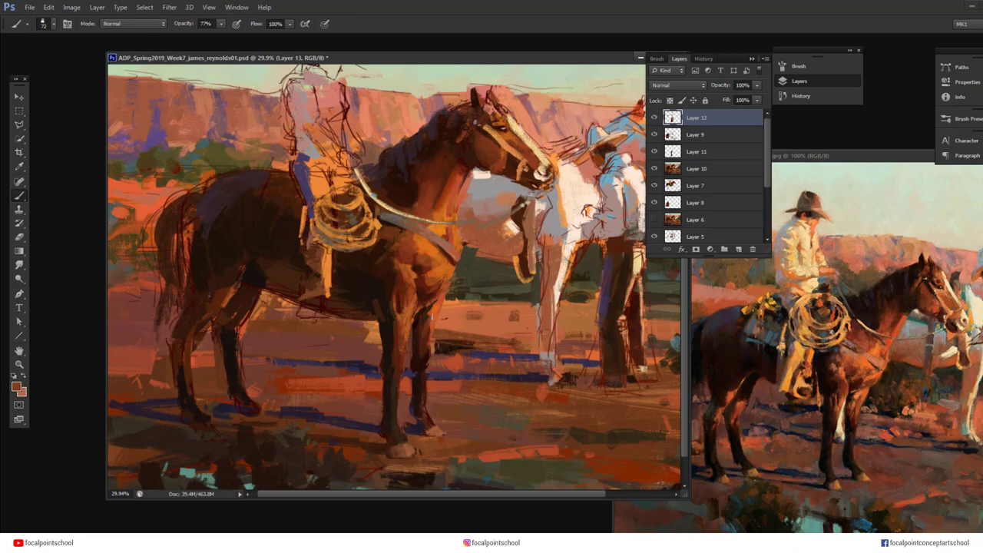
Paint sampled orange-brown on the lower chest and down the far front leg, reducing the brush to 53 px
{"action": "left_click", "coordinate": [437, 274], "text": "alt"}
{"action": "left_click_drag", "start_coordinate": [431, 277], "coordinate": [426, 290]}
{"action": "left_click", "coordinate": [440, 292], "text": "alt"}
{"action": "right_click", "coordinate": [447, 303]}
{"action": "left_click_drag", "start_coordinate": [491, 334], "coordinate": [487, 335]}
{"action": "left_click_drag", "start_coordinate": [426, 321], "coordinate": [426, 344]}
Sample the front hoof's tones and paint the near hind hoof at 99% opacity
{"action": "left_click", "coordinate": [416, 379], "text": "alt"}
{"action": "left_click", "coordinate": [413, 447], "text": "alt"}
{"action": "left_click", "coordinate": [397, 445], "text": "alt"}
{"action": "left_click", "coordinate": [407, 448], "text": "alt"}
{"action": "key", "text": "9"}
{"action": "key", "text": "9"}
{"action": "left_click_drag", "start_coordinate": [198, 425], "coordinate": [206, 425]}
{"action": "left_click", "coordinate": [394, 448], "text": "alt"}
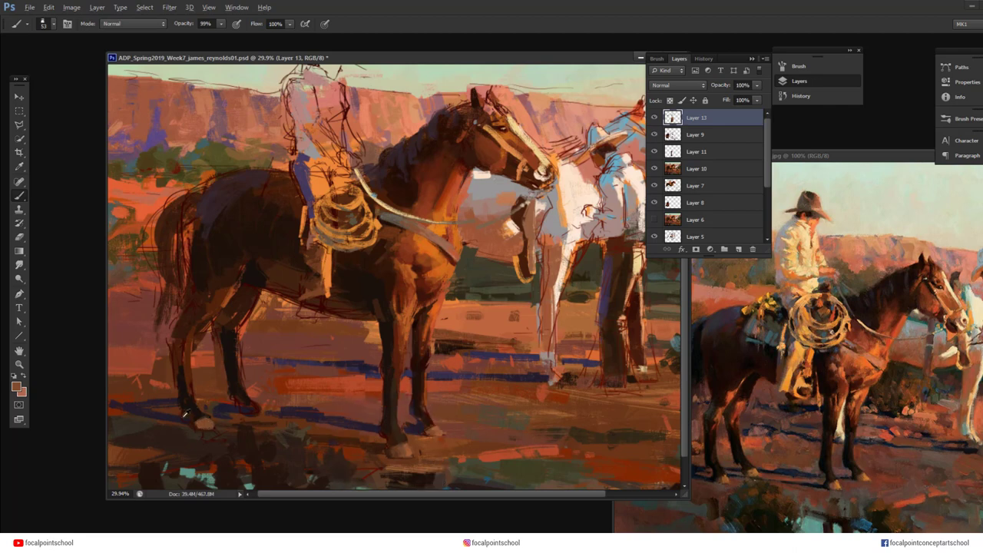
Sample the ground and shadow tones around the near hind hoof to refine its edges
{"action": "left_click", "coordinate": [183, 414], "text": "alt"}
{"action": "left_click", "coordinate": [212, 412], "text": "alt"}
{"action": "left_click", "coordinate": [219, 418], "text": "alt"}
{"action": "left_click", "coordinate": [190, 432], "text": "alt"}
{"action": "left_click", "coordinate": [202, 419], "text": "alt"}
Build up the near hind leg from hoof to hock with sampled dark browns at 44% opacity
{"action": "left_click", "coordinate": [181, 366], "text": "alt"}
{"action": "left_click_drag", "start_coordinate": [192, 367], "coordinate": [205, 323]}
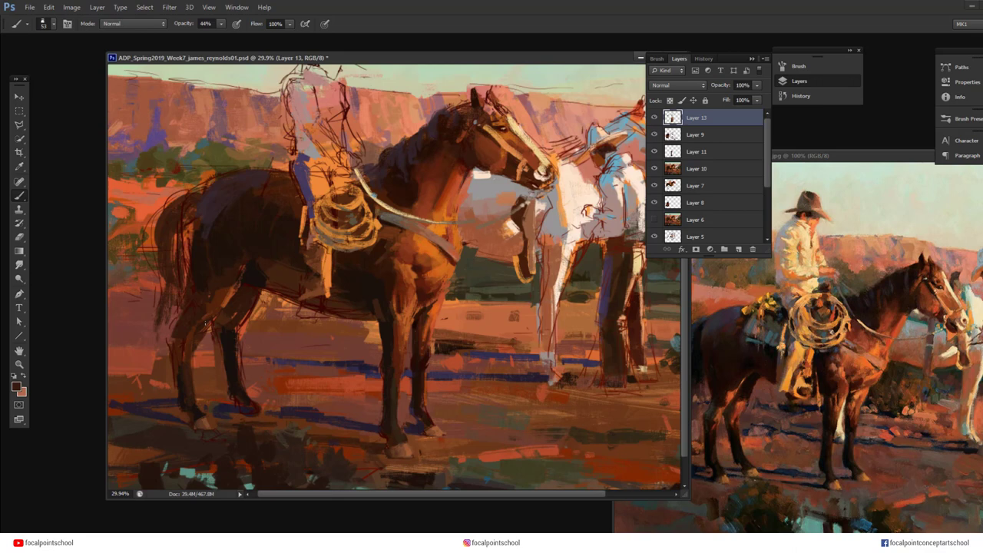
{"action": "left_click", "coordinate": [184, 379], "text": "alt"}
{"action": "left_click", "coordinate": [176, 385], "text": "alt"}
{"action": "mouse_move", "coordinate": [177, 389]}
{"action": "left_mouse_down"}
{"action": "mouse_move", "coordinate": [170, 353]}
{"action": "mouse_move", "coordinate": [189, 310]}
{"action": "left_mouse_up"}
{"action": "left_click", "coordinate": [301, 431], "text": "alt"}
{"action": "left_click", "coordinate": [211, 355], "text": "alt"}
{"action": "mouse_move", "coordinate": [215, 350]}
{"action": "left_mouse_down"}
{"action": "mouse_move", "coordinate": [219, 369]}
{"action": "mouse_move", "coordinate": [209, 368]}
{"action": "left_mouse_up"}
Sample reddish ground tones at 99% opacity, and remix the foreground colour to a muted green for the ground
{"action": "key", "text": "9"}
{"action": "key", "text": "9"}
{"action": "left_click", "coordinate": [282, 383], "text": "alt"}
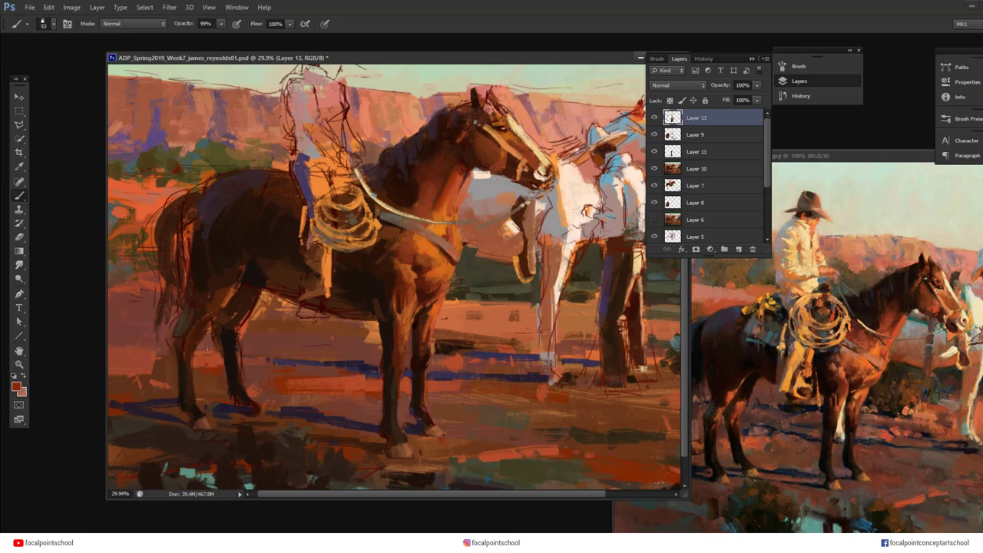
{"action": "left_click", "coordinate": [218, 374], "text": "alt"}
{"action": "left_click_drag", "start_coordinate": [503, 381], "coordinate": [436, 353]}
{"action": "key", "text": "n"}
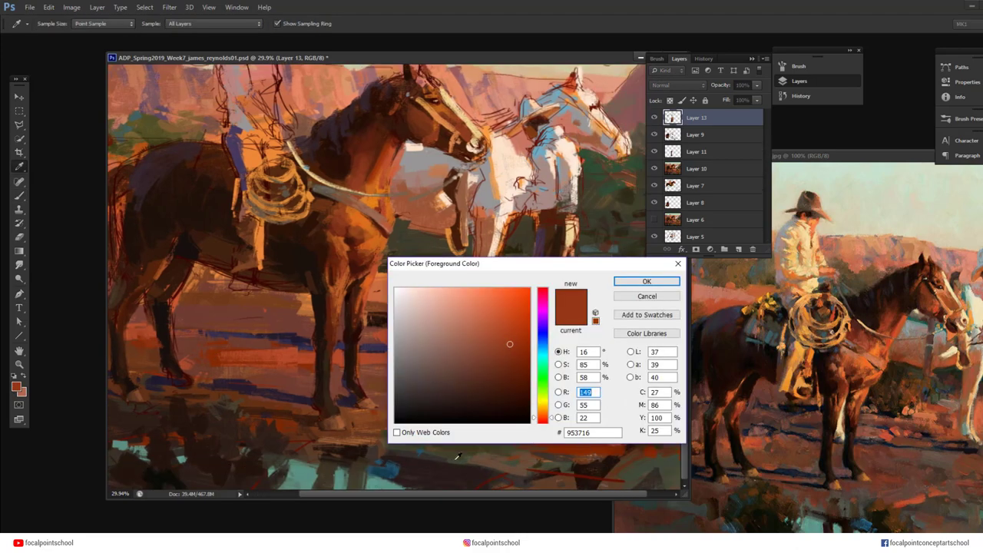
{"action": "left_click", "coordinate": [457, 458]}
{"action": "left_click", "coordinate": [466, 367]}
{"action": "left_click", "coordinate": [544, 371]}
{"action": "left_click", "coordinate": [633, 282]}
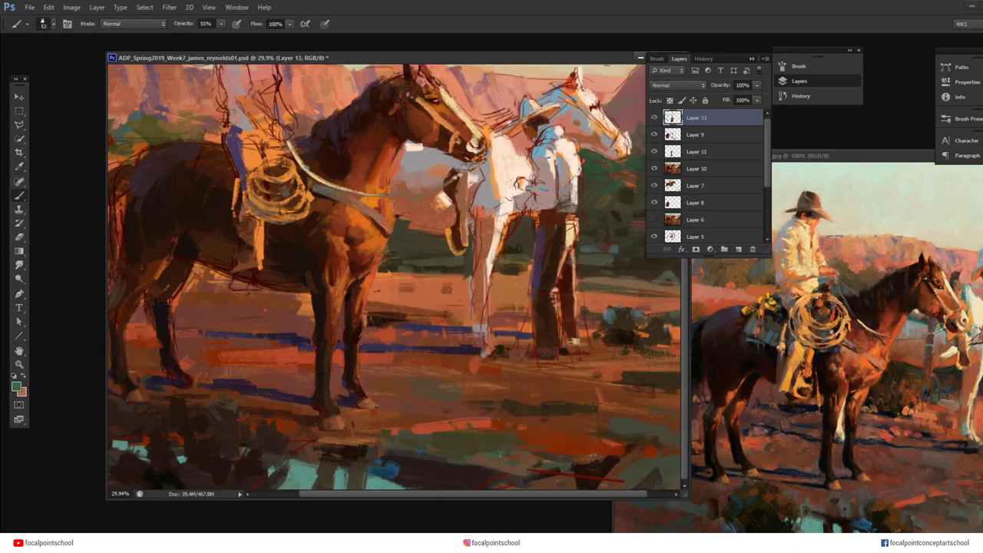
Remix the foreground colour to a muted brown and touch up the ground by the standing cowboy's feet
{"action": "left_click", "coordinate": [18, 388]}
{"action": "left_click", "coordinate": [543, 417]}
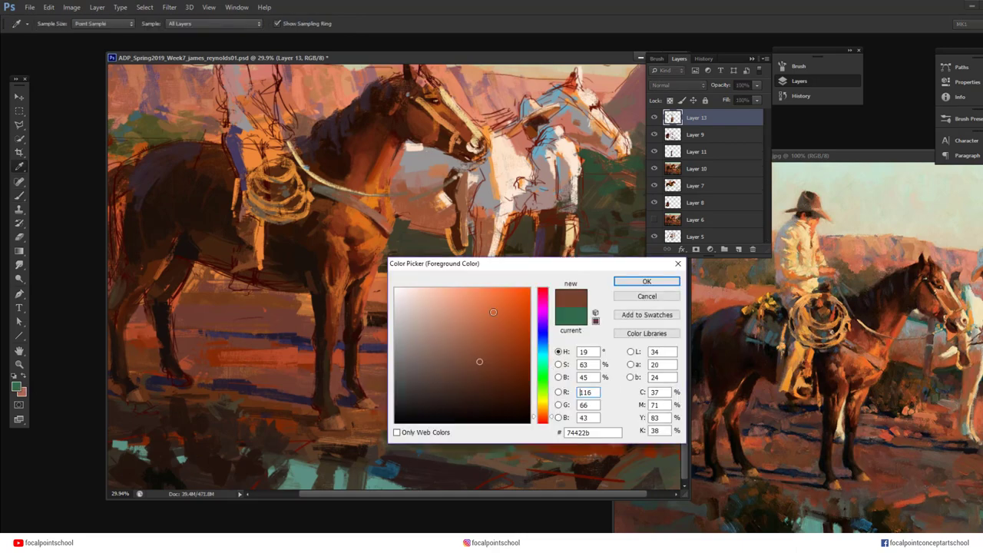
{"action": "left_click_drag", "start_coordinate": [548, 263], "coordinate": [573, 209]}
{"action": "left_click", "coordinate": [669, 228]}
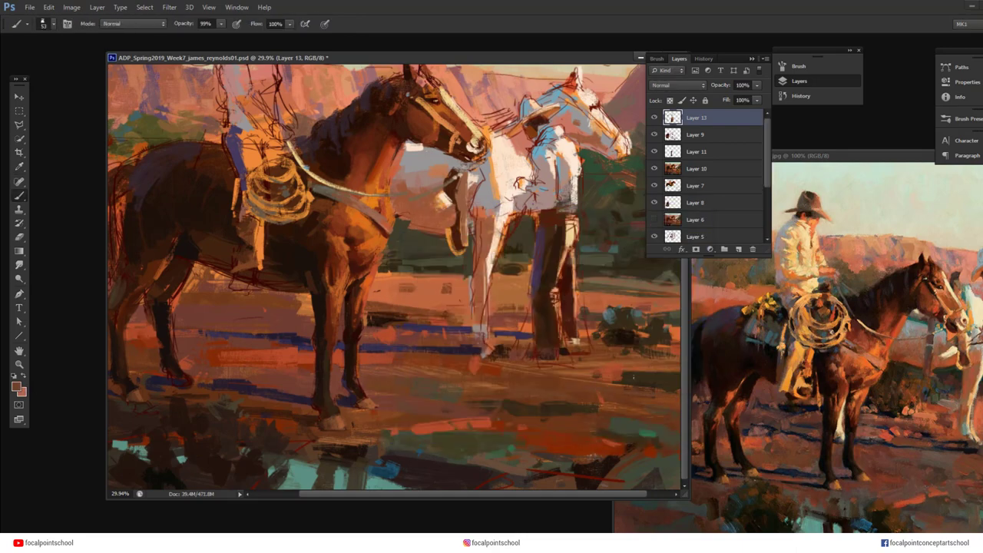
{"action": "left_click", "coordinate": [509, 340], "text": "alt"}
Mix a deep blue foreground colour for the horse's cast shadows on the ground
{"action": "left_click", "coordinate": [17, 388]}
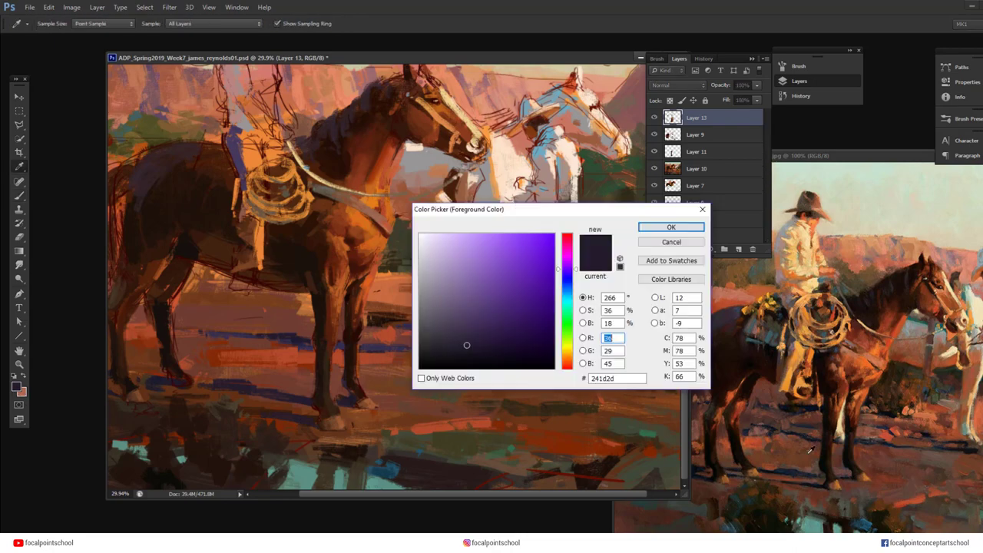
{"action": "left_click", "coordinate": [793, 471]}
{"action": "left_click", "coordinate": [300, 399]}
{"action": "left_click", "coordinate": [566, 280]}
{"action": "left_click", "coordinate": [501, 316]}
{"action": "left_click", "coordinate": [651, 229]}
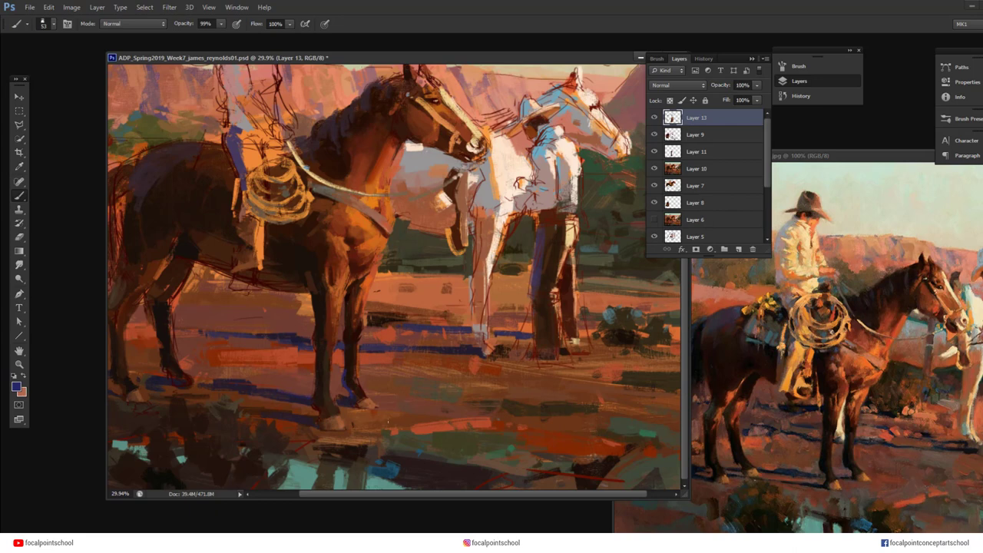
Paint the ground beside the brown horse's front hooves with sampled red and orange earth tones
{"action": "left_click", "coordinate": [310, 399], "text": "alt"}
{"action": "left_click", "coordinate": [477, 424], "text": "alt"}
{"action": "left_click", "coordinate": [405, 416], "text": "alt"}
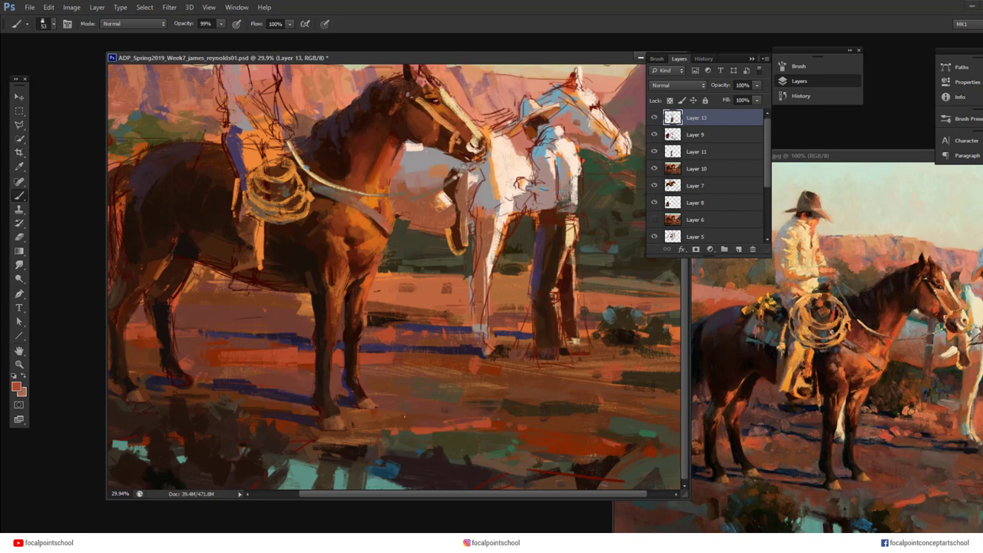
{"action": "left_click", "coordinate": [363, 407], "text": "alt"}
{"action": "left_click", "coordinate": [384, 412], "text": "alt"}
{"action": "left_click_drag", "start_coordinate": [375, 409], "coordinate": [392, 409]}
{"action": "left_click", "coordinate": [388, 408], "text": "alt"}
Paint a dark green bush on the ground just beyond the brown horse's far front leg
{"action": "key", "text": "5"}
{"action": "key", "text": "5"}
{"action": "left_click_drag", "start_coordinate": [421, 351], "coordinate": [446, 351]}
{"action": "mouse_move", "coordinate": [416, 307]}
{"action": "left_mouse_down"}
{"action": "mouse_move", "coordinate": [434, 306]}
{"action": "mouse_move", "coordinate": [388, 312]}
{"action": "mouse_move", "coordinate": [421, 310]}
{"action": "left_mouse_up"}
{"action": "left_click", "coordinate": [390, 313], "text": "alt"}
{"action": "left_click_drag", "start_coordinate": [366, 298], "coordinate": [383, 312]}
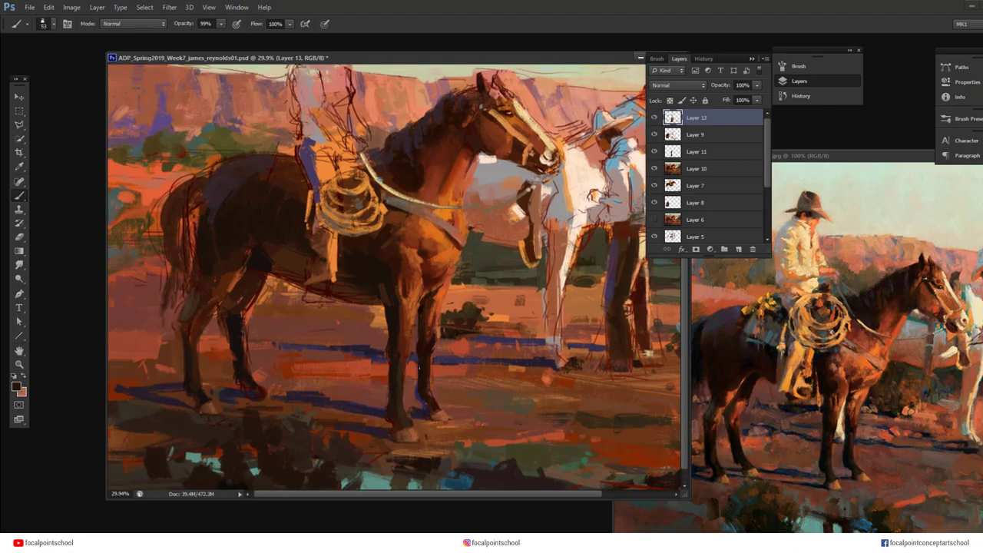
Switch to the 405 px brush preset, reduce it to 81 px and stroke sampled browns over the horse's chest and neck
{"action": "left_click", "coordinate": [405, 353], "text": "alt"}
{"action": "right_click", "coordinate": [426, 239]}
{"action": "left_click", "coordinate": [527, 440]}
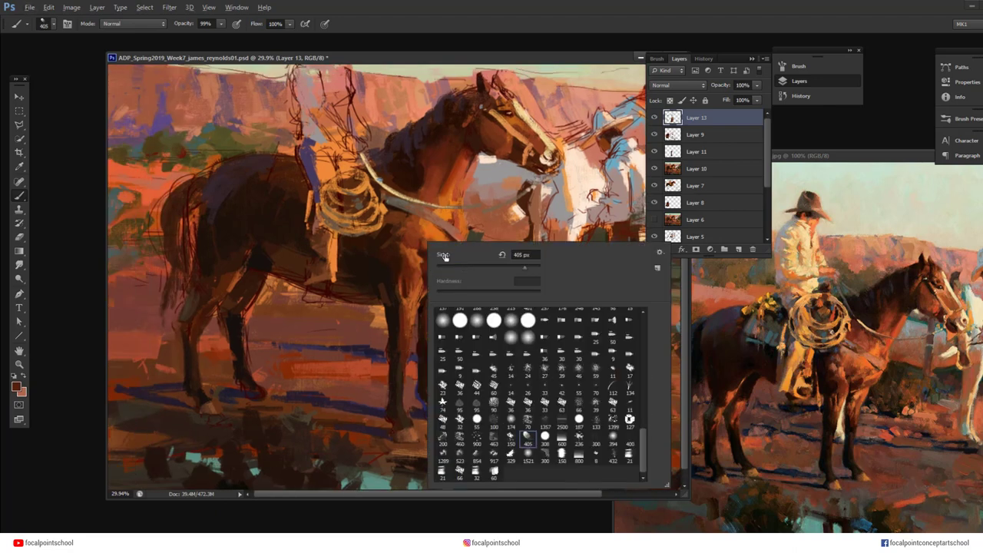
{"action": "left_click_drag", "start_coordinate": [446, 257], "coordinate": [421, 257]}
{"action": "left_click_drag", "start_coordinate": [417, 239], "coordinate": [406, 241]}
{"action": "left_click", "coordinate": [440, 174], "text": "alt"}
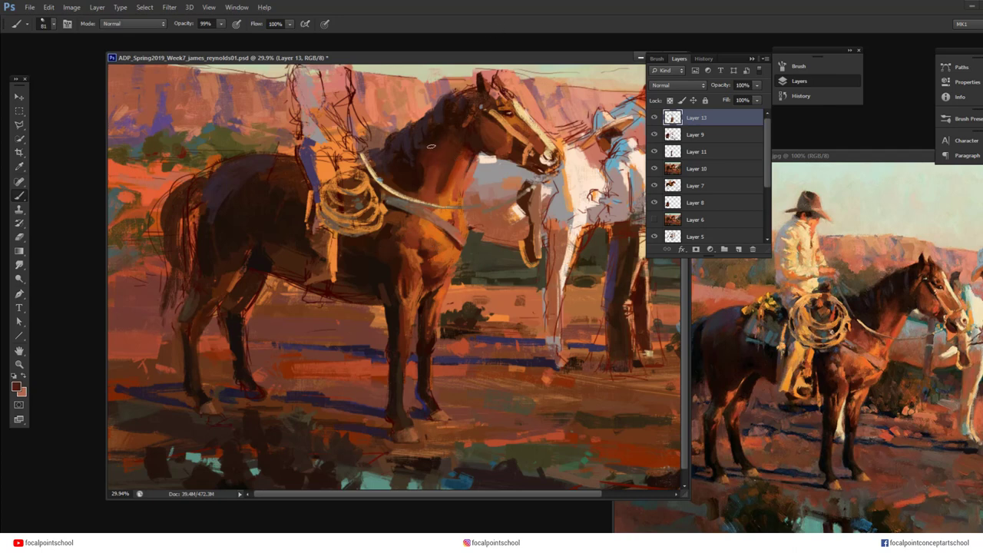
{"action": "left_click", "coordinate": [440, 184], "text": "alt"}
{"action": "key", "text": "4"}
{"action": "key", "text": "4"}
{"action": "left_click", "coordinate": [440, 232], "text": "alt"}
Sample warm browns from the reference horse's head and from the painted brown horse's head
{"action": "left_click", "coordinate": [23, 364]}
{"action": "left_click_drag", "start_coordinate": [660, 352], "coordinate": [564, 349]}
{"action": "left_click_drag", "start_coordinate": [331, 254], "coordinate": [402, 234]}
{"action": "left_click_drag", "start_coordinate": [467, 290], "coordinate": [450, 293]}
{"action": "mouse_move", "coordinate": [444, 188]}
{"action": "left_mouse_down"}
{"action": "mouse_move", "coordinate": [504, 222]}
{"action": "mouse_move", "coordinate": [497, 211]}
{"action": "left_mouse_up"}
{"action": "key", "text": "b"}
{"action": "left_click", "coordinate": [936, 282], "text": "alt"}
{"action": "left_click", "coordinate": [402, 187], "text": "alt"}
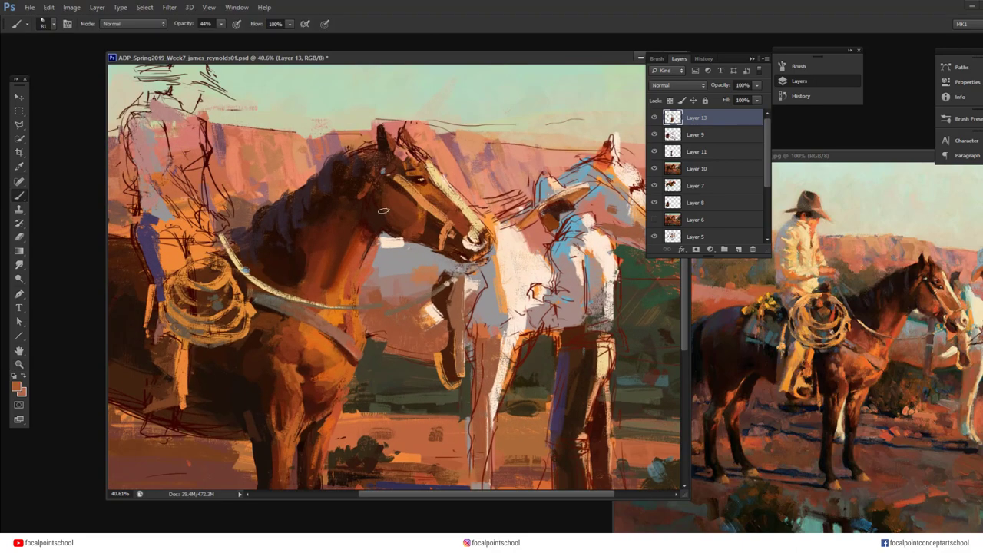
Remix the foreground colour to an ochre brown for the brown horse's face
{"action": "left_click", "coordinate": [17, 386]}
{"action": "left_click", "coordinate": [895, 295]}
{"action": "left_click", "coordinate": [934, 288]}
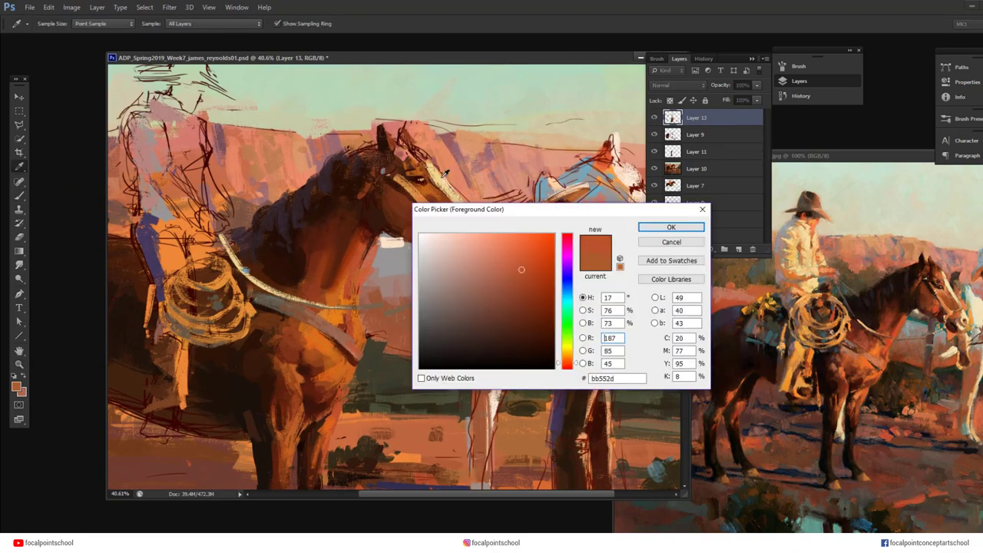
{"action": "left_click", "coordinate": [409, 191]}
{"action": "left_click_drag", "start_coordinate": [511, 267], "coordinate": [509, 280]}
{"action": "key", "text": "Return"}
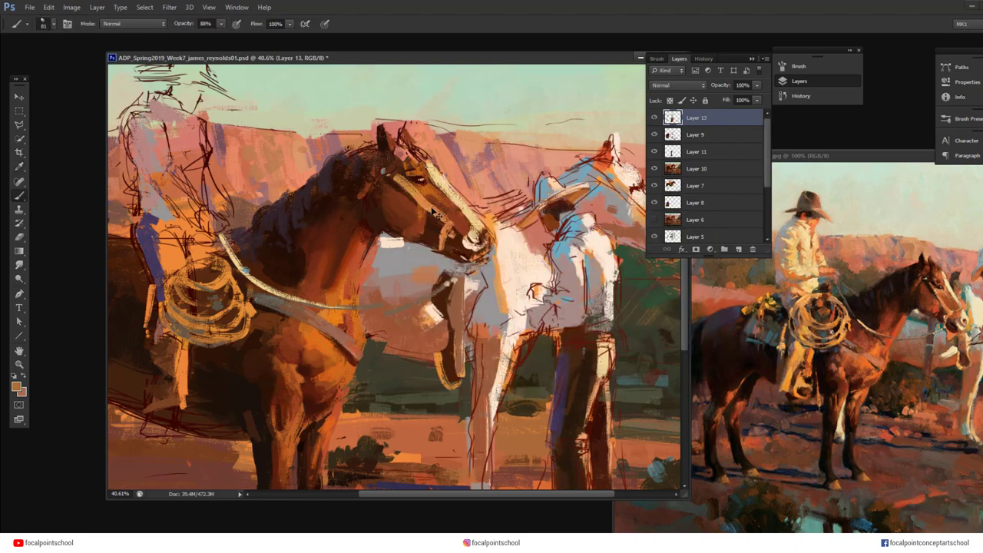
{"action": "right_click", "coordinate": [431, 209]}
{"action": "left_click", "coordinate": [407, 188]}
{"action": "left_click", "coordinate": [435, 239], "text": "alt"}
{"action": "right_click", "coordinate": [402, 202]}
{"action": "double_click", "coordinate": [453, 437]}
{"action": "left_click_drag", "start_coordinate": [395, 180], "coordinate": [416, 201]}
{"action": "key", "text": "ctrl+z"}
Choose a different brush preset and set it to 52 px for painting the brown horse's cheek
{"action": "right_click", "coordinate": [423, 235]}
{"action": "double_click", "coordinate": [626, 404]}
{"action": "right_click", "coordinate": [417, 224]}
{"action": "double_click", "coordinate": [623, 435]}
{"action": "right_click", "coordinate": [435, 222]}
{"action": "left_click_drag", "start_coordinate": [445, 245], "coordinate": [466, 246]}
{"action": "key", "text": "Return"}
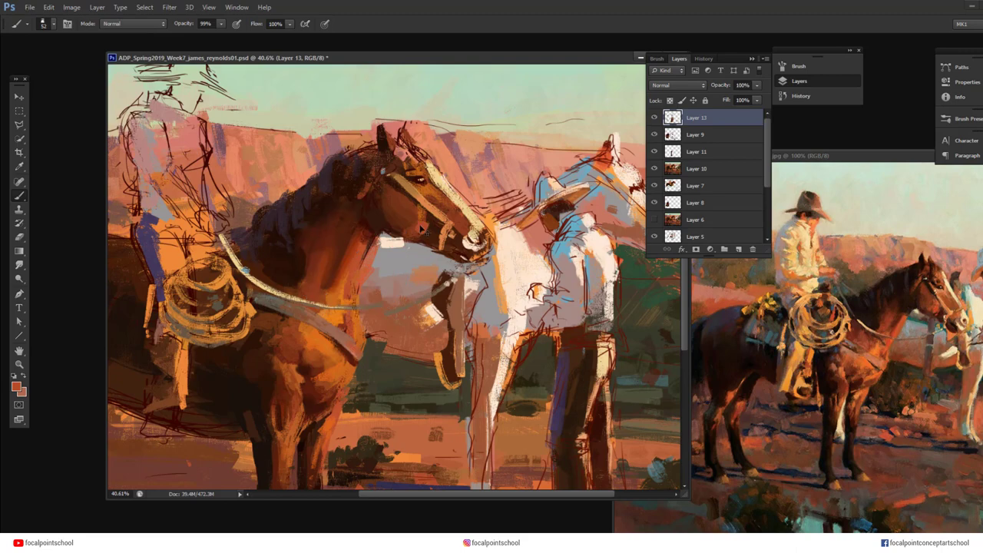
Reduce the brush to 34 px and rework the brown horse's face around the eye with sampled tones
{"action": "right_click", "coordinate": [433, 196]}
{"action": "key", "text": "Return"}
{"action": "right_click", "coordinate": [442, 196]}
{"action": "key", "text": "Return"}
{"action": "left_click", "coordinate": [417, 170], "text": "alt"}
{"action": "left_click", "coordinate": [422, 184], "text": "alt"}
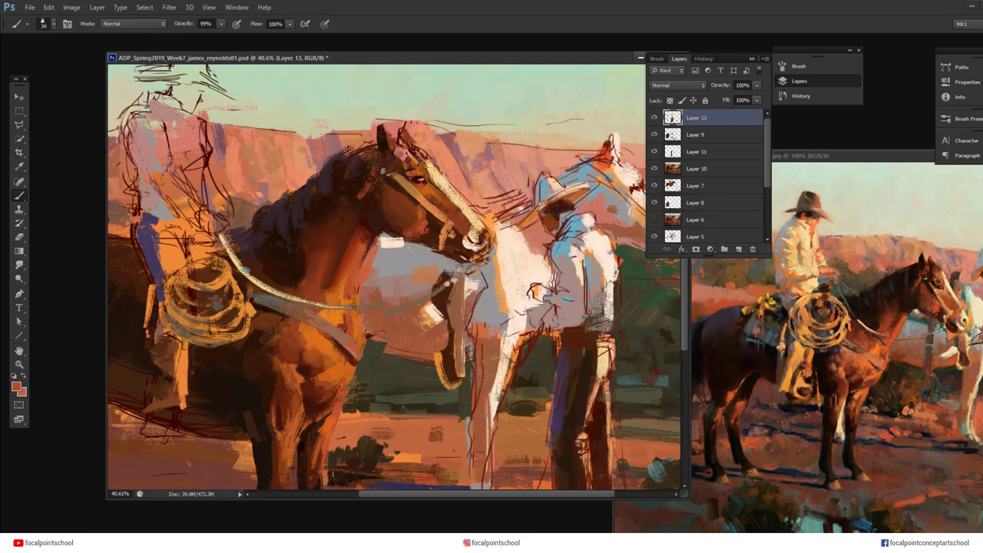
Sample tones from the neck and face and retouch the edge of the blaze down the horse's nose
{"action": "left_click", "coordinate": [345, 257], "text": "alt"}
{"action": "left_click", "coordinate": [407, 162], "text": "alt"}
{"action": "left_click", "coordinate": [451, 200], "text": "alt"}
{"action": "left_click_drag", "start_coordinate": [449, 196], "coordinate": [459, 206]}
{"action": "left_click", "coordinate": [428, 189], "text": "alt"}
Remix the foreground colour to a lighter orange, c87838, and highlight the brow above the horse's eye
{"action": "left_click", "coordinate": [16, 387]}
{"action": "left_click", "coordinate": [515, 259]}
{"action": "left_click", "coordinate": [536, 266]}
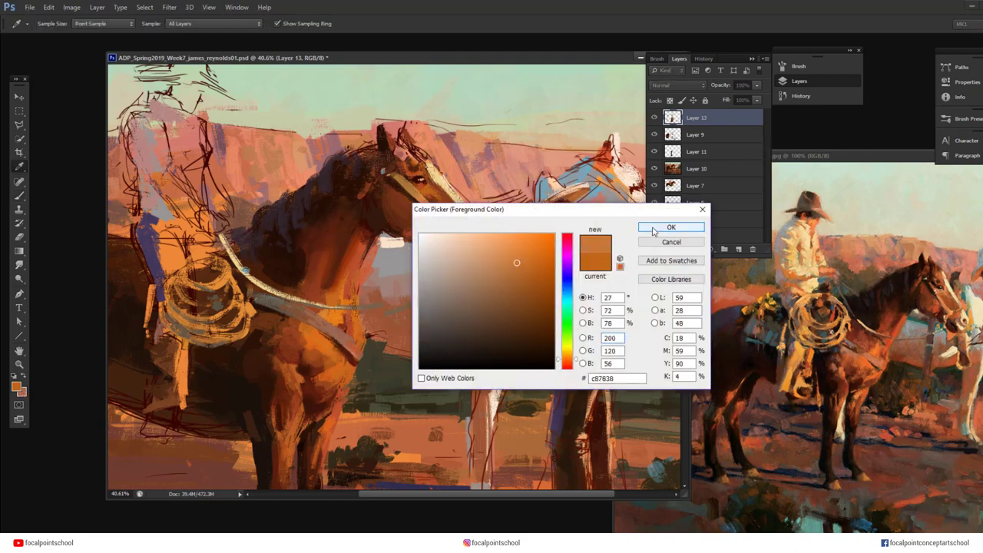
{"action": "left_click", "coordinate": [671, 227]}
{"action": "left_click_drag", "start_coordinate": [419, 165], "coordinate": [422, 173]}
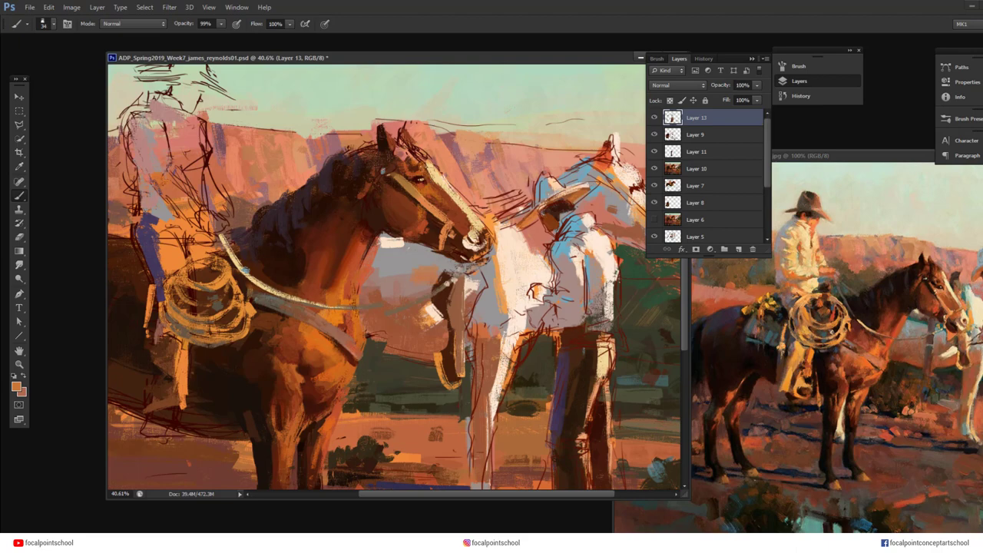
Reduce the brush to 26 px and refine the blaze and the noseband on the brown horse's muzzle
{"action": "right_click", "coordinate": [435, 196]}
{"action": "left_click_drag", "start_coordinate": [431, 185], "coordinate": [442, 199]}
{"action": "left_click", "coordinate": [457, 226], "text": "alt"}
{"action": "left_click_drag", "start_coordinate": [452, 222], "coordinate": [471, 212]}
{"action": "left_click", "coordinate": [475, 232], "text": "alt"}
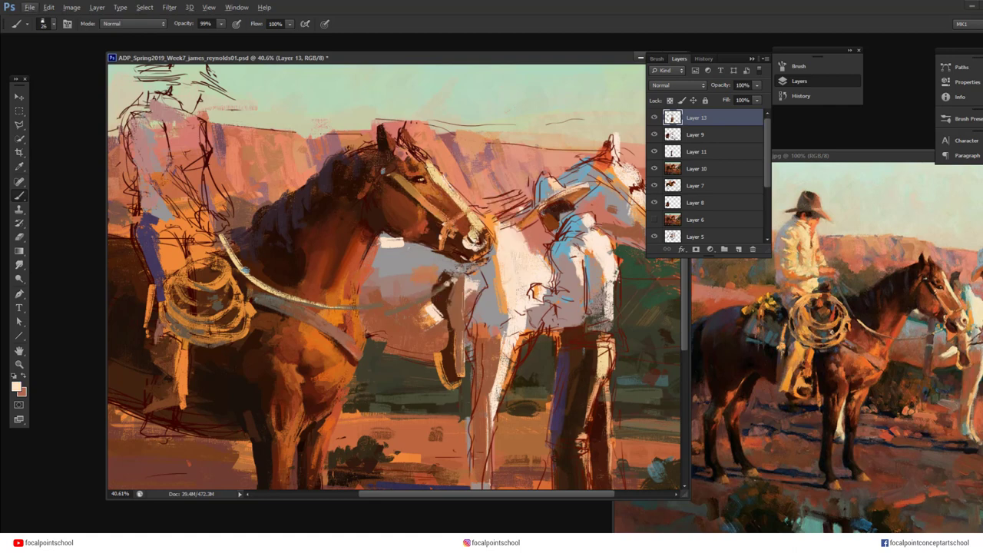
Sample dark and blue tones at the bridle and mane, and paint dark strokes into the lower mane
{"action": "left_click", "coordinate": [388, 168], "text": "alt"}
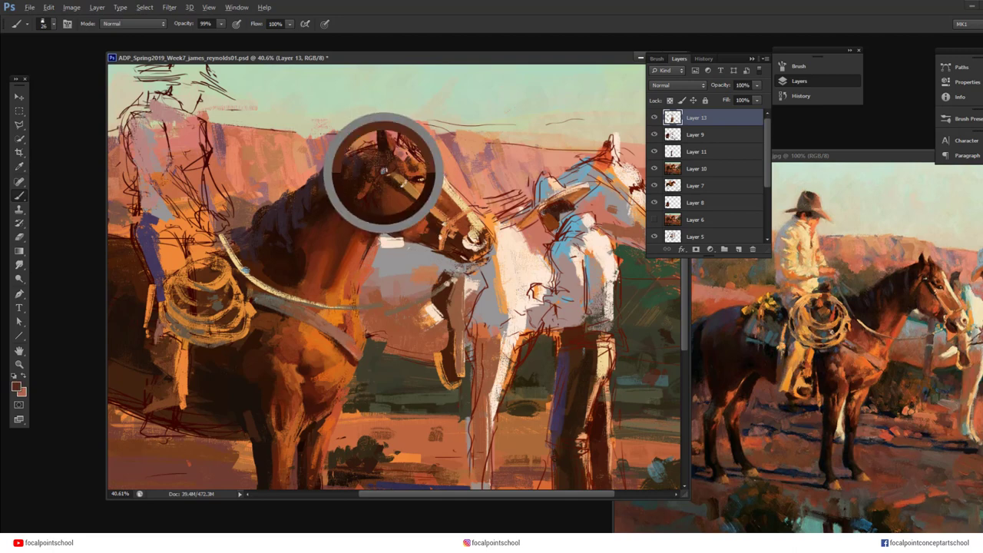
{"action": "left_click", "coordinate": [387, 168], "text": "alt"}
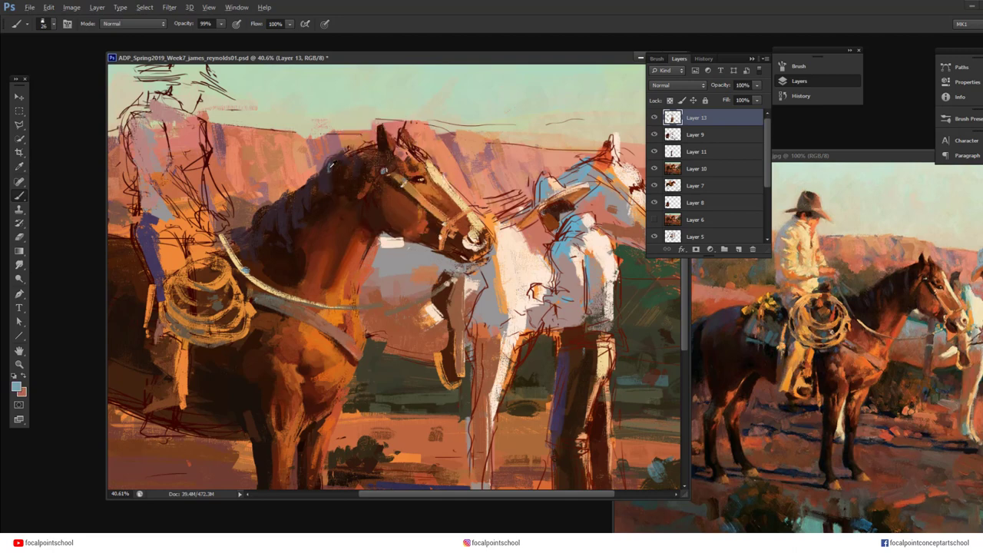
{"action": "left_click", "coordinate": [332, 165], "text": "alt"}
{"action": "left_click", "coordinate": [293, 234], "text": "alt"}
{"action": "left_click_drag", "start_coordinate": [286, 234], "coordinate": [301, 202]}
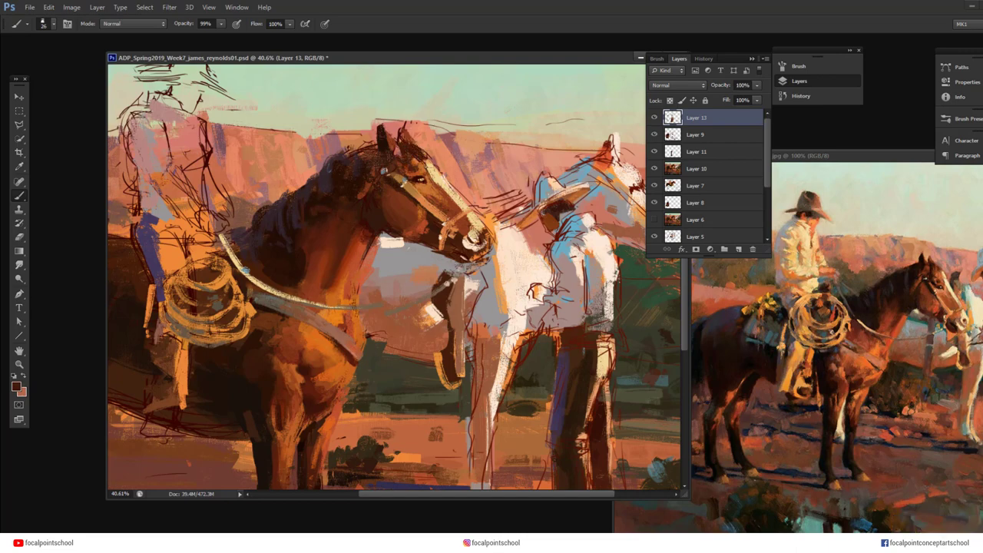
Remix the foreground colour, sample tones near the eye and paint the brown horse's eye with a 21 px brush
{"action": "left_click", "coordinate": [17, 386]}
{"action": "left_click", "coordinate": [656, 225]}
{"action": "left_click", "coordinate": [427, 165], "text": "alt"}
{"action": "left_click", "coordinate": [418, 172], "text": "alt"}
{"action": "right_click", "coordinate": [420, 187]}
{"action": "left_click", "coordinate": [440, 216]}
{"action": "left_click_drag", "start_coordinate": [411, 179], "coordinate": [419, 179]}
Sample dark reddish brown from around the eye and ear and sharpen the eye's outline with a resized brush
{"action": "left_click", "coordinate": [421, 184], "text": "alt"}
{"action": "left_click", "coordinate": [415, 177], "text": "alt"}
{"action": "left_click", "coordinate": [411, 147], "text": "alt"}
{"action": "right_click", "coordinate": [414, 174]}
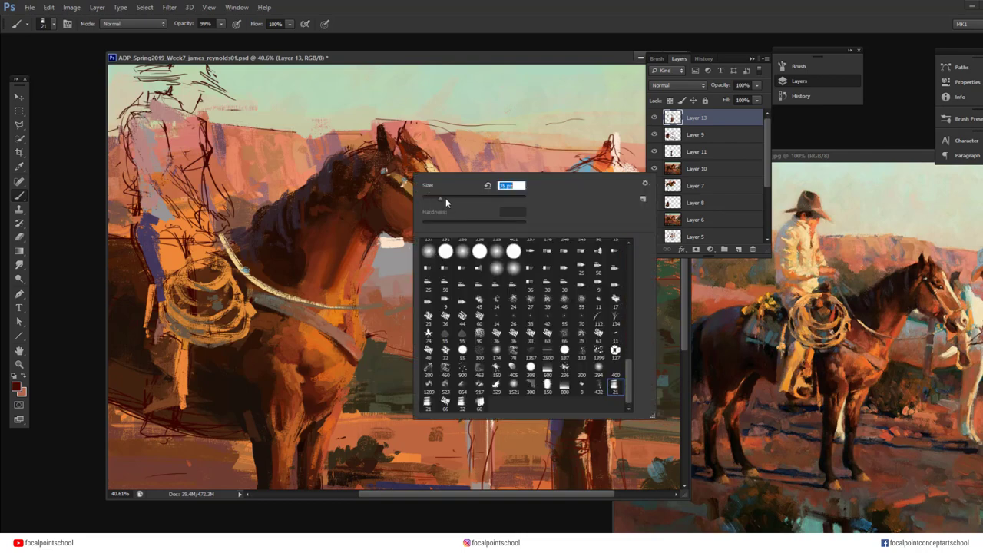
{"action": "left_click", "coordinate": [446, 203]}
{"action": "left_click_drag", "start_coordinate": [411, 181], "coordinate": [423, 179]}
Remix the foreground colour to red-brown b64c27, set the brush to 39 px and retouch the horse's forehead and ear
{"action": "left_click", "coordinate": [338, 296], "text": "alt"}
{"action": "left_click", "coordinate": [16, 386]}
{"action": "left_click", "coordinate": [418, 180]}
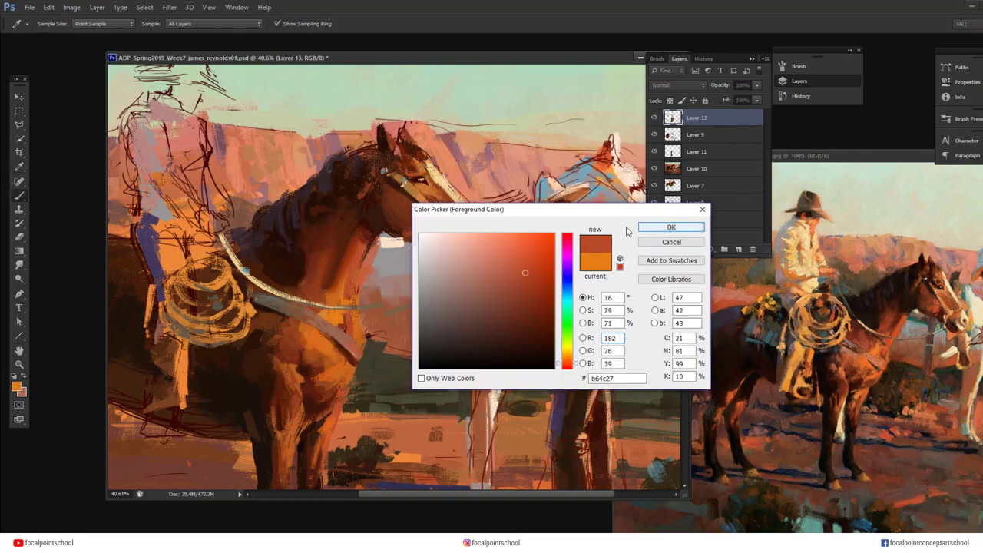
{"action": "key", "text": "Return"}
{"action": "right_click", "coordinate": [407, 155]}
{"action": "key", "text": "Return"}
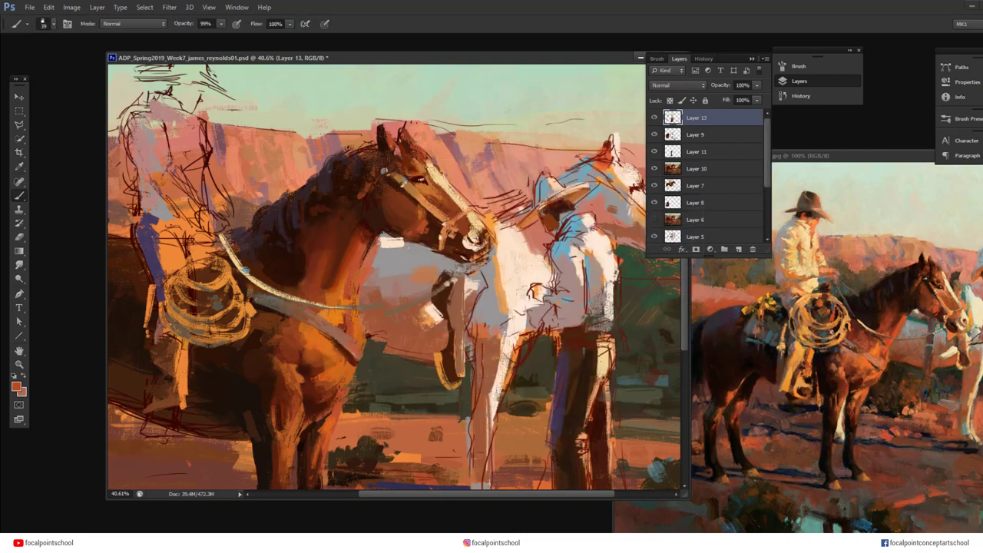
{"action": "left_click", "coordinate": [385, 129], "text": "alt"}
Sample grey and orange tones and block in the mounted cowboy's shirt with broad warm strokes
{"action": "left_click_drag", "start_coordinate": [320, 236], "coordinate": [455, 235]}
{"action": "left_click", "coordinate": [299, 192], "text": "alt"}
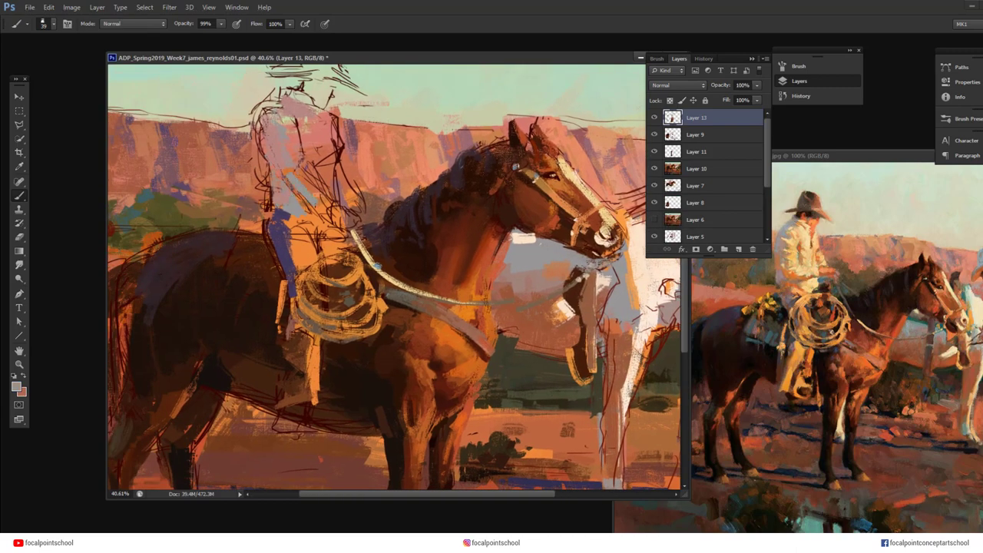
{"action": "mouse_move", "coordinate": [290, 176]}
{"action": "left_mouse_down"}
{"action": "mouse_move", "coordinate": [314, 205]}
{"action": "mouse_move", "coordinate": [336, 209]}
{"action": "left_mouse_up"}
{"action": "left_click", "coordinate": [305, 233], "text": "alt"}
{"action": "left_click_drag", "start_coordinate": [297, 155], "coordinate": [311, 183]}
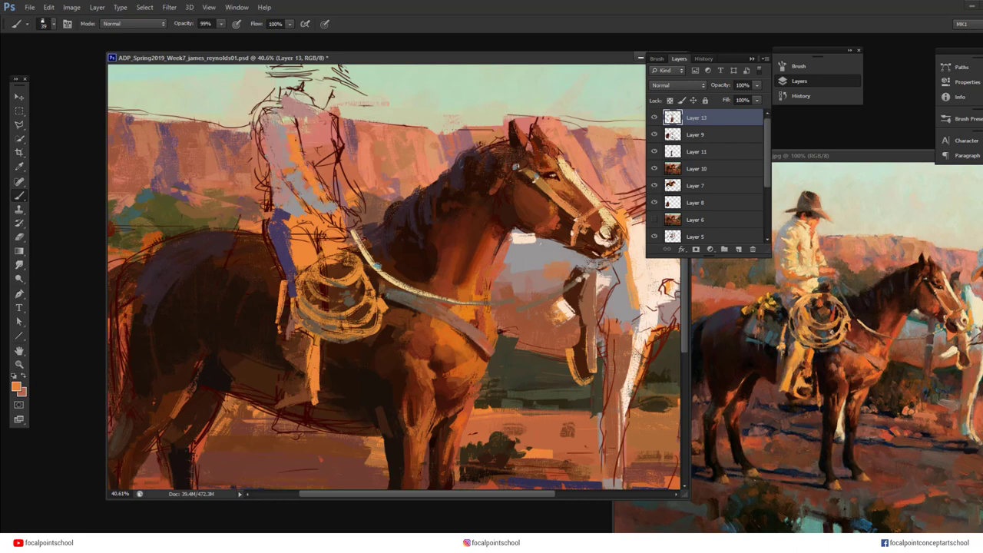
{"action": "mouse_move", "coordinate": [299, 96]}
{"action": "left_mouse_down"}
{"action": "mouse_move", "coordinate": [316, 109]}
{"action": "mouse_move", "coordinate": [335, 167]}
{"action": "mouse_move", "coordinate": [330, 187]}
{"action": "left_mouse_up"}
{"action": "mouse_move", "coordinate": [321, 150]}
{"action": "left_mouse_down"}
{"action": "mouse_move", "coordinate": [331, 190]}
{"action": "mouse_move", "coordinate": [342, 193]}
{"action": "left_mouse_up"}
Remix the foreground colour to a darker orange and a strong red, and paint fold accents on the cowboy's shirt
{"action": "left_click", "coordinate": [16, 388]}
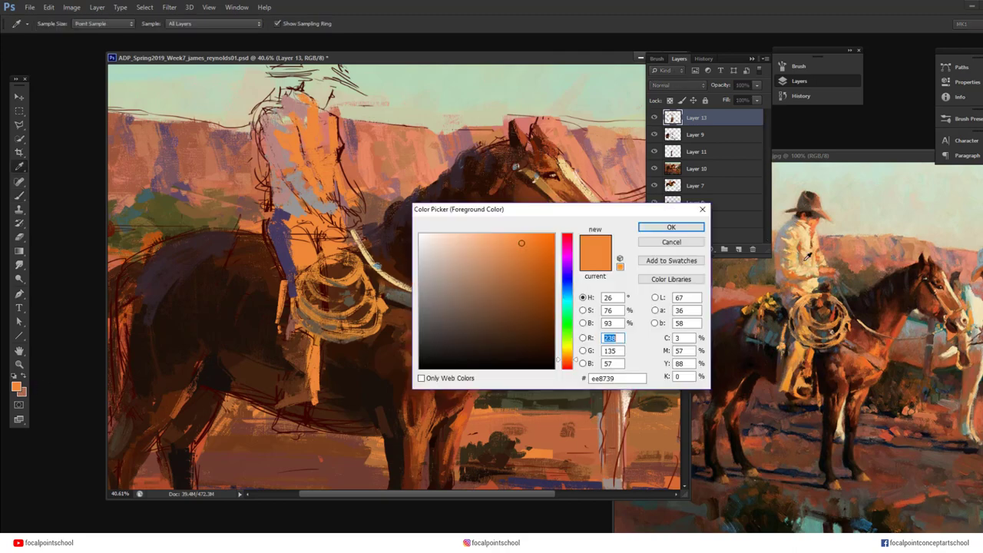
{"action": "left_click_drag", "start_coordinate": [520, 243], "coordinate": [520, 276]}
{"action": "left_click", "coordinate": [676, 226]}
{"action": "mouse_move", "coordinate": [305, 136]}
{"action": "left_mouse_down"}
{"action": "mouse_move", "coordinate": [304, 163]}
{"action": "mouse_move", "coordinate": [321, 193]}
{"action": "left_mouse_up"}
{"action": "left_click", "coordinate": [19, 388]}
{"action": "left_click", "coordinate": [527, 241]}
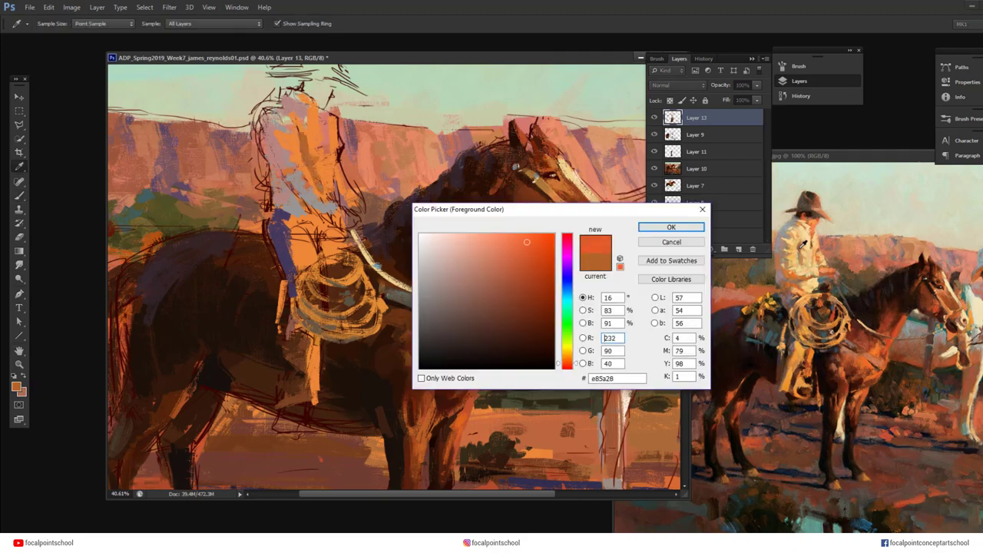
{"action": "left_click", "coordinate": [567, 360]}
{"action": "left_click", "coordinate": [546, 253]}
{"action": "left_click", "coordinate": [567, 365]}
{"action": "left_click", "coordinate": [674, 227]}
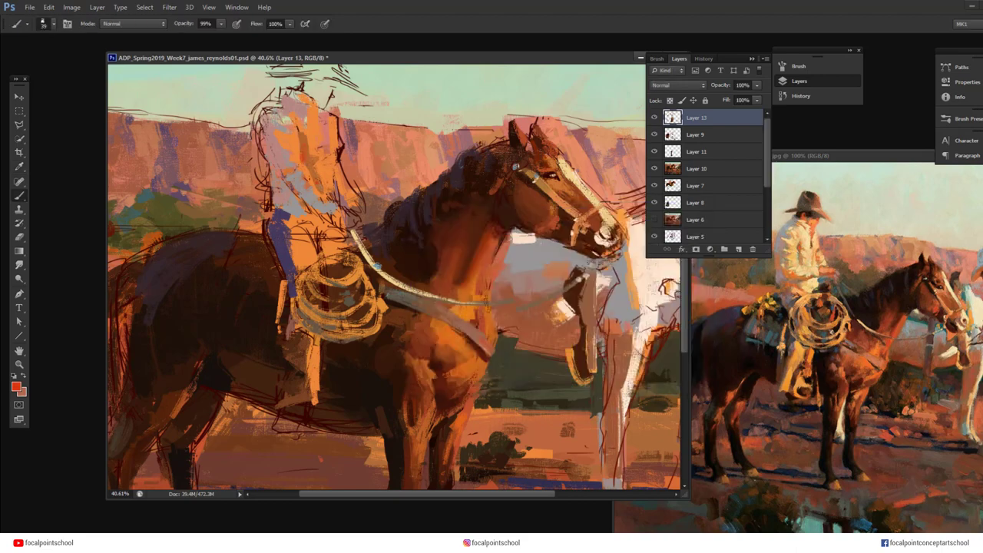
Mix a pale yellow foreground colour, set the brush to 41 px and paint sunlit highlights on the cowboy's shirt
{"action": "left_click", "coordinate": [17, 387]}
{"action": "mouse_move", "coordinate": [522, 253]}
{"action": "left_mouse_down"}
{"action": "mouse_move", "coordinate": [496, 245]}
{"action": "mouse_move", "coordinate": [496, 235]}
{"action": "left_mouse_up"}
{"action": "left_click", "coordinate": [670, 226]}
{"action": "right_click", "coordinate": [350, 187]}
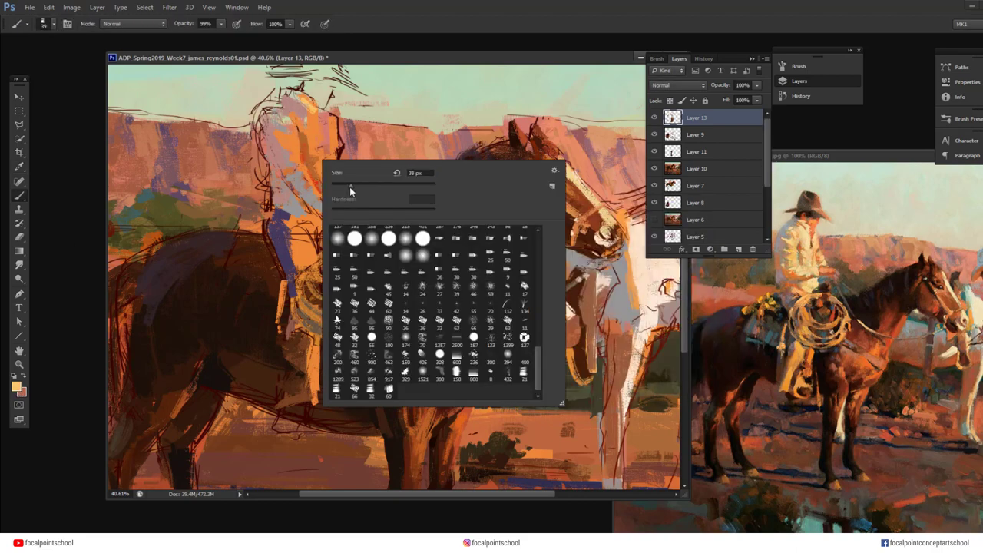
{"action": "left_click_drag", "start_coordinate": [350, 187], "coordinate": [352, 187]}
{"action": "mouse_move", "coordinate": [288, 133]}
{"action": "left_mouse_down"}
{"action": "mouse_move", "coordinate": [299, 149]}
{"action": "mouse_move", "coordinate": [282, 143]}
{"action": "left_mouse_up"}
{"action": "left_click_drag", "start_coordinate": [280, 143], "coordinate": [312, 189]}
{"action": "right_click", "coordinate": [299, 163]}
{"action": "left_click", "coordinate": [348, 202]}
{"action": "right_click", "coordinate": [298, 126]}
{"action": "left_click", "coordinate": [342, 163]}
{"action": "mouse_move", "coordinate": [314, 117]}
{"action": "left_mouse_down"}
{"action": "mouse_move", "coordinate": [321, 140]}
{"action": "mouse_move", "coordinate": [285, 109]}
{"action": "mouse_move", "coordinate": [306, 127]}
{"action": "mouse_move", "coordinate": [322, 174]}
{"action": "left_mouse_up"}
{"action": "left_click_drag", "start_coordinate": [336, 126], "coordinate": [338, 183]}
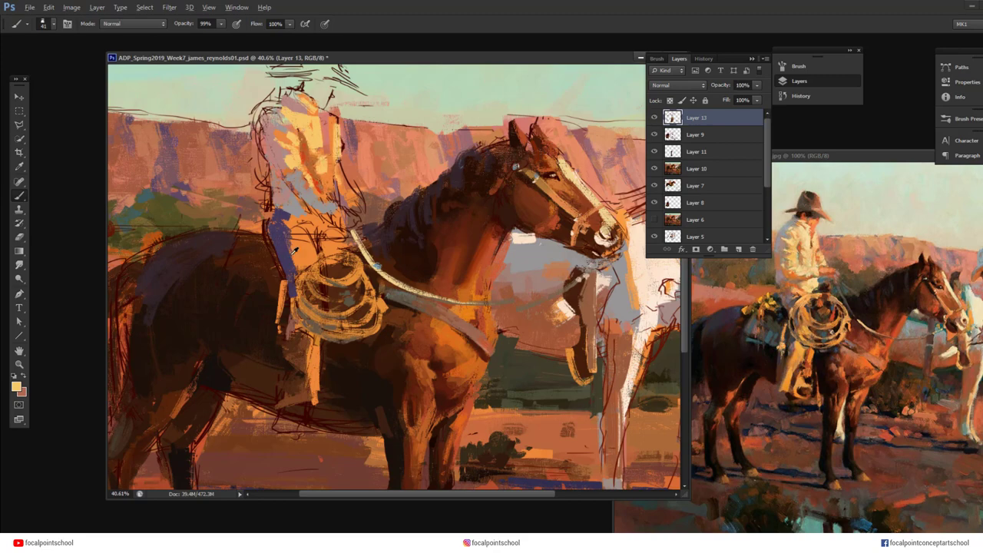
Mix a dark brown and paint over the blue of the mounted cowboy's thigh, resampling nearby tones between strokes
{"action": "left_click", "coordinate": [16, 386]}
{"action": "left_click", "coordinate": [566, 359]}
{"action": "left_click", "coordinate": [514, 307]}
{"action": "left_click", "coordinate": [655, 228]}
{"action": "left_click_drag", "start_coordinate": [291, 242], "coordinate": [296, 272]}
{"action": "mouse_move", "coordinate": [295, 242]}
{"action": "left_mouse_down"}
{"action": "mouse_move", "coordinate": [298, 269]}
{"action": "mouse_move", "coordinate": [308, 270]}
{"action": "mouse_move", "coordinate": [305, 263]}
{"action": "left_mouse_up"}
{"action": "left_click", "coordinate": [295, 233], "text": "alt"}
{"action": "mouse_move", "coordinate": [289, 232]}
{"action": "left_mouse_down"}
{"action": "mouse_move", "coordinate": [298, 255]}
{"action": "mouse_move", "coordinate": [307, 246]}
{"action": "left_mouse_up"}
{"action": "left_click", "coordinate": [298, 256], "text": "alt"}
{"action": "left_click_drag", "start_coordinate": [288, 231], "coordinate": [304, 258]}
{"action": "mouse_move", "coordinate": [292, 221]}
{"action": "left_mouse_down"}
{"action": "mouse_move", "coordinate": [307, 250]}
{"action": "mouse_move", "coordinate": [305, 234]}
{"action": "mouse_move", "coordinate": [278, 226]}
{"action": "left_mouse_up"}
Sample the thigh tones at 55% brush opacity and retouch the back edge of the cowboy's shirt with sampled shirt colours
{"action": "left_click", "coordinate": [277, 244], "text": "alt"}
{"action": "key", "text": "5"}
{"action": "key", "text": "5"}
{"action": "left_click", "coordinate": [288, 252], "text": "alt"}
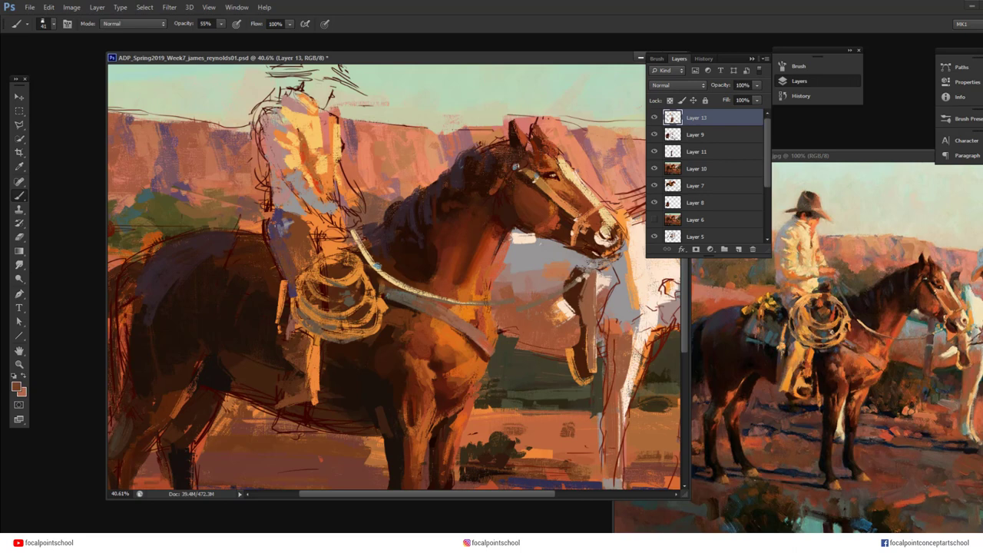
{"action": "left_click", "coordinate": [278, 190], "text": "alt"}
{"action": "mouse_move", "coordinate": [270, 182]}
{"action": "left_mouse_down"}
{"action": "mouse_move", "coordinate": [269, 206]}
{"action": "mouse_move", "coordinate": [267, 160]}
{"action": "left_mouse_up"}
{"action": "left_click", "coordinate": [259, 171], "text": "alt"}
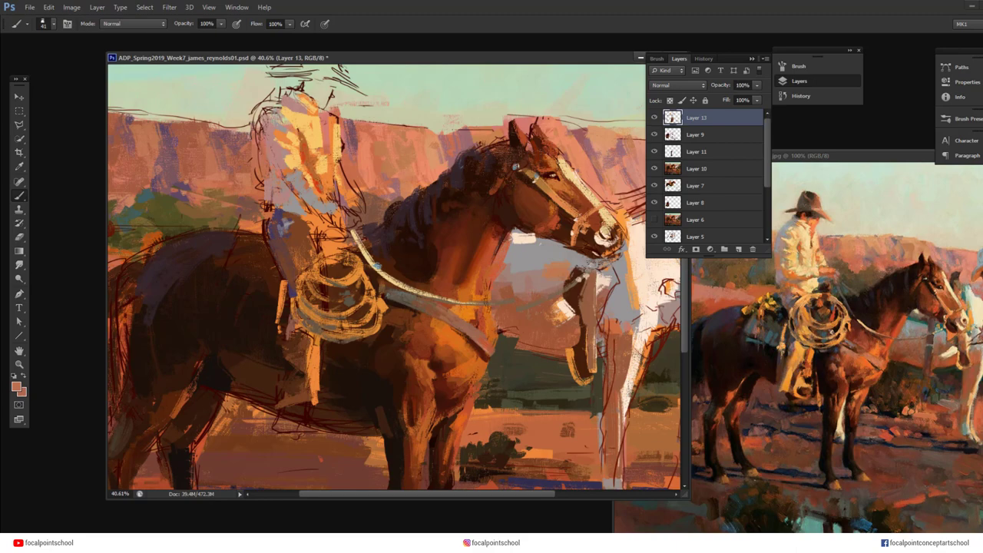
Mix a muted pink and then orange ca6e23 as foreground colours for the lower back of the cowboy's shirt
{"action": "left_click_drag", "start_coordinate": [308, 215], "coordinate": [371, 248]}
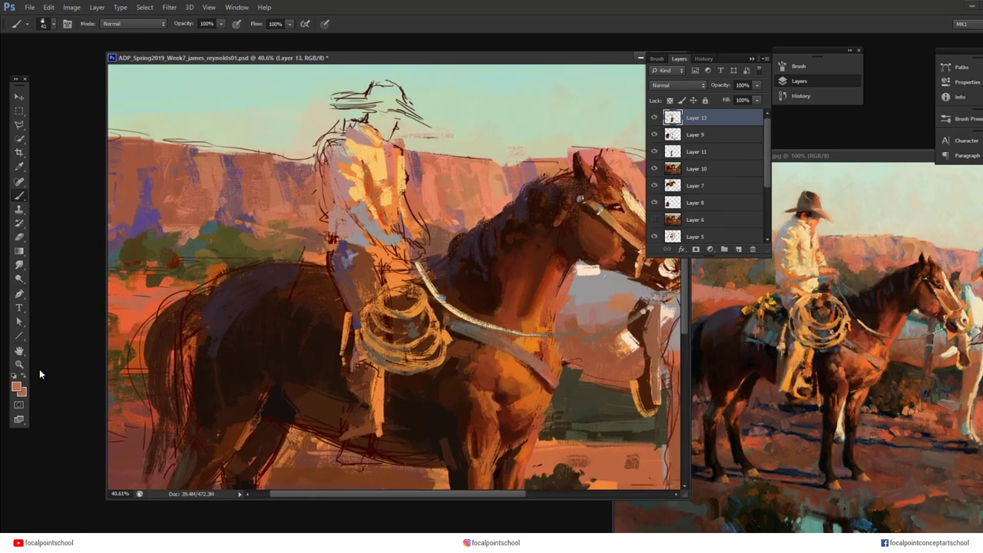
{"action": "left_click", "coordinate": [17, 387]}
{"action": "left_click_drag", "start_coordinate": [494, 269], "coordinate": [453, 281]}
{"action": "left_click", "coordinate": [668, 225]}
{"action": "left_click", "coordinate": [16, 387]}
{"action": "left_click", "coordinate": [526, 248]}
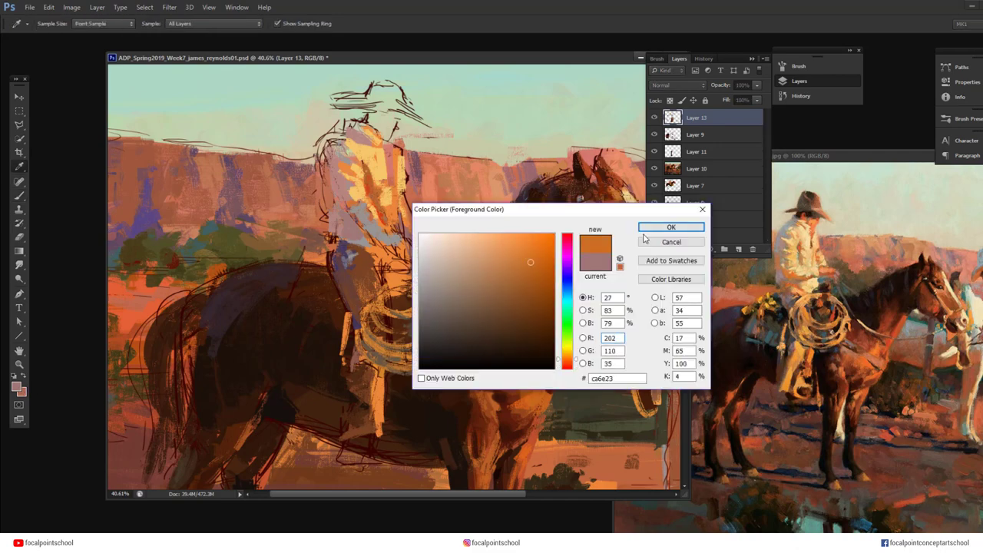
{"action": "left_click", "coordinate": [669, 225]}
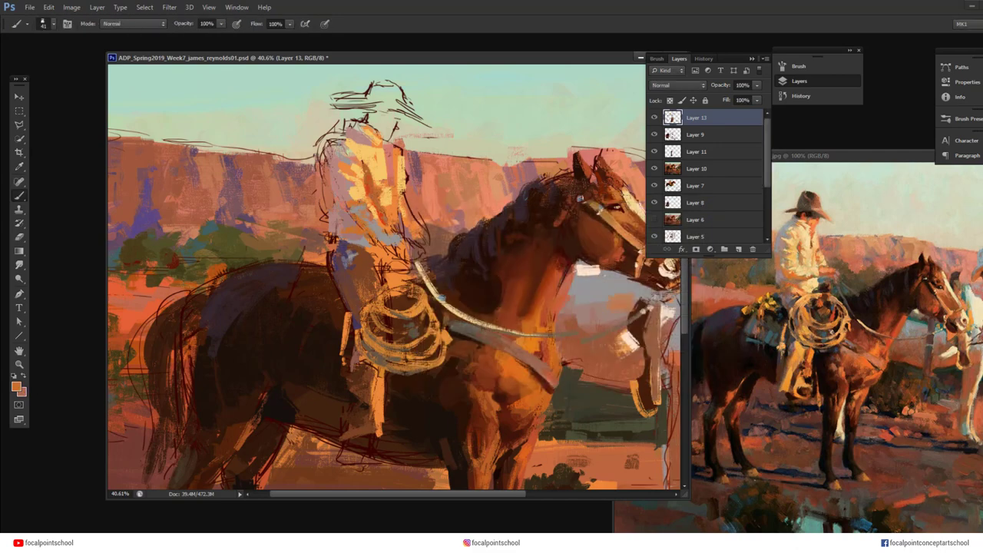
Pick a brown from the reference rider's leg and paint the cowboy's lower leg and boot with sampled orange tones
{"action": "left_click", "coordinate": [16, 387]}
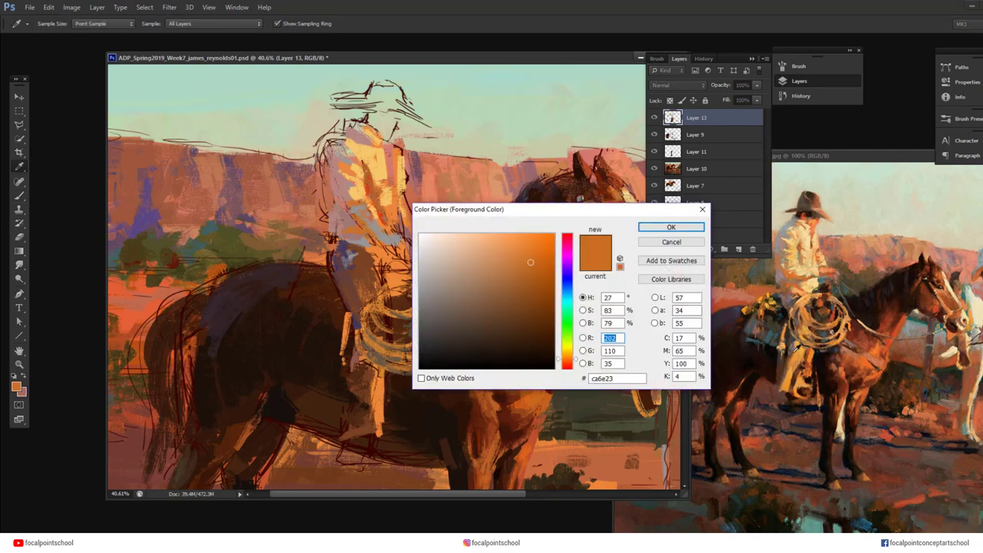
{"action": "left_click", "coordinate": [796, 346]}
{"action": "left_click", "coordinate": [657, 228]}
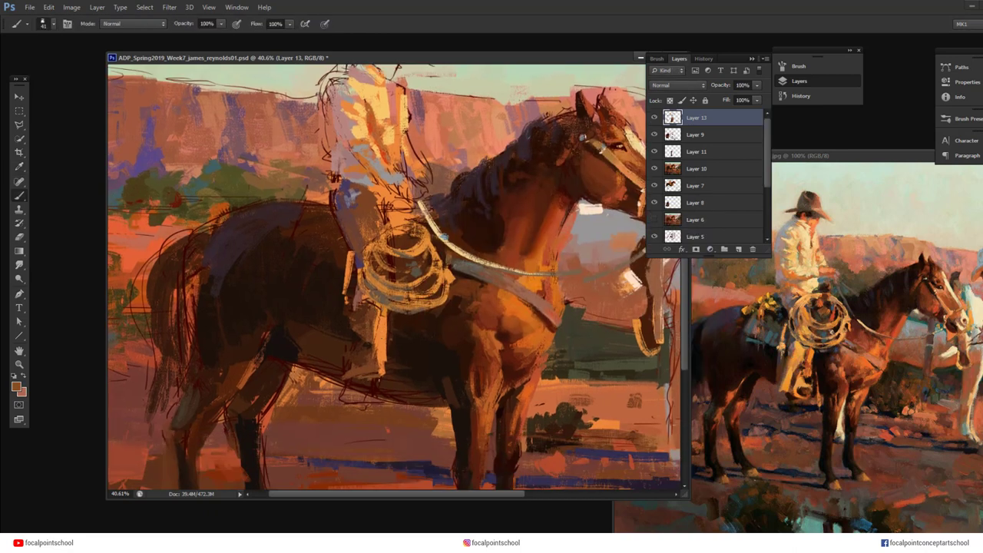
{"action": "left_click", "coordinate": [384, 335], "text": "alt"}
{"action": "mouse_move", "coordinate": [376, 362]}
{"action": "left_mouse_down"}
{"action": "mouse_move", "coordinate": [377, 395]}
{"action": "mouse_move", "coordinate": [400, 397]}
{"action": "mouse_move", "coordinate": [400, 384]}
{"action": "mouse_move", "coordinate": [352, 396]}
{"action": "mouse_move", "coordinate": [364, 404]}
{"action": "left_mouse_up"}
{"action": "left_click", "coordinate": [369, 390], "text": "alt"}
{"action": "left_click_drag", "start_coordinate": [421, 264], "coordinate": [431, 332]}
{"action": "left_click", "coordinate": [395, 395], "text": "alt"}
{"action": "left_click_drag", "start_coordinate": [377, 403], "coordinate": [383, 410]}
Mix brown 8c4f21 and a muted grey based on the thigh's tone, and paint the top of the cowboy's thigh
{"action": "left_click", "coordinate": [18, 386]}
{"action": "left_click", "coordinate": [521, 297]}
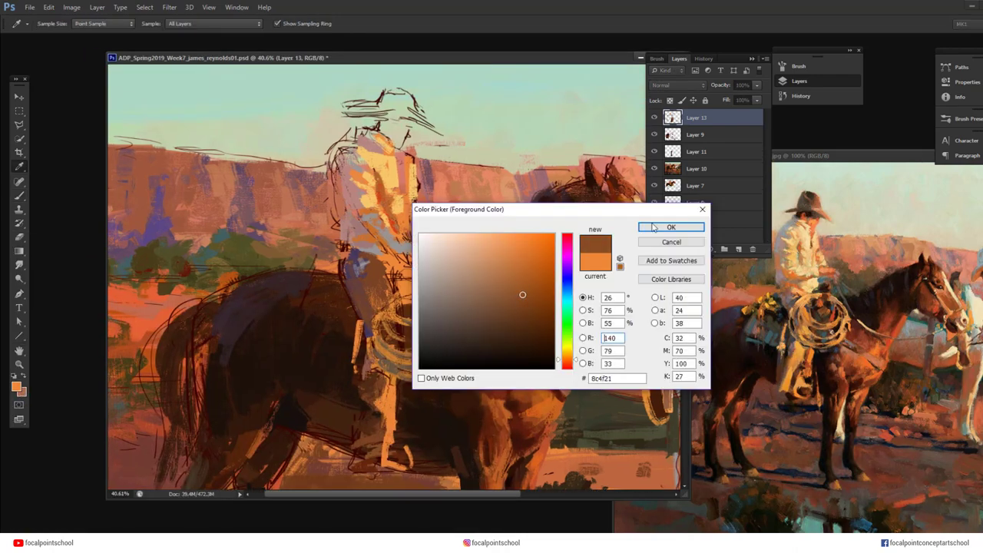
{"action": "left_click", "coordinate": [671, 226]}
{"action": "left_click", "coordinate": [363, 260], "text": "alt"}
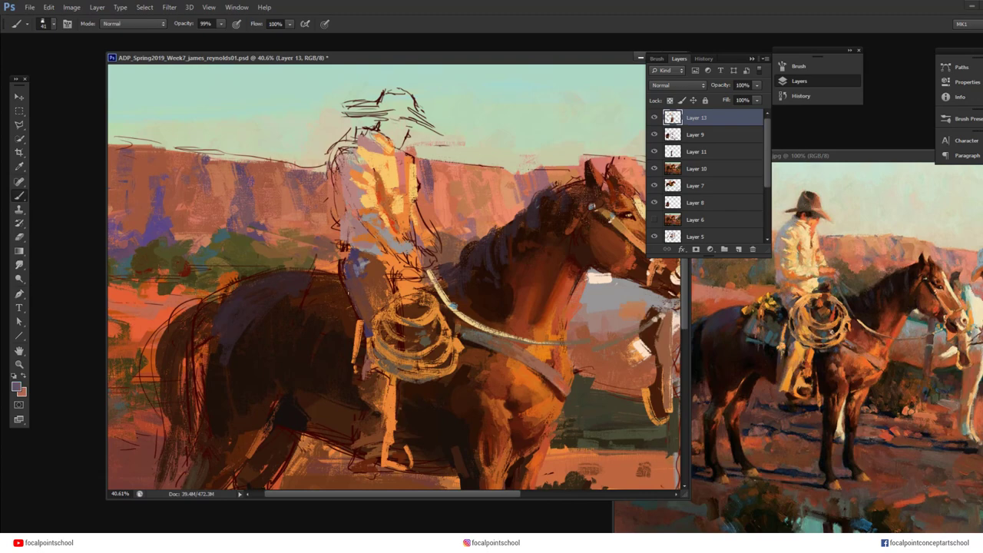
{"action": "left_click", "coordinate": [18, 386]}
{"action": "left_click", "coordinate": [440, 305]}
{"action": "left_click", "coordinate": [567, 362]}
{"action": "left_click", "coordinate": [567, 236]}
{"action": "left_click", "coordinate": [671, 227]}
{"action": "left_click_drag", "start_coordinate": [368, 277], "coordinate": [363, 258]}
Choose a pale cream foreground colour, reduce the brush to 36 px and open the brush's texture settings
{"action": "left_click", "coordinate": [16, 386]}
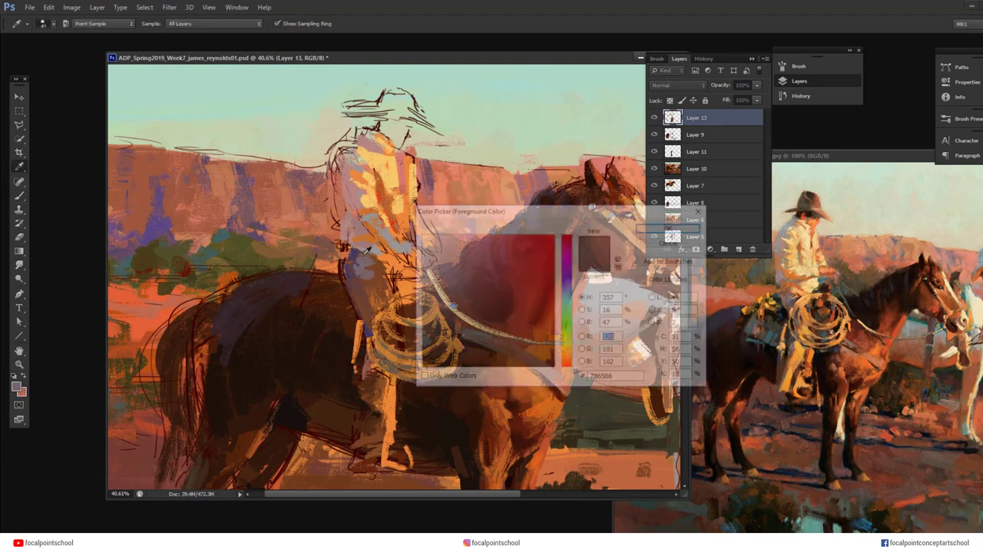
{"action": "left_click", "coordinate": [396, 201]}
{"action": "left_click", "coordinate": [389, 166]}
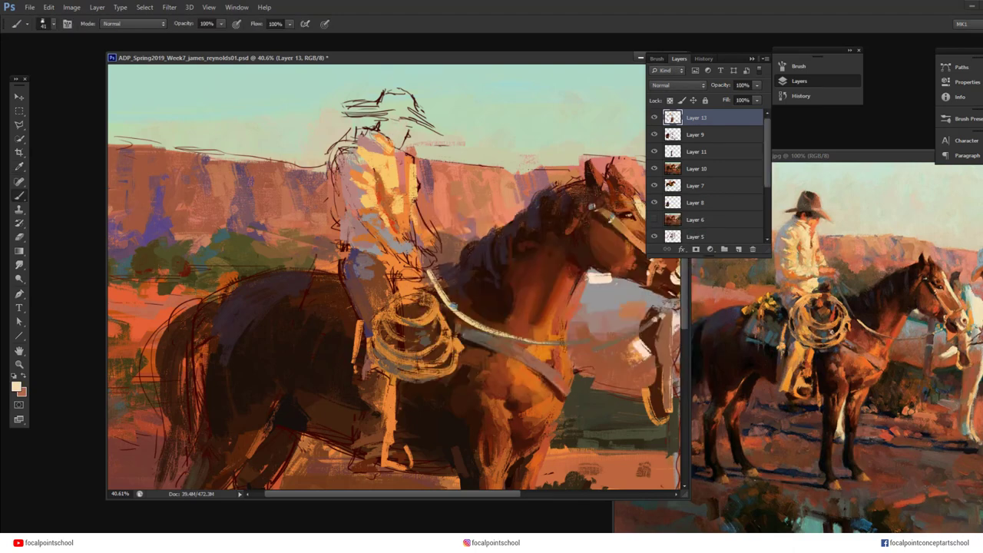
{"action": "right_click", "coordinate": [375, 191]}
{"action": "left_click_drag", "start_coordinate": [367, 151], "coordinate": [358, 161]}
{"action": "key", "text": "ctrl+z"}
{"action": "right_click", "coordinate": [373, 169]}
{"action": "left_click", "coordinate": [788, 68]}
{"action": "left_click", "coordinate": [601, 119]}
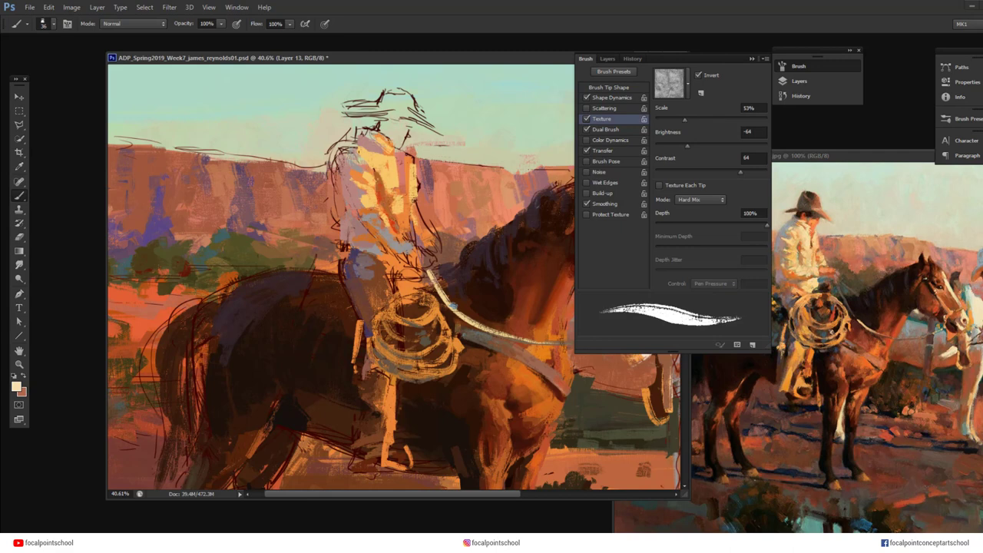
Paint cream highlights on the cowboy's shoulder, collar and chest
{"action": "left_click_drag", "start_coordinate": [352, 148], "coordinate": [330, 156]}
{"action": "mouse_move", "coordinate": [363, 129]}
{"action": "left_mouse_down"}
{"action": "mouse_move", "coordinate": [354, 144]}
{"action": "mouse_move", "coordinate": [331, 147]}
{"action": "mouse_move", "coordinate": [380, 154]}
{"action": "left_mouse_up"}
{"action": "left_click", "coordinate": [380, 160], "text": "alt"}
{"action": "mouse_move", "coordinate": [378, 157]}
{"action": "left_mouse_down"}
{"action": "mouse_move", "coordinate": [392, 166]}
{"action": "mouse_move", "coordinate": [394, 191]}
{"action": "left_mouse_up"}
{"action": "left_click_drag", "start_coordinate": [403, 150], "coordinate": [415, 157]}
Sample orange from the shirt and block in the mounted cowboy's neck and face beneath the hat
{"action": "left_click", "coordinate": [378, 139], "text": "alt"}
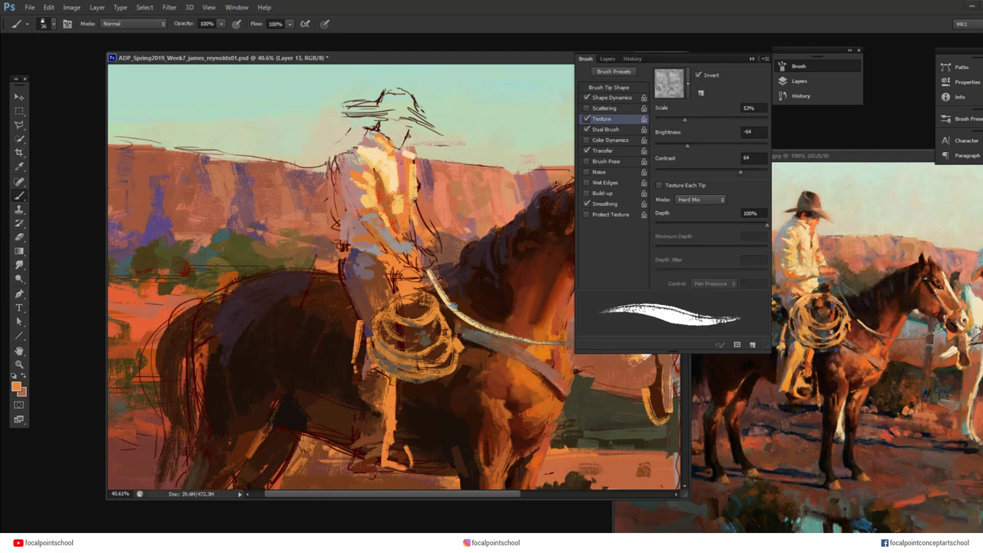
{"action": "left_click_drag", "start_coordinate": [383, 129], "coordinate": [391, 140]}
{"action": "left_click_drag", "start_coordinate": [389, 136], "coordinate": [397, 147]}
{"action": "mouse_move", "coordinate": [403, 120]}
{"action": "left_mouse_down"}
{"action": "mouse_move", "coordinate": [404, 141]}
{"action": "mouse_move", "coordinate": [385, 120]}
{"action": "left_mouse_up"}
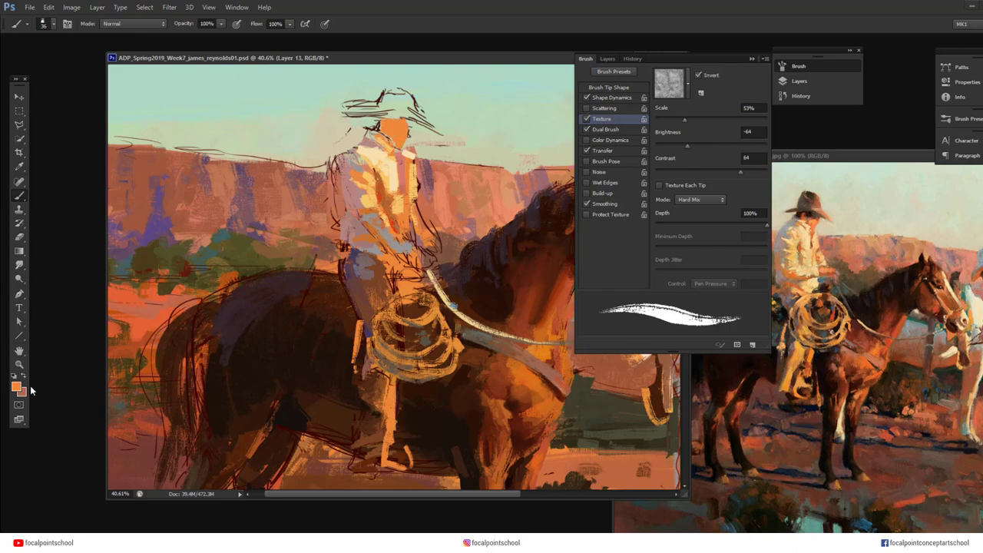
Mix a very dark reddish brown and paint the cowboy's hair and the shadow under the hat brim
{"action": "left_click", "coordinate": [17, 386]}
{"action": "left_click_drag", "start_coordinate": [586, 211], "coordinate": [543, 282]}
{"action": "left_click", "coordinate": [521, 431]}
{"action": "left_click", "coordinate": [502, 419]}
{"action": "left_click", "coordinate": [503, 410]}
{"action": "left_click", "coordinate": [625, 297]}
{"action": "mouse_move", "coordinate": [386, 118]}
{"action": "left_mouse_down"}
{"action": "mouse_move", "coordinate": [400, 119]}
{"action": "mouse_move", "coordinate": [380, 132]}
{"action": "left_mouse_up"}
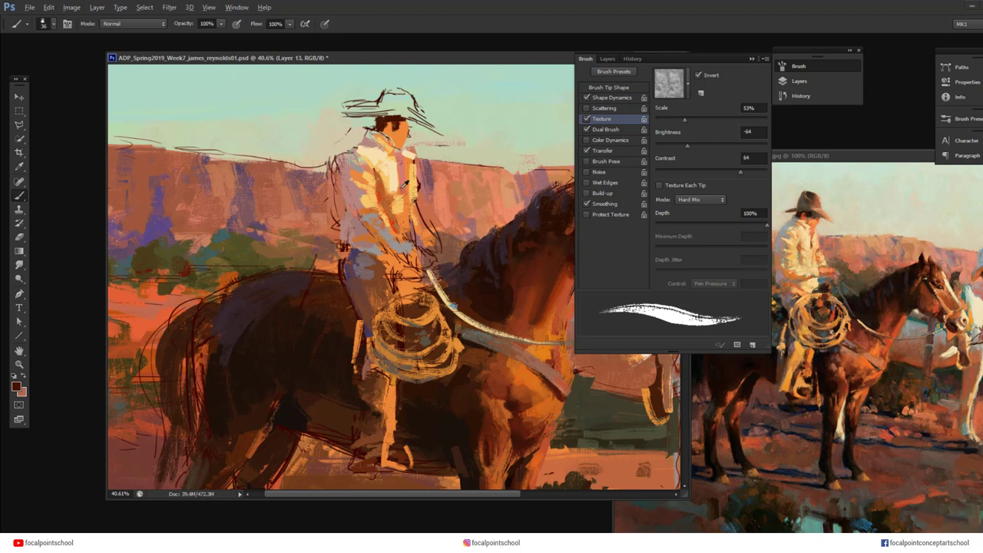
Sample shirt and skin tones, reduce the brush size and refine the features of the cowboy's face
{"action": "left_click", "coordinate": [404, 183], "text": "alt"}
{"action": "left_click", "coordinate": [379, 200], "text": "alt"}
{"action": "left_click", "coordinate": [402, 135], "text": "alt"}
{"action": "right_click", "coordinate": [407, 135]}
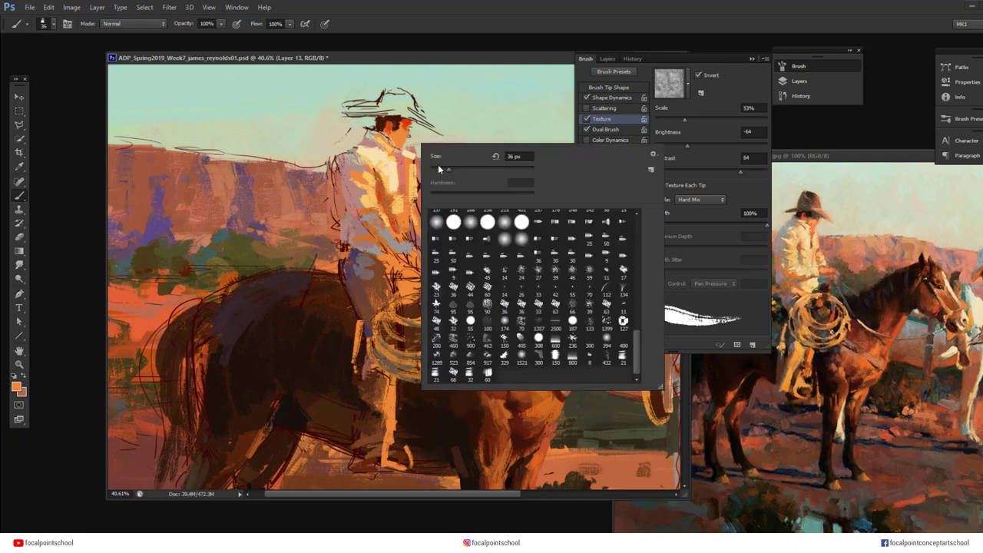
{"action": "left_click", "coordinate": [438, 167]}
{"action": "key", "text": "Return"}
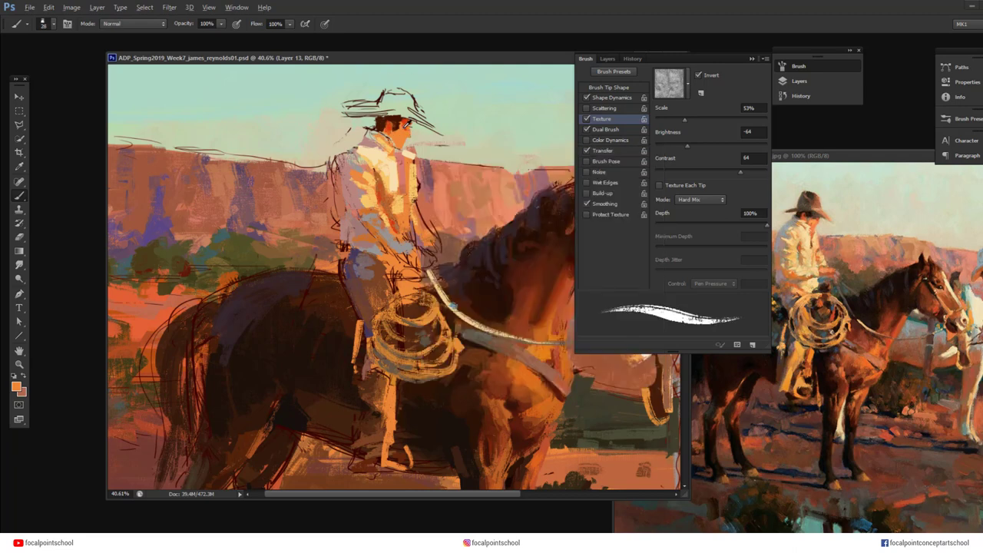
{"action": "left_click", "coordinate": [406, 125], "text": "alt"}
{"action": "left_click", "coordinate": [388, 142], "text": "alt"}
Remix the foreground colour from sampled face tones to red bf2500 for the shadowed side of the cowboy's face
{"action": "left_click", "coordinate": [17, 386]}
{"action": "left_click_drag", "start_coordinate": [453, 338], "coordinate": [483, 316]}
{"action": "left_click_drag", "start_coordinate": [517, 429], "coordinate": [517, 434]}
{"action": "left_click", "coordinate": [398, 147], "text": "alt"}
{"action": "left_click", "coordinate": [397, 121], "text": "alt"}
{"action": "left_click", "coordinate": [17, 386]}
{"action": "left_click_drag", "start_coordinate": [517, 429], "coordinate": [517, 434]}
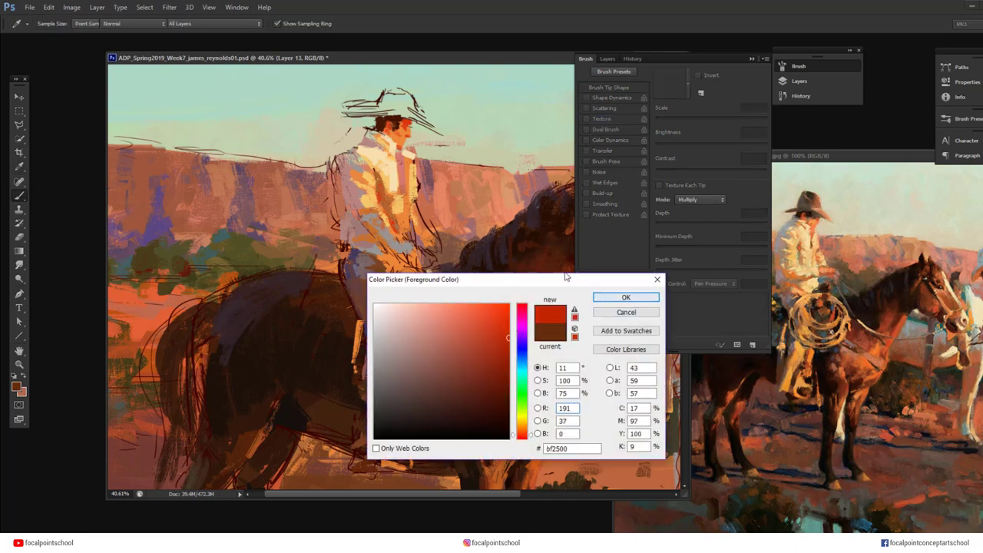
{"action": "left_click", "coordinate": [629, 295]}
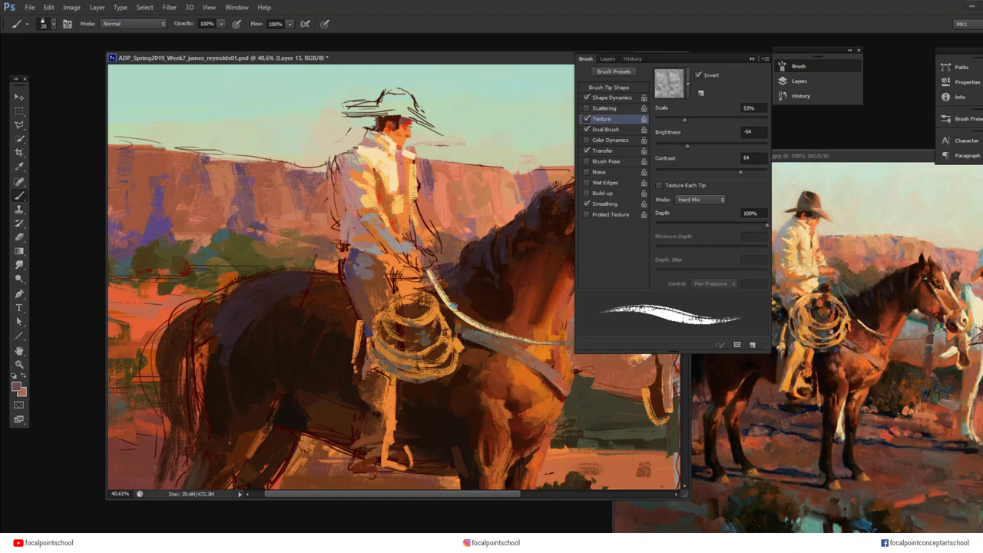
Sample shirt and hair tones and paint the back of the cowboy's collar and neck
{"action": "left_click", "coordinate": [347, 170], "text": "alt"}
{"action": "mouse_move", "coordinate": [370, 132]}
{"action": "left_mouse_down"}
{"action": "mouse_move", "coordinate": [378, 141]}
{"action": "mouse_move", "coordinate": [377, 129]}
{"action": "left_mouse_up"}
{"action": "left_click", "coordinate": [368, 125], "text": "alt"}
{"action": "left_click", "coordinate": [382, 123], "text": "alt"}
{"action": "left_click", "coordinate": [401, 200], "text": "alt"}
{"action": "left_click", "coordinate": [393, 196], "text": "alt"}
Sample cream and grey tones and retouch the folds and rear shoulder of the cowboy's shirt
{"action": "left_click", "coordinate": [16, 387]}
{"action": "left_click", "coordinate": [386, 175], "text": "alt"}
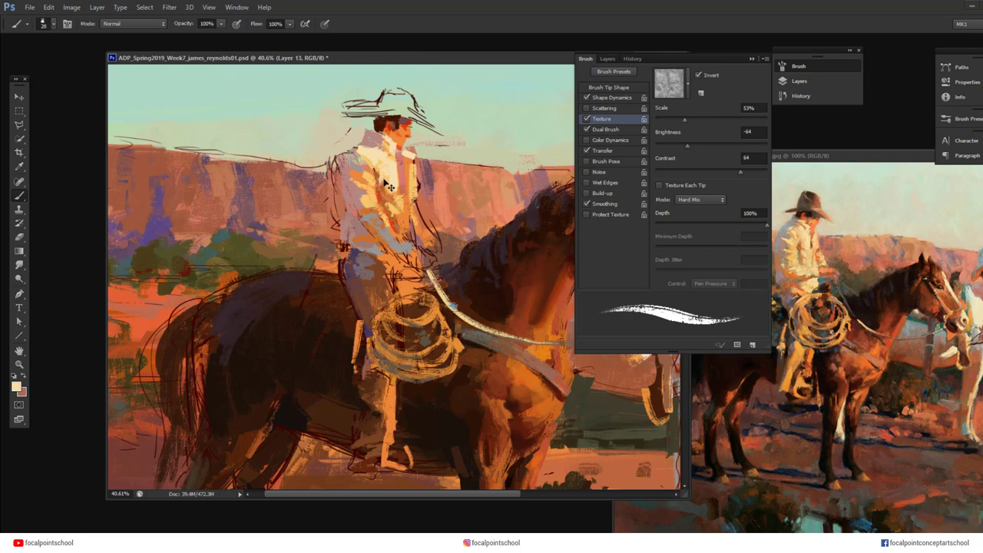
{"action": "left_click", "coordinate": [380, 190], "text": "alt"}
{"action": "left_click_drag", "start_coordinate": [382, 179], "coordinate": [380, 192]}
{"action": "left_click", "coordinate": [340, 203], "text": "alt"}
{"action": "left_click", "coordinate": [355, 201], "text": "alt"}
{"action": "left_click", "coordinate": [333, 163], "text": "alt"}
{"action": "left_click_drag", "start_coordinate": [345, 154], "coordinate": [334, 167]}
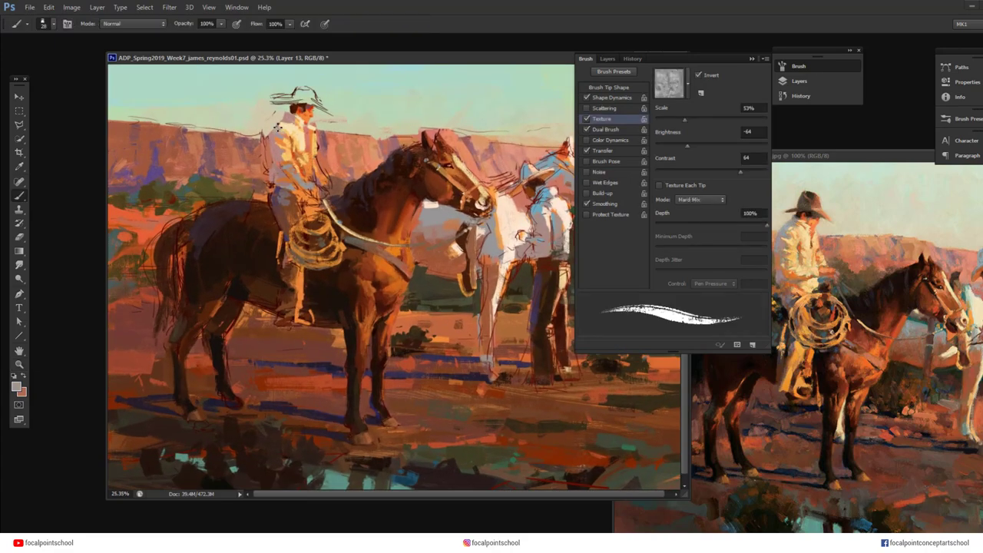
Paint grey along the cowboy's shoulder and collar, and mix the muted pinkish grey 977976 as foreground colour
{"action": "left_click_drag", "start_coordinate": [278, 128], "coordinate": [286, 123]}
{"action": "left_click", "coordinate": [297, 134], "text": "alt"}
{"action": "left_click", "coordinate": [16, 386]}
{"action": "left_click", "coordinate": [291, 122]}
{"action": "left_click", "coordinate": [404, 358]}
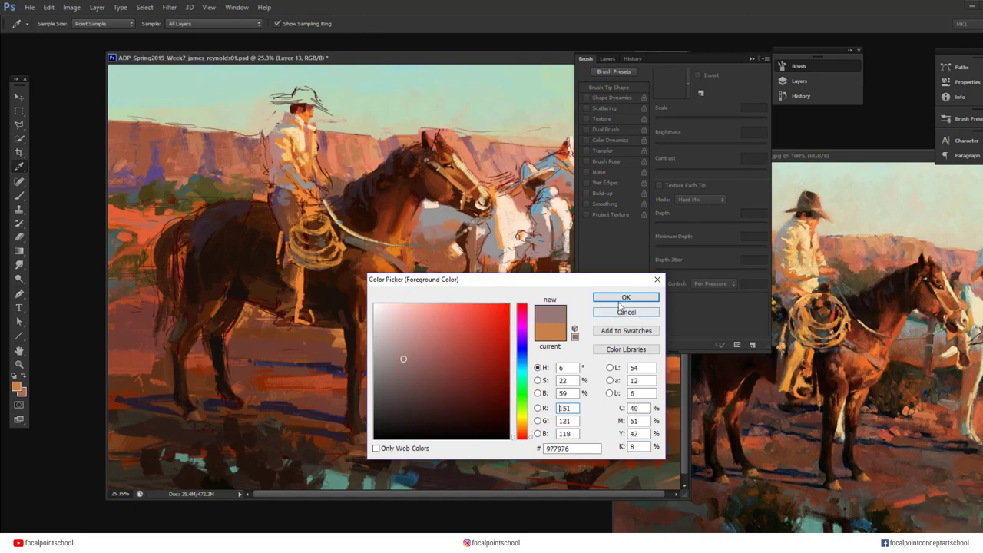
{"action": "left_click", "coordinate": [621, 299]}
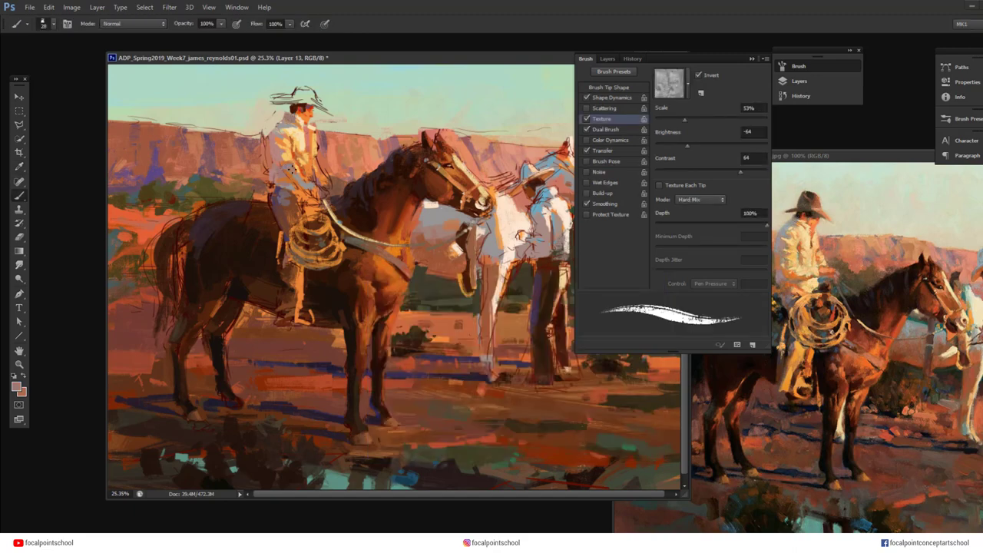
Resize the brush, sample tones across the cowboy's shirt and paint the sleeve from elbow to forearm
{"action": "right_click", "coordinate": [281, 187]}
{"action": "left_click", "coordinate": [282, 183]}
{"action": "left_click", "coordinate": [284, 163], "text": "alt"}
{"action": "left_click", "coordinate": [299, 172], "text": "alt"}
{"action": "left_click", "coordinate": [306, 147], "text": "alt"}
{"action": "right_click", "coordinate": [332, 206]}
{"action": "left_click", "coordinate": [291, 149], "text": "alt"}
{"action": "left_click_drag", "start_coordinate": [288, 155], "coordinate": [343, 182]}
{"action": "right_click", "coordinate": [307, 150]}
{"action": "right_click", "coordinate": [310, 158]}
Paint the front of the cowboy's shirt and forearm with sampled light tones and readjust the brush size
{"action": "left_click_drag", "start_coordinate": [301, 156], "coordinate": [316, 180]}
{"action": "left_click", "coordinate": [316, 155], "text": "alt"}
{"action": "mouse_move", "coordinate": [313, 139]}
{"action": "left_mouse_down"}
{"action": "mouse_move", "coordinate": [321, 194]}
{"action": "mouse_move", "coordinate": [340, 182]}
{"action": "left_mouse_up"}
{"action": "left_click", "coordinate": [316, 150], "text": "alt"}
{"action": "right_click", "coordinate": [319, 172]}
Sample light tones across the cowboy's shirt and repaint the back and sleeve, reducing the brush to 40 px
{"action": "left_click", "coordinate": [288, 126], "text": "alt"}
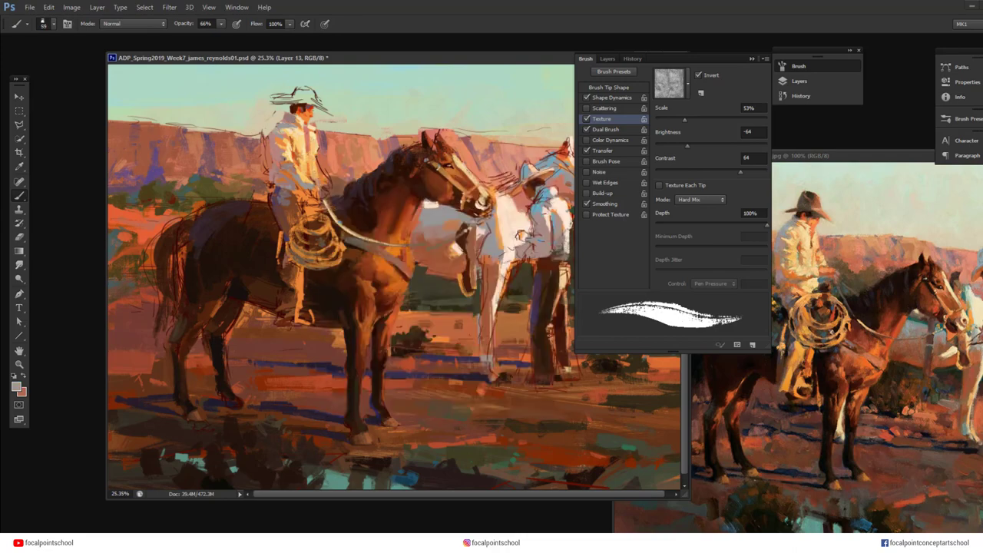
{"action": "left_click", "coordinate": [301, 174], "text": "alt"}
{"action": "left_click", "coordinate": [299, 135], "text": "alt"}
{"action": "right_click", "coordinate": [295, 175]}
{"action": "left_click_drag", "start_coordinate": [317, 186], "coordinate": [312, 186]}
{"action": "left_click", "coordinate": [288, 167], "text": "alt"}
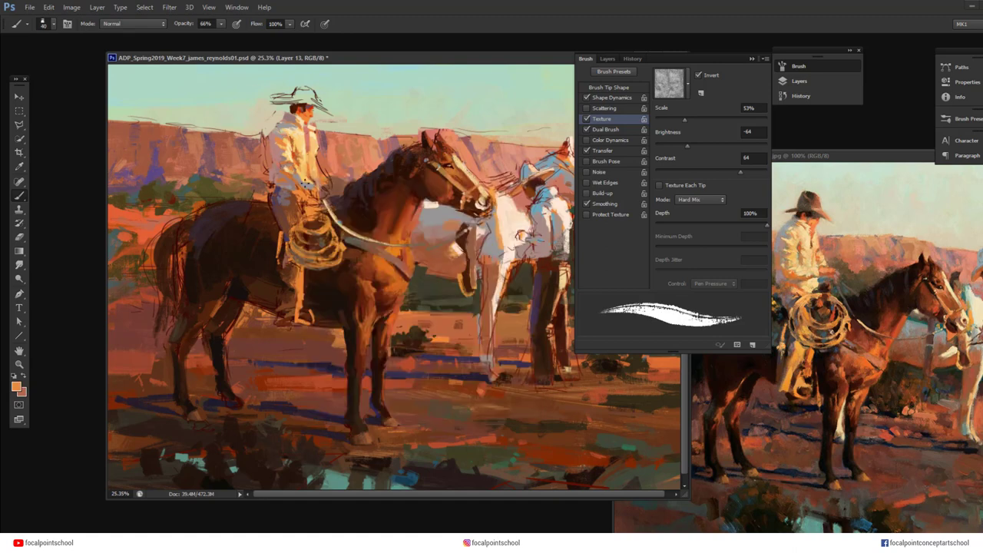
Sample tones around the cowboy's elbow, waist and chest and retouch the lower shirt and forearm
{"action": "left_click", "coordinate": [300, 185], "text": "alt"}
{"action": "left_click", "coordinate": [291, 174], "text": "alt"}
{"action": "left_click", "coordinate": [288, 201], "text": "alt"}
{"action": "left_click", "coordinate": [308, 154], "text": "alt"}
{"action": "left_click", "coordinate": [313, 160], "text": "alt"}
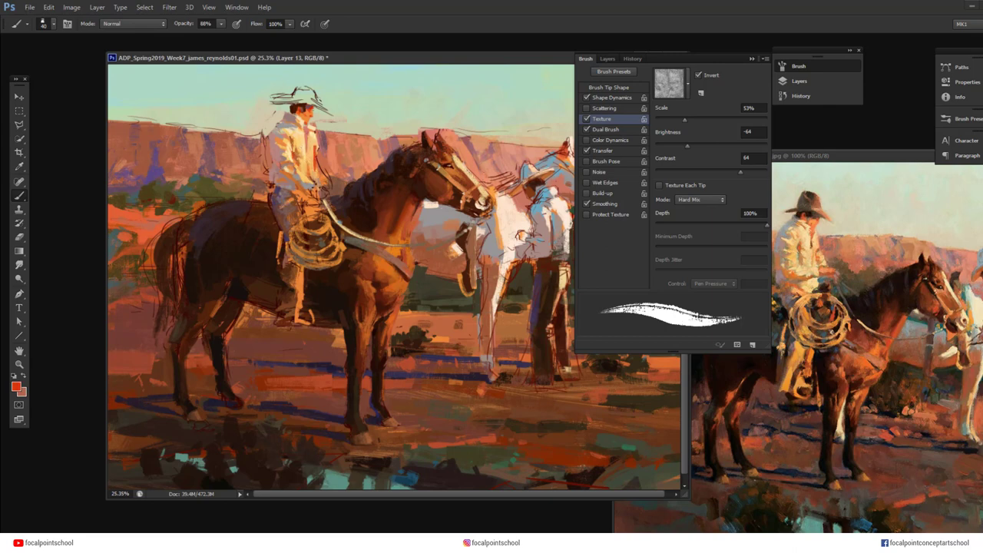
Paint the shirt's front edge, the cowboy's hand area and the upper rope coils with sampled tones
{"action": "left_click", "coordinate": [316, 141], "text": "alt"}
{"action": "left_click_drag", "start_coordinate": [317, 152], "coordinate": [324, 203]}
{"action": "left_click", "coordinate": [316, 123], "text": "alt"}
{"action": "left_click", "coordinate": [315, 214], "text": "alt"}
{"action": "mouse_move", "coordinate": [307, 205]}
{"action": "left_mouse_down"}
{"action": "mouse_move", "coordinate": [315, 217]}
{"action": "mouse_move", "coordinate": [316, 207]}
{"action": "mouse_move", "coordinate": [296, 237]}
{"action": "mouse_move", "coordinate": [328, 231]}
{"action": "mouse_move", "coordinate": [291, 215]}
{"action": "left_mouse_up"}
{"action": "left_click", "coordinate": [312, 242], "text": "alt"}
{"action": "left_click_drag", "start_coordinate": [327, 195], "coordinate": [335, 228]}
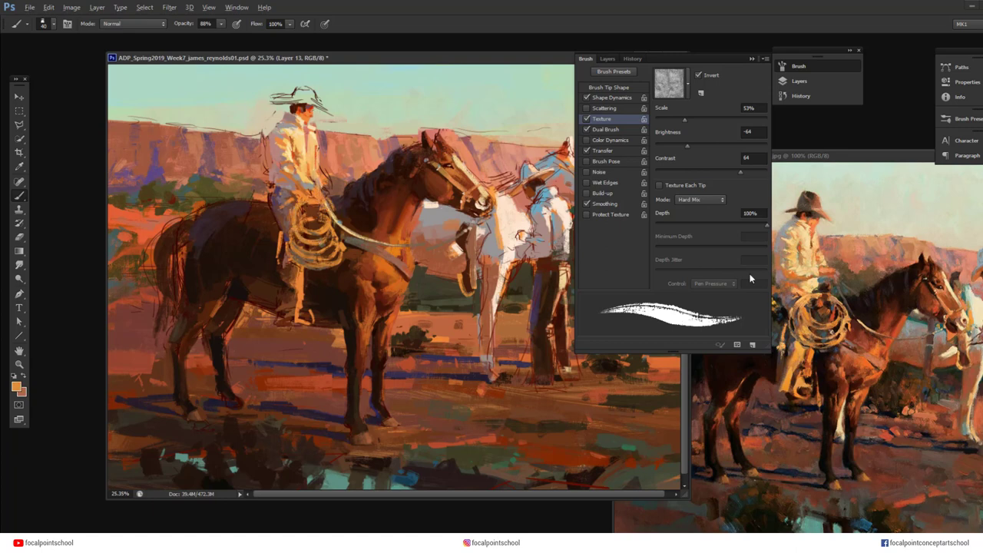
Sample rope colours from the painting and reference and mix a muted tan as foreground colour
{"action": "left_click", "coordinate": [16, 386]}
{"action": "left_click", "coordinate": [842, 336]}
{"action": "left_click", "coordinate": [844, 324]}
{"action": "left_click", "coordinate": [327, 229]}
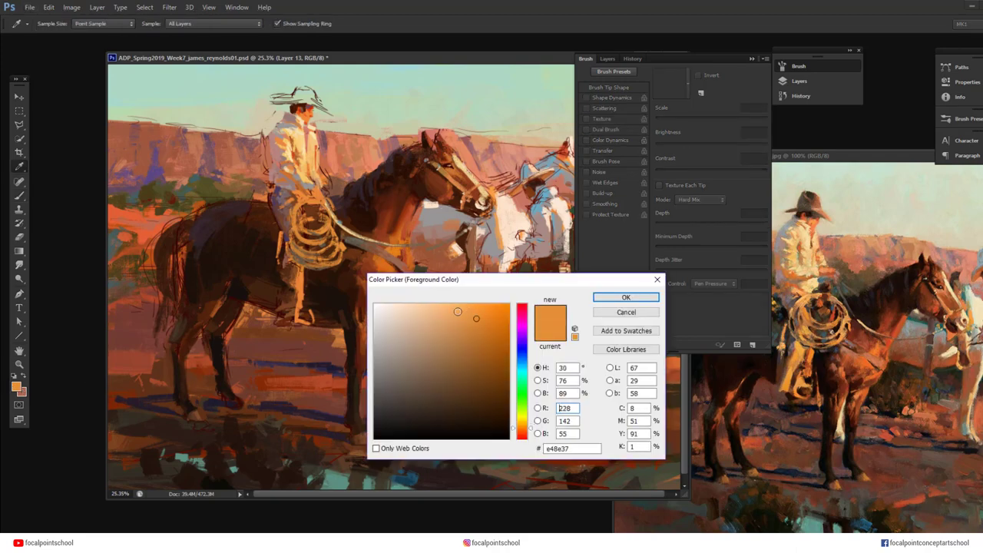
{"action": "left_click", "coordinate": [455, 310]}
{"action": "left_click", "coordinate": [309, 257]}
{"action": "left_click", "coordinate": [435, 347]}
{"action": "left_click", "coordinate": [598, 298]}
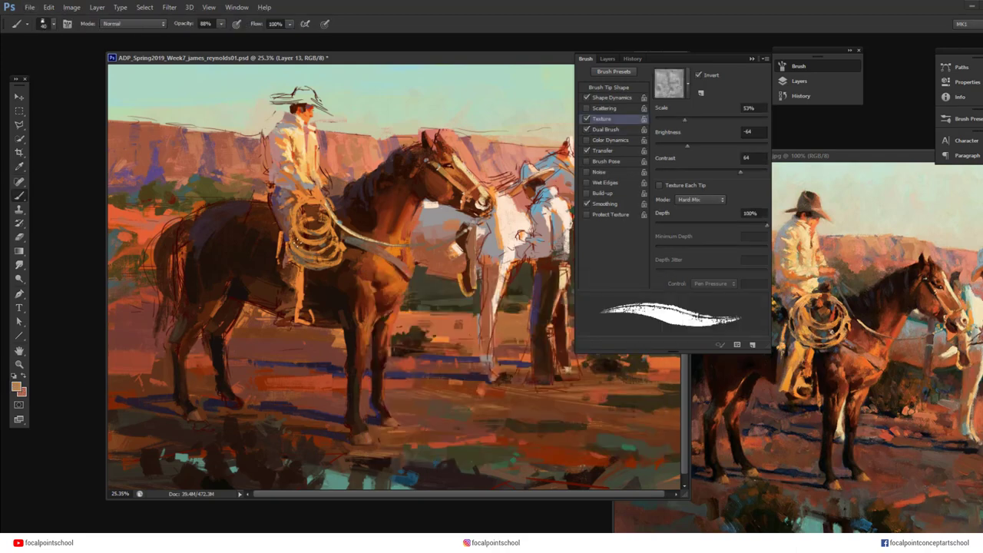
Repaint the rope coils in tan, reduce the brush to 29 px and sample a dark tone between the loops
{"action": "mouse_move", "coordinate": [305, 203]}
{"action": "left_mouse_down"}
{"action": "mouse_move", "coordinate": [301, 234]}
{"action": "mouse_move", "coordinate": [340, 260]}
{"action": "left_mouse_up"}
{"action": "right_click", "coordinate": [309, 237]}
{"action": "left_click_drag", "start_coordinate": [304, 222], "coordinate": [321, 230]}
{"action": "left_click", "coordinate": [323, 267], "text": "alt"}
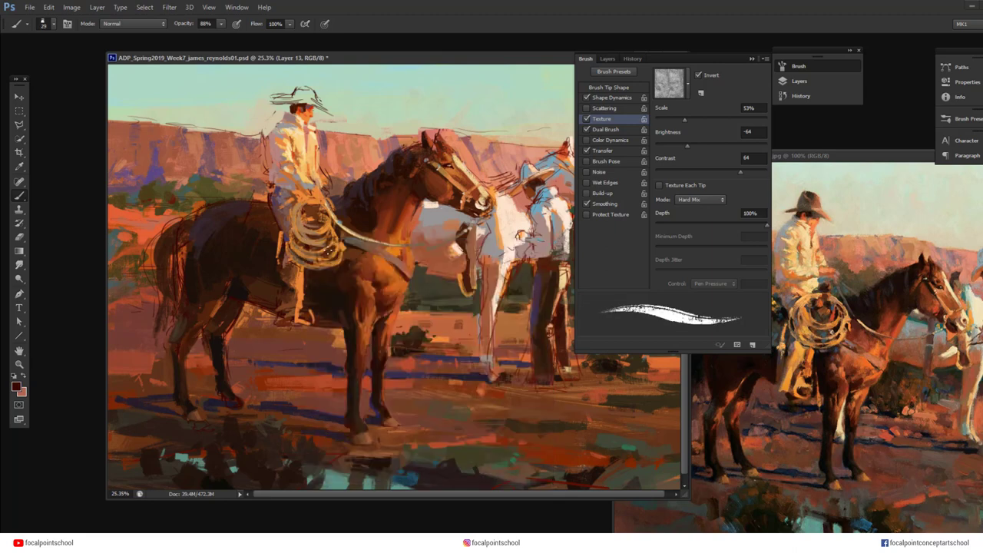
Set the brush opacity to 99% and paint the rope's outer loops and the cowboy's lower leg
{"action": "left_click", "coordinate": [343, 247], "text": "alt"}
{"action": "key", "text": "9"}
{"action": "key", "text": "9"}
{"action": "left_click_drag", "start_coordinate": [350, 229], "coordinate": [338, 215]}
{"action": "left_click_drag", "start_coordinate": [305, 271], "coordinate": [301, 287]}
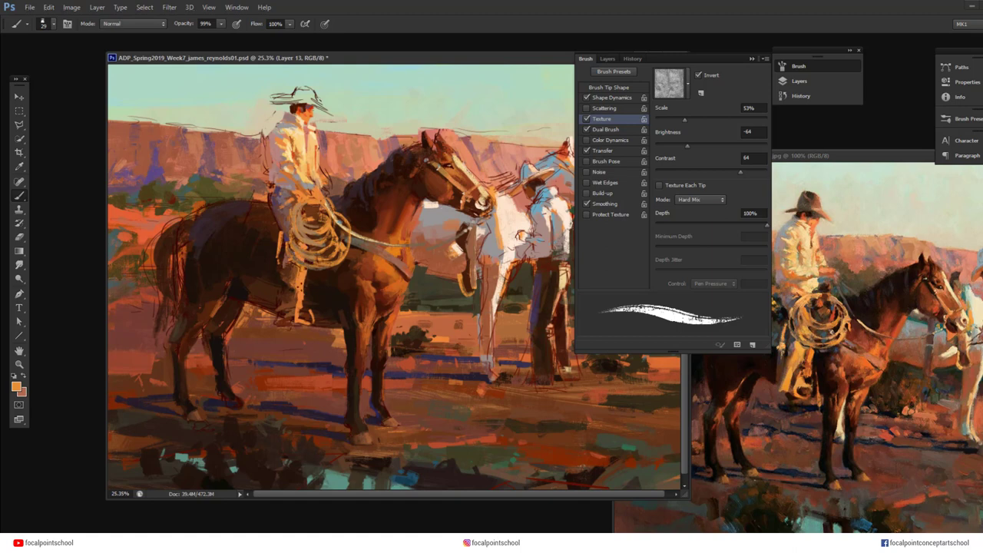
Enlarge the brush to 75 px and paint the cowboy's dark glove above the rope with sampled tones
{"action": "left_click", "coordinate": [363, 215], "text": "alt"}
{"action": "right_click", "coordinate": [313, 221]}
{"action": "double_click", "coordinate": [430, 353]}
{"action": "left_click", "coordinate": [337, 205], "text": "alt"}
{"action": "left_click_drag", "start_coordinate": [311, 198], "coordinate": [324, 198]}
{"action": "left_click", "coordinate": [389, 222], "text": "alt"}
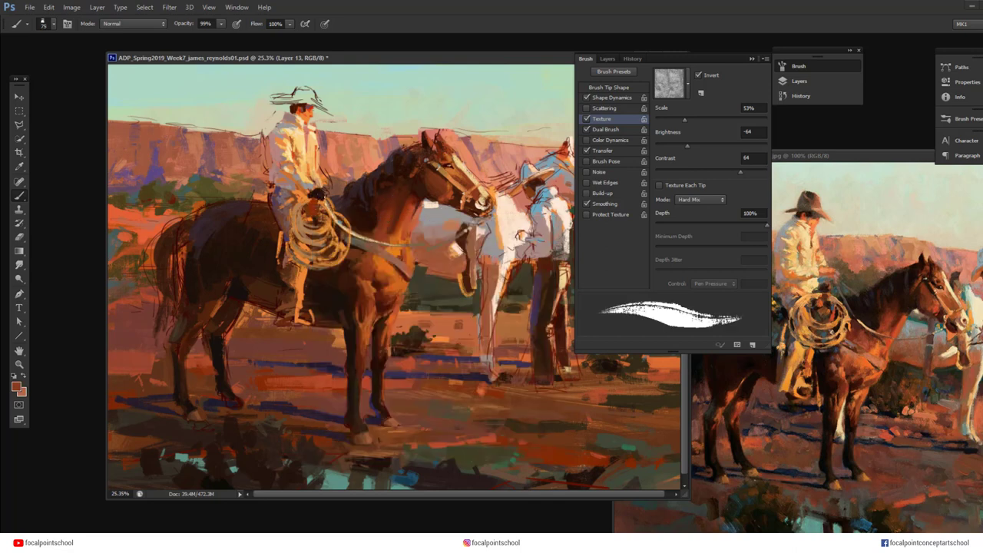
Paint the area between the glove and rope with sampled dark and reddish tones, reducing the brush to 49 px
{"action": "left_click", "coordinate": [324, 193], "text": "alt"}
{"action": "mouse_move", "coordinate": [311, 208]}
{"action": "left_mouse_down"}
{"action": "mouse_move", "coordinate": [305, 216]}
{"action": "mouse_move", "coordinate": [317, 223]}
{"action": "mouse_move", "coordinate": [328, 210]}
{"action": "left_mouse_up"}
{"action": "left_click", "coordinate": [318, 215], "text": "alt"}
{"action": "left_click", "coordinate": [315, 223], "text": "alt"}
{"action": "right_click", "coordinate": [332, 217]}
{"action": "left_click", "coordinate": [373, 248]}
{"action": "left_click", "coordinate": [306, 259], "text": "alt"}
Shift the foreground hue towards yellow and mix a light golden yellow
{"action": "key", "text": "n"}
{"action": "left_click", "coordinate": [481, 333]}
{"action": "left_click_drag", "start_coordinate": [522, 421], "coordinate": [522, 427]}
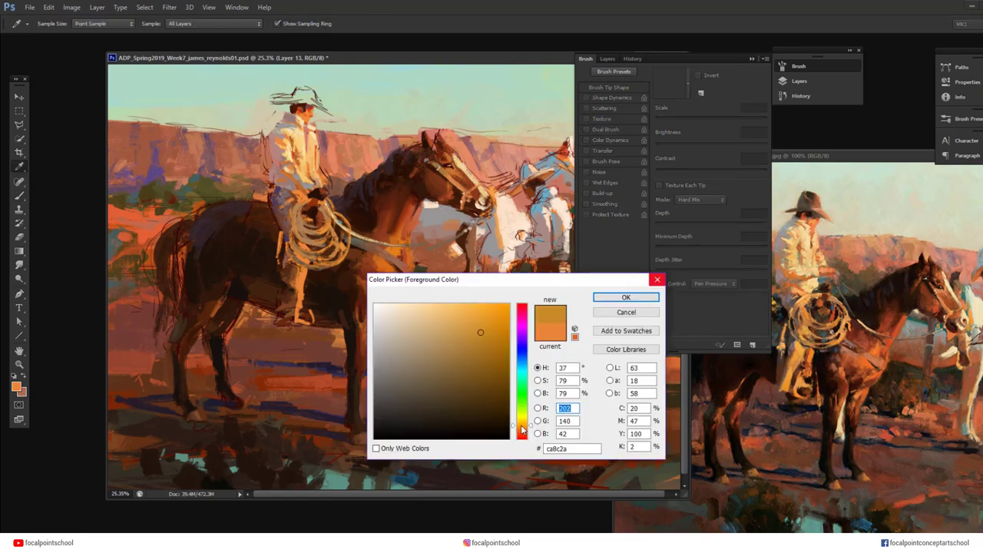
{"action": "left_click", "coordinate": [448, 325]}
{"action": "key", "text": "Return"}
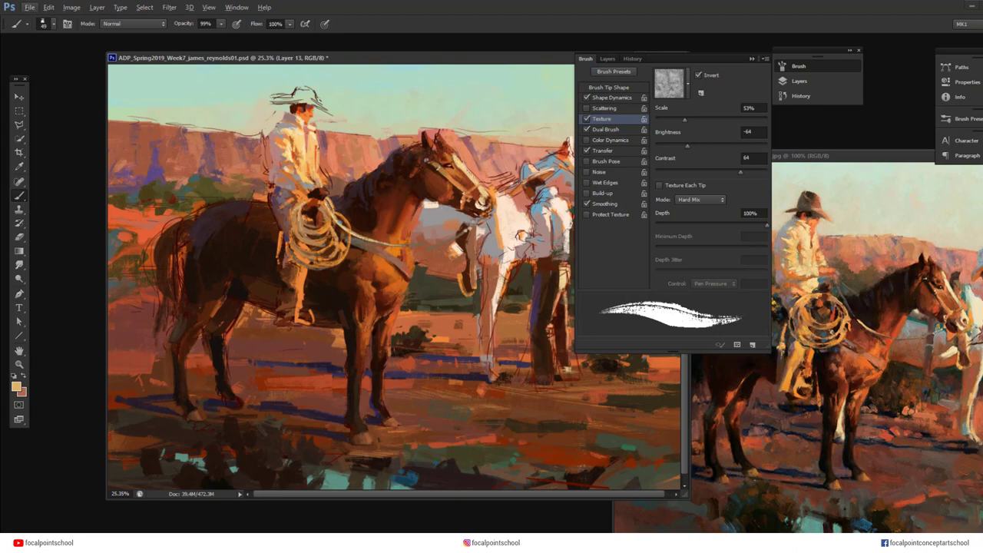
Retouch the cowboy's hip and shirt with sampled tones and the rust orange b44319
{"action": "left_click", "coordinate": [284, 197], "text": "alt"}
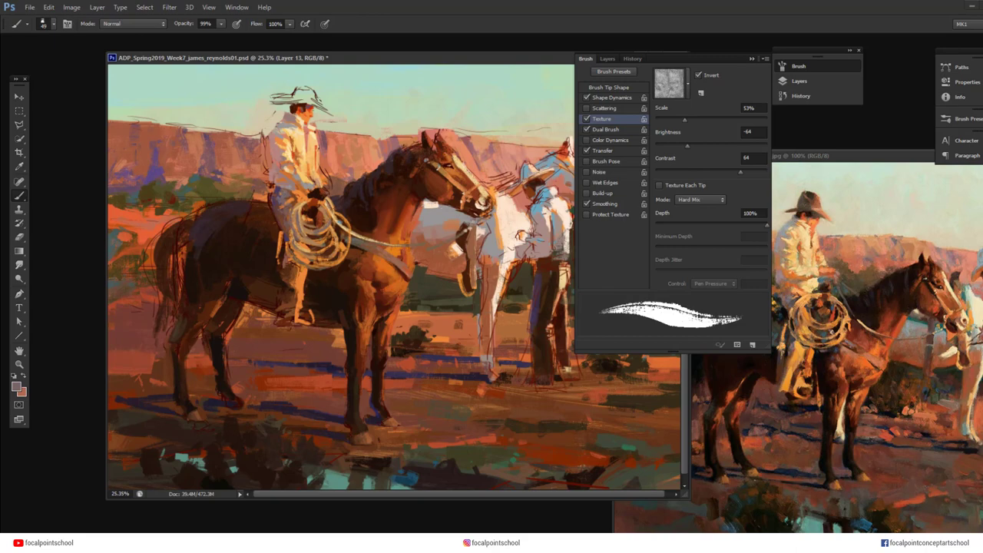
{"action": "left_click", "coordinate": [321, 207], "text": "alt"}
{"action": "left_click", "coordinate": [16, 387]}
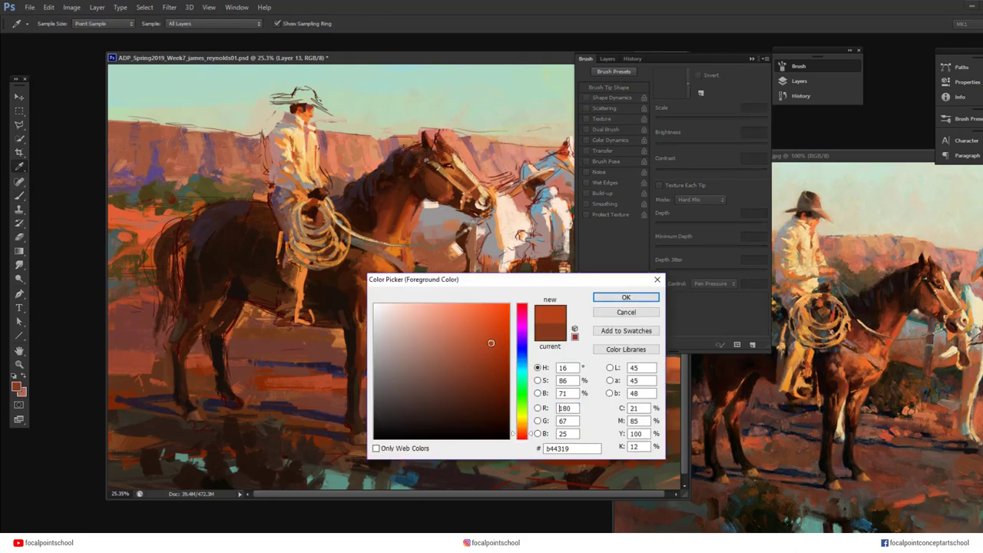
{"action": "key", "text": "Return"}
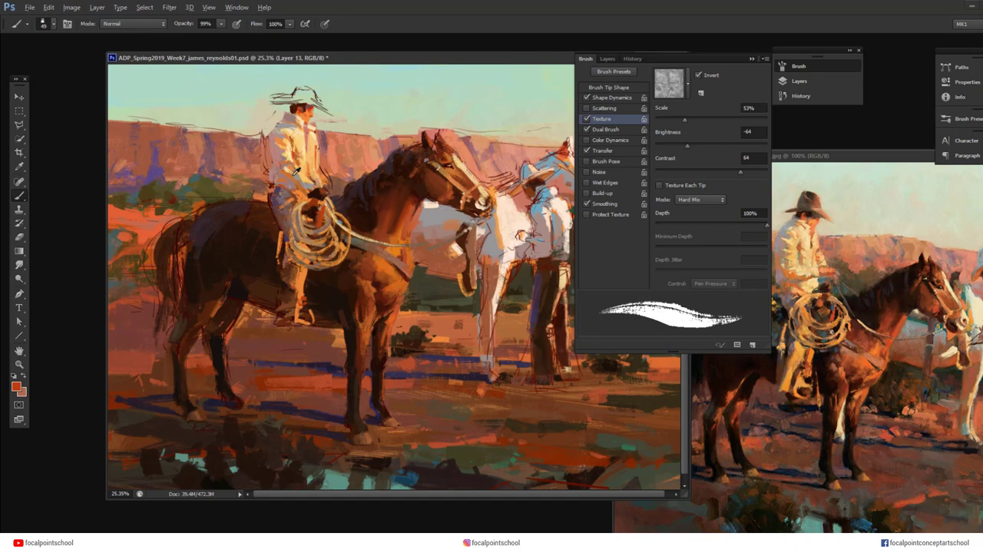
{"action": "left_click", "coordinate": [293, 132], "text": "alt"}
{"action": "left_click", "coordinate": [298, 155], "text": "alt"}
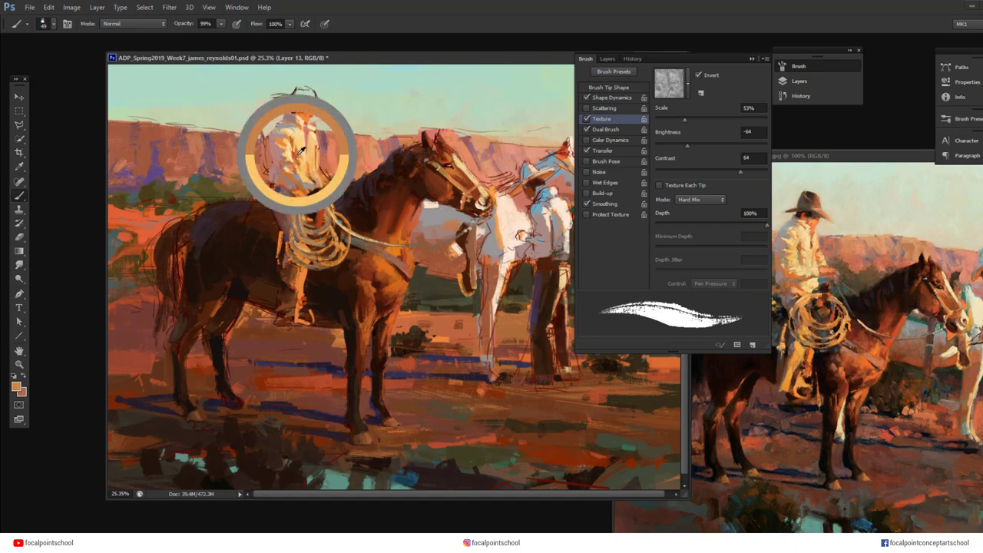
Sample the reference cowboy's shirt and shift the hue to mix a green foreground colour
{"action": "left_click", "coordinate": [18, 386]}
{"action": "left_click", "coordinate": [799, 257]}
{"action": "left_click", "coordinate": [523, 412]}
{"action": "left_click_drag", "start_coordinate": [458, 331], "coordinate": [468, 330]}
{"action": "left_click_drag", "start_coordinate": [523, 398], "coordinate": [523, 384]}
{"action": "left_click", "coordinate": [607, 298]}
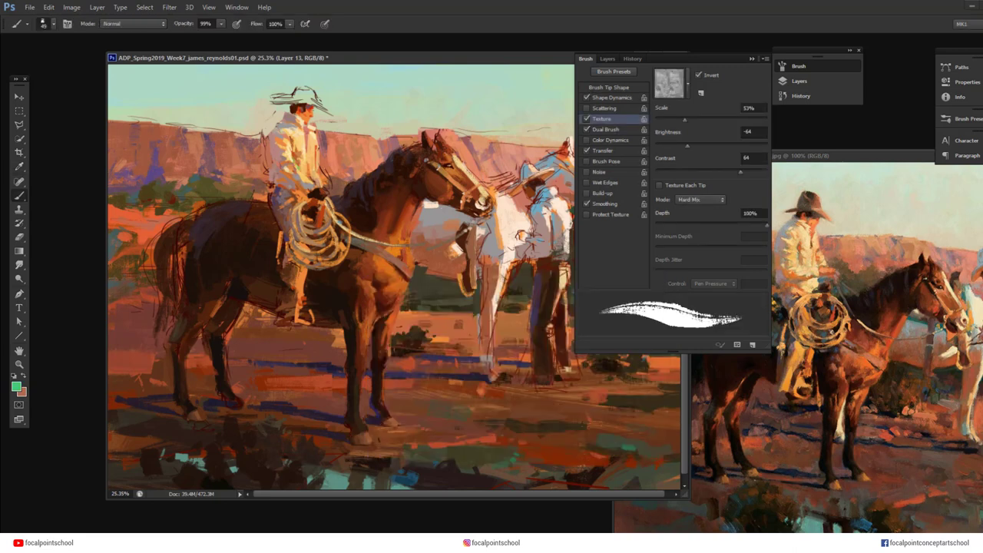
Sample shirt and background tones and refine the shirt's front edge and the cuff
{"action": "left_click", "coordinate": [319, 146], "text": "alt"}
{"action": "left_click_drag", "start_coordinate": [326, 183], "coordinate": [329, 187]}
{"action": "left_click", "coordinate": [316, 172], "text": "alt"}
{"action": "left_click", "coordinate": [316, 144], "text": "alt"}
{"action": "left_click_drag", "start_coordinate": [319, 151], "coordinate": [319, 165]}
{"action": "left_click", "coordinate": [300, 154], "text": "alt"}
Compare shirt colours in the painting and reference and set the foreground colour to c68249
{"action": "key", "text": "n"}
{"action": "left_click", "coordinate": [299, 145]}
{"action": "left_click", "coordinate": [782, 253]}
{"action": "left_click", "coordinate": [303, 161]}
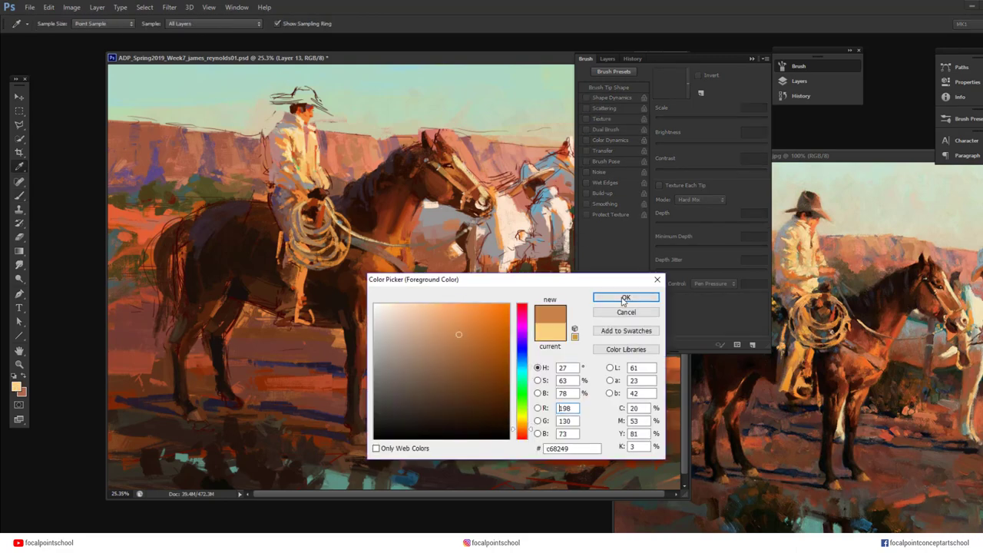
{"action": "left_click", "coordinate": [624, 298]}
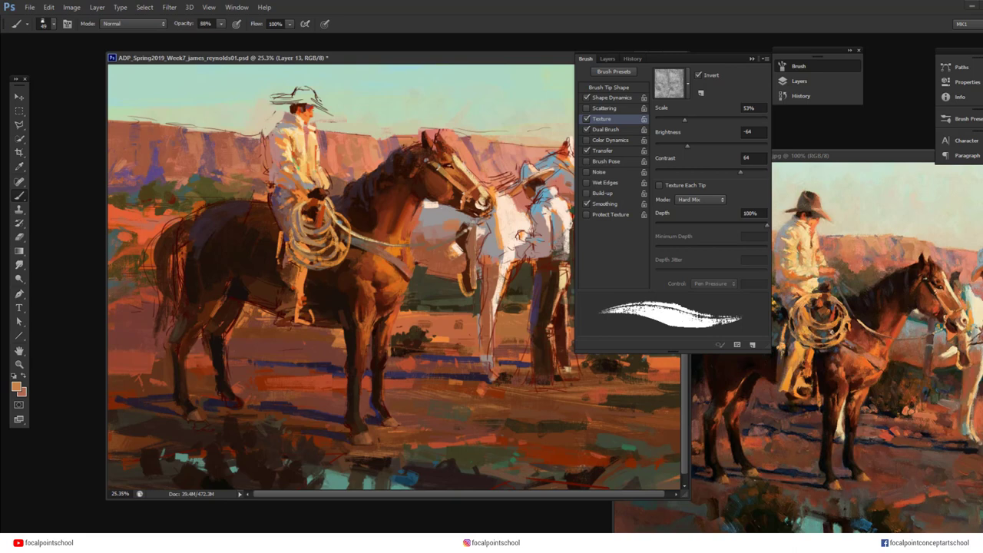
Sample grey from the cowboy's rear shoulder and mix a light blue as foreground colour
{"action": "left_click", "coordinate": [283, 125], "text": "alt"}
{"action": "key", "text": "n"}
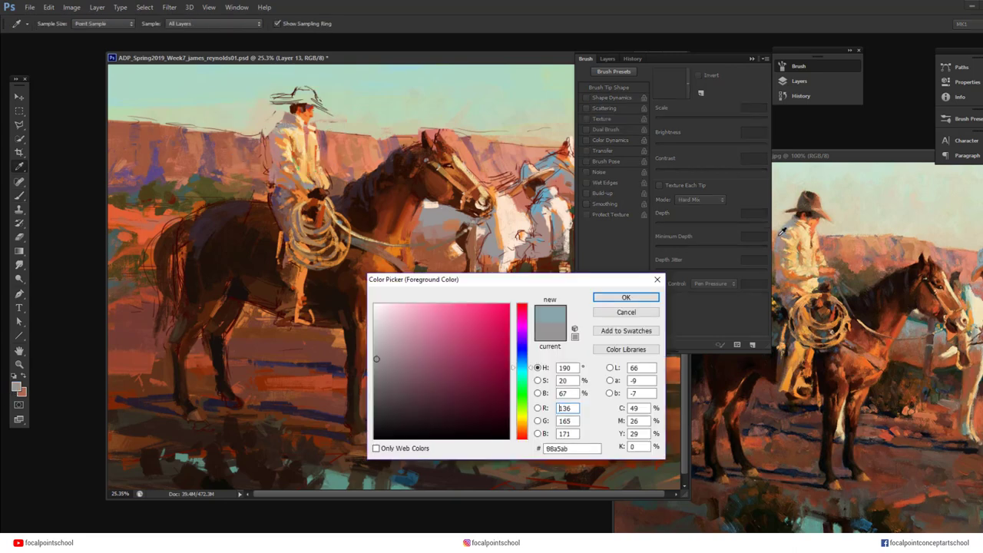
{"action": "left_click", "coordinate": [523, 368]}
{"action": "left_click", "coordinate": [413, 335]}
{"action": "left_click", "coordinate": [522, 366]}
{"action": "key", "text": "Return"}
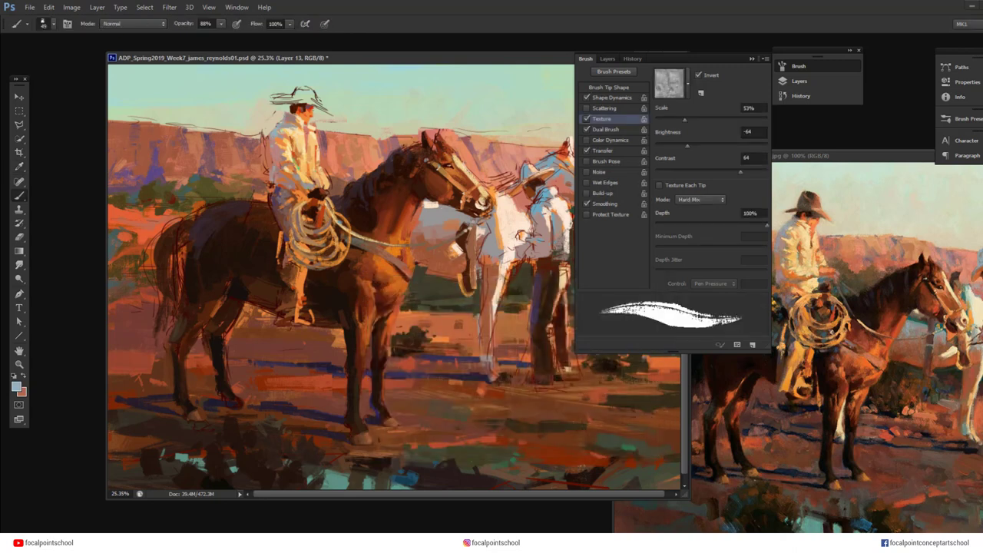
Sample a dark brown under the brim, block in the cowboy's hat and undo the last stroke
{"action": "left_click", "coordinate": [308, 110], "text": "alt"}
{"action": "mouse_move", "coordinate": [304, 100]}
{"action": "left_mouse_down"}
{"action": "mouse_move", "coordinate": [334, 115]}
{"action": "mouse_move", "coordinate": [311, 86]}
{"action": "mouse_move", "coordinate": [272, 104]}
{"action": "mouse_move", "coordinate": [309, 94]}
{"action": "mouse_move", "coordinate": [298, 84]}
{"action": "mouse_move", "coordinate": [310, 98]}
{"action": "left_mouse_up"}
{"action": "key", "text": "ctrl+z"}
Sample the sky colour, enlarge the brush to 81 px and paint sky around the hat to shape its outline
{"action": "left_click", "coordinate": [306, 85], "text": "alt"}
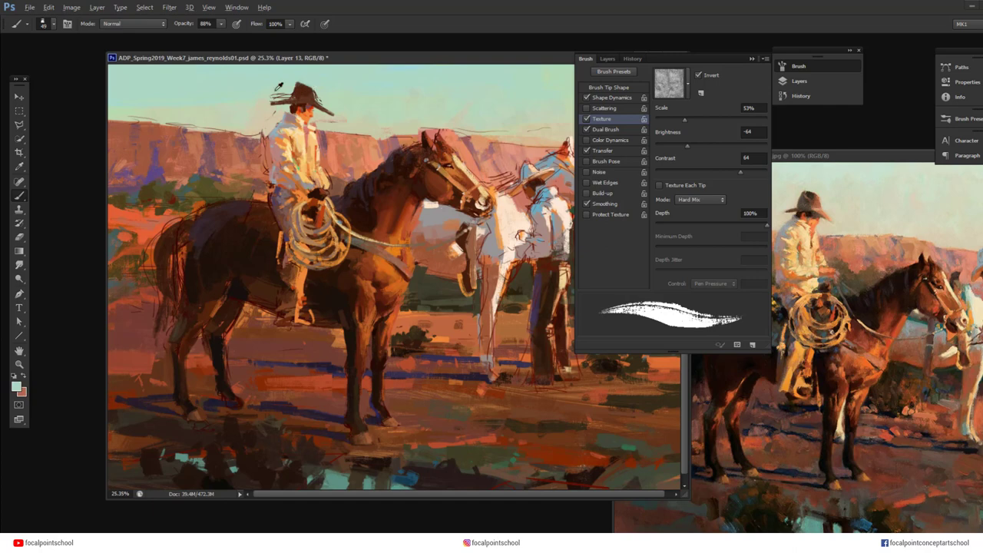
{"action": "right_click", "coordinate": [255, 108]}
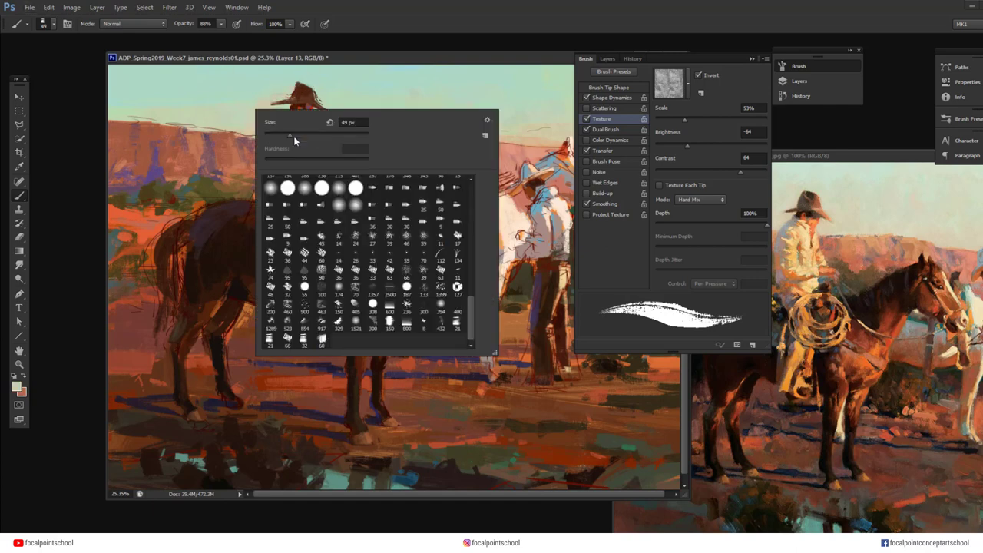
{"action": "left_click", "coordinate": [294, 137]}
{"action": "left_click", "coordinate": [233, 113]}
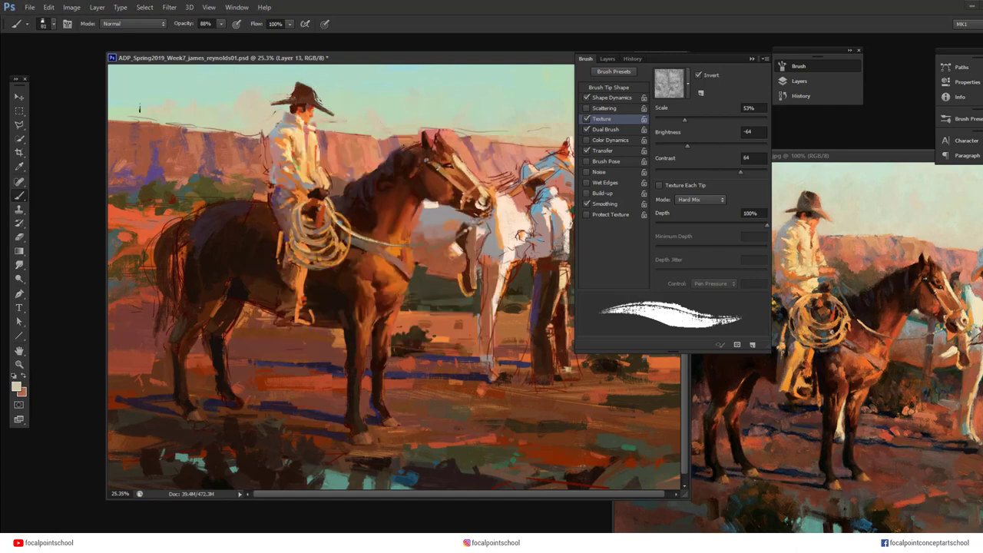
{"action": "mouse_move", "coordinate": [317, 90]}
{"action": "left_mouse_down"}
{"action": "mouse_move", "coordinate": [320, 102]}
{"action": "mouse_move", "coordinate": [307, 99]}
{"action": "left_mouse_up"}
Set the foreground colour to dark green 374945 and the brush size to 56 px for the hat
{"action": "key", "text": "n"}
{"action": "left_click", "coordinate": [523, 408]}
{"action": "left_click_drag", "start_coordinate": [450, 395], "coordinate": [406, 399]}
{"action": "left_click", "coordinate": [523, 378]}
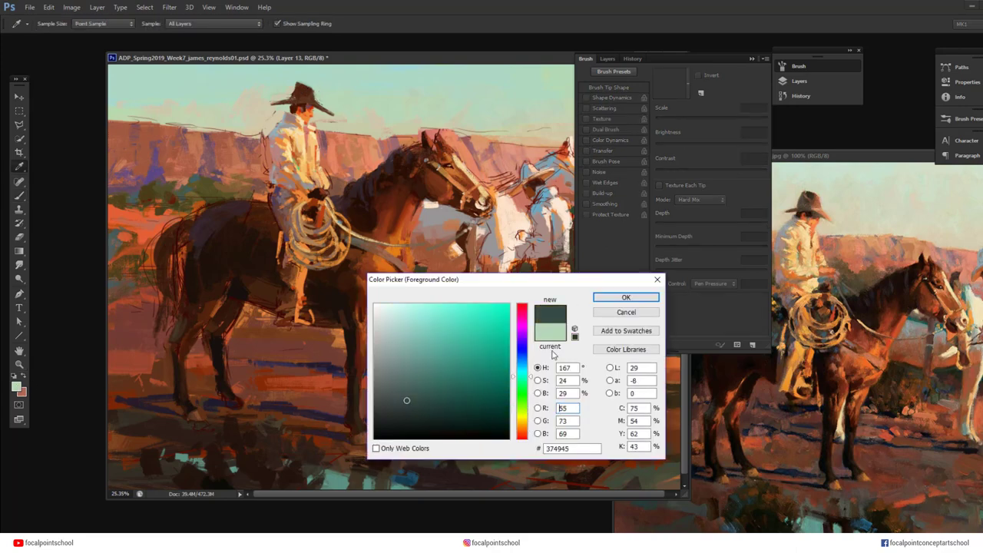
{"action": "left_click", "coordinate": [626, 298]}
{"action": "right_click", "coordinate": [327, 128]}
{"action": "left_click", "coordinate": [359, 159]}
{"action": "left_click", "coordinate": [256, 113]}
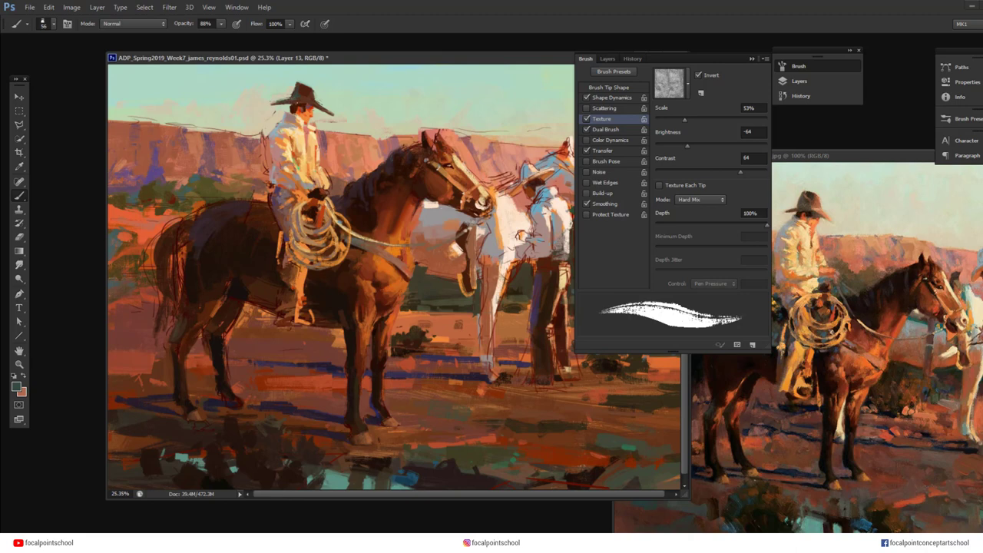
Refine the hat's crown and brim with sampled tones, reducing the brush to 46 px
{"action": "left_click", "coordinate": [395, 204], "text": "alt"}
{"action": "left_click", "coordinate": [323, 100], "text": "alt"}
{"action": "right_click", "coordinate": [321, 122]}
{"action": "left_click", "coordinate": [350, 154]}
{"action": "left_click", "coordinate": [306, 113], "text": "alt"}
{"action": "left_click", "coordinate": [315, 105], "text": "alt"}
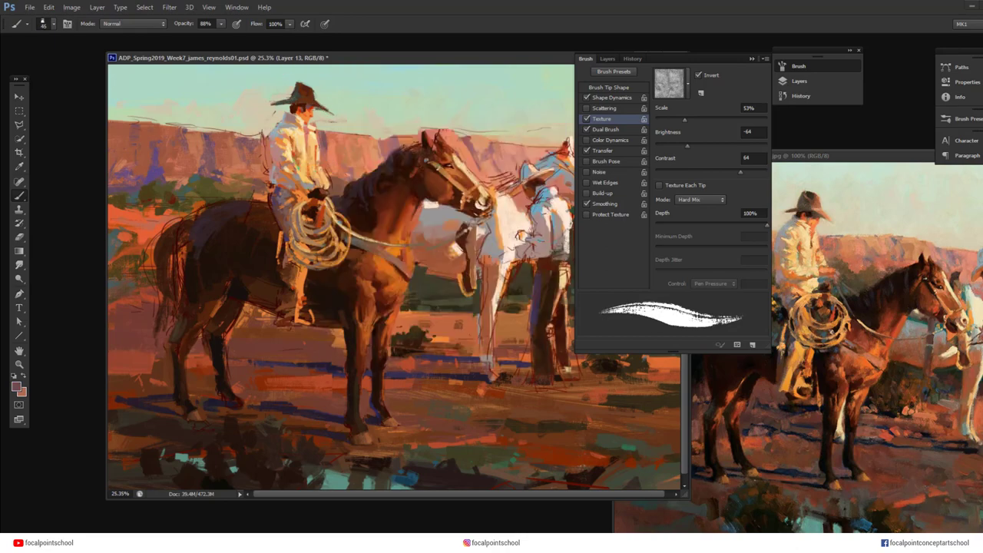
Zoom out to view the whole painting and save the document
{"action": "left_click", "coordinate": [19, 364]}
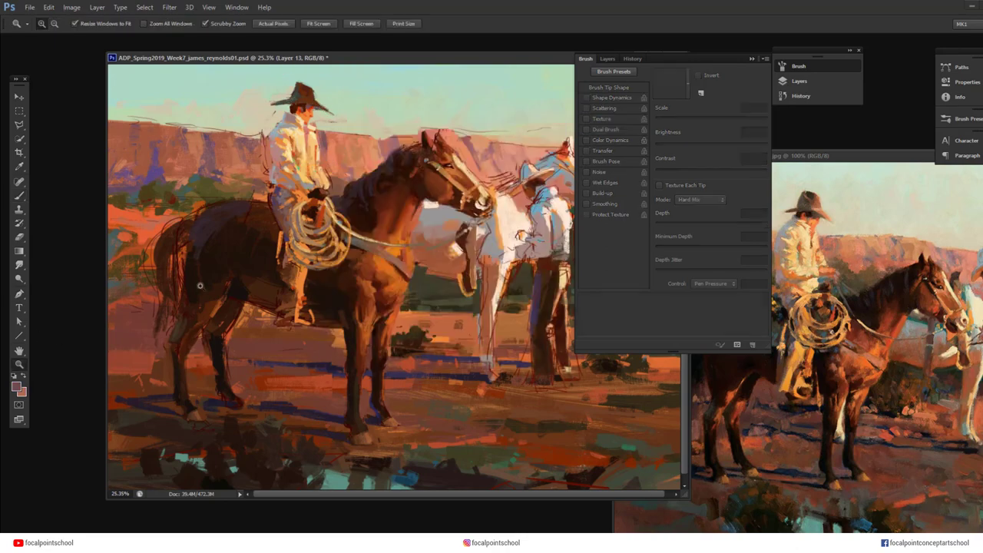
{"action": "left_click_drag", "start_coordinate": [200, 284], "coordinate": [171, 284]}
{"action": "key", "text": "ctrl+s"}
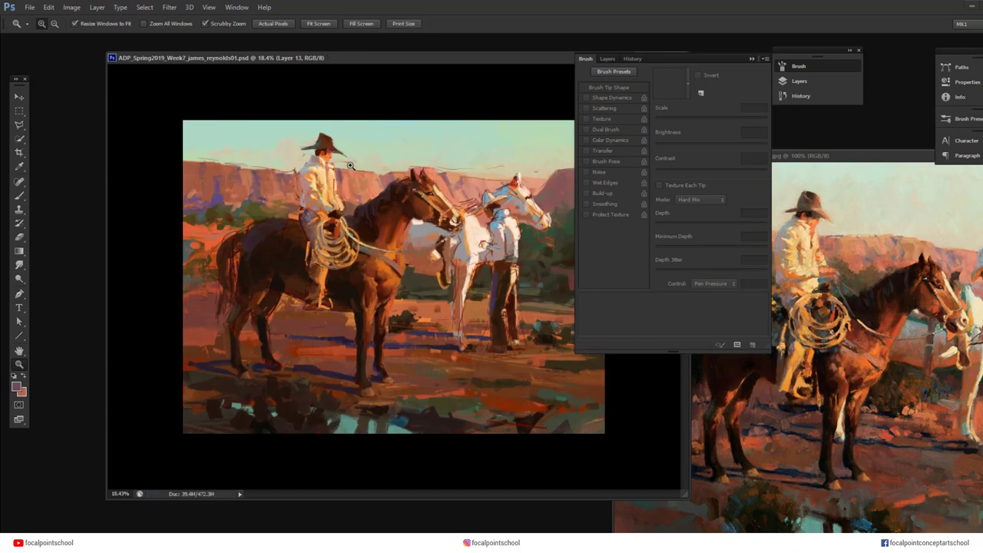
Zoom in on the mounted cowboy and set the foreground colour to dark brown 431502
{"action": "left_click_drag", "start_coordinate": [338, 220], "coordinate": [371, 218]}
{"action": "key", "text": "b"}
{"action": "left_click", "coordinate": [17, 386]}
{"action": "left_click", "coordinate": [477, 171]}
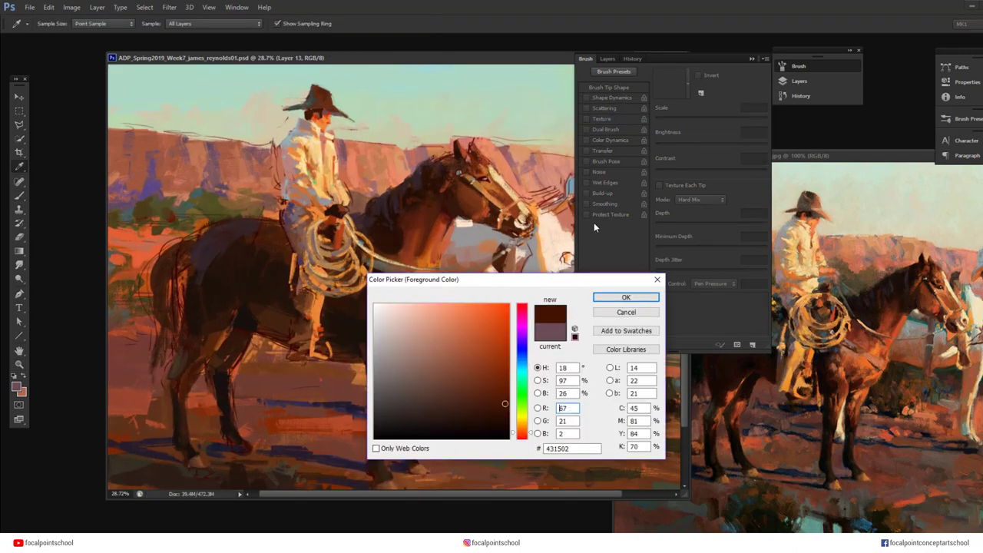
{"action": "left_click", "coordinate": [626, 298]}
Sample tones from the cowboy's face and hair and set the foreground colour to dark plum 54303f
{"action": "left_click", "coordinate": [315, 116], "text": "alt"}
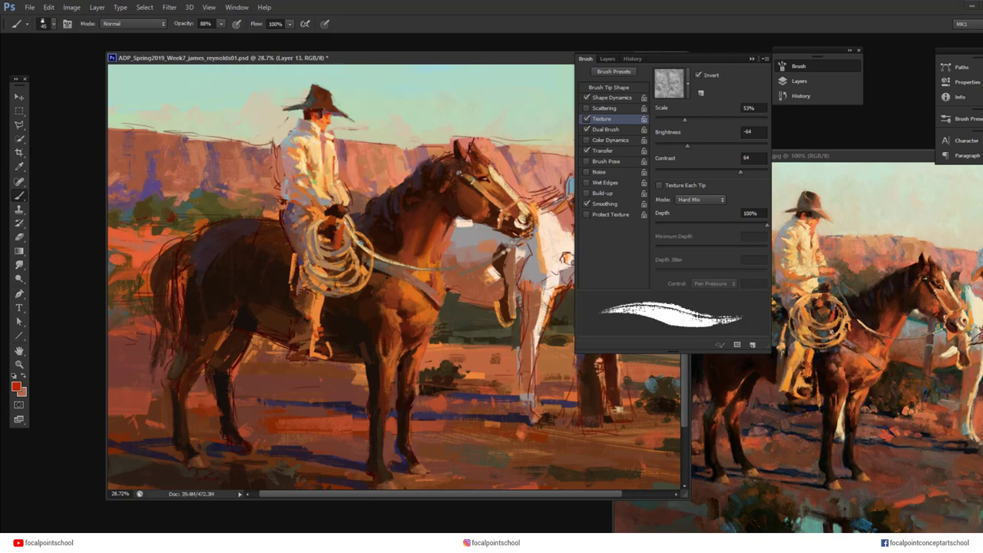
{"action": "left_click", "coordinate": [316, 114], "text": "alt"}
{"action": "left_click", "coordinate": [16, 386]}
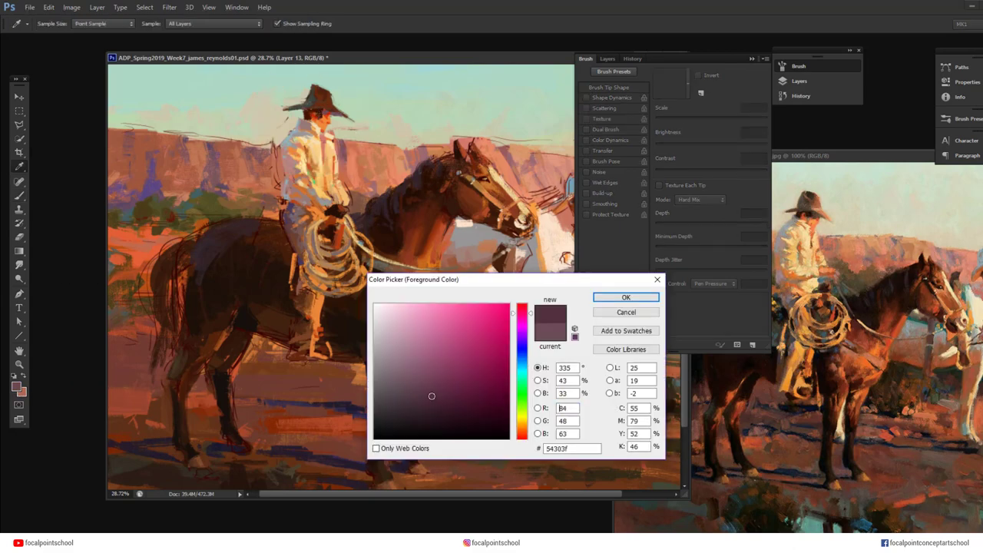
{"action": "left_click", "coordinate": [627, 295]}
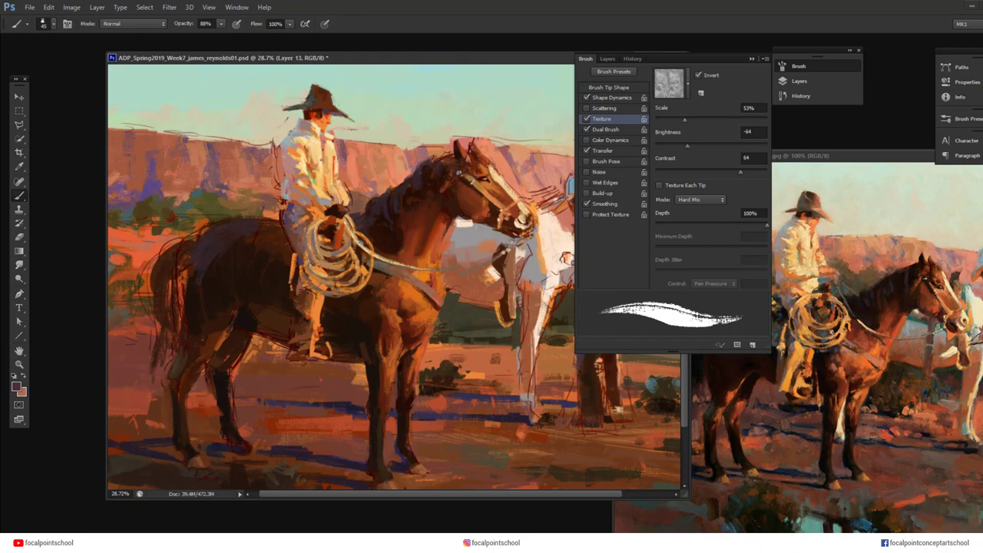
Sample a tone beside the cowboy's face and set the foreground colour to a muted reddish brown
{"action": "left_click", "coordinate": [342, 125], "text": "alt"}
{"action": "left_click", "coordinate": [18, 387]}
{"action": "left_click", "coordinate": [438, 210]}
{"action": "left_click", "coordinate": [330, 100]}
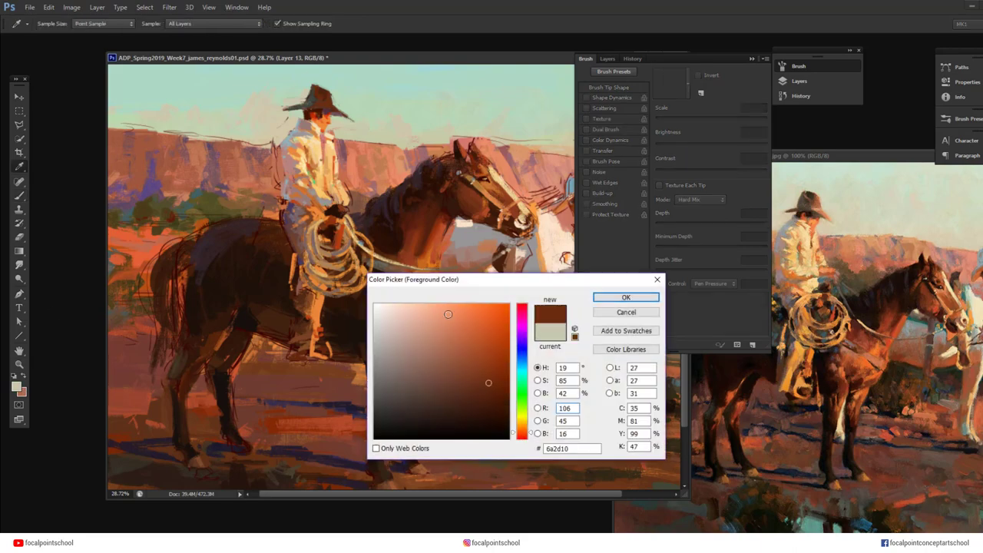
{"action": "left_click", "coordinate": [456, 349]}
{"action": "left_click", "coordinate": [628, 296]}
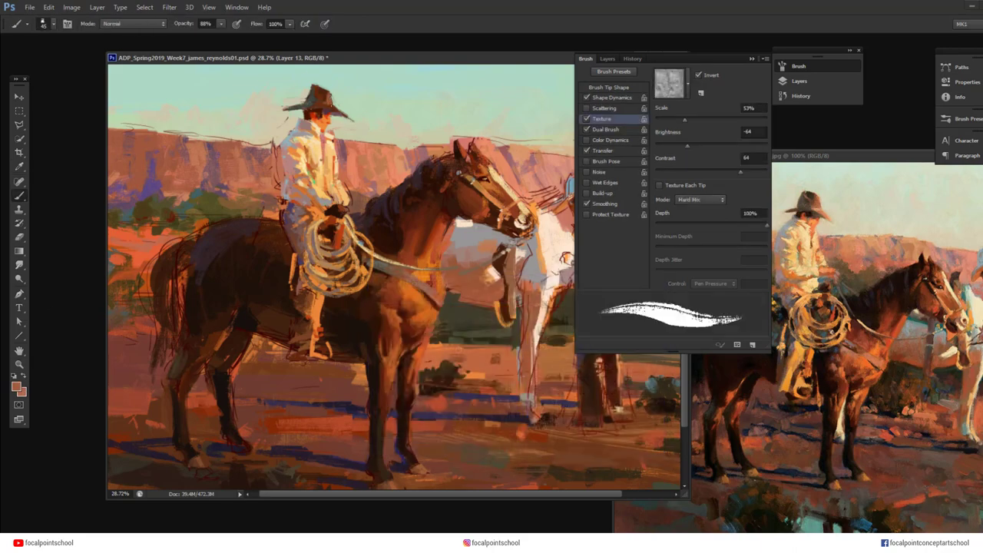
{"action": "right_click", "coordinate": [357, 129]}
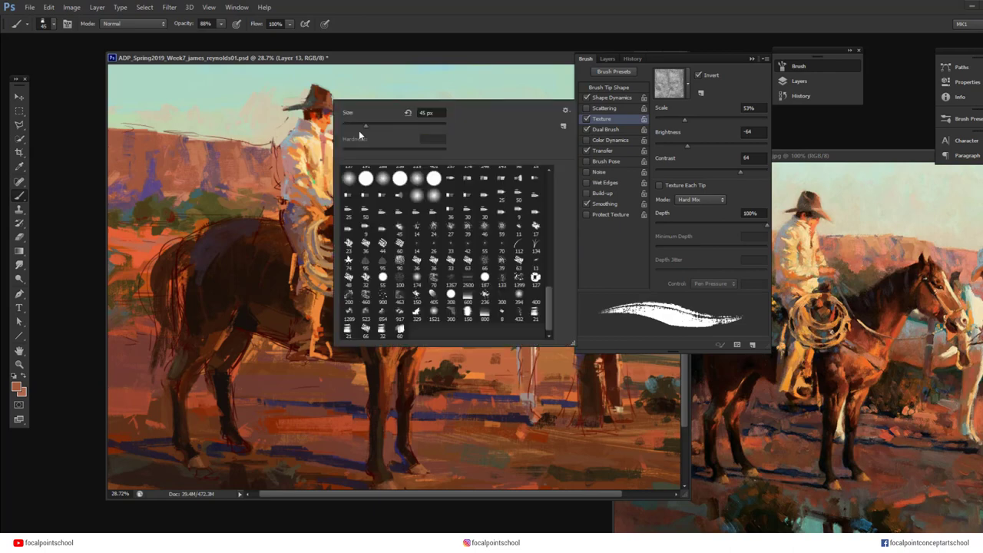
{"action": "key", "text": "Escape"}
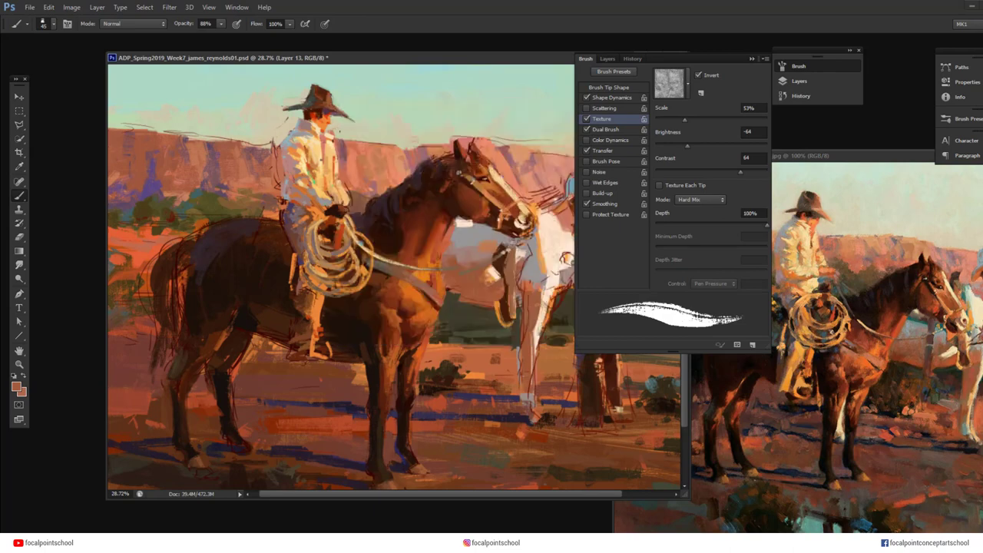
Set the brush opacity to 77% and the foreground colour to light skin tone da9c77
{"action": "left_click", "coordinate": [16, 386]}
{"action": "left_click", "coordinate": [435, 359]}
{"action": "key", "text": "7"}
{"action": "key", "text": "7"}
{"action": "left_click", "coordinate": [16, 387]}
{"action": "left_click", "coordinate": [435, 324]}
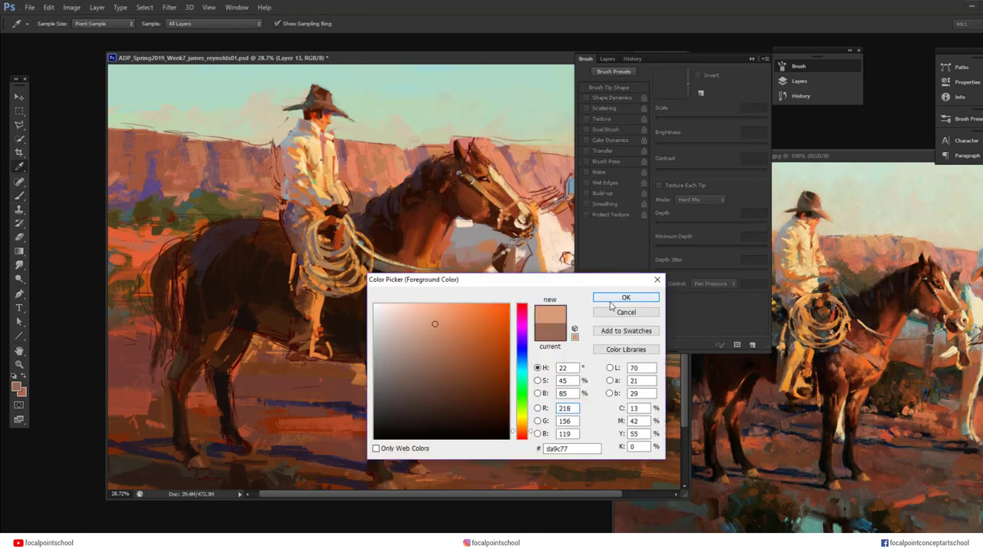
{"action": "left_click", "coordinate": [624, 298]}
Pick an orange from the reference painting, and sample the sky and face tones around the mounted cowboy's hat
{"action": "left_click", "coordinate": [16, 386]}
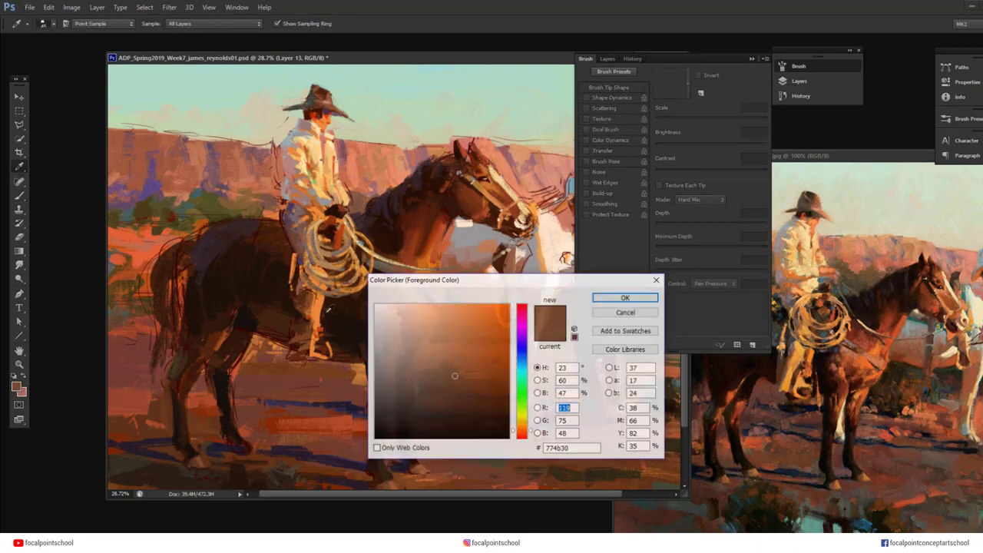
{"action": "left_click", "coordinate": [827, 214]}
{"action": "key", "text": "Return"}
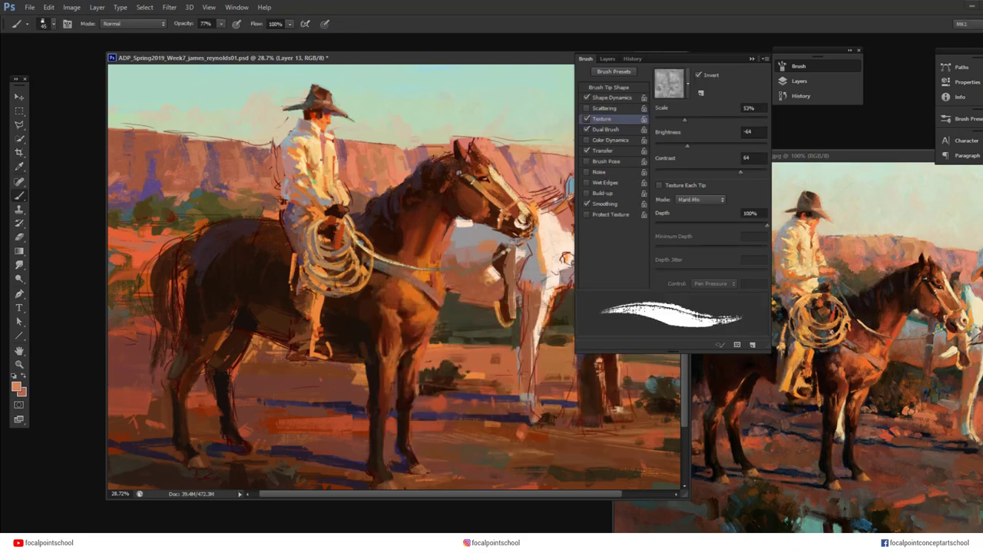
{"action": "left_click", "coordinate": [16, 388]}
{"action": "left_click", "coordinate": [628, 293]}
{"action": "left_click", "coordinate": [327, 84], "text": "alt"}
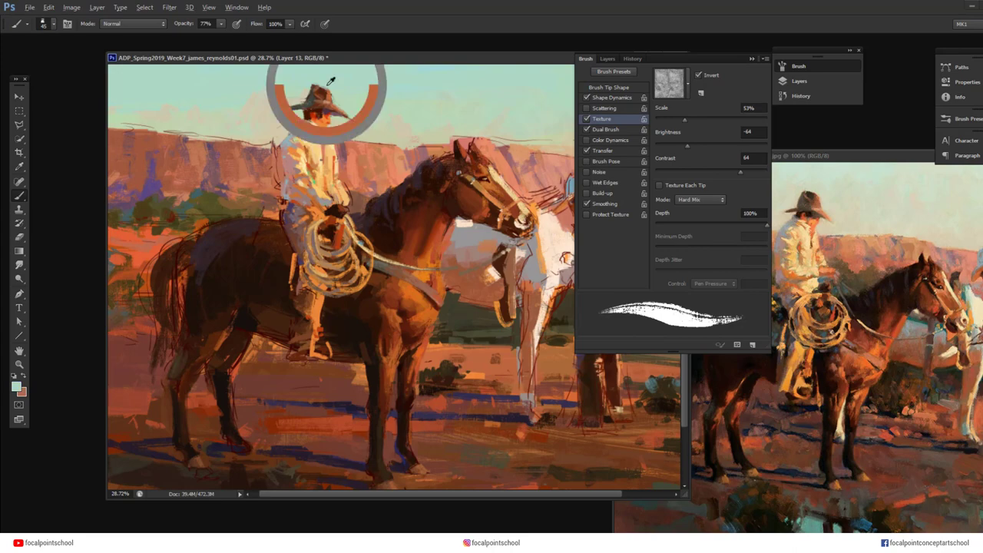
{"action": "left_click", "coordinate": [310, 112], "text": "alt"}
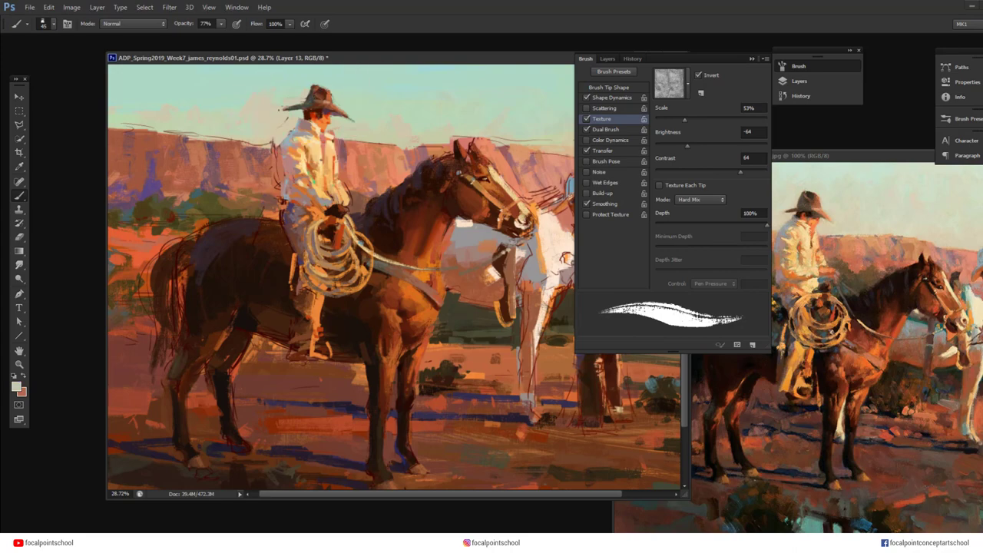
Retouch the mounted cowboy's glove and coiled rope with tones sampled from the shirt, glove and rope
{"action": "left_click", "coordinate": [16, 386]}
{"action": "left_click", "coordinate": [301, 170], "text": "alt"}
{"action": "left_click", "coordinate": [333, 214], "text": "alt"}
{"action": "mouse_move", "coordinate": [330, 215]}
{"action": "left_mouse_down"}
{"action": "mouse_move", "coordinate": [314, 223]}
{"action": "mouse_move", "coordinate": [335, 268]}
{"action": "mouse_move", "coordinate": [361, 264]}
{"action": "mouse_move", "coordinate": [359, 227]}
{"action": "left_mouse_up"}
{"action": "left_click", "coordinate": [313, 235], "text": "alt"}
{"action": "left_click", "coordinate": [327, 252], "text": "alt"}
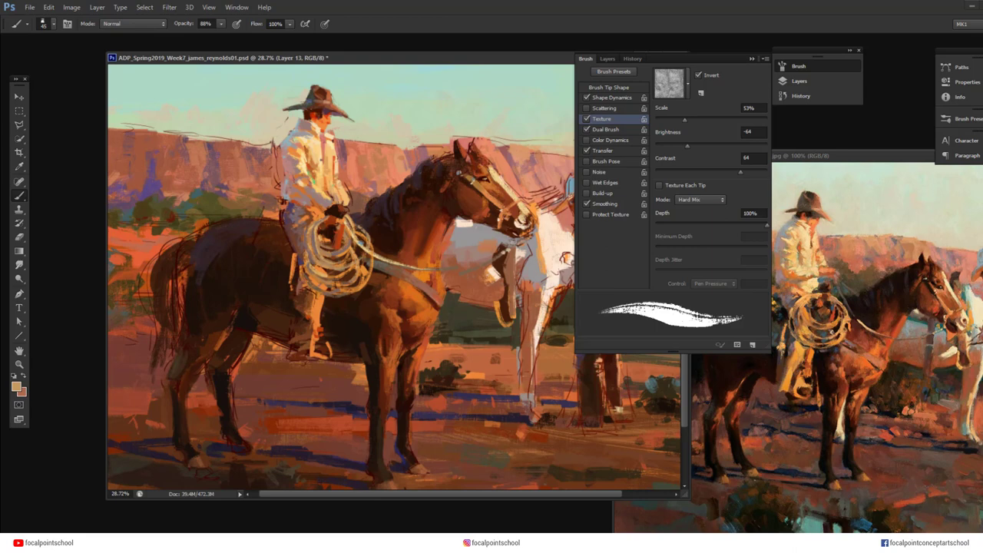
{"action": "left_click", "coordinate": [370, 242], "text": "alt"}
{"action": "left_click", "coordinate": [363, 228], "text": "alt"}
{"action": "left_click_drag", "start_coordinate": [376, 262], "coordinate": [381, 271]}
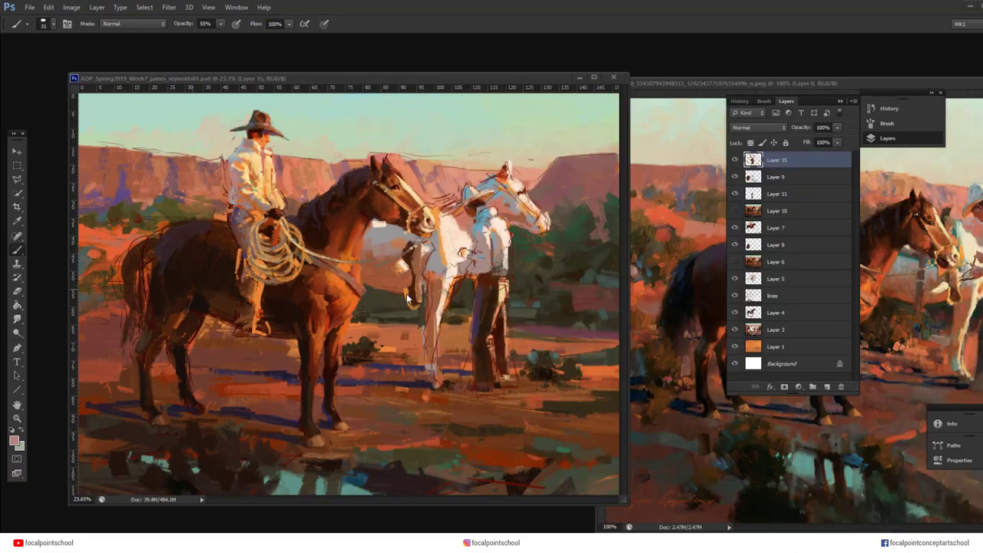
Sample a dark brown from the bay horse's neck and touch up the shoulder beside the coiled rope
{"action": "left_click", "coordinate": [343, 208], "text": "alt"}
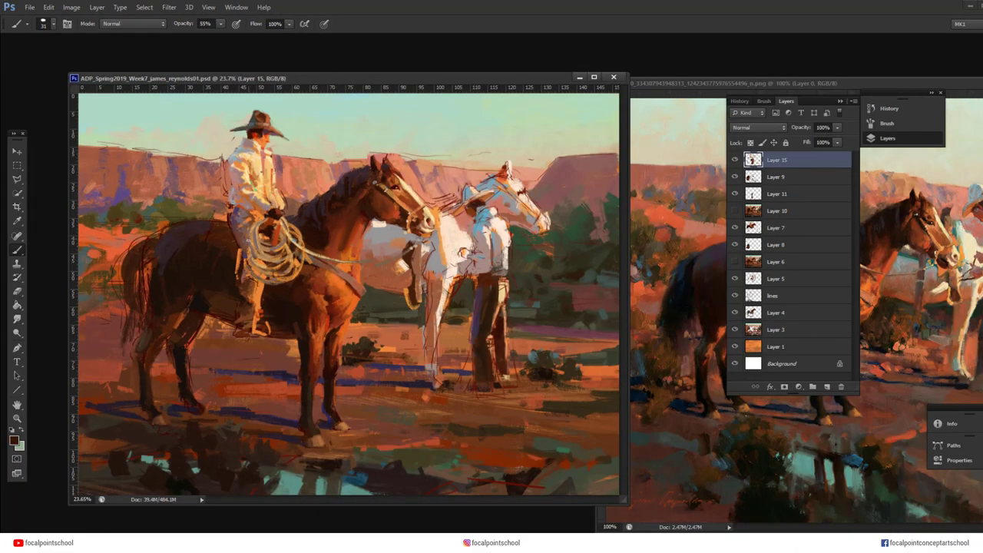
{"action": "left_click", "coordinate": [313, 270]}
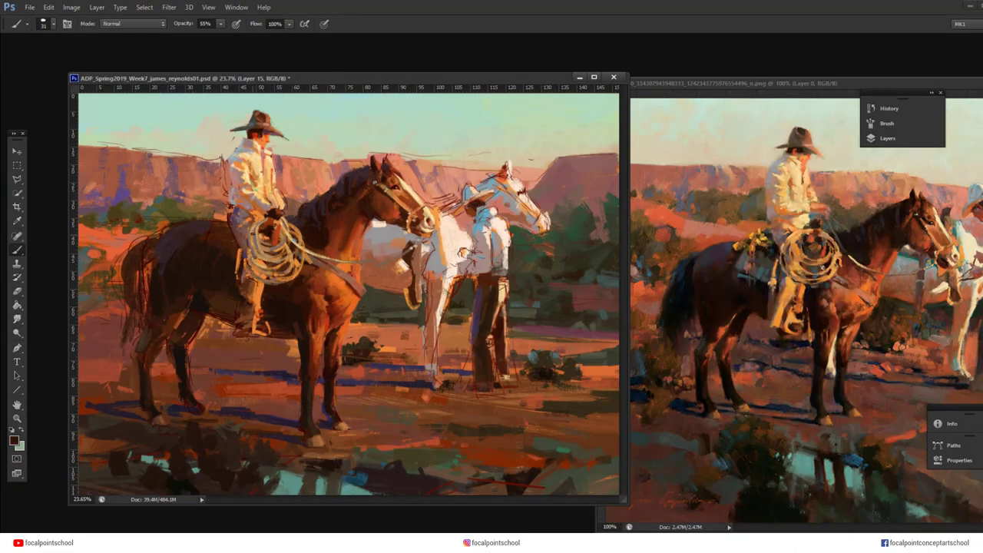
{"action": "left_click", "coordinate": [16, 418]}
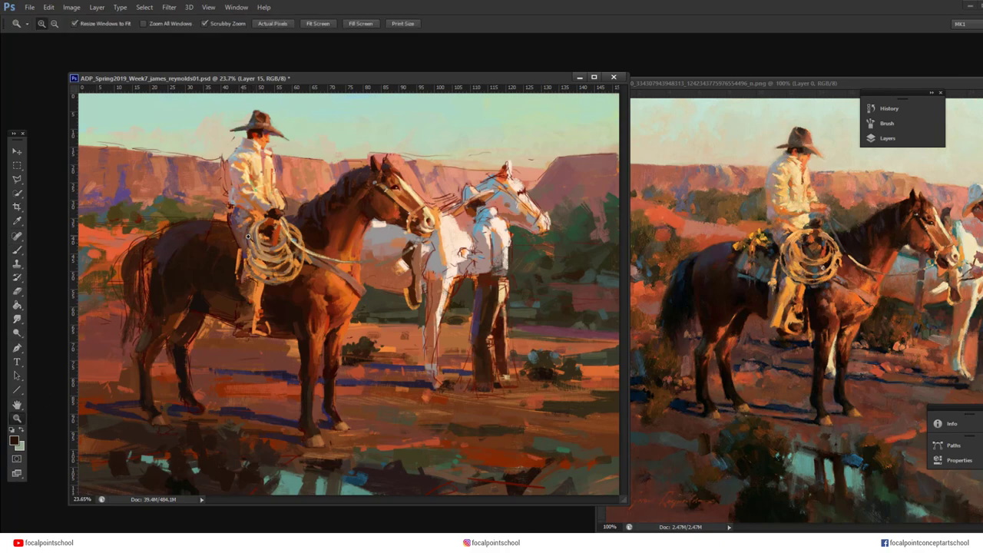
{"action": "left_click", "coordinate": [432, 226]}
{"action": "left_click", "coordinate": [431, 226]}
{"action": "left_click", "coordinate": [432, 226]}
{"action": "left_click", "coordinate": [432, 225], "text": "alt"}
{"action": "left_click_drag", "start_coordinate": [565, 45], "coordinate": [465, 55]}
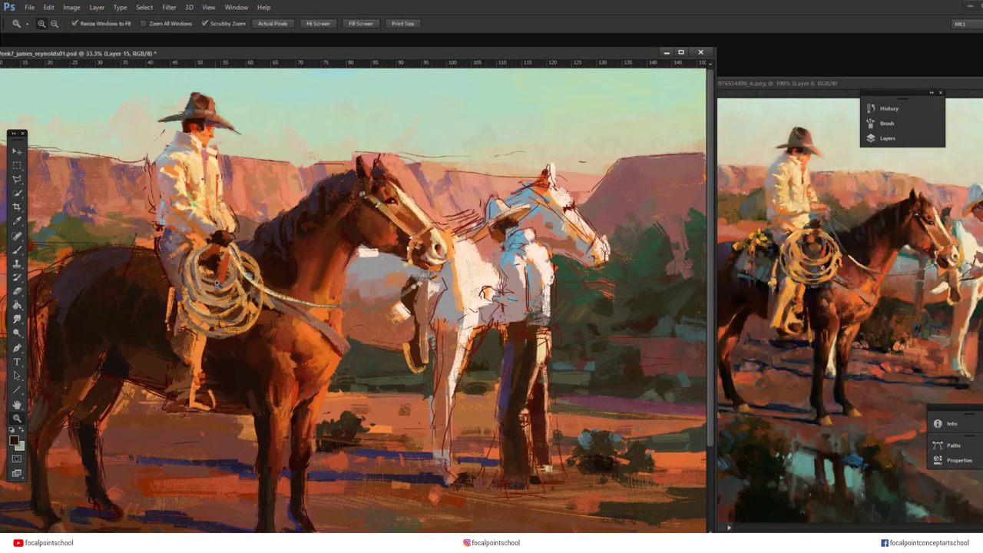
Refine the upper loops of the coiled rope below the glove with sampled tones
{"action": "key", "text": "b"}
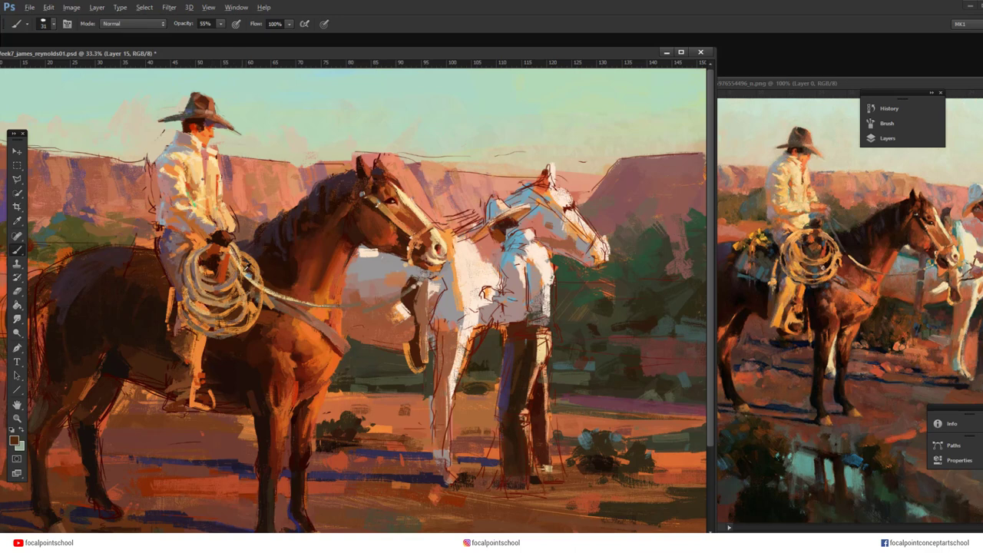
{"action": "left_click", "coordinate": [240, 267], "text": "alt"}
{"action": "left_click_drag", "start_coordinate": [198, 253], "coordinate": [208, 247]}
{"action": "left_click", "coordinate": [205, 252], "text": "alt"}
{"action": "left_click", "coordinate": [205, 254], "text": "alt"}
Sample the mounted cowboy's shirt and set the foreground colour to warm brown 8c563c for its sleeve
{"action": "left_click", "coordinate": [174, 219], "text": "alt"}
{"action": "left_click", "coordinate": [177, 199], "text": "alt"}
{"action": "left_click", "coordinate": [14, 442]}
{"action": "left_click", "coordinate": [141, 385]}
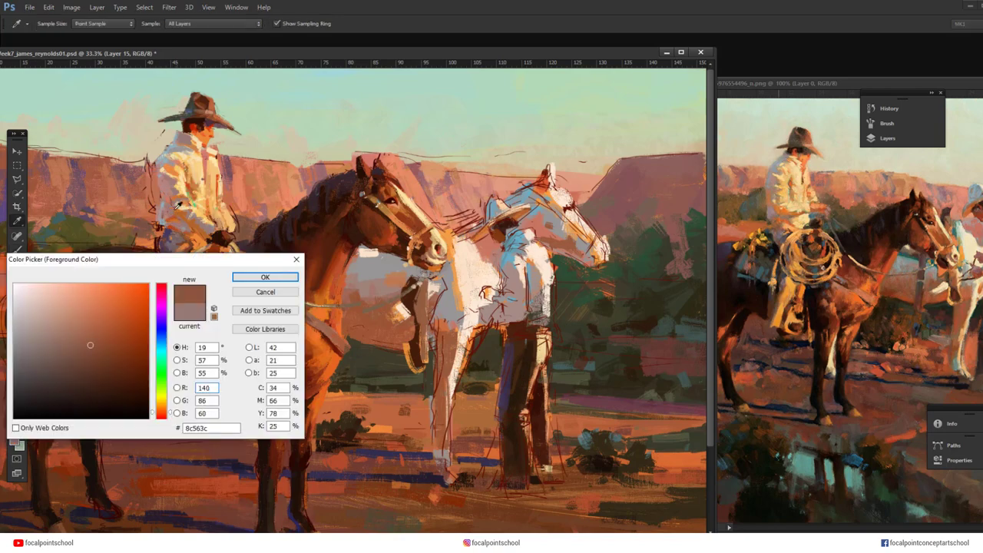
{"action": "left_click", "coordinate": [264, 277]}
{"action": "left_click", "coordinate": [187, 213], "text": "alt"}
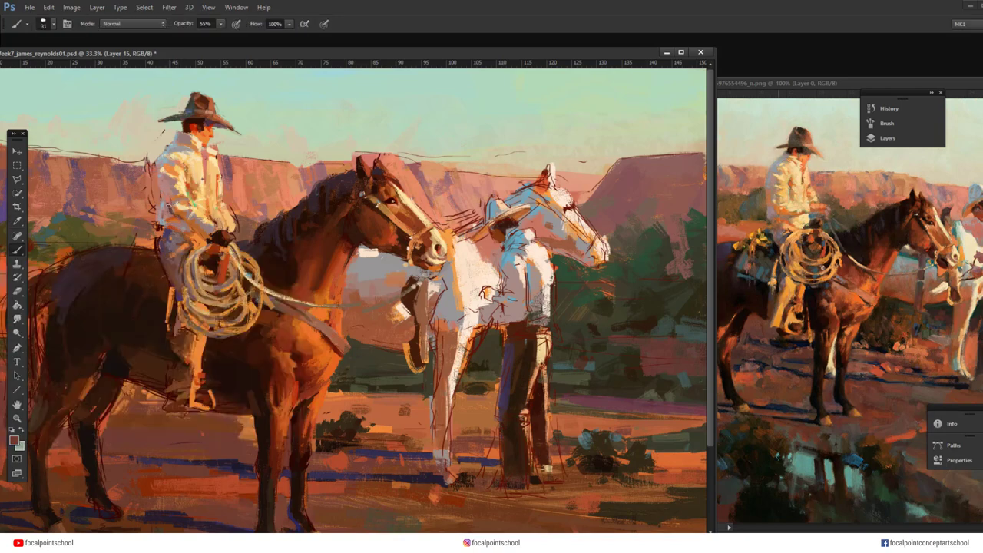
Rework the sleeve and back of the mounted cowboy's shirt with tones sampled along them
{"action": "left_click", "coordinate": [175, 193], "text": "alt"}
{"action": "left_click", "coordinate": [175, 205], "text": "alt"}
{"action": "left_click", "coordinate": [175, 217], "text": "alt"}
{"action": "left_click", "coordinate": [173, 181], "text": "alt"}
{"action": "left_click", "coordinate": [172, 187], "text": "alt"}
Set the foreground colour to a muted greyish brown for the shirt's shadows
{"action": "left_click", "coordinate": [14, 440]}
{"action": "left_click", "coordinate": [46, 339]}
{"action": "left_click", "coordinate": [162, 416]}
{"action": "left_click", "coordinate": [57, 345]}
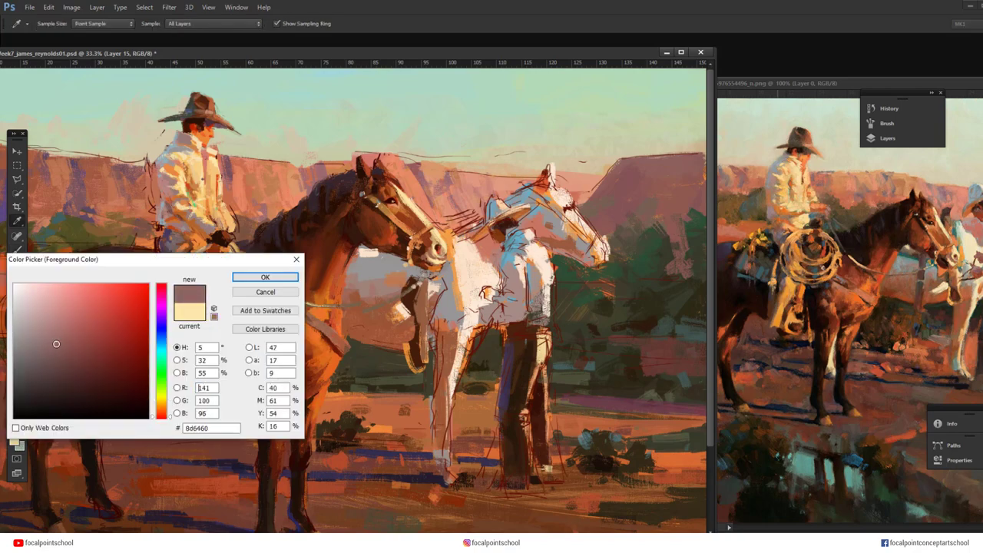
{"action": "left_click", "coordinate": [161, 404]}
{"action": "left_click", "coordinate": [161, 401]}
{"action": "left_click", "coordinate": [49, 340]}
{"action": "left_click", "coordinate": [162, 416]}
{"action": "left_click", "coordinate": [54, 348]}
{"action": "left_click_drag", "start_coordinate": [162, 412], "coordinate": [161, 405]}
{"action": "left_click", "coordinate": [265, 277]}
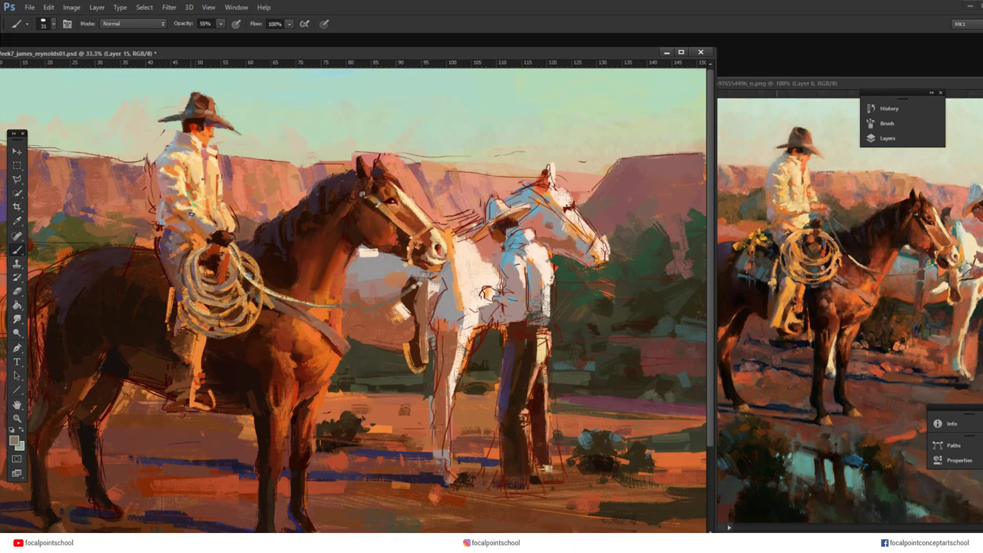
Blend the shadows on the shirt's lower sleeve and back with sampled tones
{"action": "left_click", "coordinate": [201, 229], "text": "alt"}
{"action": "left_click", "coordinate": [194, 234], "text": "alt"}
{"action": "left_click", "coordinate": [188, 217], "text": "alt"}
{"action": "left_click", "coordinate": [178, 186], "text": "alt"}
{"action": "left_click", "coordinate": [169, 210], "text": "alt"}
{"action": "left_click", "coordinate": [163, 204], "text": "alt"}
{"action": "left_click", "coordinate": [169, 208], "text": "alt"}
Sample the red on the mounted cowboy's face, reduce the brush size and adjust the foreground colour
{"action": "left_click", "coordinate": [211, 127], "text": "alt"}
{"action": "right_click", "coordinate": [214, 145]}
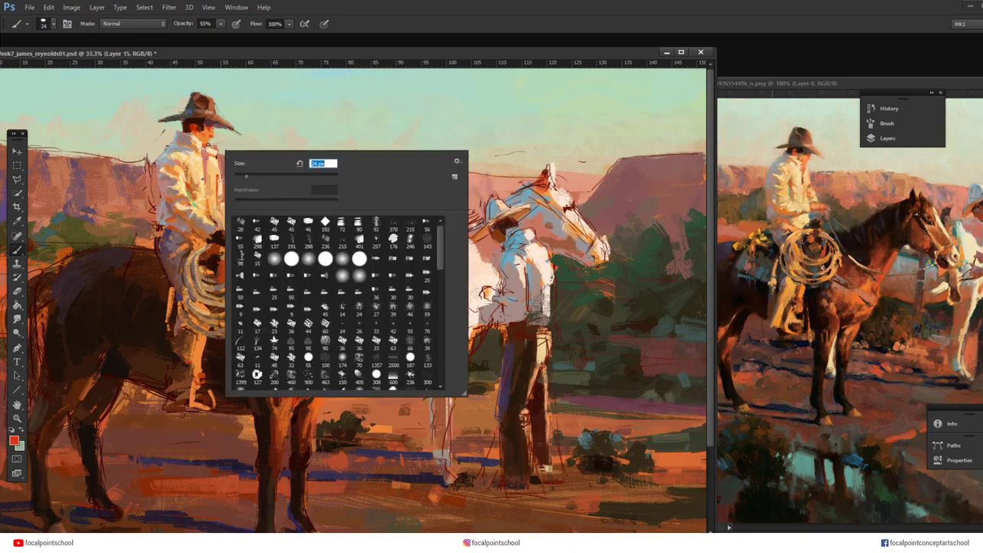
{"action": "left_click_drag", "start_coordinate": [247, 176], "coordinate": [243, 176]}
{"action": "left_click", "coordinate": [210, 145]}
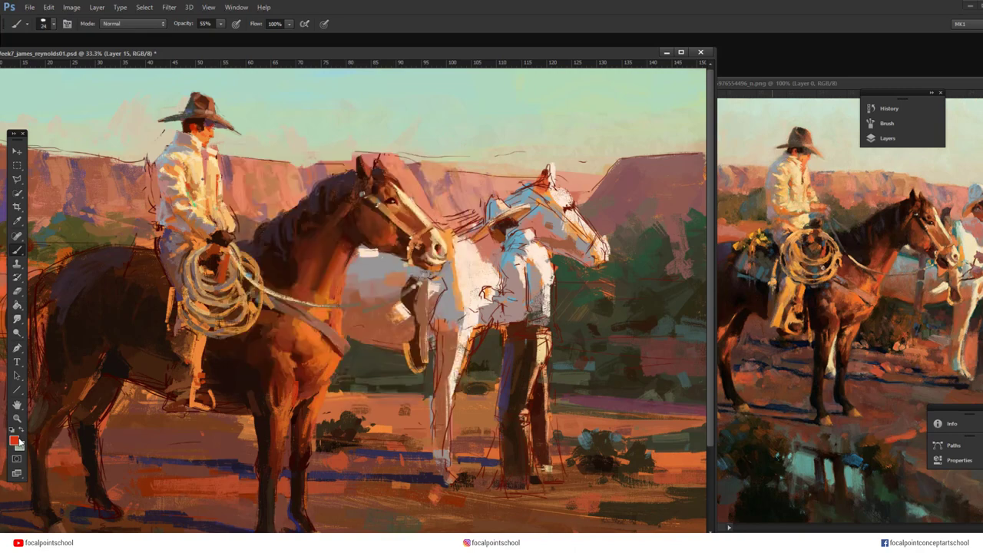
{"action": "left_click", "coordinate": [15, 440]}
{"action": "left_click", "coordinate": [160, 411]}
{"action": "left_click_drag", "start_coordinate": [121, 295], "coordinate": [105, 285]}
{"action": "left_click", "coordinate": [249, 277]}
Sample the mounted cowboy's hair and set the foreground colour to a very dark brown
{"action": "left_click", "coordinate": [188, 123], "text": "alt"}
{"action": "left_click", "coordinate": [13, 440]}
{"action": "left_click", "coordinate": [139, 295]}
{"action": "left_click", "coordinate": [265, 273]}
{"action": "key", "text": "ctrl+space"}
{"action": "left_click", "coordinate": [13, 440]}
{"action": "left_click", "coordinate": [39, 413]}
{"action": "left_click", "coordinate": [266, 276]}
Block in the saddle blanket behind the rider with a 72 px brush, using dark brown and teal tones
{"action": "right_click", "coordinate": [159, 284]}
{"action": "double_click", "coordinate": [269, 399]}
{"action": "left_click", "coordinate": [143, 296], "text": "alt"}
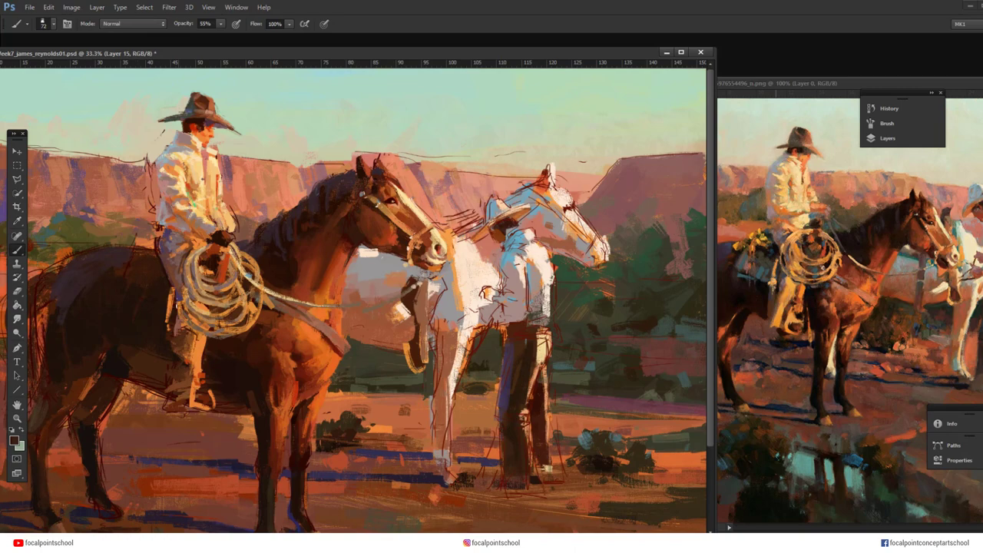
{"action": "left_click_drag", "start_coordinate": [146, 307], "coordinate": [157, 300]}
{"action": "left_click_drag", "start_coordinate": [120, 258], "coordinate": [134, 297]}
{"action": "left_click", "coordinate": [15, 440]}
{"action": "left_click", "coordinate": [162, 357]}
{"action": "left_click", "coordinate": [69, 364]}
{"action": "left_click", "coordinate": [265, 277]}
{"action": "left_click", "coordinate": [129, 290], "text": "alt"}
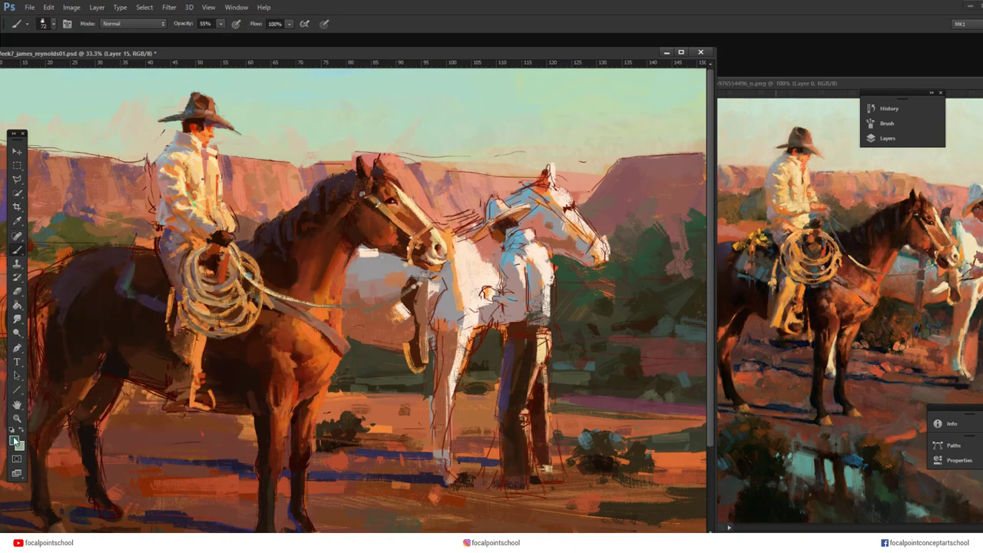
Pick a dark teal, reduce the brush to 34 px and paint the saddle blanket's lower edge
{"action": "left_click", "coordinate": [14, 440]}
{"action": "left_click_drag", "start_coordinate": [160, 355], "coordinate": [161, 343]}
{"action": "left_click", "coordinate": [50, 365]}
{"action": "left_click_drag", "start_coordinate": [197, 259], "coordinate": [403, 259]}
{"action": "left_click", "coordinate": [129, 281]}
{"action": "left_click", "coordinate": [457, 277]}
{"action": "right_click", "coordinate": [201, 295]}
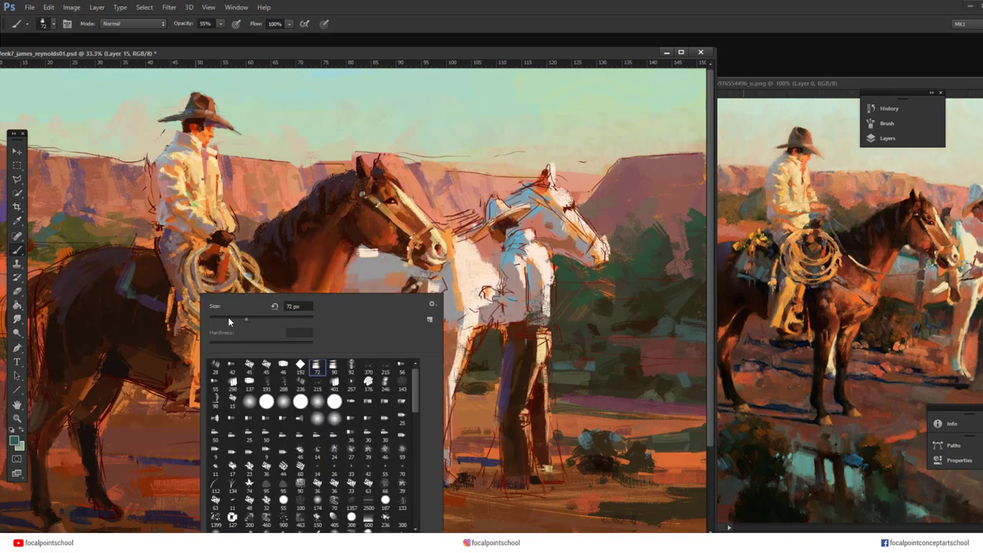
{"action": "left_click", "coordinate": [226, 319]}
{"action": "left_click_drag", "start_coordinate": [119, 296], "coordinate": [159, 312]}
{"action": "left_click", "coordinate": [140, 278], "text": "alt"}
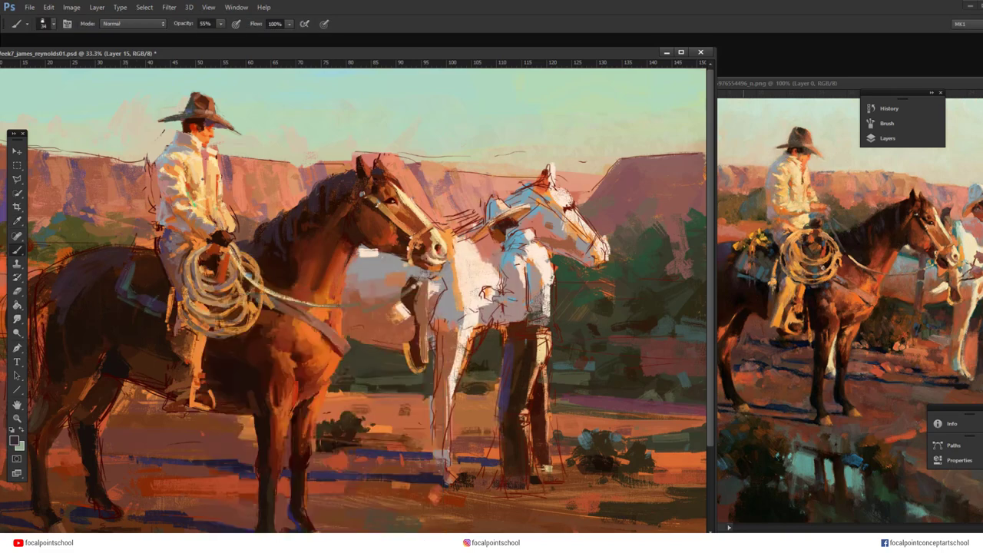
Add orange accents to the saddle gear behind the rider and set the foreground colour to a darker orange-brown
{"action": "left_click", "coordinate": [138, 272], "text": "alt"}
{"action": "left_click", "coordinate": [173, 298], "text": "alt"}
{"action": "left_click", "coordinate": [14, 440]}
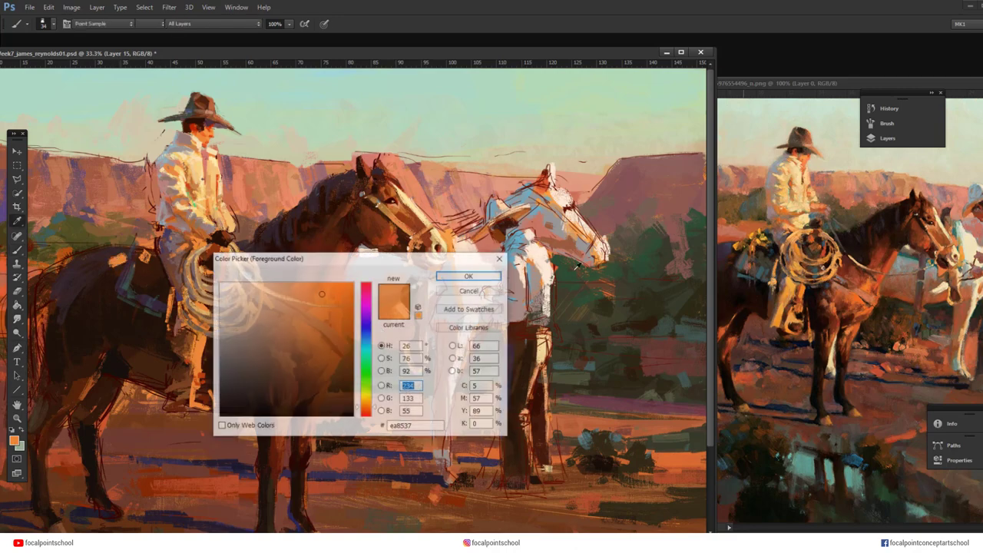
{"action": "left_click", "coordinate": [317, 351]}
{"action": "left_click", "coordinate": [469, 277]}
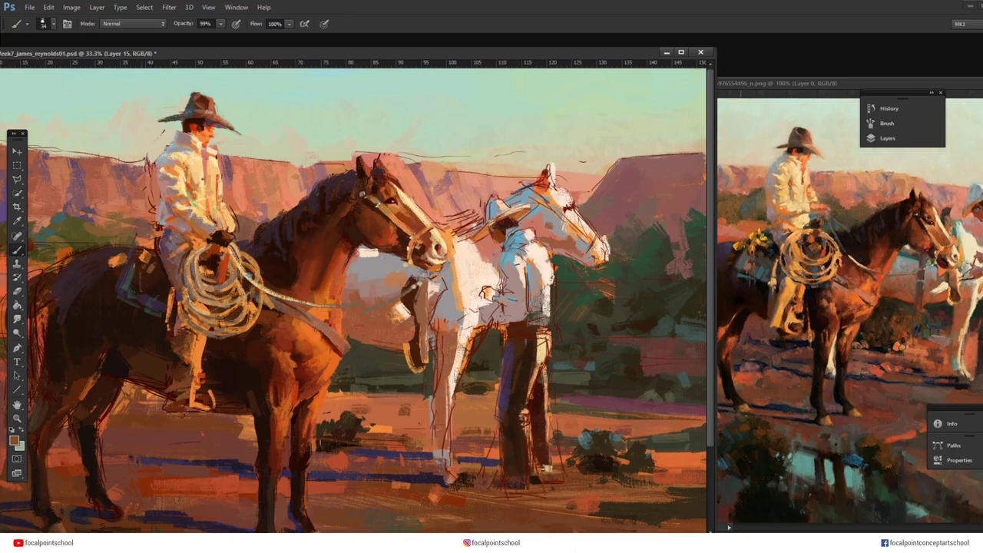
Develop the saddle gear and blanket behind the rider with sampled dark green and brown tones at 99% opacity
{"action": "left_click", "coordinate": [144, 257], "text": "alt"}
{"action": "left_click_drag", "start_coordinate": [142, 275], "coordinate": [141, 292]}
{"action": "left_click", "coordinate": [136, 286], "text": "alt"}
{"action": "left_click", "coordinate": [14, 440]}
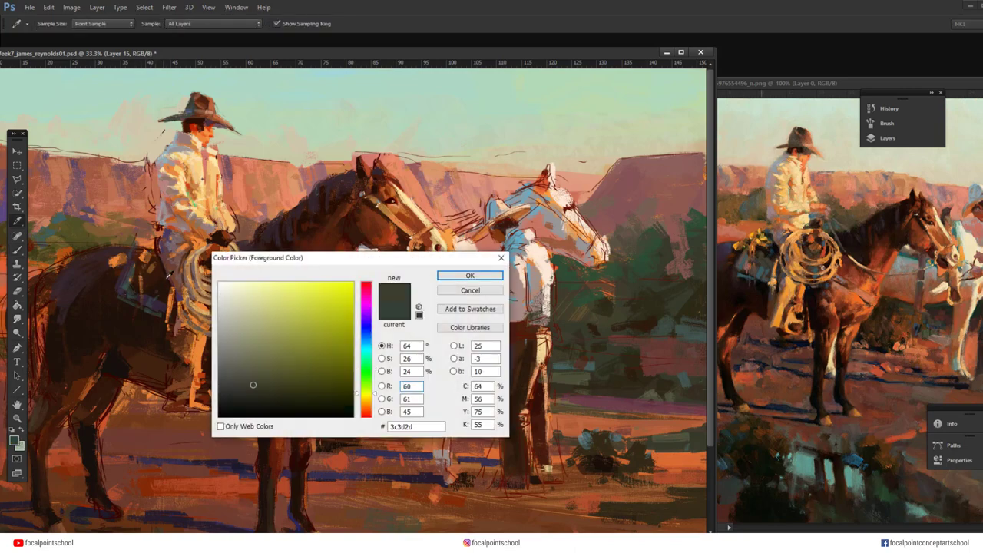
{"action": "left_click", "coordinate": [452, 290]}
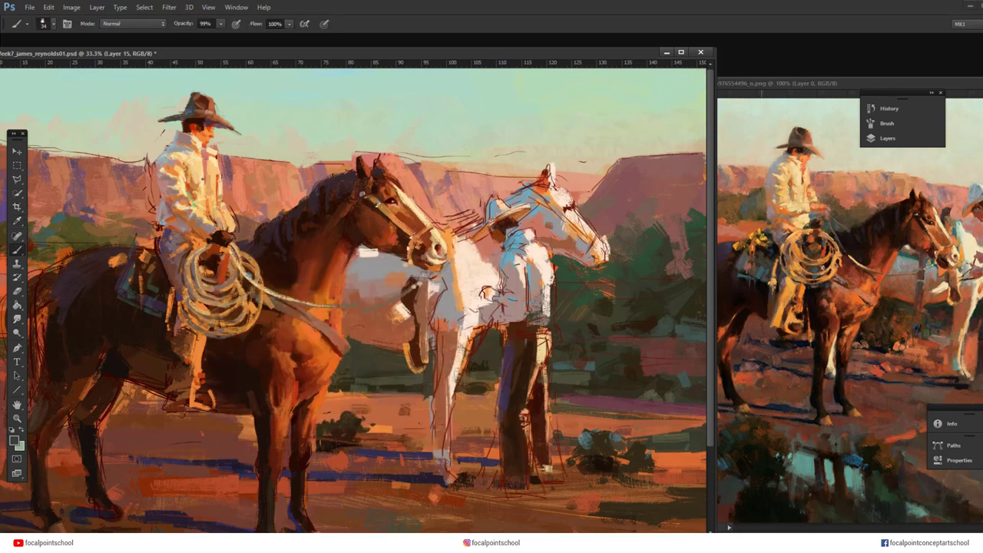
{"action": "left_click", "coordinate": [171, 281], "text": "alt"}
{"action": "left_click", "coordinate": [131, 282], "text": "alt"}
Refine the rider's lower leg, boot and stirrup with sampled light and dark tones
{"action": "left_click", "coordinate": [195, 341], "text": "alt"}
{"action": "left_click", "coordinate": [175, 375], "text": "alt"}
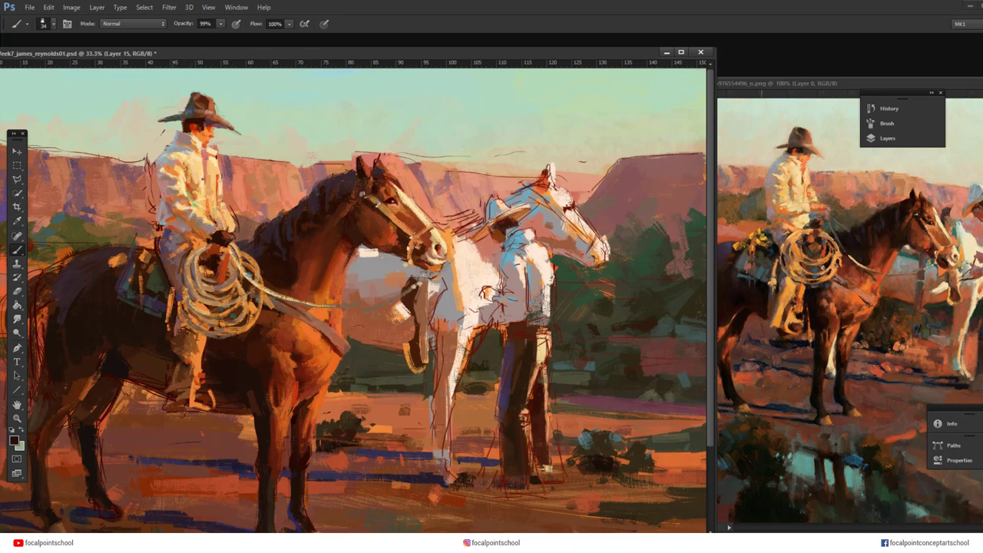
{"action": "left_click", "coordinate": [181, 256], "text": "alt"}
{"action": "mouse_move", "coordinate": [206, 384]}
{"action": "left_mouse_down"}
{"action": "mouse_move", "coordinate": [212, 399]}
{"action": "mouse_move", "coordinate": [185, 403]}
{"action": "mouse_move", "coordinate": [191, 408]}
{"action": "left_mouse_up"}
{"action": "left_click", "coordinate": [181, 400], "text": "alt"}
Rework the bay horse's chest and belly with sampled browns, blending them with the Mixer Brush
{"action": "left_click", "coordinate": [258, 398], "text": "alt"}
{"action": "left_click", "coordinate": [260, 401], "text": "alt"}
{"action": "left_click", "coordinate": [309, 328], "text": "alt"}
{"action": "left_click", "coordinate": [286, 340], "text": "alt"}
{"action": "right_click", "coordinate": [286, 340]}
{"action": "left_click", "coordinate": [456, 376]}
{"action": "left_click", "coordinate": [276, 345]}
{"action": "left_click", "coordinate": [17, 250]}
{"action": "left_click", "coordinate": [70, 284]}
{"action": "right_click", "coordinate": [281, 347]}
{"action": "left_click", "coordinate": [263, 352]}
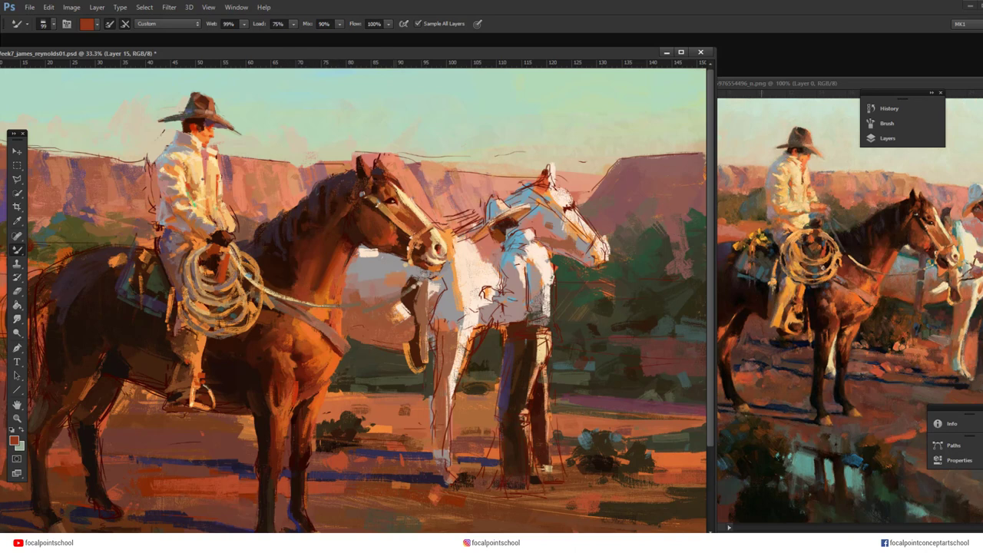
Return to the regular Brush and repaint the bay horse's ears and the mesa and sky behind them with a 29 px brush
{"action": "key", "text": "shift+b"}
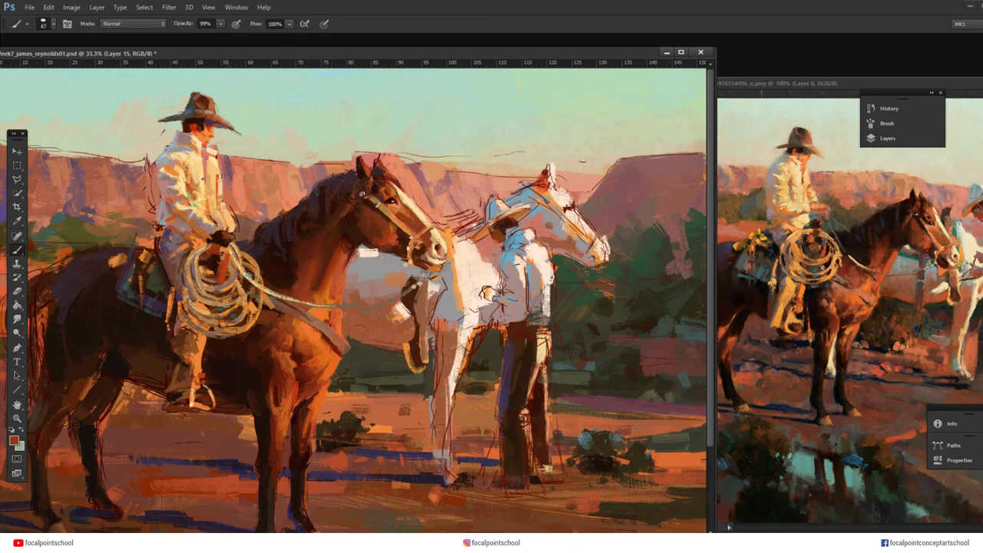
{"action": "left_click", "coordinate": [372, 160], "text": "alt"}
{"action": "right_click", "coordinate": [387, 182], "text": "ctrl"}
{"action": "right_click", "coordinate": [374, 167]}
{"action": "key", "text": "Escape"}
{"action": "left_click", "coordinate": [377, 162], "text": "alt"}
{"action": "left_click", "coordinate": [376, 163], "text": "alt"}
{"action": "left_click", "coordinate": [382, 164], "text": "alt"}
{"action": "left_click", "coordinate": [386, 162], "text": "alt"}
{"action": "left_click_drag", "start_coordinate": [379, 156], "coordinate": [376, 158]}
{"action": "left_click", "coordinate": [398, 183], "text": "alt"}
{"action": "left_click", "coordinate": [349, 159], "text": "alt"}
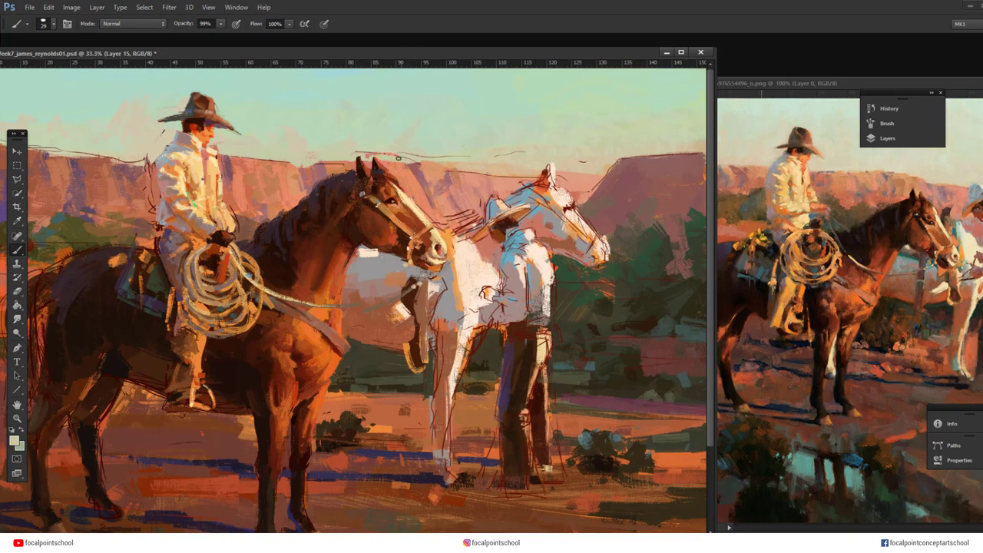
Touch up the bay horse's ears with a dark red sampled from them as the foreground colour
{"action": "left_click", "coordinate": [15, 441]}
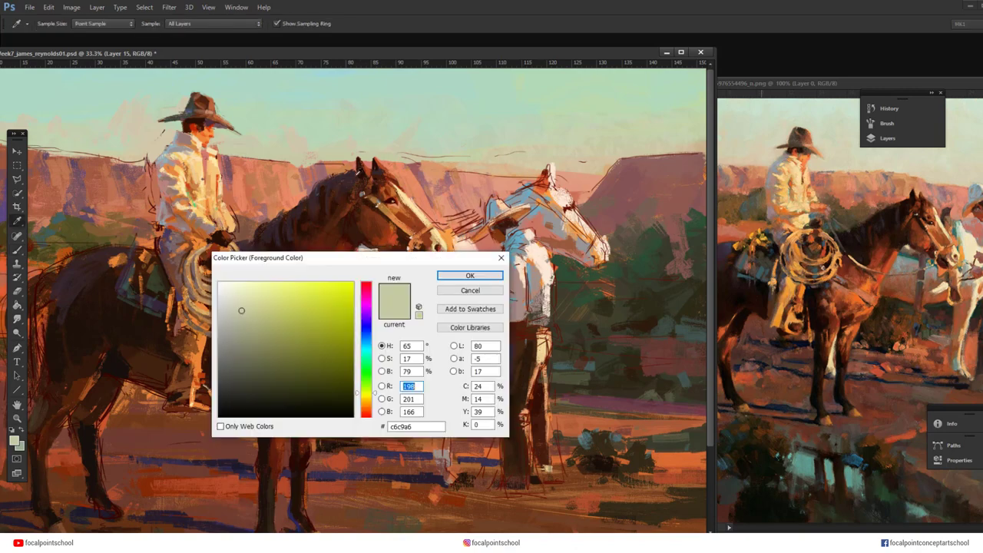
{"action": "left_click", "coordinate": [366, 177]}
{"action": "left_click", "coordinate": [367, 177]}
{"action": "key", "text": "Return"}
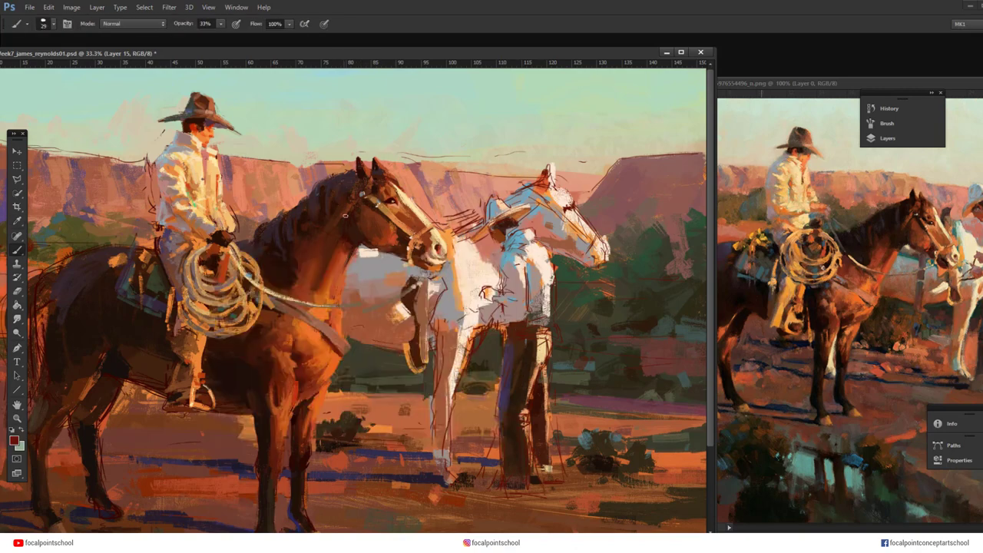
{"action": "key", "text": "9"}
{"action": "key", "text": "9"}
{"action": "key", "text": "5"}
Mix a muted mauve-red from tones sampled on the white horse's head, for painting at 50% opacity
{"action": "left_click", "coordinate": [546, 184], "text": "alt"}
{"action": "left_click", "coordinate": [15, 442]}
{"action": "left_click", "coordinate": [577, 260]}
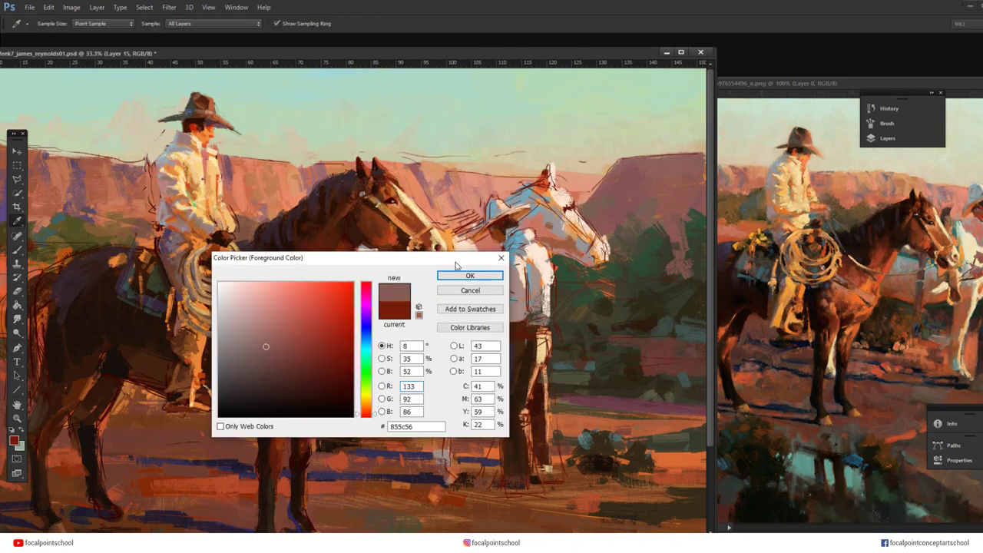
{"action": "left_click", "coordinate": [282, 350]}
{"action": "left_click", "coordinate": [367, 410]}
{"action": "left_click", "coordinate": [368, 286]}
{"action": "left_click", "coordinate": [470, 276]}
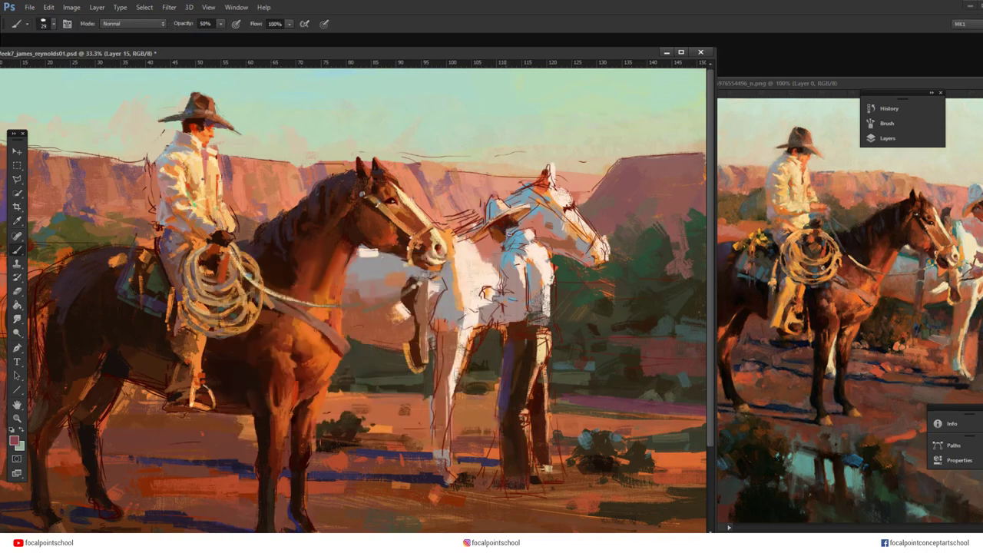
Mix a muted blue-grey (#4a6e79) from the standing cowboy's collar and paint the collar with it at 99% opacity
{"action": "left_click", "coordinate": [520, 235], "text": "alt"}
{"action": "left_click", "coordinate": [14, 440]}
{"action": "left_click", "coordinate": [272, 354]}
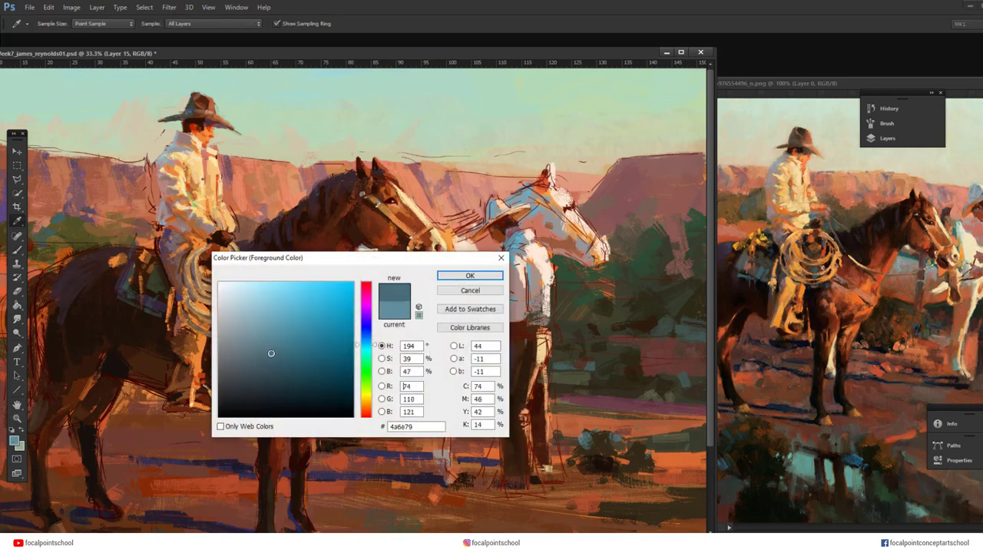
{"action": "left_click", "coordinate": [470, 276]}
{"action": "left_click_drag", "start_coordinate": [520, 234], "coordinate": [523, 239]}
{"action": "left_click", "coordinate": [519, 237], "text": "alt"}
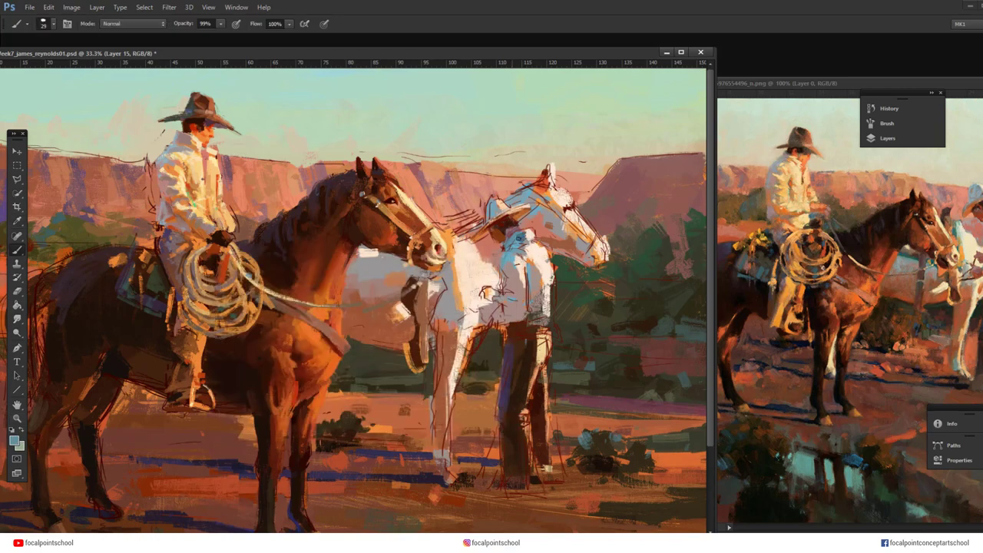
Refine the standing cowboy's collar and jaw with sampled tones and reduce the brush size to 23 px
{"action": "left_click", "coordinate": [513, 253], "text": "alt"}
{"action": "left_click", "coordinate": [517, 236], "text": "alt"}
{"action": "left_click", "coordinate": [502, 228], "text": "alt"}
{"action": "left_click", "coordinate": [504, 230], "text": "alt"}
{"action": "right_click", "coordinate": [504, 231]}
{"action": "key", "text": "Return"}
Repaint the standing cowboy's shadowed face and chin beneath the hat brim with sampled tones
{"action": "left_click", "coordinate": [504, 233], "text": "alt"}
{"action": "left_click", "coordinate": [504, 233], "text": "alt"}
{"action": "left_click", "coordinate": [503, 234], "text": "alt"}
{"action": "left_click", "coordinate": [504, 234], "text": "alt"}
{"action": "left_click", "coordinate": [503, 237], "text": "alt"}
{"action": "left_click", "coordinate": [488, 228], "text": "alt"}
{"action": "left_click", "coordinate": [504, 233], "text": "alt"}
{"action": "left_click", "coordinate": [504, 234], "text": "alt"}
{"action": "left_click", "coordinate": [504, 233], "text": "alt"}
{"action": "left_click", "coordinate": [503, 234], "text": "alt"}
{"action": "left_click", "coordinate": [503, 225], "text": "alt"}
Soften the standing cowboy's collar and rear shoulder with sampled light tones at 55% opacity
{"action": "key", "text": "5"}
{"action": "left_click", "coordinate": [522, 234], "text": "alt"}
{"action": "left_click", "coordinate": [523, 235], "text": "alt"}
{"action": "left_click", "coordinate": [525, 239], "text": "alt"}
{"action": "left_click", "coordinate": [538, 245], "text": "alt"}
{"action": "left_click", "coordinate": [541, 245], "text": "alt"}
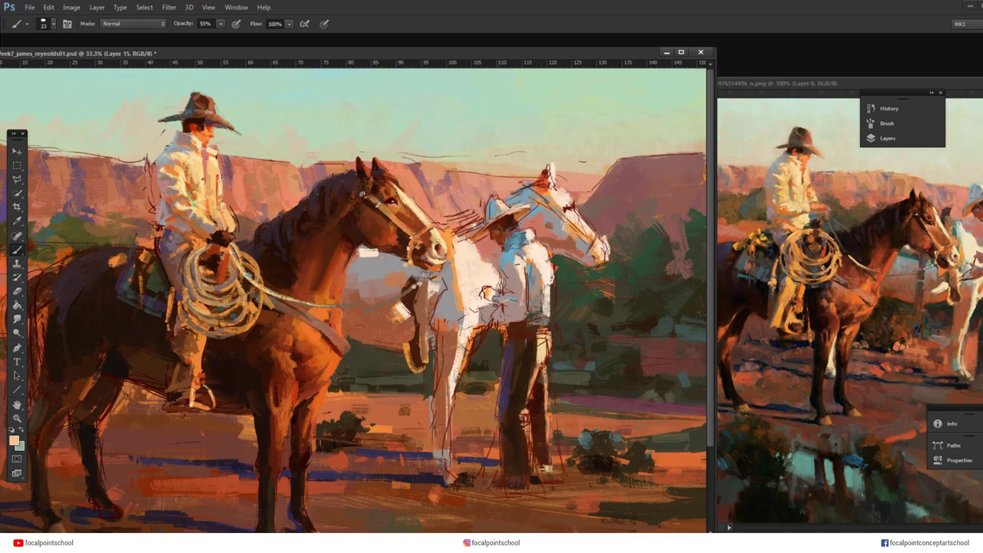
Paint over the sketch lines on the standing cowboy's sleeve and shirt side with sampled tones at 88% opacity
{"action": "left_click", "coordinate": [516, 271], "text": "alt"}
{"action": "left_click", "coordinate": [526, 276], "text": "alt"}
{"action": "key", "text": "8"}
{"action": "key", "text": "8"}
{"action": "left_click_drag", "start_coordinate": [525, 289], "coordinate": [524, 311]}
{"action": "left_click_drag", "start_coordinate": [540, 278], "coordinate": [543, 268]}
Rework the folds of the standing cowboy's shoulder and upper sleeve with tones sampled from the shirt
{"action": "left_click", "coordinate": [538, 281], "text": "alt"}
{"action": "left_click", "coordinate": [528, 257], "text": "alt"}
{"action": "left_click", "coordinate": [528, 253], "text": "alt"}
{"action": "left_click", "coordinate": [530, 275], "text": "alt"}
{"action": "left_click", "coordinate": [523, 276], "text": "alt"}
{"action": "mouse_move", "coordinate": [526, 269]}
{"action": "left_mouse_down"}
{"action": "mouse_move", "coordinate": [357, 414]}
{"action": "mouse_move", "coordinate": [515, 268]}
{"action": "left_mouse_up"}
{"action": "left_click", "coordinate": [516, 279], "text": "alt"}
Mix a muted warm grey-brown and shade the underside of the standing cowboy's forearm at 99% opacity
{"action": "key", "text": "n"}
{"action": "left_click", "coordinate": [459, 273]}
{"action": "key", "text": "9"}
{"action": "key", "text": "9"}
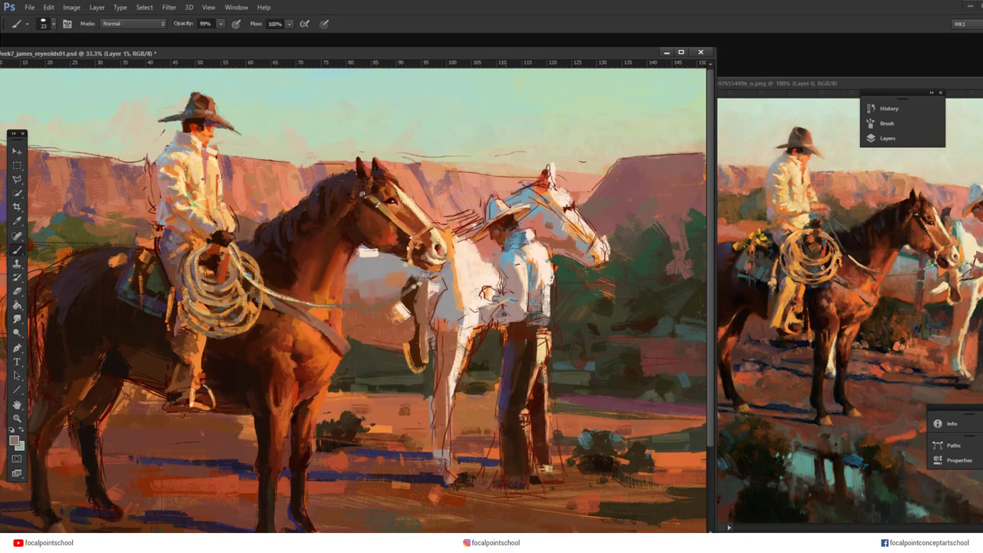
{"action": "left_click", "coordinate": [15, 440]}
{"action": "left_click_drag", "start_coordinate": [240, 337], "coordinate": [280, 310]}
{"action": "left_click", "coordinate": [366, 411]}
{"action": "left_click", "coordinate": [470, 275]}
{"action": "left_click", "coordinate": [504, 312], "text": "alt"}
Sample a reddish brown around the standing cowboy's forearm and define the sleeve's lower edge with it
{"action": "key", "text": "F12"}
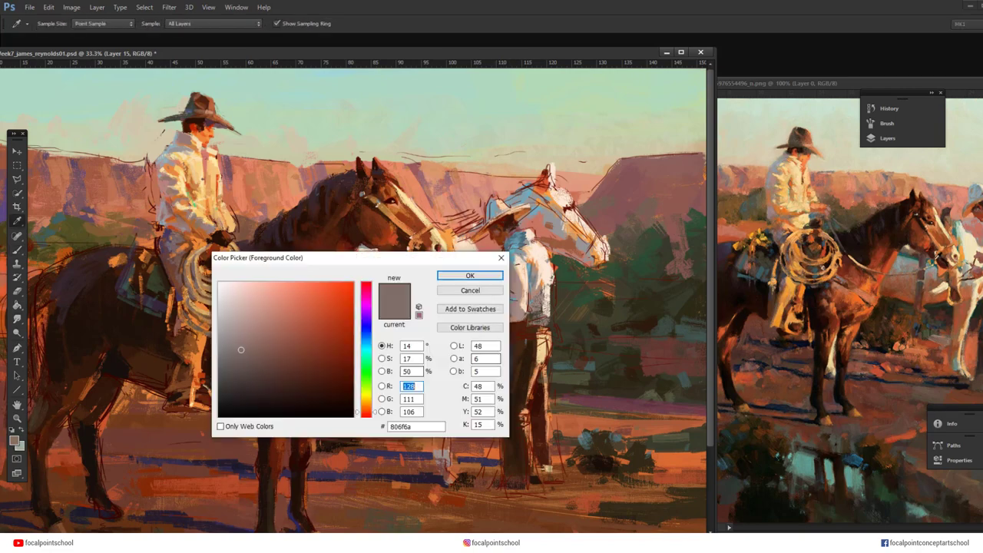
{"action": "left_click", "coordinate": [499, 314]}
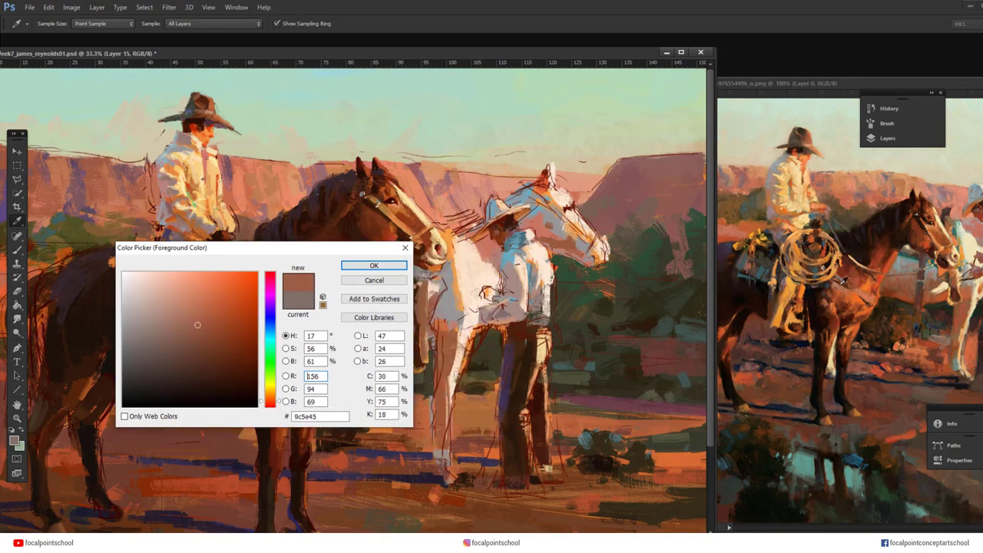
{"action": "left_click", "coordinate": [502, 313]}
{"action": "left_click", "coordinate": [509, 313]}
{"action": "key", "text": "Return"}
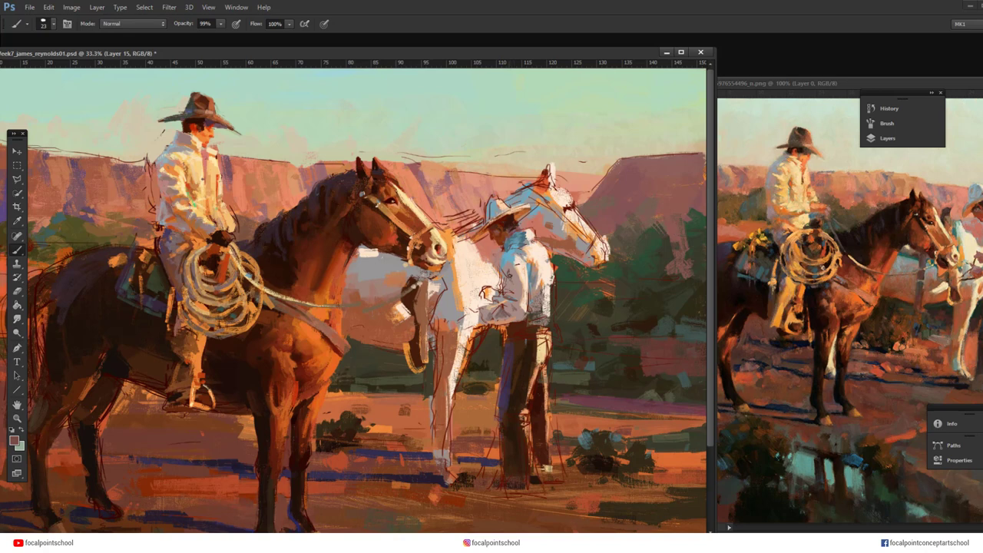
{"action": "left_click", "coordinate": [507, 307], "text": "alt"}
Refine the standing cowboy's shirt and shoulder with sampled tones, and pick up the orange of the white horse's neck
{"action": "left_click", "coordinate": [527, 284], "text": "alt"}
{"action": "left_click", "coordinate": [504, 261], "text": "alt"}
{"action": "left_click", "coordinate": [520, 244], "text": "alt"}
{"action": "left_click", "coordinate": [532, 255], "text": "alt"}
{"action": "left_click", "coordinate": [542, 230], "text": "alt"}
{"action": "key", "text": "9"}
{"action": "key", "text": "3"}
{"action": "left_click", "coordinate": [537, 204], "text": "alt"}
Try several brush presets beside the white horse's head, undo the test strokes and keep a textured brush
{"action": "right_click", "coordinate": [531, 240]}
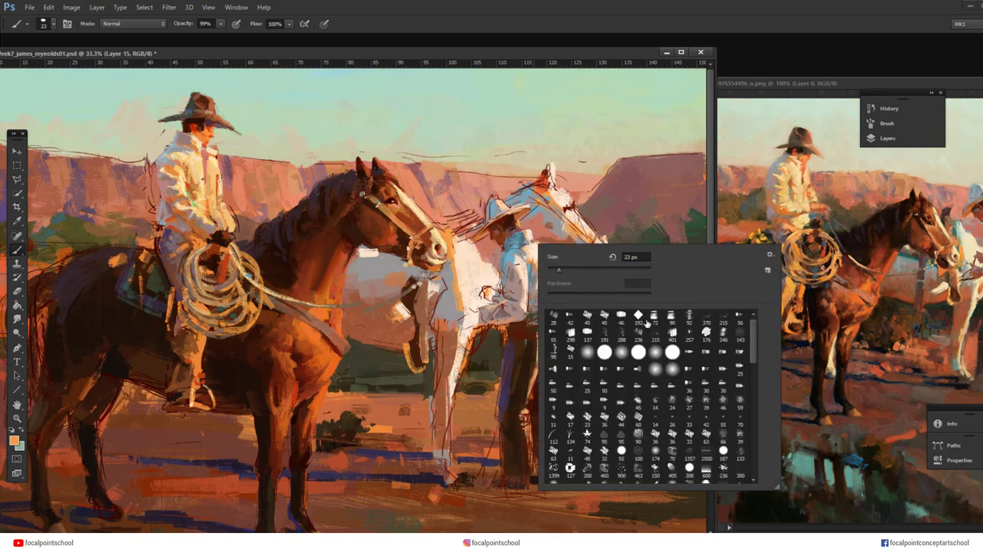
{"action": "double_click", "coordinate": [679, 323]}
{"action": "right_click", "coordinate": [613, 249]}
{"action": "double_click", "coordinate": [704, 344]}
{"action": "left_click_drag", "start_coordinate": [615, 218], "coordinate": [618, 215]}
{"action": "key", "text": "ctrl+z"}
{"action": "right_click", "coordinate": [584, 236]}
{"action": "double_click", "coordinate": [676, 338]}
{"action": "key", "text": "ctrl+z"}
{"action": "right_click", "coordinate": [559, 244]}
{"action": "double_click", "coordinate": [653, 341]}
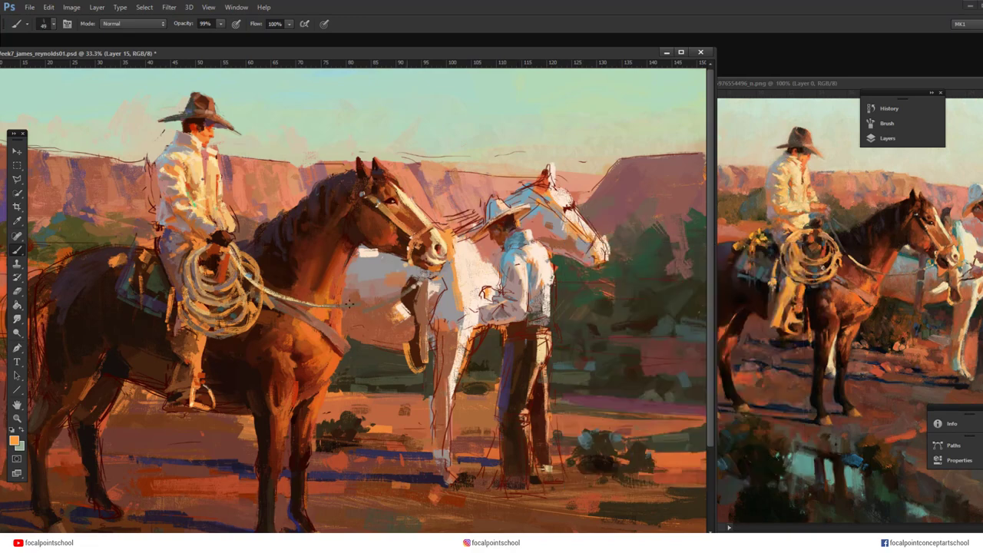
Adjust the orange foreground colour and refine the back of the standing cowboy's neck and shoulder with sampled tones
{"action": "left_click", "coordinate": [15, 440]}
{"action": "left_click", "coordinate": [235, 303]}
{"action": "left_click", "coordinate": [271, 399]}
{"action": "left_click", "coordinate": [374, 266]}
{"action": "left_click", "coordinate": [513, 226], "text": "alt"}
{"action": "left_click", "coordinate": [519, 221], "text": "alt"}
{"action": "left_click", "coordinate": [514, 220], "text": "alt"}
{"action": "left_click", "coordinate": [552, 236], "text": "alt"}
Set the brush opacity to 99% and reposition the reference image to show its standing cowboy and white horse
{"action": "key", "text": "9"}
{"action": "key", "text": "9"}
{"action": "left_click_drag", "start_coordinate": [864, 84], "coordinate": [771, 100]}
{"action": "left_click", "coordinate": [646, 54]}
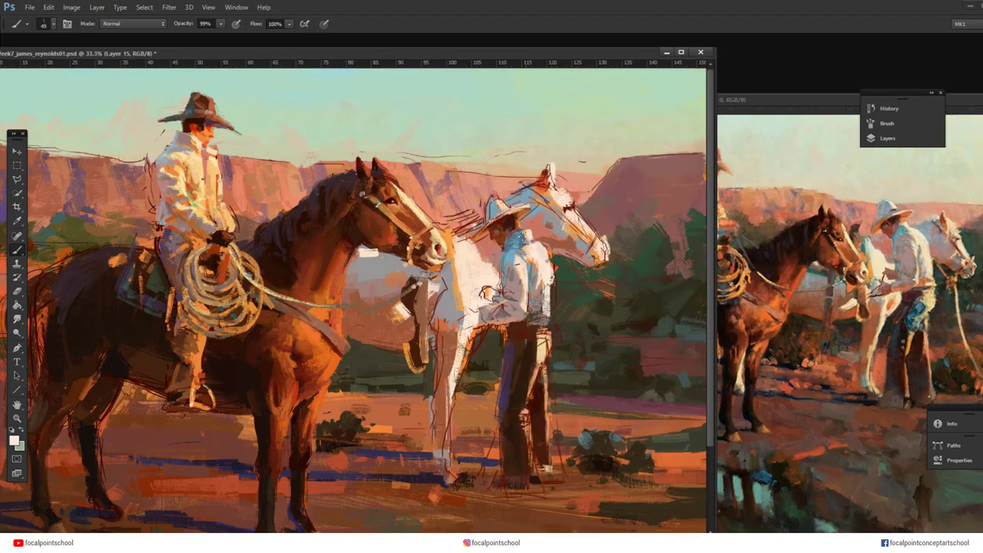
Cover the dark sketch marks around the white horse's eye and cheek with sampled light tones at 66% and 33% opacity
{"action": "left_click", "coordinate": [548, 226], "text": "alt"}
{"action": "left_click", "coordinate": [571, 207], "text": "alt"}
{"action": "left_click", "coordinate": [572, 200], "text": "alt"}
{"action": "left_click", "coordinate": [570, 208], "text": "alt"}
{"action": "left_click", "coordinate": [570, 235], "text": "alt"}
{"action": "key", "text": "6"}
{"action": "key", "text": "6"}
{"action": "left_click", "coordinate": [572, 207], "text": "alt"}
{"action": "left_click", "coordinate": [560, 205], "text": "alt"}
{"action": "key", "text": "3"}
{"action": "key", "text": "3"}
Build up the white horse's eye and cheek with sampled tones at 99% opacity, enlarging the brush to 67 px
{"action": "left_click", "coordinate": [569, 212], "text": "alt"}
{"action": "key", "text": "9"}
{"action": "key", "text": "9"}
{"action": "left_click", "coordinate": [563, 217], "text": "alt"}
{"action": "left_click", "coordinate": [568, 212], "text": "alt"}
{"action": "left_click_drag", "start_coordinate": [567, 203], "coordinate": [576, 209]}
{"action": "left_click", "coordinate": [577, 215], "text": "alt"}
{"action": "right_click", "coordinate": [594, 228]}
{"action": "left_click", "coordinate": [594, 228]}
{"action": "left_click", "coordinate": [571, 208], "text": "alt"}
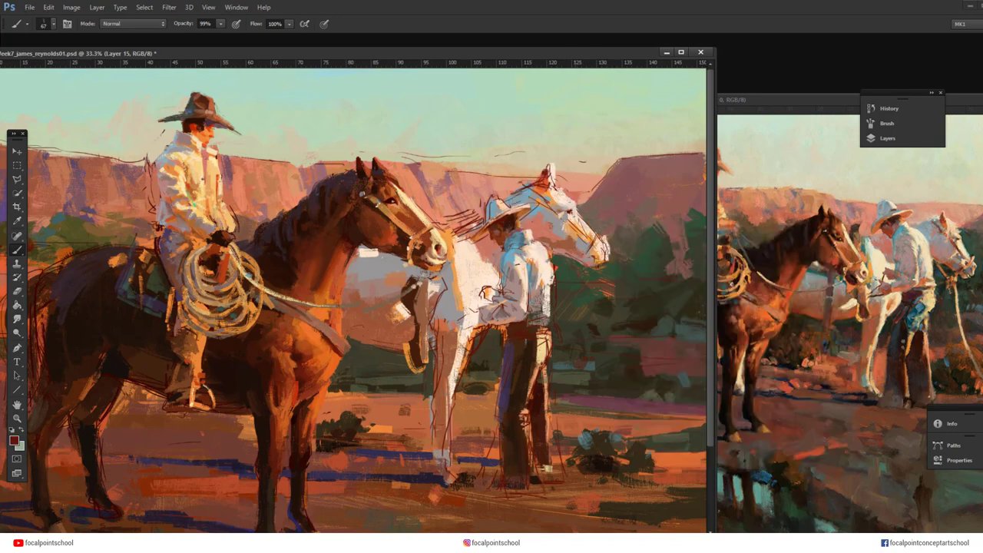
Refine the white horse's forehead and face with sampled light and peach tones, reducing the brush size
{"action": "left_click", "coordinate": [579, 201], "text": "alt"}
{"action": "left_click", "coordinate": [578, 224], "text": "alt"}
{"action": "left_click_drag", "start_coordinate": [566, 188], "coordinate": [563, 199]}
{"action": "key", "text": "4"}
{"action": "key", "text": "4"}
{"action": "left_click", "coordinate": [572, 204], "text": "alt"}
{"action": "left_click", "coordinate": [570, 190], "text": "alt"}
{"action": "right_click", "coordinate": [574, 198]}
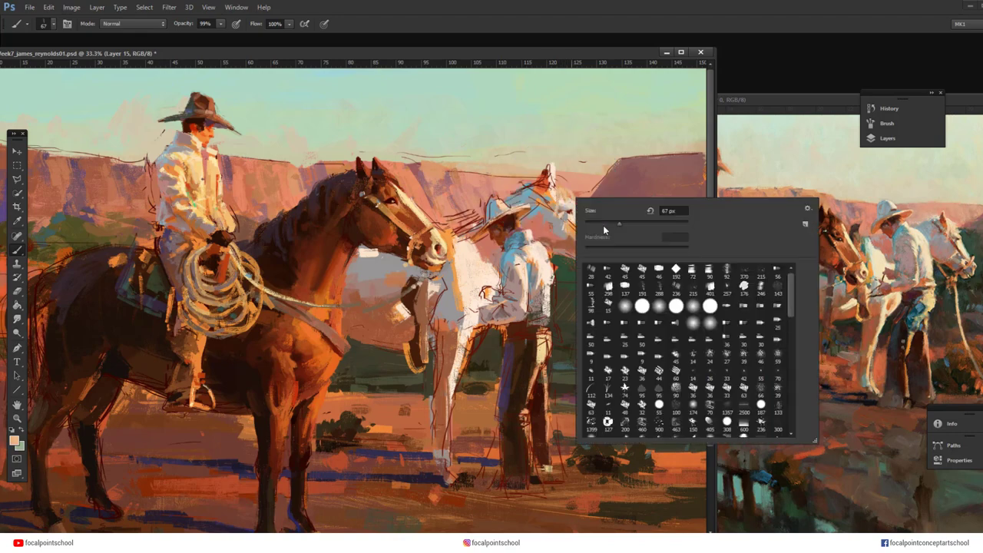
{"action": "left_click", "coordinate": [605, 229]}
{"action": "left_click", "coordinate": [565, 202]}
Repaint the white horse's ears and forelock with sampled tones using a 38 px brush
{"action": "mouse_move", "coordinate": [537, 177]}
{"action": "left_mouse_down"}
{"action": "mouse_move", "coordinate": [530, 189]}
{"action": "mouse_move", "coordinate": [550, 180]}
{"action": "mouse_move", "coordinate": [559, 194]}
{"action": "left_mouse_up"}
{"action": "left_click", "coordinate": [559, 180], "text": "alt"}
{"action": "right_click", "coordinate": [568, 184]}
{"action": "left_click", "coordinate": [603, 214]}
{"action": "left_click", "coordinate": [567, 167]}
{"action": "left_click", "coordinate": [567, 166], "text": "alt"}
{"action": "left_click", "coordinate": [564, 188], "text": "alt"}
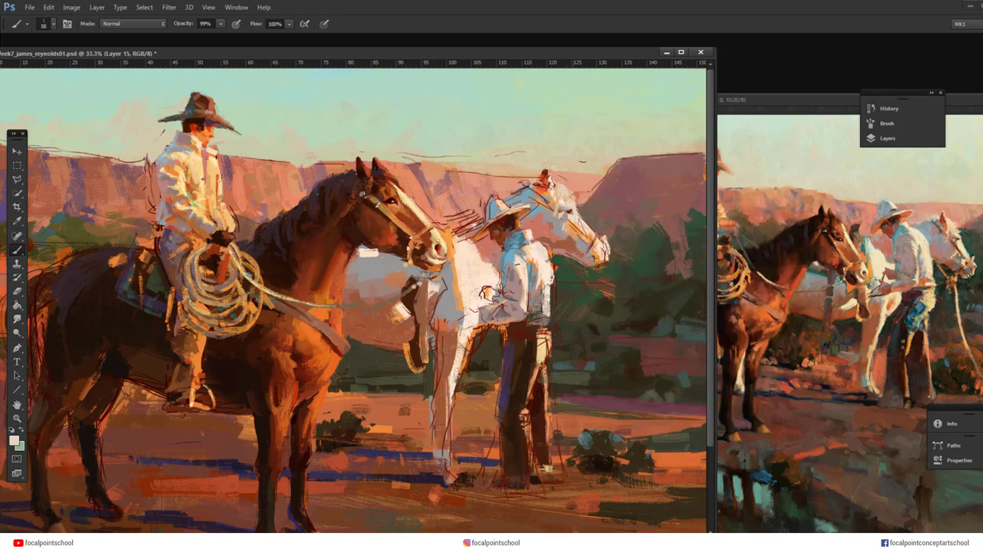
Mix a bright orange (#f99e41) from a tone sampled at the white horse's eye
{"action": "left_click", "coordinate": [576, 206], "text": "alt"}
{"action": "left_click", "coordinate": [14, 440]}
{"action": "left_click", "coordinate": [270, 395]}
{"action": "left_click", "coordinate": [220, 276]}
{"action": "left_click", "coordinate": [374, 266]}
Mix a pale cream foreground colour and set up a 25 px brush at 99% opacity for the white horse's head
{"action": "left_click", "coordinate": [13, 439]}
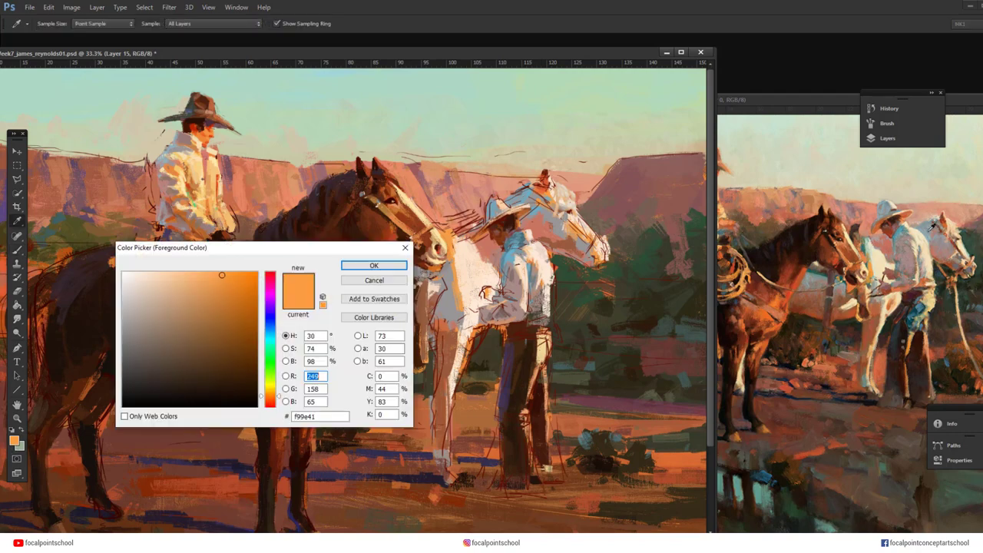
{"action": "left_click", "coordinate": [158, 285]}
{"action": "left_click", "coordinate": [139, 272]}
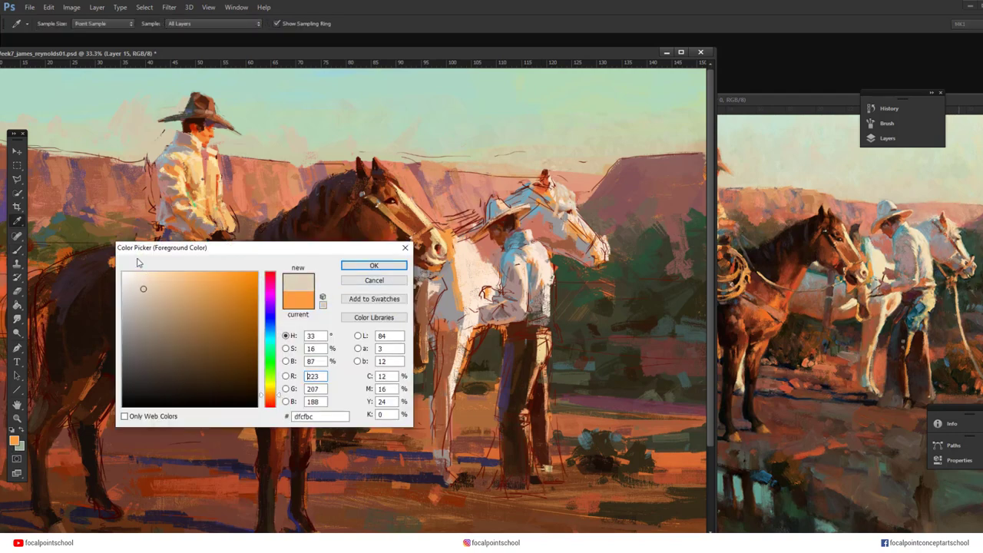
{"action": "left_click", "coordinate": [361, 265]}
{"action": "right_click", "coordinate": [556, 234]}
{"action": "key", "text": "Return"}
{"action": "key", "text": "9"}
{"action": "key", "text": "9"}
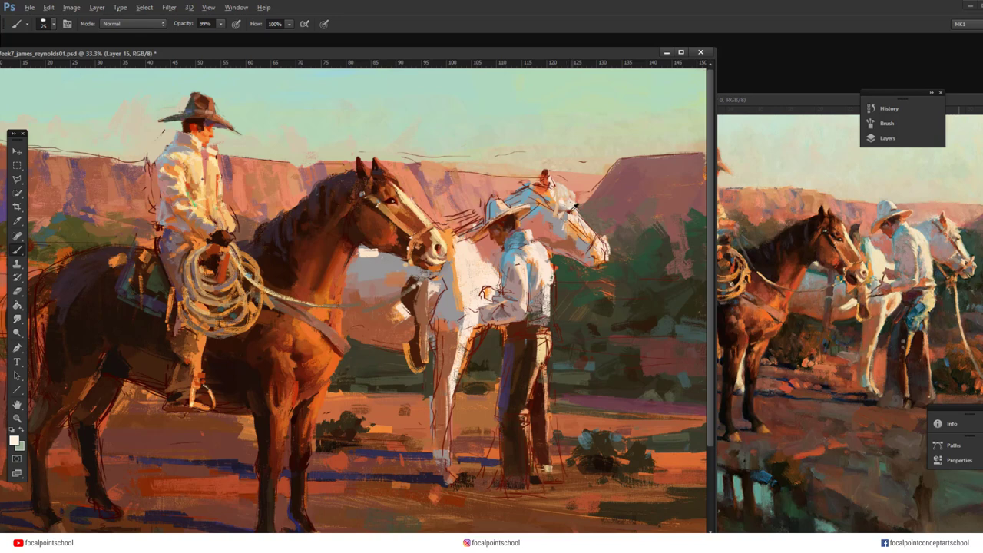
Refine the white horse's forelock and forehead with light tones sampled around its eye and ears
{"action": "left_click", "coordinate": [571, 208], "text": "alt"}
{"action": "left_click", "coordinate": [954, 225], "text": "alt"}
{"action": "left_click", "coordinate": [569, 208], "text": "alt"}
{"action": "left_click_drag", "start_coordinate": [570, 202], "coordinate": [549, 183]}
{"action": "left_click", "coordinate": [553, 180], "text": "alt"}
{"action": "left_click", "coordinate": [557, 187], "text": "alt"}
{"action": "left_click_drag", "start_coordinate": [554, 189], "coordinate": [557, 192]}
{"action": "left_click", "coordinate": [547, 171], "text": "alt"}
Clean up the bridge of the white horse's face and the area below its ears with sampled tones
{"action": "left_click", "coordinate": [565, 241], "text": "alt"}
{"action": "left_click_drag", "start_coordinate": [554, 187], "coordinate": [553, 202]}
{"action": "left_click", "coordinate": [552, 215], "text": "alt"}
{"action": "left_click", "coordinate": [586, 195], "text": "alt"}
{"action": "left_click", "coordinate": [578, 193], "text": "alt"}
{"action": "left_click_drag", "start_coordinate": [573, 187], "coordinate": [576, 201]}
{"action": "left_click", "coordinate": [566, 196], "text": "alt"}
Switch to a 72 px brush and repaint the white horse's cheek with tones sampled from its face
{"action": "right_click", "coordinate": [576, 211]}
{"action": "double_click", "coordinate": [694, 288]}
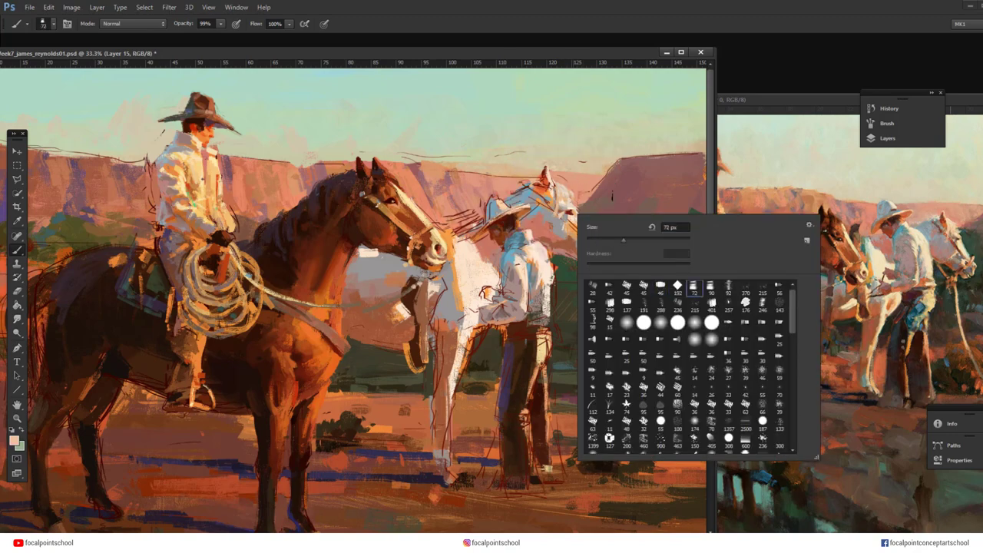
{"action": "left_click", "coordinate": [571, 210], "text": "alt"}
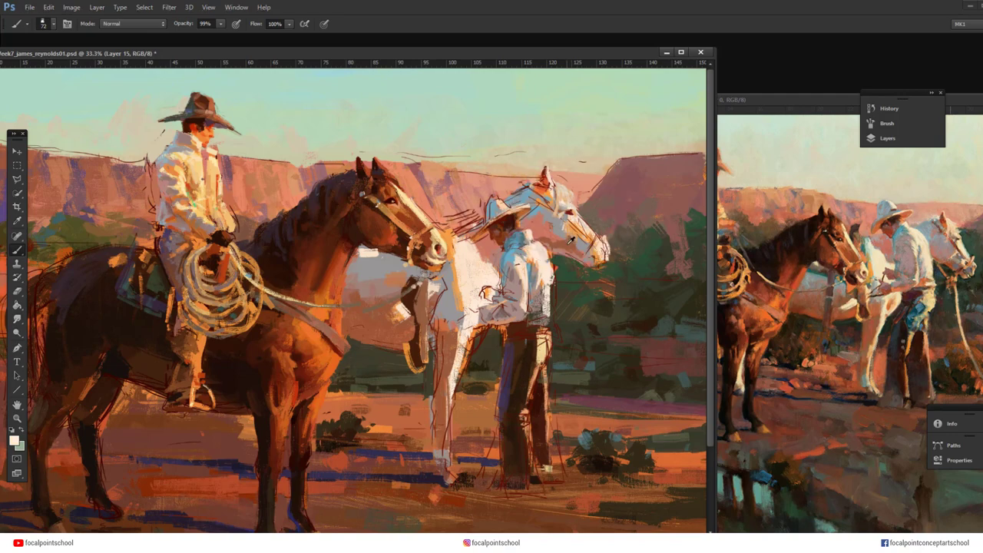
{"action": "left_click", "coordinate": [571, 241], "text": "alt"}
{"action": "left_click", "coordinate": [560, 224], "text": "alt"}
Mix a muted reddish brown from the grey tone sampled on the white horse's cheek
{"action": "key", "text": "z"}
{"action": "left_click", "coordinate": [15, 440]}
{"action": "left_click", "coordinate": [270, 404]}
{"action": "left_click", "coordinate": [149, 320]}
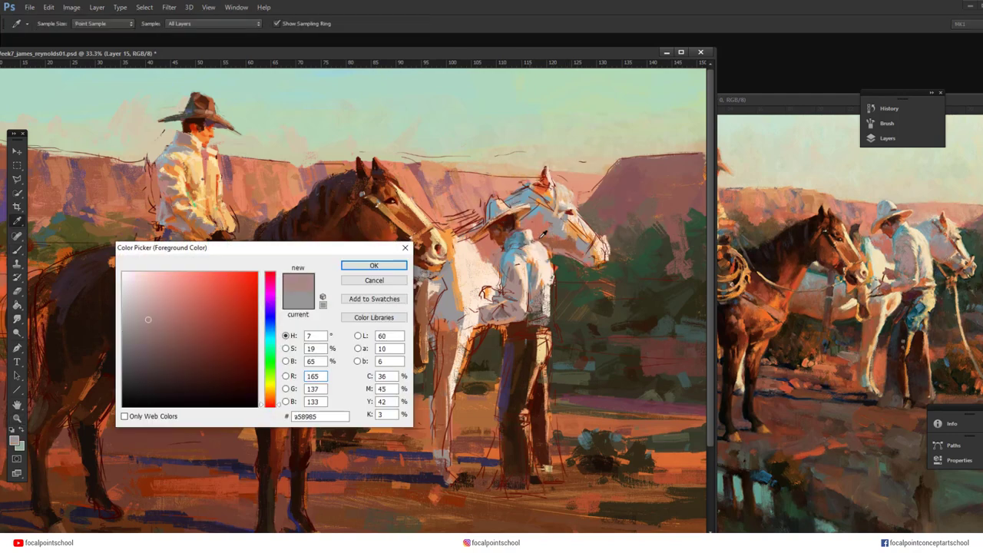
{"action": "left_click", "coordinate": [270, 402]}
{"action": "left_click", "coordinate": [191, 300]}
{"action": "left_click", "coordinate": [169, 322]}
{"action": "left_click", "coordinate": [355, 267]}
{"action": "key", "text": "b"}
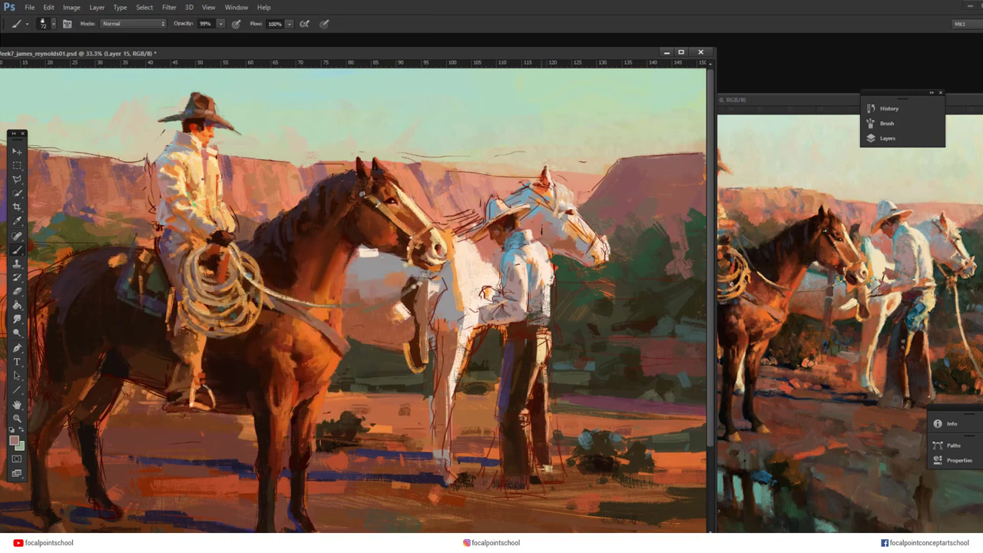
Repaint the white horse's neck behind the jaw and its back edge beside the standing cowboy with sampled tones
{"action": "left_click", "coordinate": [537, 222], "text": "alt"}
{"action": "left_click_drag", "start_coordinate": [544, 205], "coordinate": [546, 216]}
{"action": "left_click", "coordinate": [544, 209], "text": "alt"}
{"action": "left_click", "coordinate": [548, 214], "text": "alt"}
{"action": "right_click", "coordinate": [541, 228]}
{"action": "left_click", "coordinate": [552, 259]}
{"action": "left_click_drag", "start_coordinate": [460, 232], "coordinate": [474, 227]}
{"action": "left_click", "coordinate": [547, 210], "text": "alt"}
Repaint the crown and brim of the standing cowboy's hat with sampled tones using a smaller brush
{"action": "right_click", "coordinate": [518, 261]}
{"action": "key", "text": "Return"}
{"action": "left_click", "coordinate": [525, 236], "text": "alt"}
{"action": "mouse_move", "coordinate": [509, 211]}
{"action": "left_mouse_down"}
{"action": "mouse_move", "coordinate": [527, 203]}
{"action": "mouse_move", "coordinate": [495, 207]}
{"action": "left_mouse_up"}
{"action": "left_click", "coordinate": [511, 215], "text": "alt"}
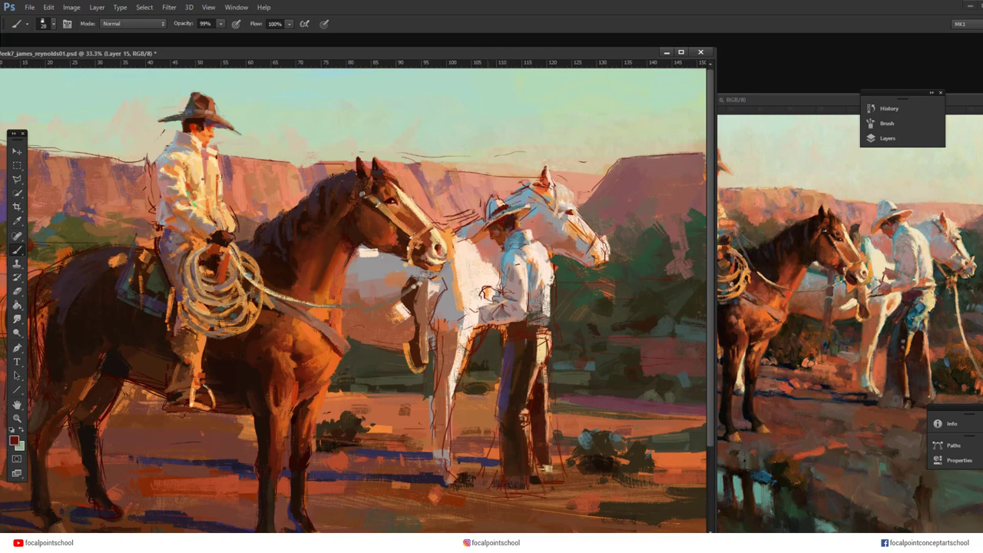
{"action": "left_click", "coordinate": [514, 246], "text": "alt"}
{"action": "left_click", "coordinate": [489, 211], "text": "alt"}
Mix a muted purple from the dark brown under the cowboy's hat and set up a 23 px brush
{"action": "left_click", "coordinate": [14, 440]}
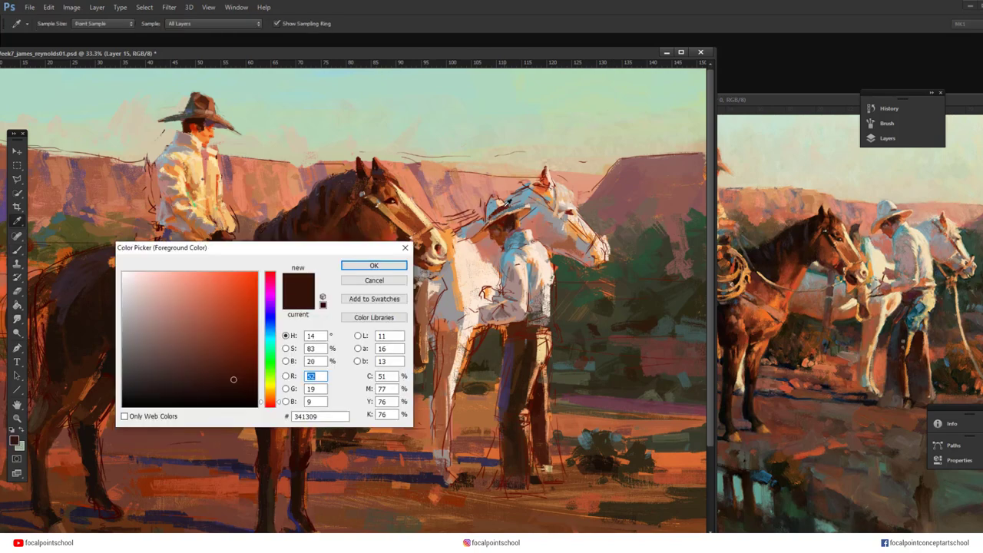
{"action": "left_click", "coordinate": [189, 343]}
{"action": "left_click", "coordinate": [272, 290]}
{"action": "left_click", "coordinate": [374, 265]}
{"action": "right_click", "coordinate": [516, 210]}
{"action": "left_click", "coordinate": [601, 285]}
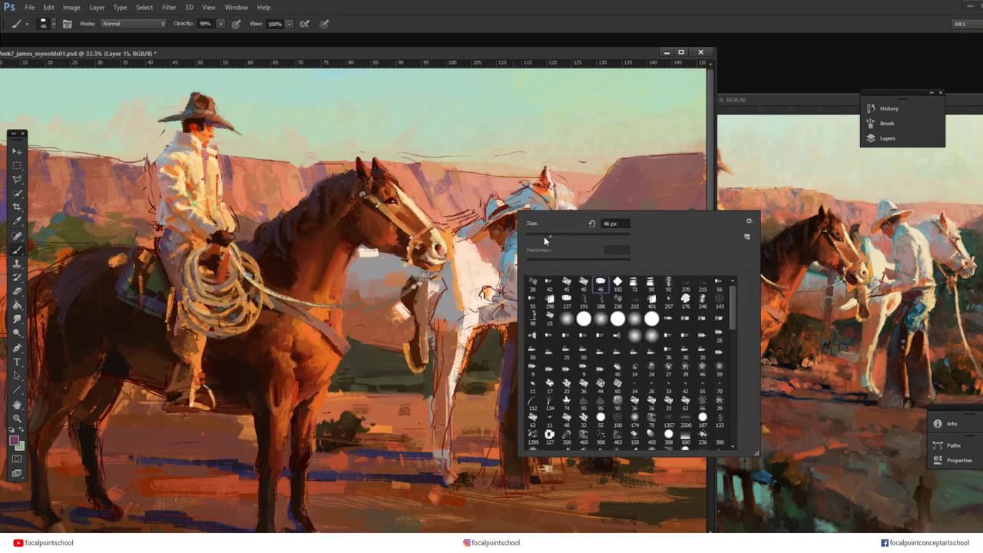
{"action": "left_click", "coordinate": [544, 239]}
{"action": "key", "text": "Return"}
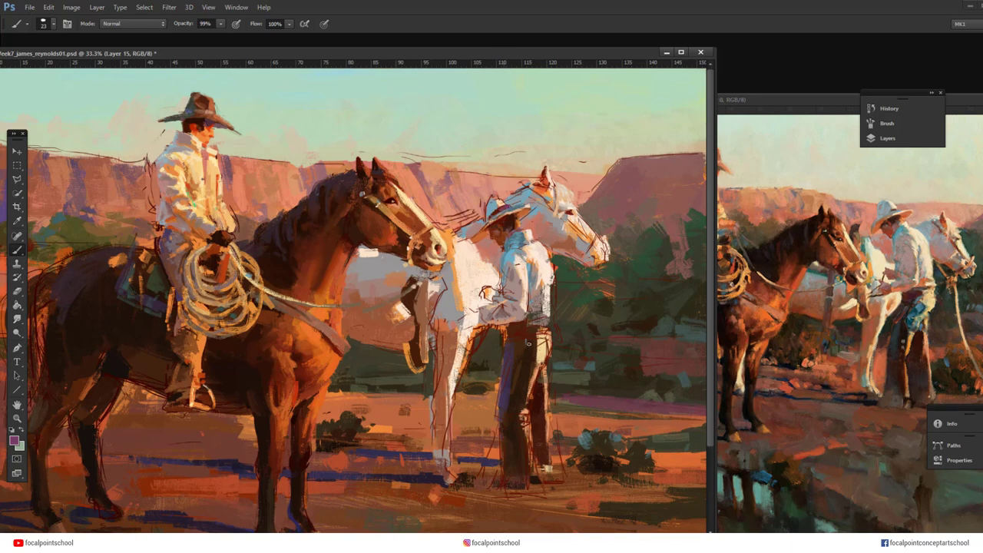
Save the painting and hide the lines layer
{"action": "key", "text": "ctrl+s"}
{"action": "left_click", "coordinate": [883, 139]}
{"action": "left_click", "coordinate": [735, 296]}
{"action": "left_click", "coordinate": [735, 297]}
{"action": "left_click", "coordinate": [735, 297]}
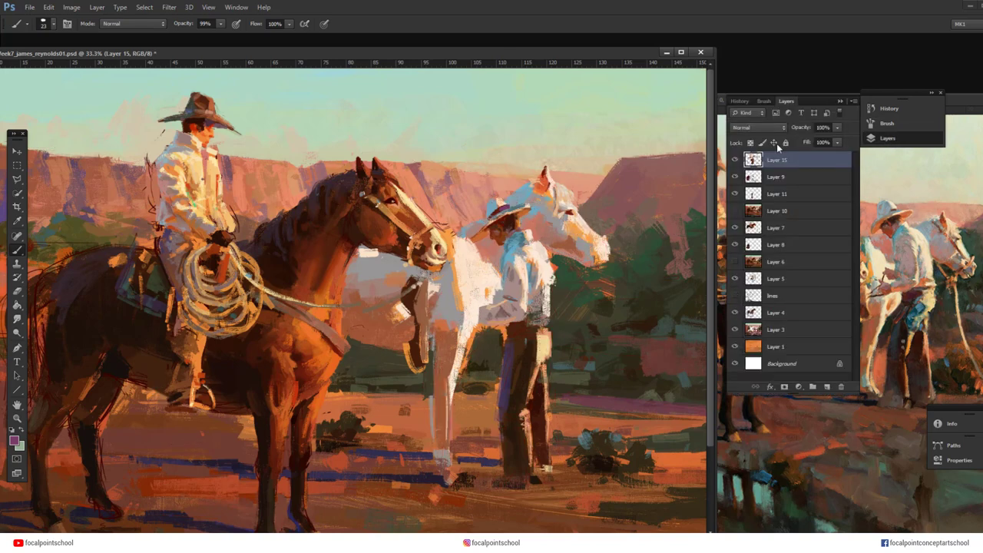
Mix a warm brown (#865c46) from a tone sampled at the standing cowboy's forearm
{"action": "left_click", "coordinate": [513, 241], "text": "alt"}
{"action": "left_click", "coordinate": [505, 283], "text": "alt"}
{"action": "left_click", "coordinate": [510, 291], "text": "alt"}
{"action": "left_click", "coordinate": [15, 440]}
{"action": "left_click", "coordinate": [270, 403]}
{"action": "left_click", "coordinate": [190, 340]}
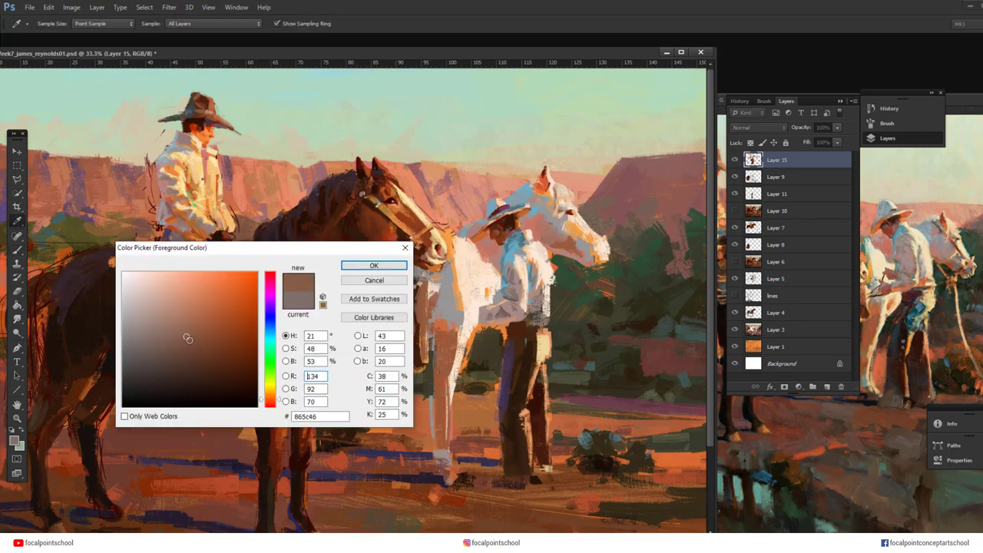
{"action": "left_click", "coordinate": [374, 266]}
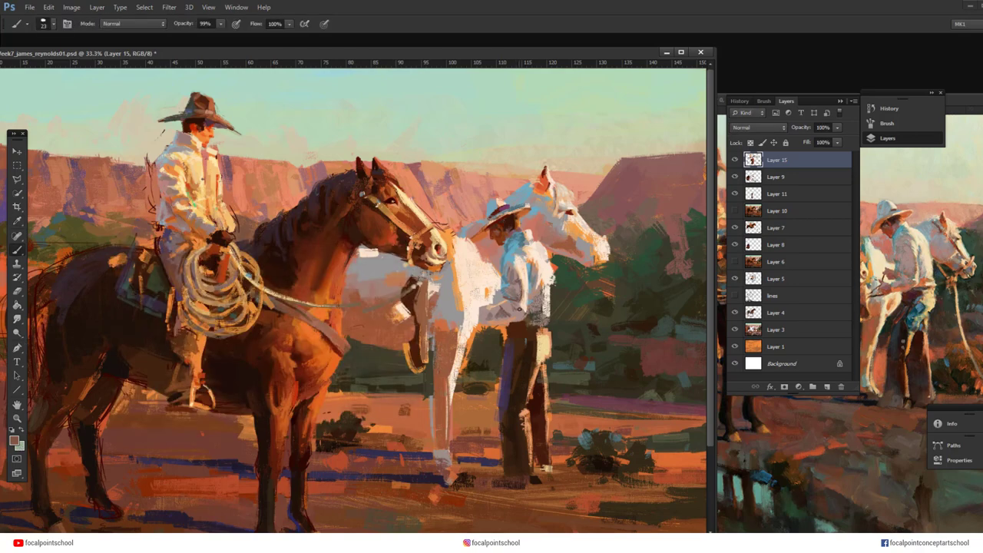
Refine the standing cowboy's shirt and collar with sampled tones and mix a bright orange (#ffa951)
{"action": "left_click", "coordinate": [520, 282], "text": "alt"}
{"action": "left_click", "coordinate": [523, 242], "text": "alt"}
{"action": "left_click", "coordinate": [506, 238], "text": "alt"}
{"action": "left_click", "coordinate": [520, 226], "text": "alt"}
{"action": "left_click", "coordinate": [14, 440]}
{"action": "left_click_drag", "start_coordinate": [218, 278], "coordinate": [220, 264]}
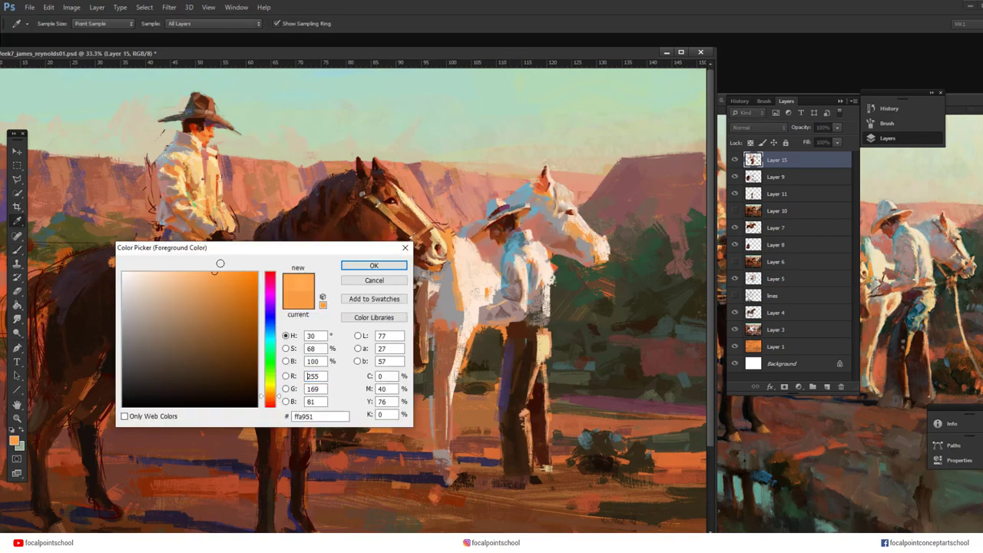
{"action": "left_click", "coordinate": [373, 266]}
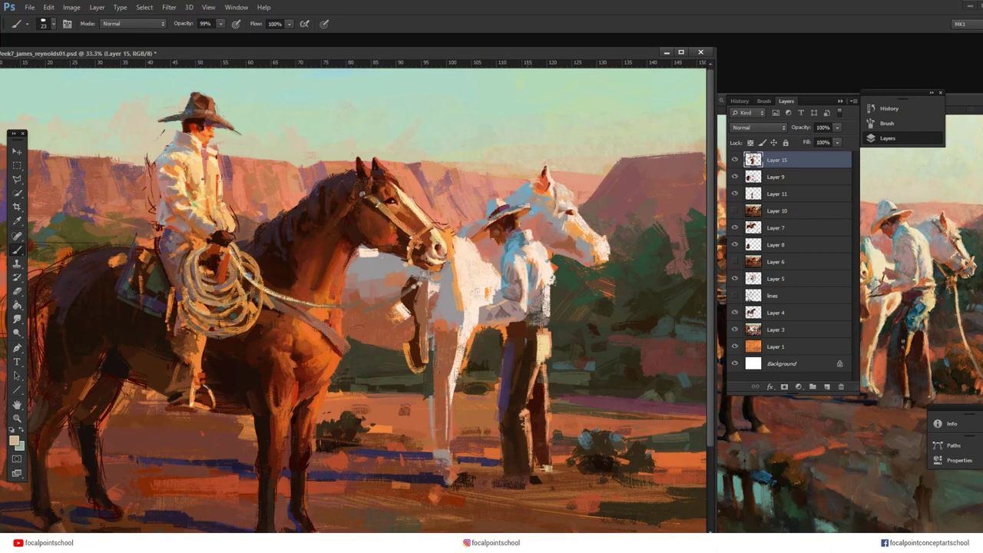
Repaint the standing cowboy's shoulder and sleeve with sampled tones, comparing them briefly against the lines layer
{"action": "left_click", "coordinate": [569, 185], "text": "alt"}
{"action": "left_click", "coordinate": [533, 230], "text": "alt"}
{"action": "left_click", "coordinate": [510, 306], "text": "alt"}
{"action": "left_click", "coordinate": [510, 314], "text": "alt"}
{"action": "left_click", "coordinate": [735, 294]}
{"action": "left_click", "coordinate": [497, 309], "text": "alt"}
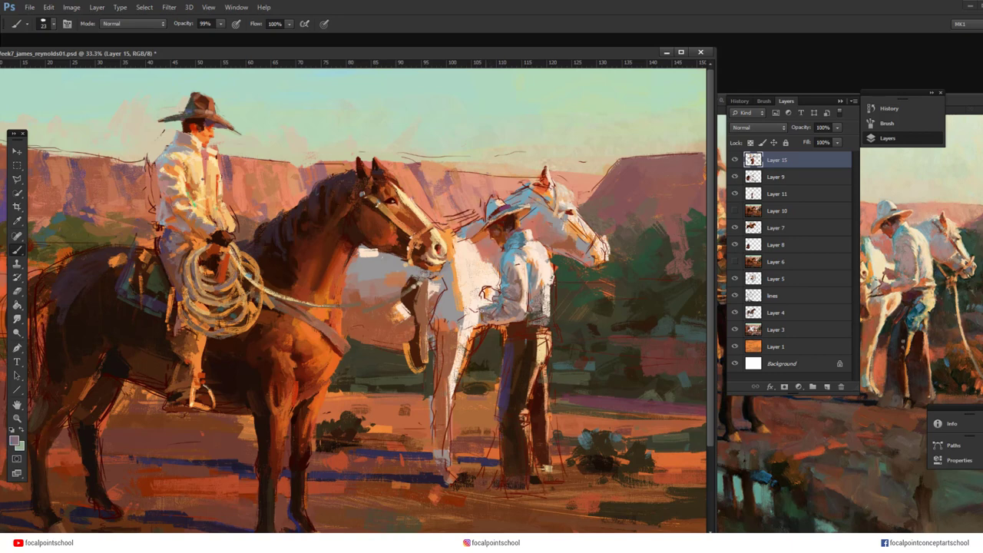
{"action": "left_click", "coordinate": [735, 295]}
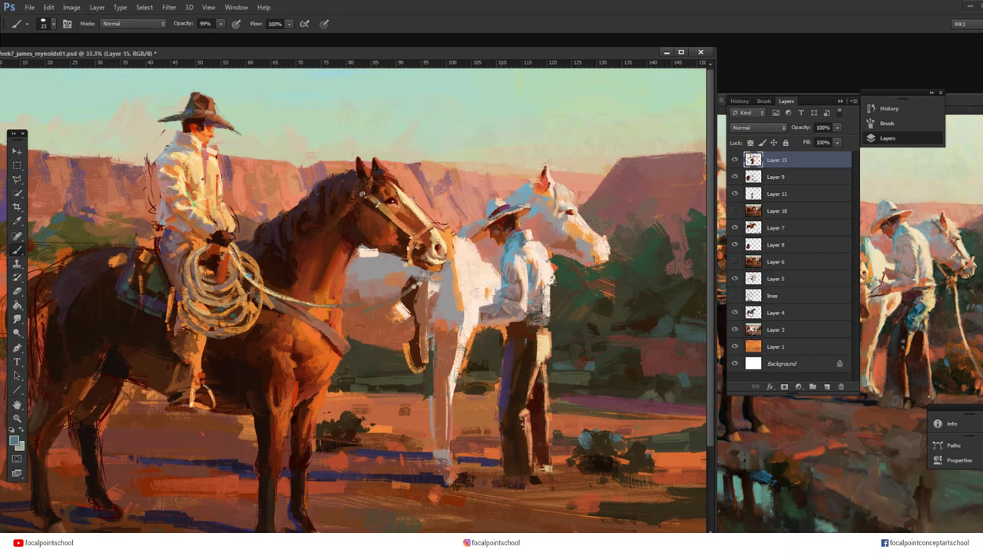
Reshape the standing cowboy's forearm and hand against the white horse's chest with sampled tones
{"action": "left_click", "coordinate": [488, 300], "text": "alt"}
{"action": "left_click_drag", "start_coordinate": [493, 301], "coordinate": [495, 288]}
{"action": "left_click", "coordinate": [517, 299], "text": "alt"}
{"action": "left_click", "coordinate": [560, 250], "text": "alt"}
{"action": "left_click", "coordinate": [473, 326], "text": "alt"}
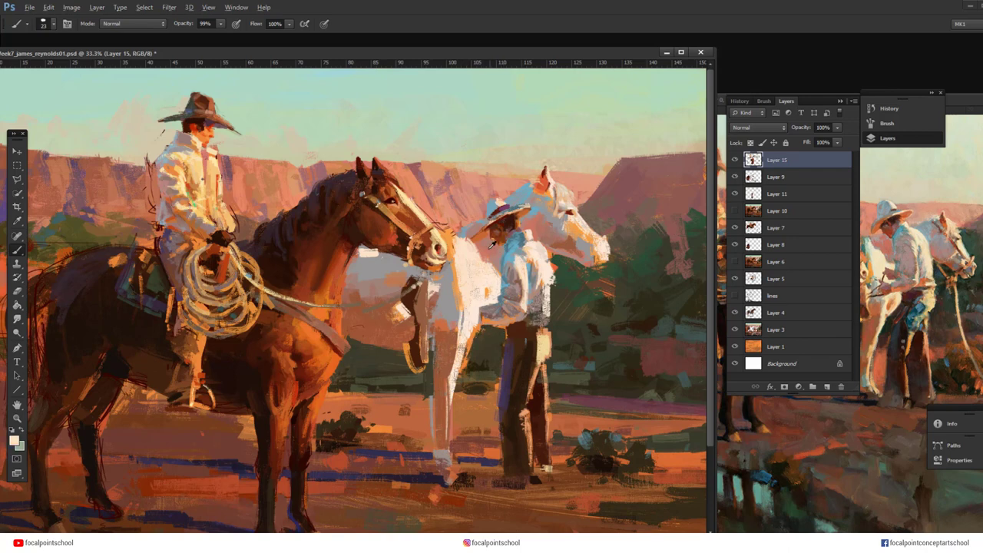
Mix a saturated orange from a tone sampled at the standing cowboy's face and set up a 35 px brush
{"action": "left_click", "coordinate": [492, 244], "text": "alt"}
{"action": "left_click", "coordinate": [13, 440]}
{"action": "left_click", "coordinate": [226, 301]}
{"action": "left_click", "coordinate": [271, 399]}
{"action": "left_click", "coordinate": [373, 266]}
{"action": "right_click", "coordinate": [482, 305]}
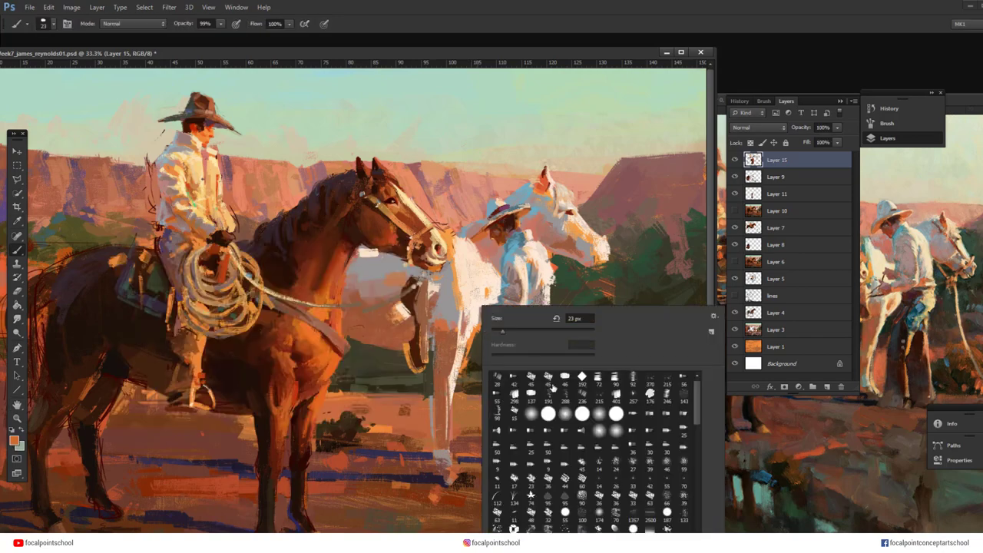
{"action": "double_click", "coordinate": [552, 388]}
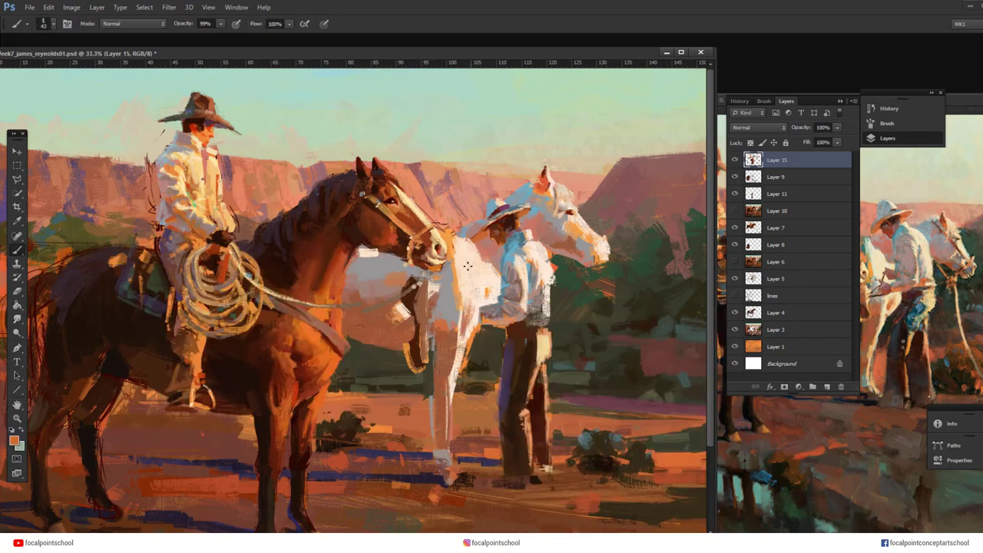
{"action": "right_click", "coordinate": [485, 304]}
{"action": "left_click", "coordinate": [510, 329]}
Paint warm transitions on the white horse's chest and upper foreleg with sampled orange tones
{"action": "left_click", "coordinate": [476, 289], "text": "alt"}
{"action": "left_click_drag", "start_coordinate": [463, 308], "coordinate": [457, 331]}
{"action": "left_click", "coordinate": [459, 291], "text": "alt"}
{"action": "left_click", "coordinate": [455, 280], "text": "alt"}
{"action": "left_click", "coordinate": [450, 328], "text": "alt"}
{"action": "left_click", "coordinate": [443, 334], "text": "alt"}
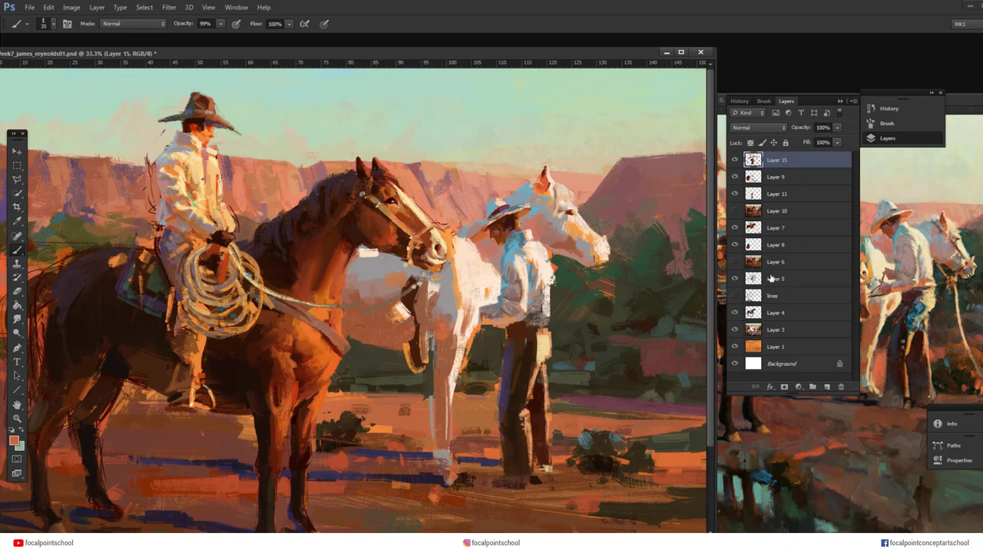
Show the lines layer again and repaint the white horse's foreleg edge with a sampled pale cream
{"action": "left_click", "coordinate": [735, 296]}
{"action": "left_click", "coordinate": [476, 321], "text": "alt"}
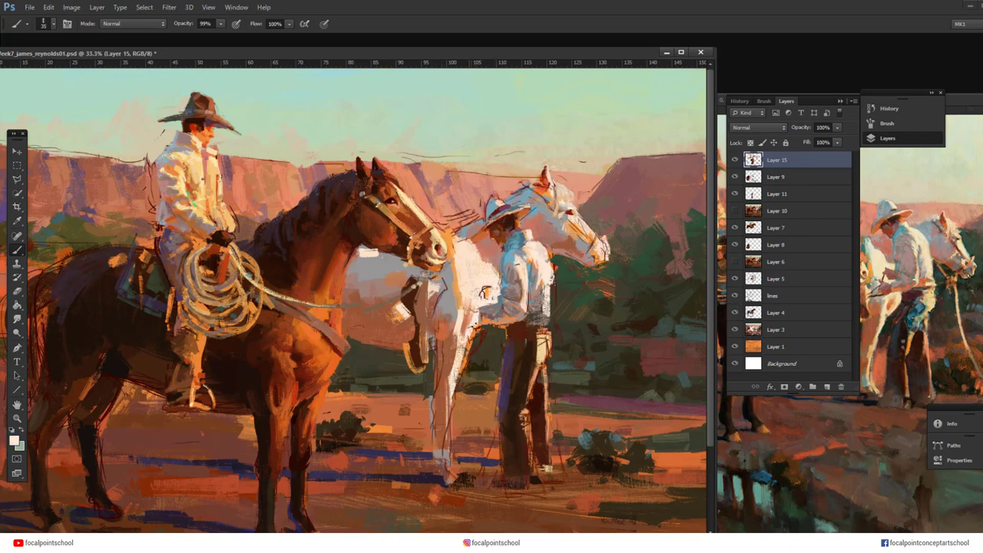
{"action": "left_click_drag", "start_coordinate": [473, 324], "coordinate": [463, 346]}
{"action": "left_click", "coordinate": [840, 101]}
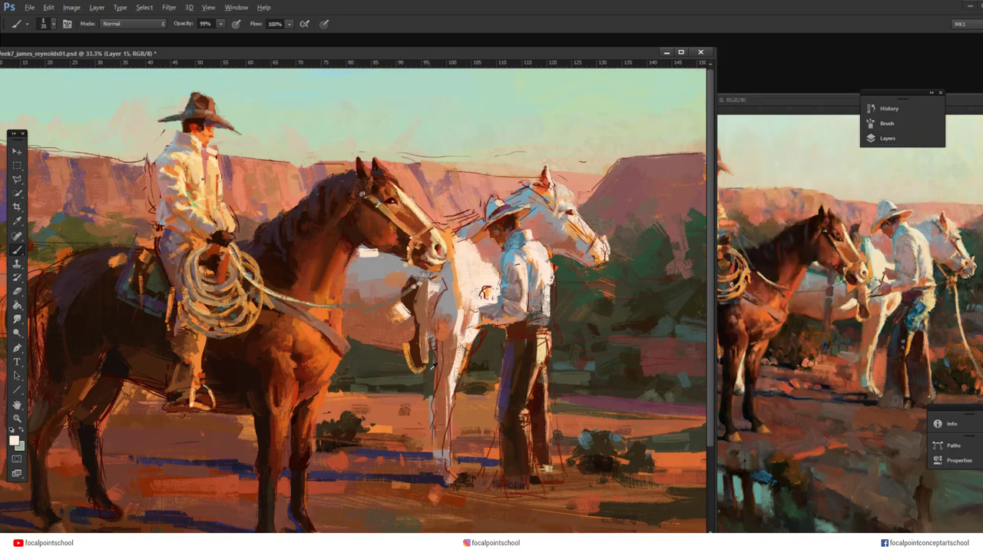
{"action": "left_click", "coordinate": [434, 361], "text": "alt"}
{"action": "left_click", "coordinate": [459, 261], "text": "alt"}
{"action": "right_click", "coordinate": [476, 286]}
{"action": "double_click", "coordinate": [660, 376]}
{"action": "right_click", "coordinate": [562, 286]}
{"action": "left_click", "coordinate": [622, 259]}
{"action": "right_click", "coordinate": [592, 297]}
{"action": "left_click_drag", "start_coordinate": [805, 391], "coordinate": [819, 527]}
{"action": "left_click", "coordinate": [640, 524]}
{"action": "left_click_drag", "start_coordinate": [574, 307], "coordinate": [569, 433]}
{"action": "key", "text": "ctrl+z"}
Paint the white horse's foreleg and belly with sampled orange tones using a 36 px brush
{"action": "right_click", "coordinate": [523, 307]}
{"action": "double_click", "coordinate": [638, 414]}
{"action": "left_click_drag", "start_coordinate": [457, 324], "coordinate": [444, 388]}
{"action": "left_click", "coordinate": [450, 350], "text": "alt"}
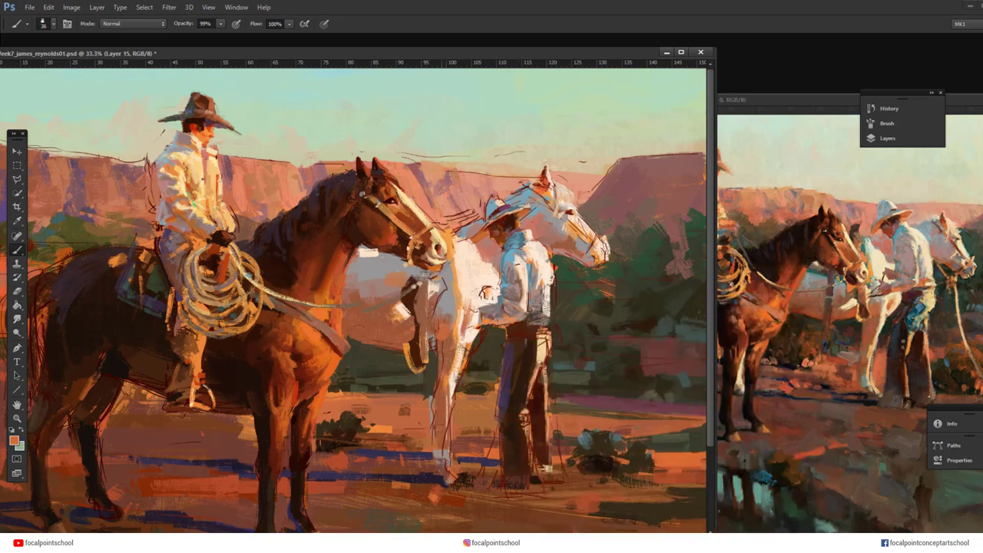
{"action": "left_click", "coordinate": [452, 354], "text": "alt"}
{"action": "left_click", "coordinate": [358, 306], "text": "alt"}
{"action": "left_click_drag", "start_coordinate": [351, 293], "coordinate": [352, 300]}
Mix a muted teal starting from the cowboy's shirt blue and paint a horizontal band across the white horse's side
{"action": "left_click", "coordinate": [504, 264], "text": "alt"}
{"action": "left_click", "coordinate": [13, 439]}
{"action": "left_click", "coordinate": [270, 346]}
{"action": "left_click", "coordinate": [179, 346]}
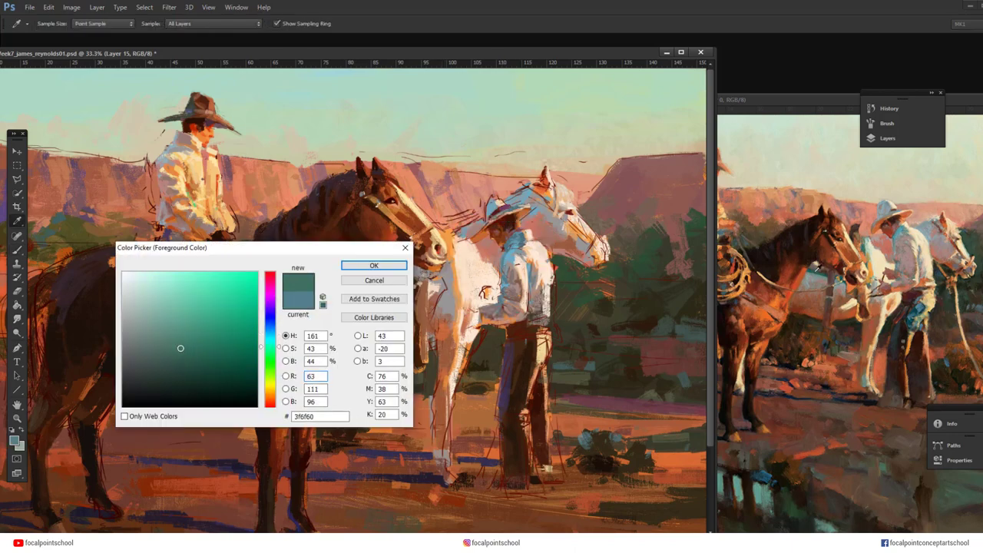
{"action": "left_click", "coordinate": [816, 273]}
{"action": "left_click_drag", "start_coordinate": [332, 248], "coordinate": [323, 331]}
{"action": "left_click", "coordinate": [262, 417]}
{"action": "left_click", "coordinate": [164, 419]}
{"action": "left_click", "coordinate": [159, 440]}
{"action": "left_click", "coordinate": [262, 431]}
{"action": "left_click", "coordinate": [363, 349]}
{"action": "left_click_drag", "start_coordinate": [349, 285], "coordinate": [389, 295]}
Mix a dark brown from the saddle area and paint a vertical strap down the white horse's side
{"action": "left_click", "coordinate": [416, 297], "text": "alt"}
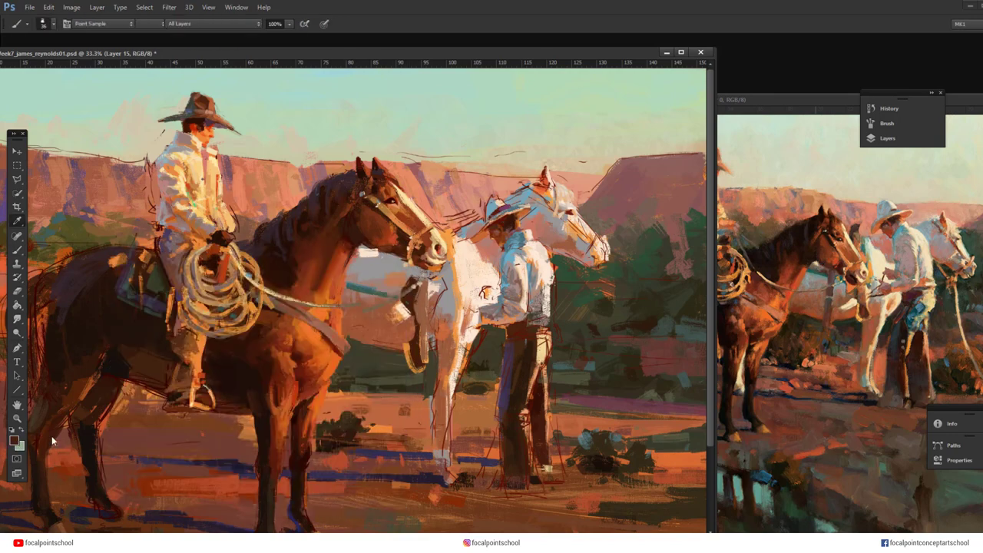
{"action": "left_click", "coordinate": [14, 440]}
{"action": "left_click", "coordinate": [362, 345]}
{"action": "left_click_drag", "start_coordinate": [381, 266], "coordinate": [383, 343]}
{"action": "left_click_drag", "start_coordinate": [378, 297], "coordinate": [378, 345]}
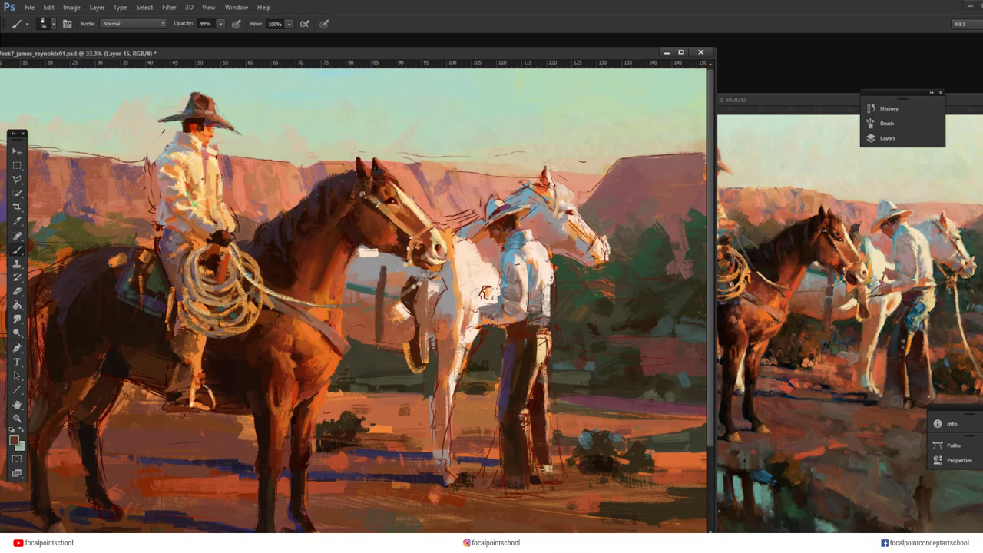
Mix a darker brown from the orange sampled beside the white horse's stirrup
{"action": "left_click", "coordinate": [417, 325], "text": "alt"}
{"action": "left_click", "coordinate": [13, 440]}
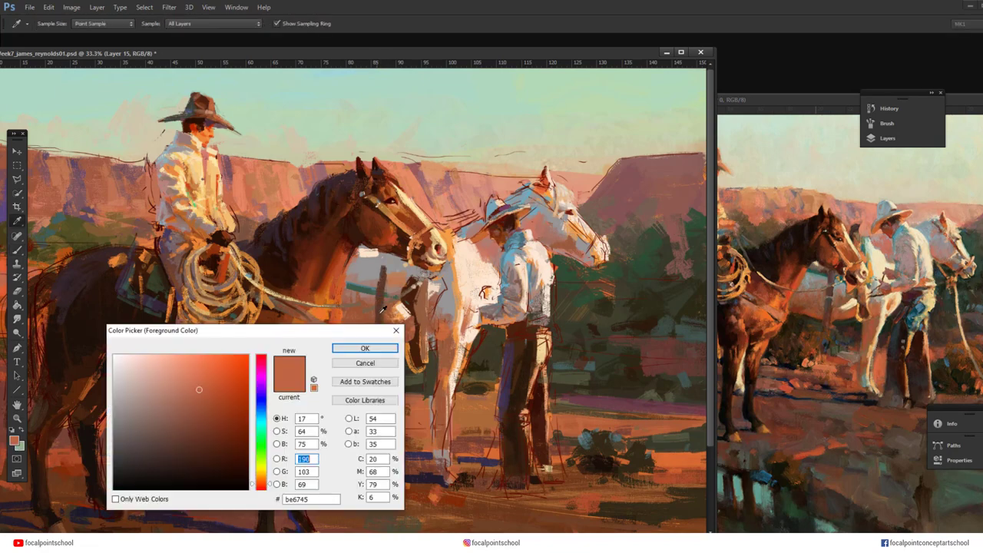
{"action": "left_click", "coordinate": [191, 439]}
{"action": "left_click", "coordinate": [191, 453]}
{"action": "left_click", "coordinate": [364, 346]}
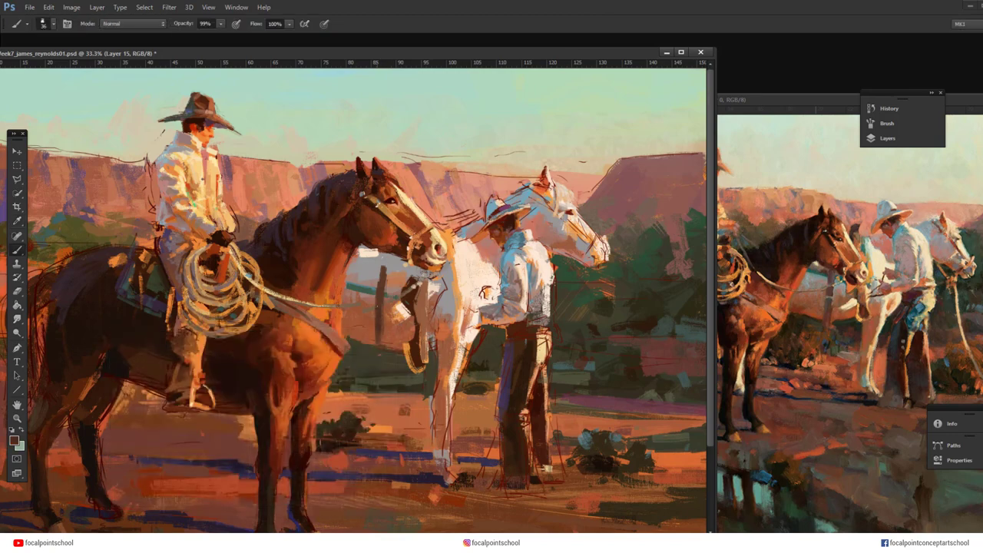
Mix a muted purple from the dark brown for the upper part of the vertical strap
{"action": "left_click", "coordinate": [14, 440]}
{"action": "left_click", "coordinate": [138, 438]}
{"action": "left_click", "coordinate": [150, 440]}
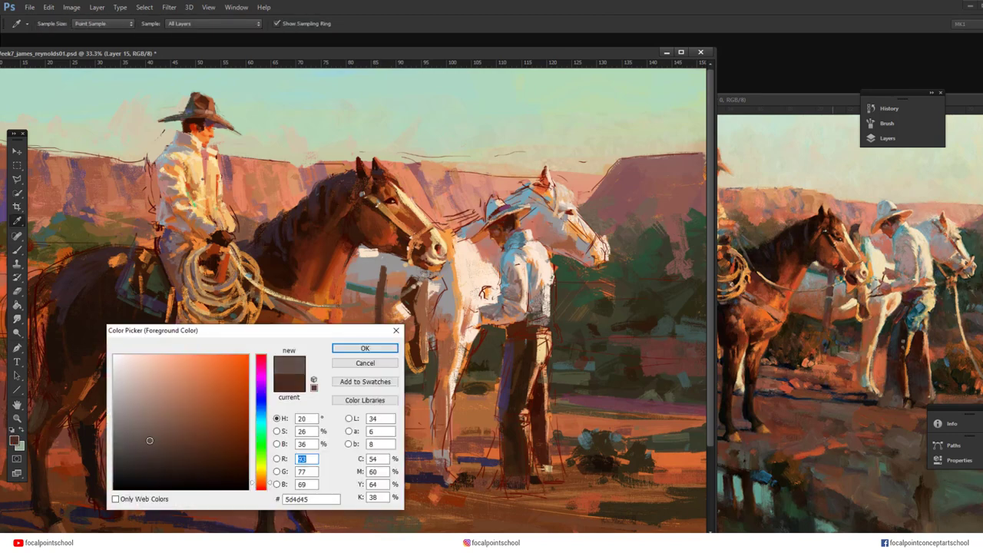
{"action": "left_click", "coordinate": [261, 376]}
{"action": "key", "text": "Return"}
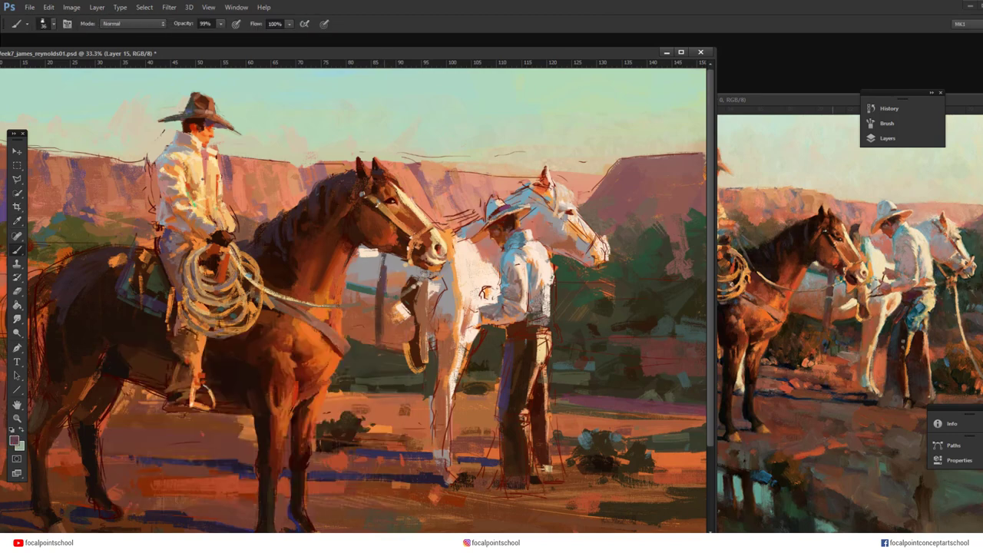
Mix another muted purple and sample a grey-brown beside the vertical strap on the white horse's side
{"action": "left_click", "coordinate": [15, 441]}
{"action": "left_click", "coordinate": [174, 439]}
{"action": "left_click", "coordinate": [262, 388]}
{"action": "left_click", "coordinate": [364, 347]}
{"action": "left_click", "coordinate": [13, 440]}
{"action": "left_click", "coordinate": [372, 279]}
{"action": "key", "text": "Return"}
Repaint the hanging stirrup on the white horse with sampled dark brown and orange tones
{"action": "left_click", "coordinate": [367, 278], "text": "alt"}
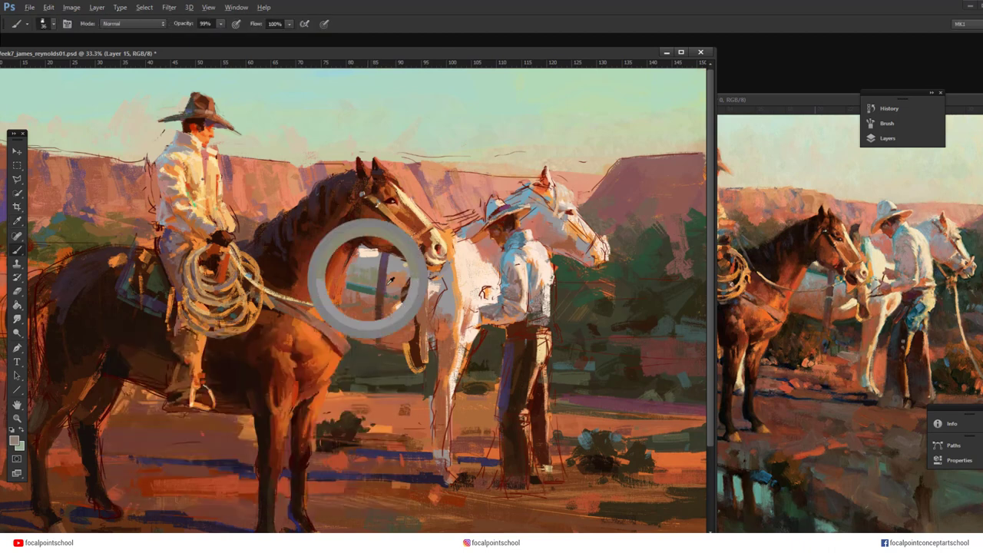
{"action": "left_click", "coordinate": [517, 252], "text": "alt"}
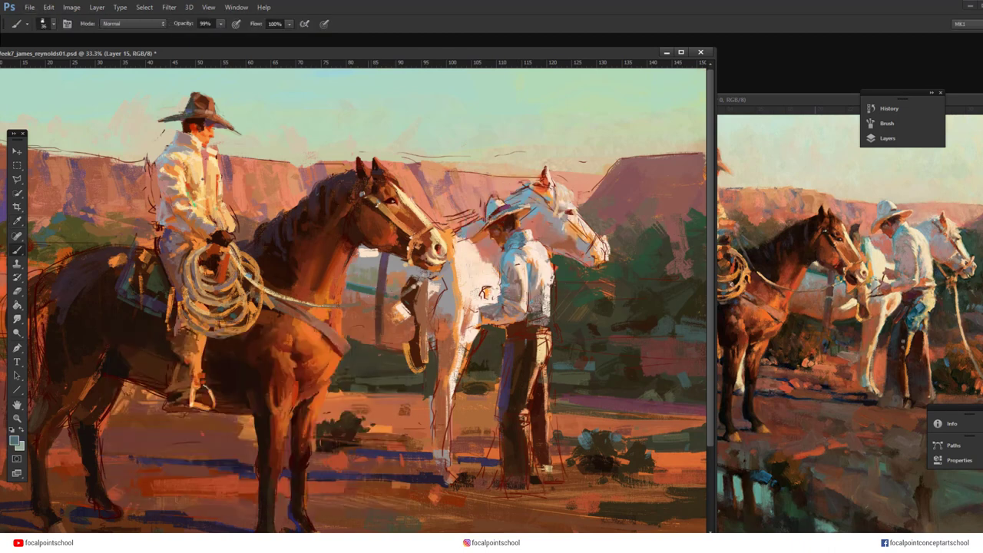
{"action": "left_click", "coordinate": [419, 336], "text": "alt"}
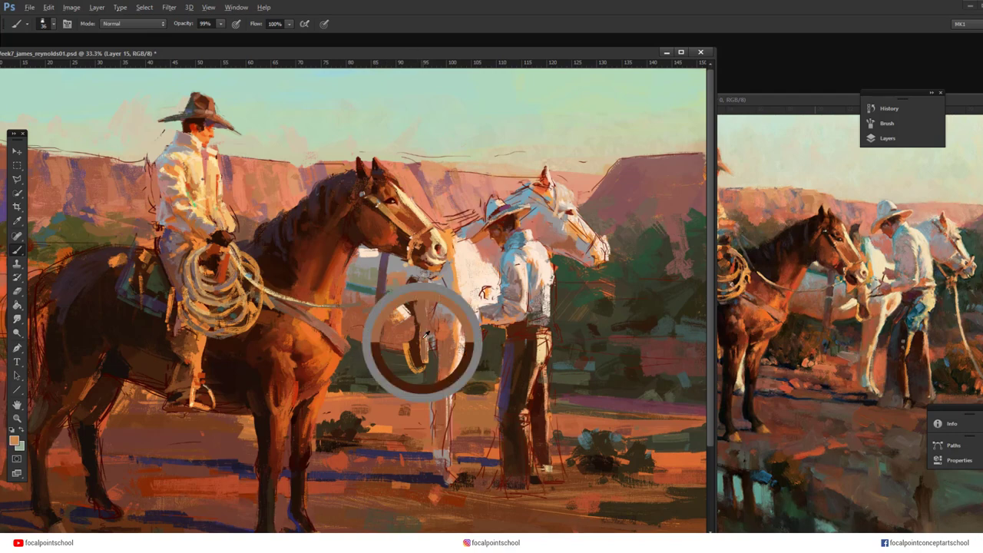
{"action": "left_click", "coordinate": [421, 347], "text": "alt"}
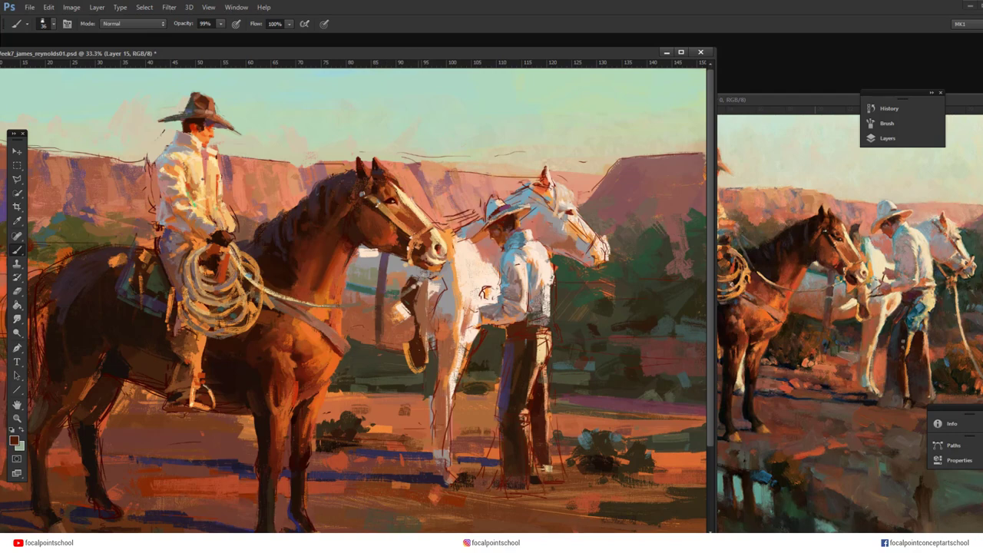
Set the foreground color to a dark brown sampled from the hanging stirrup on the white horse
{"action": "left_click", "coordinate": [14, 441]}
{"action": "left_click", "coordinate": [420, 364]}
{"action": "left_click", "coordinate": [421, 353]}
{"action": "key", "text": "Return"}
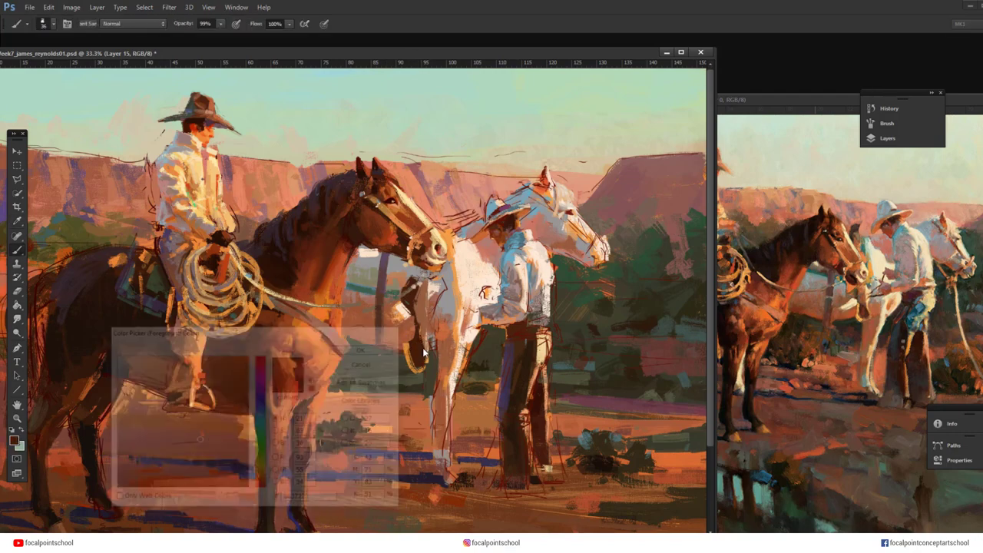
{"action": "key", "text": "alt+Tab"}
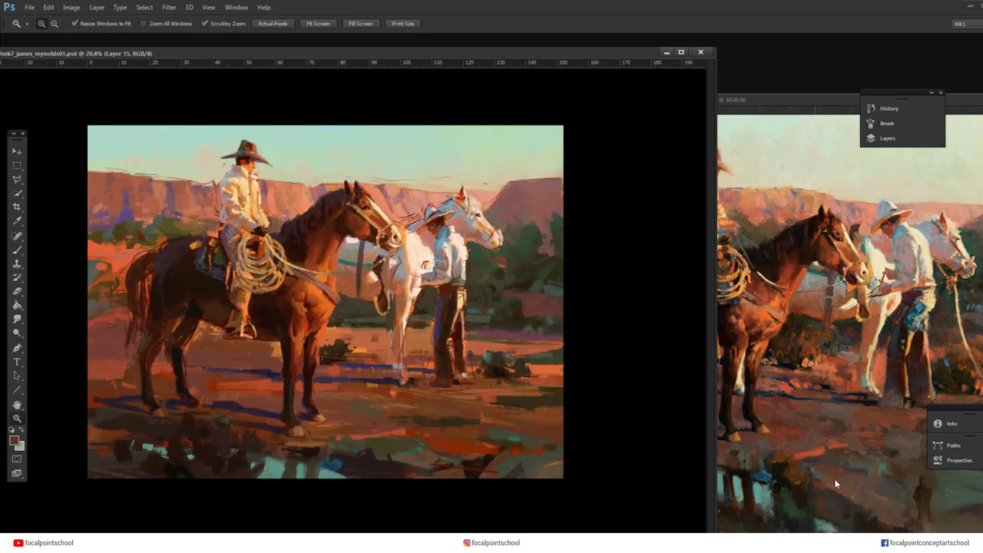
Repaint the lower vertical strap on the white horse's side with sampled tones and mix a more saturated brown
{"action": "left_click_drag", "start_coordinate": [417, 258], "coordinate": [449, 259]}
{"action": "left_click", "coordinate": [368, 243], "text": "alt"}
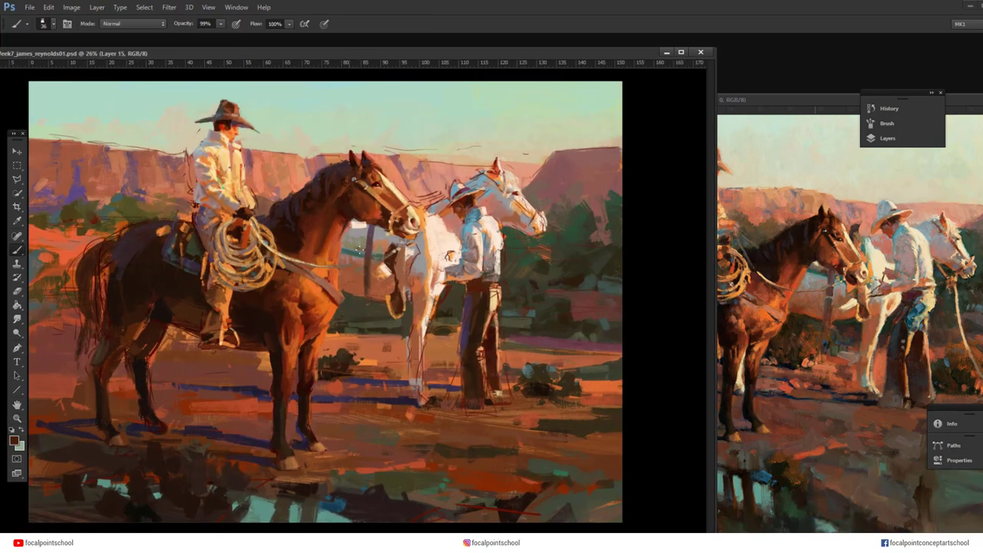
{"action": "left_click", "coordinate": [369, 275], "text": "alt"}
{"action": "left_click_drag", "start_coordinate": [369, 279], "coordinate": [369, 298]}
{"action": "left_click", "coordinate": [14, 442]}
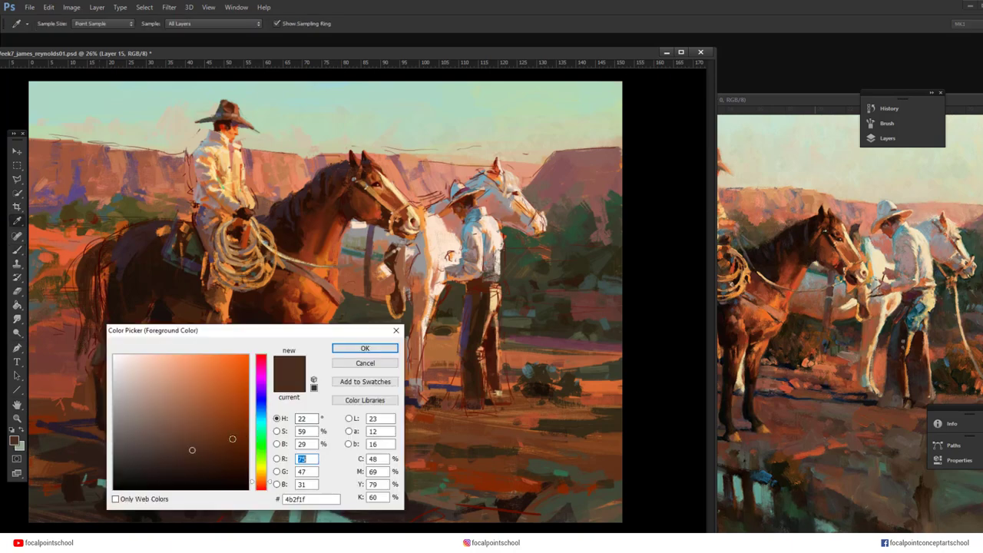
{"action": "left_click", "coordinate": [233, 438]}
{"action": "left_click", "coordinate": [365, 347]}
{"action": "left_click", "coordinate": [382, 312], "text": "alt"}
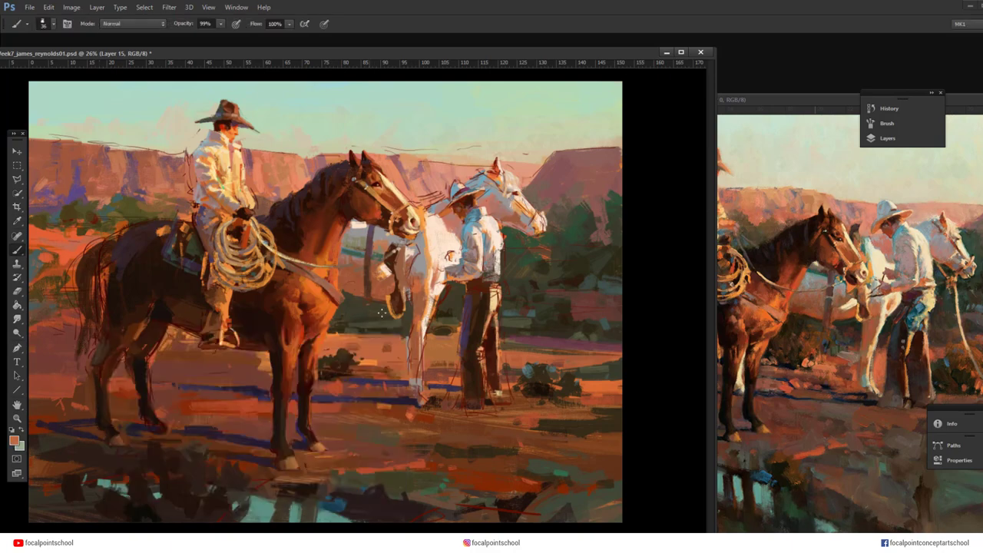
Mix the grey-brown 827a6f and retouch the middle of the vertical strap with a sampled tone
{"action": "right_click", "coordinate": [408, 292]}
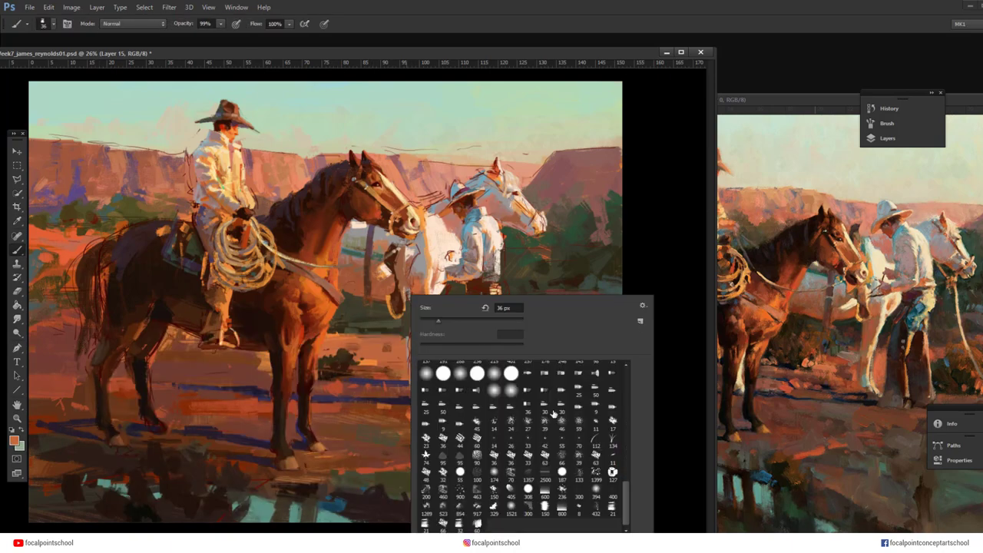
{"action": "key", "text": "Escape"}
{"action": "key", "text": "z"}
{"action": "left_click_drag", "start_coordinate": [378, 254], "coordinate": [407, 256]}
{"action": "key", "text": "b"}
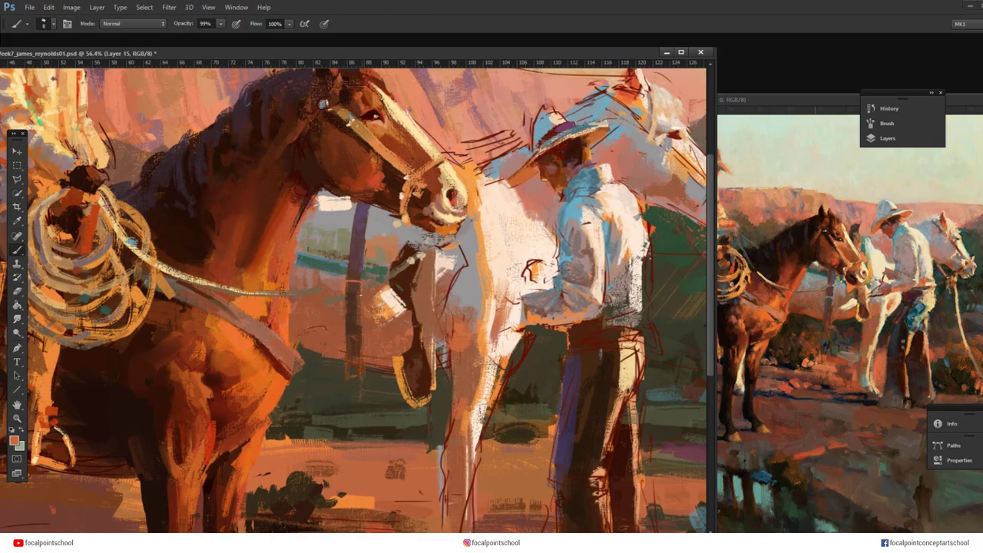
{"action": "left_click", "coordinate": [14, 440]}
{"action": "left_click", "coordinate": [259, 475]}
{"action": "left_click", "coordinate": [133, 421]}
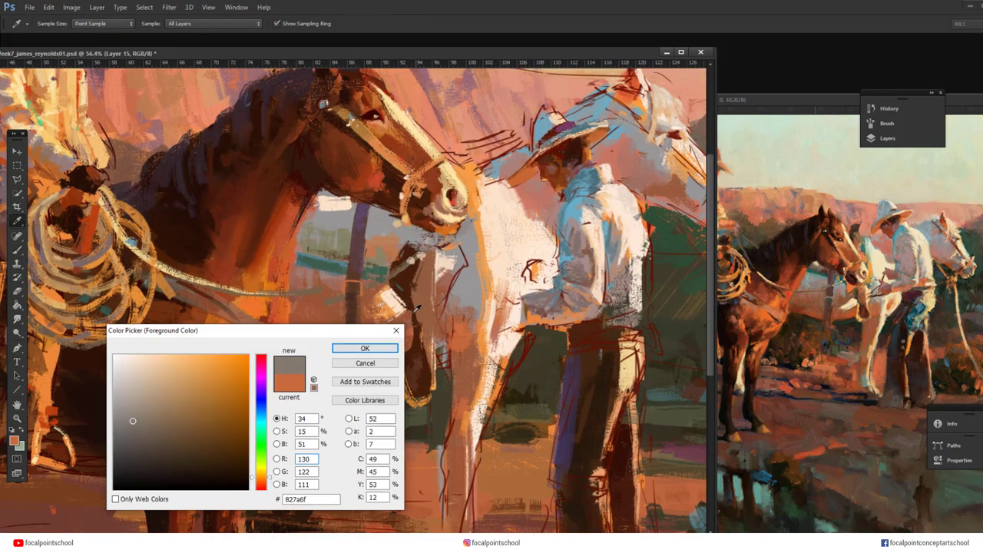
{"action": "left_click", "coordinate": [366, 349]}
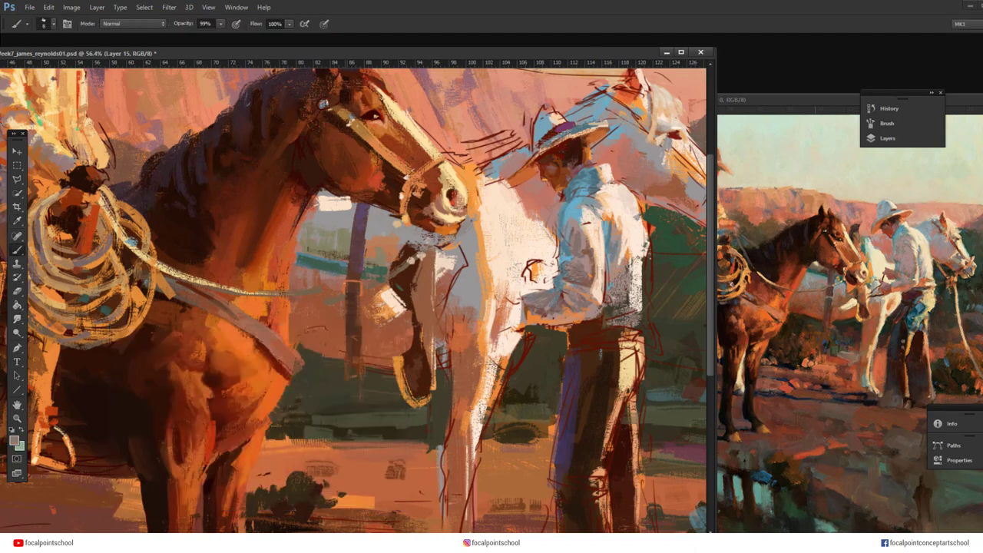
{"action": "left_click", "coordinate": [355, 304], "text": "alt"}
{"action": "left_click_drag", "start_coordinate": [355, 290], "coordinate": [355, 299]}
Paint the area under the dark horse's chin with a 17 px brush and sampled reddish brown
{"action": "right_click", "coordinate": [484, 244]}
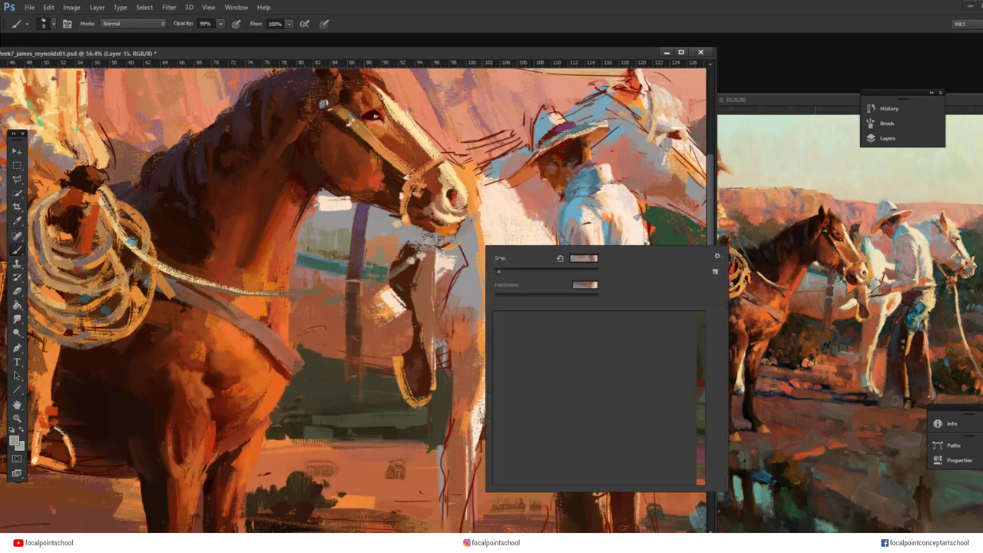
{"action": "double_click", "coordinate": [587, 399]}
{"action": "left_click", "coordinate": [425, 224], "text": "alt"}
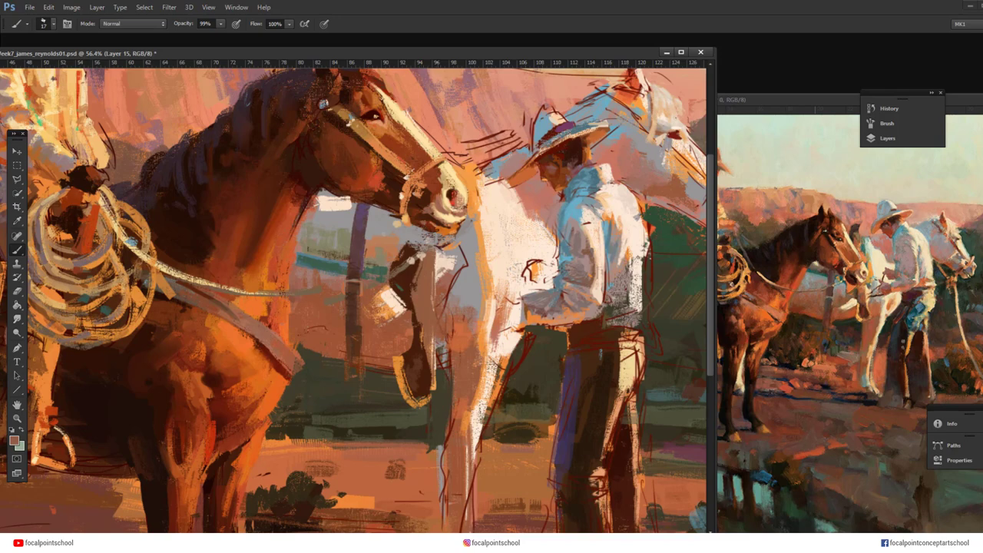
{"action": "left_click", "coordinate": [430, 223], "text": "alt"}
{"action": "left_click_drag", "start_coordinate": [429, 229], "coordinate": [446, 233]}
{"action": "left_click_drag", "start_coordinate": [434, 232], "coordinate": [450, 226]}
Switch to a 32 px brush, try a stroke beside the stirrup, and sample an orange near the dark horse's muzzle
{"action": "right_click", "coordinate": [436, 226]}
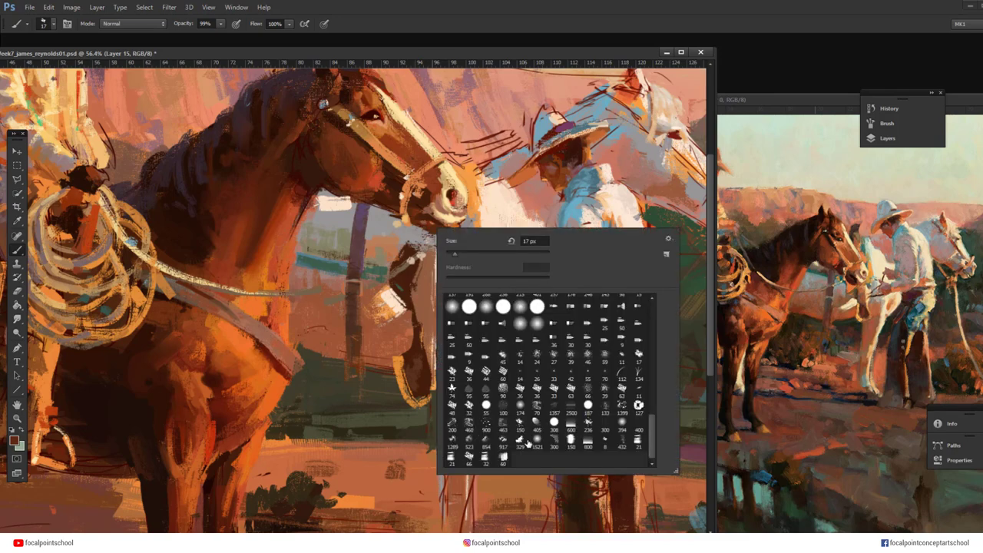
{"action": "double_click", "coordinate": [486, 458]}
{"action": "left_click_drag", "start_coordinate": [370, 322], "coordinate": [382, 341]}
{"action": "key", "text": "ctrl+z"}
{"action": "left_click", "coordinate": [449, 195], "text": "alt"}
{"action": "left_click", "coordinate": [438, 190], "text": "alt"}
{"action": "left_click_drag", "start_coordinate": [448, 165], "coordinate": [487, 301]}
{"action": "left_click", "coordinate": [462, 214], "text": "alt"}
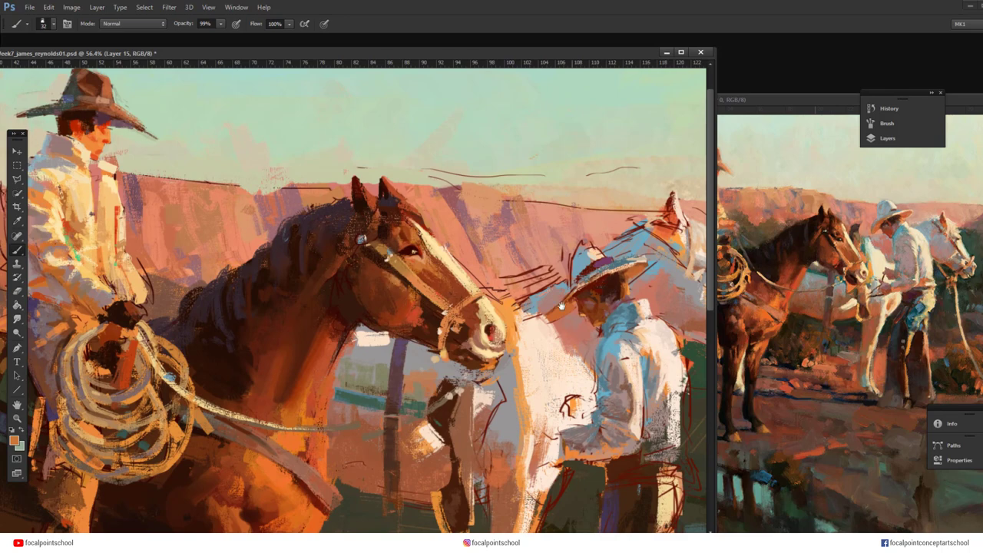
Switch to a 24 px brush and mix a muted blue from the dark horse's bridle stud
{"action": "left_click_drag", "start_coordinate": [561, 305], "coordinate": [431, 248]}
{"action": "left_click", "coordinate": [231, 183], "text": "alt"}
{"action": "right_click", "coordinate": [326, 227]}
{"action": "double_click", "coordinate": [377, 453]}
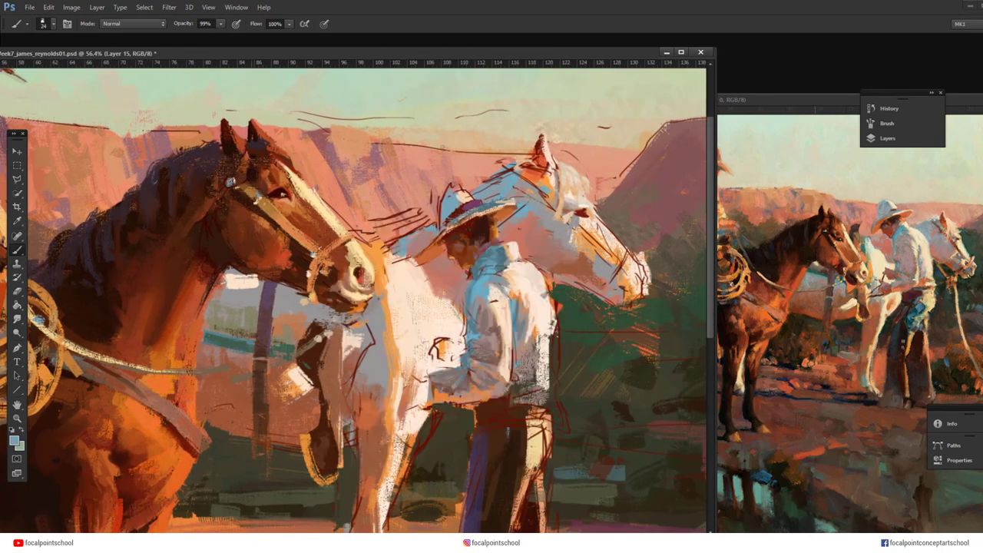
{"action": "left_click", "coordinate": [14, 441]}
{"action": "left_click", "coordinate": [366, 347]}
Paint along the front brim of the standing cowboy's hat with tones sampled around his shirt
{"action": "left_click", "coordinate": [461, 273], "text": "alt"}
{"action": "left_click", "coordinate": [473, 270], "text": "alt"}
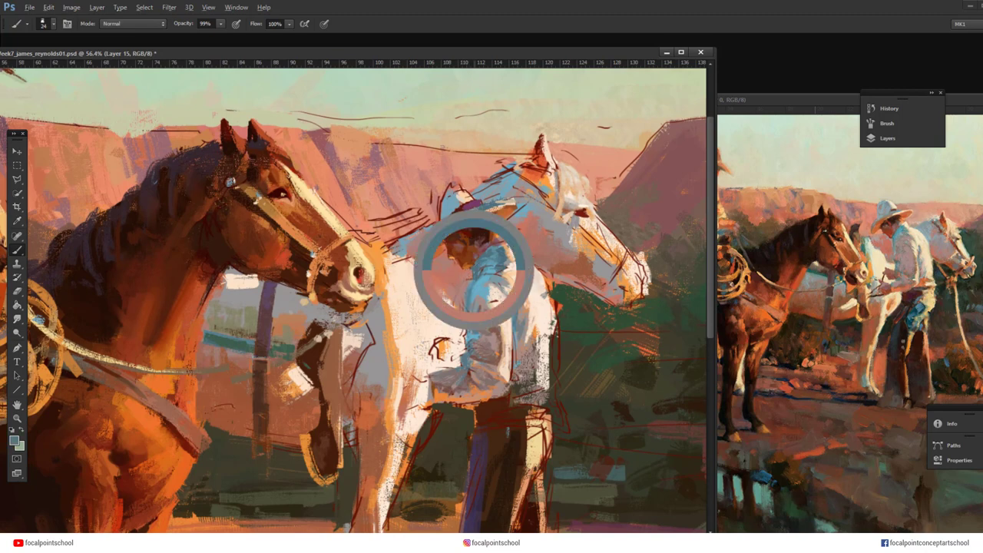
{"action": "left_click", "coordinate": [452, 275], "text": "alt"}
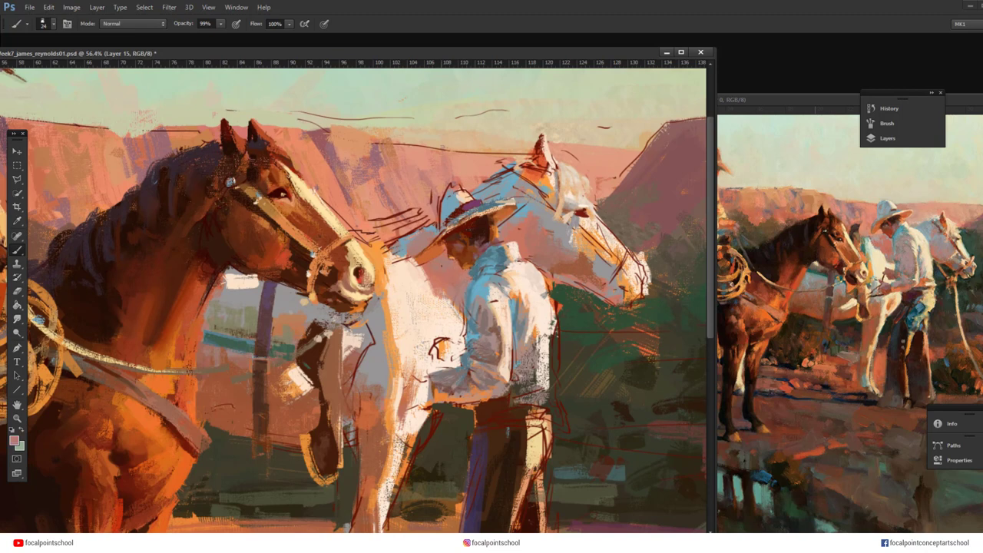
{"action": "left_click", "coordinate": [488, 259], "text": "alt"}
{"action": "mouse_move", "coordinate": [443, 224]}
{"action": "left_mouse_down"}
{"action": "mouse_move", "coordinate": [415, 254]}
{"action": "mouse_move", "coordinate": [427, 239]}
{"action": "left_mouse_up"}
{"action": "left_click", "coordinate": [420, 252], "text": "alt"}
Mix a warm grey from the reference cowboy's hat and touch up the standing cowboy's upper sleeve
{"action": "left_click", "coordinate": [13, 440]}
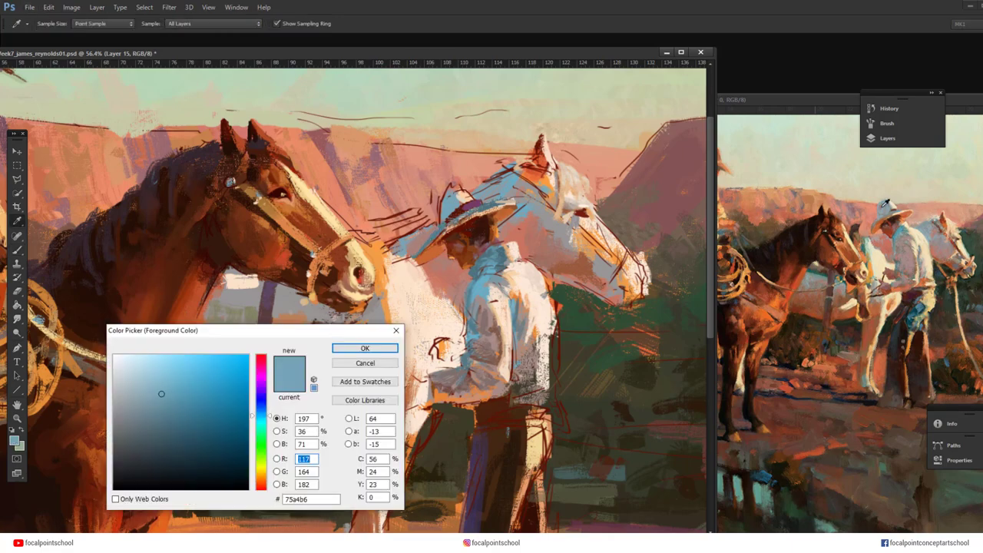
{"action": "left_click_drag", "start_coordinate": [884, 206], "coordinate": [888, 212]}
{"action": "left_click", "coordinate": [262, 483]}
{"action": "left_click", "coordinate": [367, 347]}
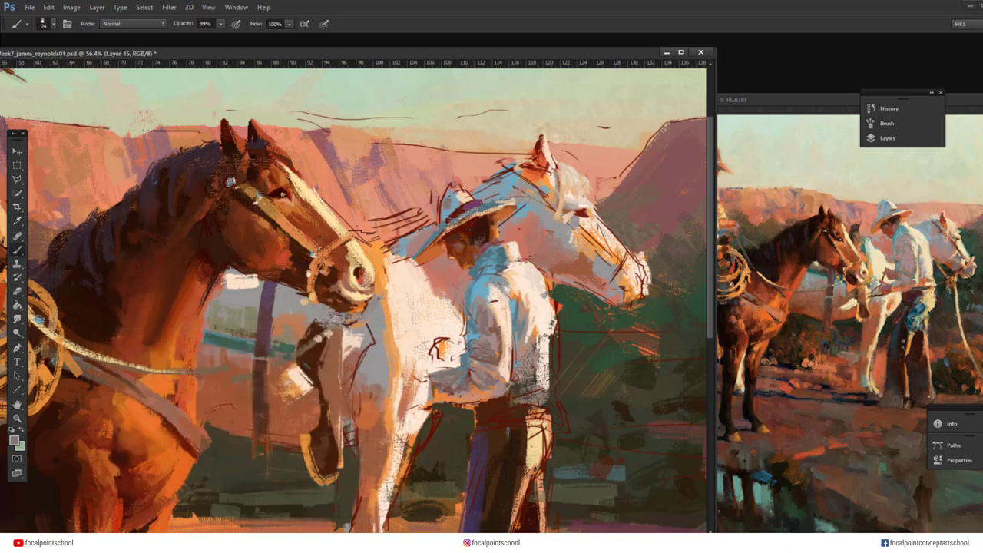
{"action": "mouse_move", "coordinate": [476, 298]}
{"action": "left_mouse_down"}
{"action": "mouse_move", "coordinate": [491, 314]}
{"action": "mouse_move", "coordinate": [483, 321]}
{"action": "left_mouse_up"}
{"action": "left_click", "coordinate": [491, 306], "text": "alt"}
{"action": "left_click", "coordinate": [473, 368], "text": "alt"}
Refine the standing cowboy's shirt shoulder with a 14 px brush and tones sampled from the shirt
{"action": "left_click", "coordinate": [886, 138]}
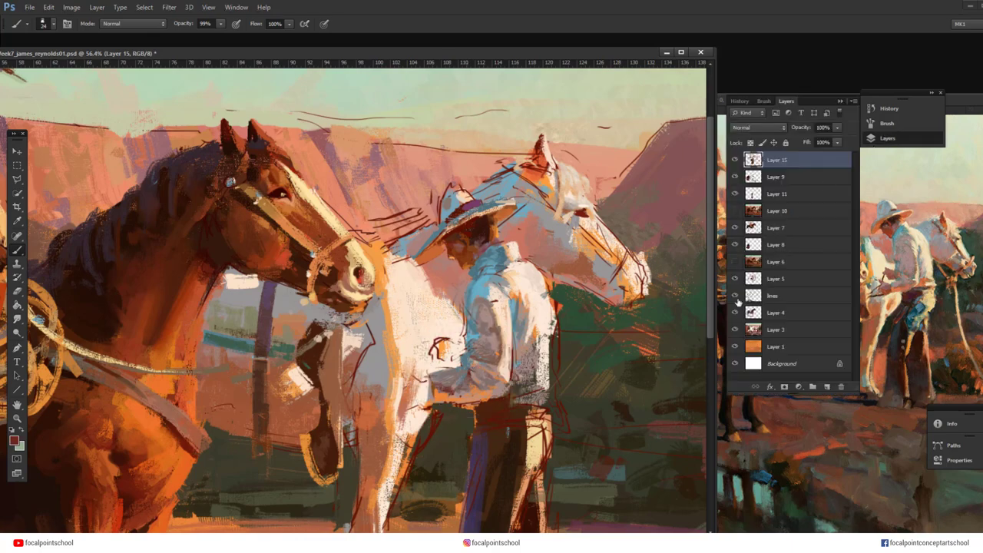
{"action": "left_click", "coordinate": [841, 101]}
{"action": "right_click", "coordinate": [489, 299]}
{"action": "left_click_drag", "start_coordinate": [705, 504], "coordinate": [704, 405]}
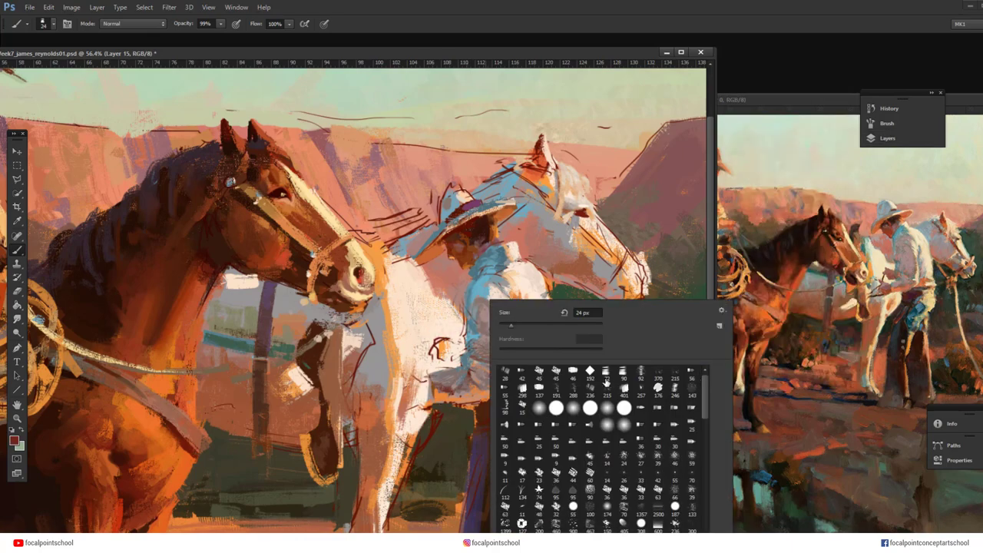
{"action": "double_click", "coordinate": [573, 374]}
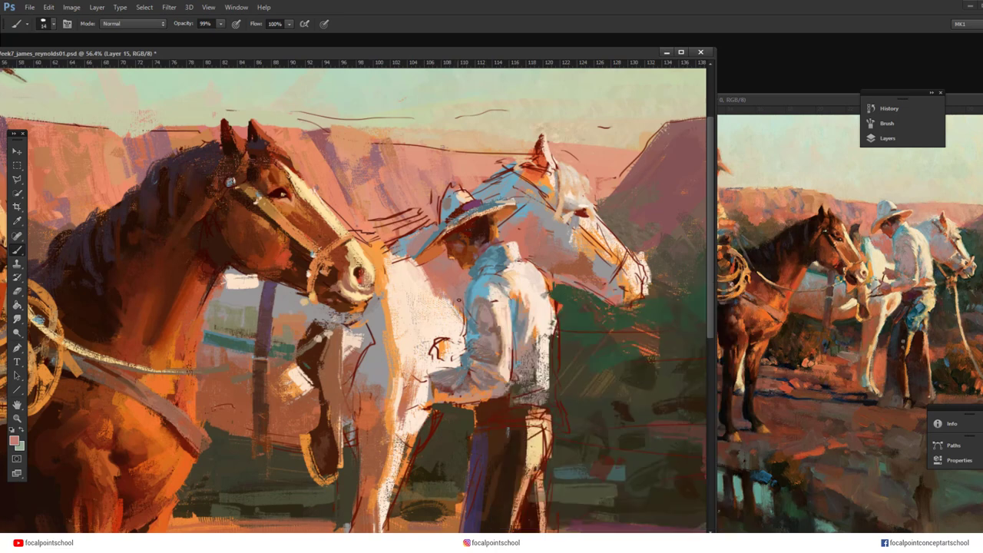
{"action": "left_click", "coordinate": [469, 329], "text": "alt"}
{"action": "left_click", "coordinate": [469, 325], "text": "alt"}
{"action": "left_click", "coordinate": [493, 312], "text": "alt"}
{"action": "left_click_drag", "start_coordinate": [495, 309], "coordinate": [499, 296]}
{"action": "left_click", "coordinate": [501, 290], "text": "alt"}
Clean up the standing cowboy's hat crown and the cliff beside it with sampled white and pink tones
{"action": "left_click", "coordinate": [456, 203], "text": "alt"}
{"action": "left_click", "coordinate": [456, 204], "text": "alt"}
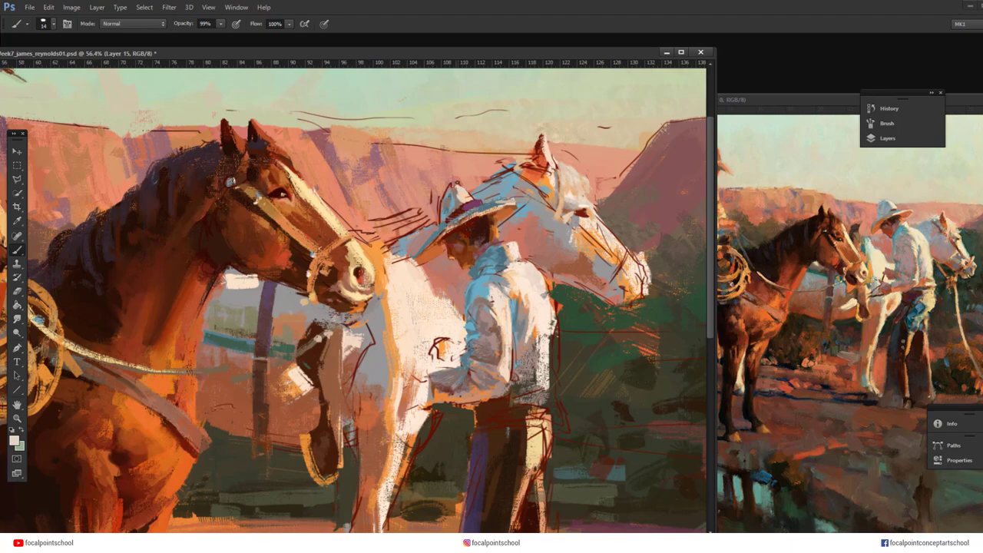
{"action": "left_click", "coordinate": [439, 200], "text": "alt"}
{"action": "right_click", "coordinate": [438, 203]}
{"action": "left_click", "coordinate": [426, 181], "text": "alt"}
{"action": "left_click", "coordinate": [426, 179], "text": "alt"}
{"action": "left_click_drag", "start_coordinate": [432, 190], "coordinate": [432, 202]}
{"action": "left_click", "coordinate": [406, 245], "text": "alt"}
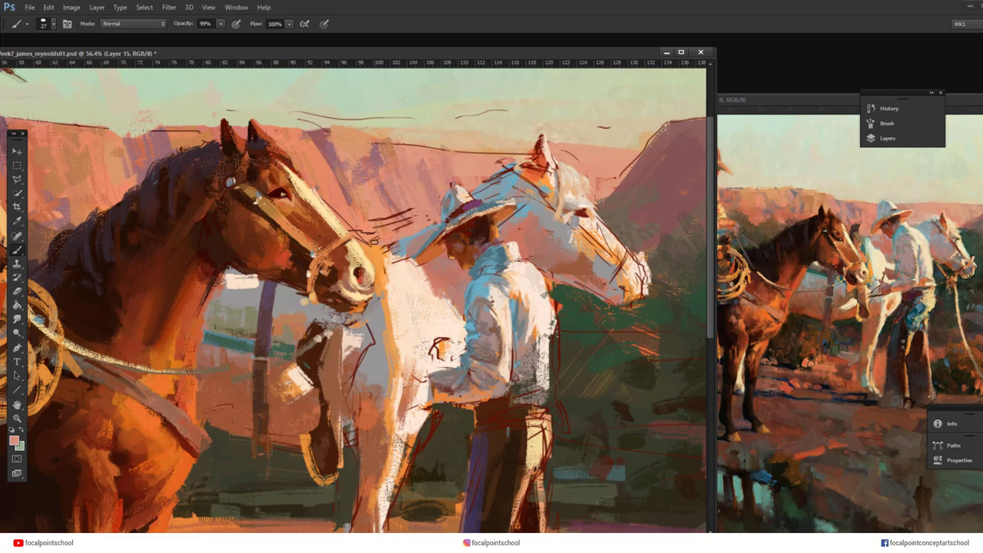
Reshape the upper part of the hanging stirrup leather with sampled dark and reddish browns
{"action": "left_click", "coordinate": [289, 345], "text": "alt"}
{"action": "mouse_move", "coordinate": [349, 350]}
{"action": "left_mouse_down"}
{"action": "mouse_move", "coordinate": [350, 330]}
{"action": "mouse_move", "coordinate": [314, 326]}
{"action": "mouse_move", "coordinate": [319, 316]}
{"action": "left_mouse_up"}
{"action": "left_click", "coordinate": [336, 343], "text": "alt"}
{"action": "left_click", "coordinate": [311, 338], "text": "alt"}
{"action": "left_click", "coordinate": [334, 337], "text": "alt"}
{"action": "mouse_move", "coordinate": [327, 326]}
{"action": "left_mouse_down"}
{"action": "mouse_move", "coordinate": [333, 312]}
{"action": "mouse_move", "coordinate": [339, 327]}
{"action": "left_mouse_up"}
{"action": "key", "text": "alt"}
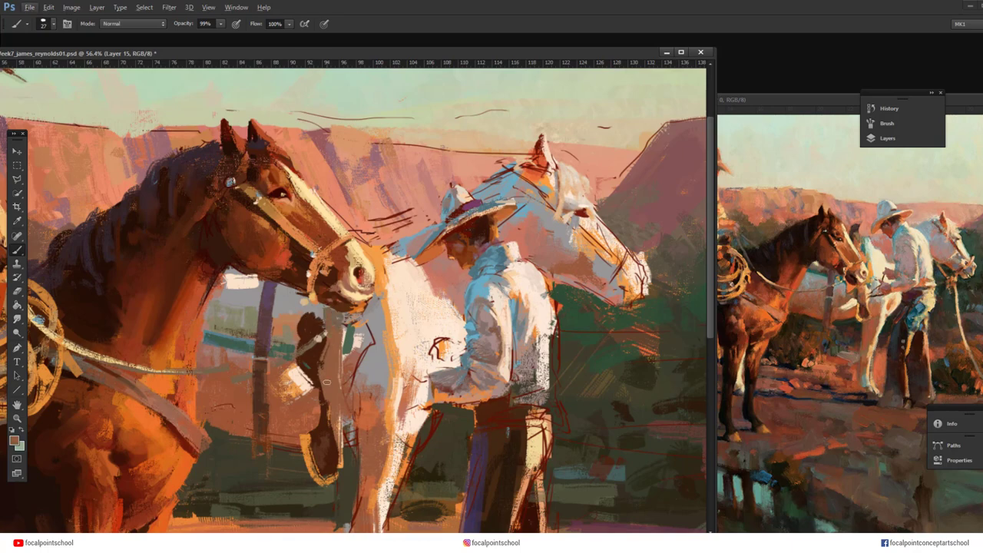
Retouch the white horse's shoulder beside the stirrup with a sampled grey and switch to a 42 px brush
{"action": "left_click", "coordinate": [373, 359], "text": "alt"}
{"action": "left_click_drag", "start_coordinate": [367, 347], "coordinate": [363, 365]}
{"action": "right_click", "coordinate": [376, 362]}
{"action": "left_click", "coordinate": [402, 333]}
{"action": "left_click", "coordinate": [372, 366], "text": "alt"}
{"action": "right_click", "coordinate": [382, 364]}
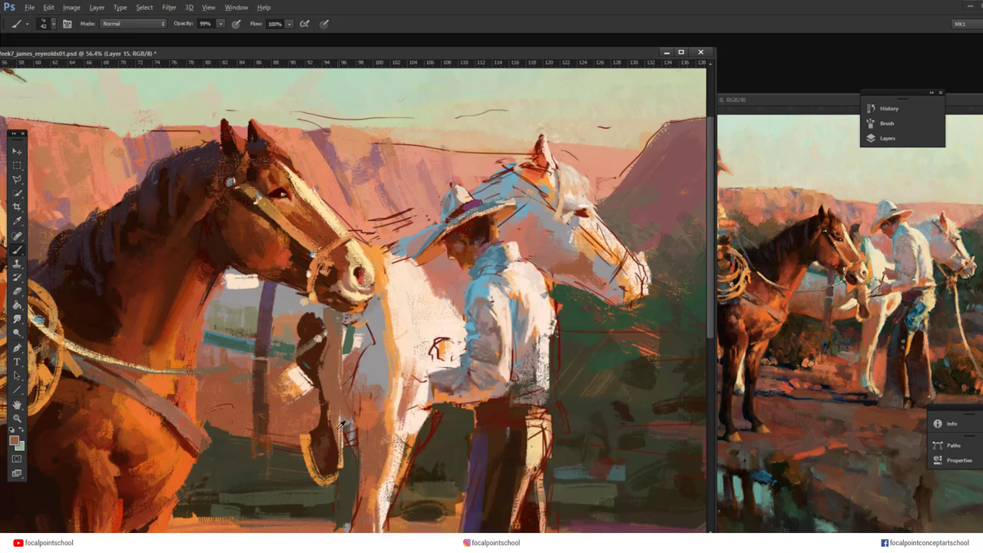
Rework the long edge of the stirrup leather next to the white horse's shoulder with sampled tones
{"action": "left_click", "coordinate": [338, 427], "text": "alt"}
{"action": "left_click_drag", "start_coordinate": [333, 409], "coordinate": [339, 370]}
{"action": "left_click", "coordinate": [331, 378], "text": "alt"}
{"action": "left_click_drag", "start_coordinate": [337, 324], "coordinate": [338, 373]}
{"action": "left_click_drag", "start_coordinate": [334, 327], "coordinate": [335, 314]}
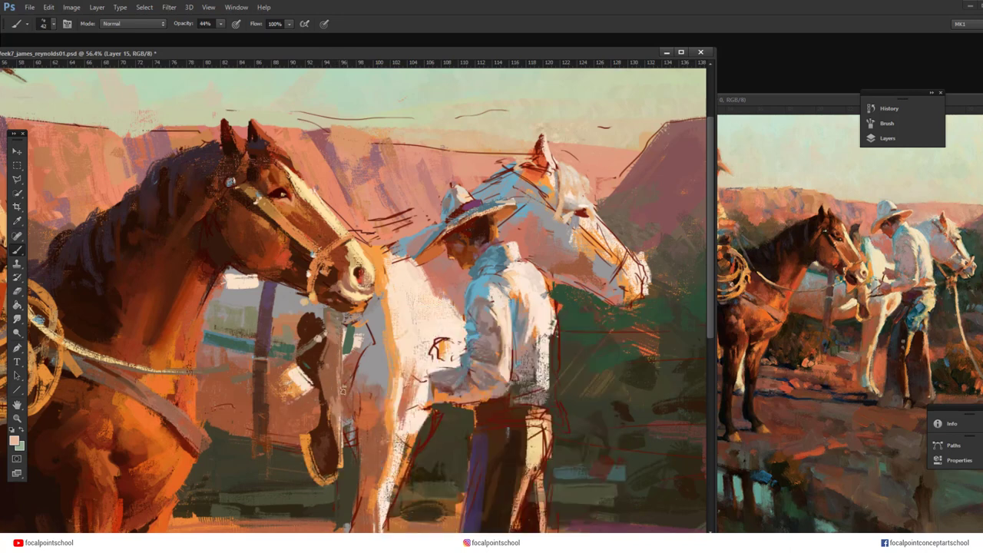
Retouch the light patch beside the stirrup leather at 99% opacity and mix an olive brown
{"action": "left_click", "coordinate": [315, 434], "text": "alt"}
{"action": "key", "text": "9"}
{"action": "key", "text": "9"}
{"action": "left_click_drag", "start_coordinate": [313, 384], "coordinate": [308, 394]}
{"action": "left_click", "coordinate": [14, 440]}
{"action": "left_click", "coordinate": [179, 429]}
{"action": "left_click", "coordinate": [364, 348]}
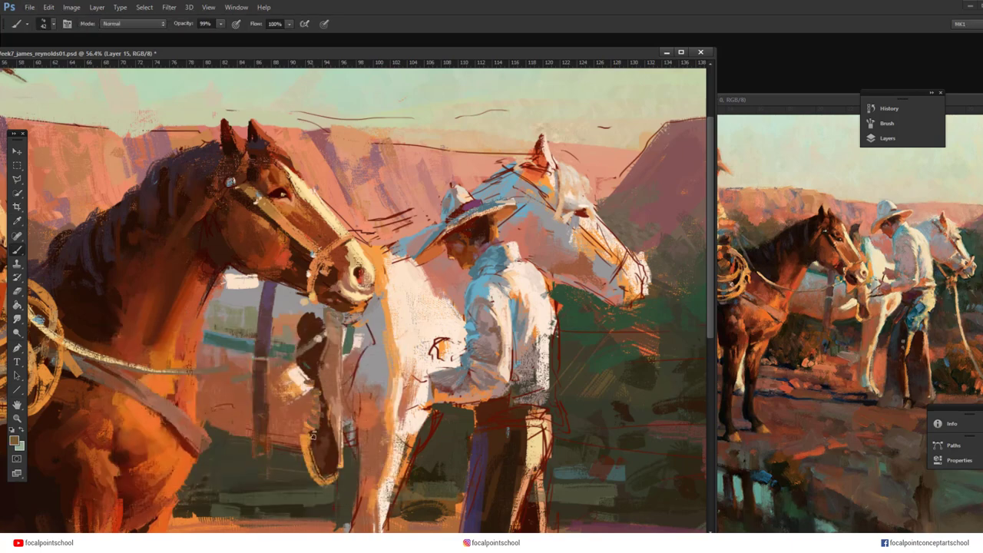
Mix a darker olive brown and break up the front edge of the hanging stirrup with it
{"action": "left_click", "coordinate": [13, 440]}
{"action": "left_click", "coordinate": [169, 445]}
{"action": "left_click", "coordinate": [365, 345]}
{"action": "left_click_drag", "start_coordinate": [315, 399], "coordinate": [305, 375]}
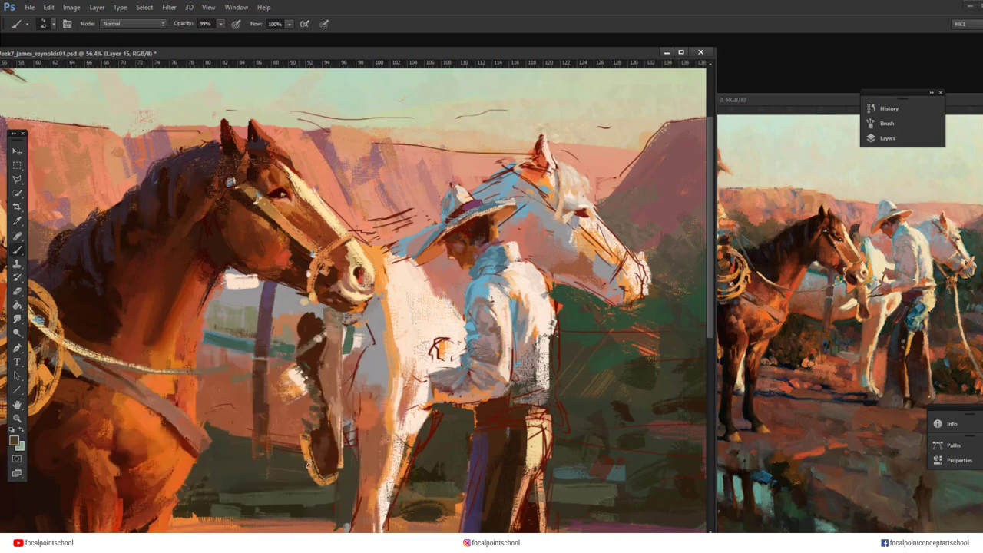
Mix an olive green from the brown sampled on the stirrup leather
{"action": "left_click", "coordinate": [331, 355], "text": "alt"}
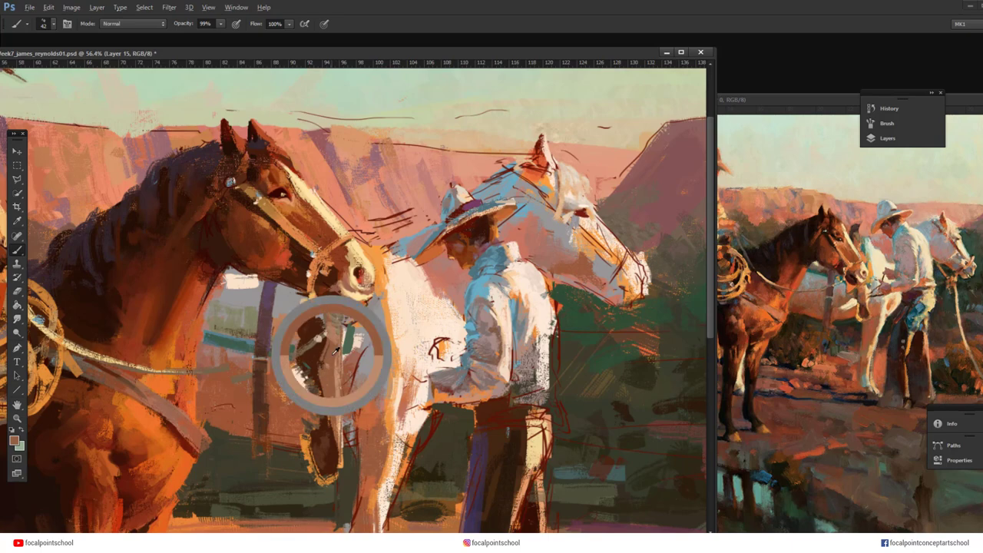
{"action": "left_click", "coordinate": [14, 440]}
{"action": "left_click", "coordinate": [259, 436]}
{"action": "left_click", "coordinate": [365, 348]}
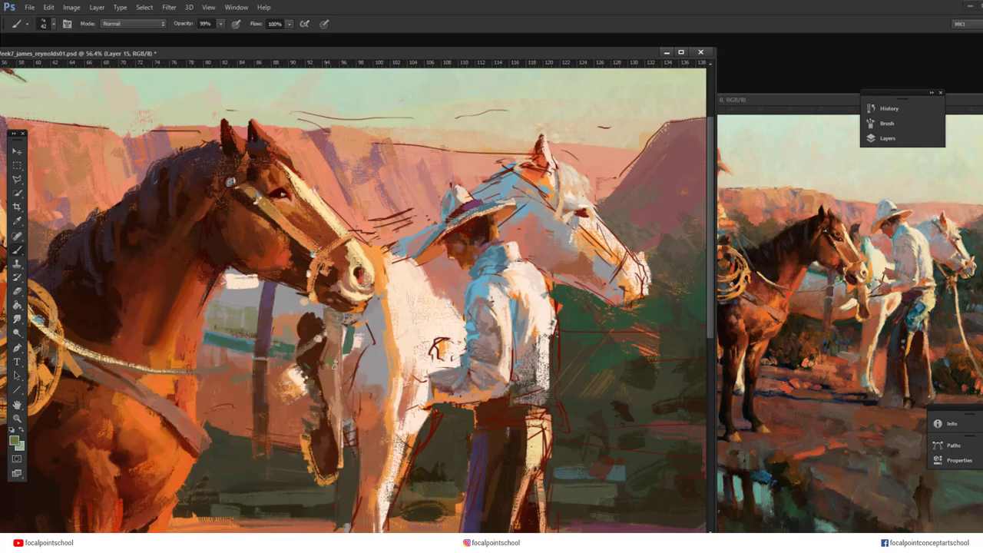
{"action": "left_click", "coordinate": [14, 440]}
{"action": "left_click", "coordinate": [261, 432]}
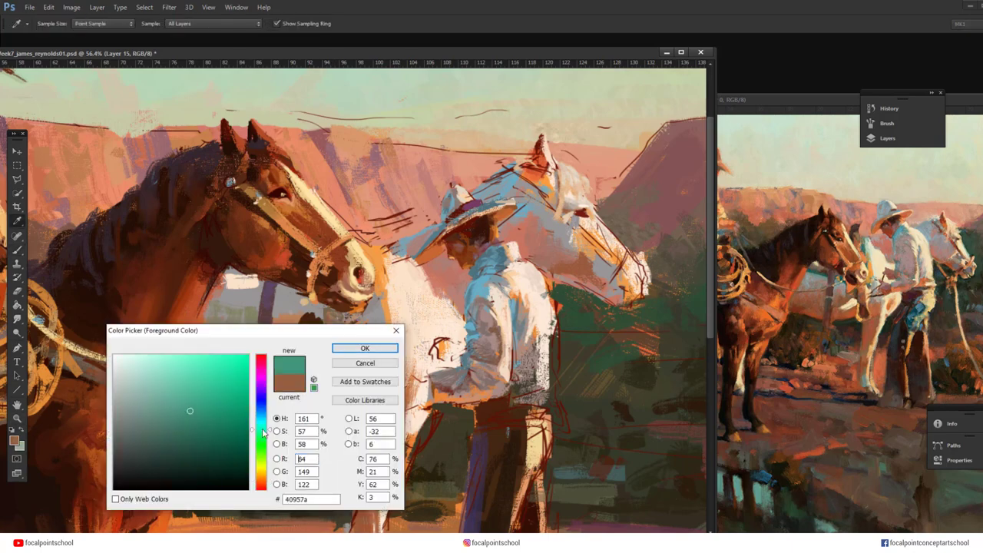
{"action": "left_click", "coordinate": [153, 456]}
{"action": "left_click", "coordinate": [355, 364]}
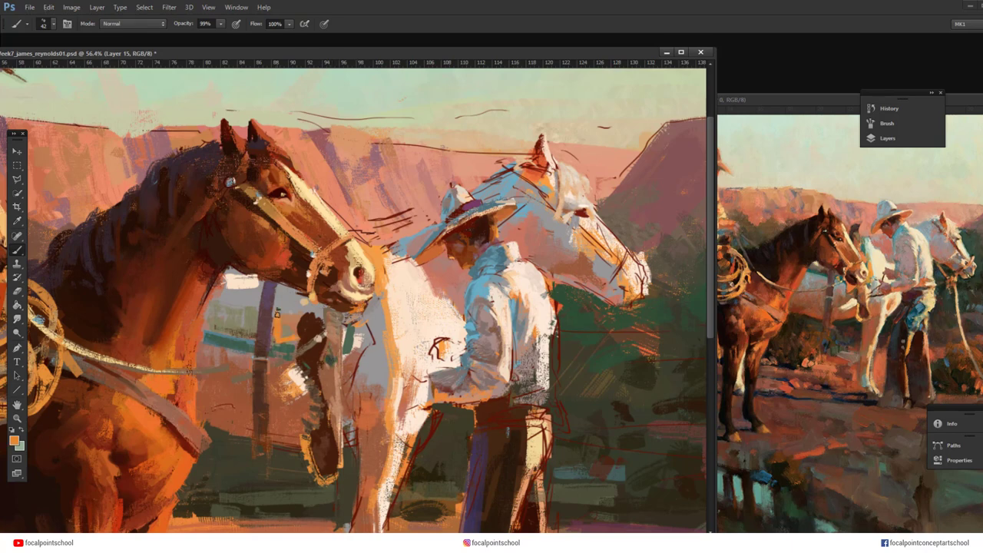
Retouch the top of the stirrup leather with a sampled tone at 99% opacity
{"action": "key", "text": "9"}
{"action": "key", "text": "9"}
{"action": "left_click", "coordinate": [312, 328], "text": "alt"}
{"action": "mouse_move", "coordinate": [307, 314]}
{"action": "left_mouse_down"}
{"action": "mouse_move", "coordinate": [323, 312]}
{"action": "mouse_move", "coordinate": [301, 305]}
{"action": "mouse_move", "coordinate": [305, 313]}
{"action": "left_mouse_up"}
{"action": "left_click", "coordinate": [331, 313], "text": "alt"}
{"action": "left_click", "coordinate": [251, 328], "text": "alt"}
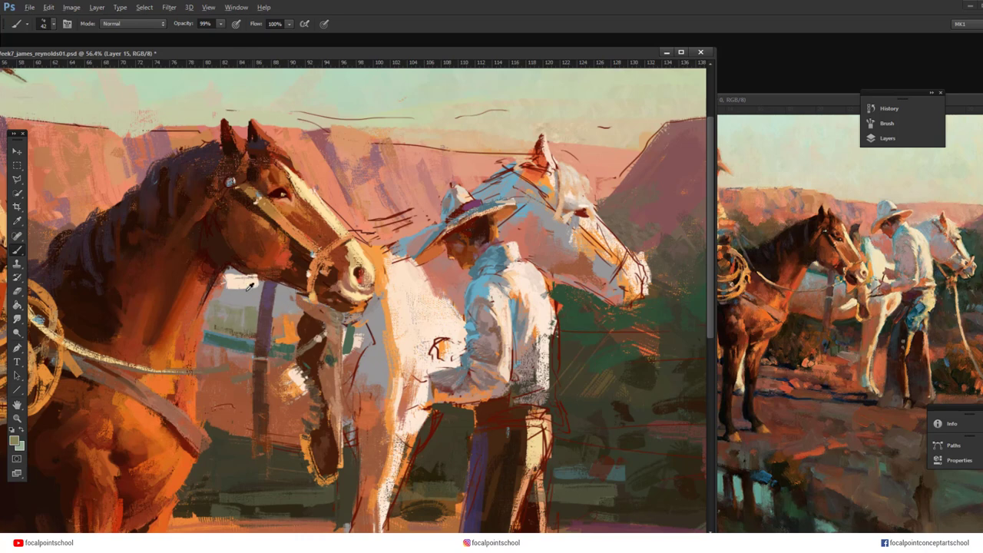
Tone down the bright patch on the white horse's back with sampled colors at 44% opacity
{"action": "left_click", "coordinate": [234, 286], "text": "alt"}
{"action": "key", "text": "4"}
{"action": "key", "text": "4"}
{"action": "mouse_move", "coordinate": [224, 288]}
{"action": "left_mouse_down"}
{"action": "mouse_move", "coordinate": [259, 292]}
{"action": "mouse_move", "coordinate": [225, 289]}
{"action": "left_mouse_up"}
{"action": "left_click", "coordinate": [249, 300], "text": "alt"}
{"action": "left_click_drag", "start_coordinate": [225, 286], "coordinate": [255, 291]}
Sample a pink from the cliffs and set the brush to 15 px at 99% opacity
{"action": "left_click", "coordinate": [315, 271], "text": "alt"}
{"action": "left_click", "coordinate": [359, 211], "text": "alt"}
{"action": "right_click", "coordinate": [248, 268]}
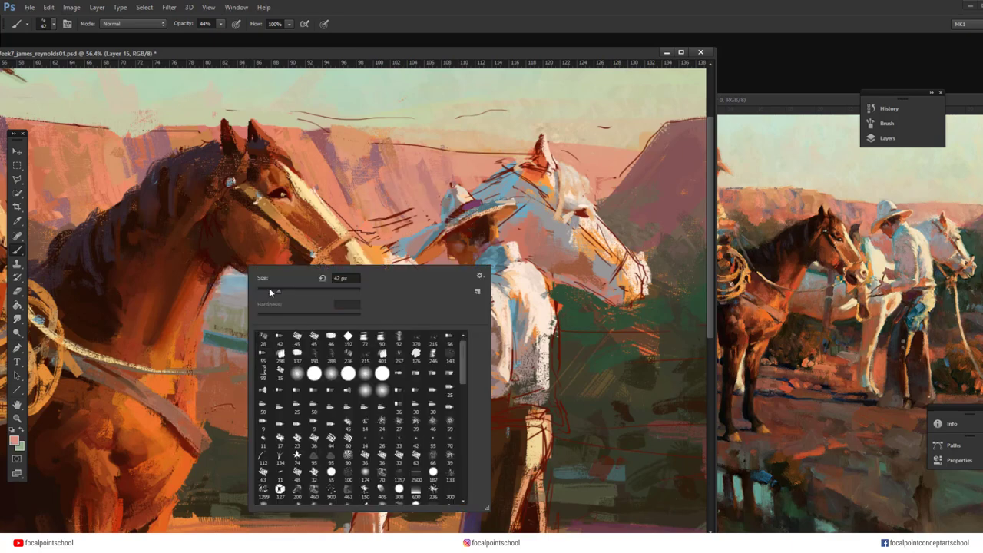
{"action": "left_click", "coordinate": [270, 292]}
{"action": "key", "text": "Return"}
{"action": "key", "text": "9"}
{"action": "key", "text": "9"}
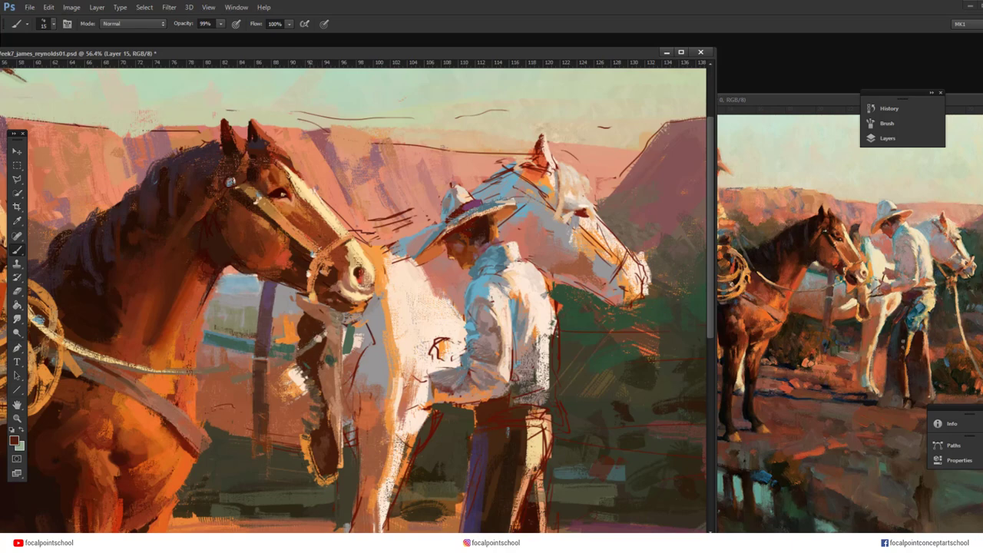
Mix a dark brown and paint the thin rope from the rider's coil across to the white horse's stirrup at 99% opacity
{"action": "left_click", "coordinate": [206, 371], "text": "alt"}
{"action": "left_click", "coordinate": [14, 440]}
{"action": "left_click", "coordinate": [158, 454]}
{"action": "left_click", "coordinate": [366, 349]}
{"action": "mouse_move", "coordinate": [186, 371]}
{"action": "left_mouse_down"}
{"action": "mouse_move", "coordinate": [301, 338]}
{"action": "mouse_move", "coordinate": [343, 313]}
{"action": "left_mouse_up"}
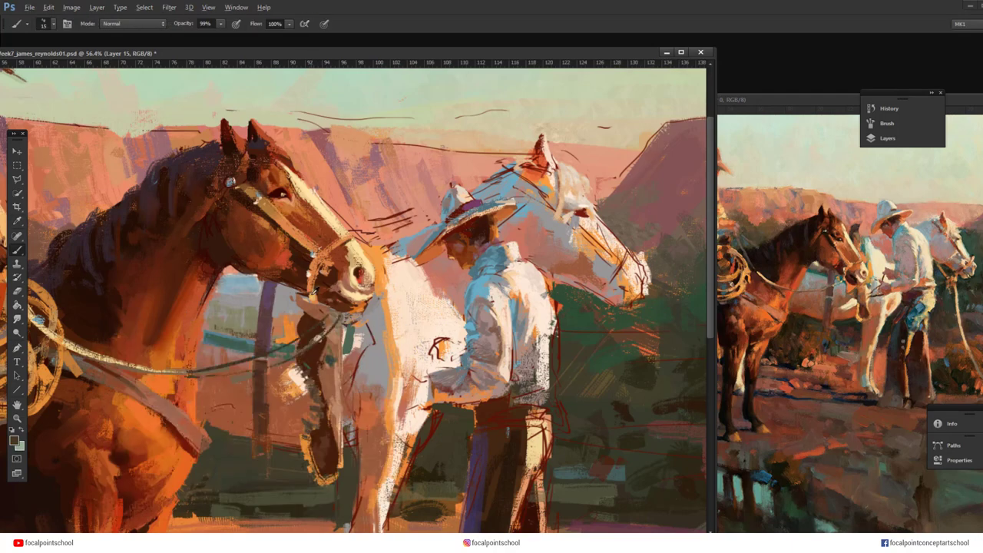
Paint the white horse's bridle straps across the cheek and muzzle with sampled tones and a dark red
{"action": "left_click", "coordinate": [317, 250], "text": "alt"}
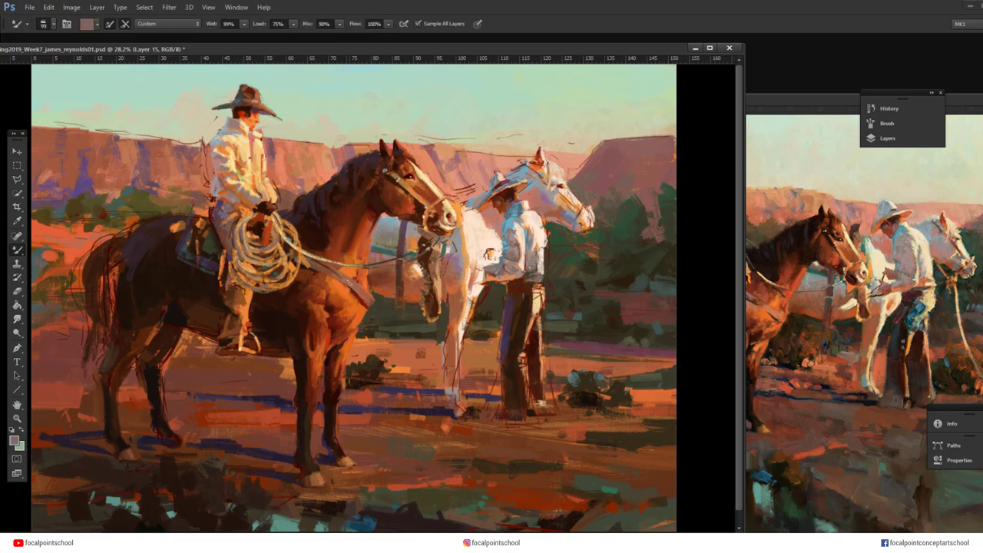
{"action": "left_click", "coordinate": [559, 193], "text": "alt"}
{"action": "left_click", "coordinate": [582, 208], "text": "alt"}
{"action": "left_click_drag", "start_coordinate": [555, 193], "coordinate": [590, 225]}
Refine the standing cowboy's hat brim, belt and shirt edge with sampled colors at 88% opacity
{"action": "right_click", "coordinate": [490, 234]}
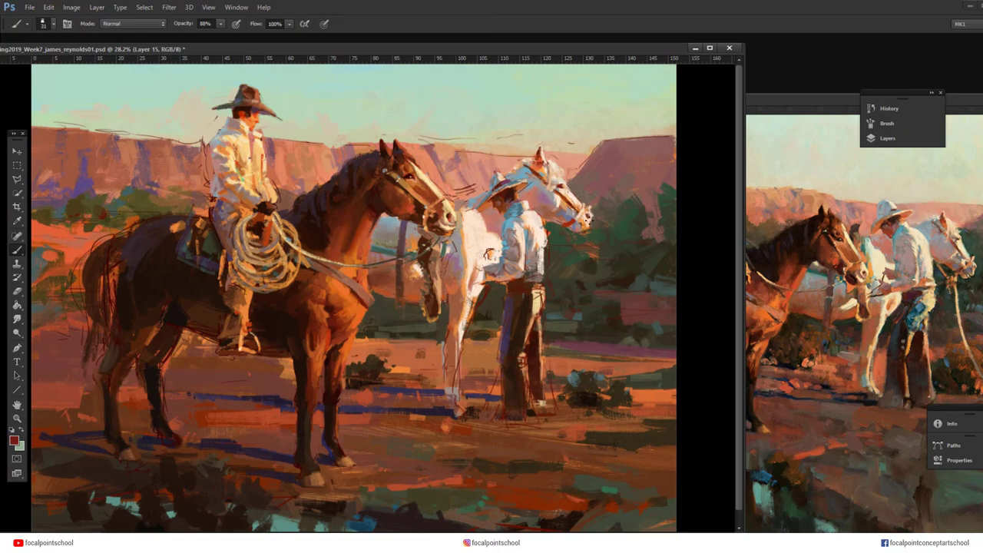
{"action": "left_click", "coordinate": [486, 201], "text": "alt"}
{"action": "left_click_drag", "start_coordinate": [476, 211], "coordinate": [490, 204]}
{"action": "left_click_drag", "start_coordinate": [526, 267], "coordinate": [541, 267]}
{"action": "left_click_drag", "start_coordinate": [547, 230], "coordinate": [546, 245]}
Define the white horse's front legs and hooves and paint the rein hanging from the standing cowboy's hands
{"action": "right_click", "coordinate": [367, 265]}
{"action": "left_click", "coordinate": [477, 361]}
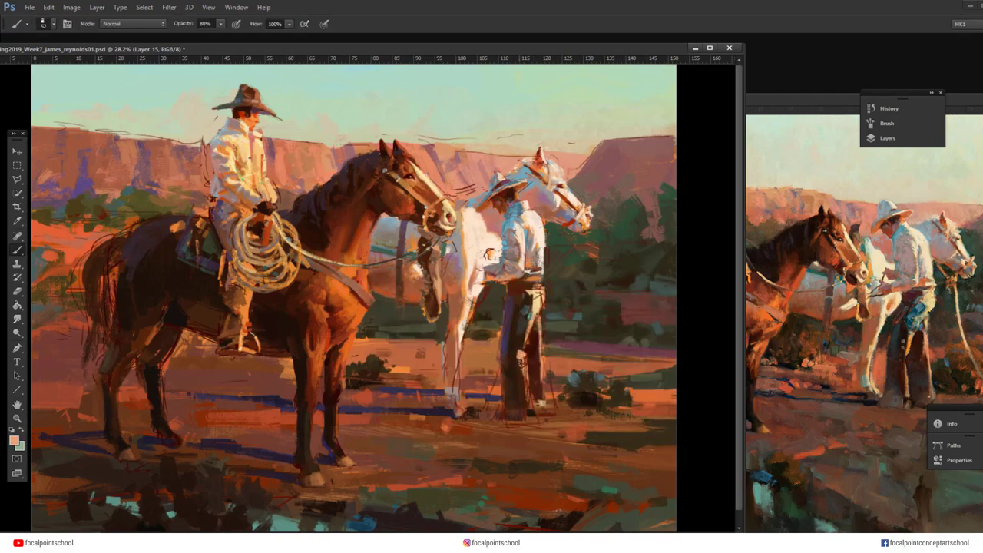
{"action": "left_click_drag", "start_coordinate": [448, 384], "coordinate": [464, 413]}
{"action": "left_click_drag", "start_coordinate": [466, 355], "coordinate": [461, 400]}
{"action": "left_click_drag", "start_coordinate": [488, 275], "coordinate": [470, 273]}
{"action": "mouse_move", "coordinate": [486, 250]}
{"action": "left_mouse_down"}
{"action": "mouse_move", "coordinate": [496, 256]}
{"action": "mouse_move", "coordinate": [450, 295]}
{"action": "left_mouse_up"}
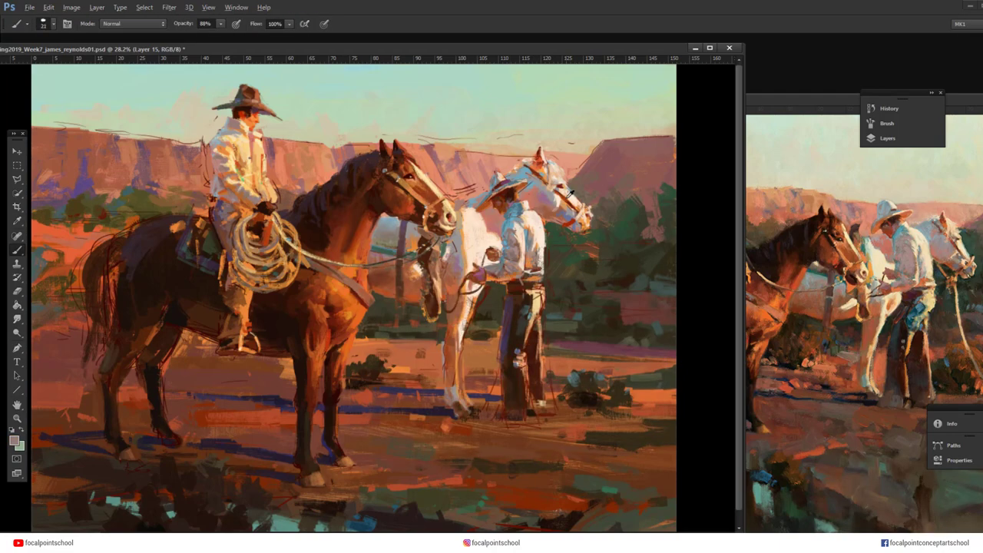
Paint over the loose sketch lines along the cliffs and add the lead rope hanging from the white horse's halter
{"action": "left_click_drag", "start_coordinate": [574, 216], "coordinate": [578, 221]}
{"action": "left_click_drag", "start_coordinate": [427, 192], "coordinate": [444, 177]}
{"action": "left_click_drag", "start_coordinate": [421, 137], "coordinate": [459, 139]}
{"action": "left_click_drag", "start_coordinate": [497, 160], "coordinate": [529, 157]}
{"action": "left_click_drag", "start_coordinate": [574, 220], "coordinate": [563, 240]}
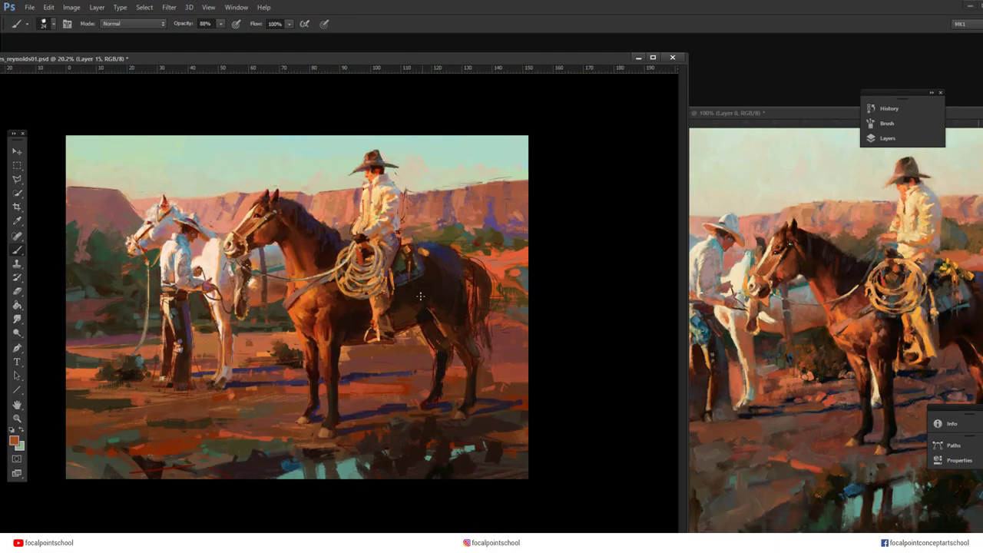